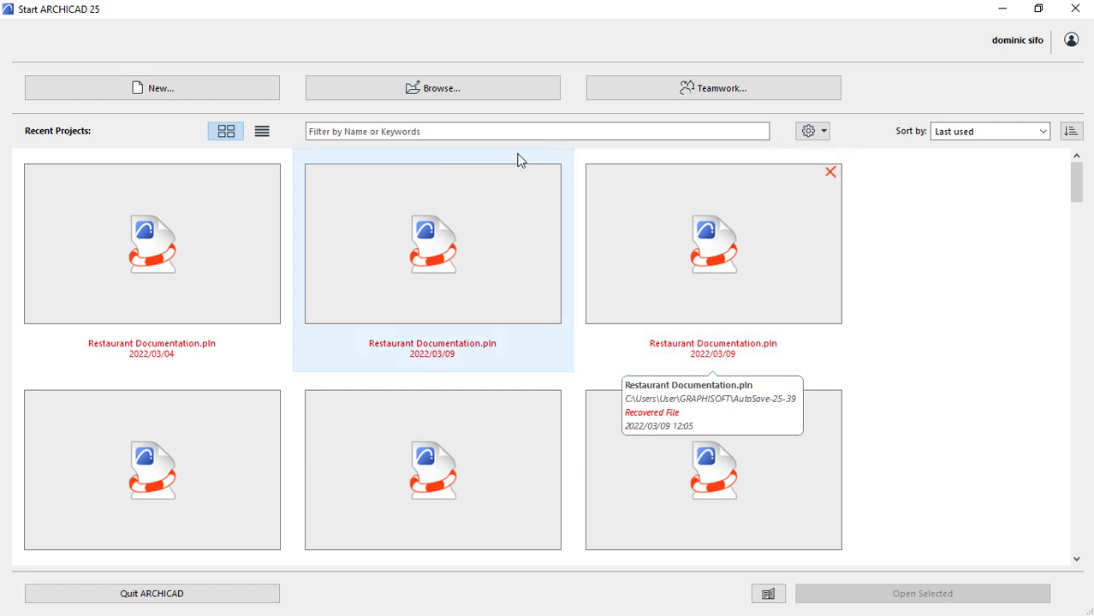
Create a new project from the ARCHICAD 25 Template.tpl template with the last used work environment profile.
{"action": "left_click", "coordinate": [169, 89]}
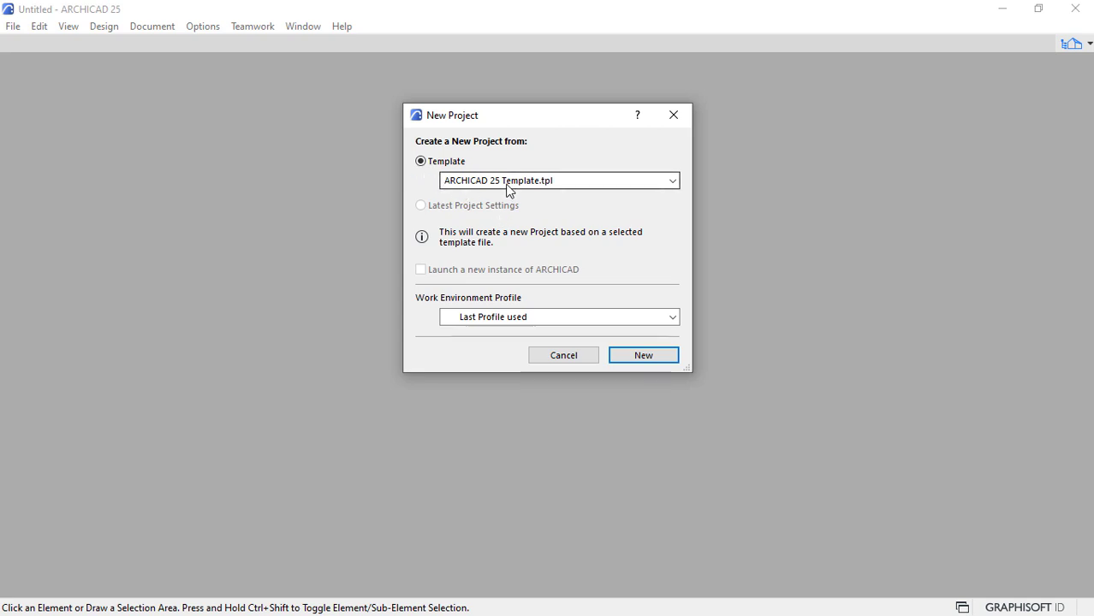
{"action": "left_click", "coordinate": [511, 189]}
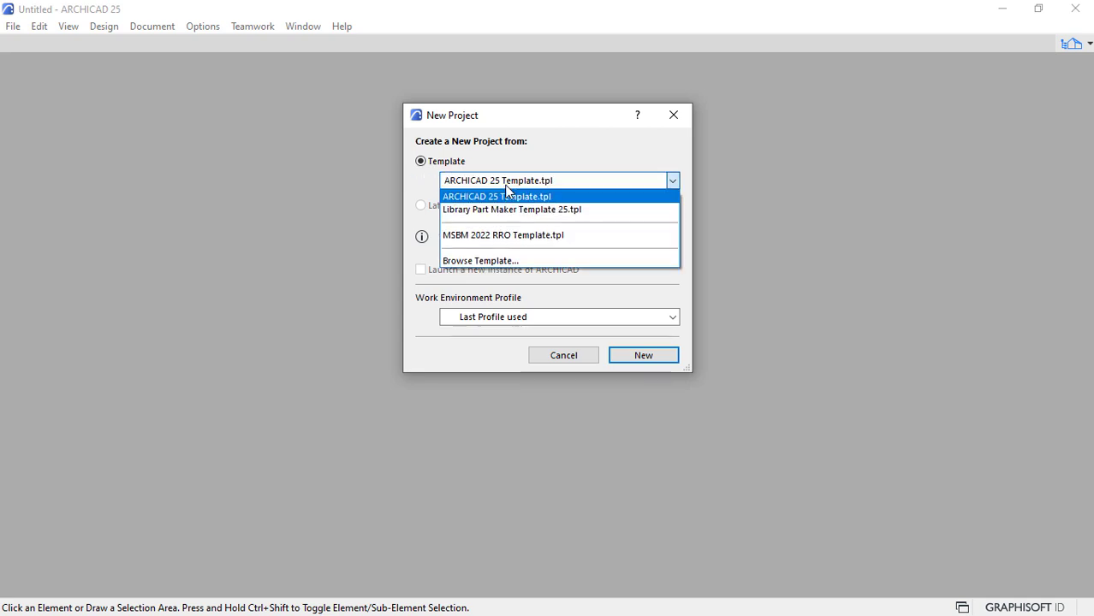
{"action": "left_click", "coordinate": [576, 154]}
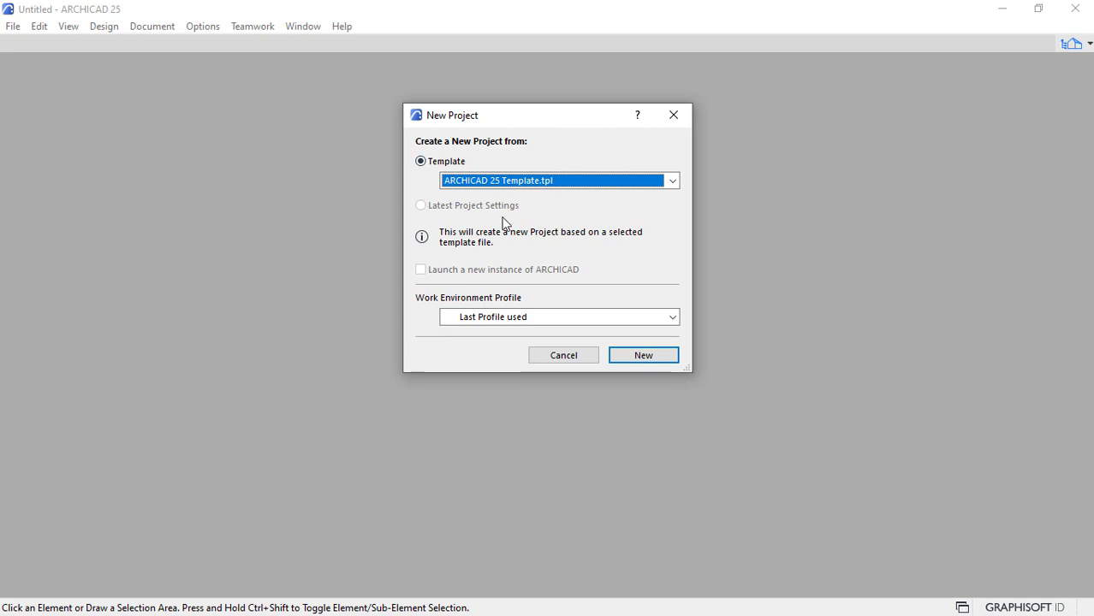
{"action": "left_click", "coordinate": [643, 355]}
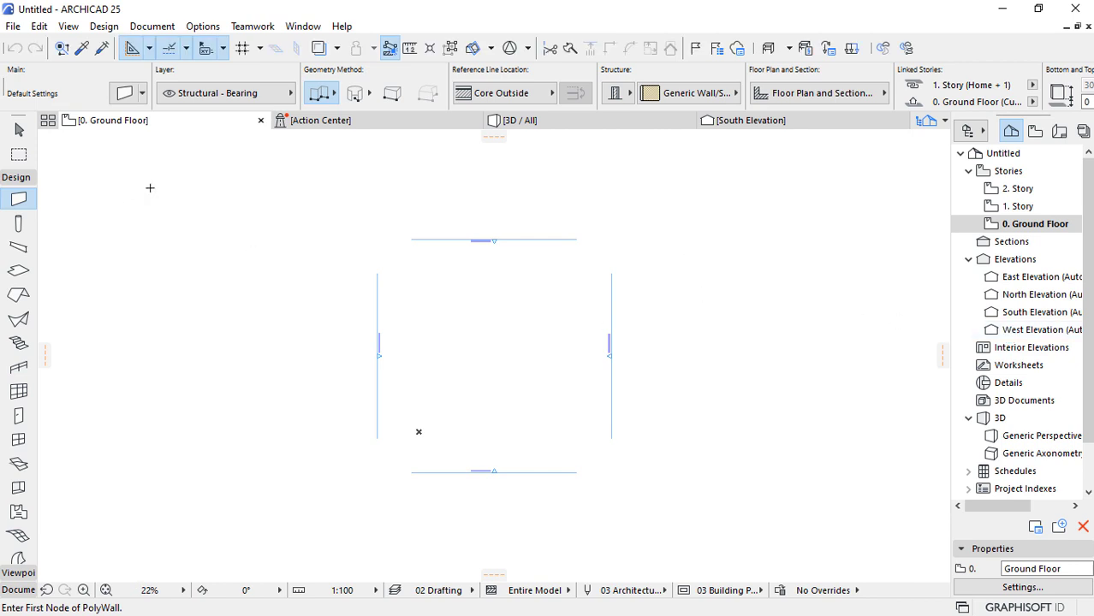
Set the Project Name in the Project Info to LEARN ARCHICAD IN 60 MINUTES.
{"action": "left_click", "coordinate": [14, 26]}
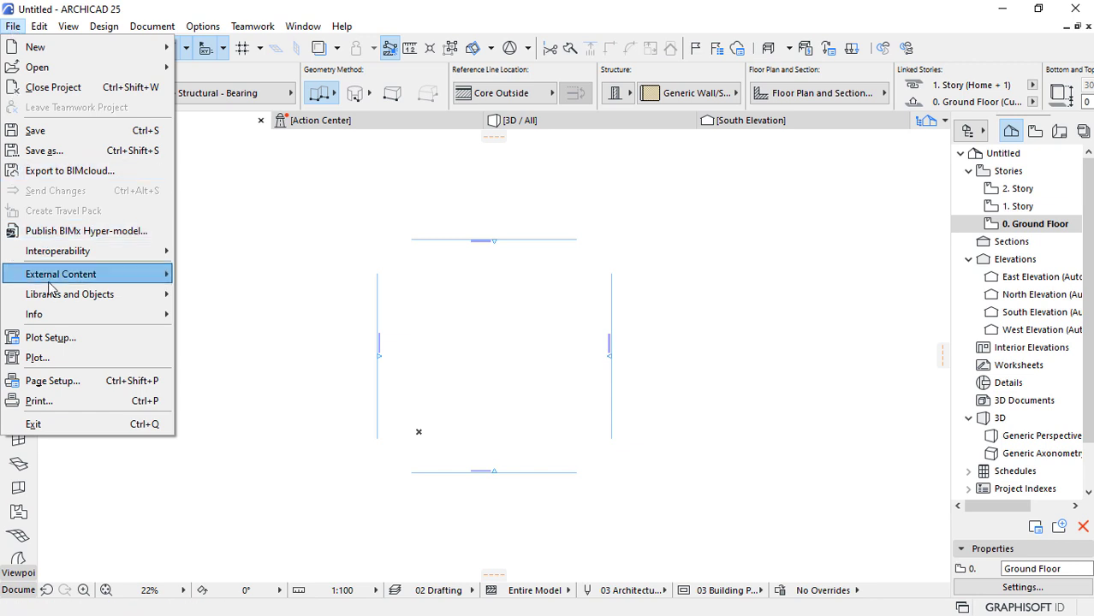
{"action": "mouse_move", "coordinate": [66, 317]}
{"action": "left_click", "coordinate": [221, 314]}
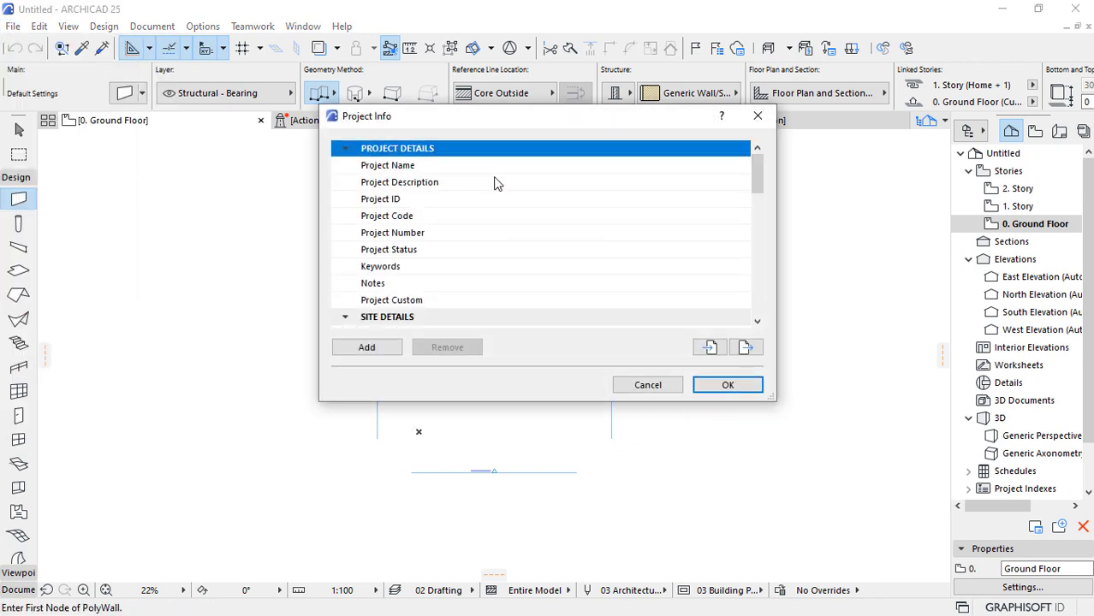
{"action": "left_click", "coordinate": [645, 168]}
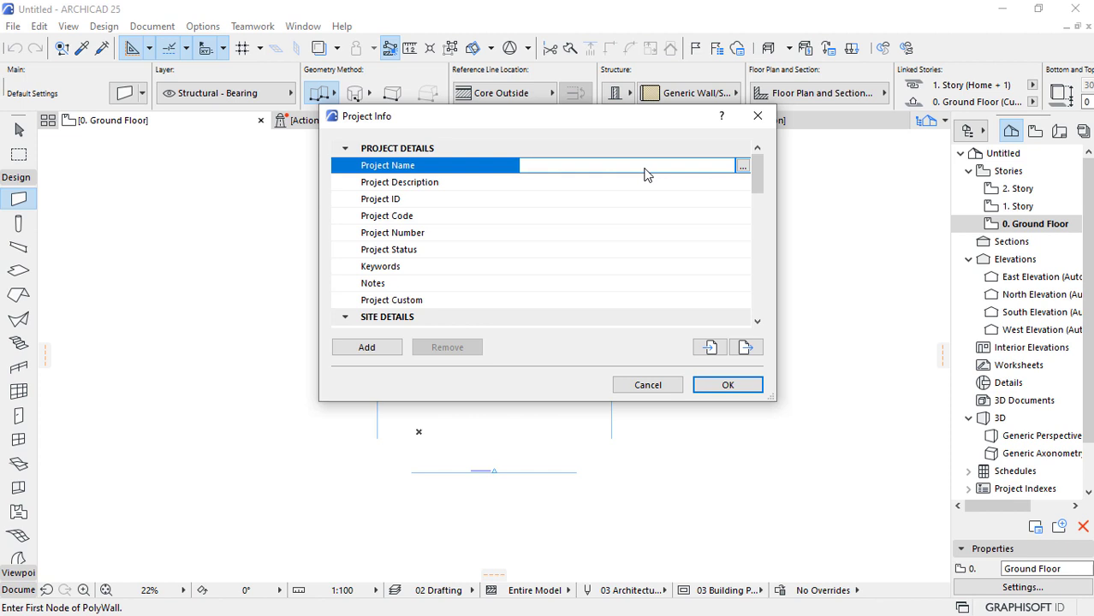
{"action": "type", "text": "ar"}
{"action": "key", "text": "BackSpace"}
{"action": "key", "text": "BackSpace"}
{"action": "type", "text": "ARCH"}
{"action": "type", "text": "ICAD "}
{"action": "type", "text": "LEARN"}
{"action": "key", "text": "Right"}
{"action": "key", "text": "Right"}
{"action": "key", "text": "Right"}
{"action": "key", "text": "Right"}
{"action": "key", "text": "Right"}
{"action": "type", "text": "IN 60 M"}
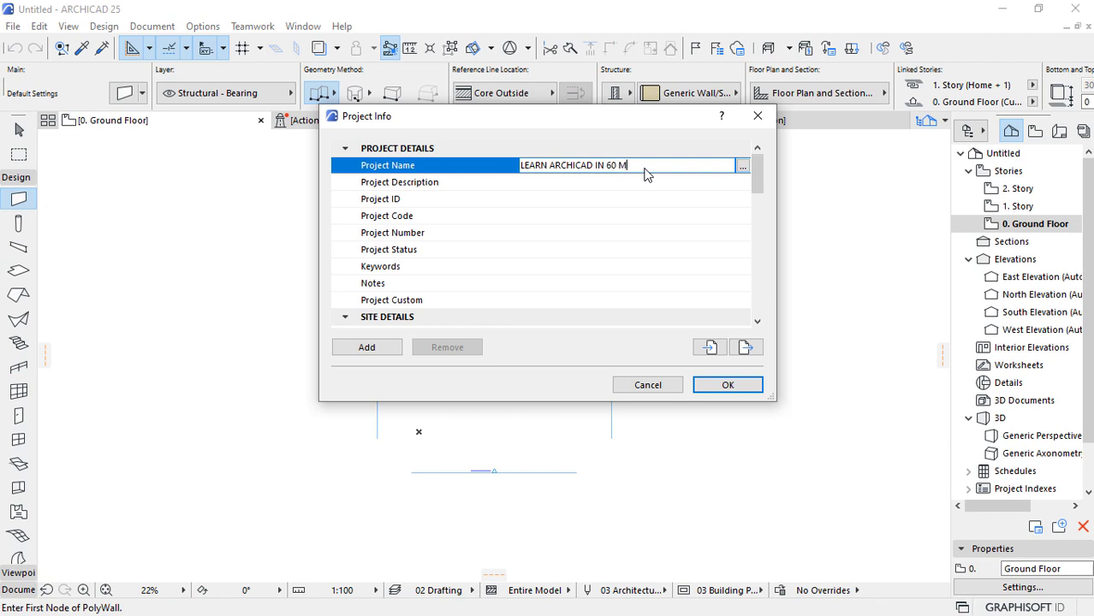
{"action": "type", "text": "I"}
{"action": "key", "text": "BackSpace"}
{"action": "type", "text": "U"}
{"action": "key", "text": "BackSpace"}
{"action": "type", "text": "INUTES"}
Enter ARCHICAD DEMONSTRATION ON HOW TO MODEL as the Project Description.
{"action": "left_click", "coordinate": [566, 183]}
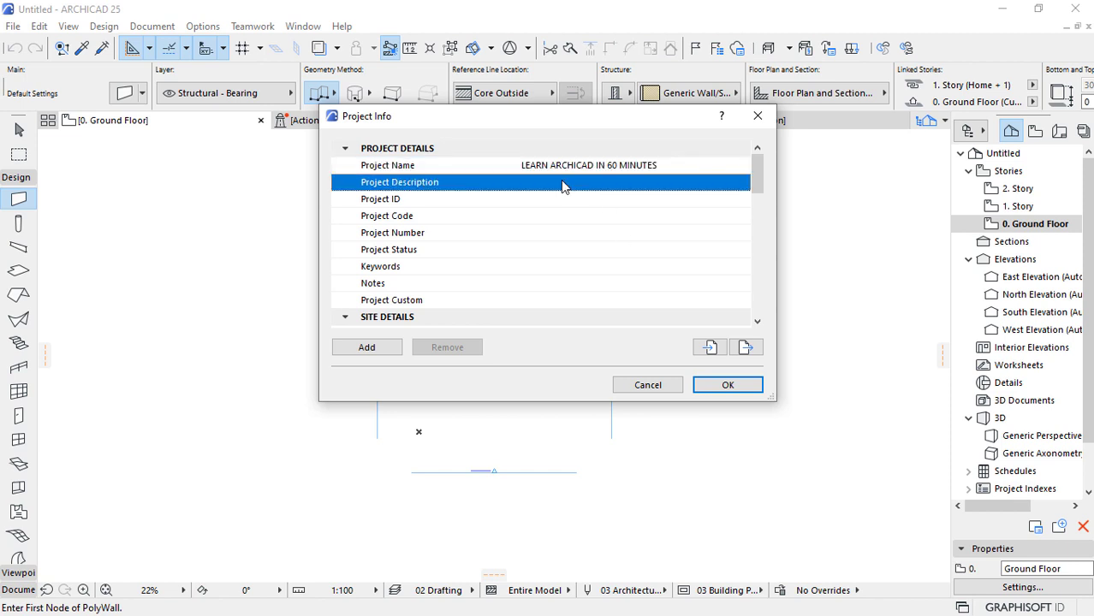
{"action": "type", "text": "AR"}
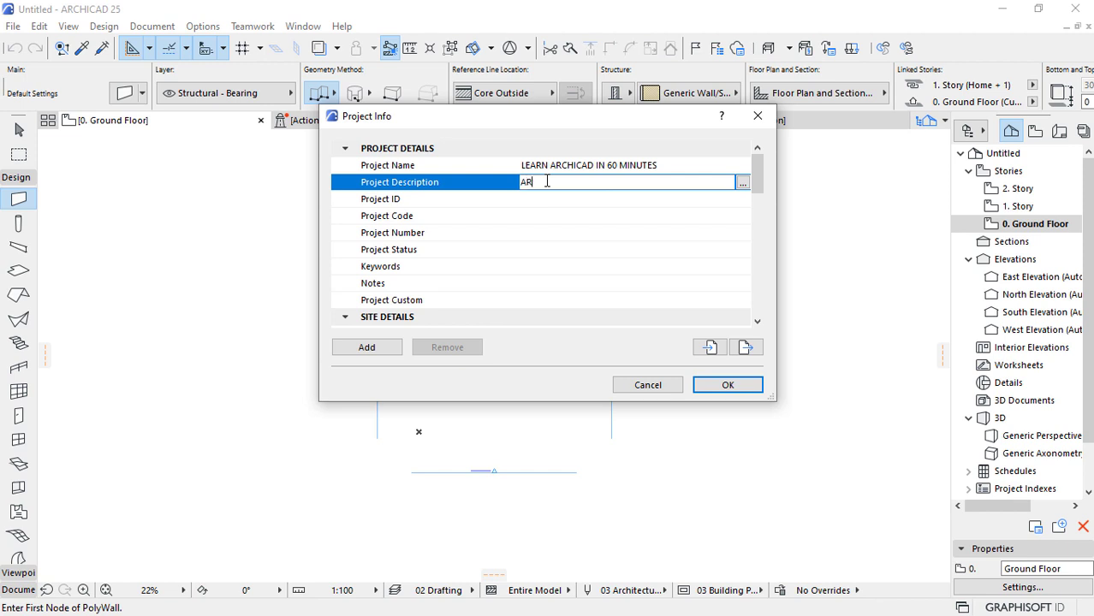
{"action": "type", "text": "CHICAD DEMONSTRATION N"}
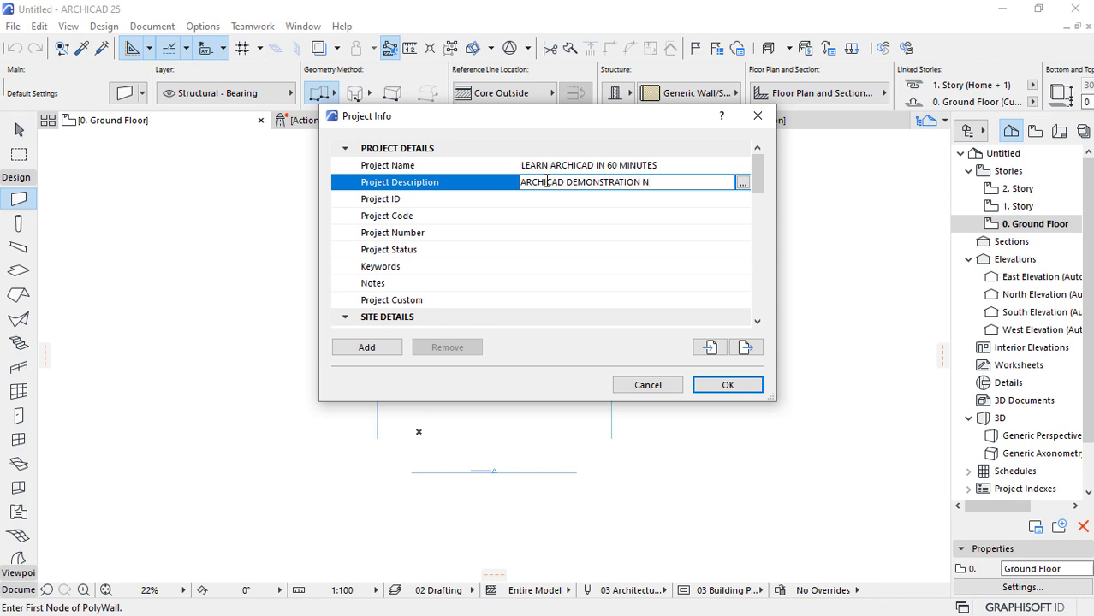
{"action": "key", "text": "BackSpace"}
{"action": "type", "text": "ON HOW TO N"}
{"action": "key", "text": "BackSpace"}
{"action": "type", "text": "MODEL"}
Set both the Project ID and the Project Code to L-01.
{"action": "left_click", "coordinate": [538, 199]}
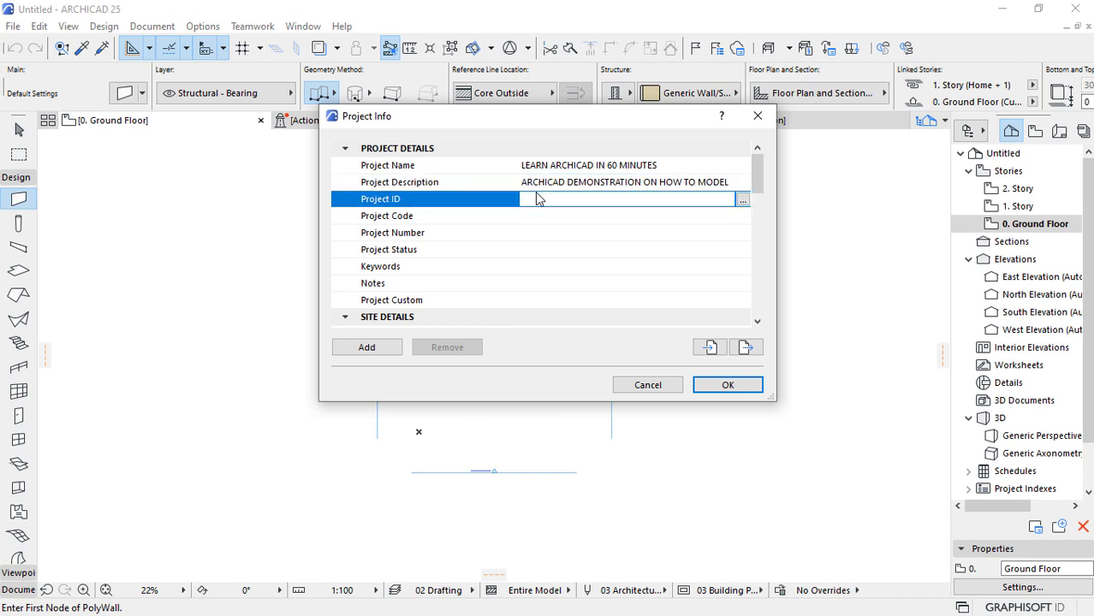
{"action": "type", "text": "L-01"}
{"action": "left_click", "coordinate": [545, 221]}
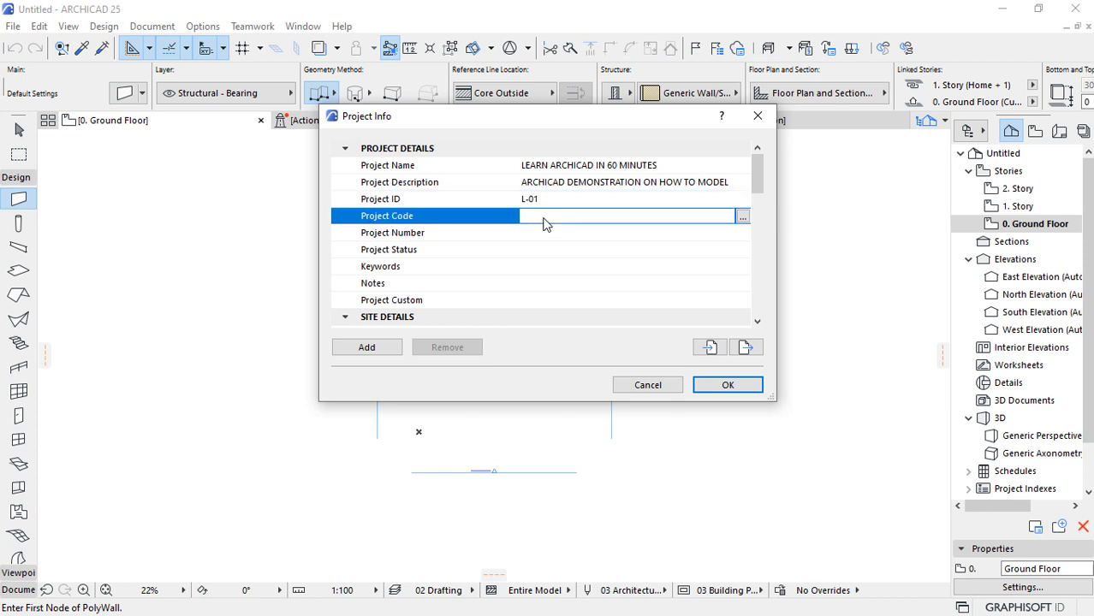
{"action": "type", "text": "L-01"}
Set the Project Number to 200 and the Project Status to DESIGN AND MODELING.
{"action": "left_click", "coordinate": [525, 233]}
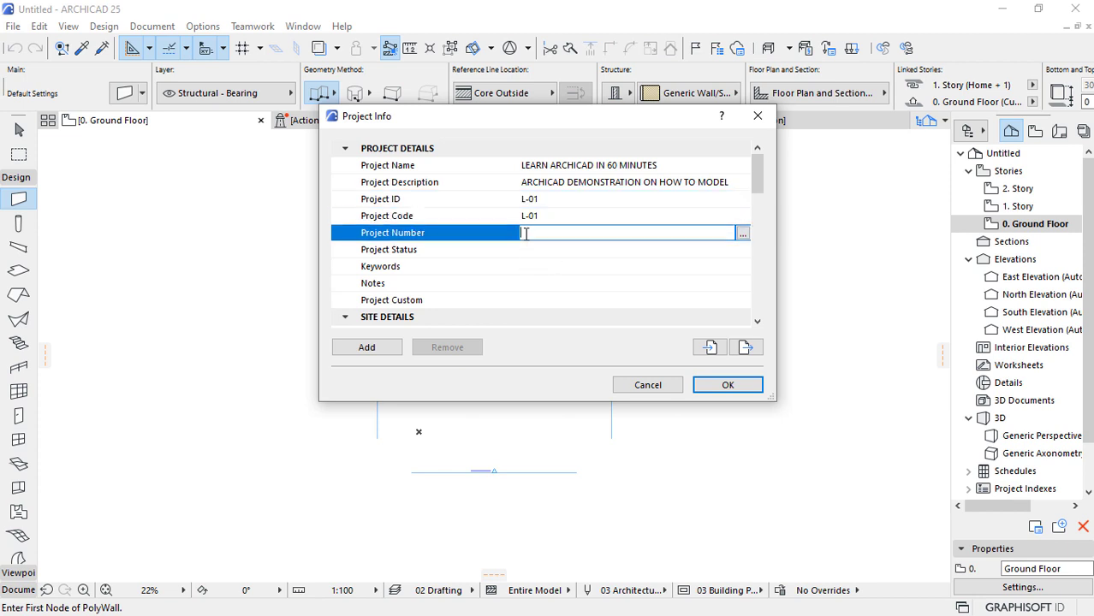
{"action": "type", "text": "200"}
{"action": "left_click", "coordinate": [550, 252]}
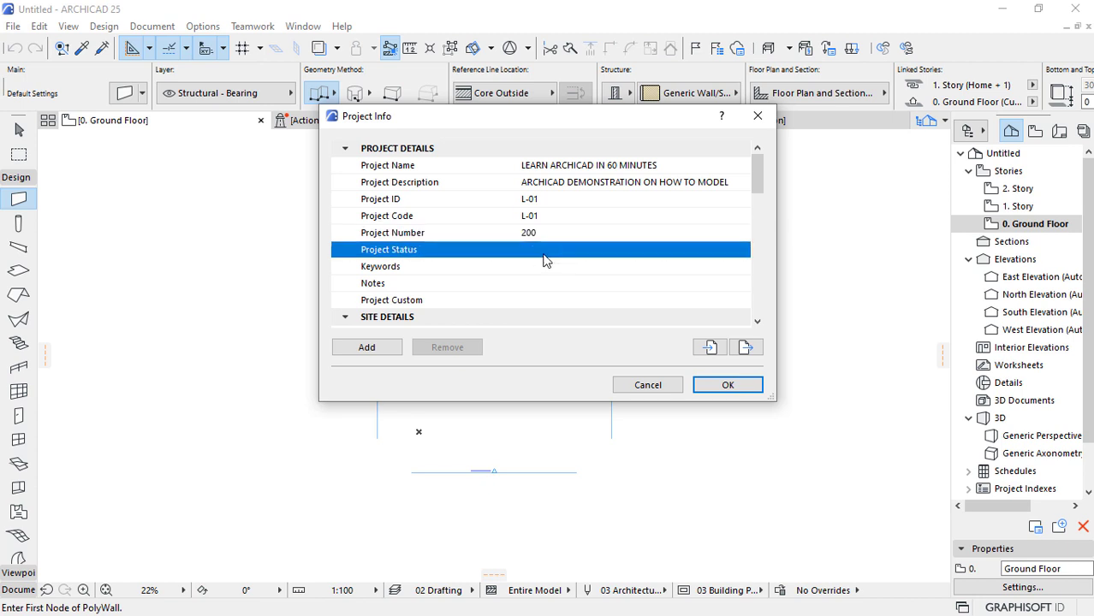
{"action": "type", "text": "DESI"}
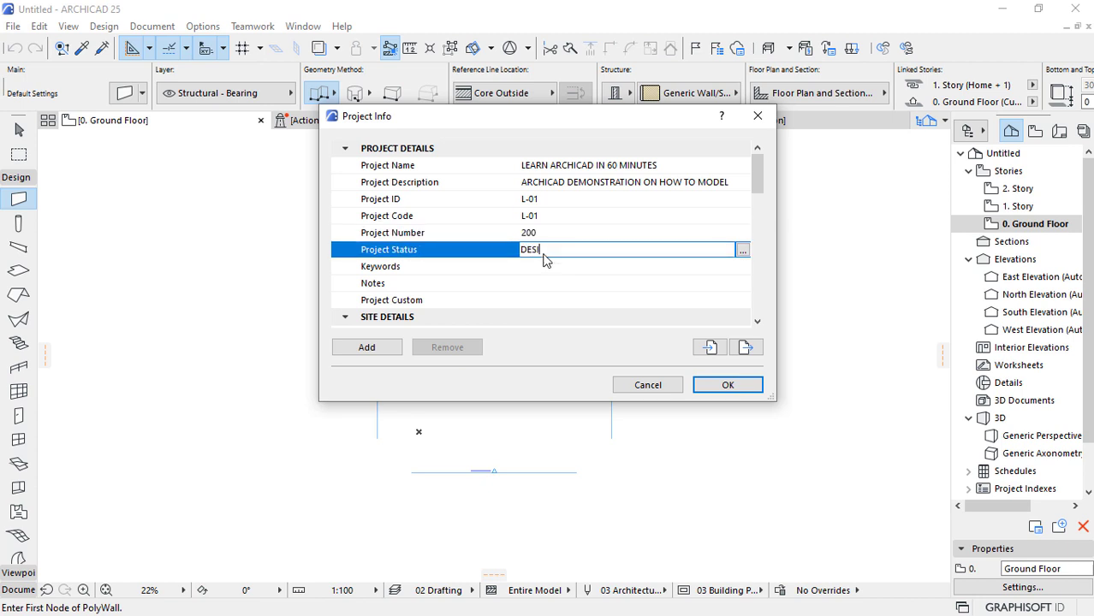
{"action": "type", "text": "GN AND MODELING"}
Enter the client's full name with the prefix title MR in the Client Details and accept the project info.
{"action": "left_click", "coordinate": [550, 273]}
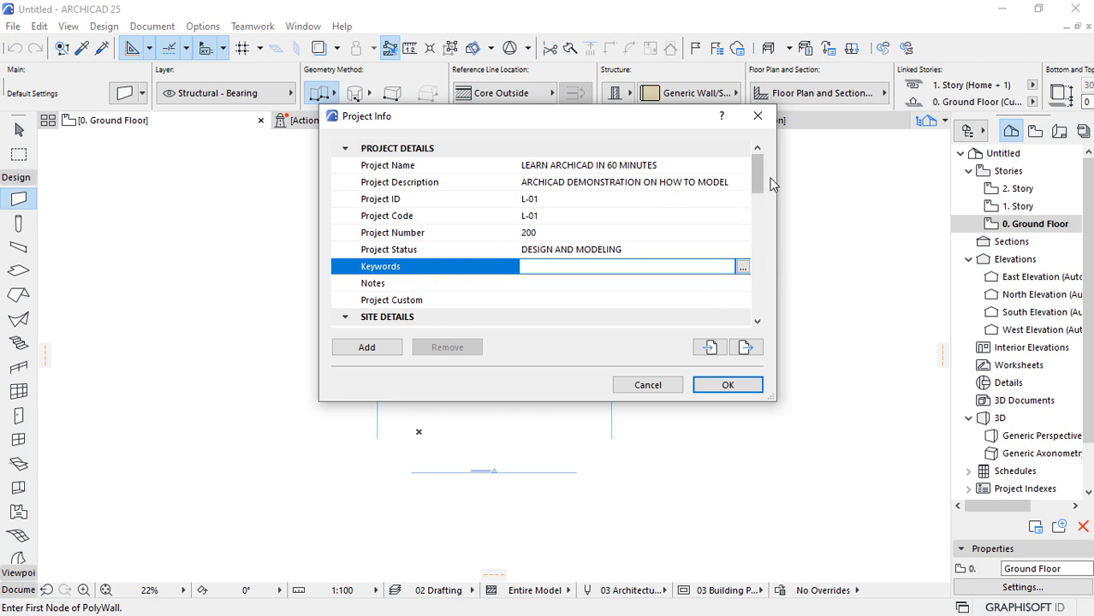
{"action": "left_click_drag", "start_coordinate": [757, 176], "coordinate": [757, 203]}
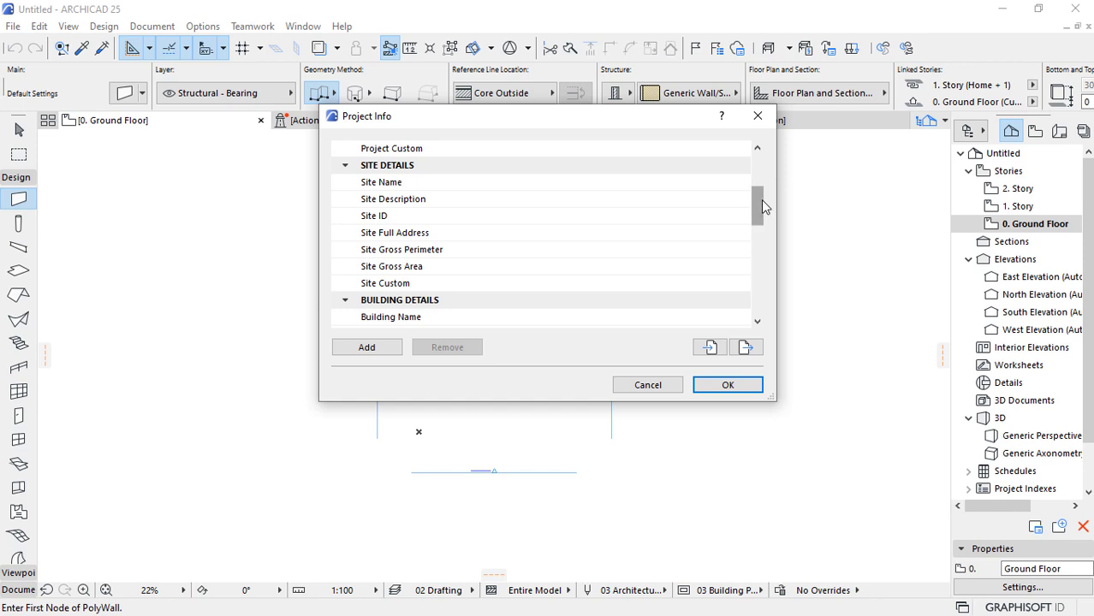
{"action": "left_click_drag", "start_coordinate": [760, 205], "coordinate": [762, 228]}
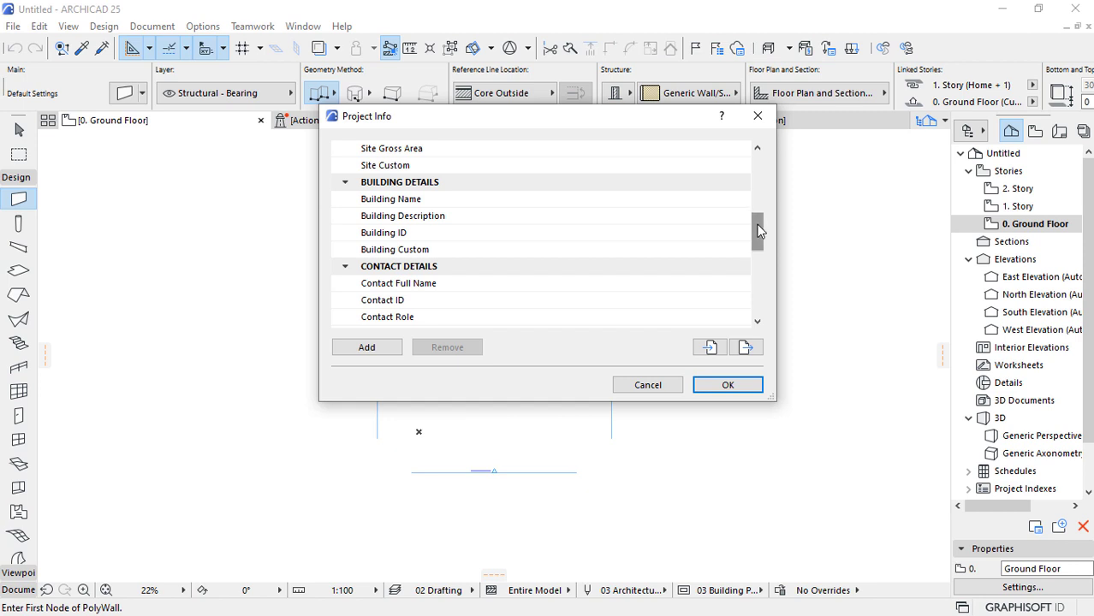
{"action": "left_click_drag", "start_coordinate": [756, 223], "coordinate": [766, 256]}
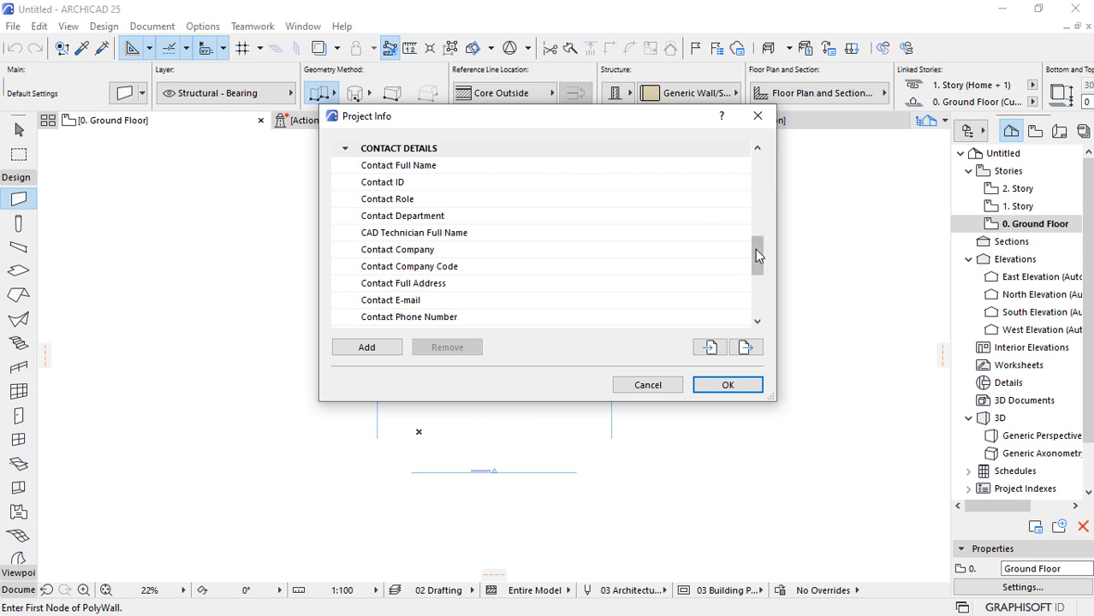
{"action": "left_click_drag", "start_coordinate": [757, 259], "coordinate": [747, 297]}
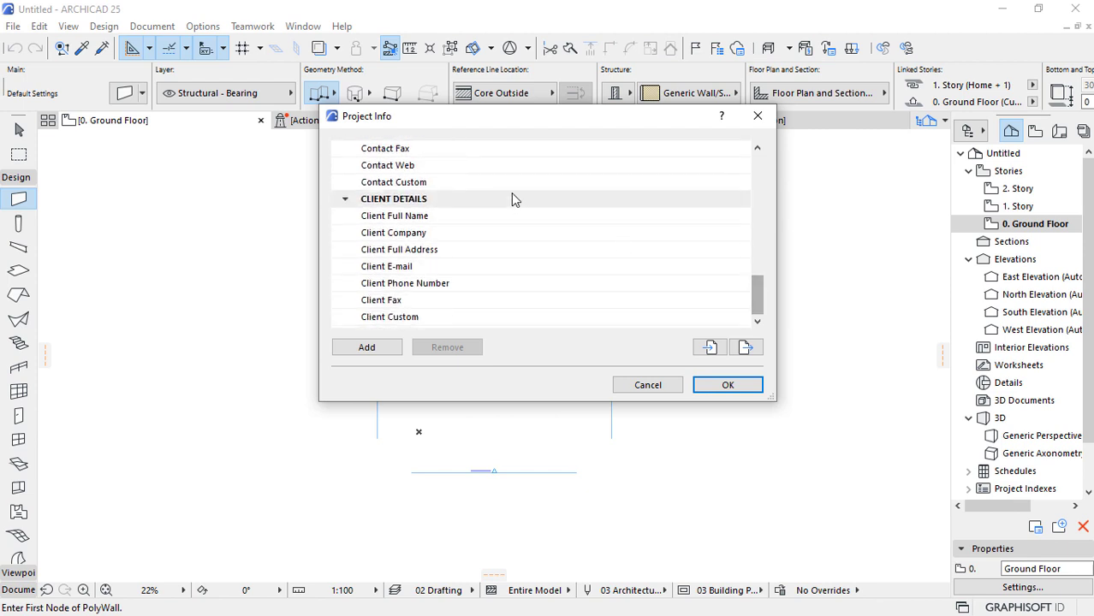
{"action": "left_click", "coordinate": [659, 218]}
{"action": "left_click", "coordinate": [742, 217]}
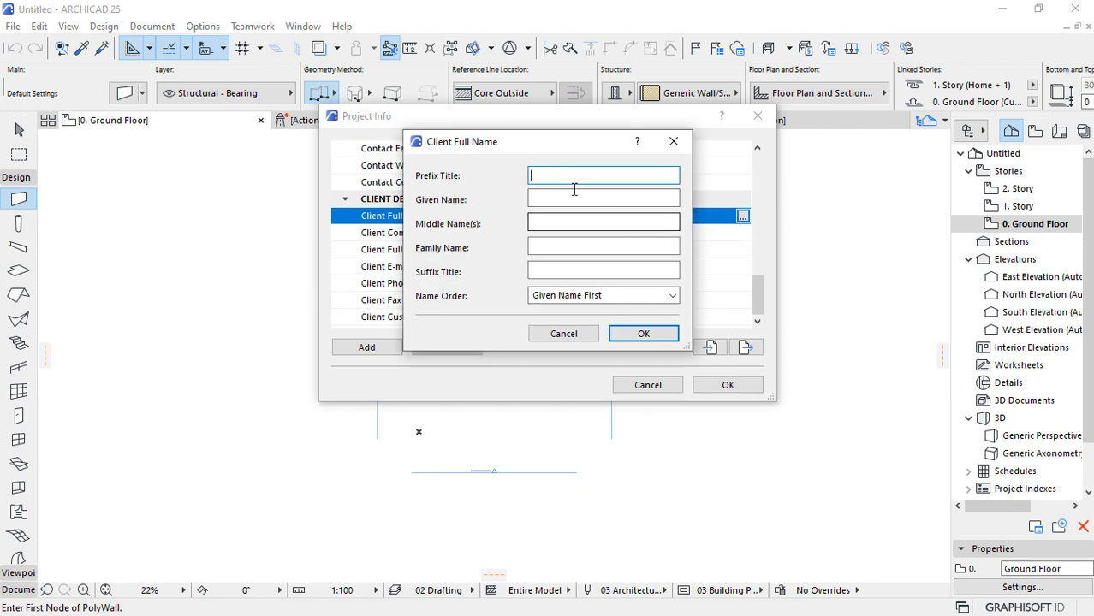
{"action": "type", "text": "MR"}
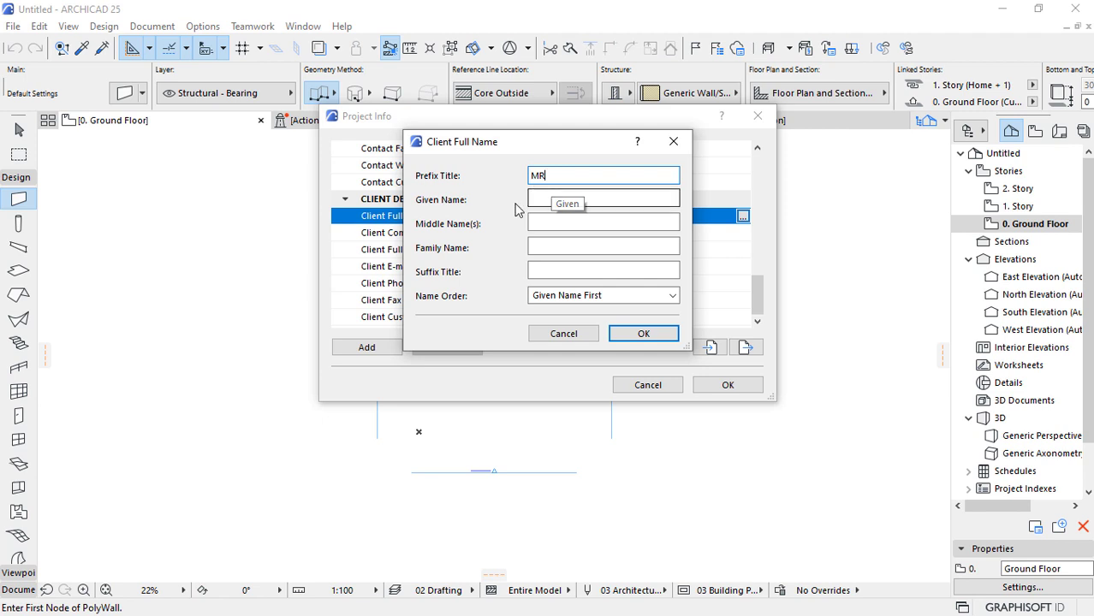
{"action": "left_click", "coordinate": [552, 199]}
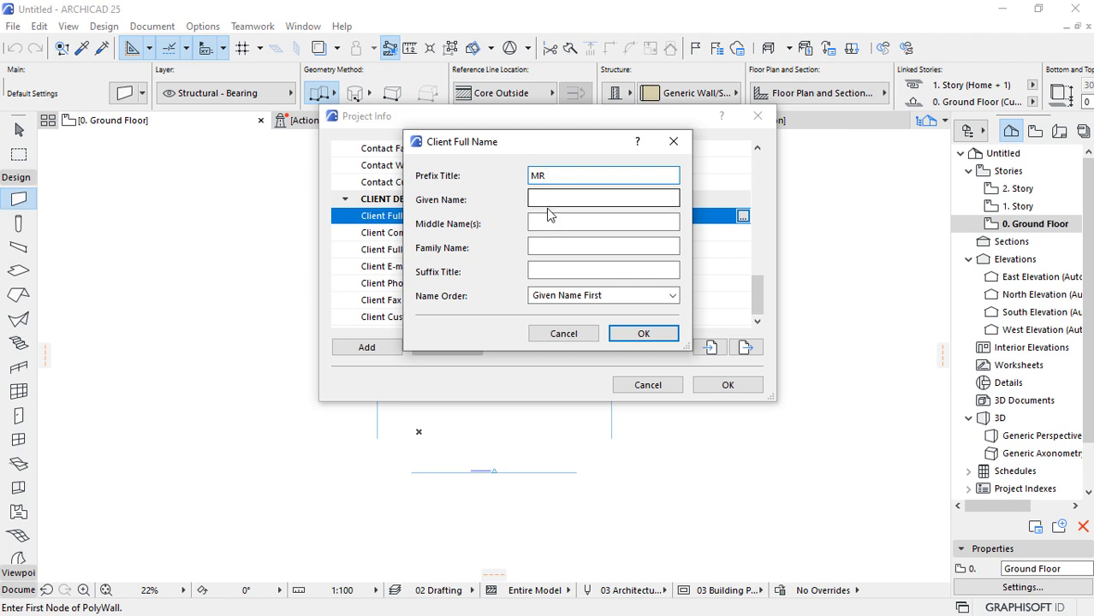
{"action": "type", "text": "AR"}
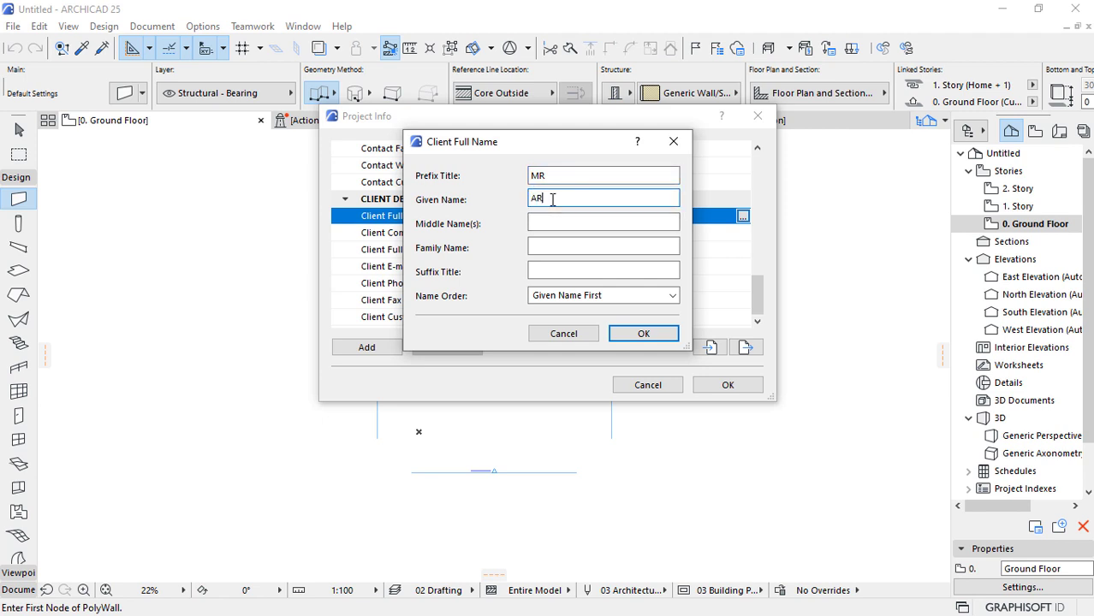
{"action": "type", "text": "CHICAD"}
{"action": "left_click", "coordinate": [533, 248]}
{"action": "type", "text": "USERS"}
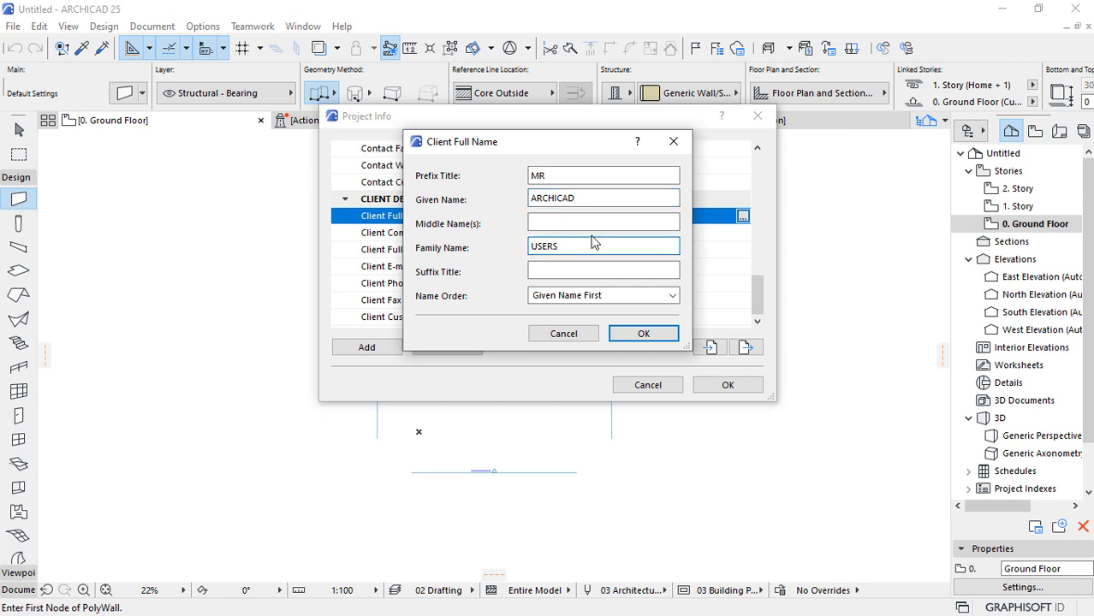
{"action": "left_click", "coordinate": [638, 336]}
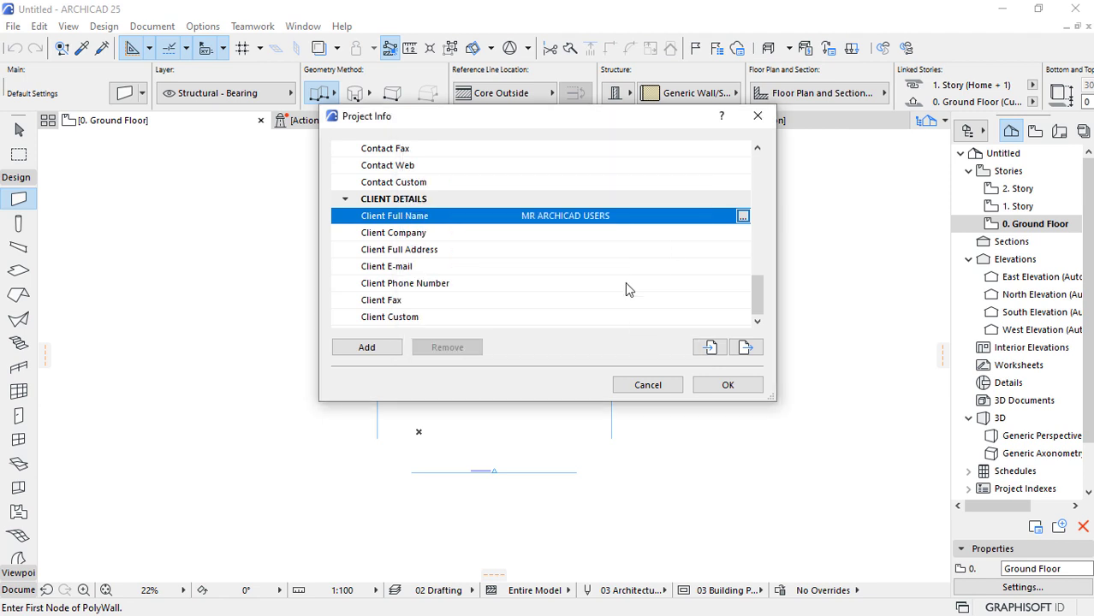
{"action": "left_click", "coordinate": [535, 239]}
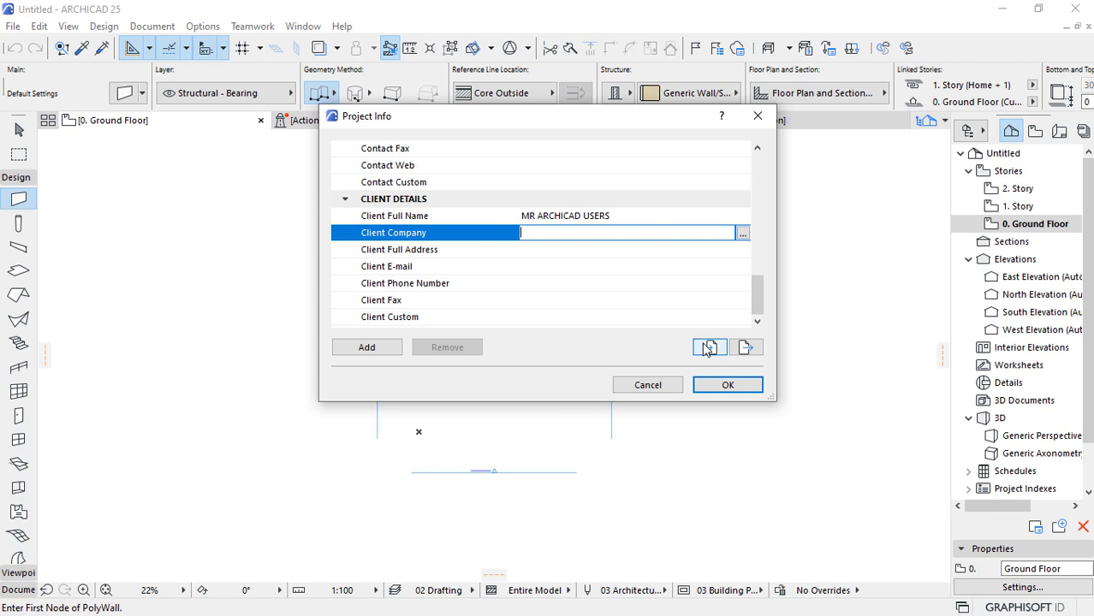
{"action": "left_click", "coordinate": [726, 385]}
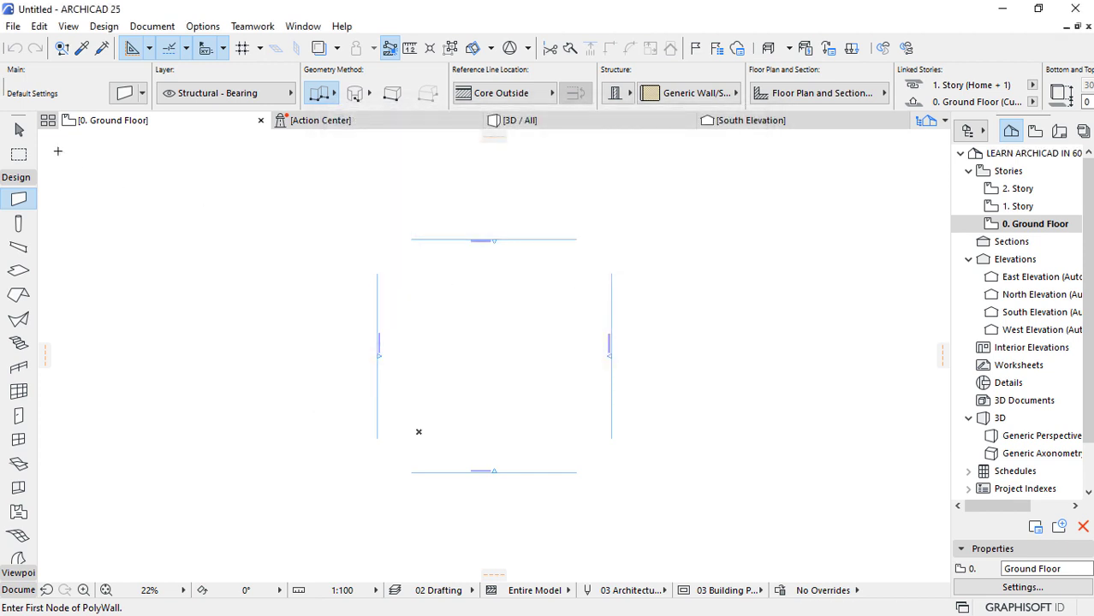
Open the A1 Landscape master layout from the layout book and examine its title block.
{"action": "left_click", "coordinate": [19, 129]}
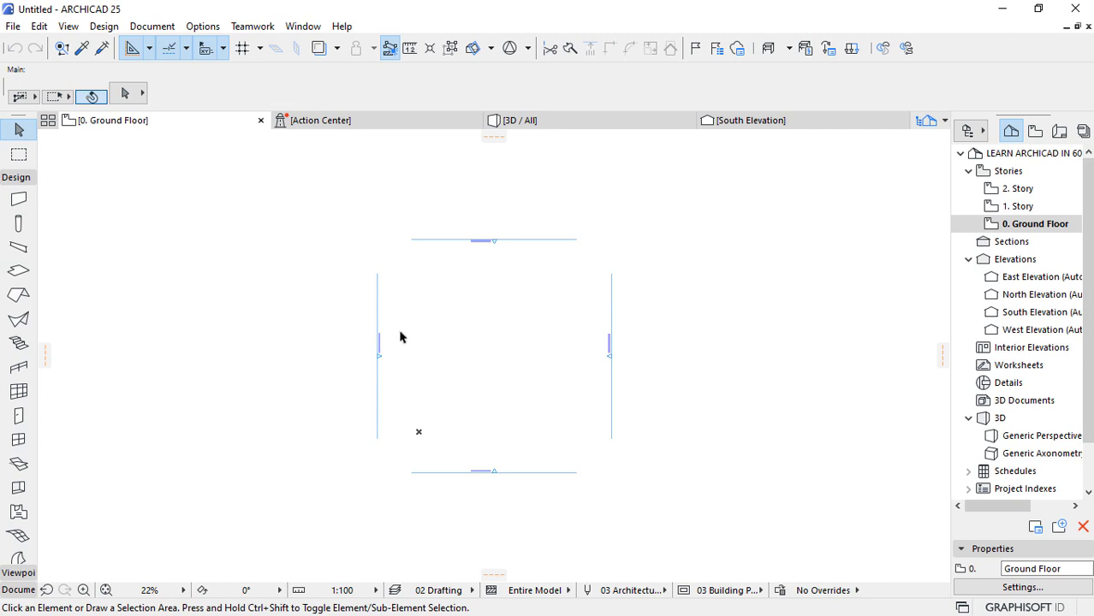
{"action": "scroll", "coordinate": [399, 336], "scroll_direction": "up", "scroll_amount": 2}
{"action": "left_click", "coordinate": [1060, 131]}
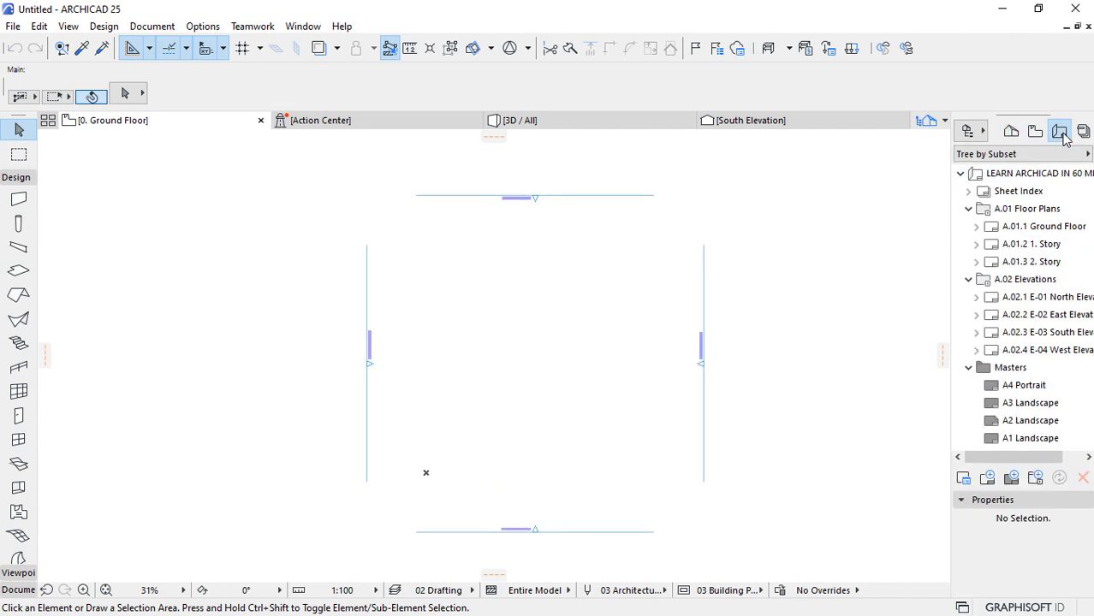
{"action": "left_click", "coordinate": [1048, 350]}
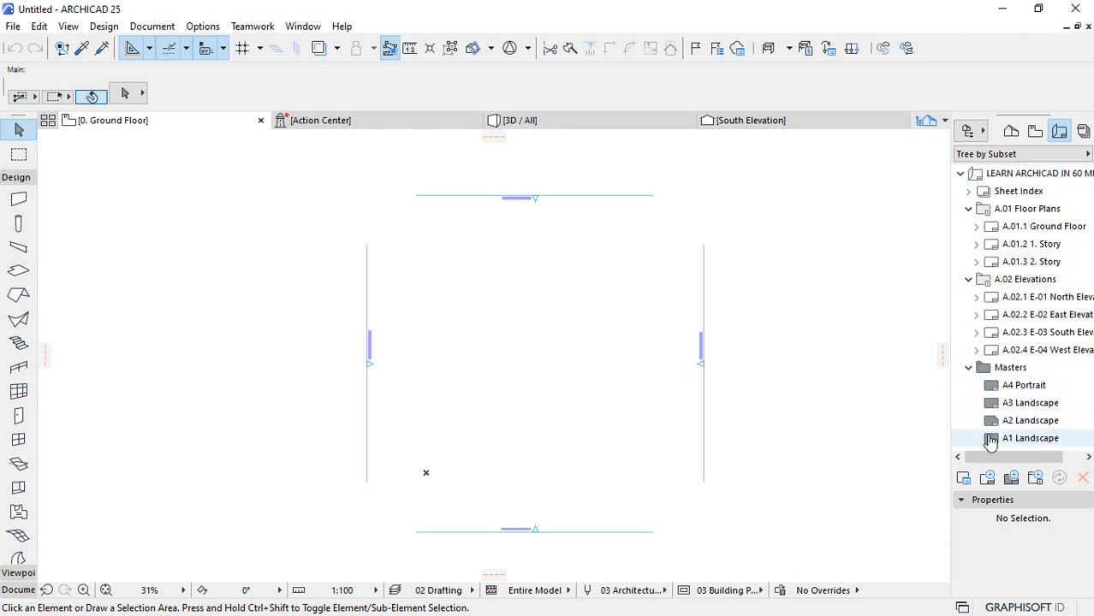
{"action": "mouse_move", "coordinate": [1001, 457]}
{"action": "left_mouse_down"}
{"action": "mouse_move", "coordinate": [1019, 447]}
{"action": "mouse_move", "coordinate": [986, 463]}
{"action": "left_mouse_up"}
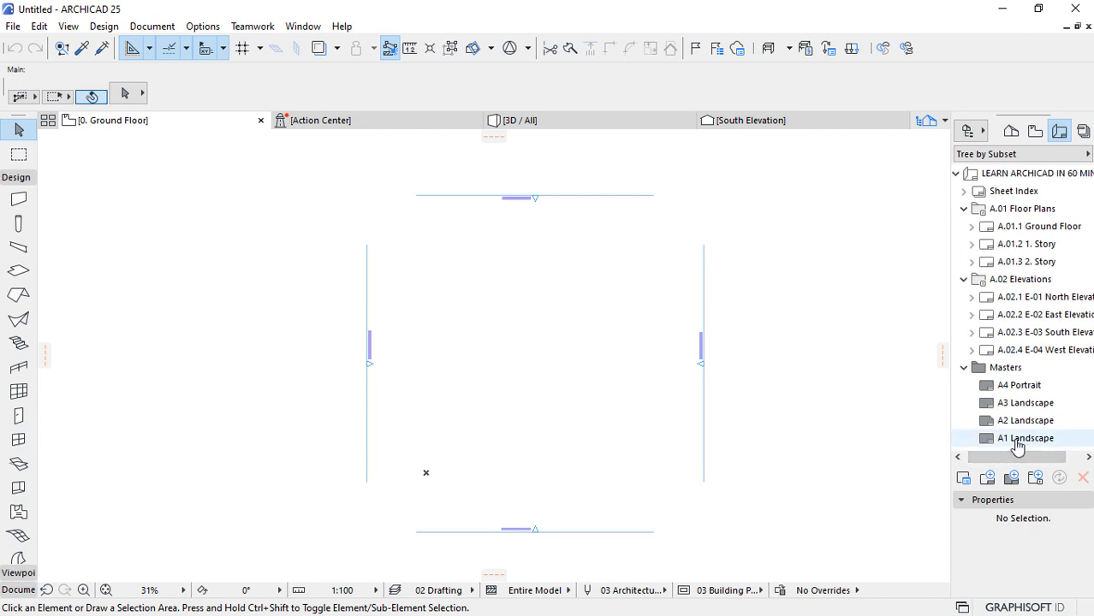
{"action": "double_click", "coordinate": [1017, 438]}
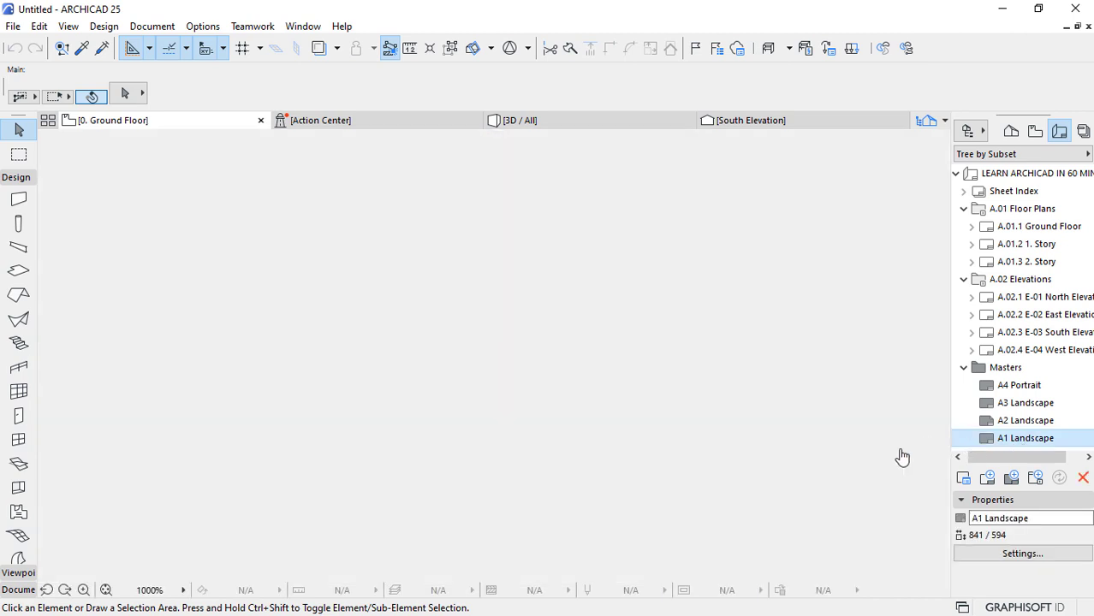
{"action": "scroll", "coordinate": [741, 562], "scroll_direction": "up", "scroll_amount": 3}
{"action": "scroll", "coordinate": [741, 561], "scroll_direction": "up", "scroll_amount": 5}
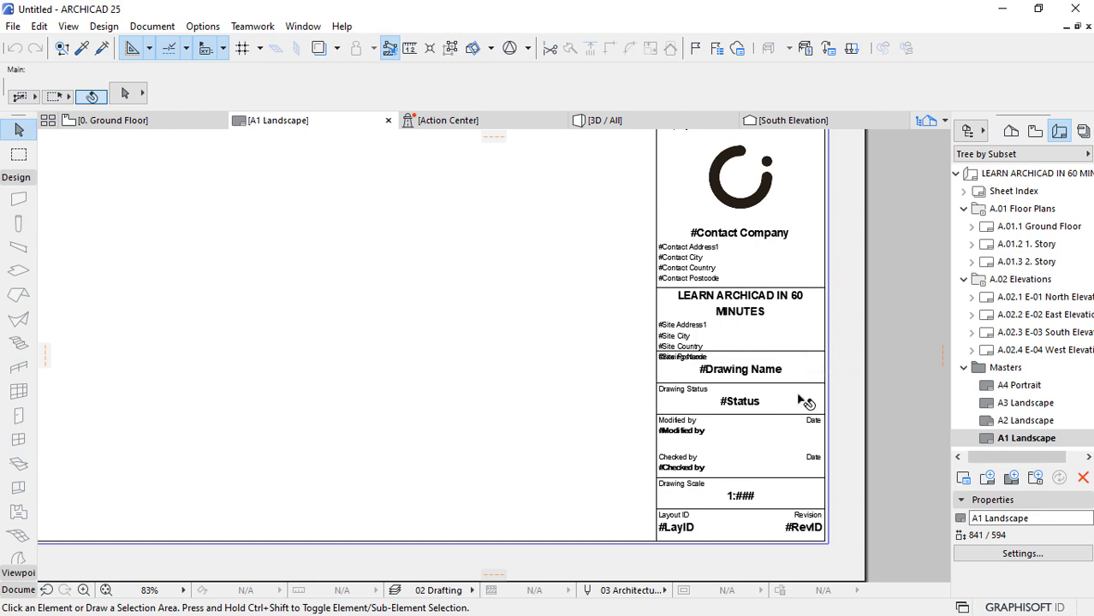
Examine the contact and site fields in the A1 Landscape title block and select the project name and site address text.
{"action": "scroll", "coordinate": [803, 402], "scroll_direction": "down", "scroll_amount": 2}
{"action": "scroll", "coordinate": [771, 338], "scroll_direction": "up", "scroll_amount": 3}
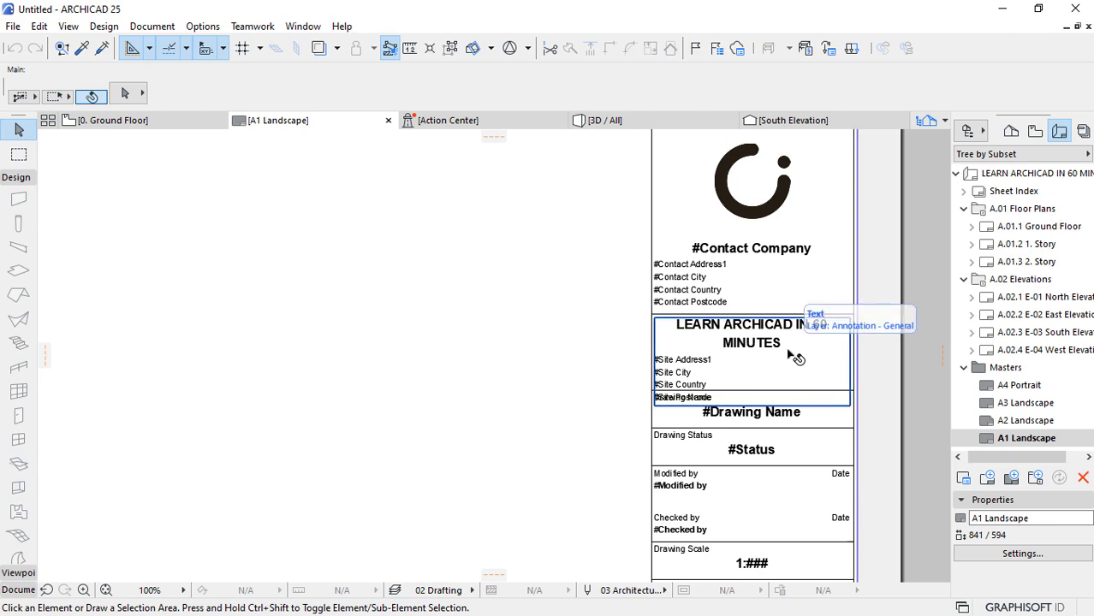
{"action": "scroll", "coordinate": [826, 291], "scroll_direction": "up", "scroll_amount": 4}
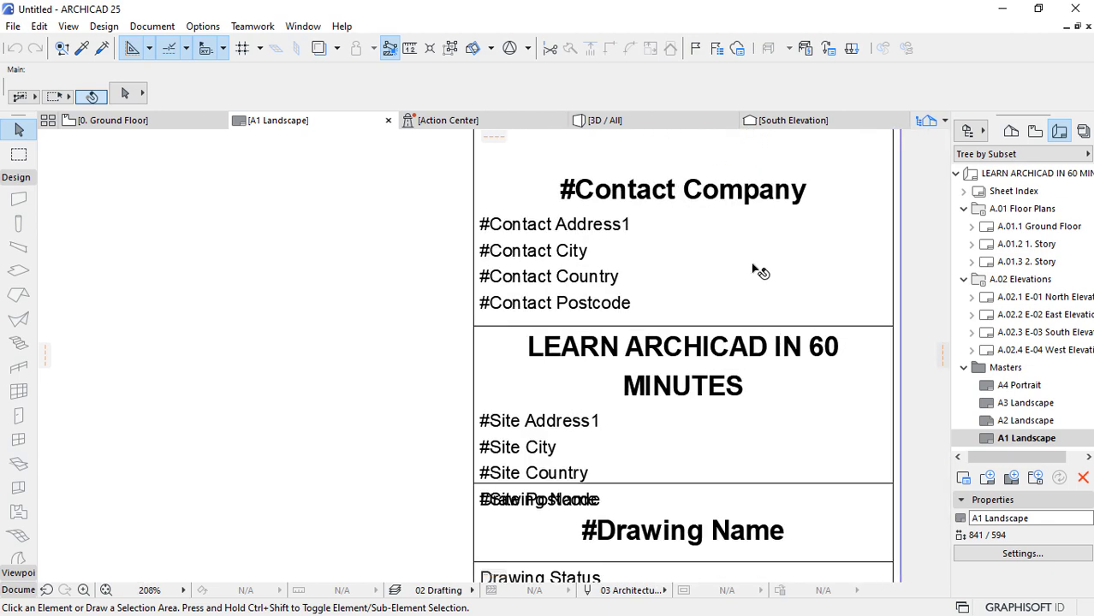
{"action": "left_click", "coordinate": [571, 359]}
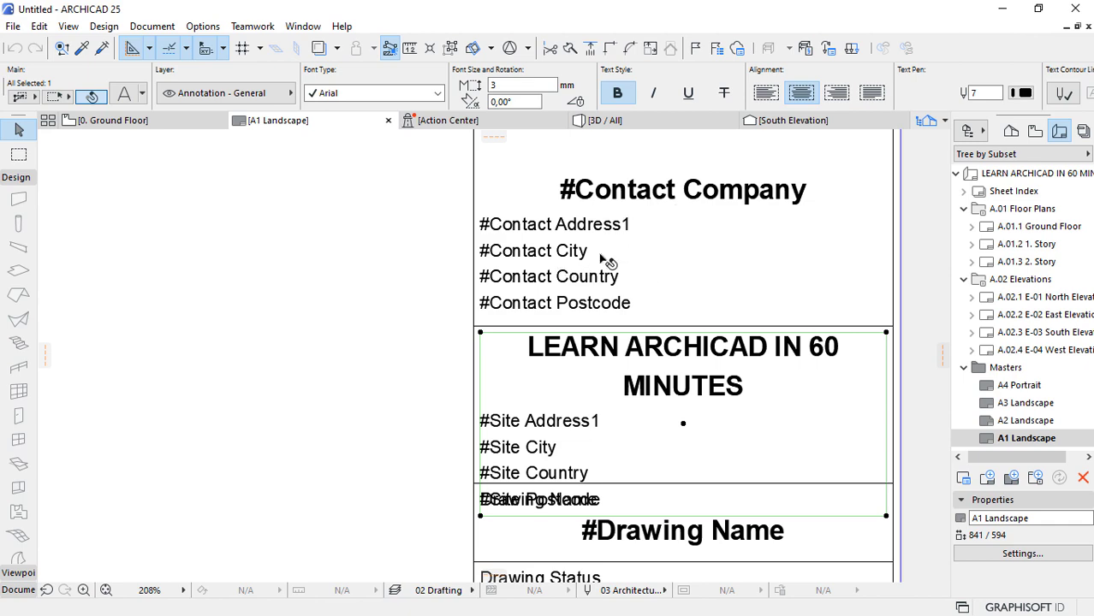
Open the Project Info and review the Contact Details and Client Details fields that feed the title block.
{"action": "left_click", "coordinate": [13, 26]}
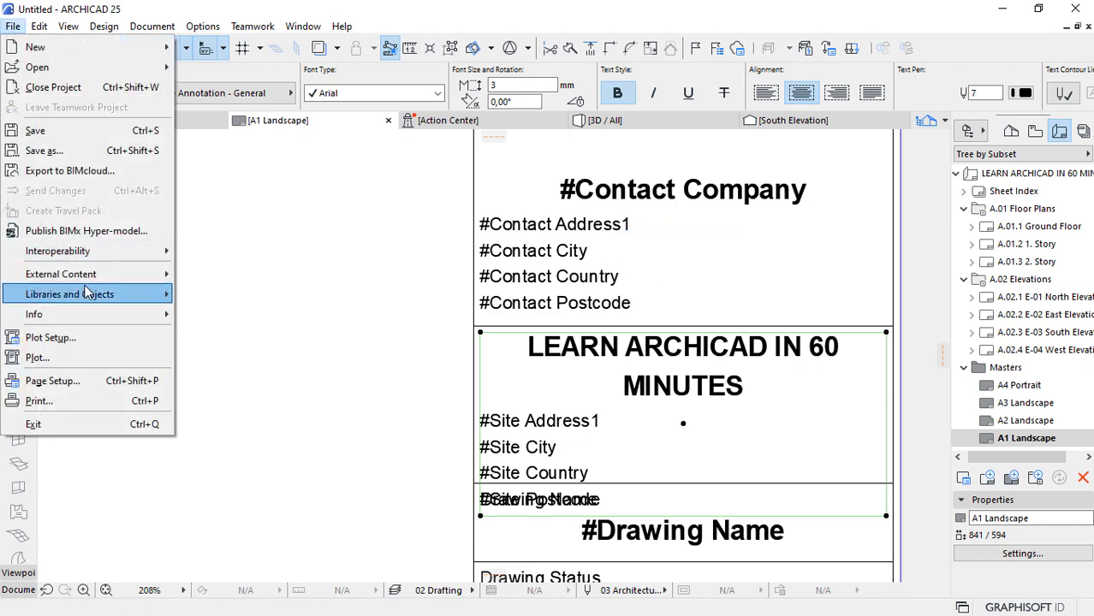
{"action": "mouse_move", "coordinate": [78, 315]}
{"action": "left_click", "coordinate": [210, 310]}
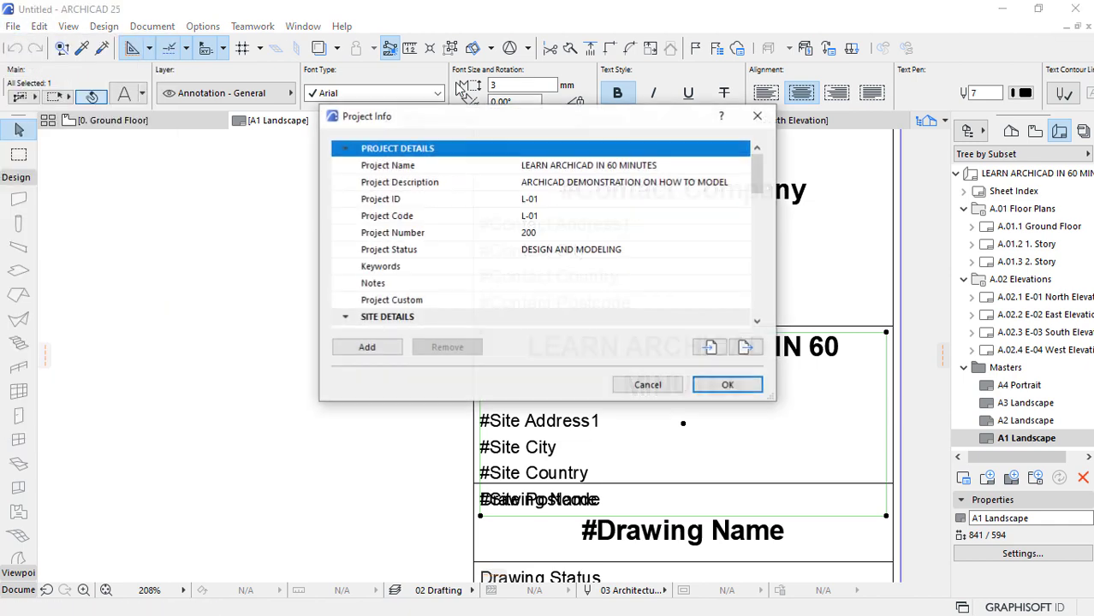
{"action": "left_click_drag", "start_coordinate": [760, 172], "coordinate": [760, 239]}
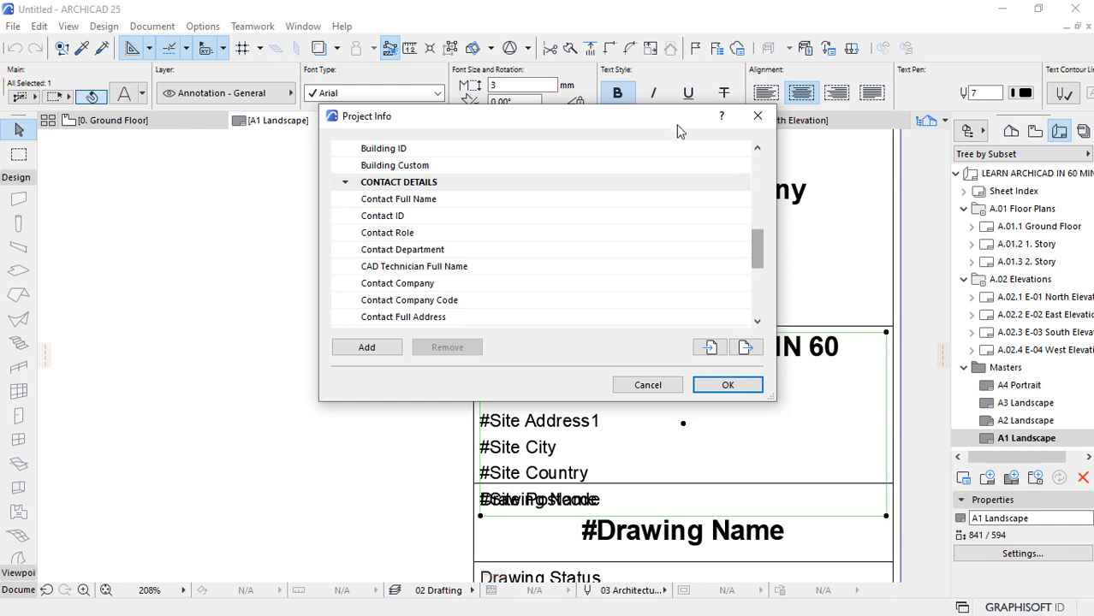
{"action": "left_click_drag", "start_coordinate": [677, 130], "coordinate": [701, 69]}
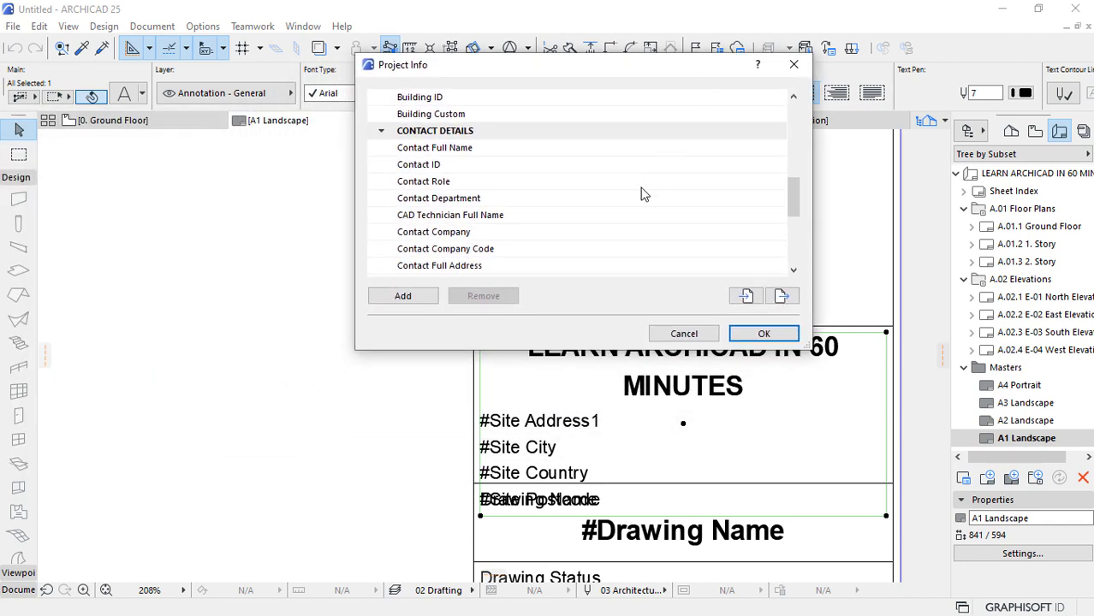
{"action": "scroll", "coordinate": [642, 197], "scroll_direction": "down", "scroll_amount": 3}
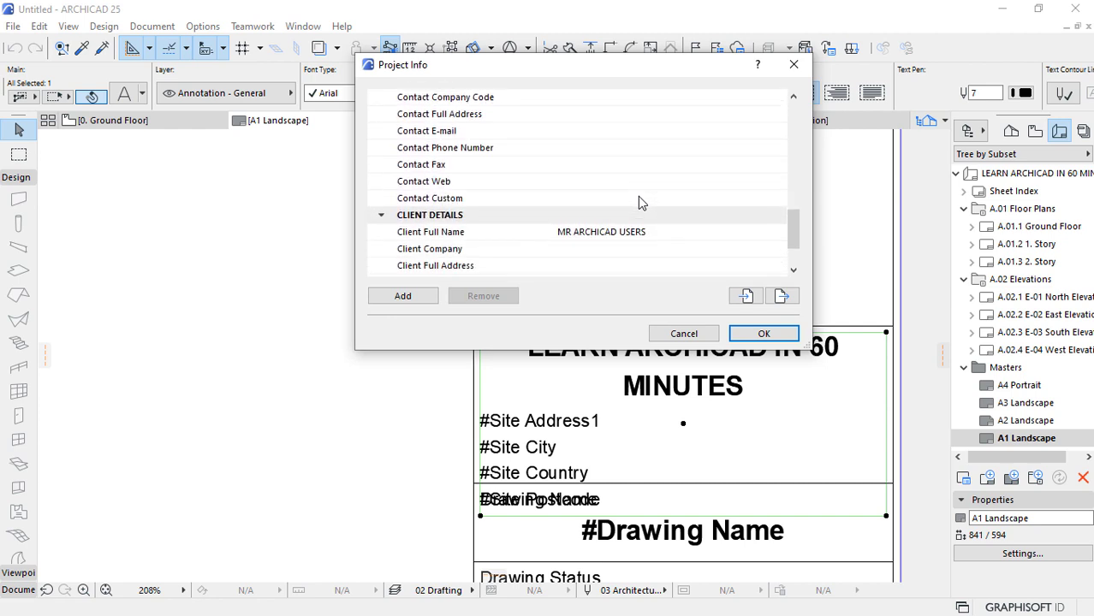
{"action": "scroll", "coordinate": [642, 202], "scroll_direction": "up", "scroll_amount": 1}
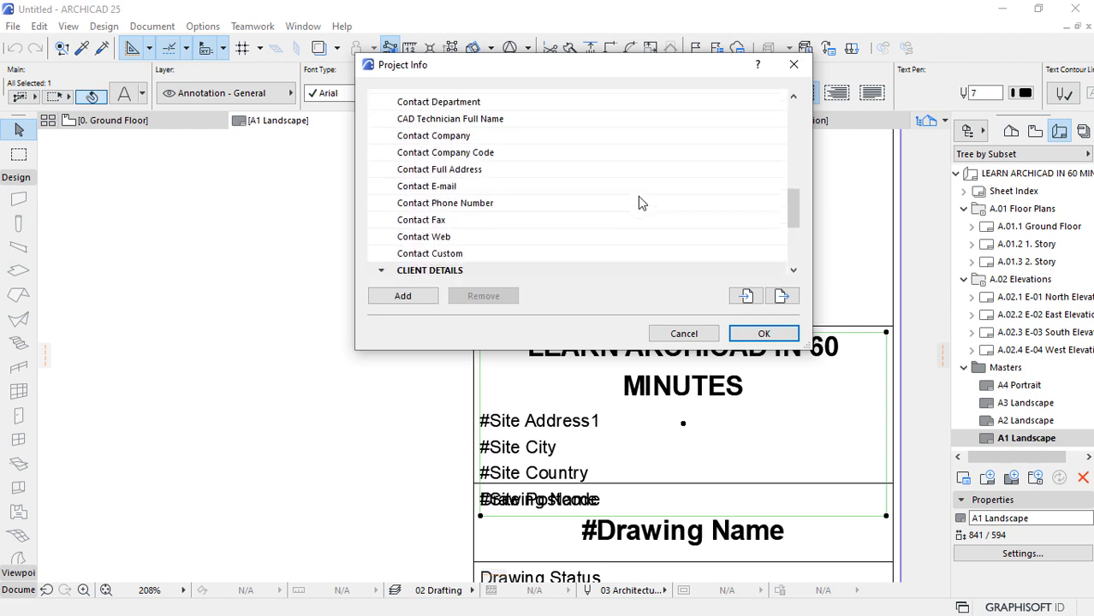
{"action": "scroll", "coordinate": [638, 202], "scroll_direction": "up", "scroll_amount": 1}
{"action": "scroll", "coordinate": [548, 188], "scroll_direction": "up", "scroll_amount": 1}
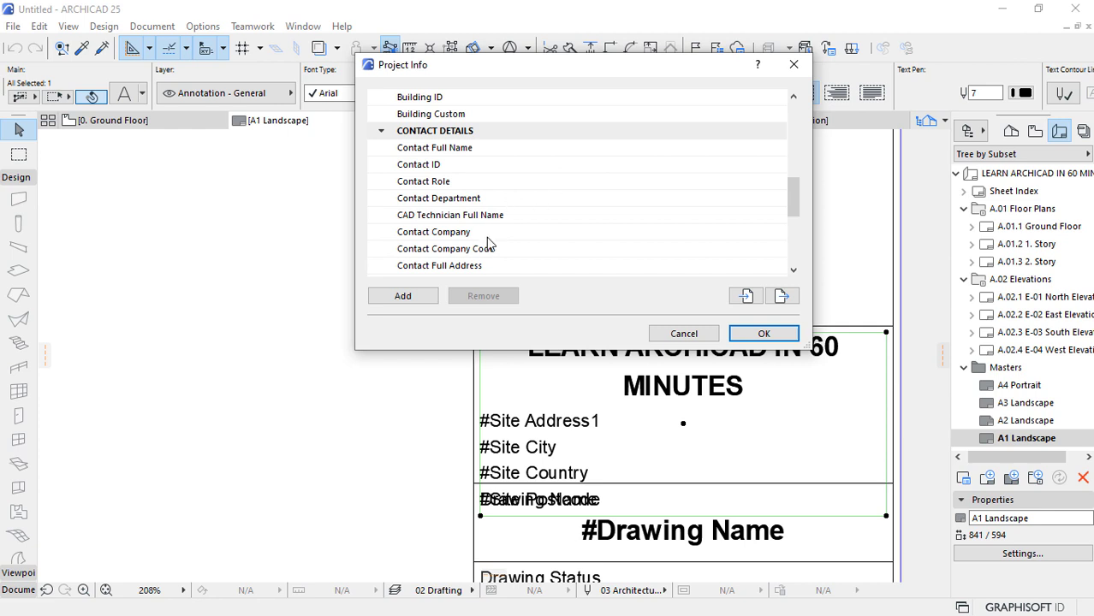
{"action": "left_click", "coordinate": [481, 266]}
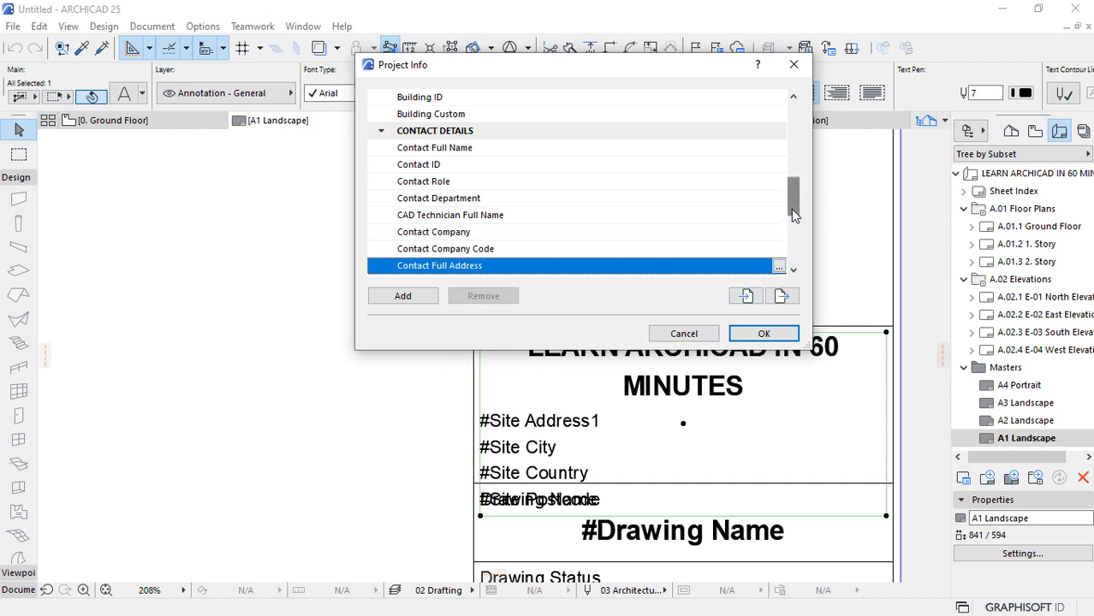
Fill in the address line, city and country of the Site Full Address and accept the project info.
{"action": "left_click_drag", "start_coordinate": [792, 215], "coordinate": [794, 167]}
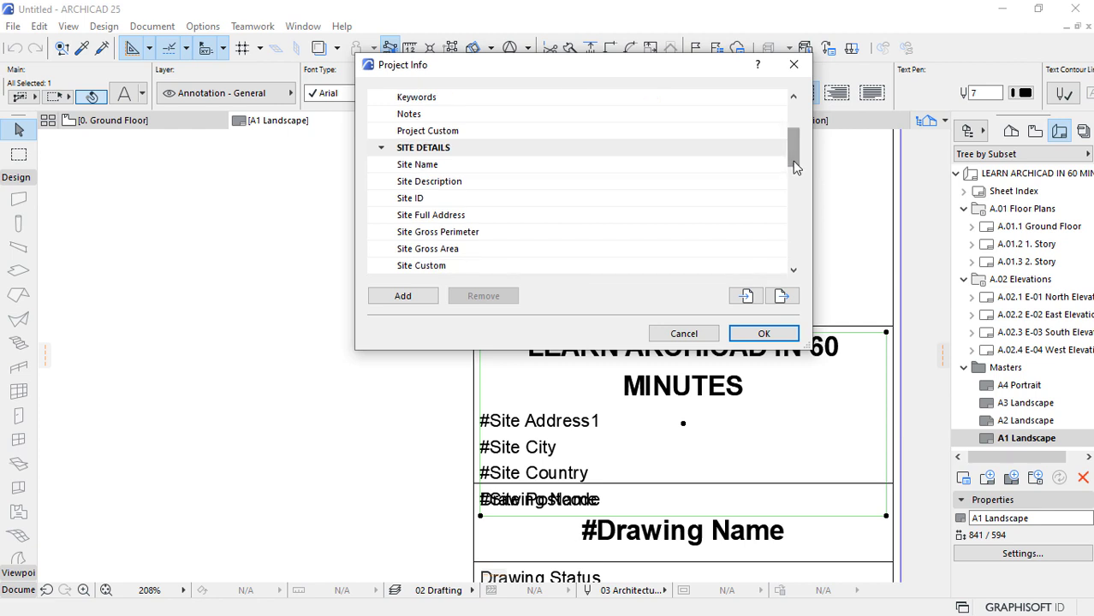
{"action": "left_click", "coordinate": [476, 215]}
{"action": "left_click", "coordinate": [780, 216]}
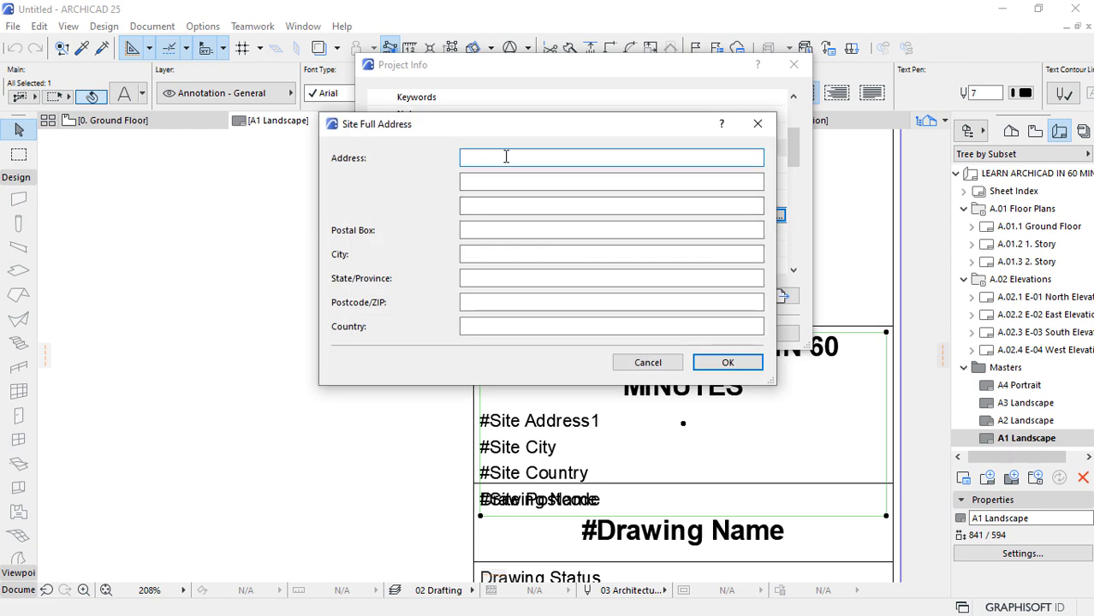
{"action": "type", "text": "GABORONE"}
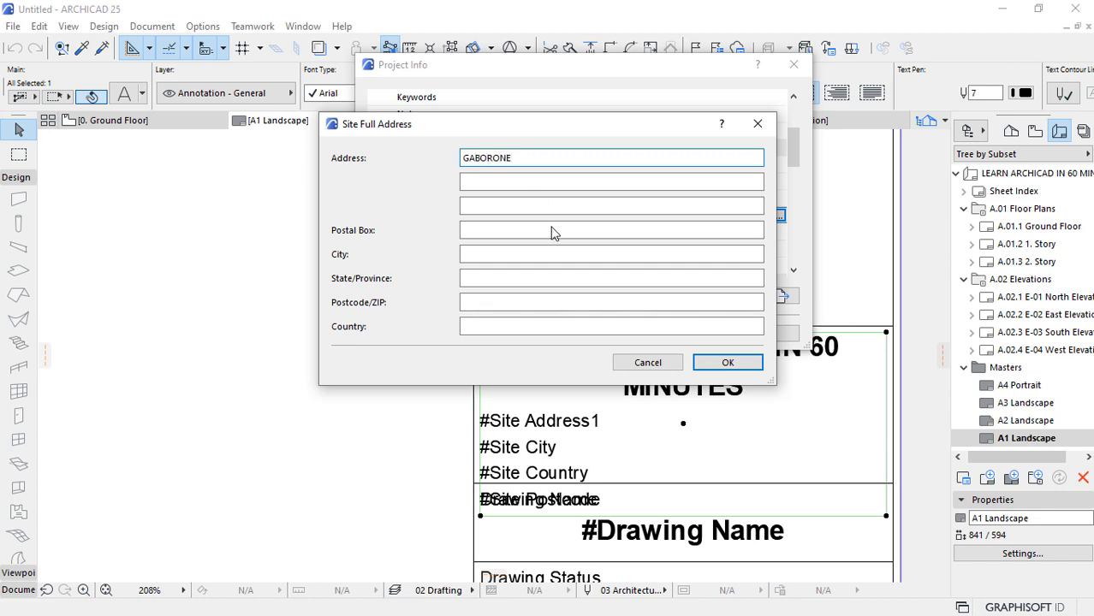
{"action": "left_click", "coordinate": [493, 255]}
{"action": "type", "text": "GABORONE"}
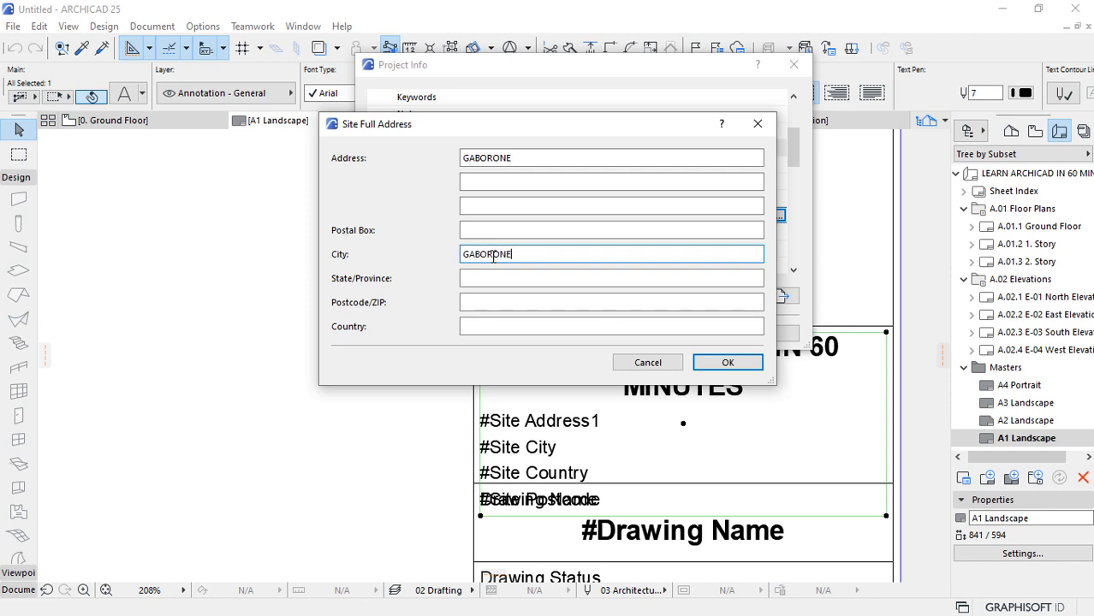
{"action": "left_click", "coordinate": [476, 325]}
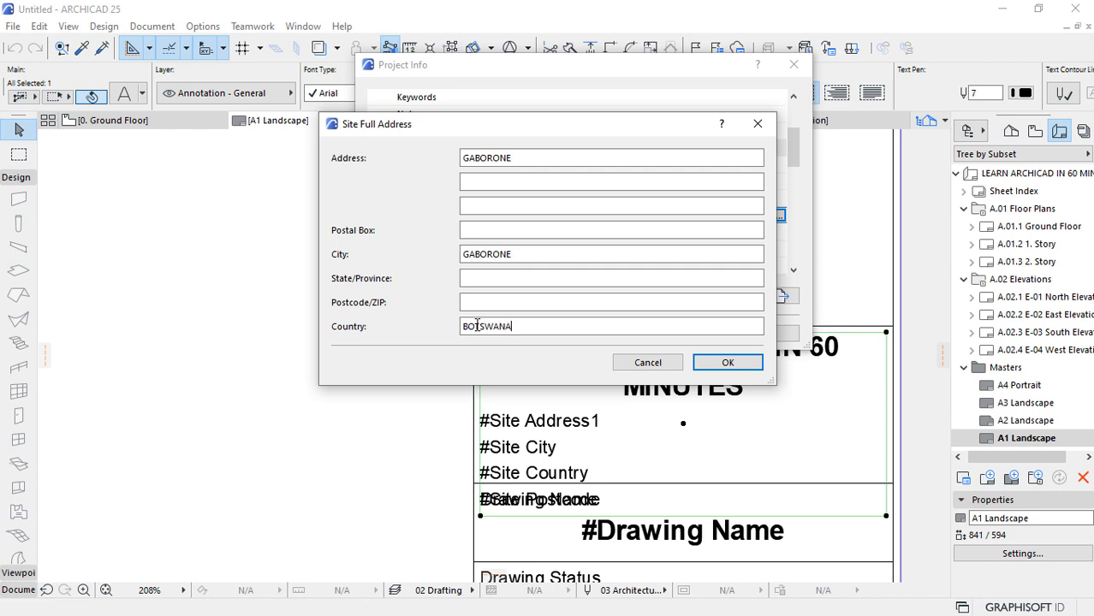
{"action": "left_click", "coordinate": [724, 362]}
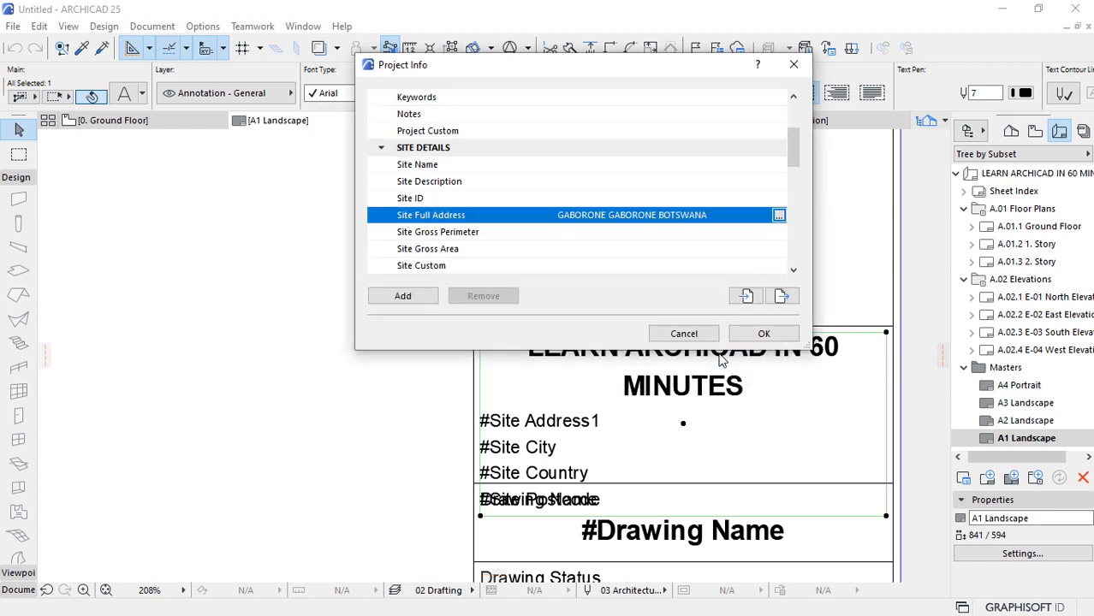
{"action": "left_click", "coordinate": [763, 333]}
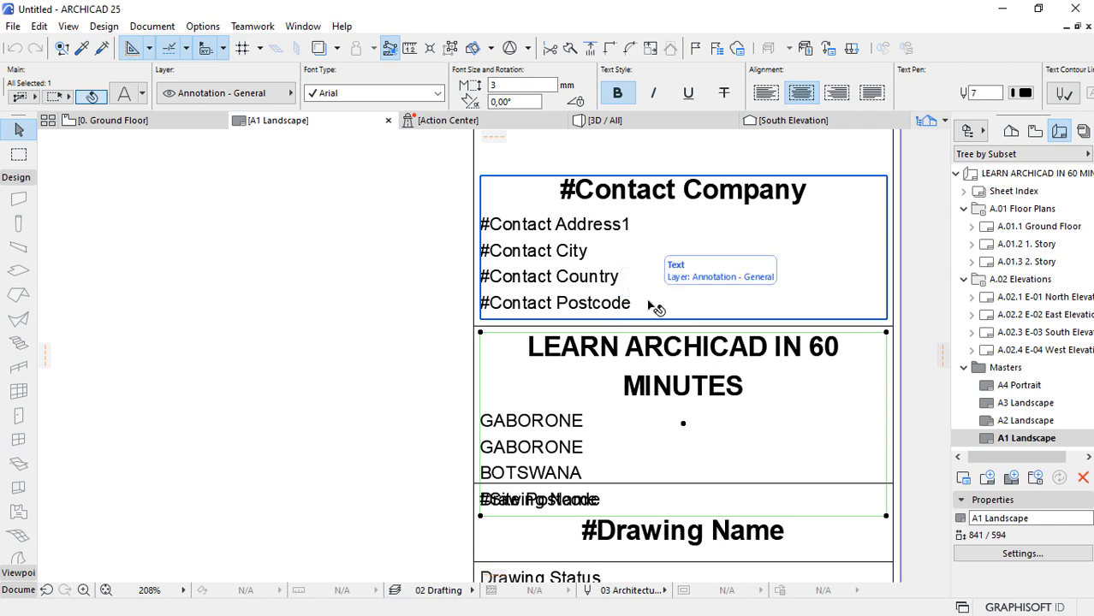
Open the contact company text block in the title block for editing, with the #Contact Address1 autotext selected.
{"action": "scroll", "coordinate": [654, 308], "scroll_direction": "down", "scroll_amount": 2}
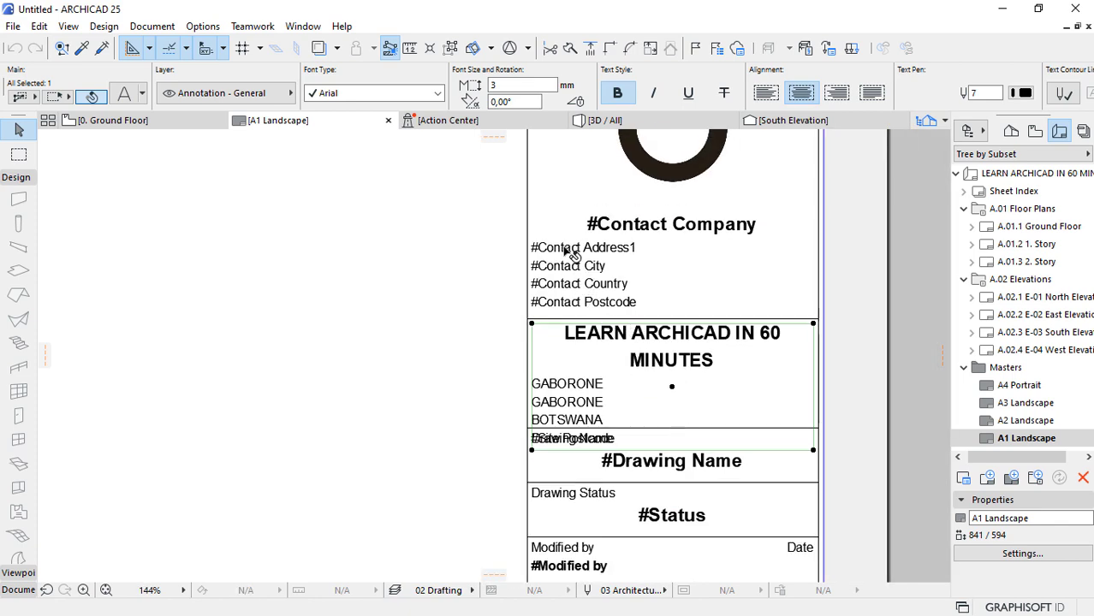
{"action": "scroll", "coordinate": [571, 255], "scroll_direction": "up", "scroll_amount": 4}
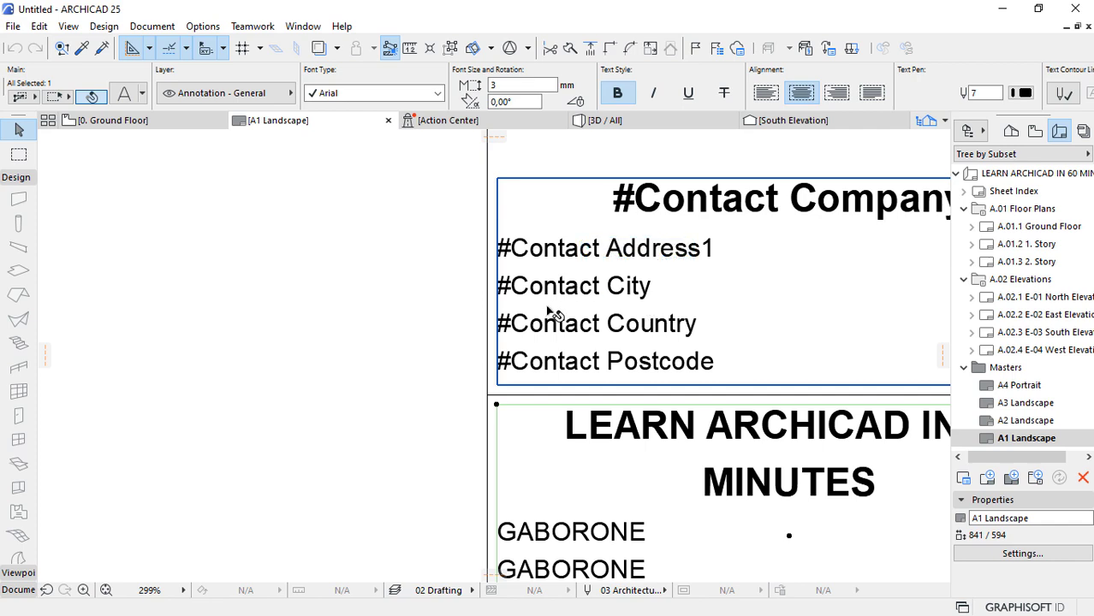
{"action": "scroll", "coordinate": [548, 309], "scroll_direction": "down", "scroll_amount": 1}
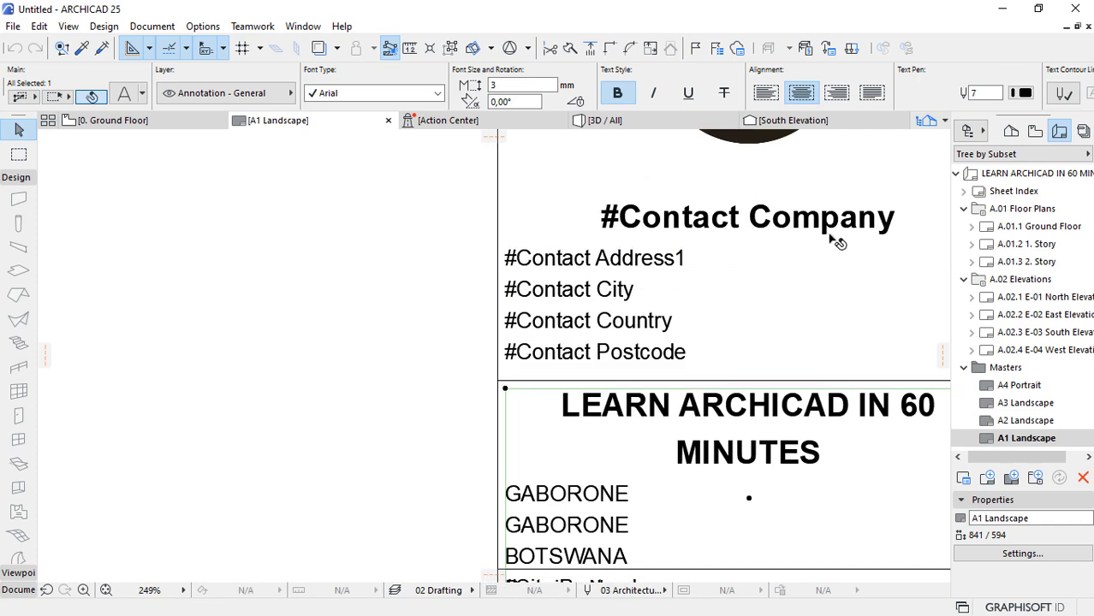
{"action": "left_click", "coordinate": [606, 279]}
{"action": "double_click", "coordinate": [591, 279]}
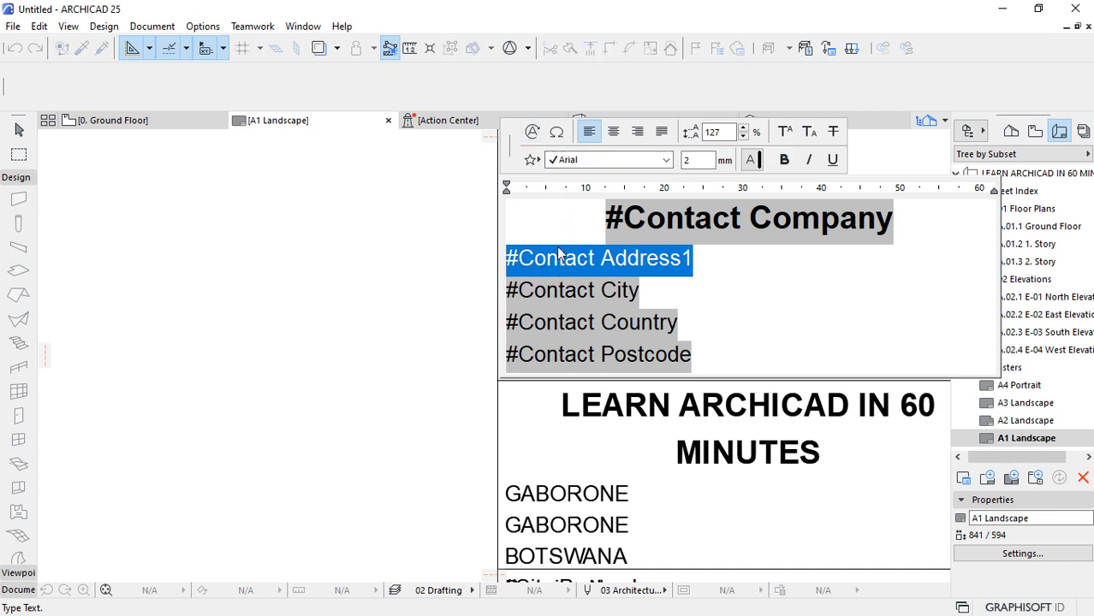
Browse the autotext categories, including Project Details, System and Drawing, and leave the text block without inserting anything.
{"action": "left_click", "coordinate": [531, 133]}
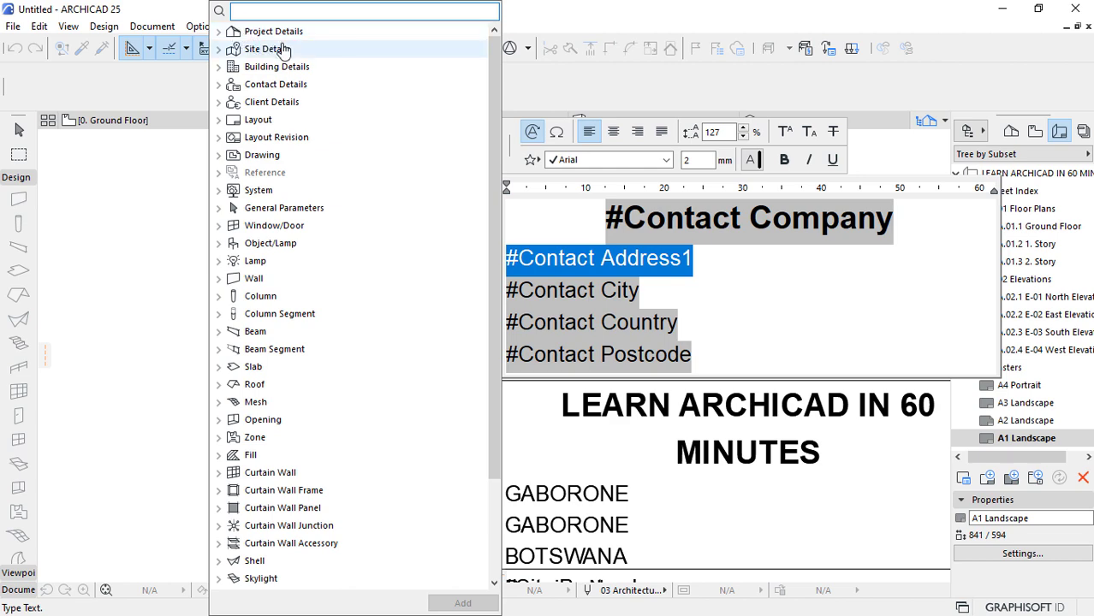
{"action": "left_click", "coordinate": [218, 32]}
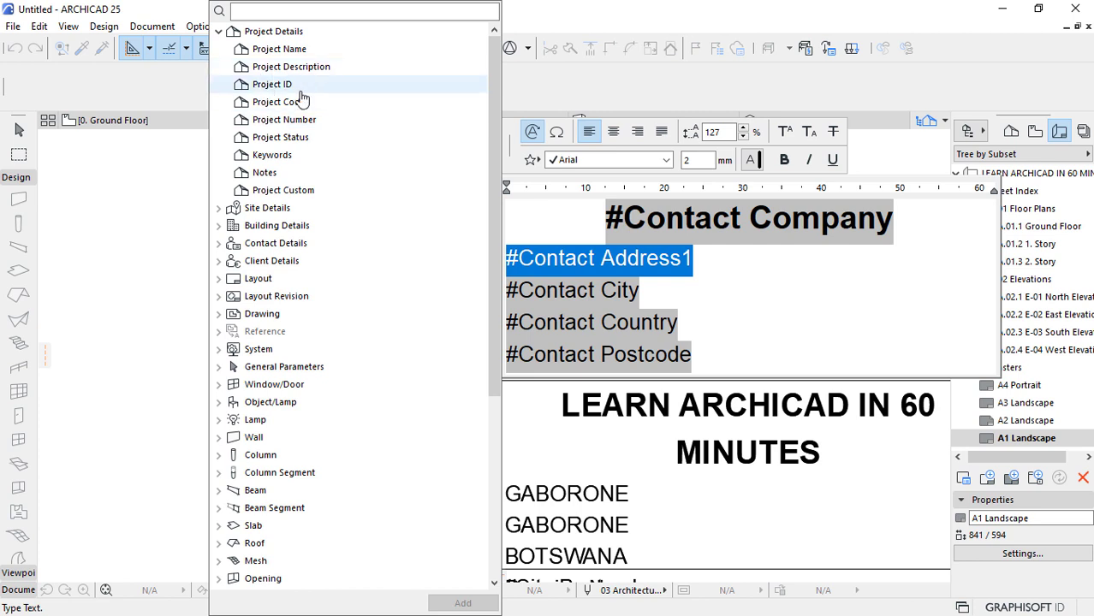
{"action": "left_click", "coordinate": [220, 350]}
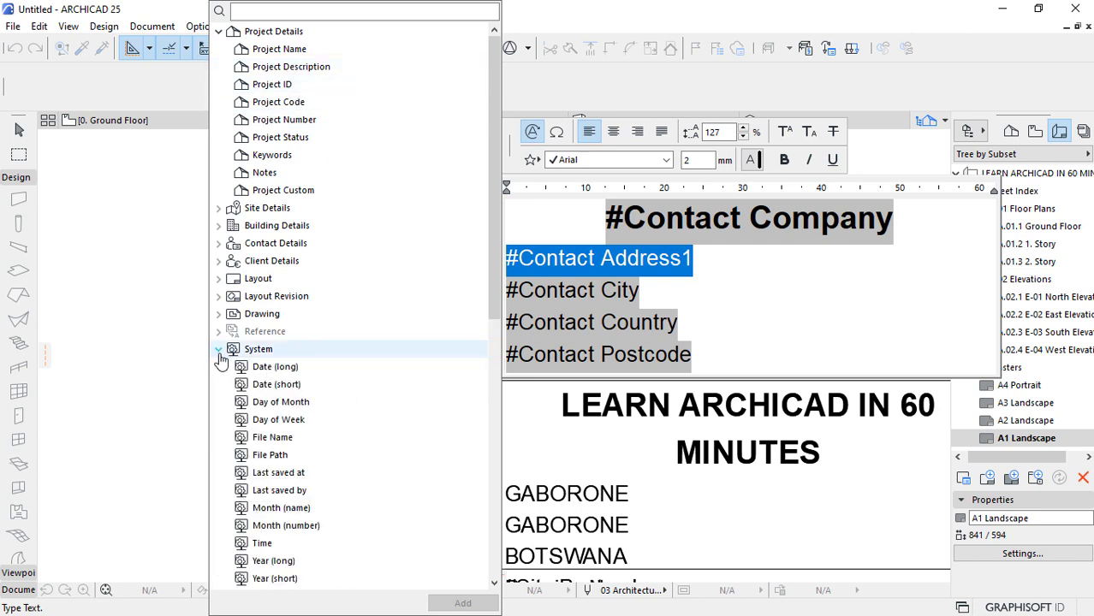
{"action": "left_click", "coordinate": [219, 351]}
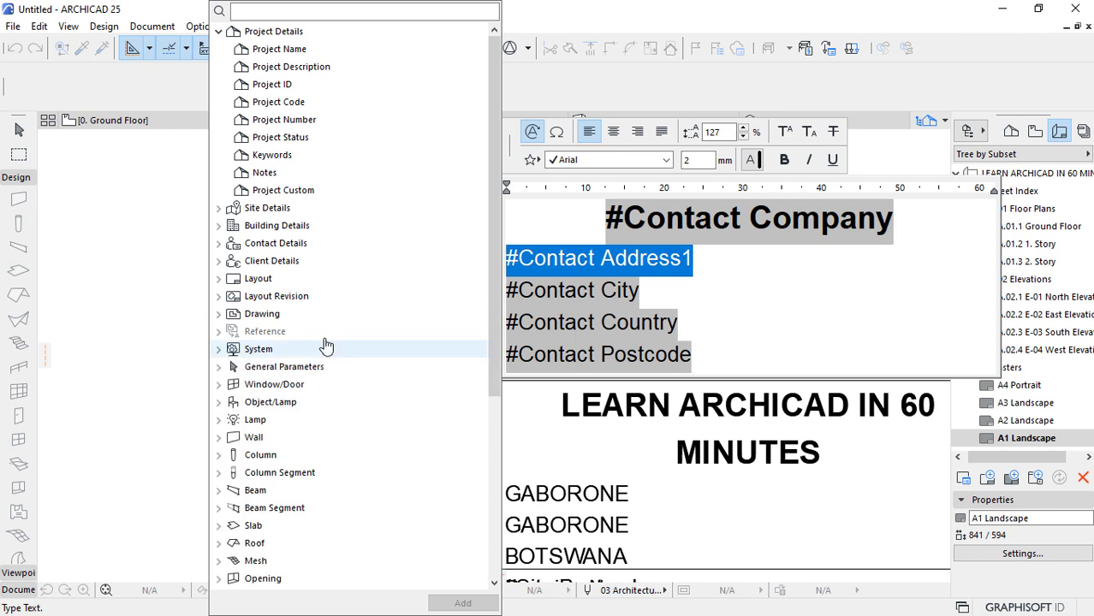
{"action": "left_click", "coordinate": [218, 314]}
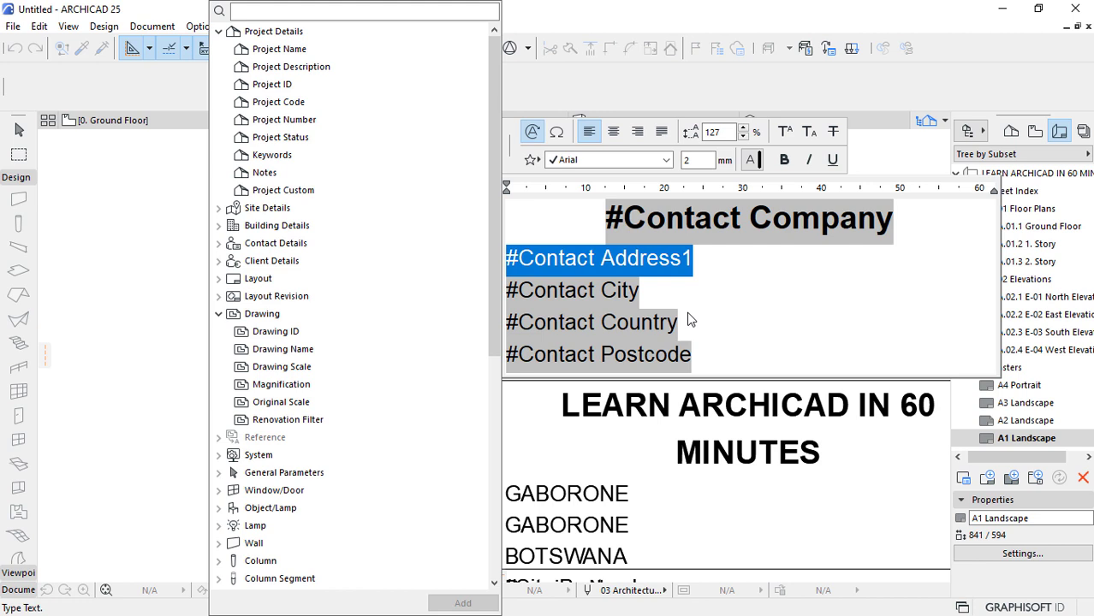
{"action": "left_click", "coordinate": [218, 314]}
{"action": "scroll", "coordinate": [470, 329], "scroll_direction": "down", "scroll_amount": 5}
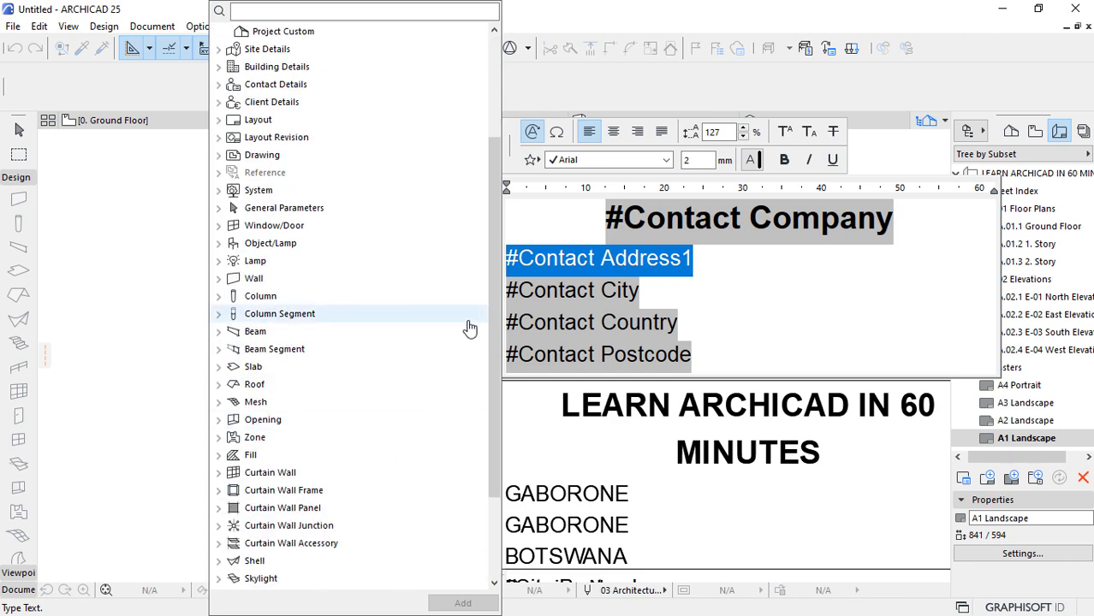
{"action": "scroll", "coordinate": [470, 328], "scroll_direction": "down", "scroll_amount": 2}
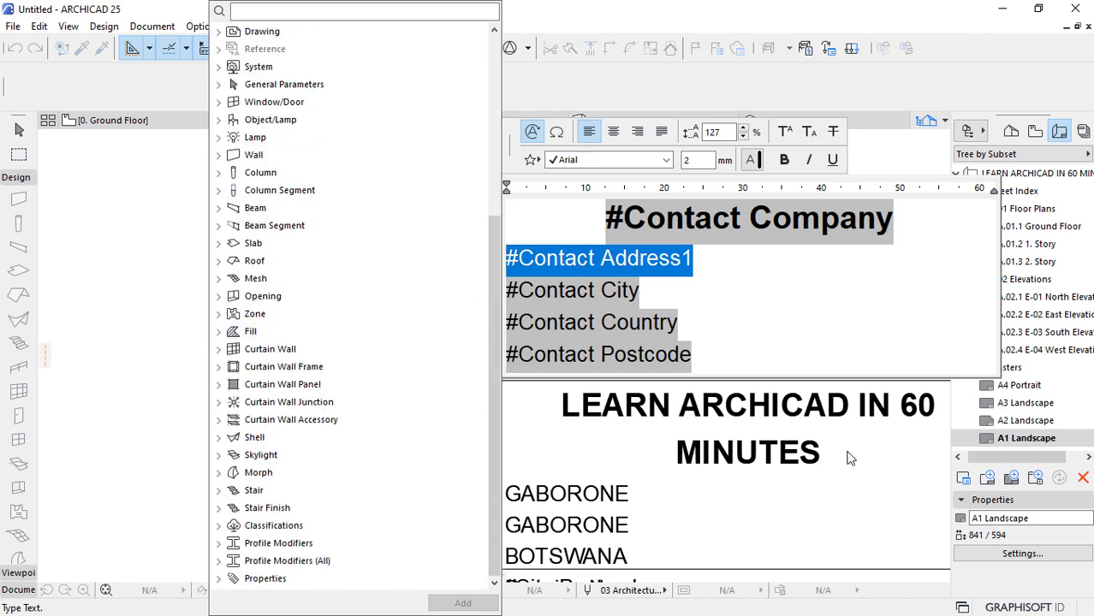
{"action": "key", "text": "Escape"}
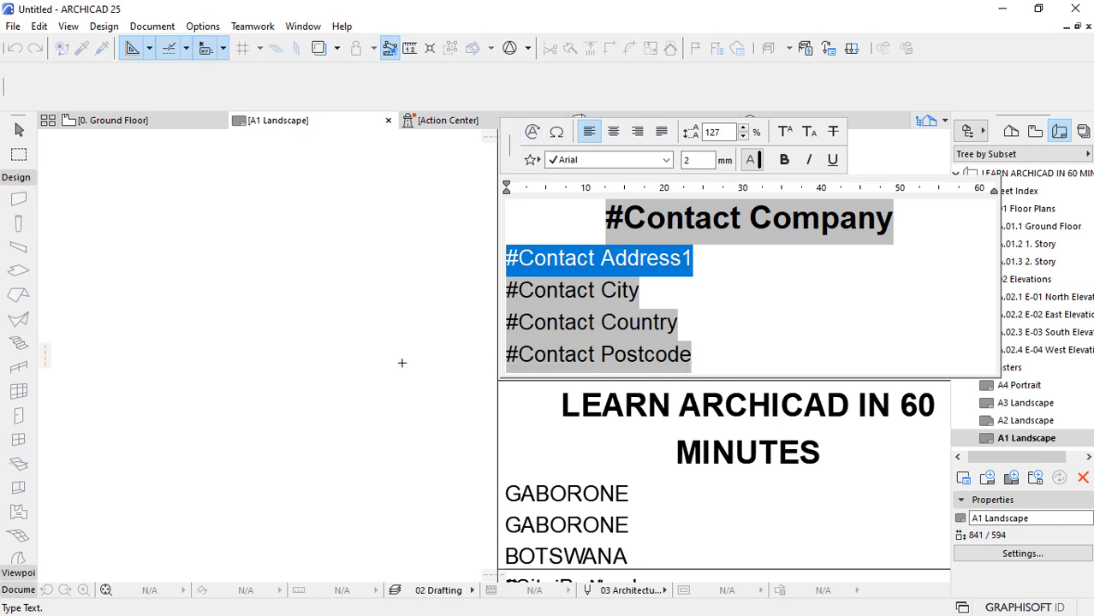
{"action": "key", "text": "Escape"}
Leave the A1 Landscape master layout, open the Ground Floor plan from the project map and open its Story Settings.
{"action": "scroll", "coordinate": [700, 346], "scroll_direction": "down", "scroll_amount": 5}
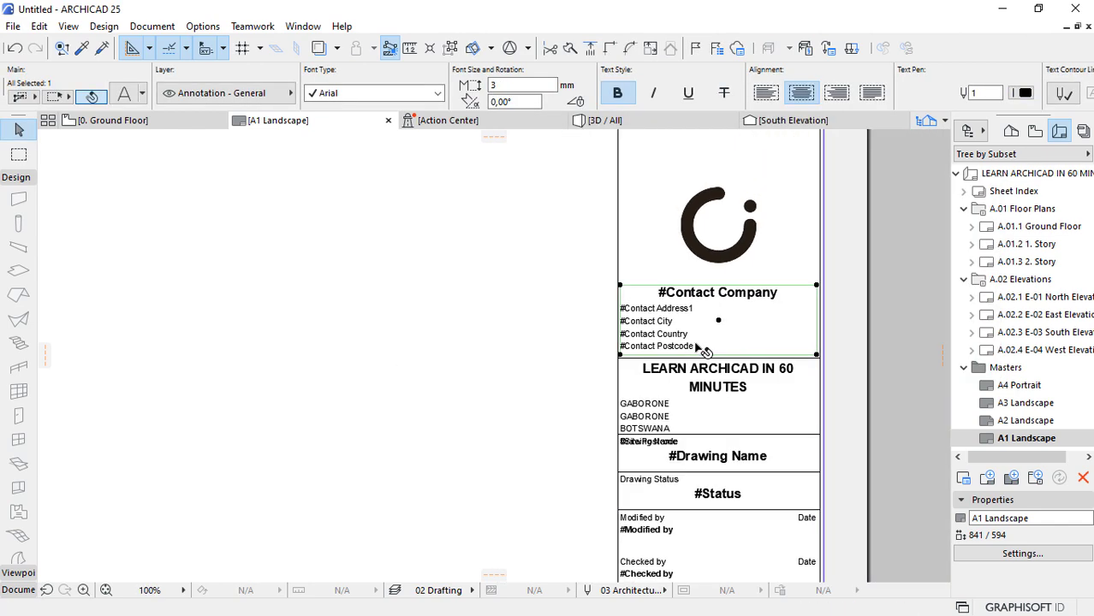
{"action": "scroll", "coordinate": [700, 351], "scroll_direction": "down", "scroll_amount": 3}
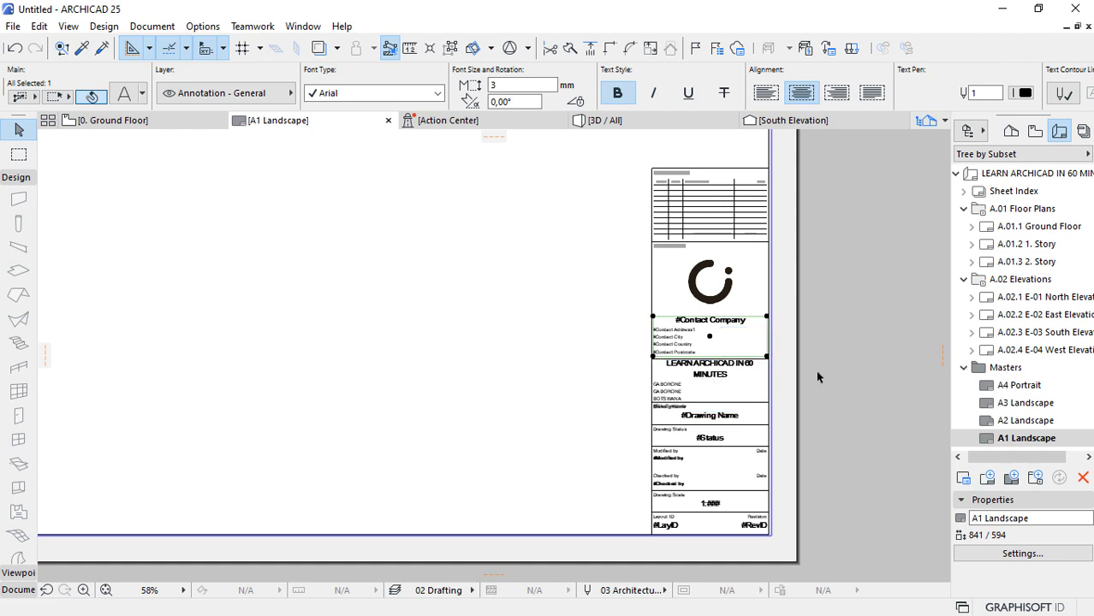
{"action": "scroll", "coordinate": [816, 370], "scroll_direction": "down", "scroll_amount": 4}
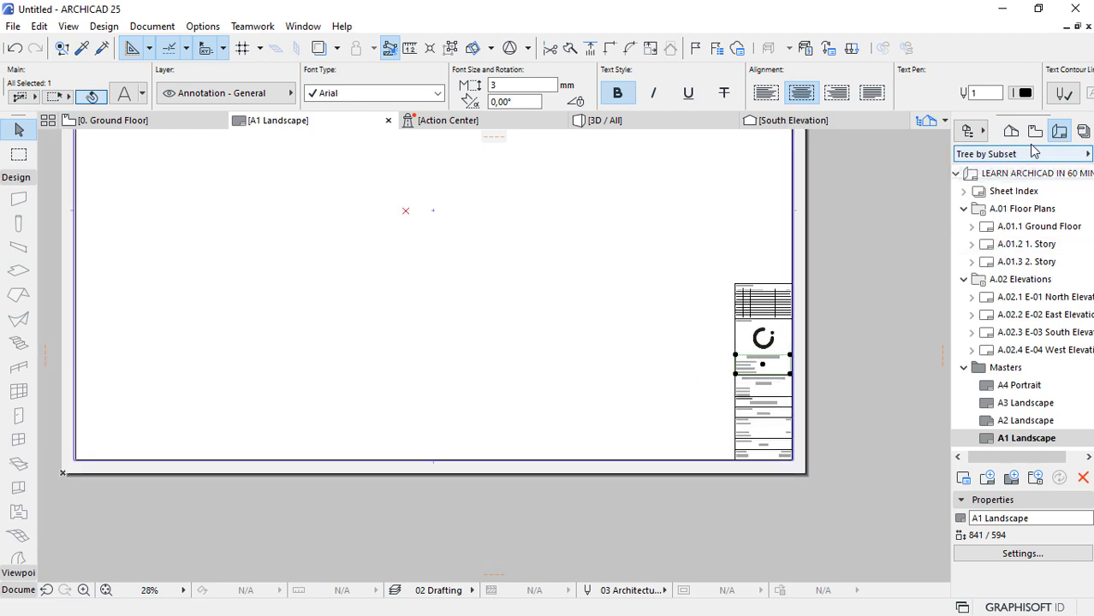
{"action": "left_click", "coordinate": [1011, 130]}
{"action": "double_click", "coordinate": [1037, 229]}
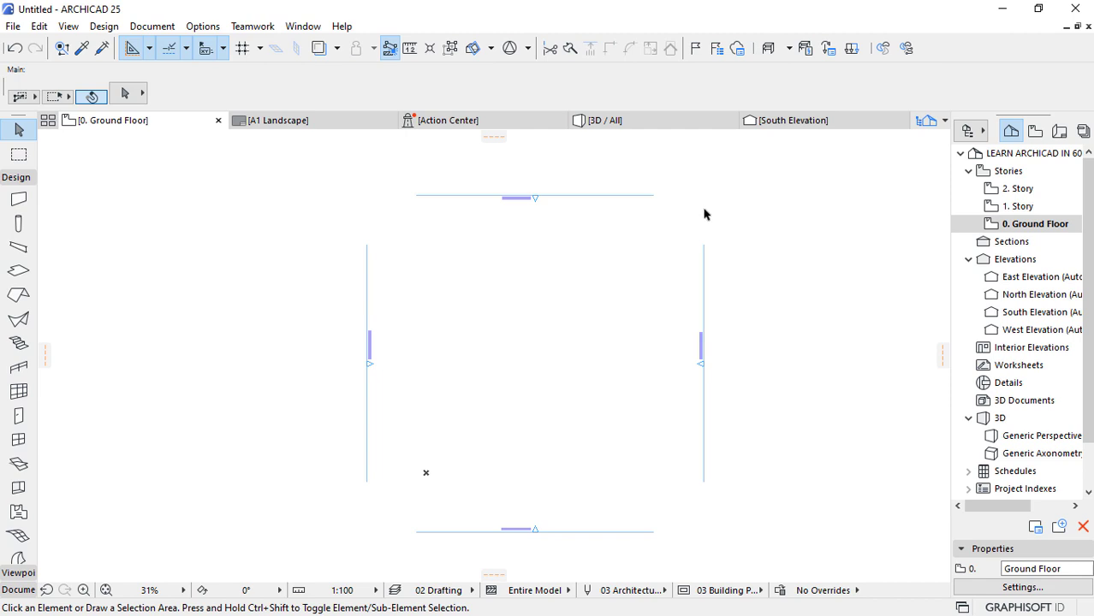
{"action": "right_click", "coordinate": [1024, 223]}
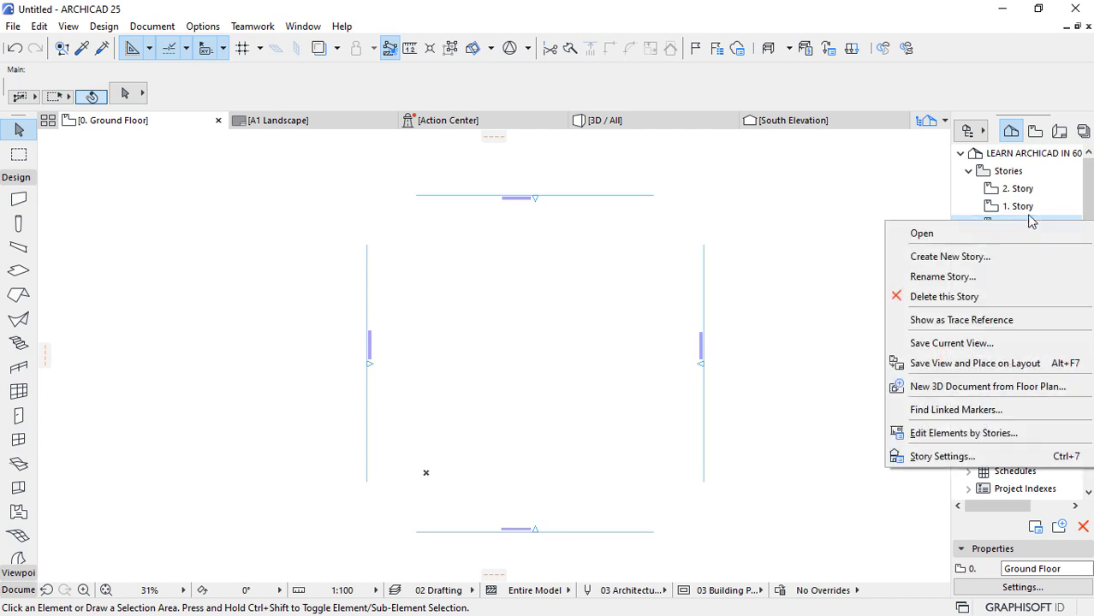
{"action": "left_click", "coordinate": [929, 456]}
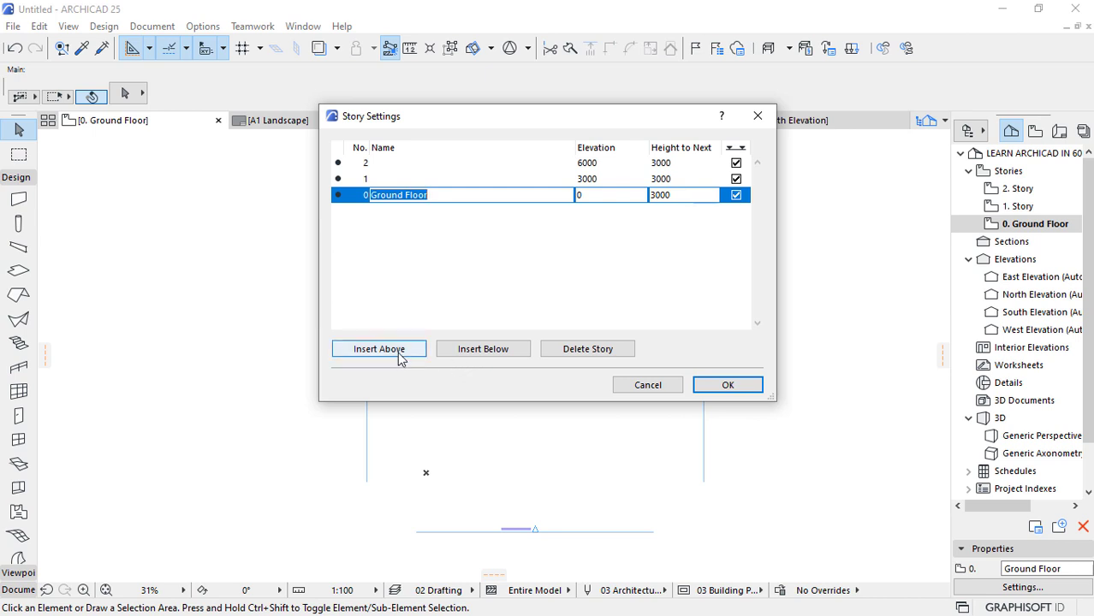
Insert a story named Foundation below the Ground Floor and set its height to next to 1500.
{"action": "left_click", "coordinate": [482, 351]}
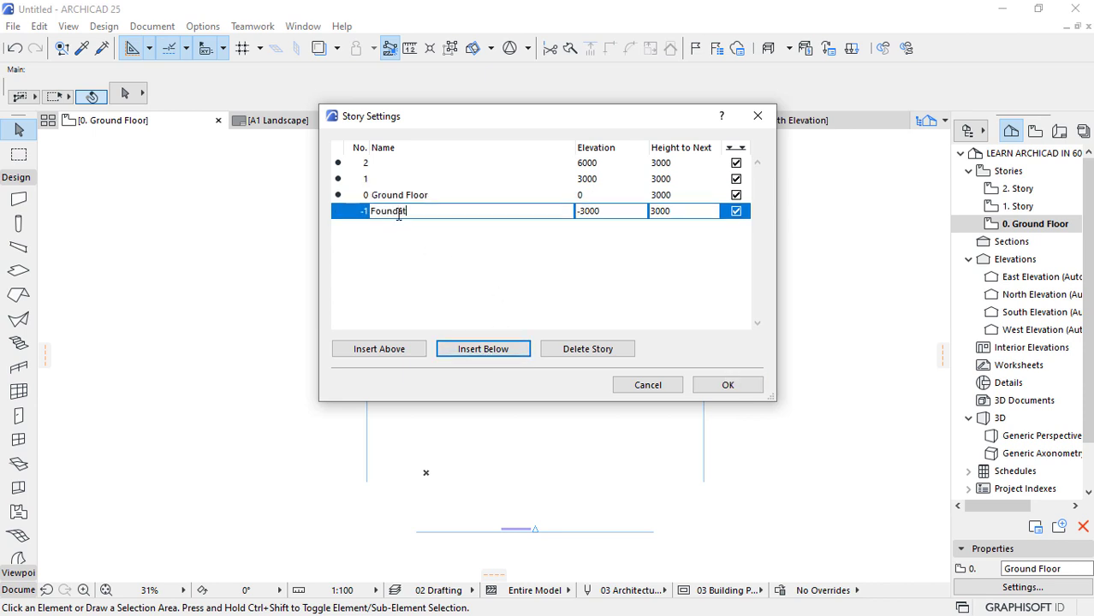
{"action": "left_click", "coordinate": [678, 212]}
{"action": "left_click_drag", "start_coordinate": [681, 211], "coordinate": [644, 208]}
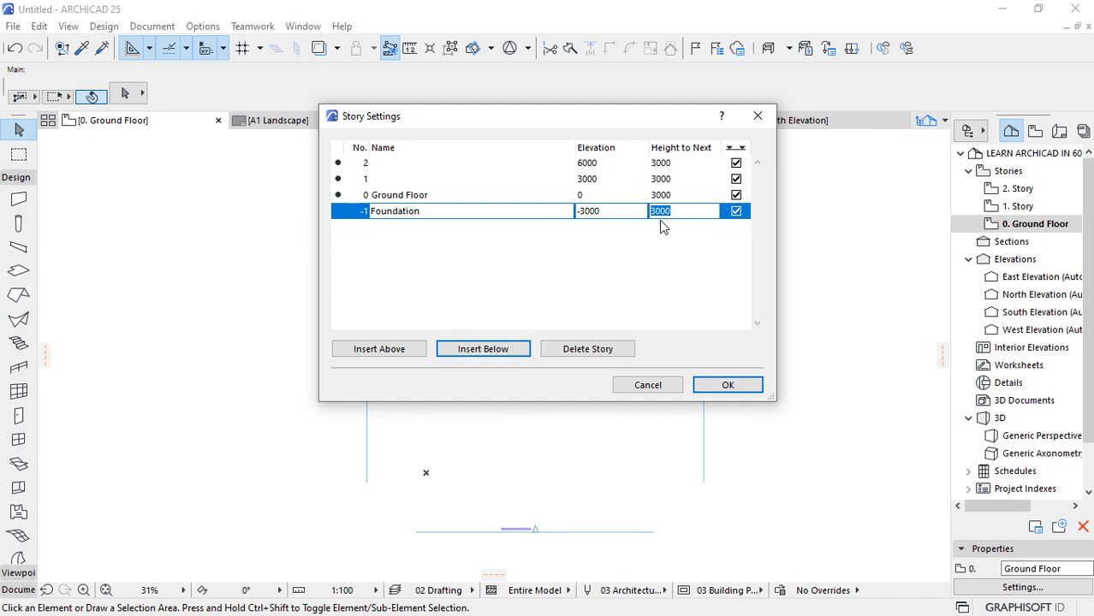
{"action": "type", "text": "1500"}
{"action": "key", "text": "Return"}
{"action": "left_click", "coordinate": [583, 211]}
{"action": "left_click", "coordinate": [582, 195]}
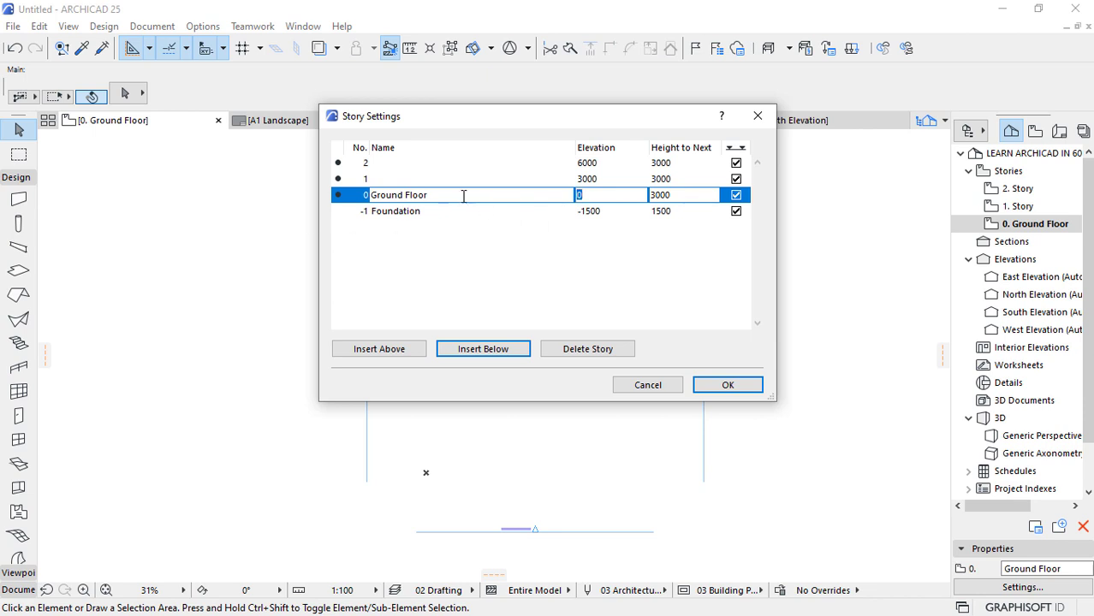
Delete story 2 and name story 1 Roof, accepting the story settings and the deletion.
{"action": "left_click", "coordinate": [382, 164]}
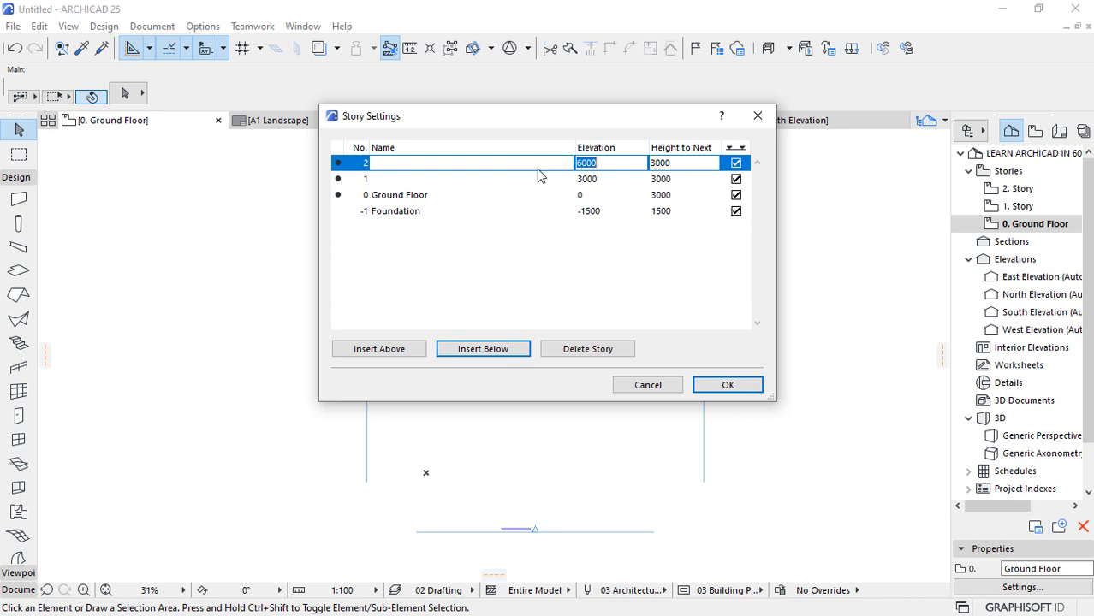
{"action": "left_click", "coordinate": [581, 350]}
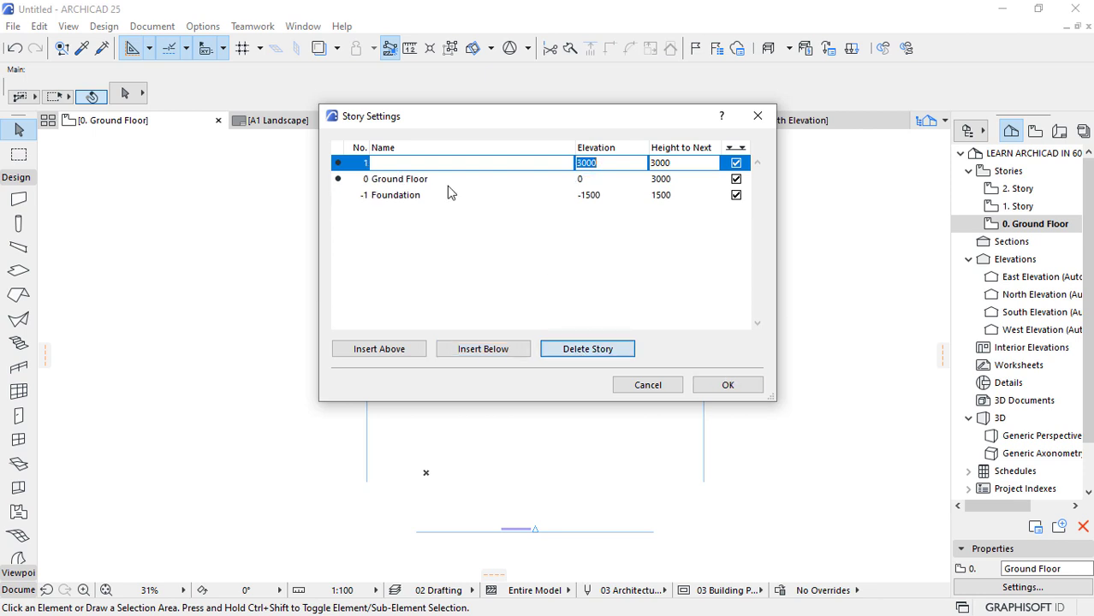
{"action": "left_click", "coordinate": [401, 163]}
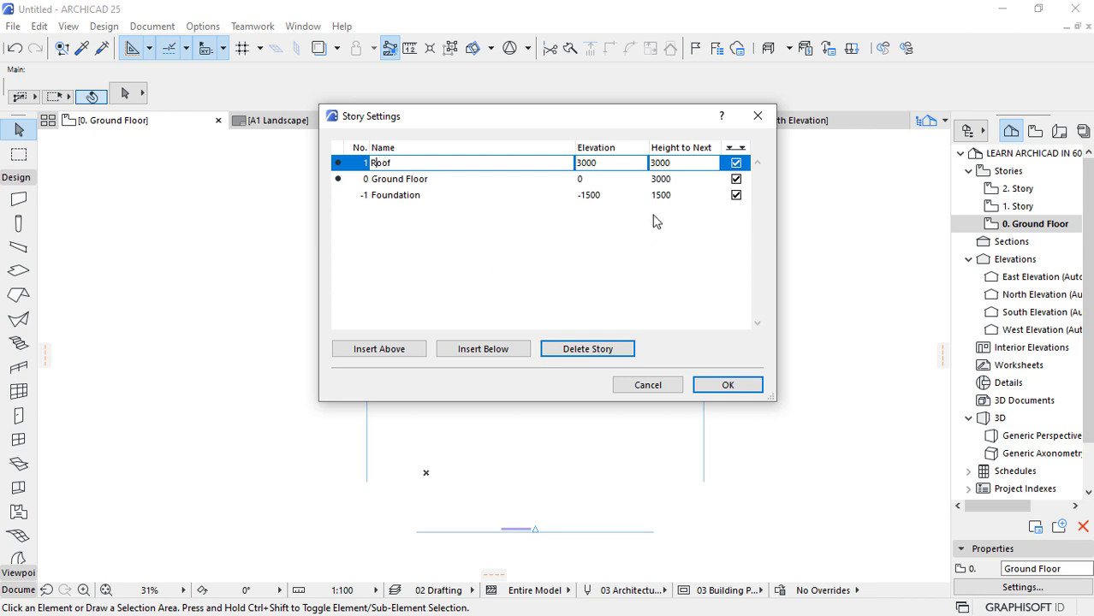
{"action": "left_click", "coordinate": [662, 181]}
{"action": "left_click", "coordinate": [681, 165]}
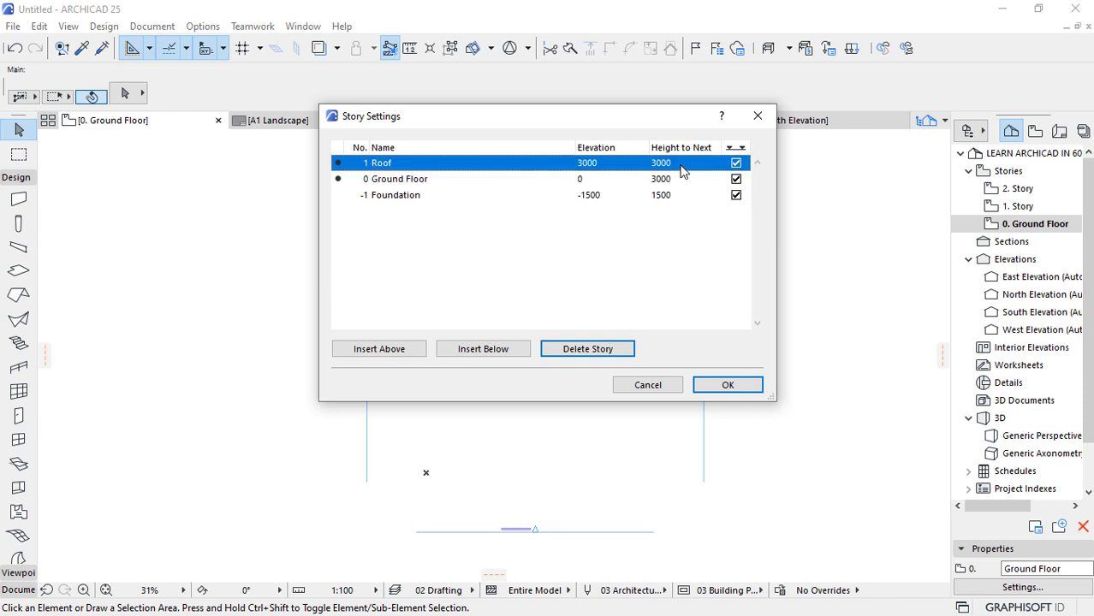
{"action": "left_click", "coordinate": [667, 178]}
{"action": "left_click", "coordinate": [680, 166]}
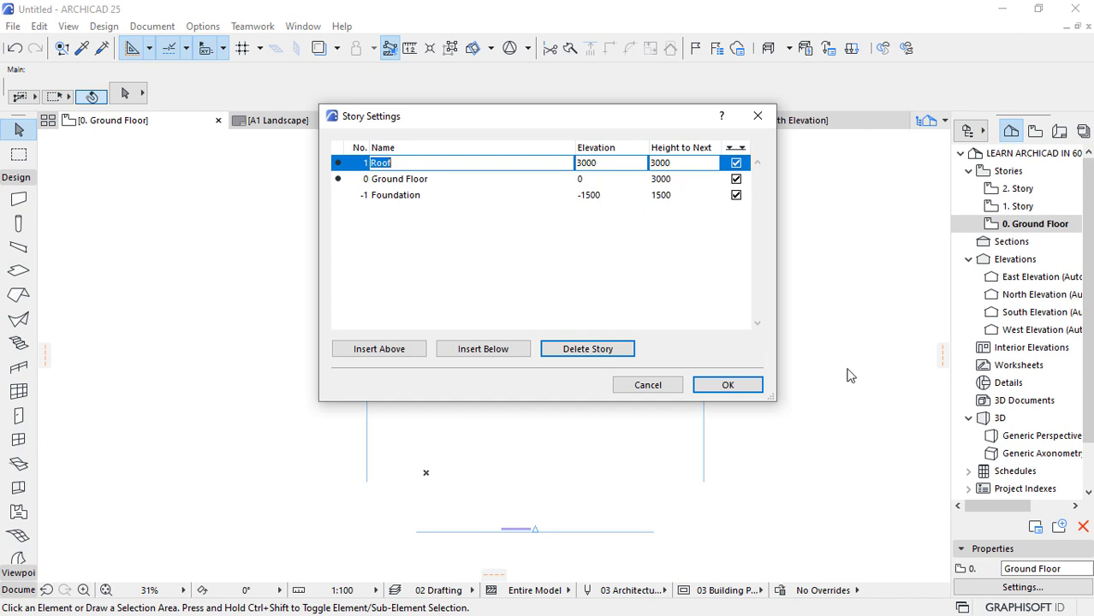
{"action": "left_click", "coordinate": [717, 387]}
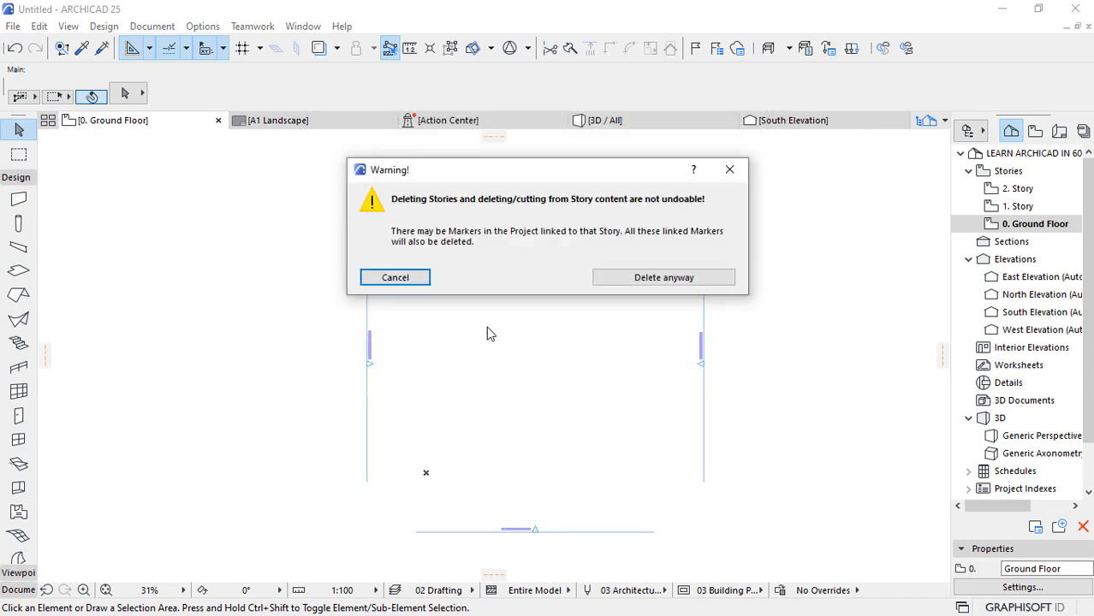
{"action": "left_click", "coordinate": [700, 279]}
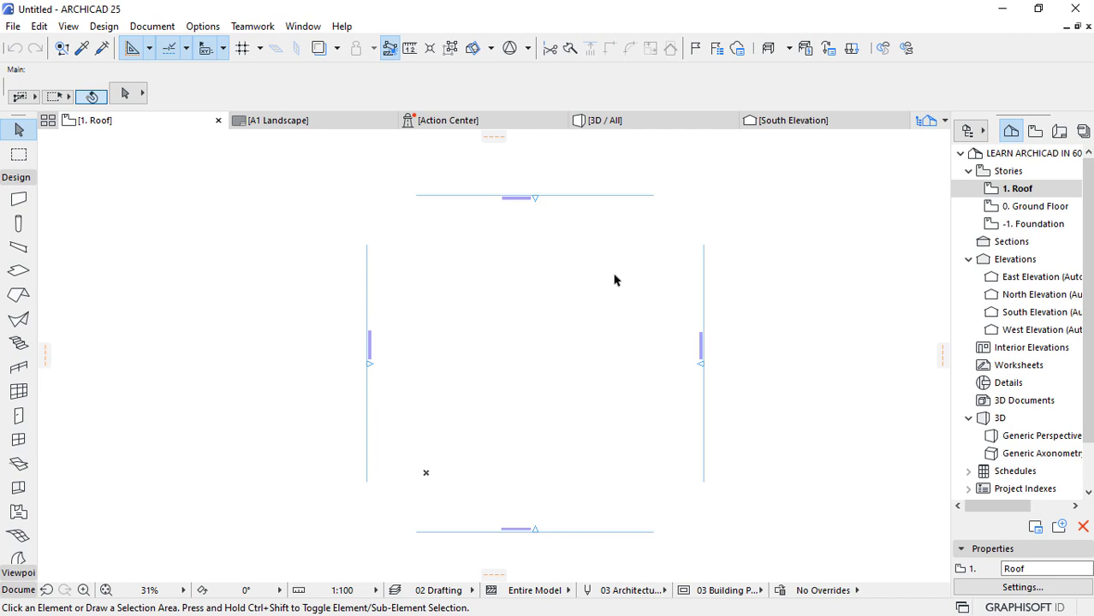
Select all four elevation markers and set their marker size to 15 mm and marker pen to 1.
{"action": "left_click", "coordinate": [773, 178]}
{"action": "left_click", "coordinate": [266, 568]}
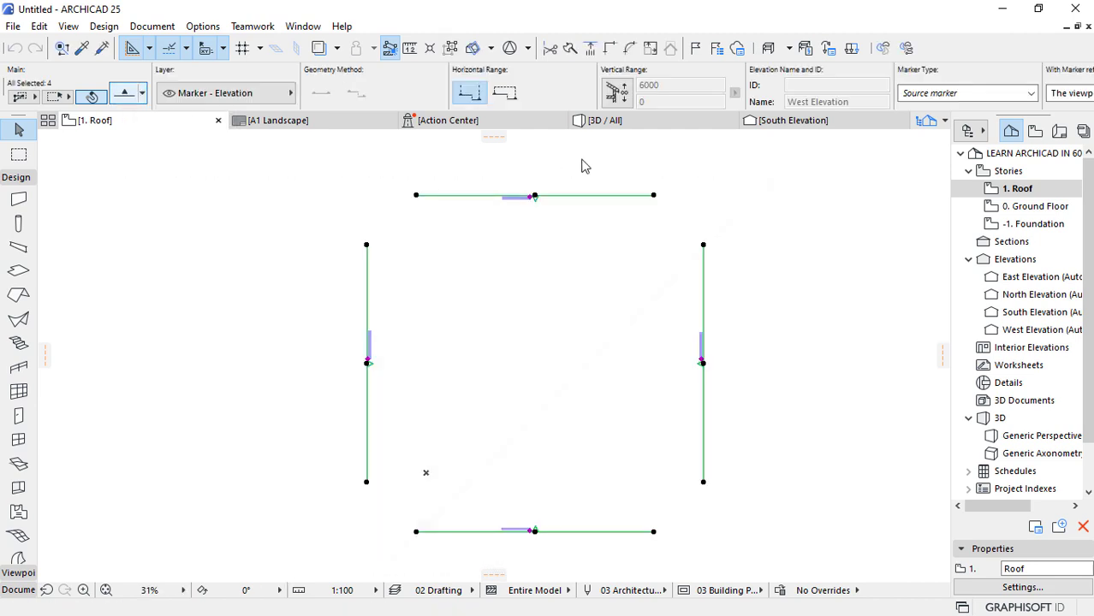
{"action": "key", "text": "ctrl+t"}
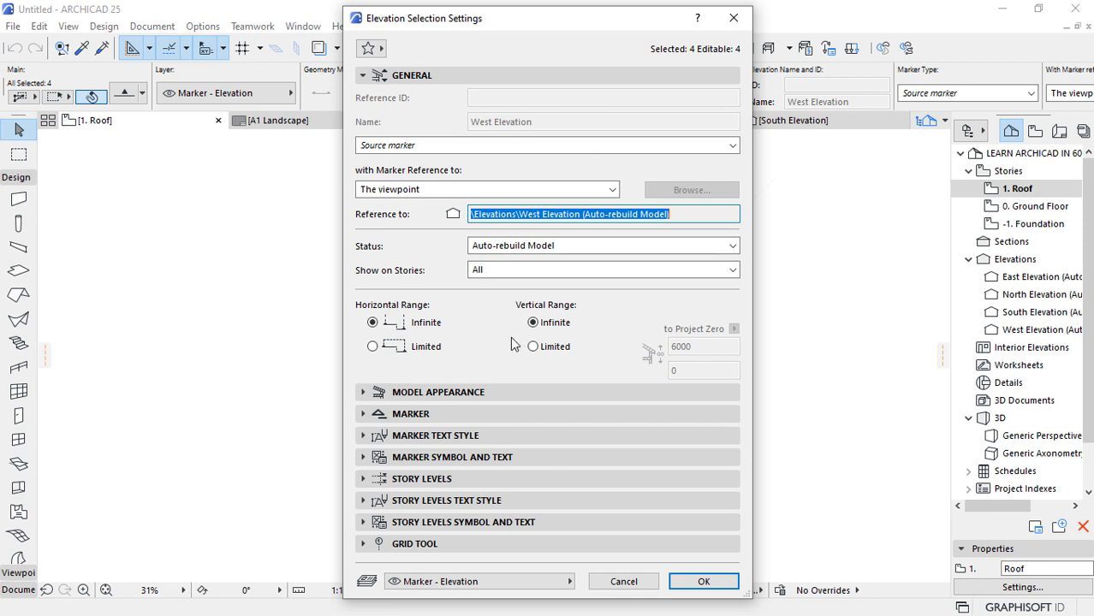
{"action": "left_click", "coordinate": [439, 416]}
{"action": "left_click", "coordinate": [439, 414]}
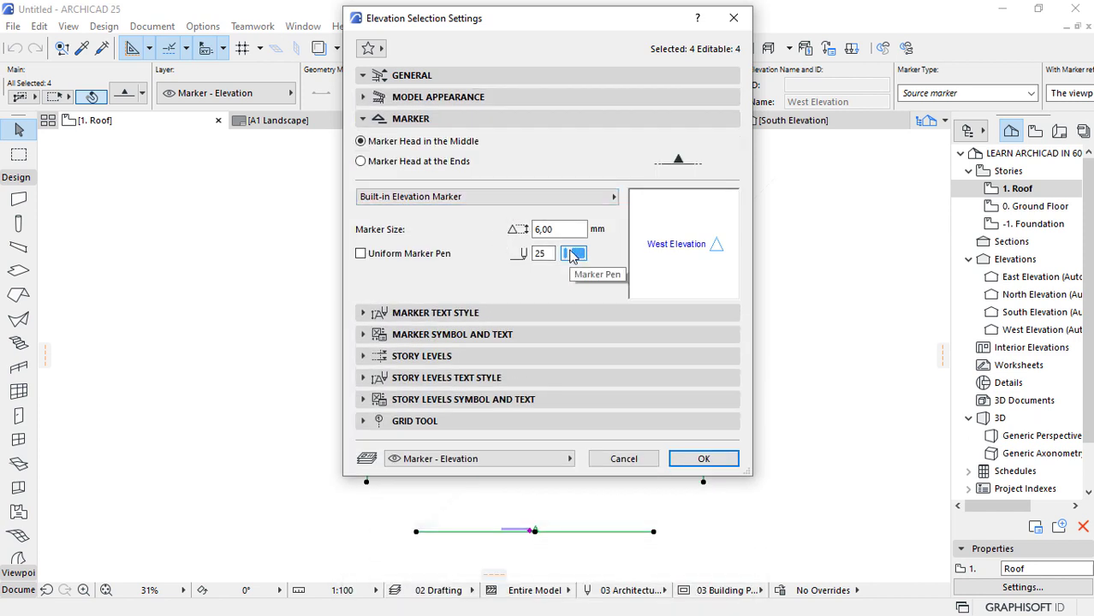
{"action": "left_click", "coordinate": [566, 229]}
{"action": "type", "text": "15"}
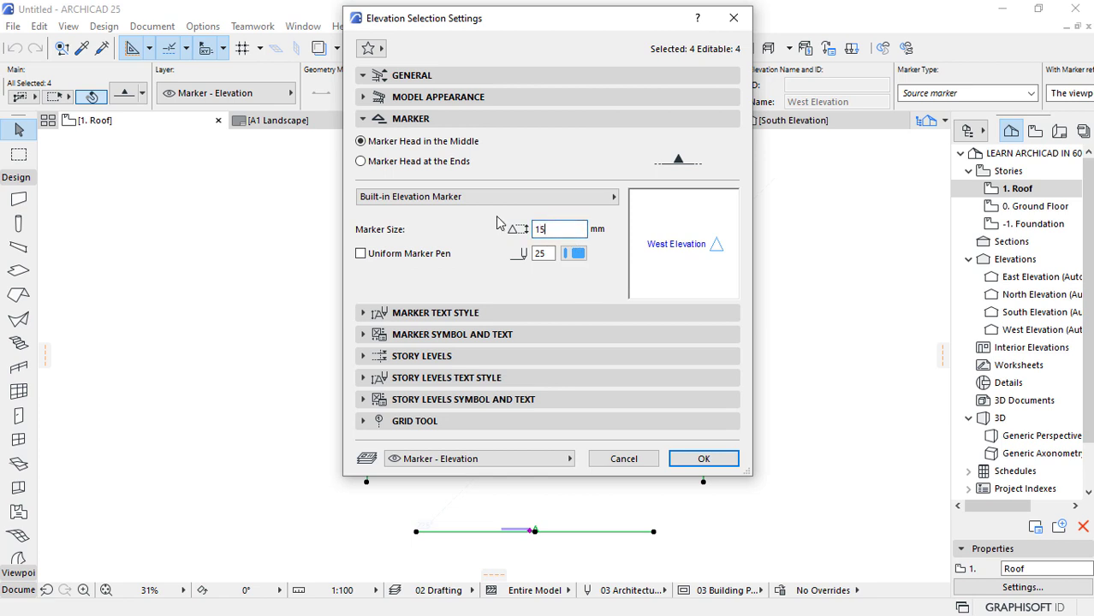
{"action": "left_click", "coordinate": [577, 253]}
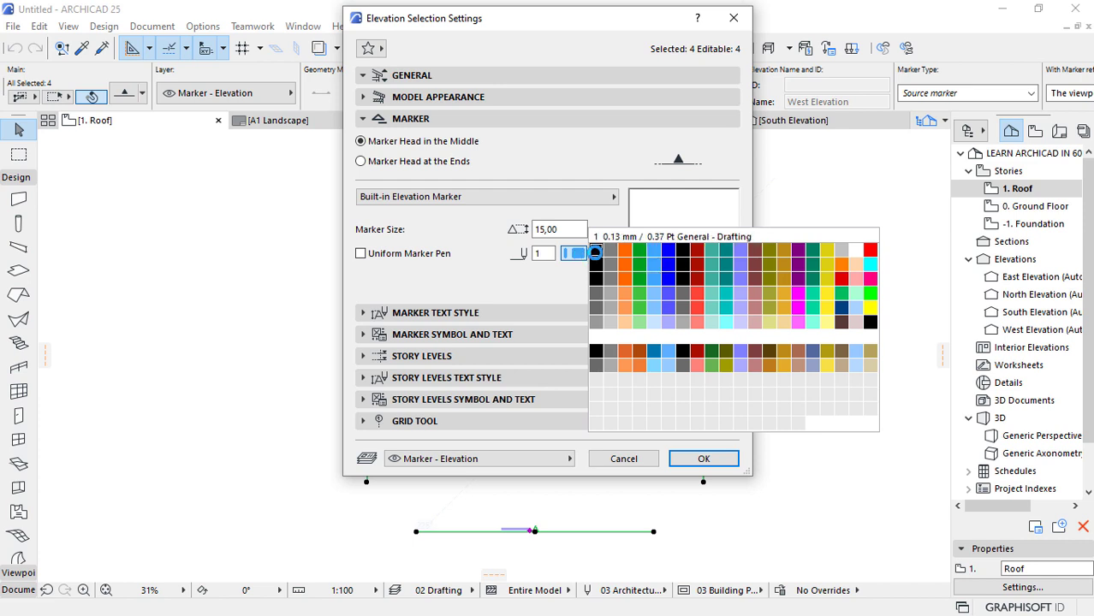
{"action": "left_click", "coordinate": [595, 250]}
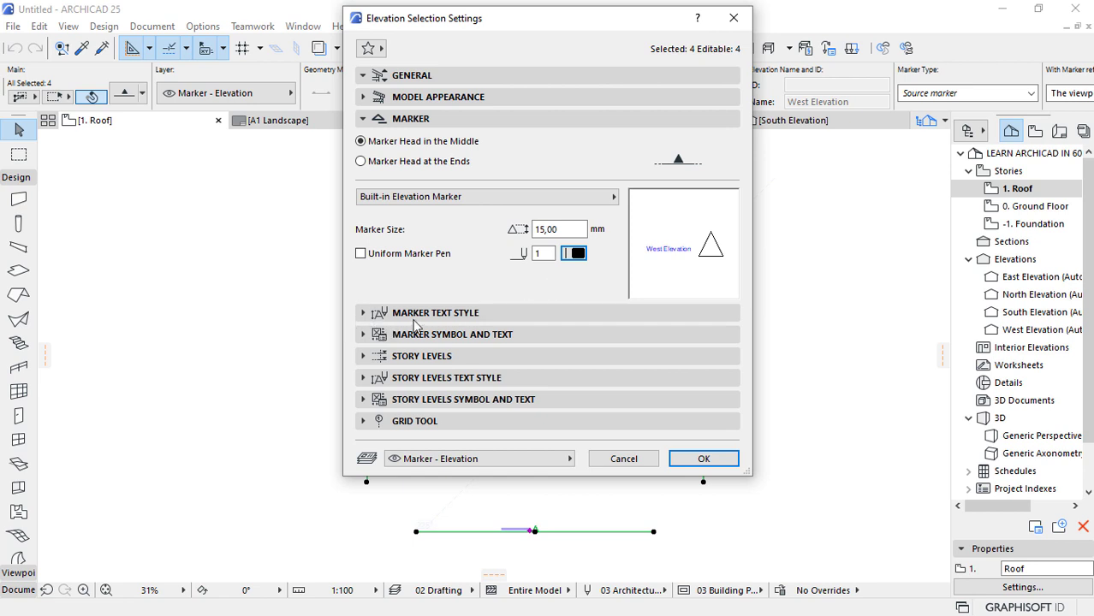
Set the elevation marker text to pen 1 and change the marker style to Circle 2.
{"action": "left_click", "coordinate": [363, 313]}
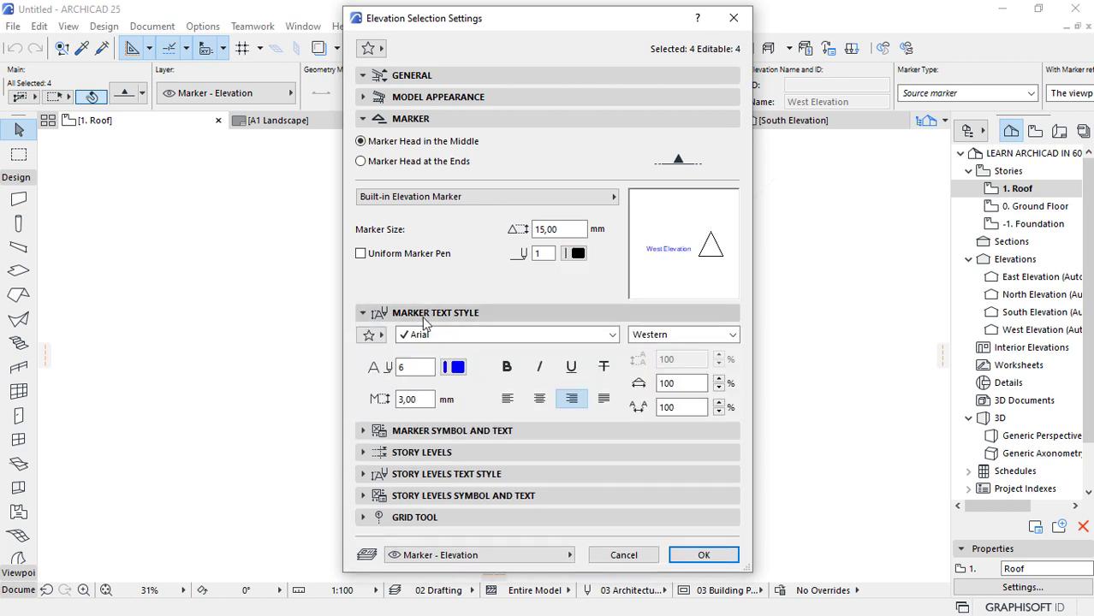
{"action": "left_click", "coordinate": [442, 368]}
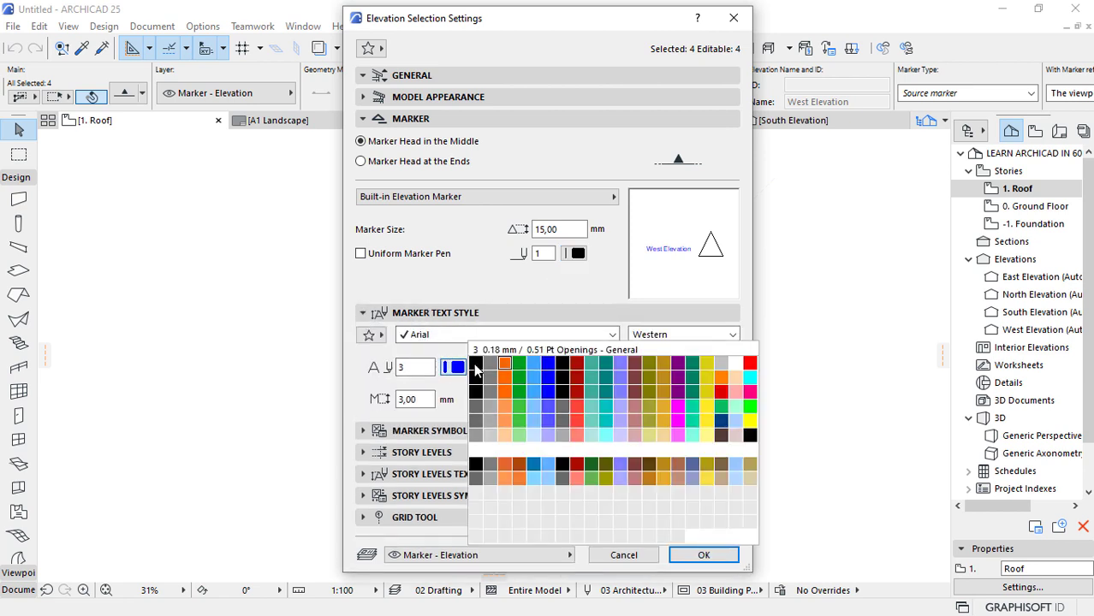
{"action": "left_click", "coordinate": [480, 364]}
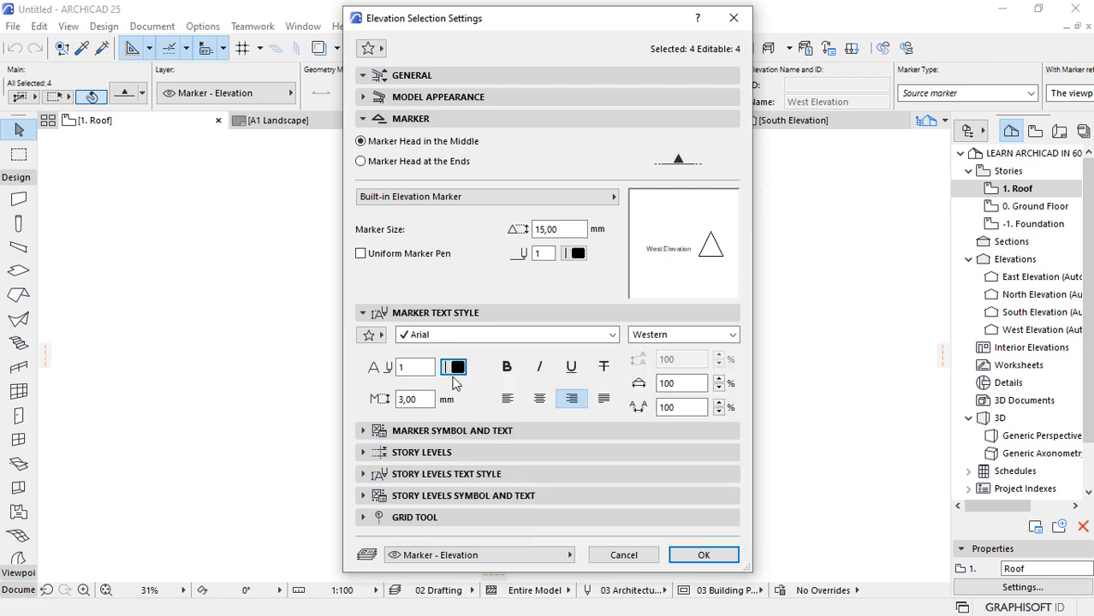
{"action": "left_click", "coordinate": [363, 432]}
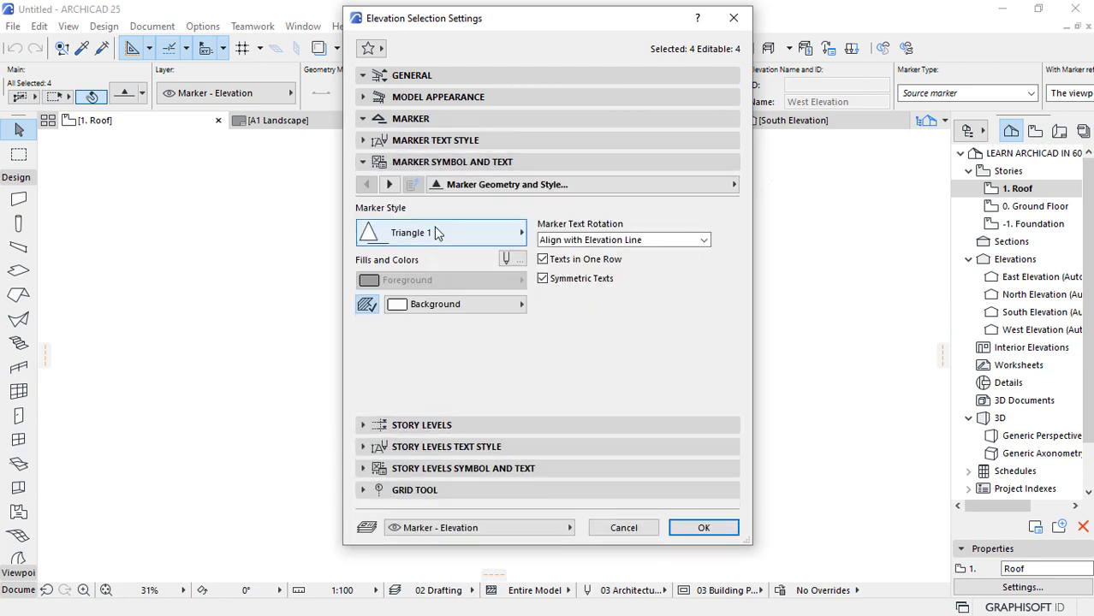
{"action": "left_click", "coordinate": [445, 231]}
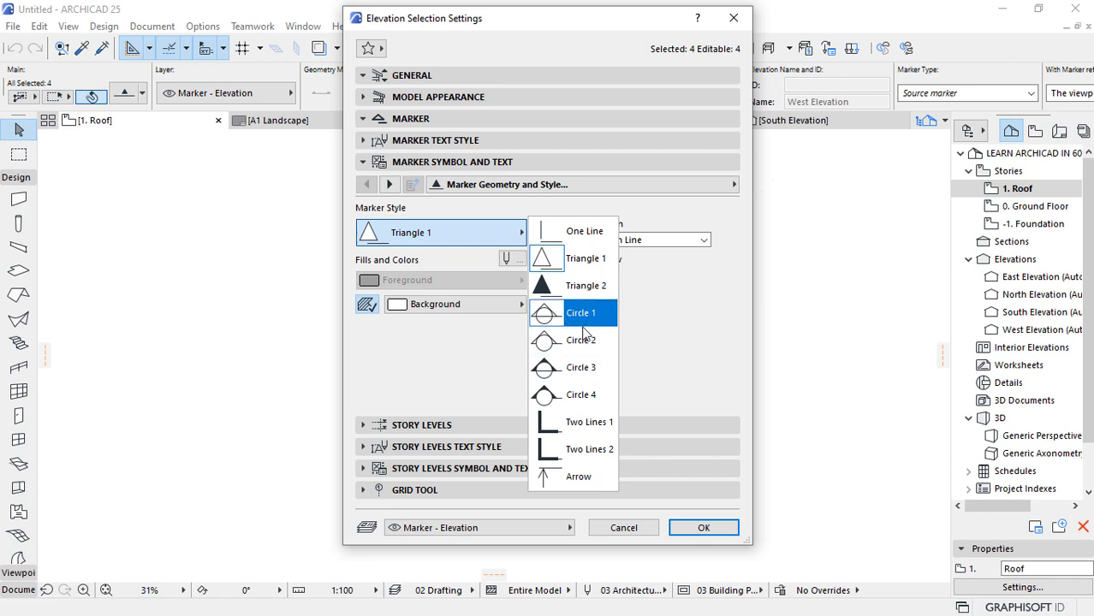
{"action": "left_click", "coordinate": [579, 342]}
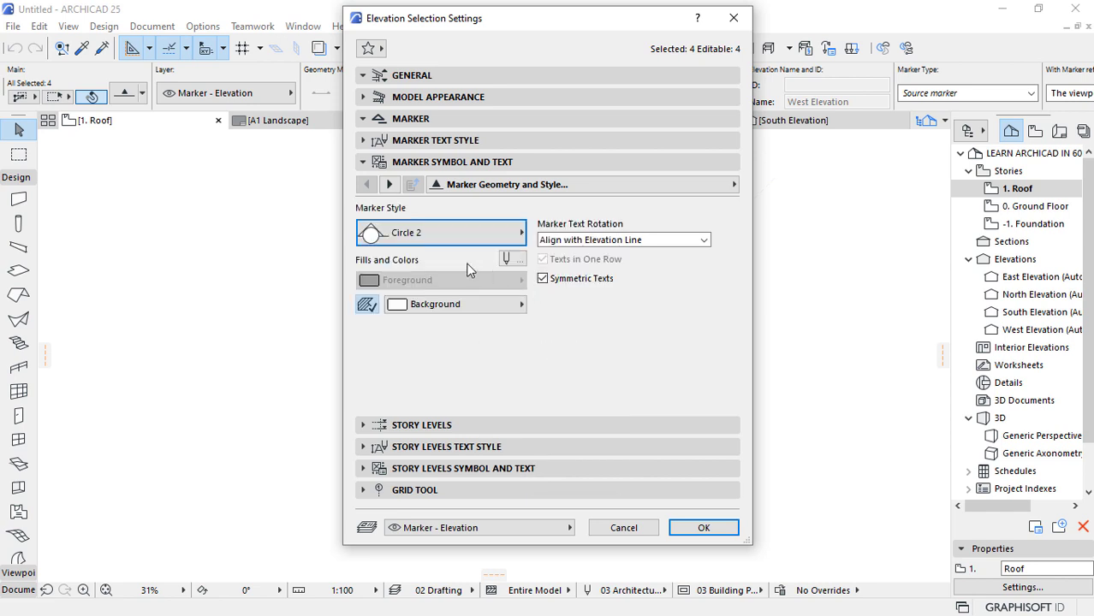
Show the reference ID and name in the markers' first text row, apply the elevation settings and inspect the East Elevation marker.
{"action": "left_click", "coordinate": [389, 185]}
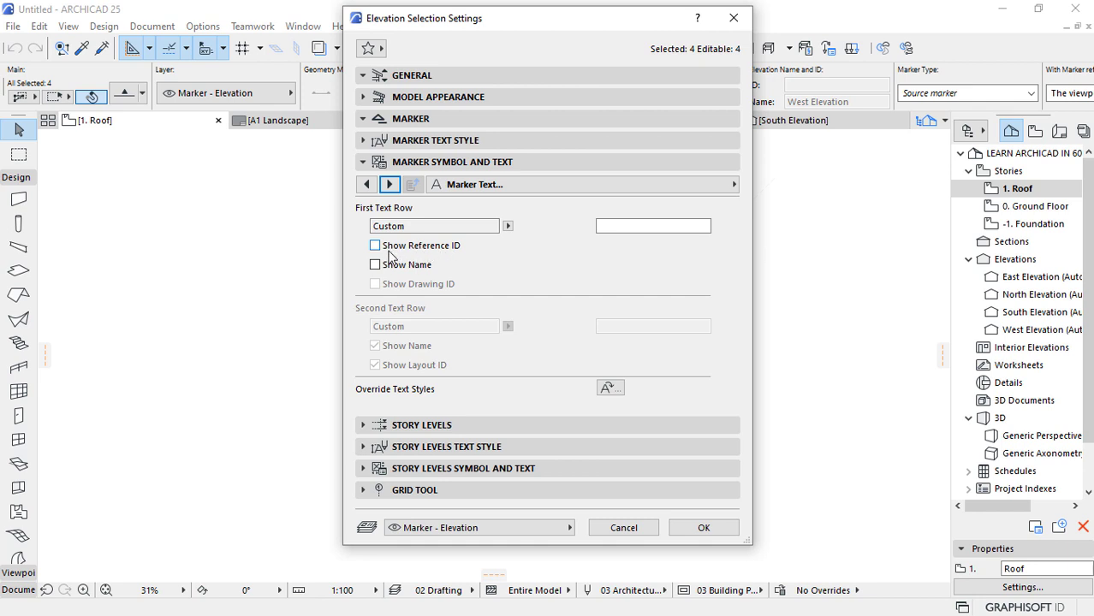
{"action": "left_click", "coordinate": [375, 246]}
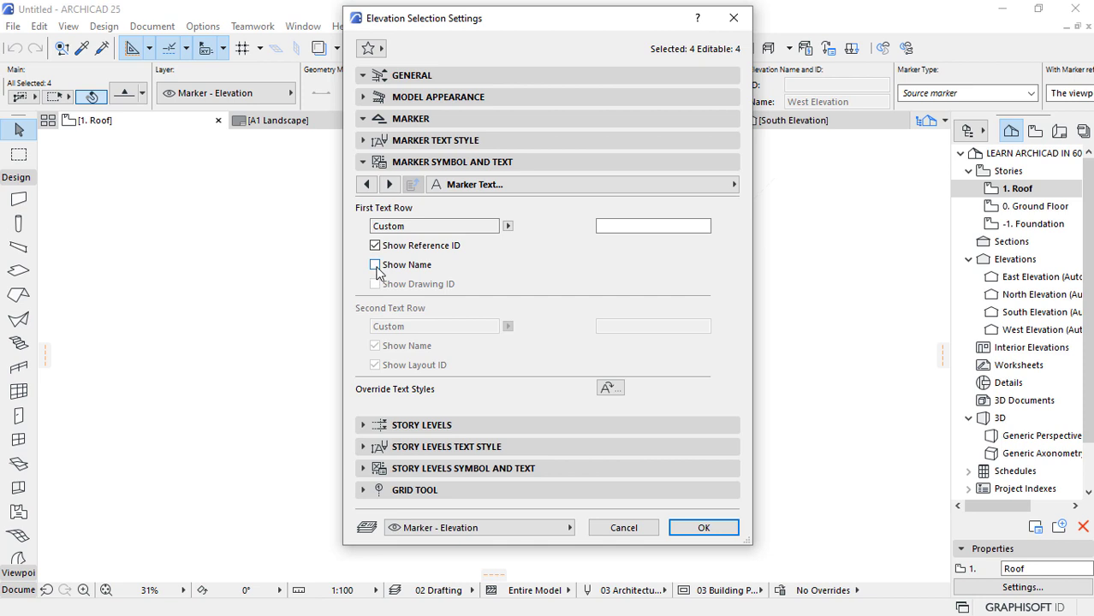
{"action": "left_click", "coordinate": [375, 266]}
{"action": "left_click", "coordinate": [389, 185]}
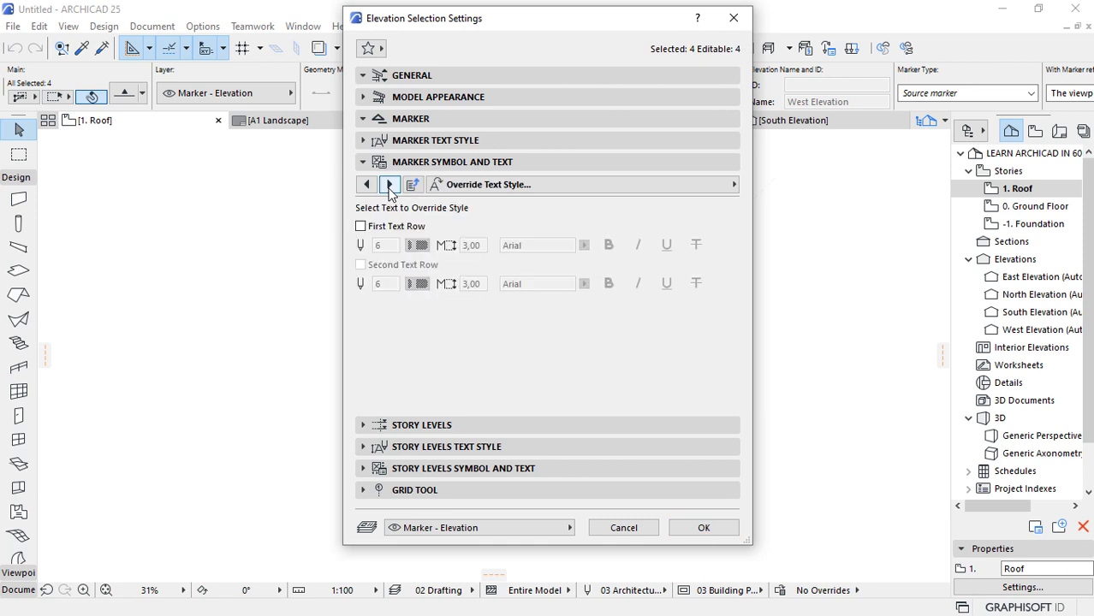
{"action": "left_click", "coordinate": [390, 186]}
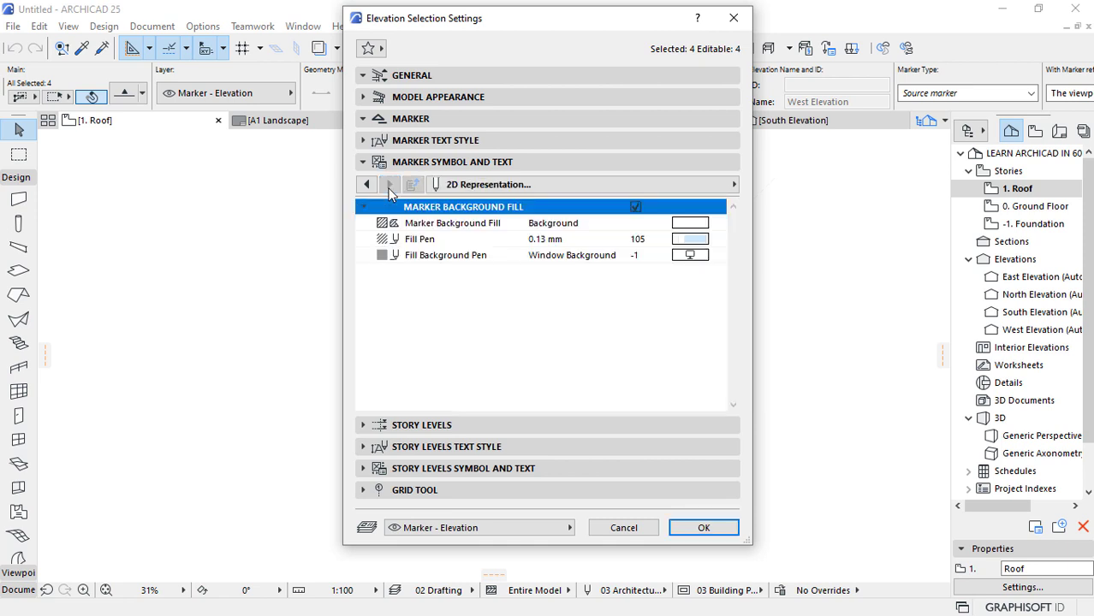
{"action": "left_click", "coordinate": [711, 528]}
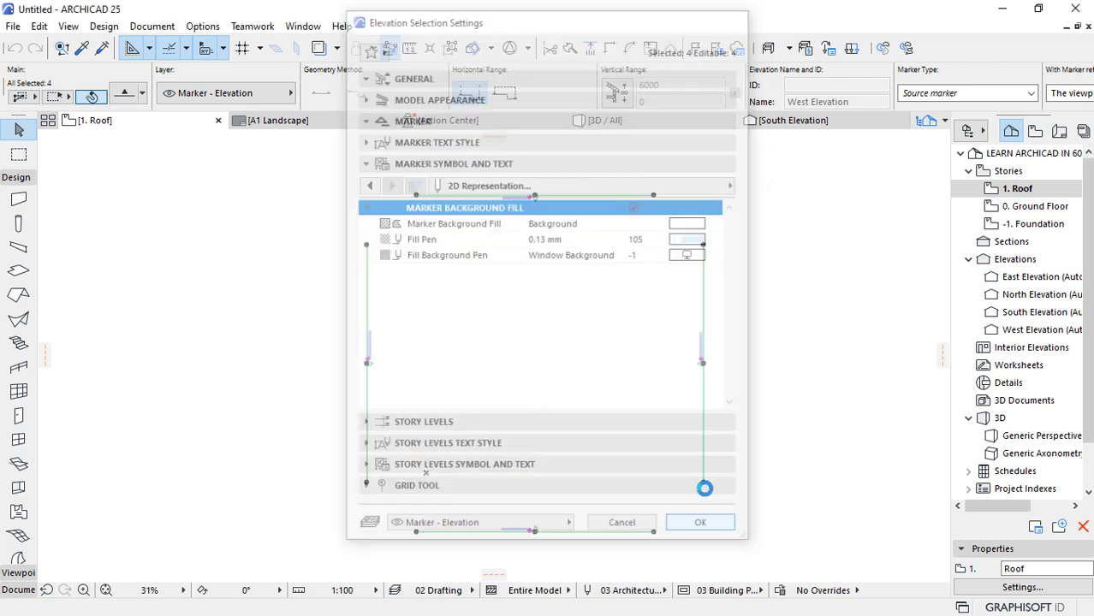
{"action": "left_click", "coordinate": [720, 373]}
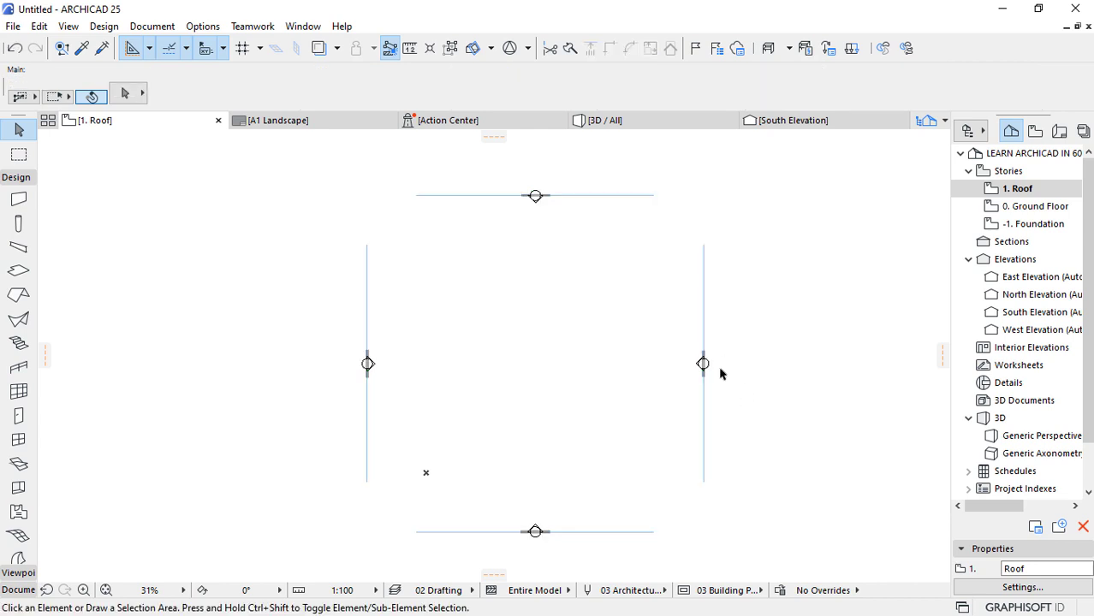
{"action": "scroll", "coordinate": [720, 373], "scroll_direction": "up", "scroll_amount": 10}
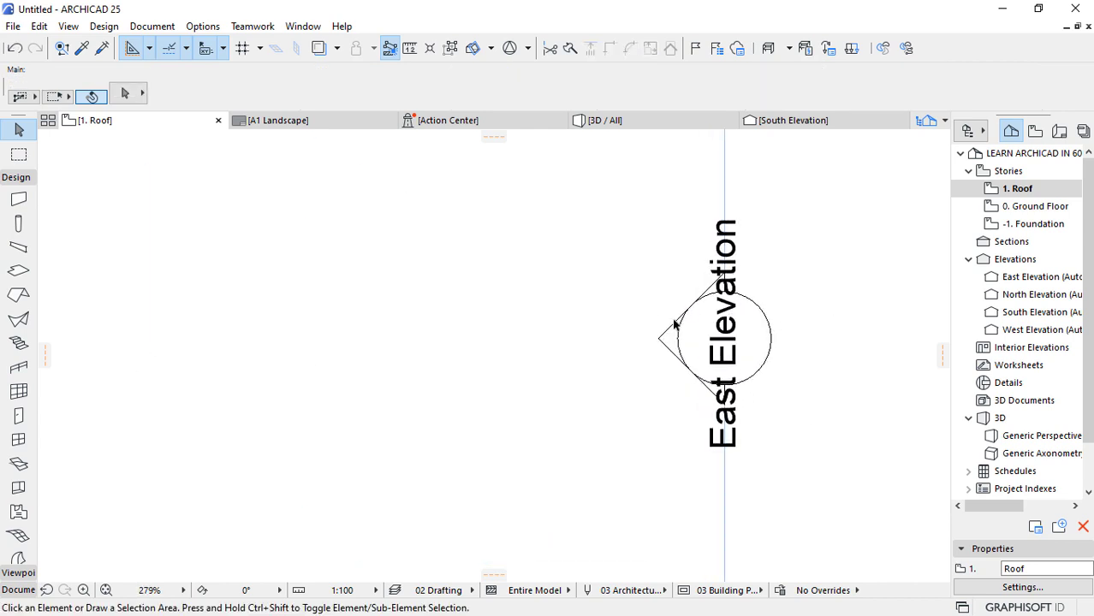
Select all four elevation markers and turn off the name in their first text row, keeping the reference ID.
{"action": "scroll", "coordinate": [745, 394], "scroll_direction": "down", "scroll_amount": 6}
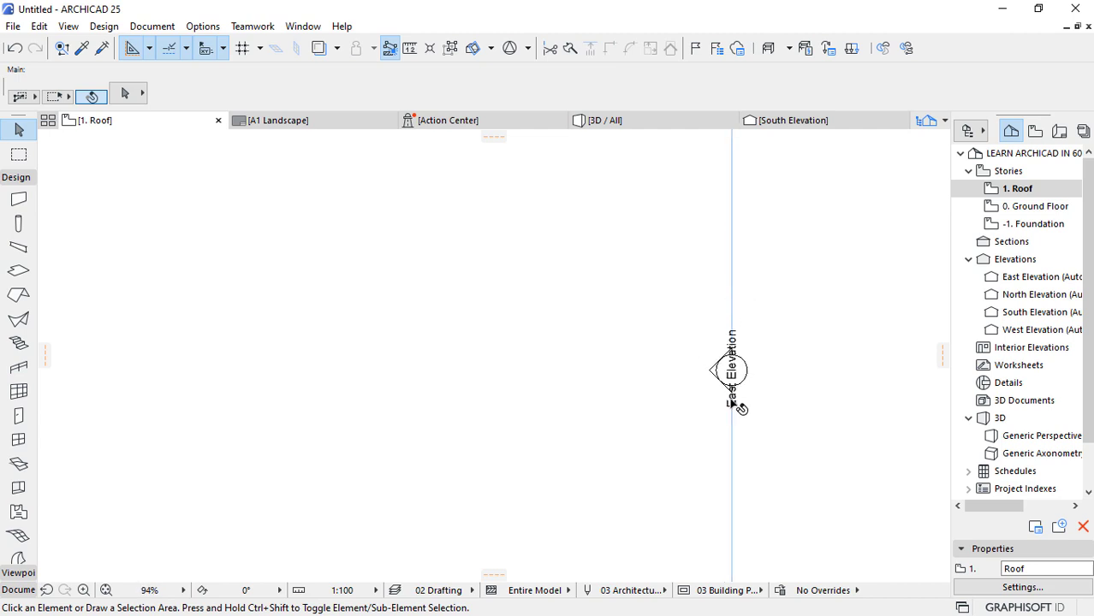
{"action": "scroll", "coordinate": [741, 408], "scroll_direction": "up", "scroll_amount": 5}
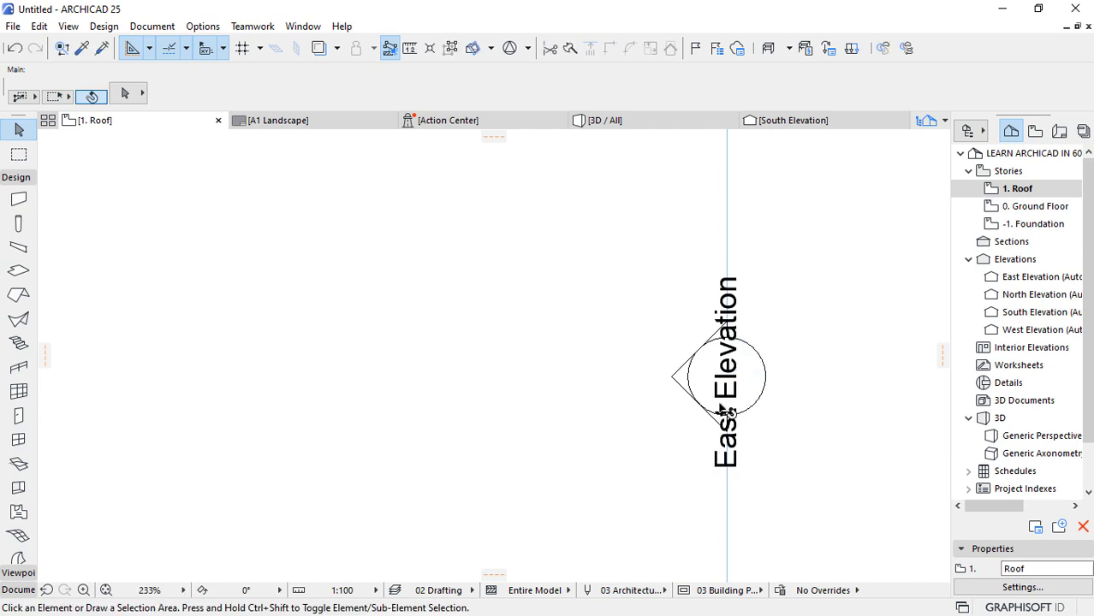
{"action": "scroll", "coordinate": [715, 373], "scroll_direction": "down", "scroll_amount": 5}
{"action": "scroll", "coordinate": [715, 373], "scroll_direction": "down", "scroll_amount": 3}
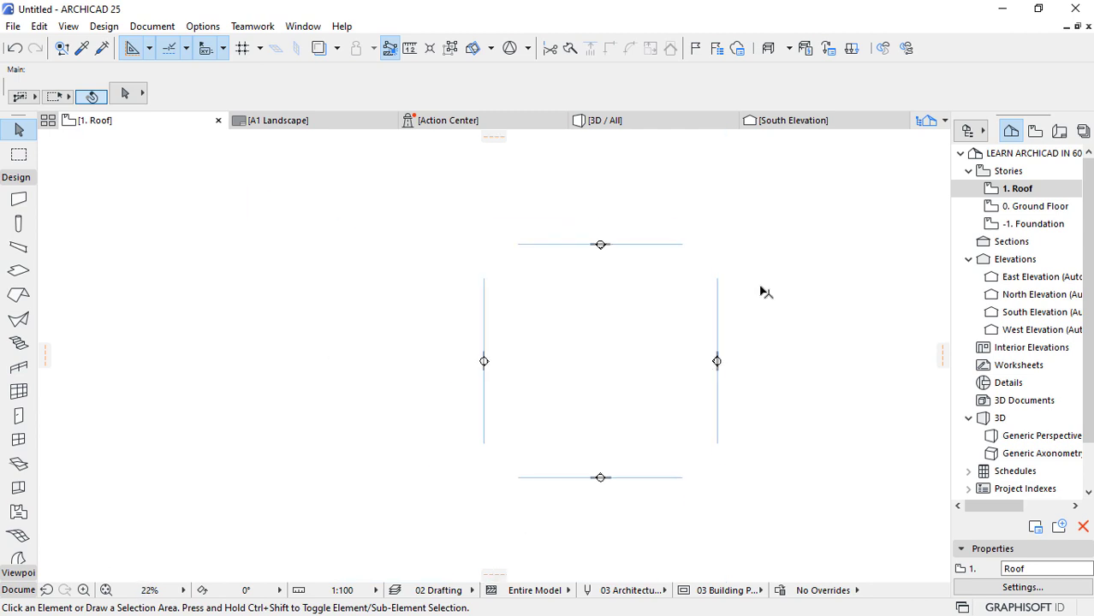
{"action": "left_click_drag", "start_coordinate": [781, 197], "coordinate": [409, 565]}
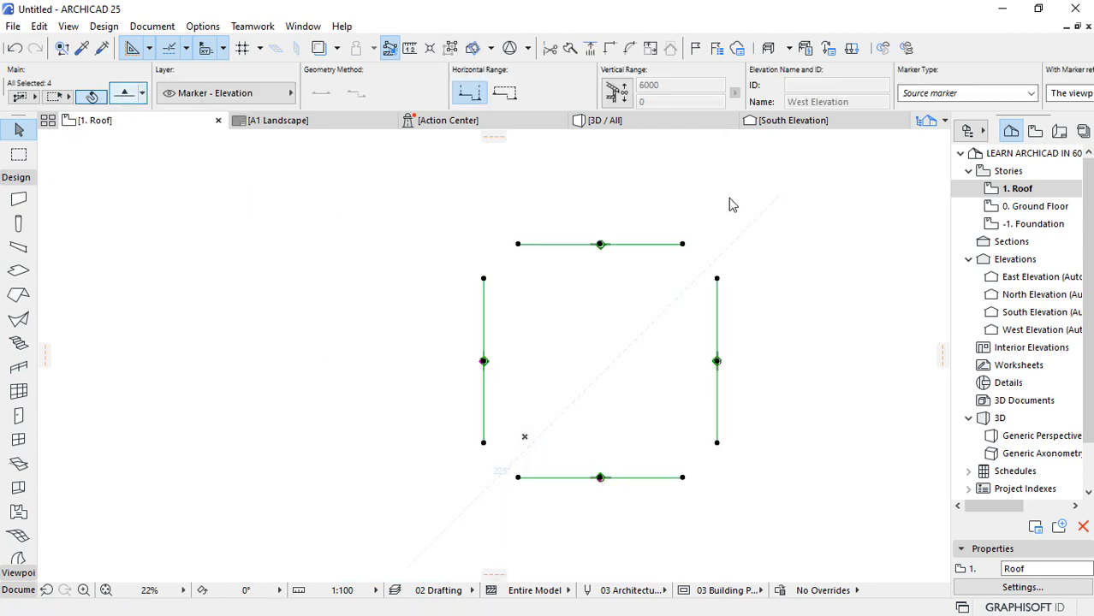
{"action": "key", "text": "ctrl+t"}
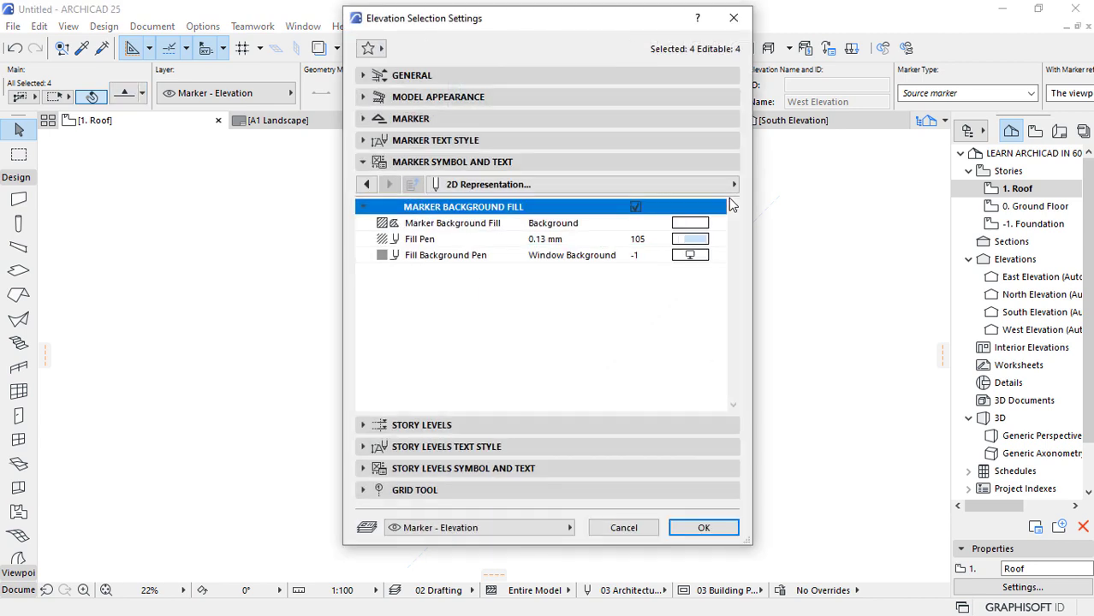
{"action": "left_click", "coordinate": [367, 185]}
{"action": "left_click", "coordinate": [367, 185]}
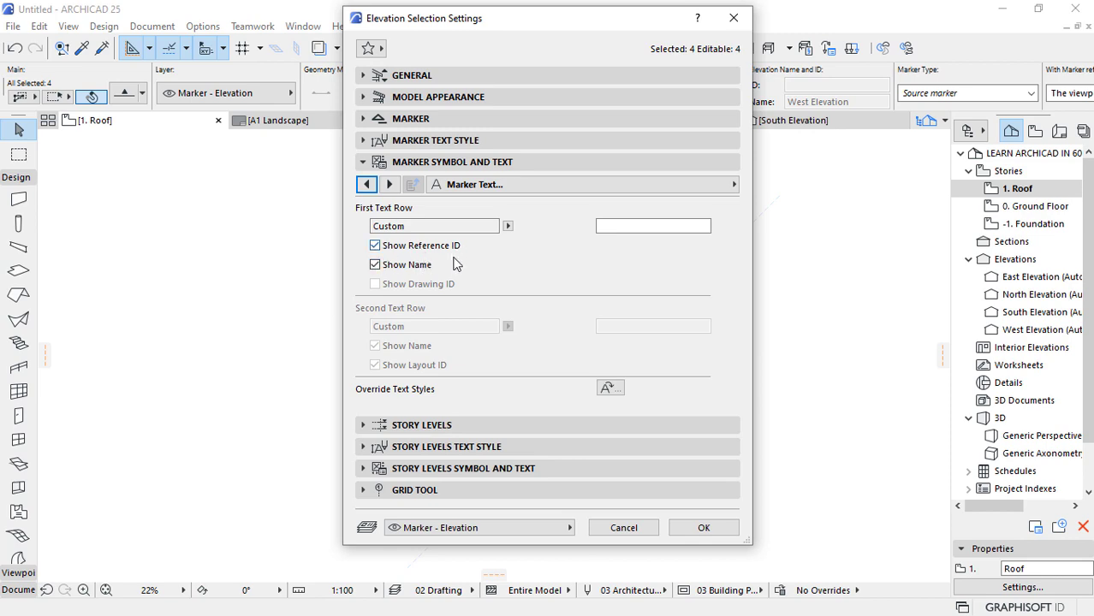
{"action": "left_click", "coordinate": [376, 267]}
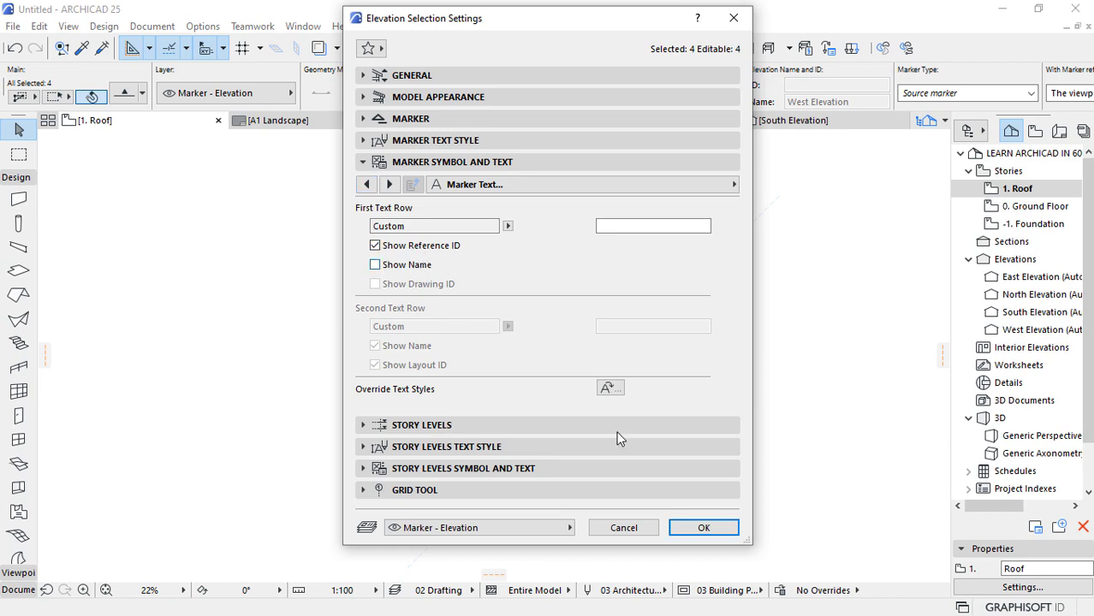
{"action": "left_click", "coordinate": [704, 527]}
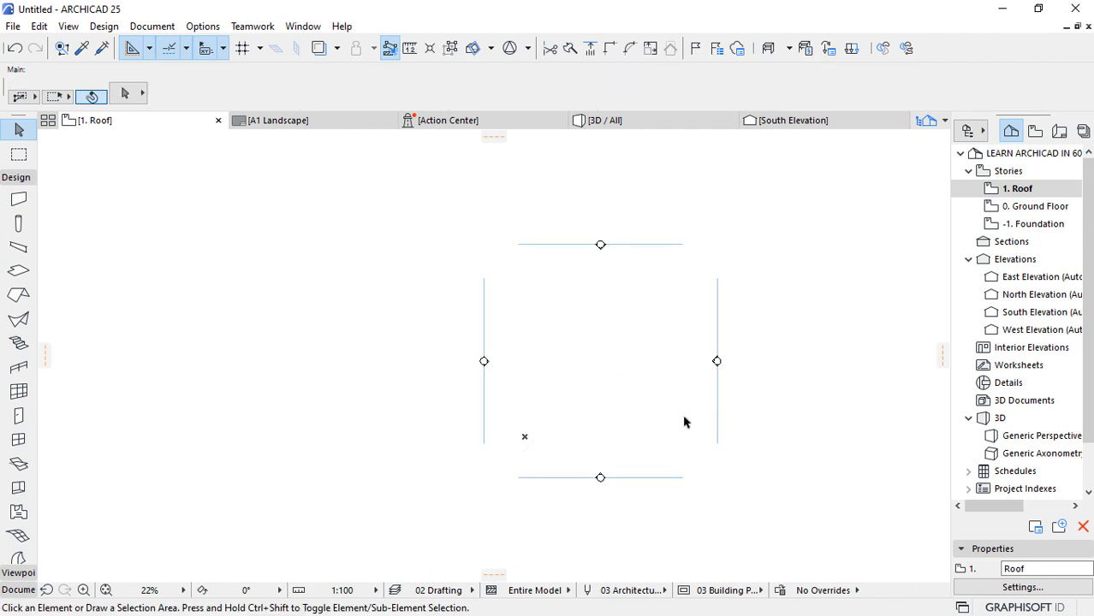
Draw a 13000 by 8000 rectangle with the Polyline tool in the space between the elevation markers.
{"action": "scroll", "coordinate": [657, 400], "scroll_direction": "up", "scroll_amount": 3}
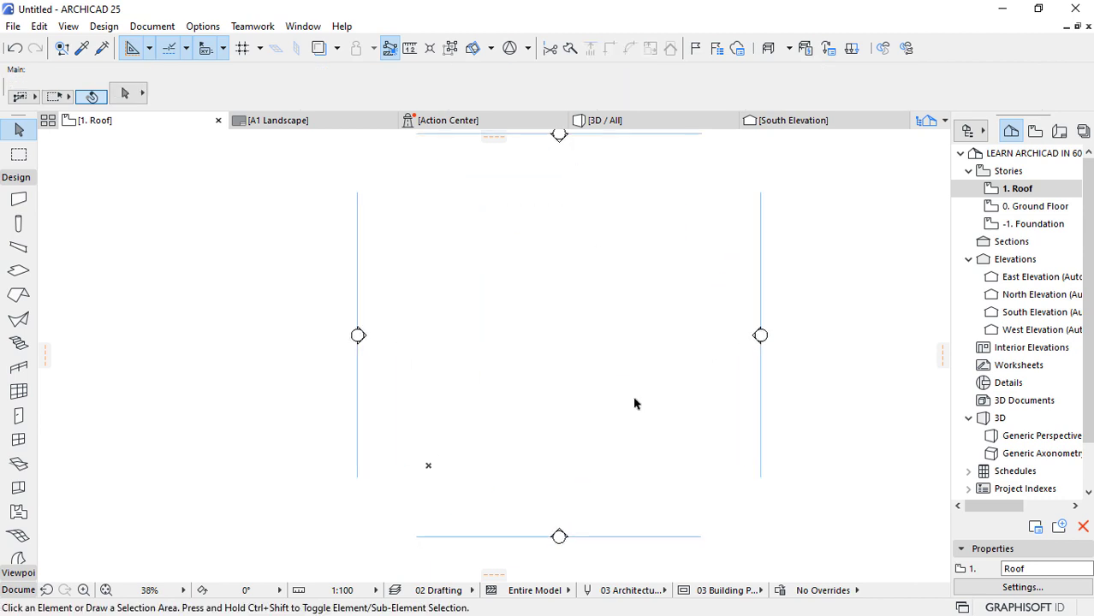
{"action": "scroll", "coordinate": [597, 396], "scroll_direction": "down", "scroll_amount": 1}
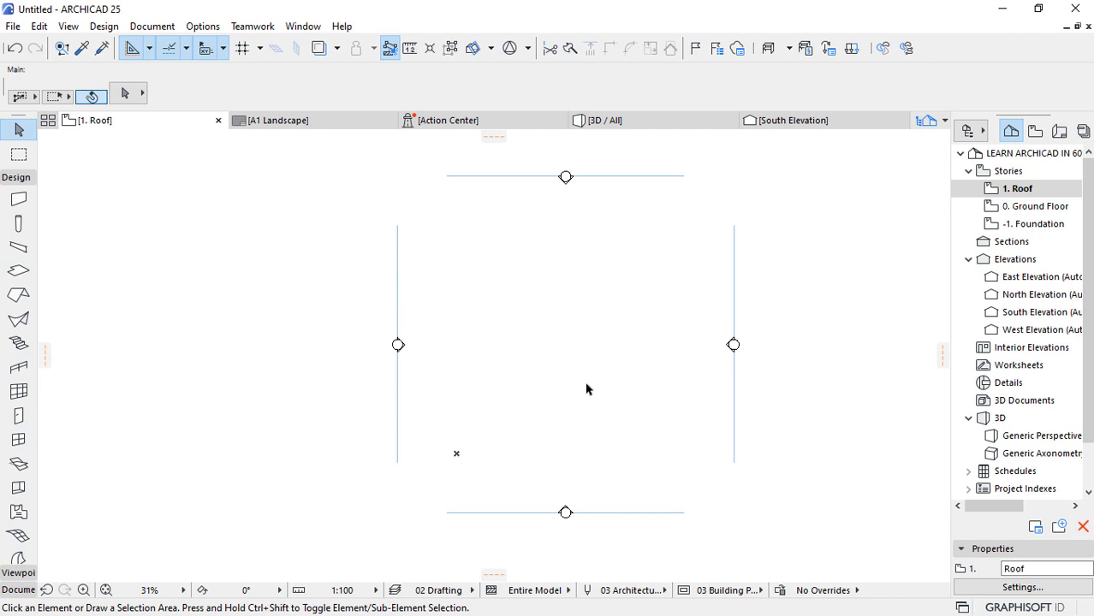
{"action": "left_click", "coordinate": [15, 177]}
{"action": "left_click", "coordinate": [18, 211]}
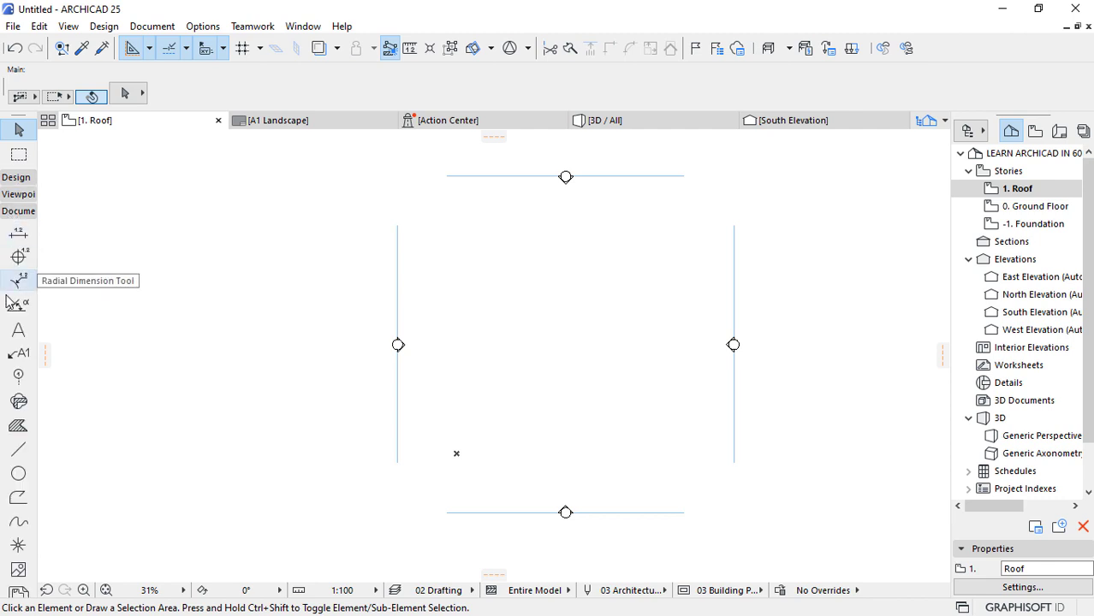
{"action": "left_click", "coordinate": [17, 474]}
{"action": "left_click", "coordinate": [18, 497]}
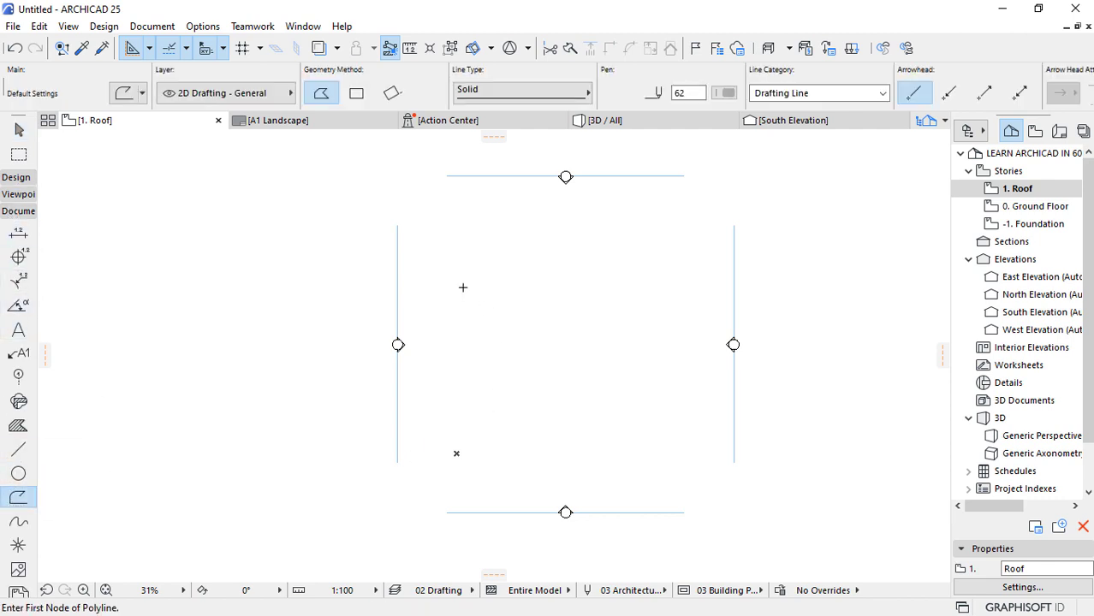
{"action": "left_click", "coordinate": [356, 92]}
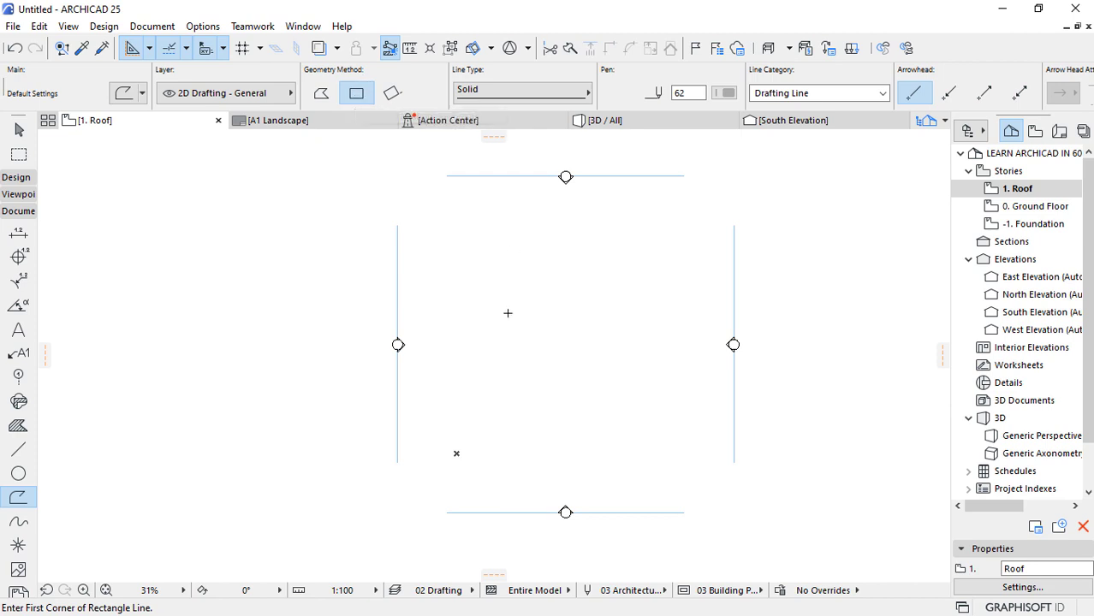
{"action": "left_click", "coordinate": [453, 287]}
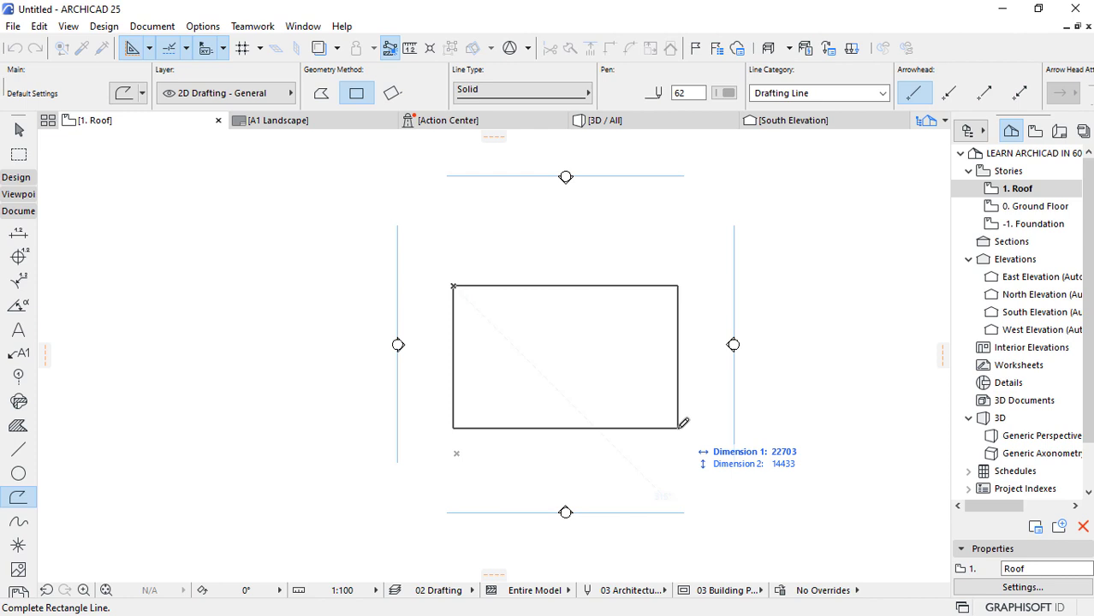
{"action": "type", "text": "13000"}
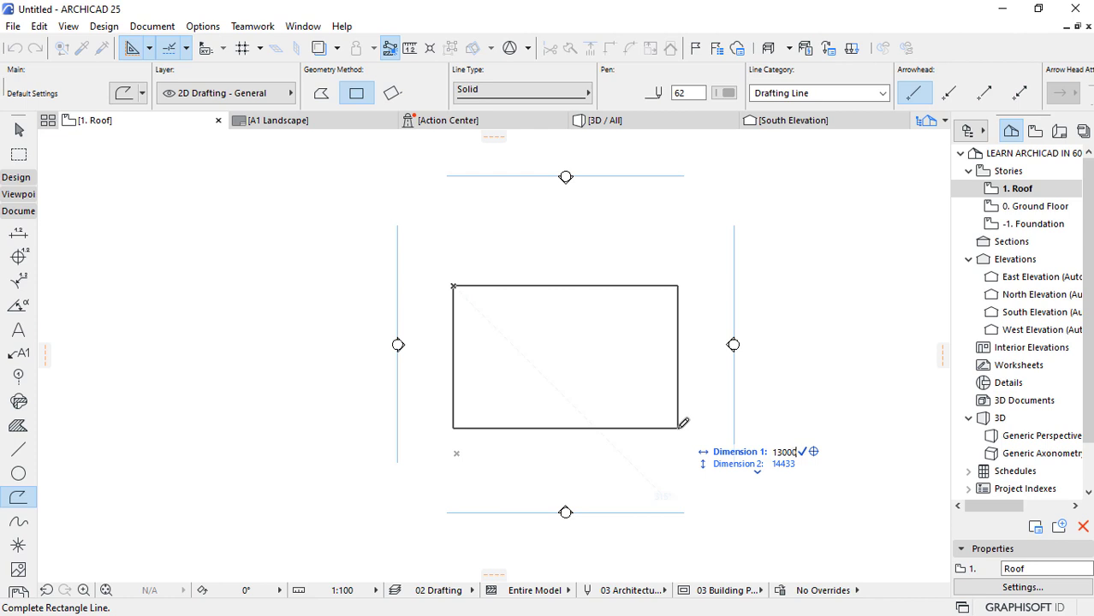
{"action": "key", "text": "Tab"}
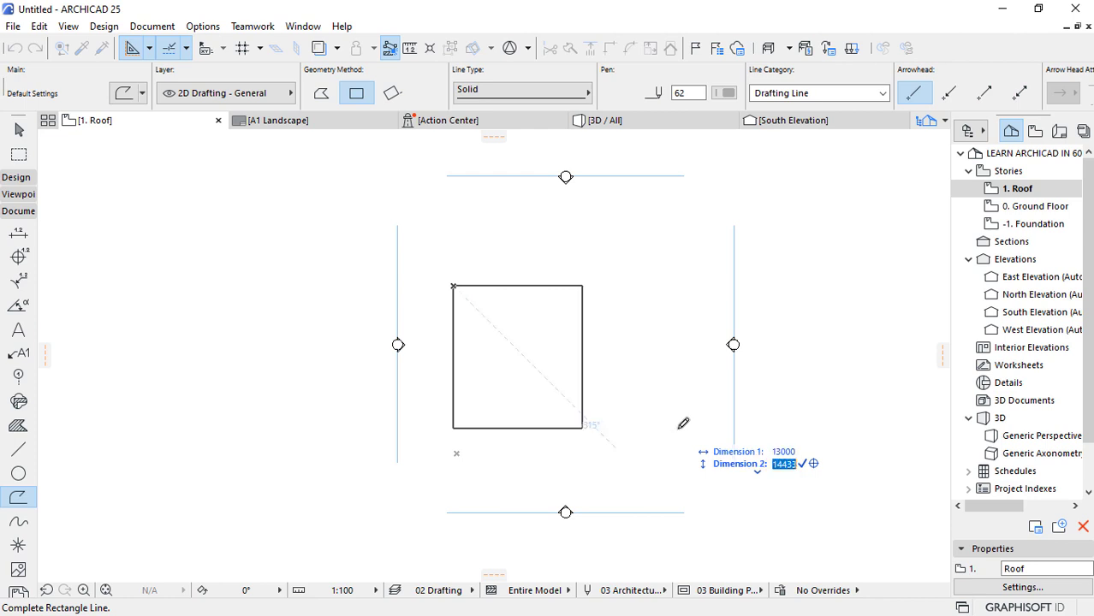
{"action": "type", "text": "8000"}
{"action": "key", "text": "Return"}
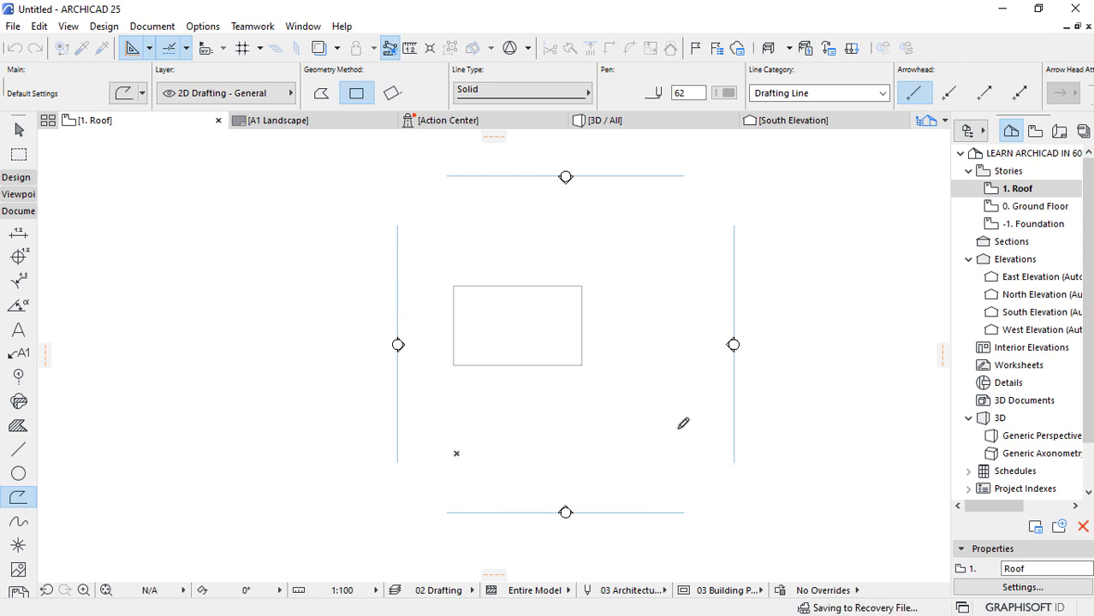
Move the rectangle so it is centred between the elevation markers, aligning its edge midpoints with the north and east markers.
{"action": "left_click", "coordinate": [19, 129]}
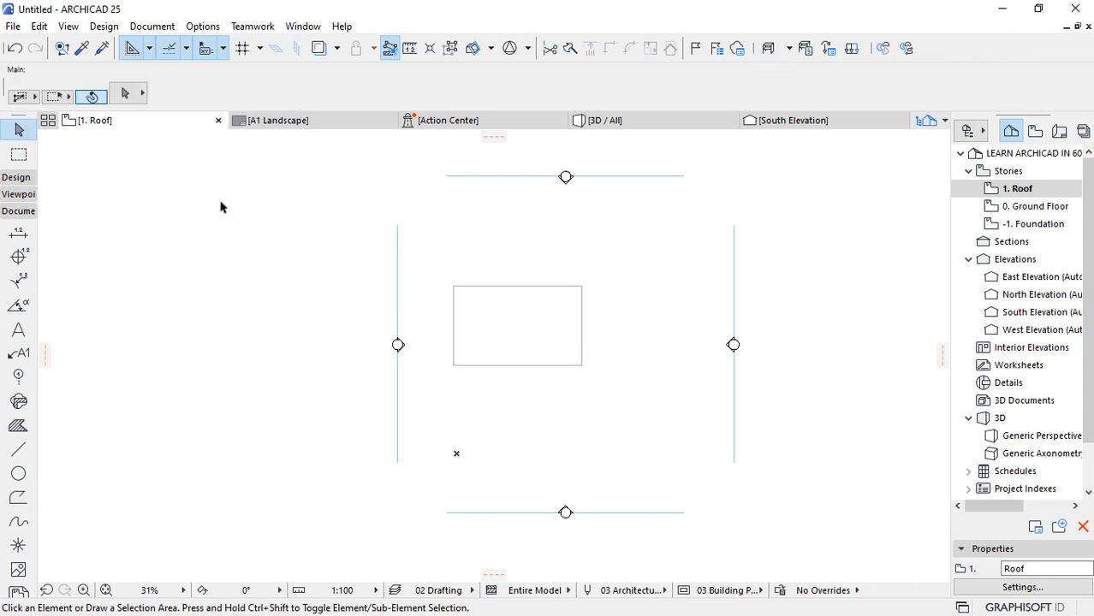
{"action": "left_click_drag", "start_coordinate": [579, 203], "coordinate": [472, 385]}
{"action": "key", "text": "ctrl+d"}
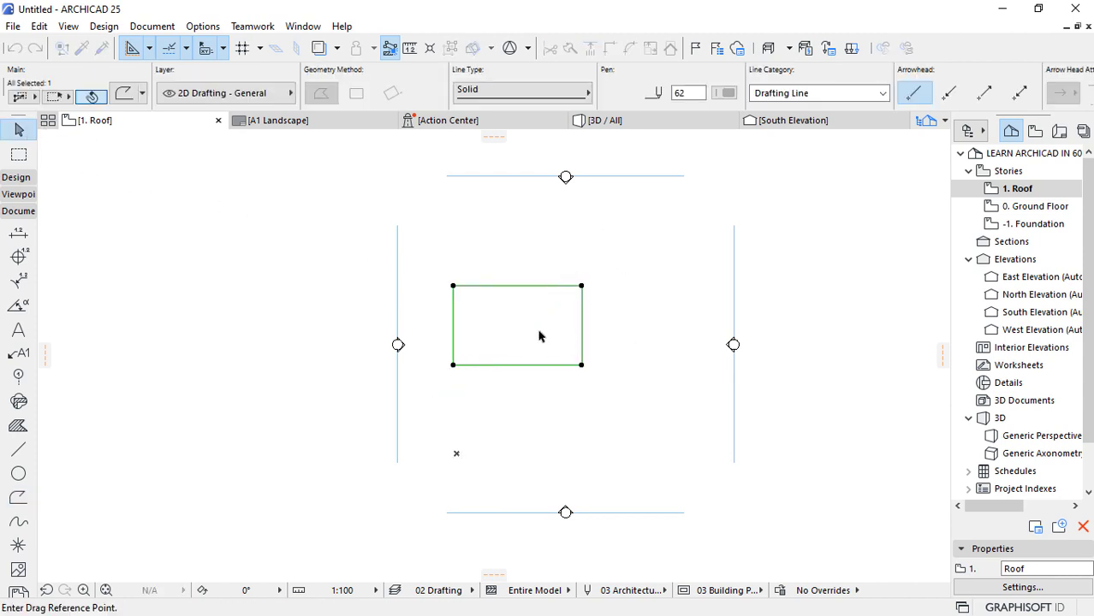
{"action": "left_click", "coordinate": [511, 325]}
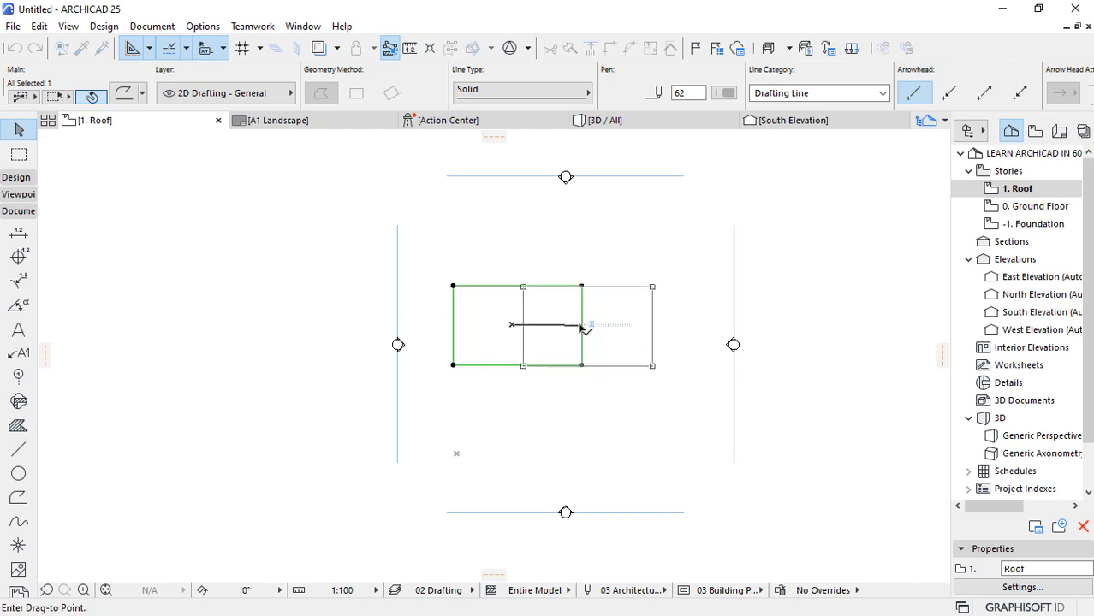
{"action": "left_click", "coordinate": [583, 329]}
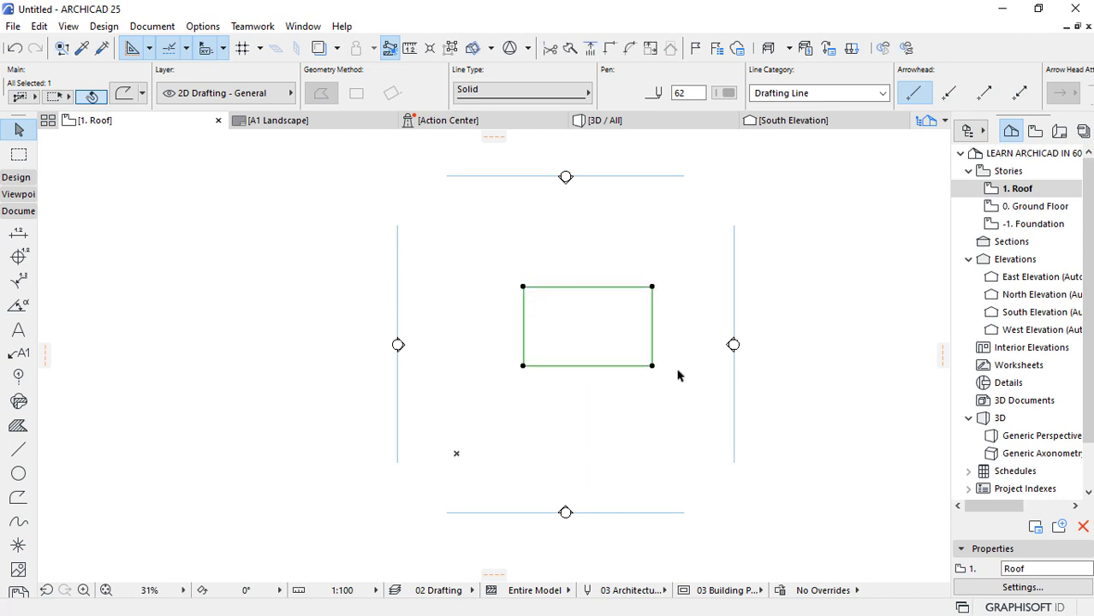
{"action": "left_click", "coordinate": [587, 288]}
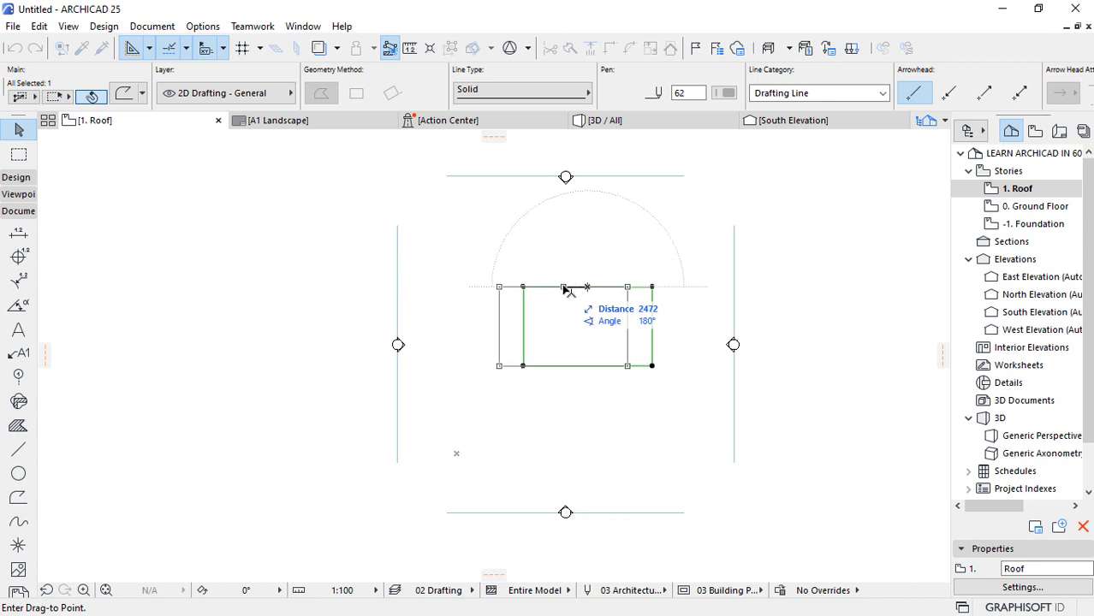
{"action": "left_click", "coordinate": [565, 177]}
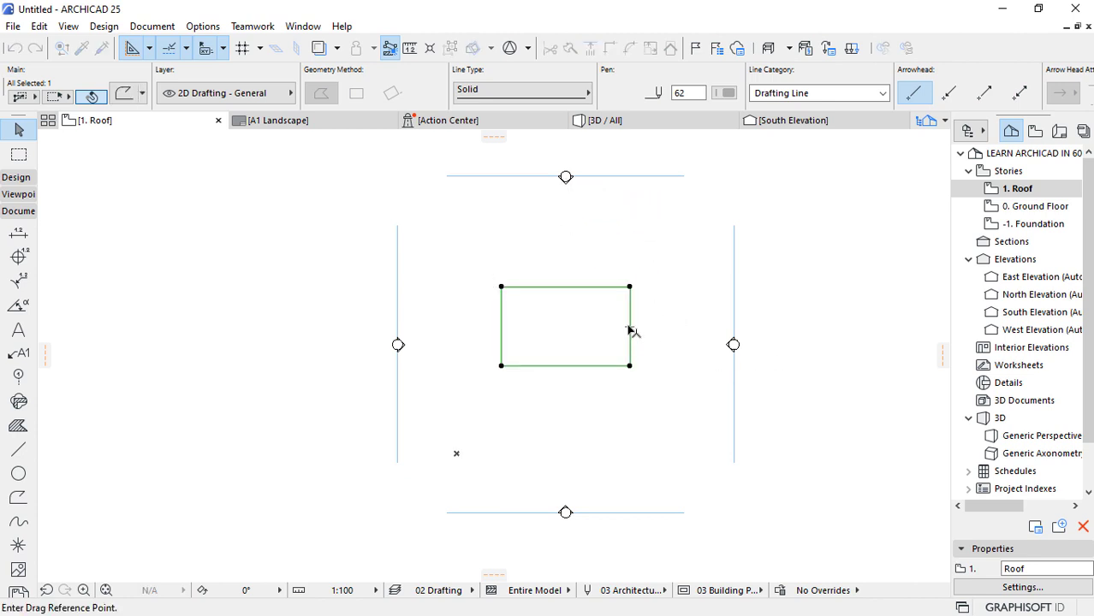
{"action": "left_click", "coordinate": [631, 332]}
{"action": "left_click", "coordinate": [733, 345]}
{"action": "left_click", "coordinate": [778, 342]}
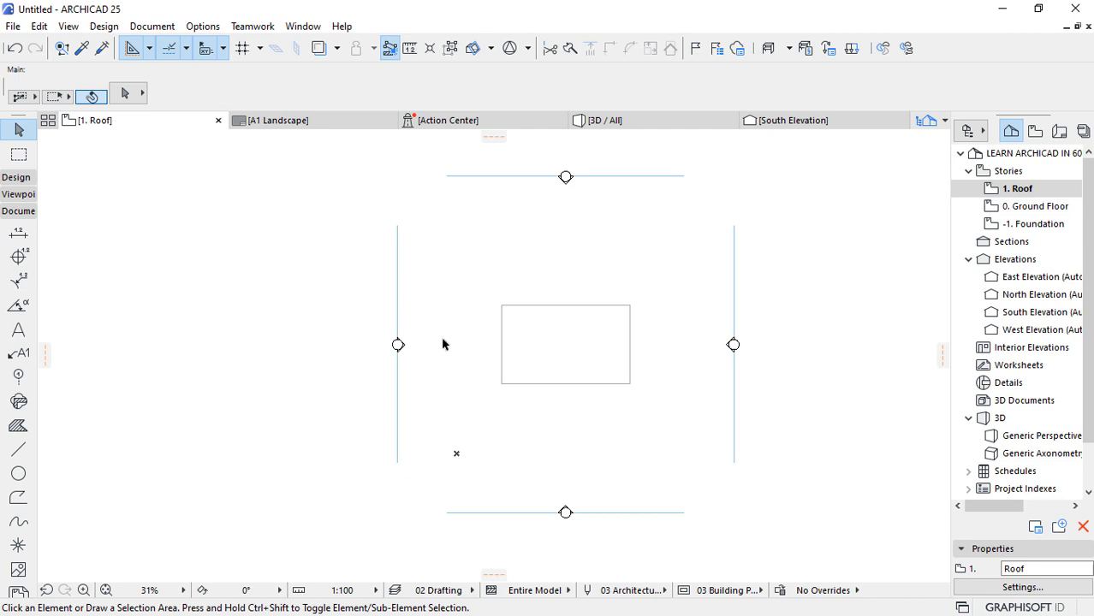
{"action": "scroll", "coordinate": [570, 349], "scroll_direction": "up", "scroll_amount": 5}
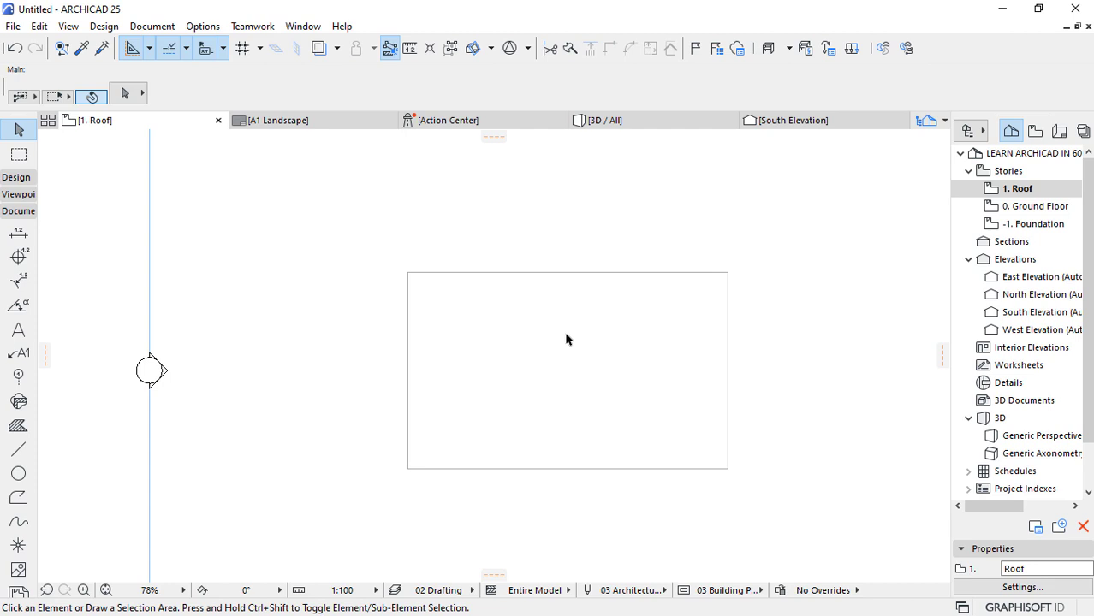
{"action": "key", "text": "p"}
{"action": "left_click", "coordinate": [321, 92]}
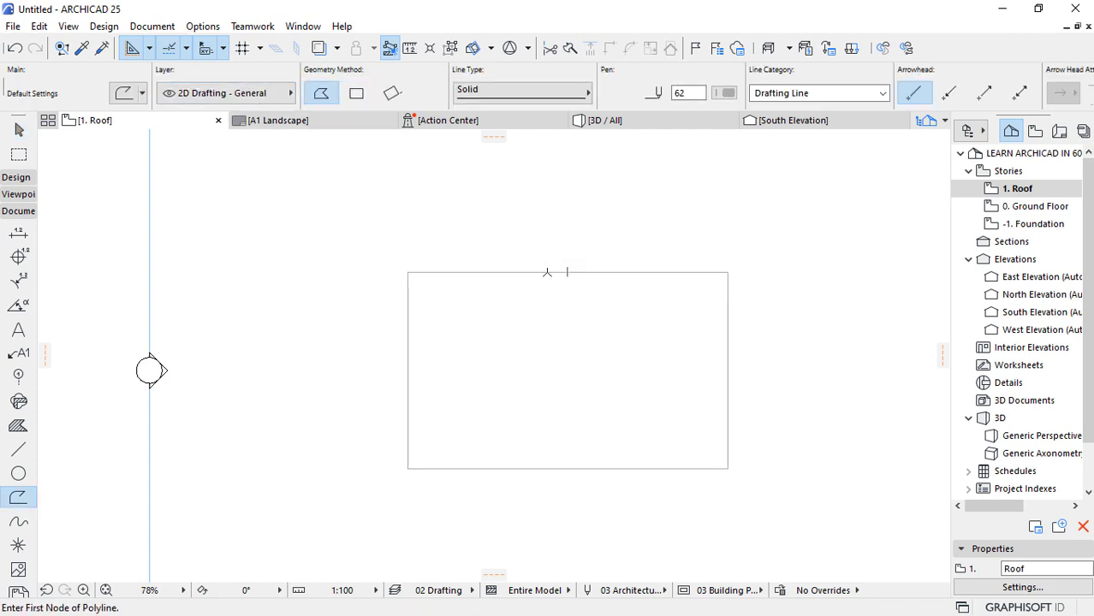
{"action": "left_click", "coordinate": [407, 339]}
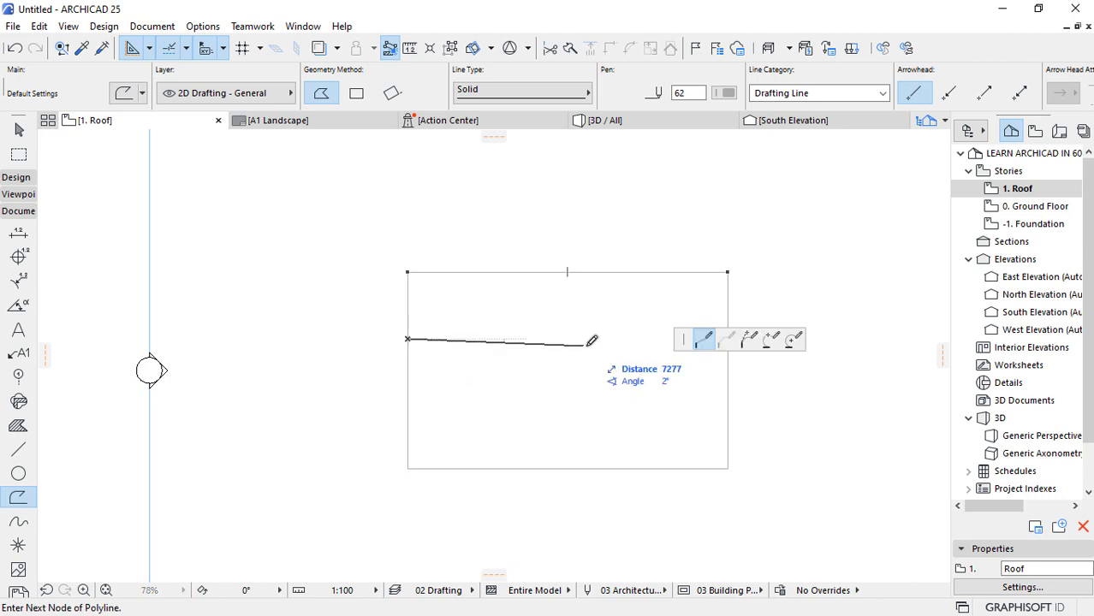
{"action": "key", "text": "Escape"}
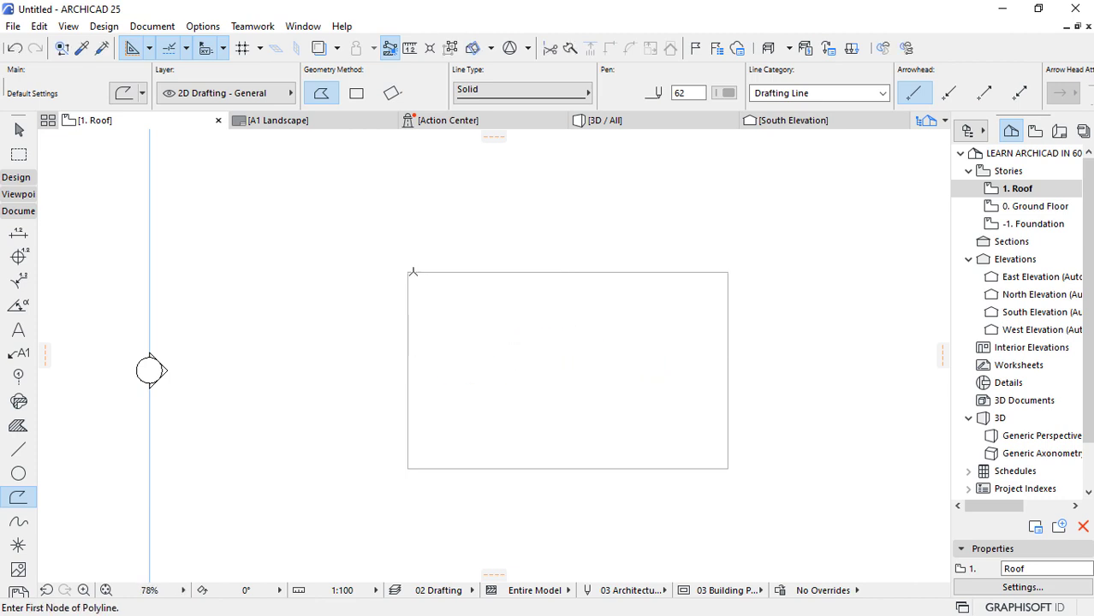
Draw a 6000 by 4000 rectangle inside the large rectangle, starting from its upper-left corner.
{"action": "left_click", "coordinate": [356, 93]}
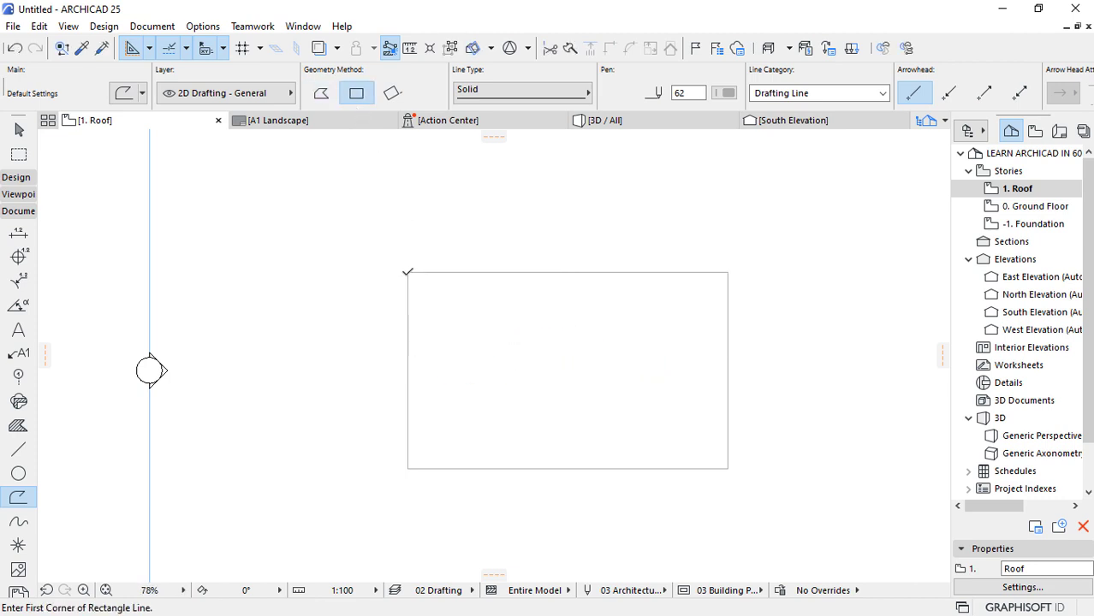
{"action": "left_click", "coordinate": [407, 272]}
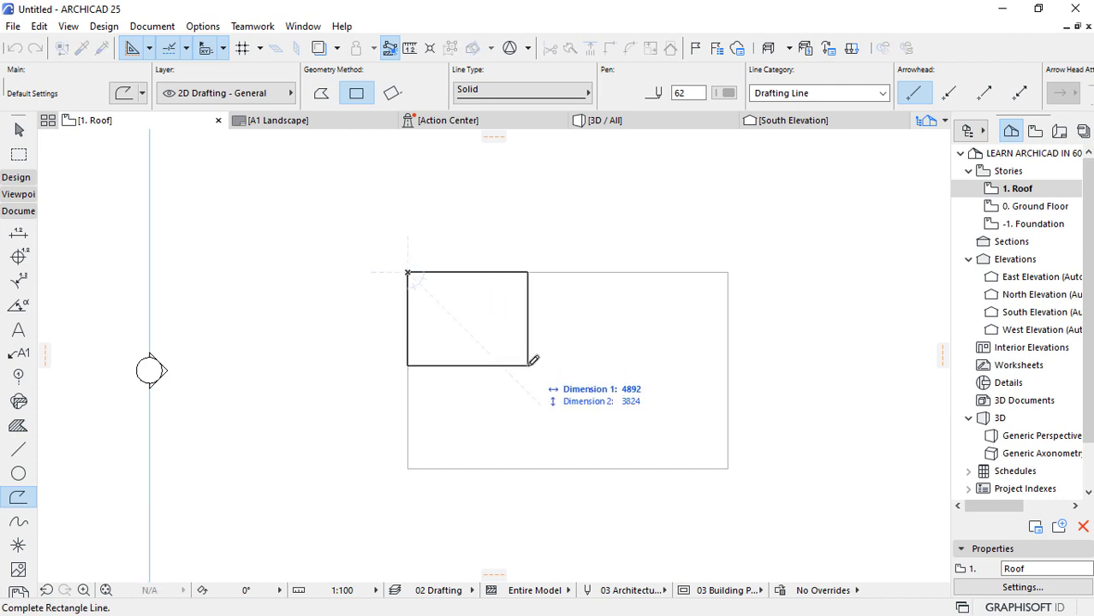
{"action": "type", "text": "6000"}
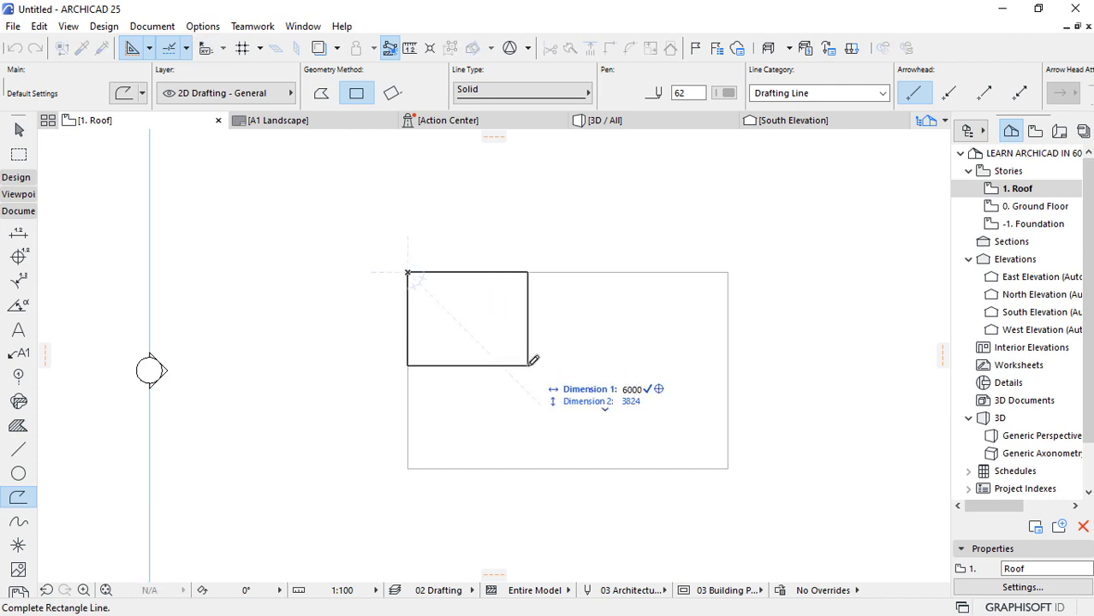
{"action": "key", "text": "Tab"}
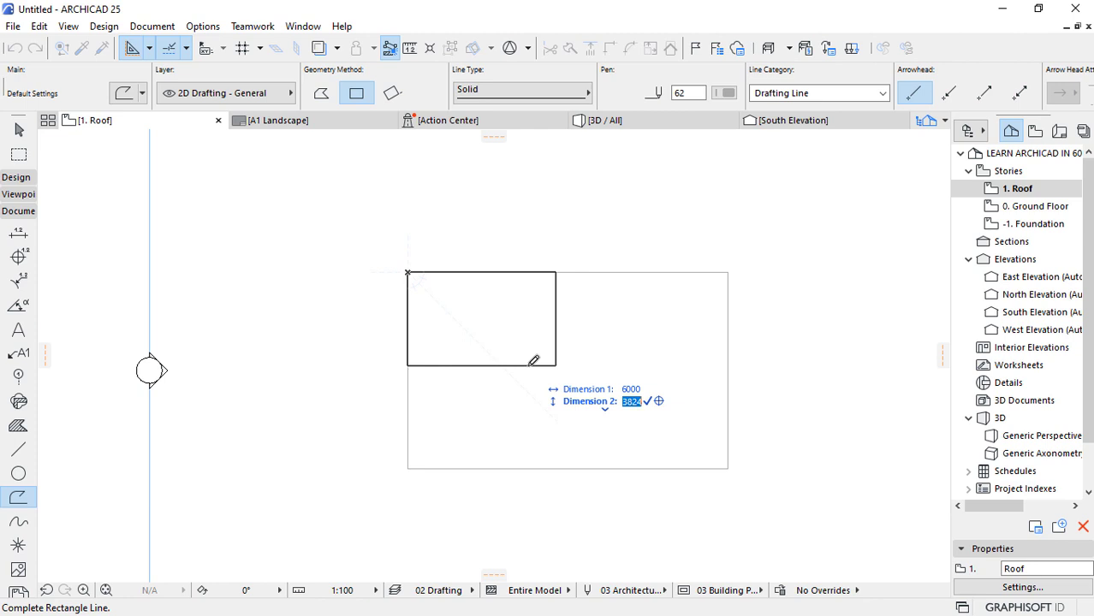
{"action": "type", "text": "4000"}
{"action": "key", "text": "Return"}
Copy the 6000 by 4000 rectangle directly below itself, matching its lower-left corner to the large rectangle's lower-left corner.
{"action": "key", "text": "shift+F1"}
{"action": "left_click", "coordinate": [507, 371]}
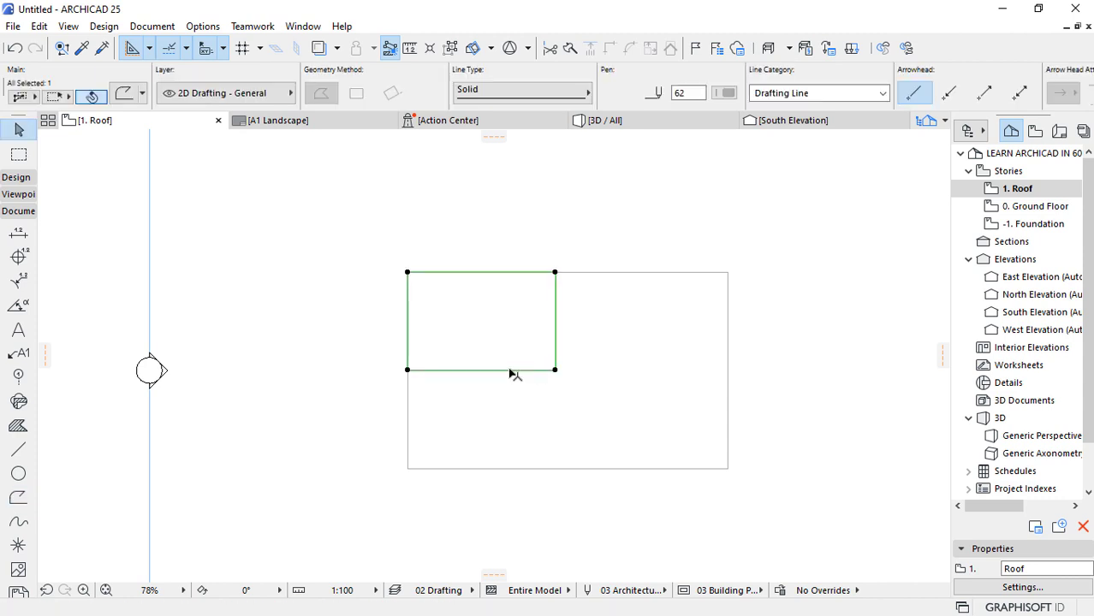
{"action": "left_click", "coordinate": [408, 371]}
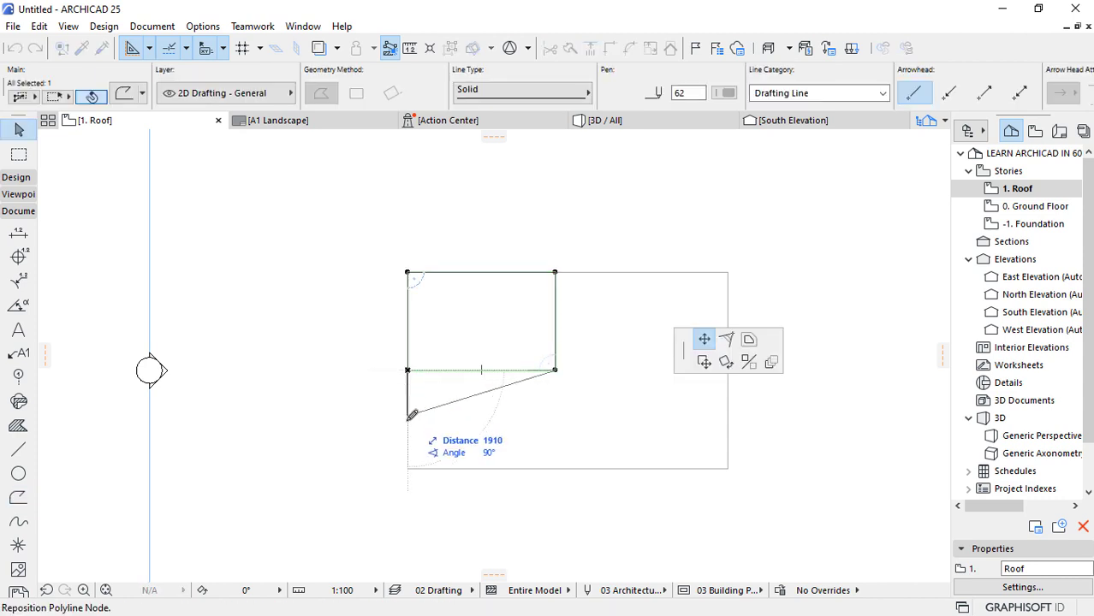
{"action": "left_click", "coordinate": [704, 362]}
{"action": "left_click", "coordinate": [410, 470]}
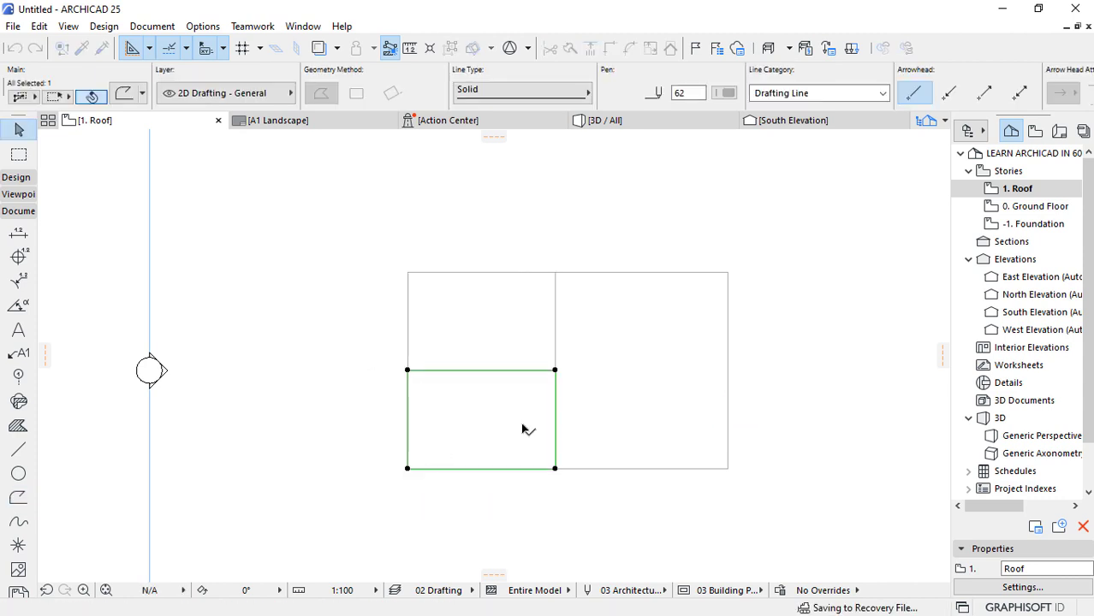
Undo the last copy of the 6000 by 4000 rectangle.
{"action": "key", "text": "Escape"}
{"action": "left_click", "coordinate": [518, 371]}
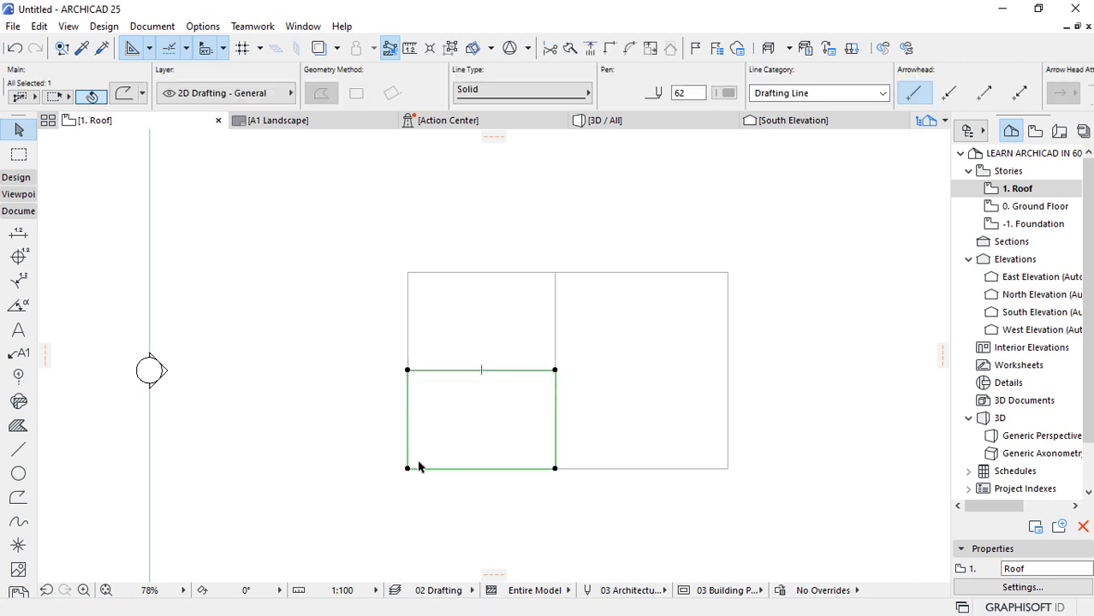
{"action": "key", "text": "ctrl+z"}
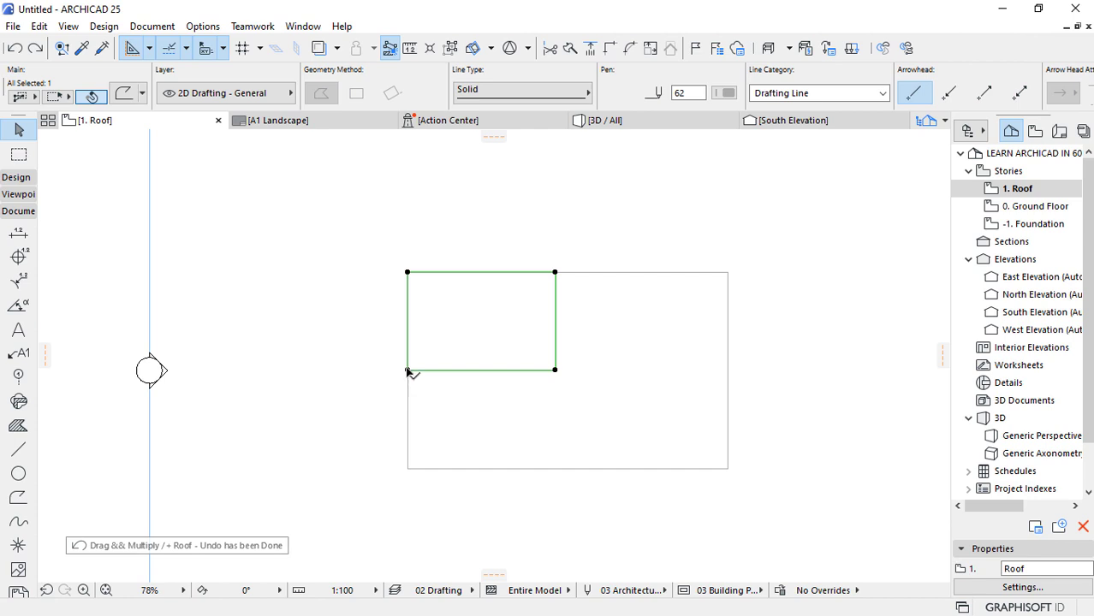
{"action": "right_click", "coordinate": [408, 371]}
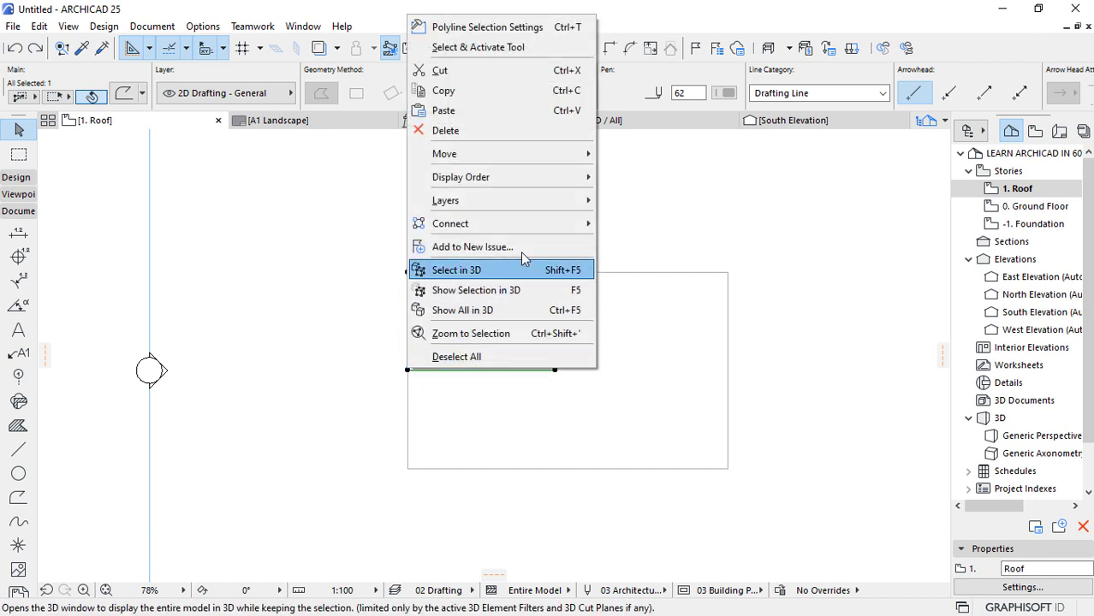
{"action": "mouse_move", "coordinate": [568, 165]}
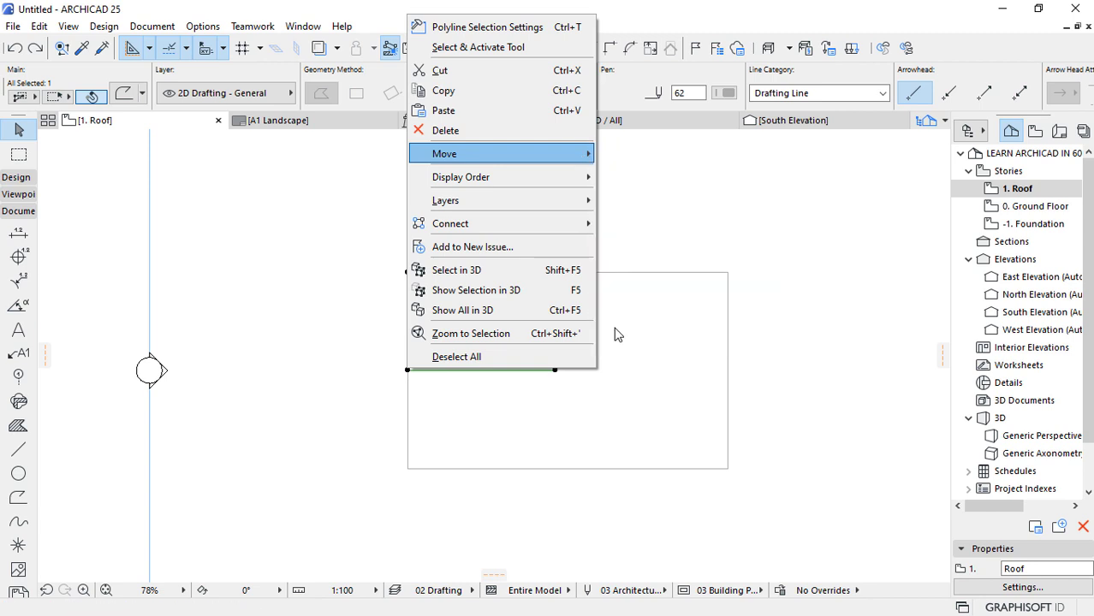
{"action": "left_click", "coordinate": [617, 334]}
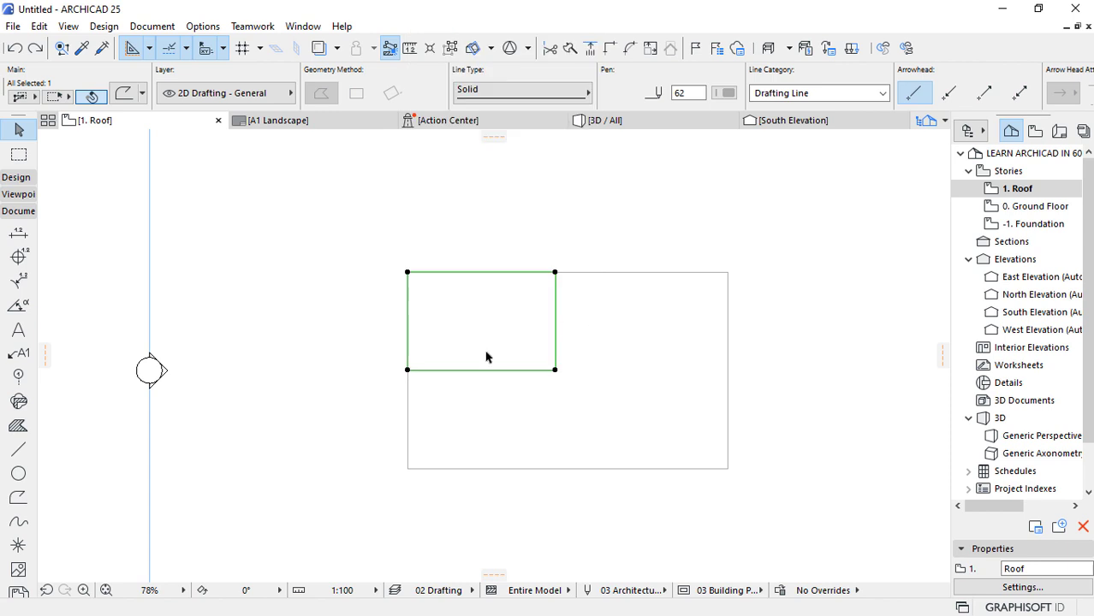
Copy the 6000 by 4000 rectangle downward from its lower-left corner to the large rectangle's lower-left corner.
{"action": "left_click", "coordinate": [408, 370]}
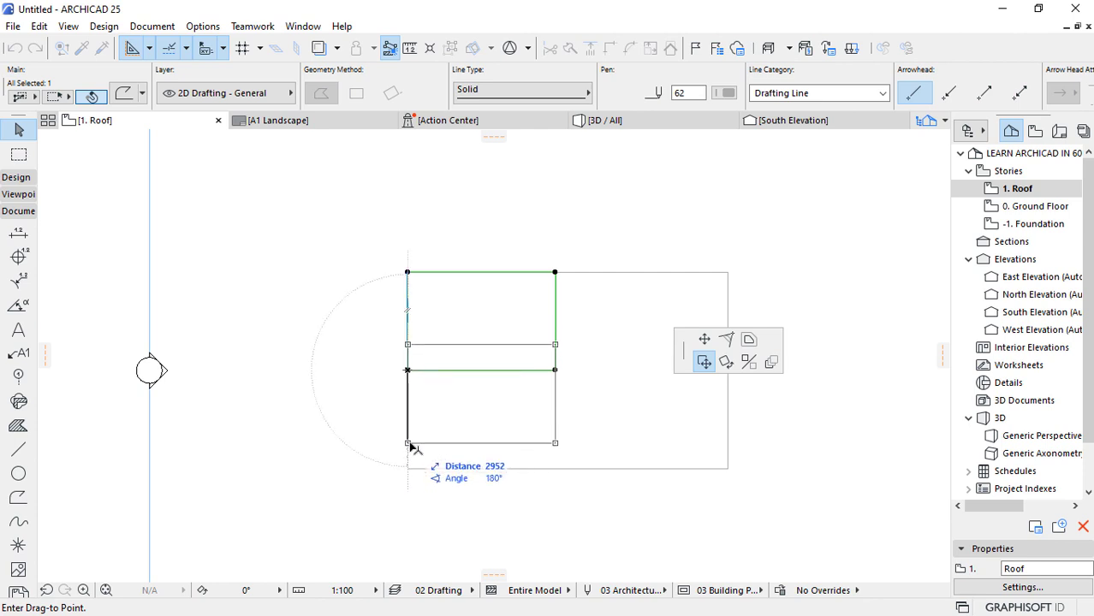
{"action": "key", "text": "ctrl"}
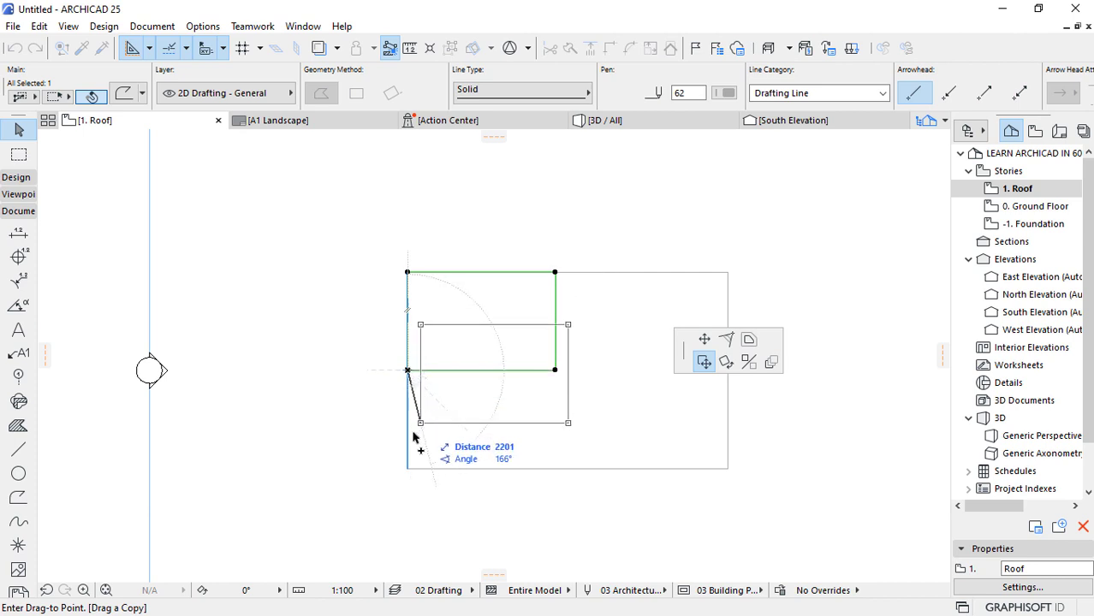
{"action": "left_click", "coordinate": [408, 469]}
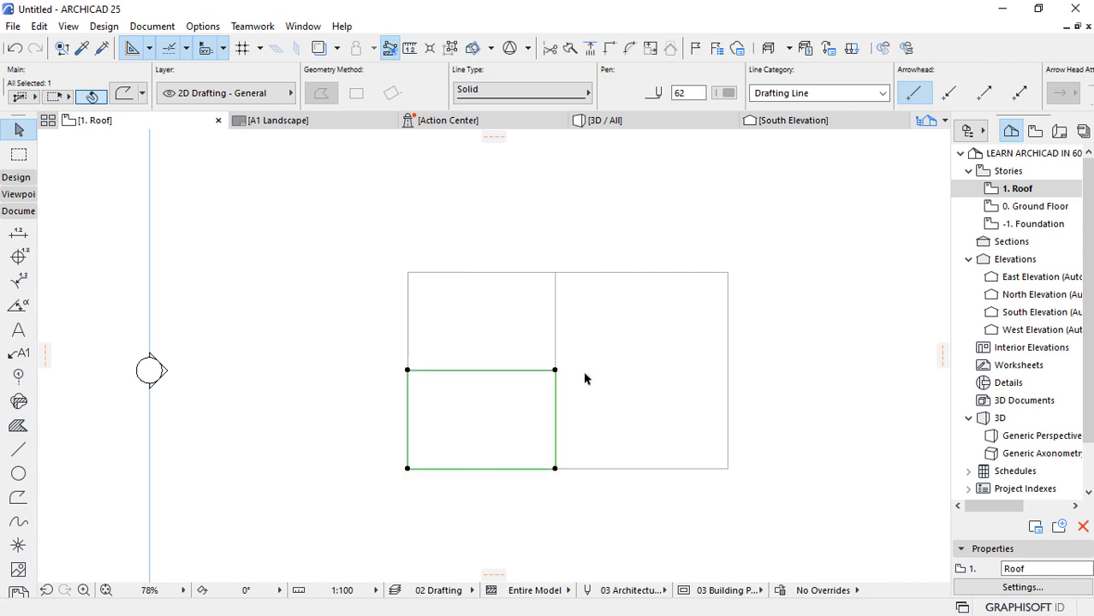
Offset the upper edge of the lower-left room rectangle downward by 500.
{"action": "scroll", "coordinate": [502, 404], "scroll_direction": "up", "scroll_amount": 3}
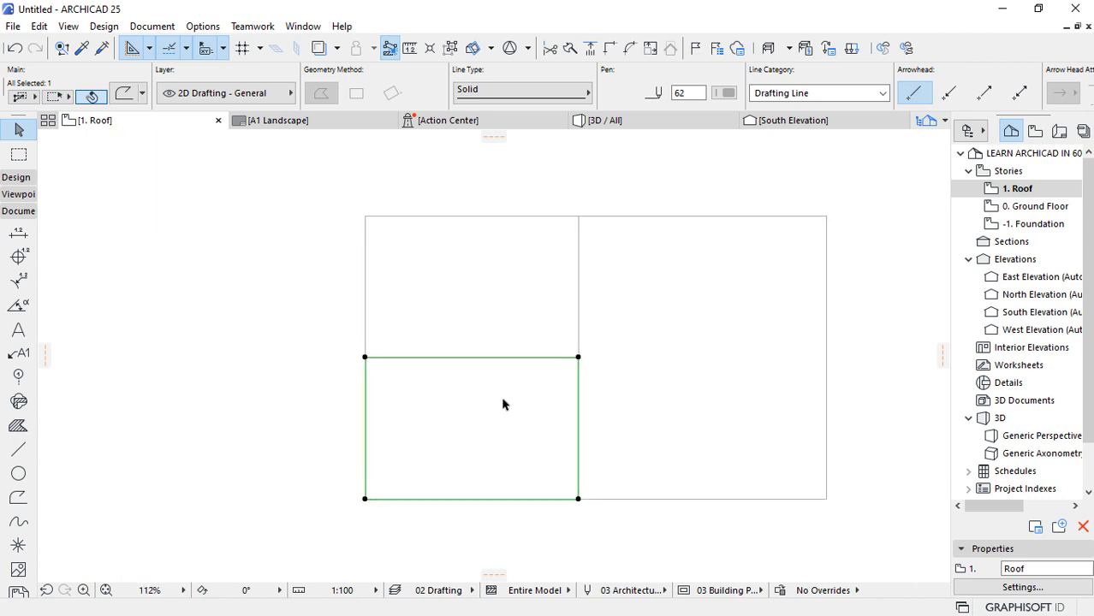
{"action": "scroll", "coordinate": [503, 404], "scroll_direction": "up", "scroll_amount": 1}
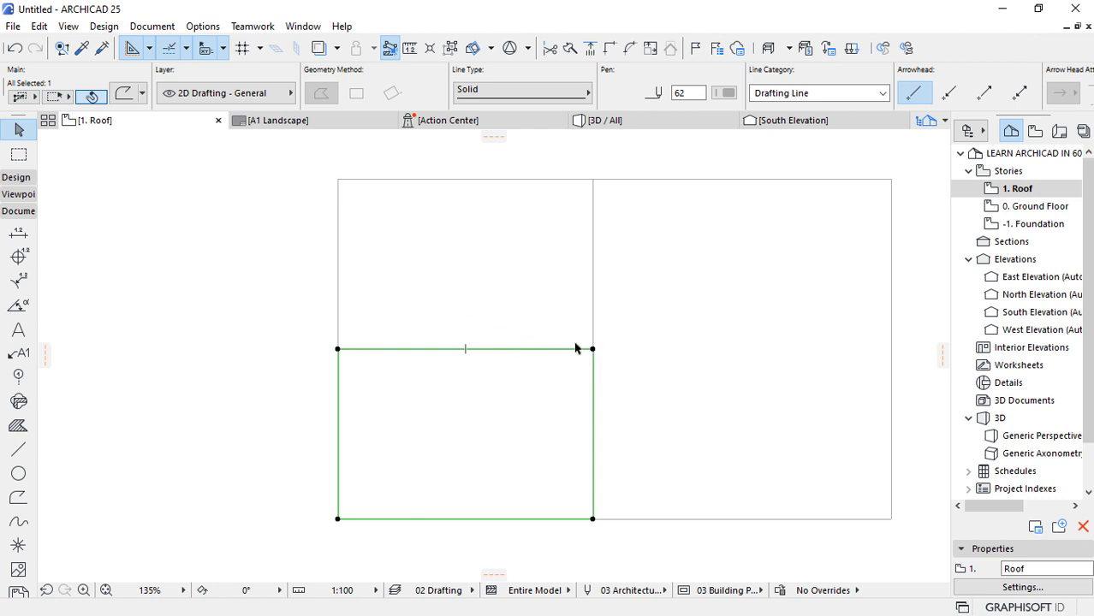
{"action": "left_click", "coordinate": [502, 350]}
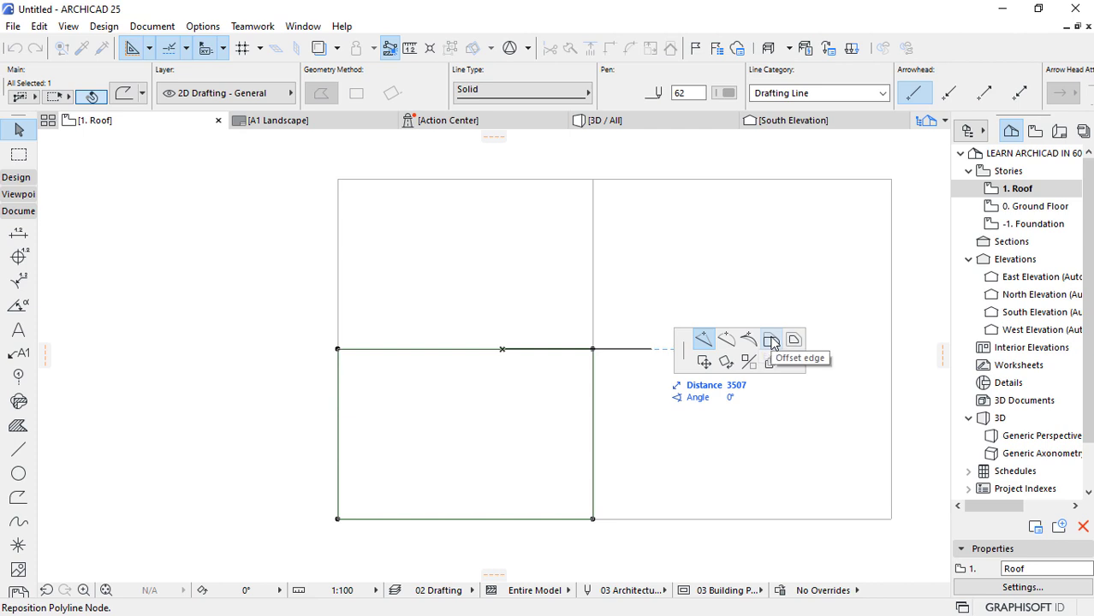
{"action": "left_click", "coordinate": [771, 341]}
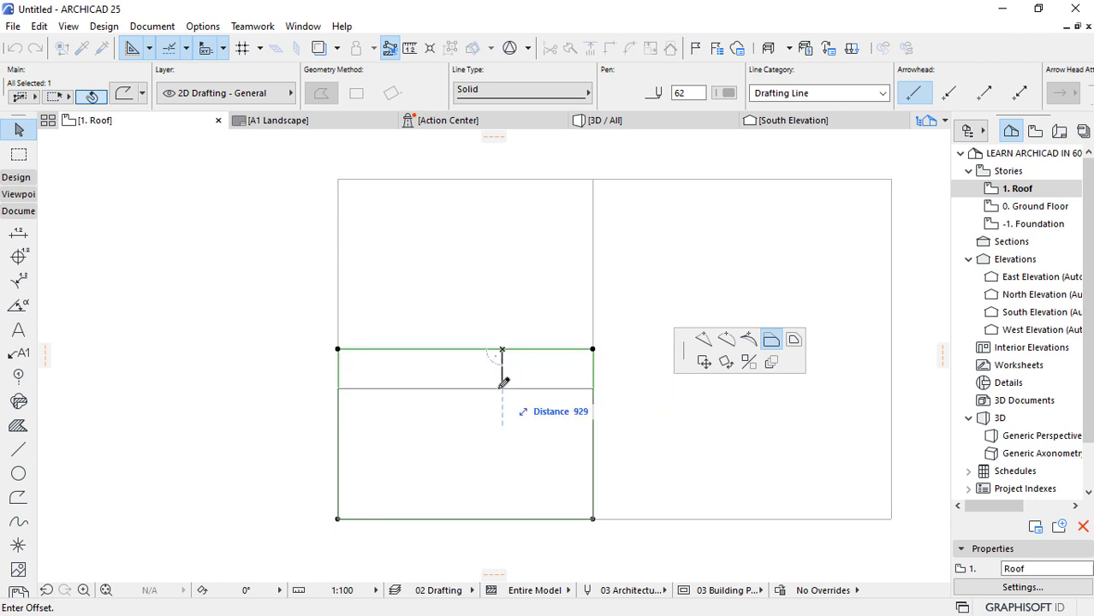
{"action": "type", "text": "500"}
{"action": "key", "text": "Return"}
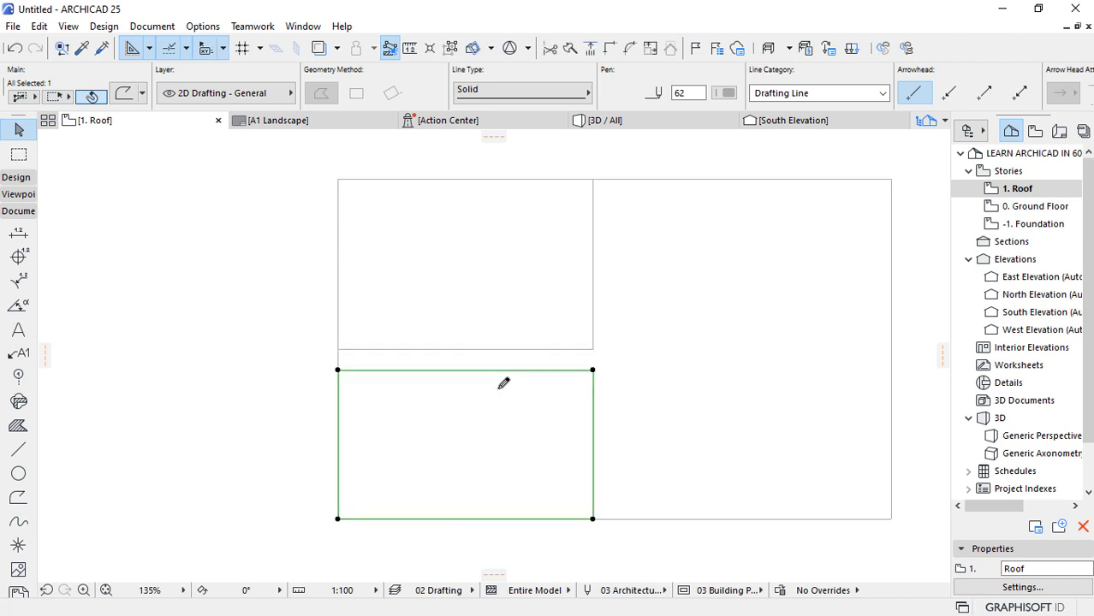
Offset the lower edge of the upper-left room rectangle upward by 500.
{"action": "left_click", "coordinate": [513, 351]}
{"action": "left_click", "coordinate": [519, 349]}
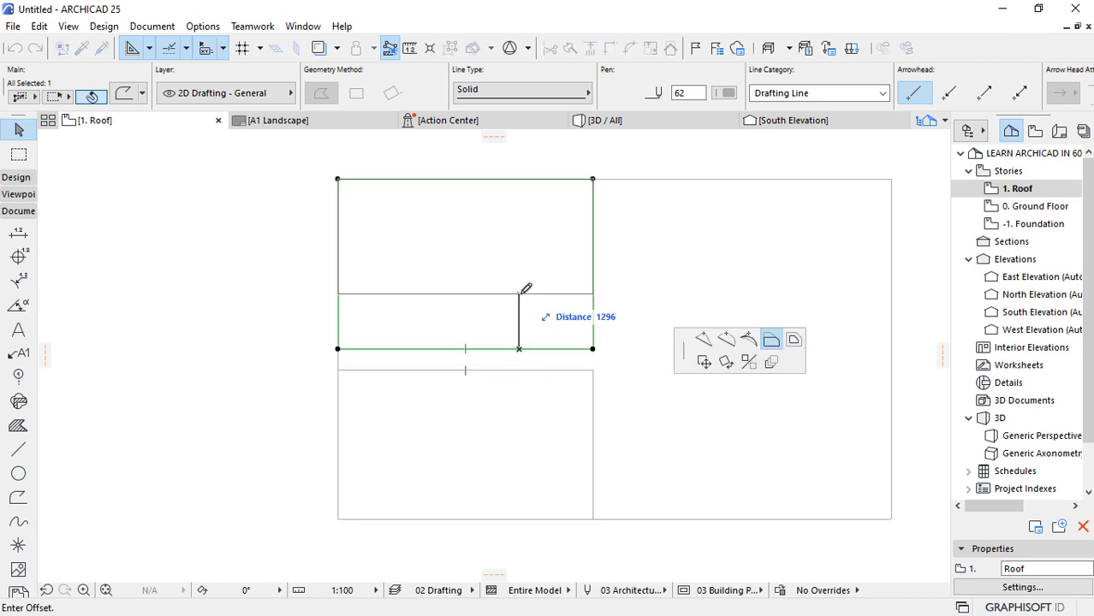
{"action": "type", "text": "500"}
{"action": "key", "text": "Return"}
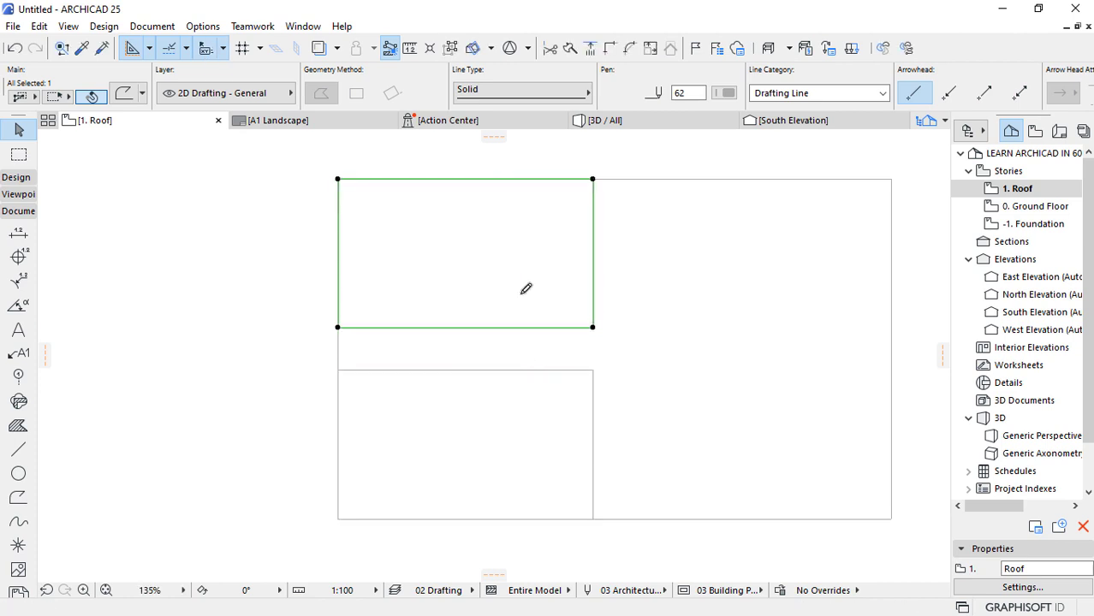
{"action": "left_click", "coordinate": [173, 369]}
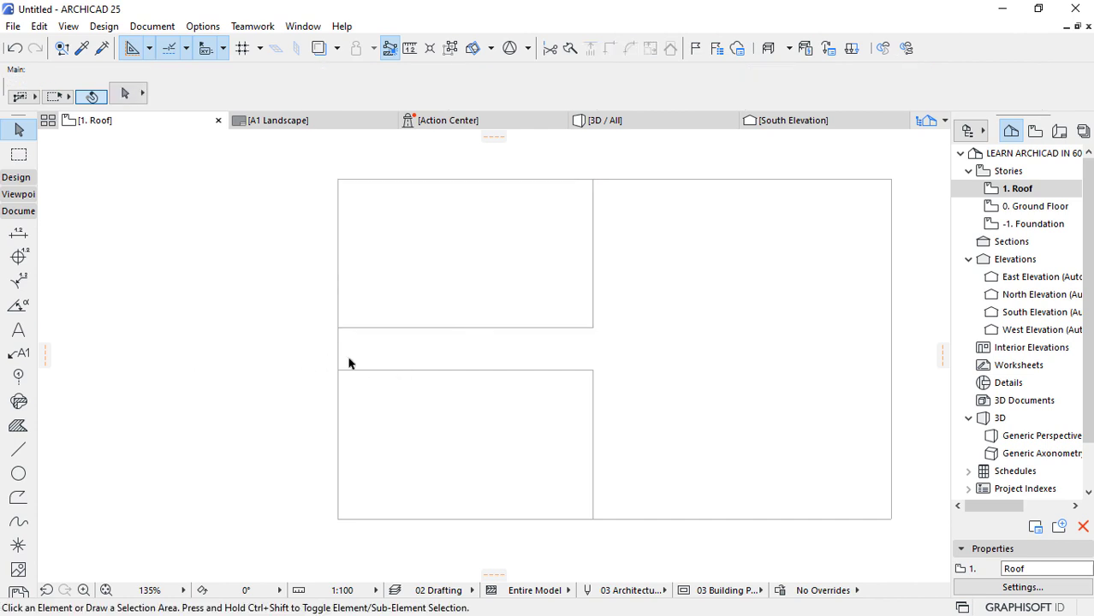
{"action": "scroll", "coordinate": [348, 363], "scroll_direction": "down", "scroll_amount": 2}
{"action": "scroll", "coordinate": [467, 307], "scroll_direction": "up", "scroll_amount": 1}
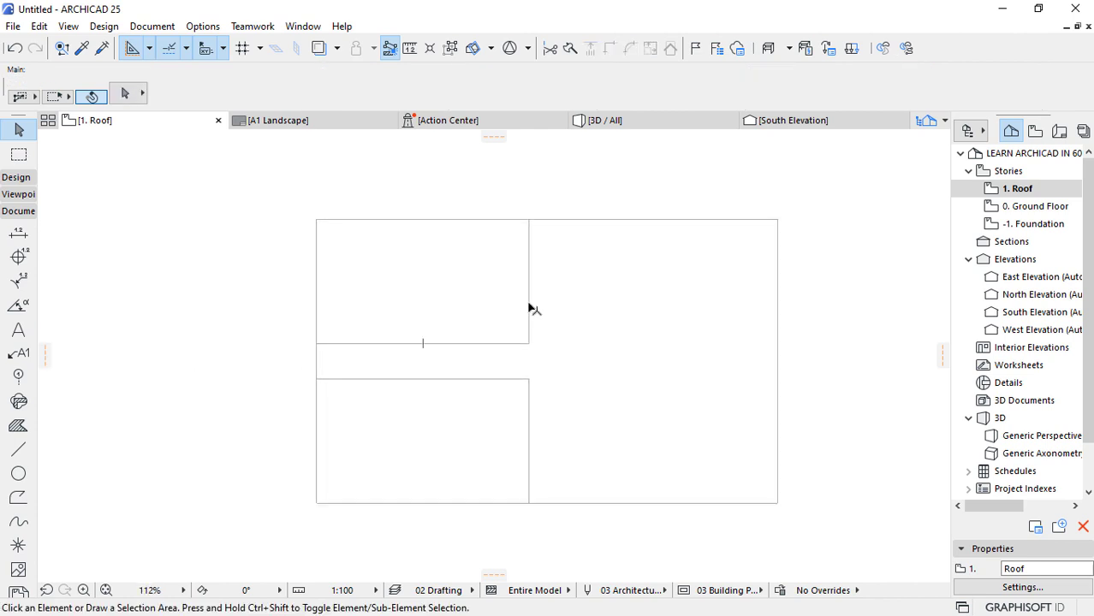
{"action": "key", "text": "p"}
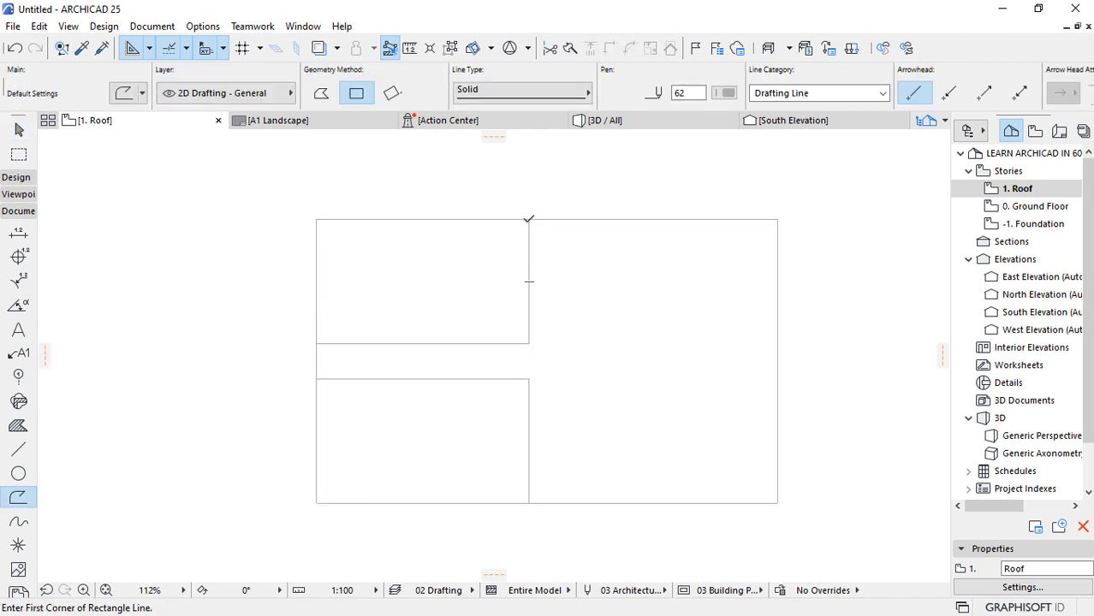
{"action": "left_click", "coordinate": [529, 219]}
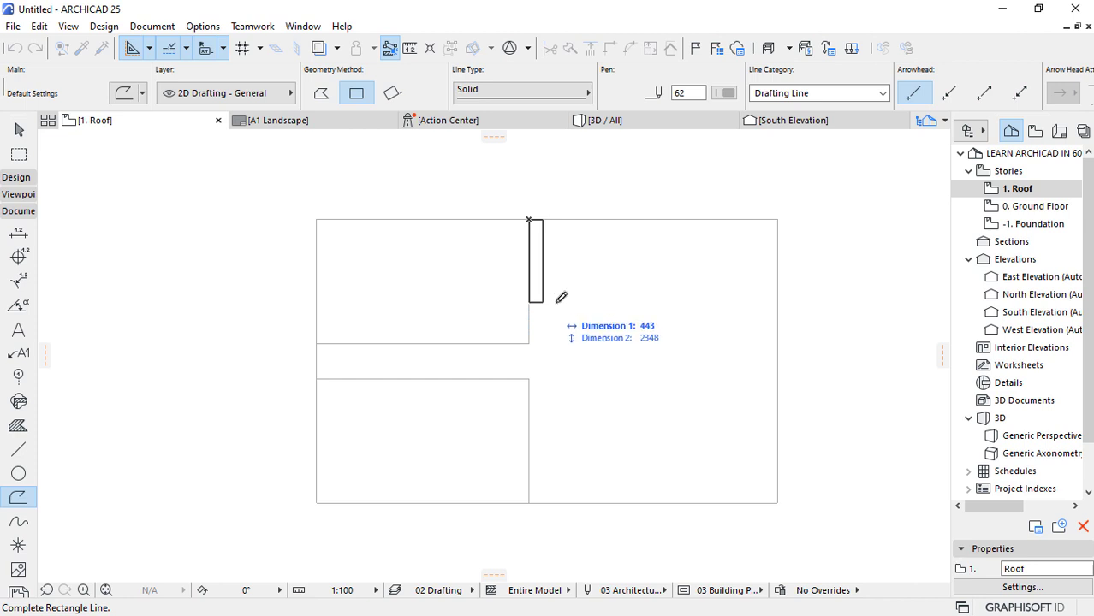
{"action": "key", "text": "Escape"}
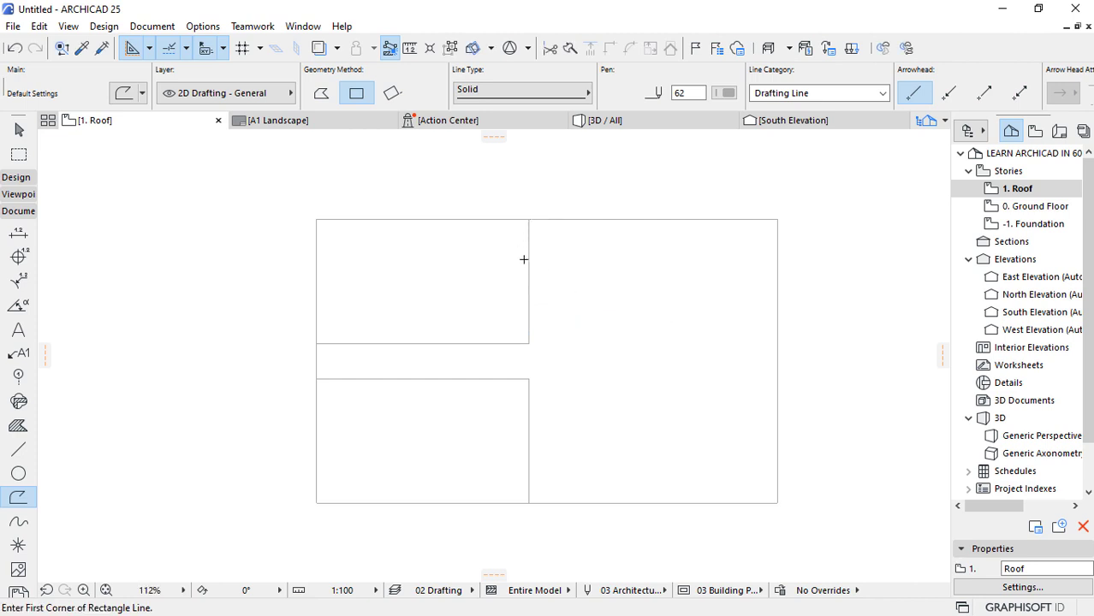
Pick up the upper-left room rectangle's parameters as the default Polyline settings.
{"action": "key", "text": "alt"}
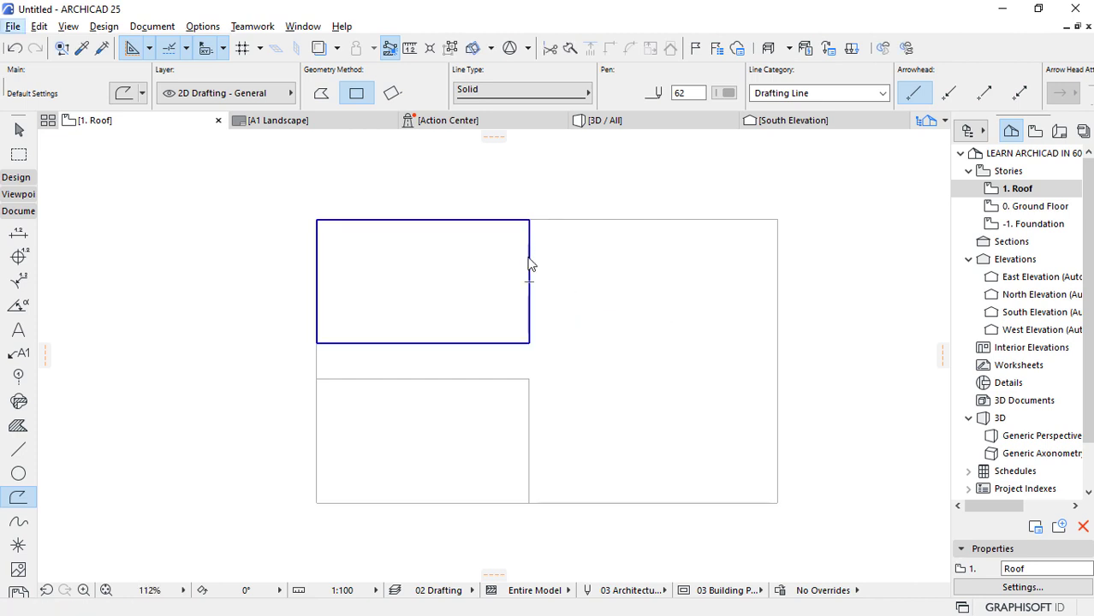
{"action": "key", "text": "alt"}
{"action": "left_click", "coordinate": [83, 49]}
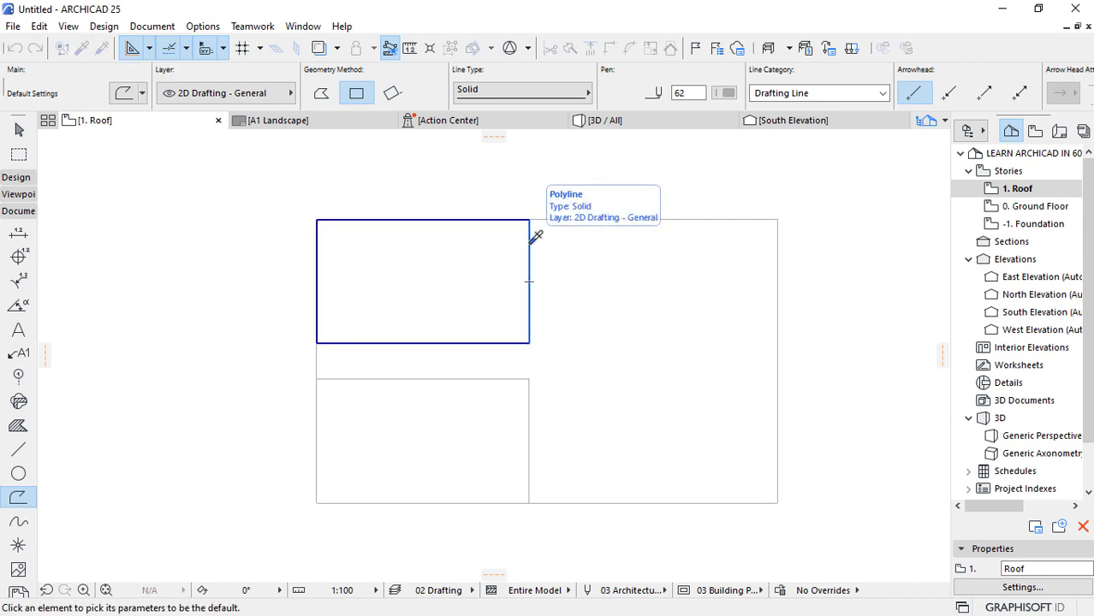
{"action": "left_click", "coordinate": [530, 271]}
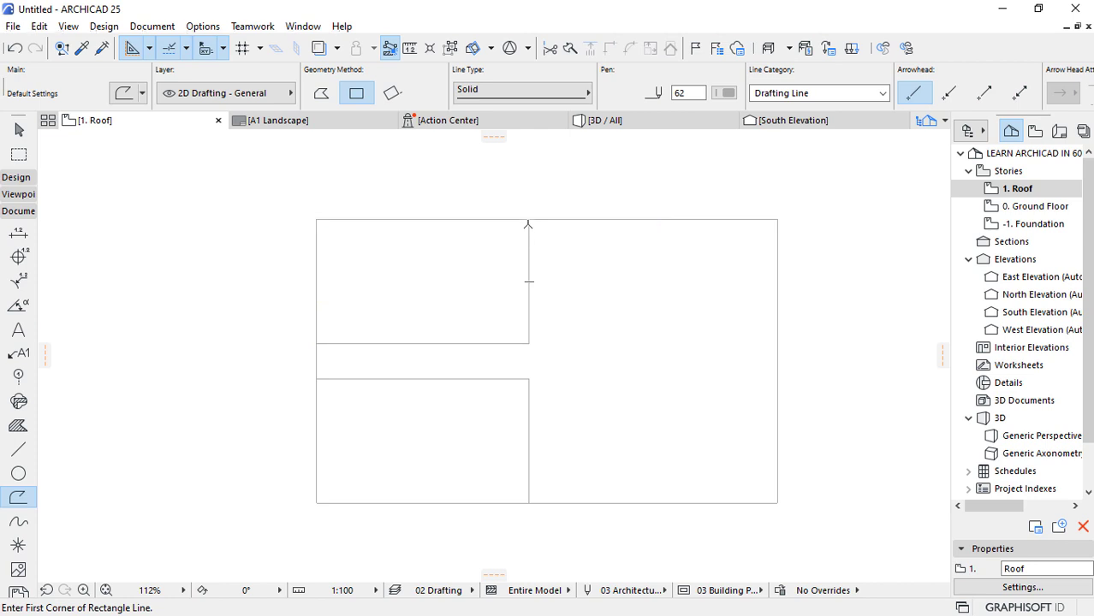
Draw a 1500 by 3500 rectangle from the upper-right corner of the upper-left room, extending right and down.
{"action": "left_click", "coordinate": [529, 220]}
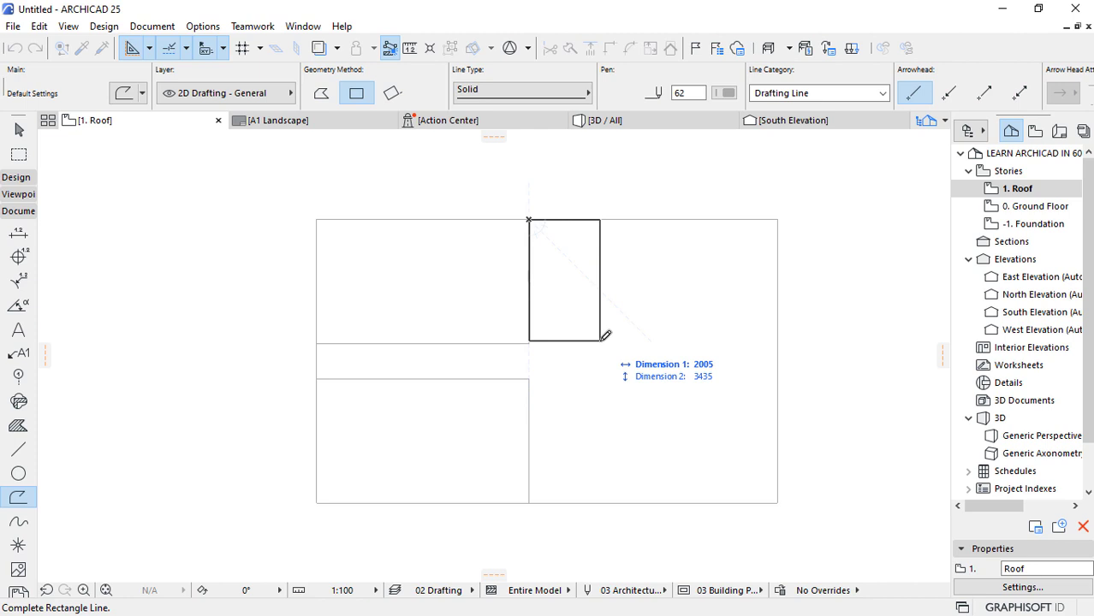
{"action": "type", "text": "1300"}
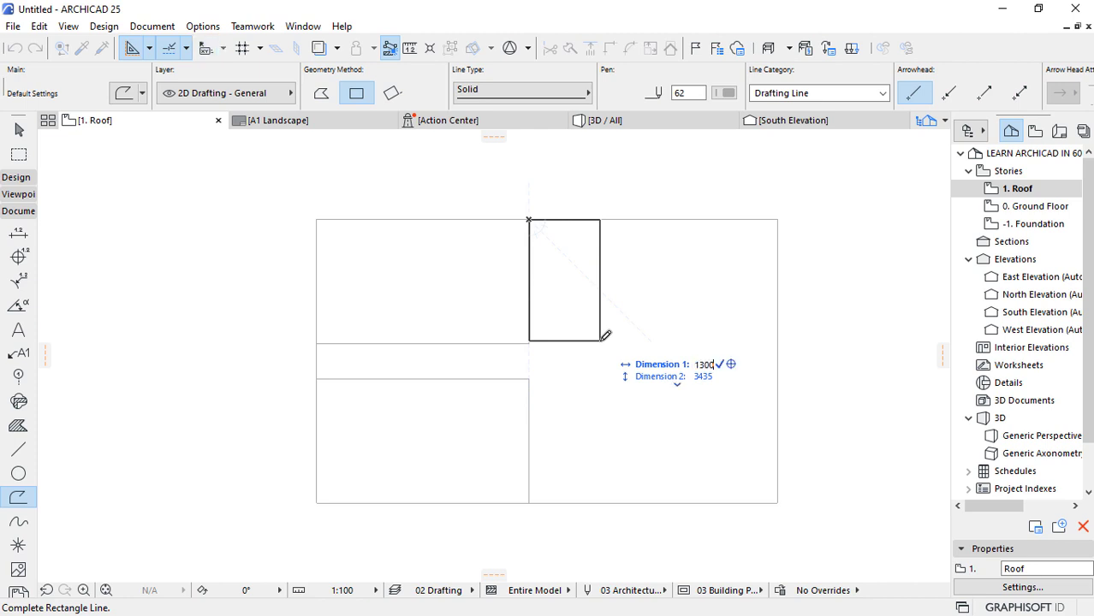
{"action": "key", "text": "BackSpace"}
{"action": "key", "text": "BackSpace"}
{"action": "key", "text": "BackSpace"}
{"action": "type", "text": "500"}
{"action": "key", "text": "Tab"}
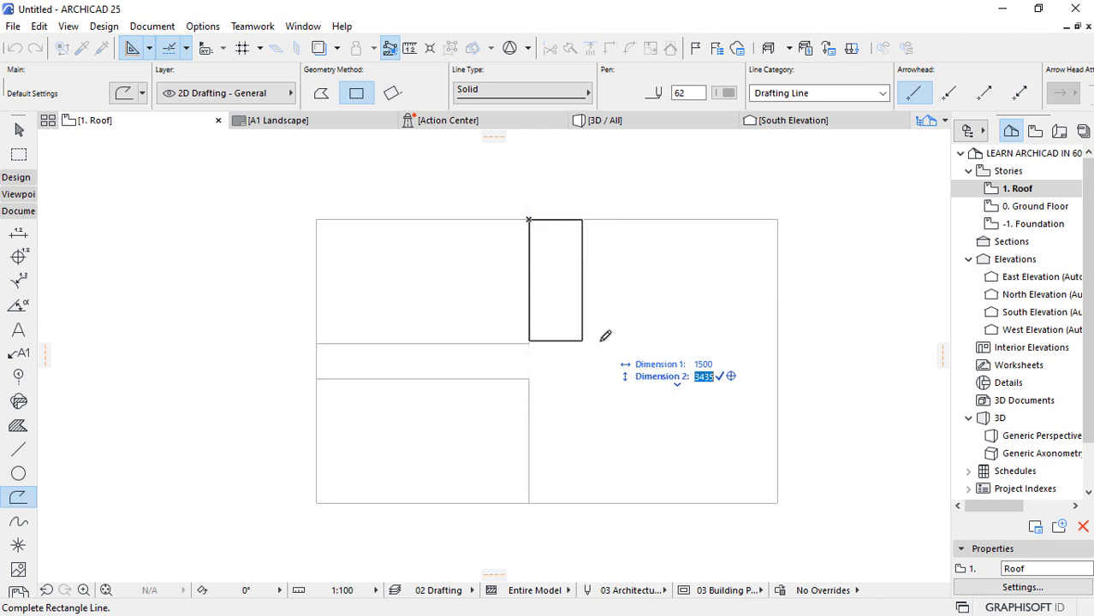
{"action": "type", "text": "3500"}
{"action": "key", "text": "Return"}
{"action": "key", "text": "Escape"}
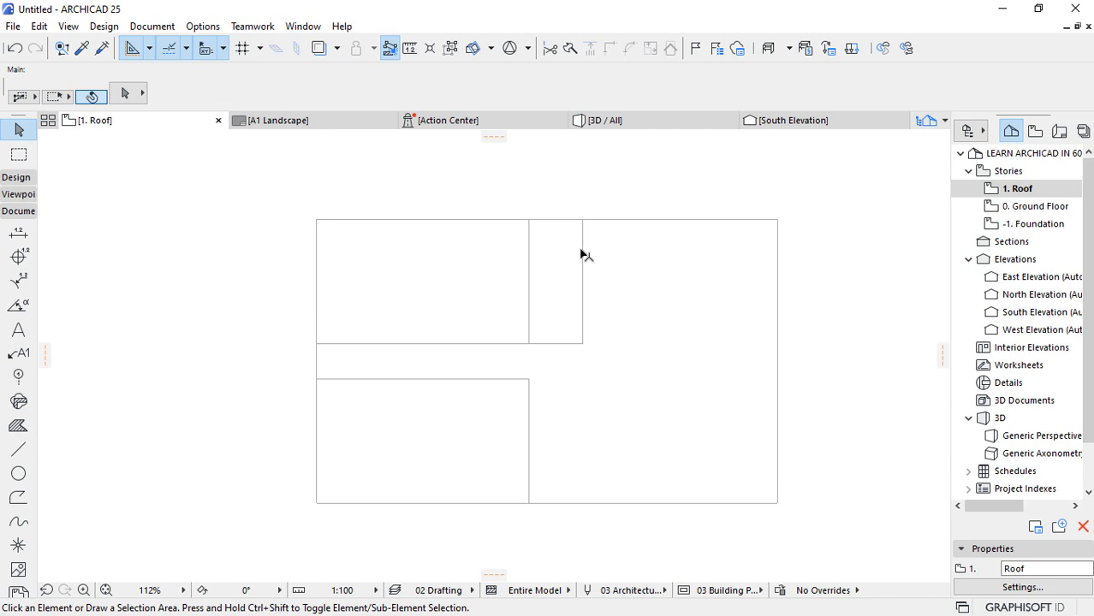
Move the 1500 by 3500 rectangle so its lower edge midpoint meets the lower-right corner of the upper-left room.
{"action": "left_click", "coordinate": [583, 343]}
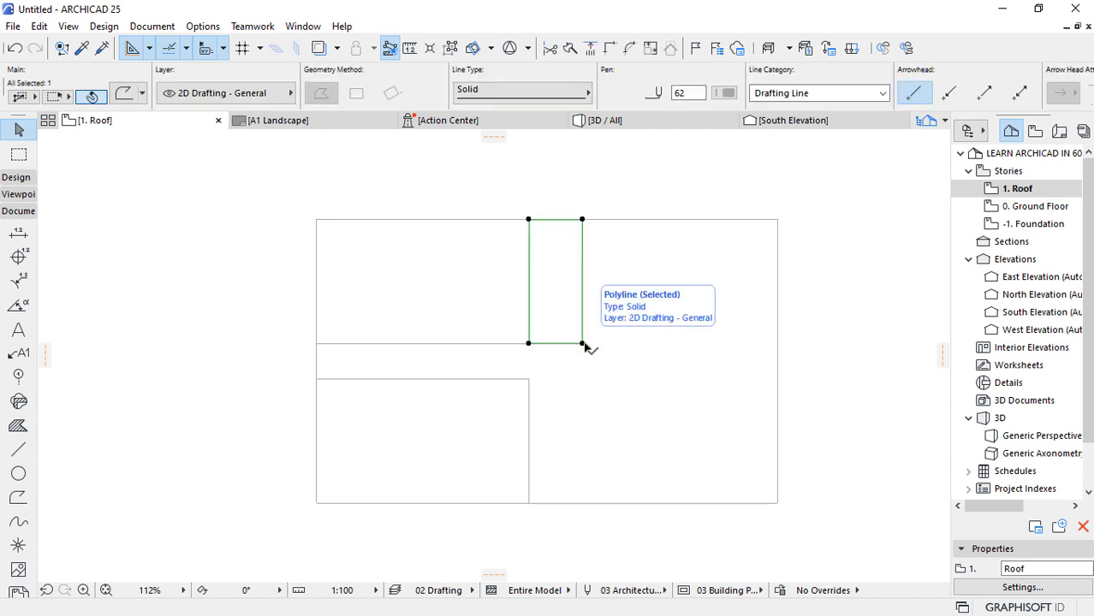
{"action": "left_click", "coordinate": [529, 398]}
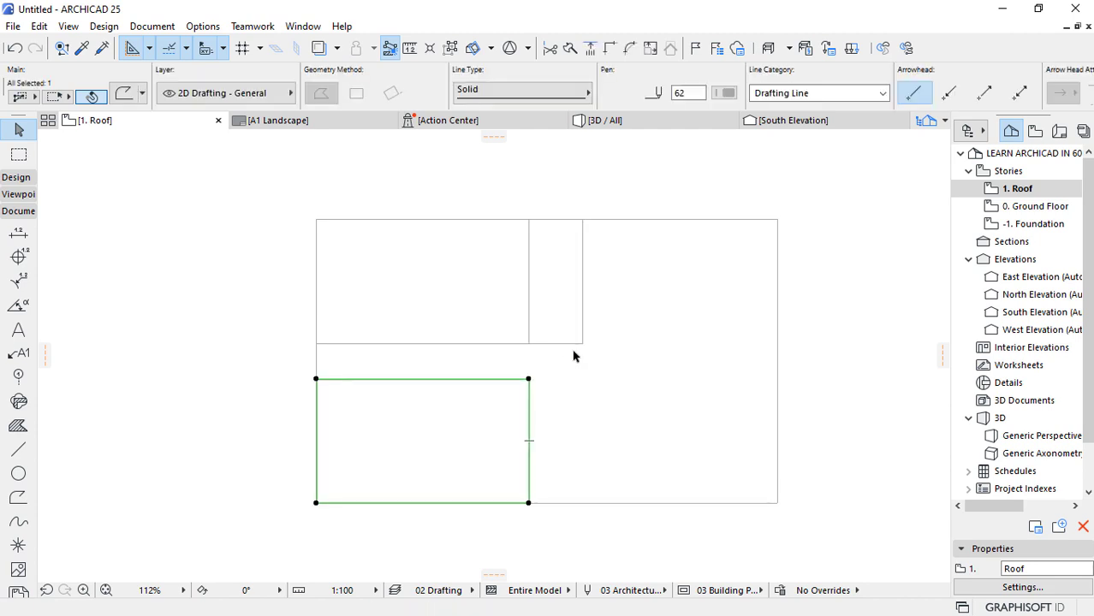
{"action": "left_click", "coordinate": [582, 343]}
{"action": "key", "text": "ctrl+d"}
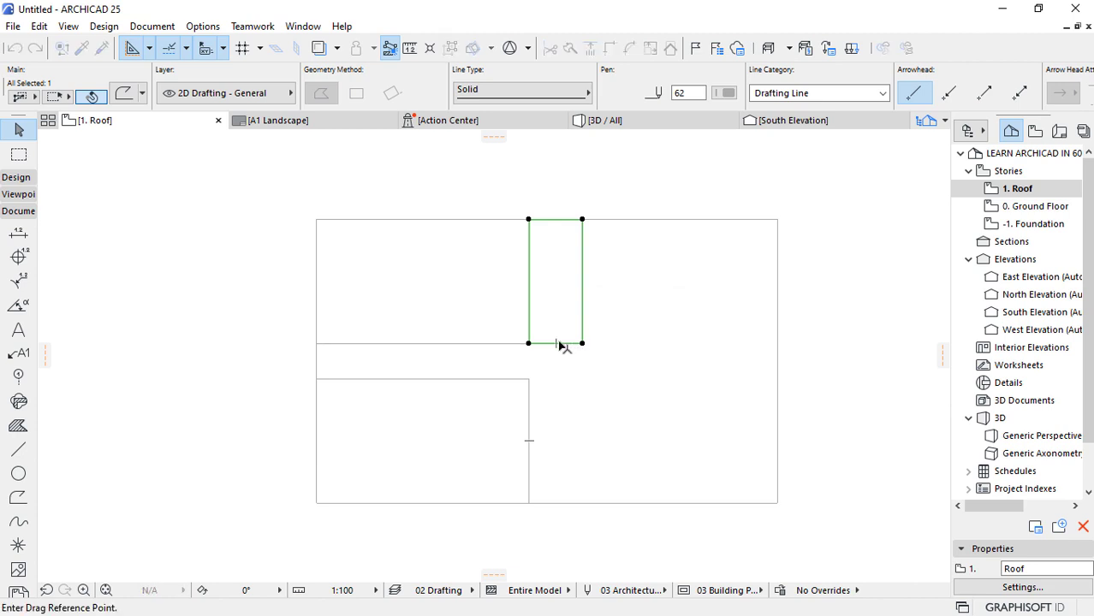
{"action": "left_click", "coordinate": [556, 343]}
{"action": "left_click", "coordinate": [529, 343]}
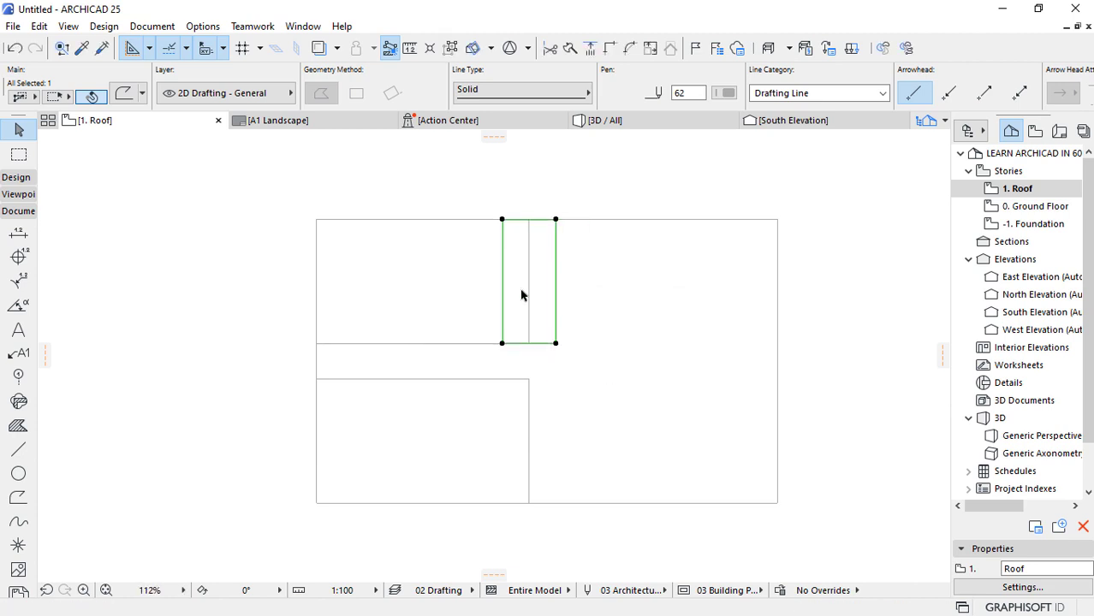
Offset the right edge of the upper-left room inward by 750 to meet the narrow rectangle's left edge.
{"action": "left_click", "coordinate": [519, 265]}
{"action": "left_click", "coordinate": [519, 265]}
{"action": "left_click", "coordinate": [529, 244]}
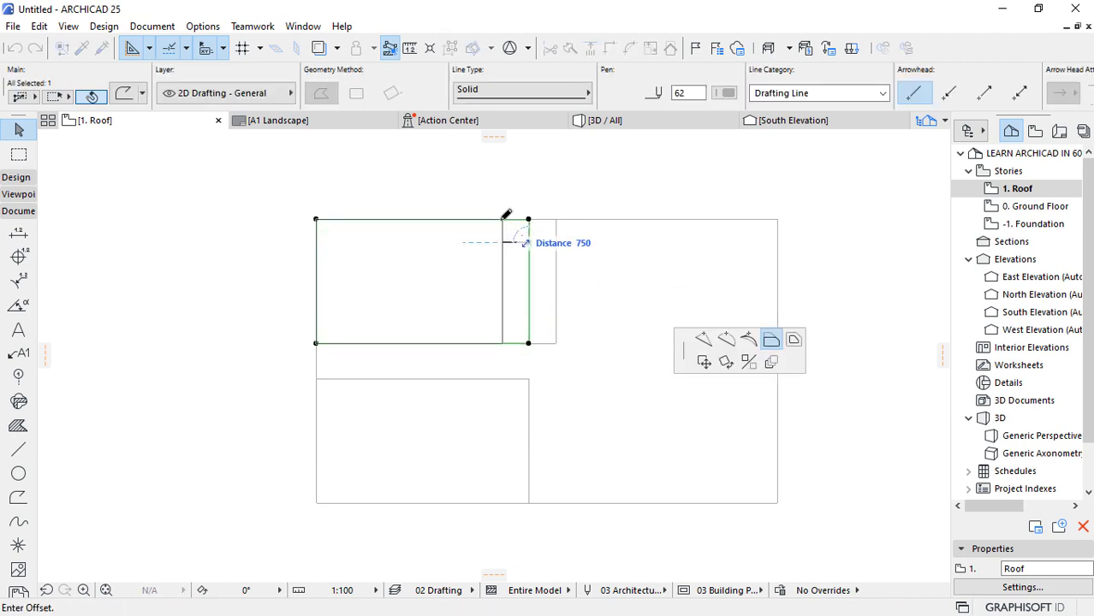
{"action": "left_click", "coordinate": [503, 240]}
Offset the right edge of the lower-left room outward to line up with the narrow rectangle's right edge.
{"action": "left_click", "coordinate": [479, 364]}
{"action": "left_click", "coordinate": [454, 380]}
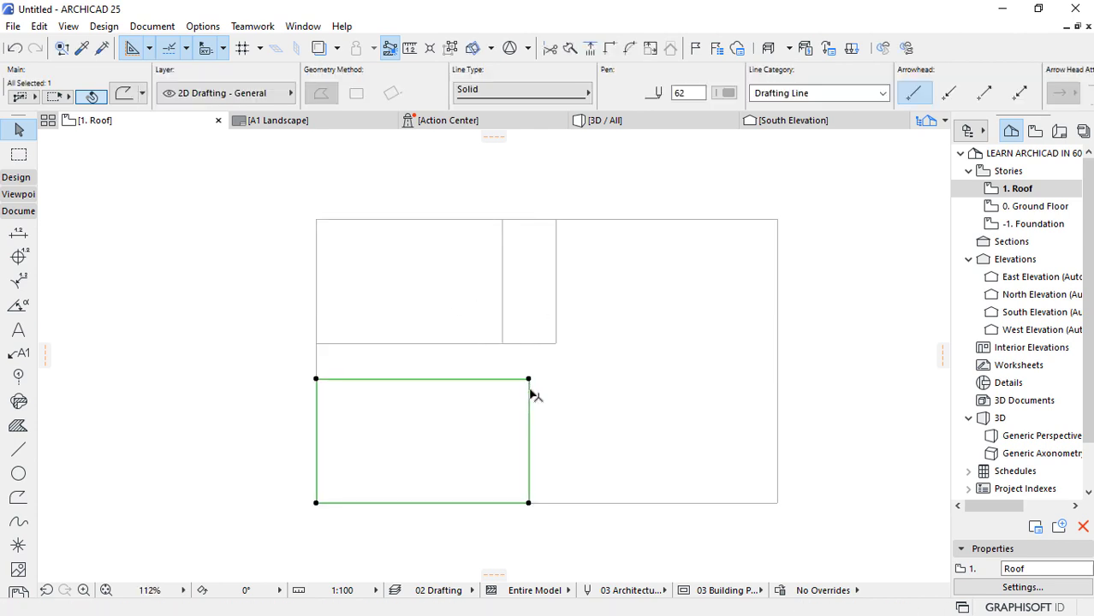
{"action": "left_click", "coordinate": [528, 389]}
{"action": "left_click", "coordinate": [520, 358]}
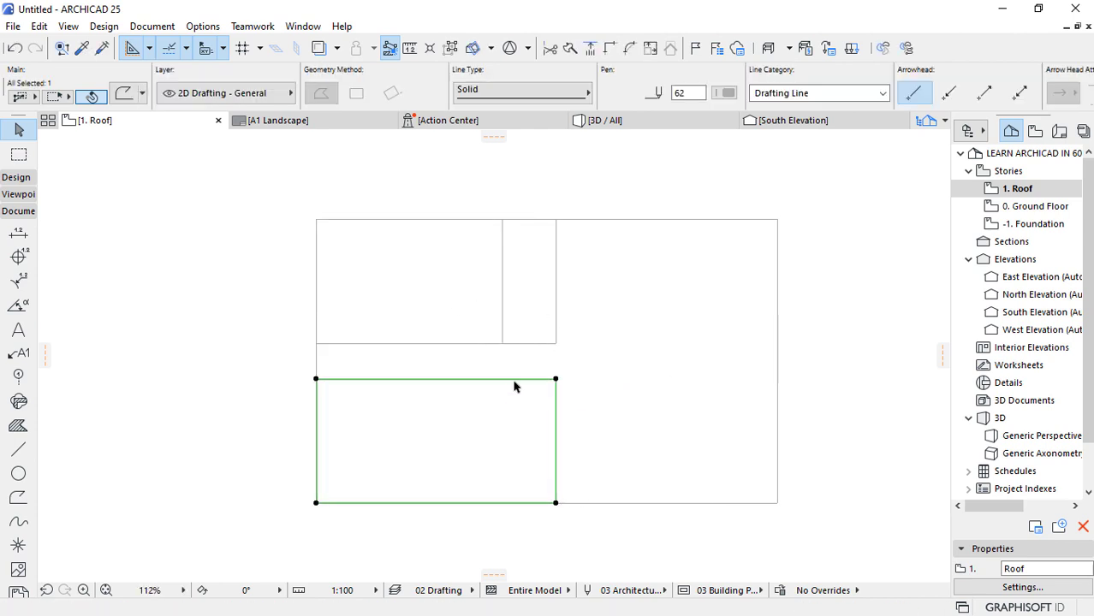
Offset the lower edge of the narrow rectangle down to the top edge of the lower-left room.
{"action": "left_click", "coordinate": [512, 381]}
{"action": "scroll", "coordinate": [510, 370], "scroll_direction": "up", "scroll_amount": 2}
{"action": "scroll", "coordinate": [509, 373], "scroll_direction": "up", "scroll_amount": 1}
{"action": "left_click", "coordinate": [540, 317]}
{"action": "left_click", "coordinate": [536, 317]}
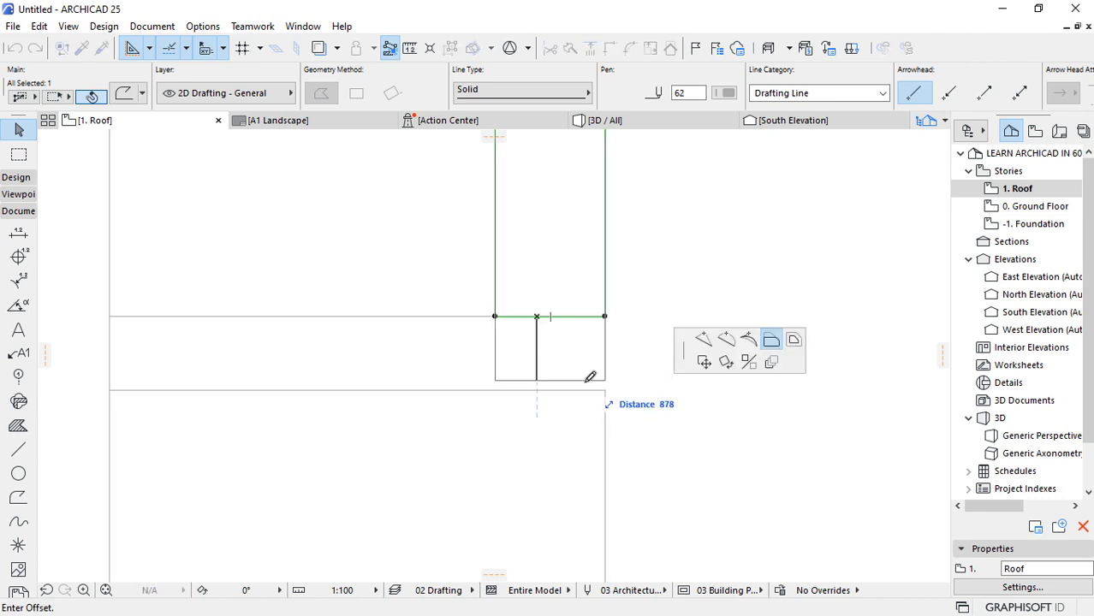
{"action": "left_click", "coordinate": [606, 387]}
{"action": "left_click", "coordinate": [503, 313]}
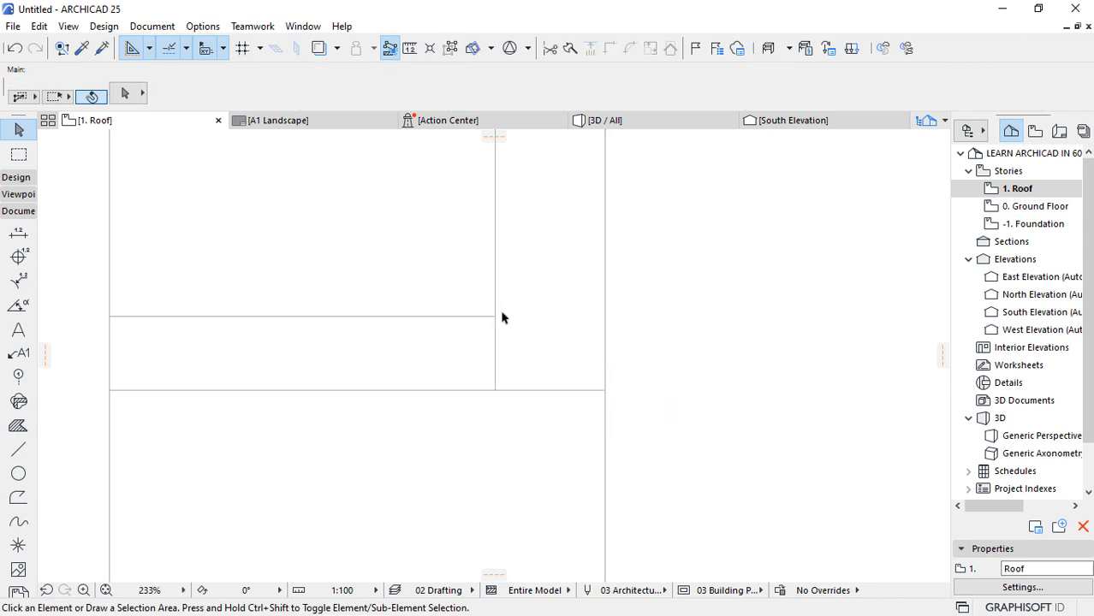
Offset the right edge of the upper-left room outward to line up with the narrow rectangle's right edge.
{"action": "left_click", "coordinate": [484, 317]}
{"action": "scroll", "coordinate": [570, 390], "scroll_direction": "down", "scroll_amount": 2}
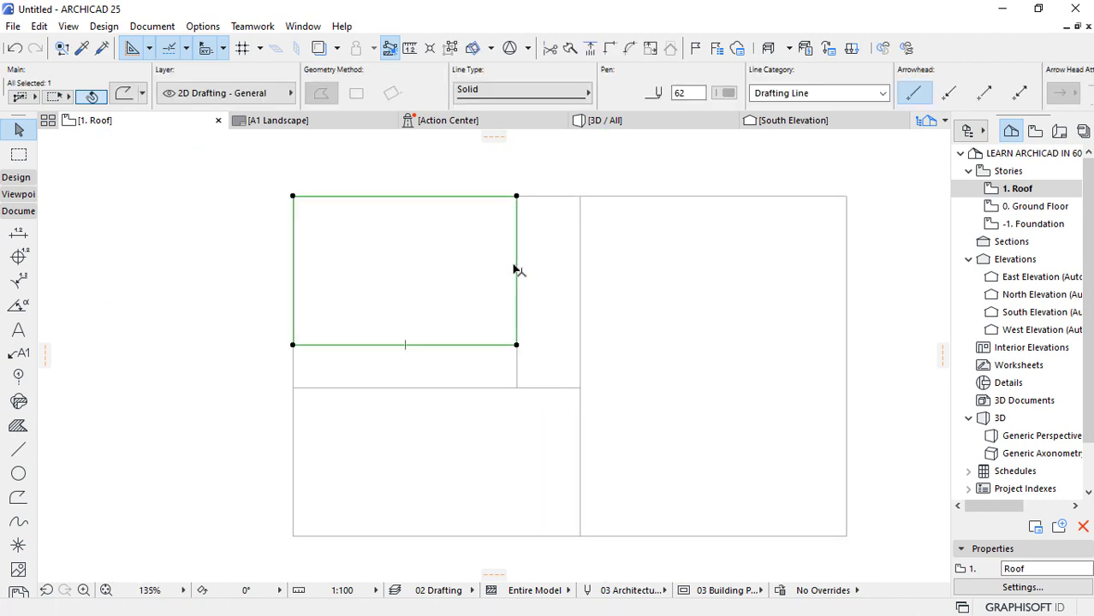
{"action": "left_click", "coordinate": [516, 267]}
{"action": "left_click", "coordinate": [582, 381]}
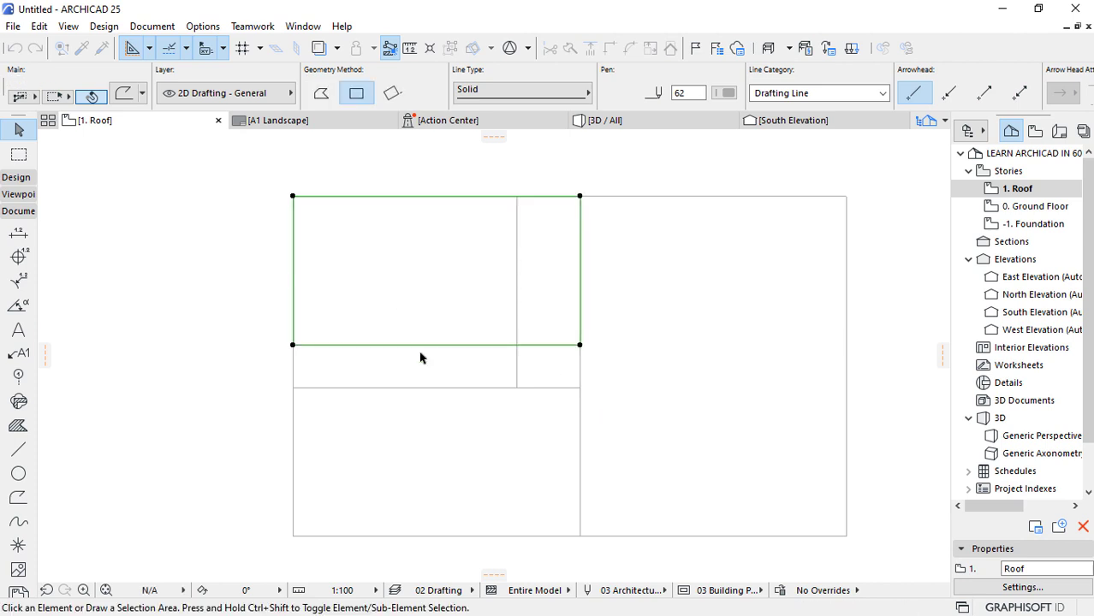
{"action": "left_click", "coordinate": [420, 357]}
{"action": "scroll", "coordinate": [514, 372], "scroll_direction": "down", "scroll_amount": 1}
{"action": "scroll", "coordinate": [552, 364], "scroll_direction": "up", "scroll_amount": 2}
{"action": "scroll", "coordinate": [539, 368], "scroll_direction": "down", "scroll_amount": 2}
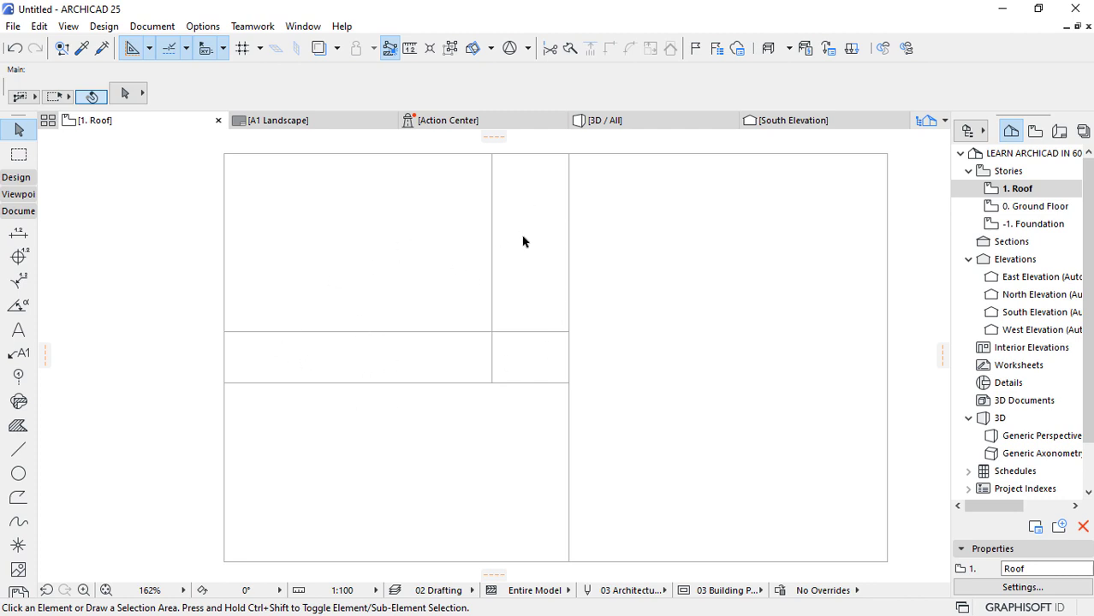
{"action": "scroll", "coordinate": [531, 351], "scroll_direction": "down", "scroll_amount": 1}
{"action": "scroll", "coordinate": [532, 351], "scroll_direction": "down", "scroll_amount": 1}
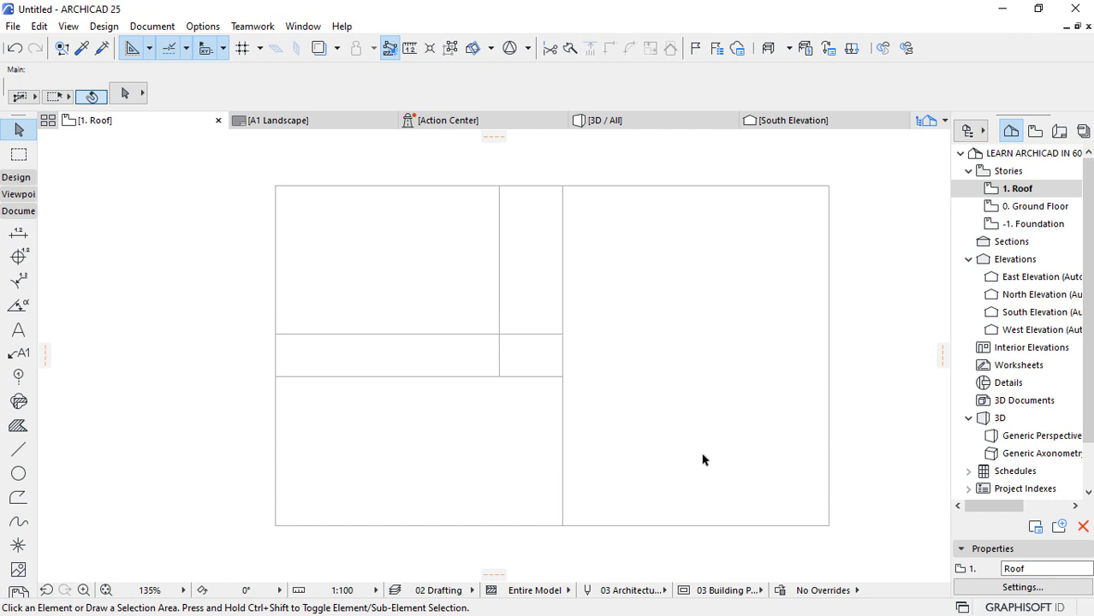
{"action": "scroll", "coordinate": [603, 378], "scroll_direction": "down", "scroll_amount": 1}
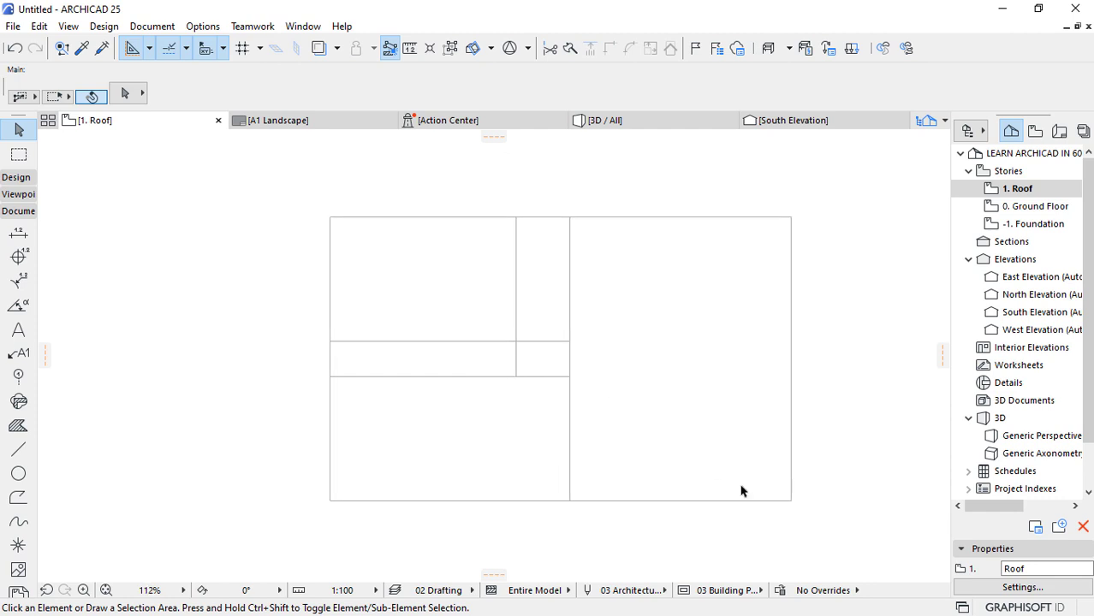
Draw a 6250 by 1500 rectangle from the lower-right corner of the lower-left room, extending right and up inside the outline.
{"action": "scroll", "coordinate": [788, 502], "scroll_direction": "up", "scroll_amount": 1}
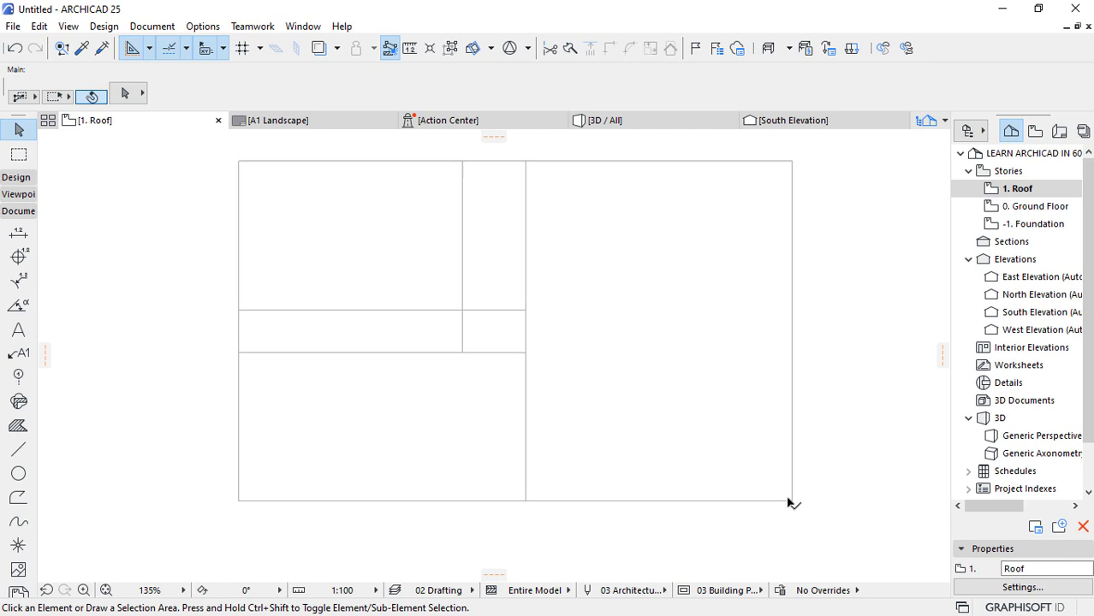
{"action": "left_click", "coordinate": [710, 500], "text": "alt"}
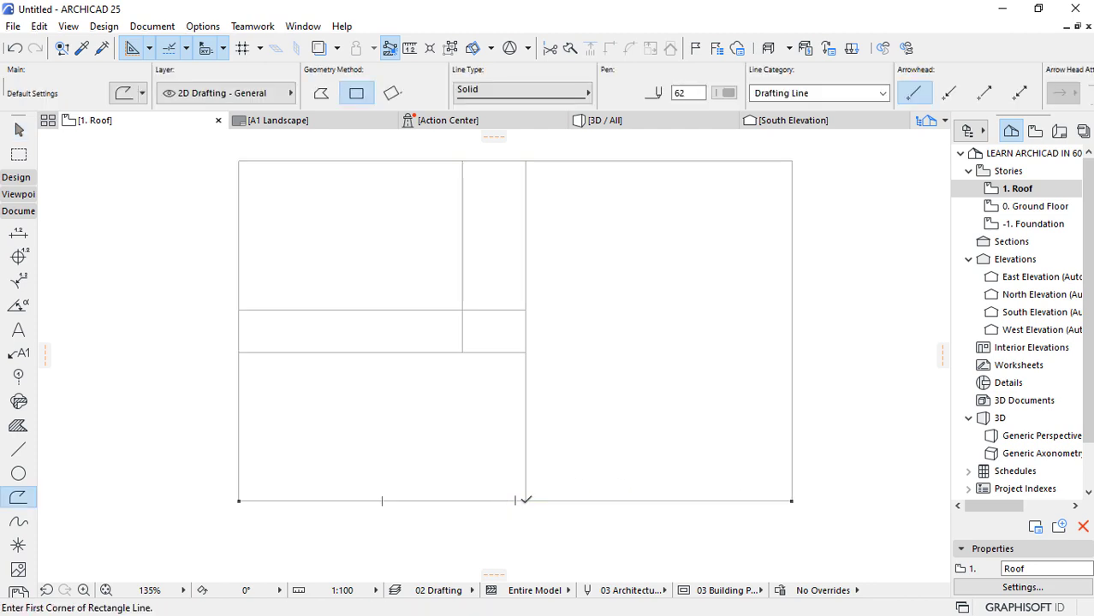
{"action": "left_click", "coordinate": [526, 501]}
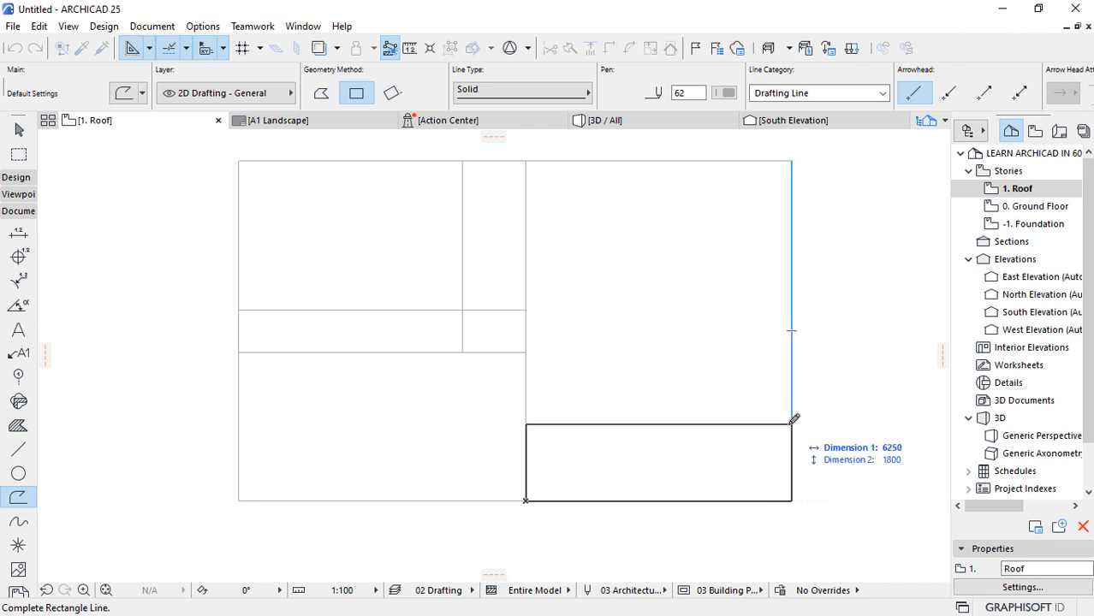
{"action": "type", "text": "6250"}
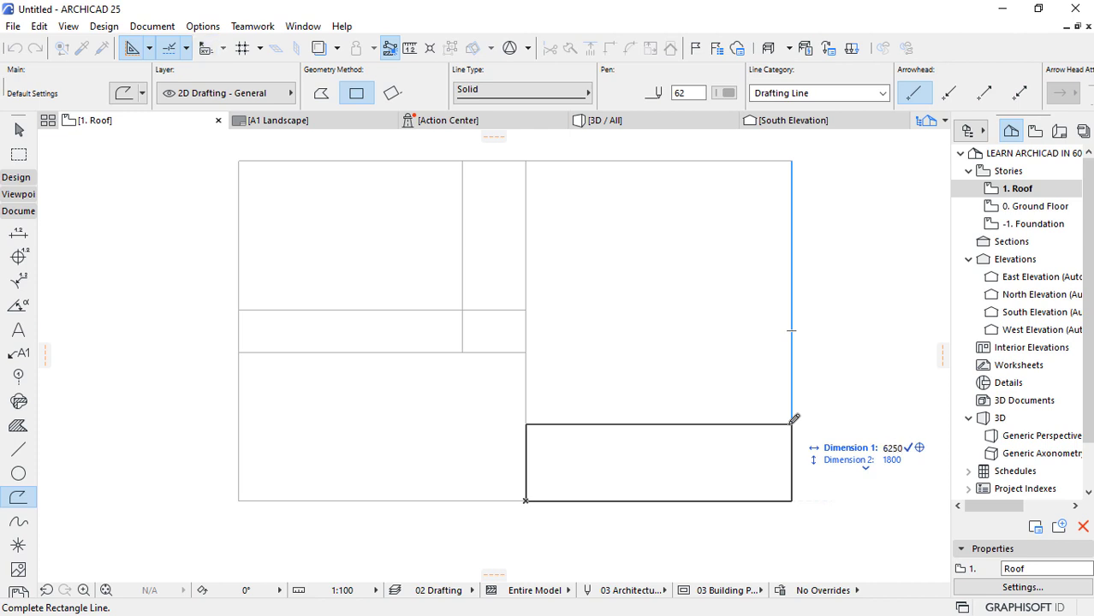
{"action": "key", "text": "Tab"}
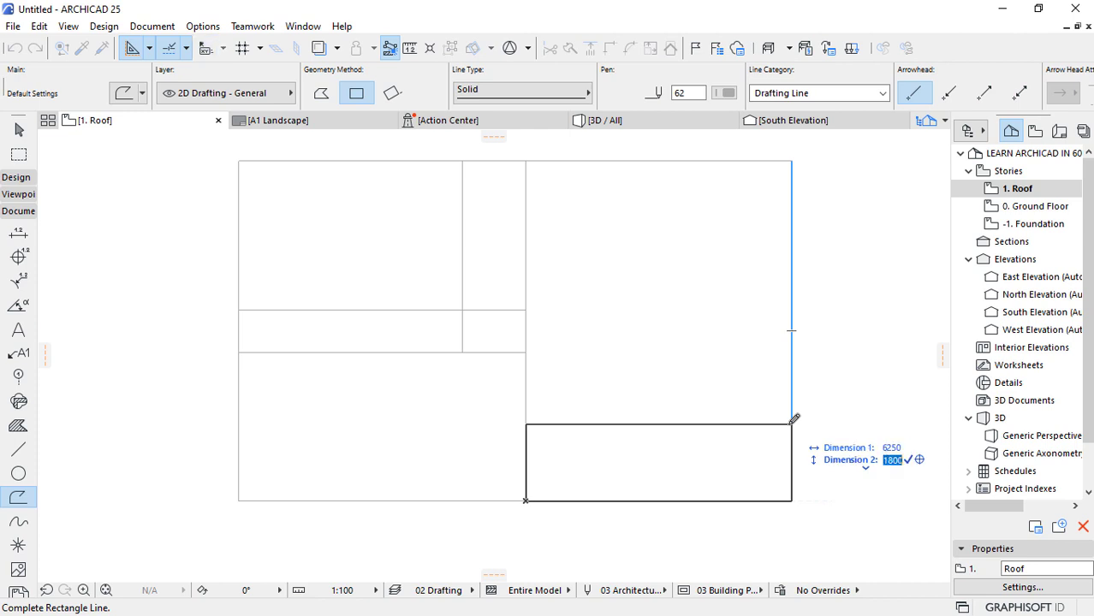
{"action": "type", "text": "1500"}
{"action": "key", "text": "Return"}
{"action": "key", "text": "Escape"}
{"action": "scroll", "coordinate": [716, 469], "scroll_direction": "down", "scroll_amount": 3}
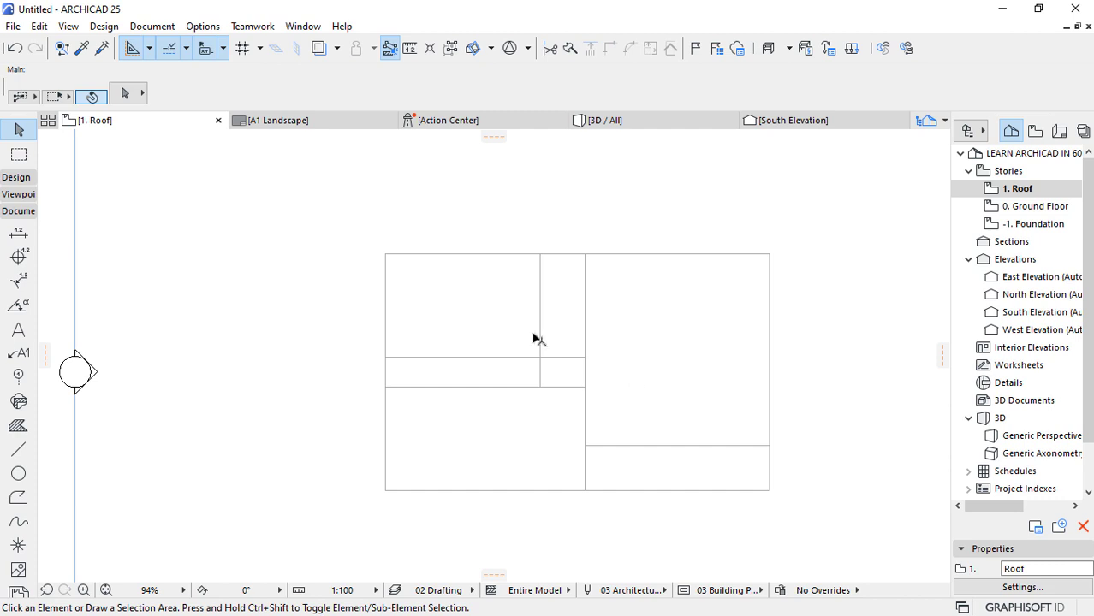
Create a composite structure named "300 MM BRICK WALL" as a duplicate of Concrete Floor Insulated with Parquet.
{"action": "left_click", "coordinate": [203, 29]}
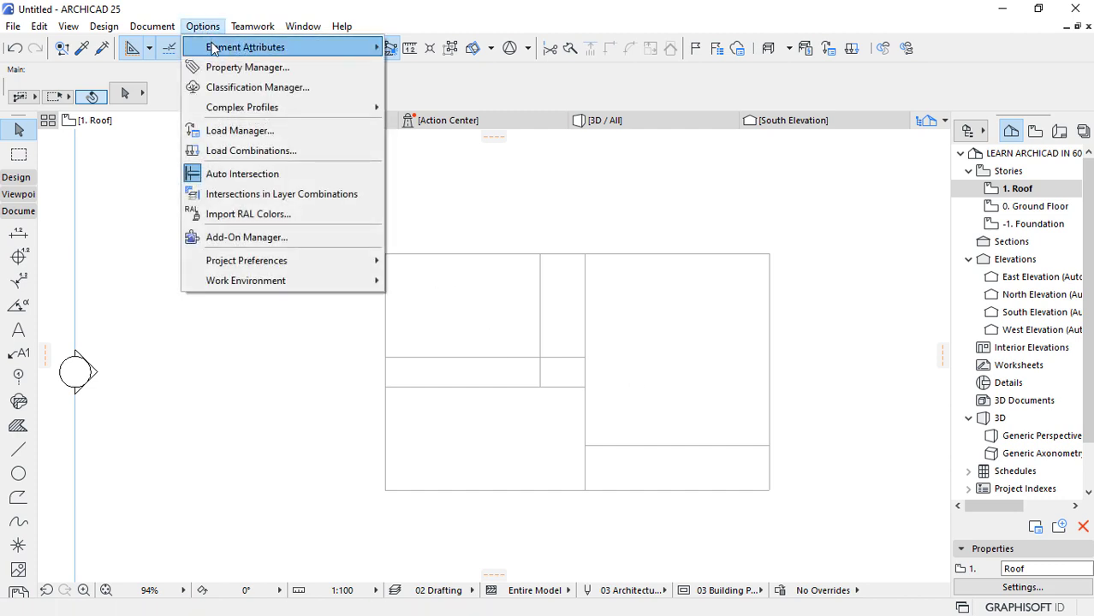
{"action": "mouse_move", "coordinate": [229, 46]}
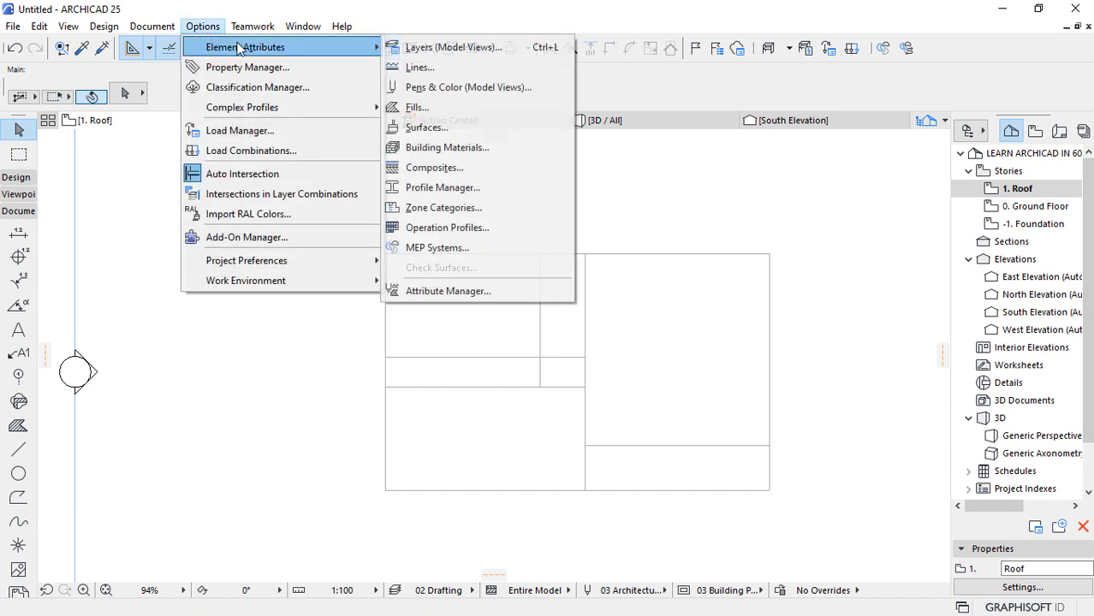
{"action": "left_click", "coordinate": [437, 170]}
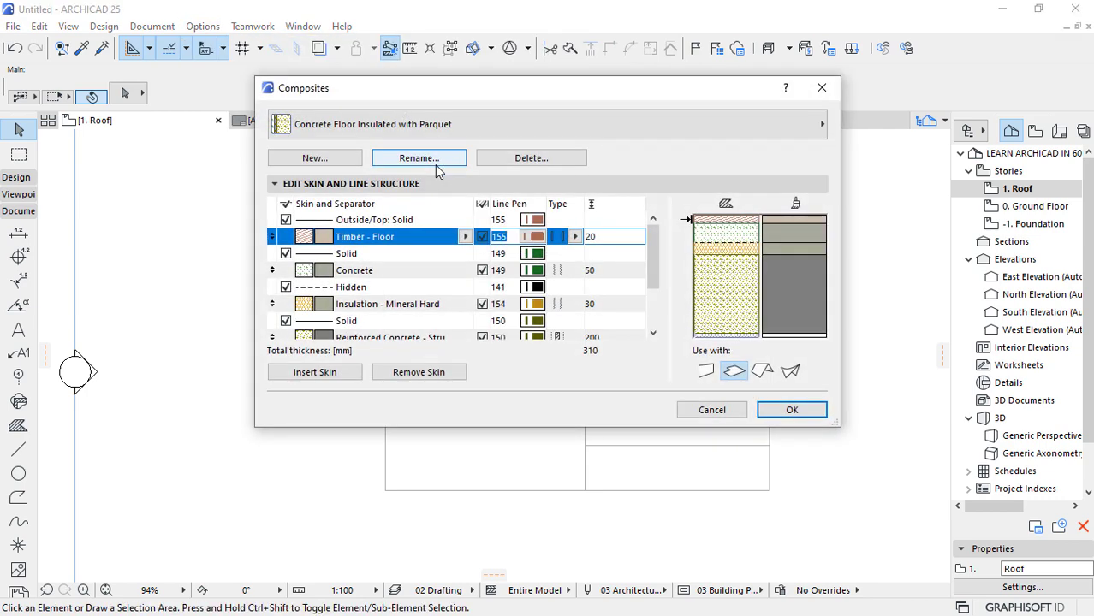
{"action": "left_click", "coordinate": [669, 131]}
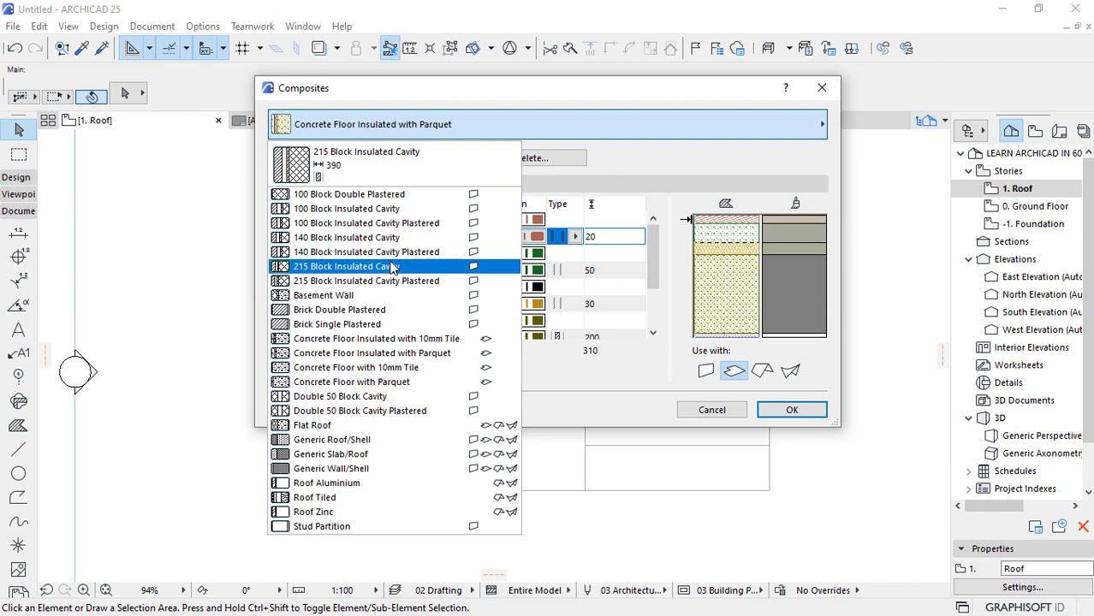
{"action": "left_click", "coordinate": [597, 391]}
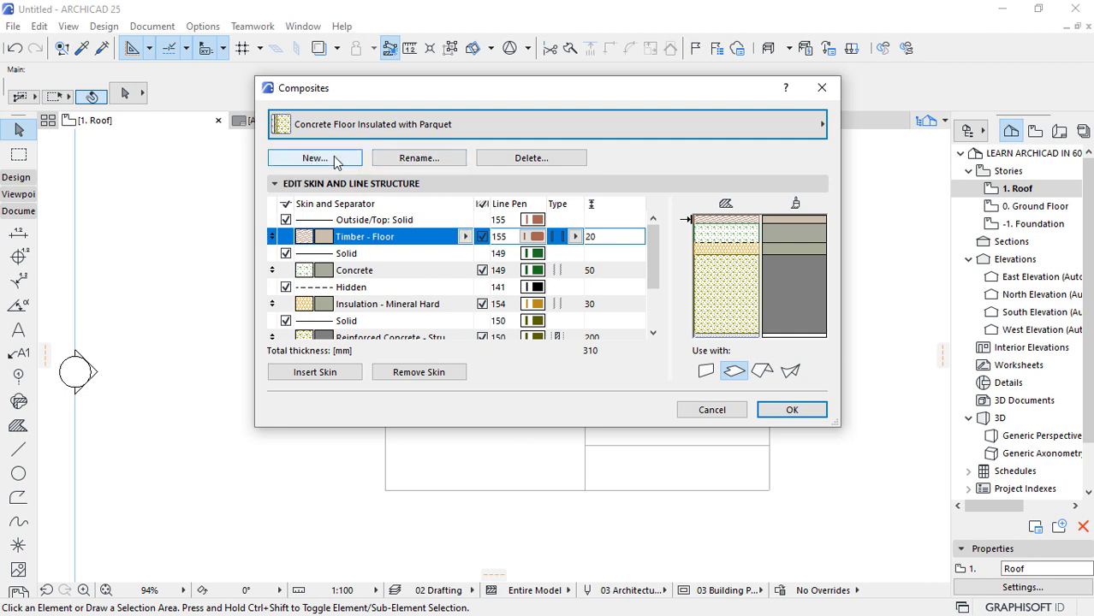
{"action": "left_click", "coordinate": [300, 161]}
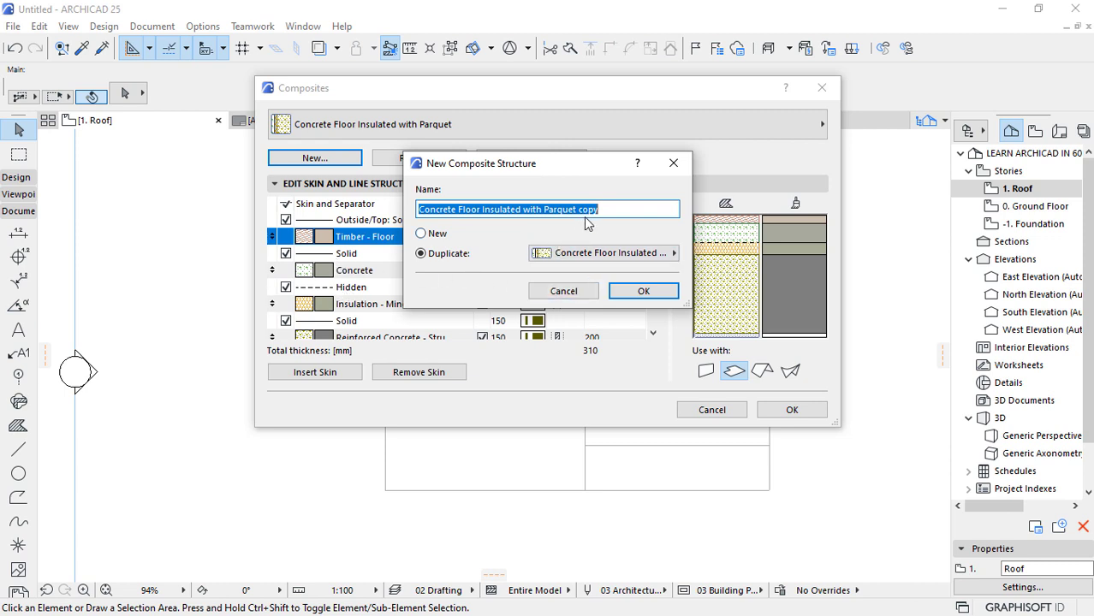
{"action": "type", "text": "300"}
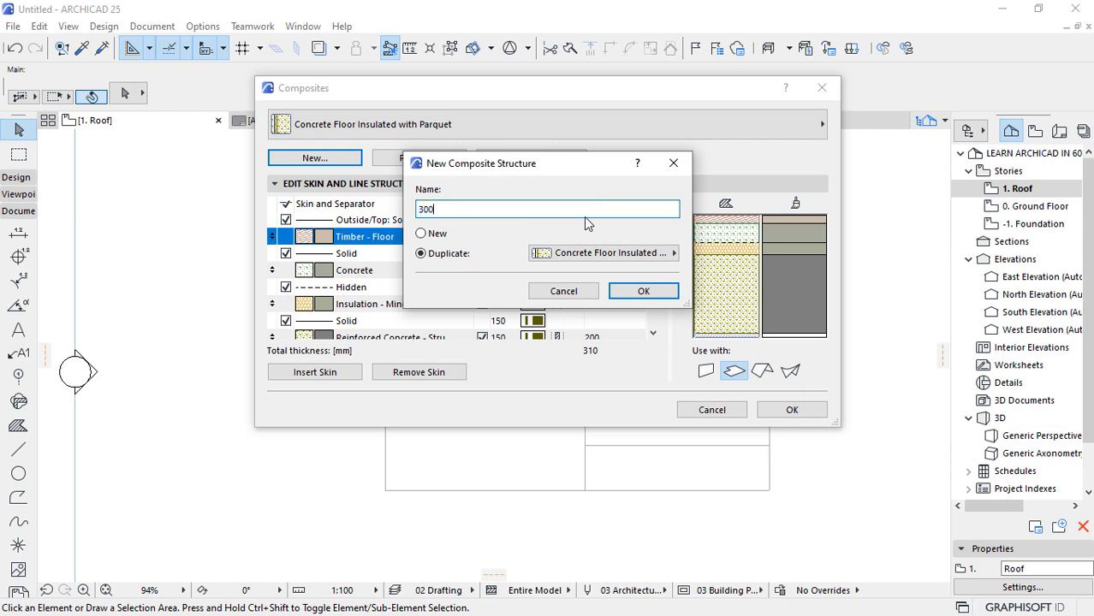
{"action": "type", "text": " MM BRICK WALL"}
{"action": "left_click", "coordinate": [650, 291]}
Remove the Reinforced Concrete and Insulation - Mineral Hard skins from the 300 MM BRICK WALL composite.
{"action": "scroll", "coordinate": [432, 264], "scroll_direction": "down", "scroll_amount": 2}
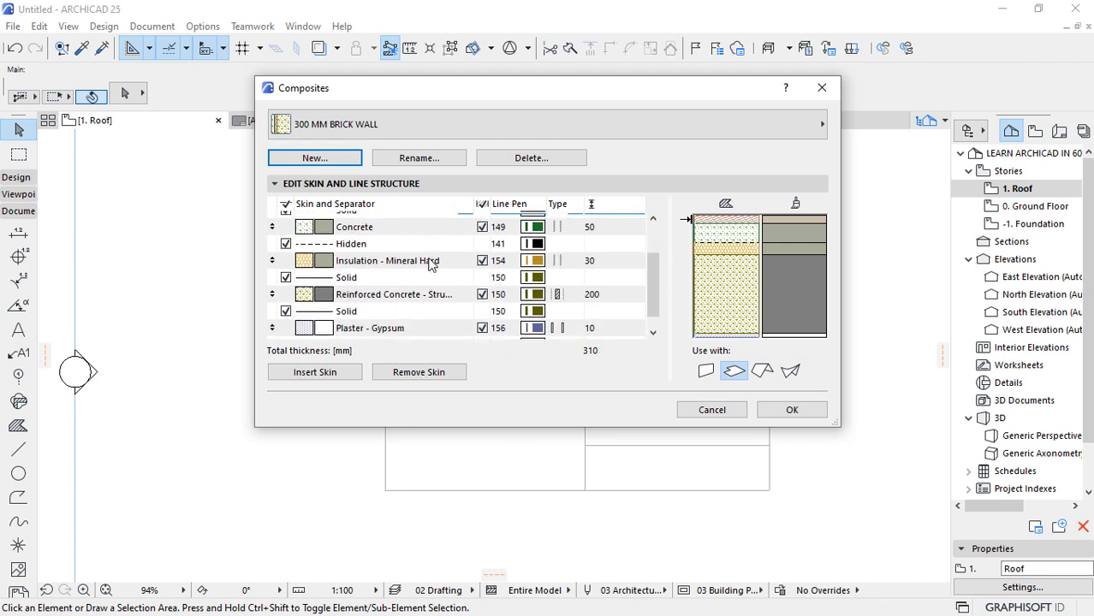
{"action": "scroll", "coordinate": [432, 264], "scroll_direction": "up", "scroll_amount": 3}
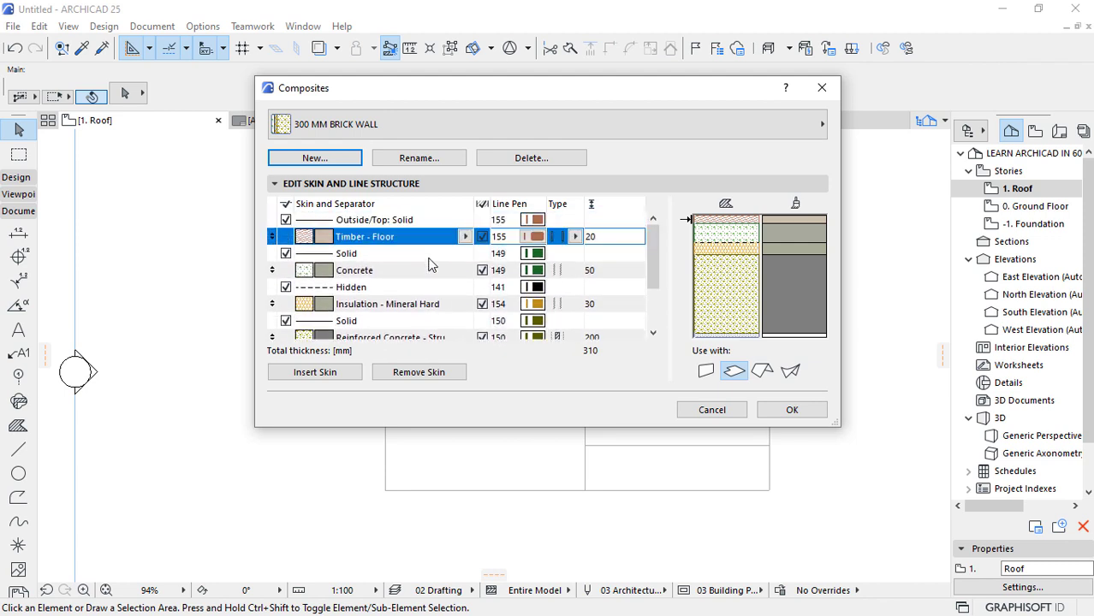
{"action": "scroll", "coordinate": [431, 265], "scroll_direction": "down", "scroll_amount": 3}
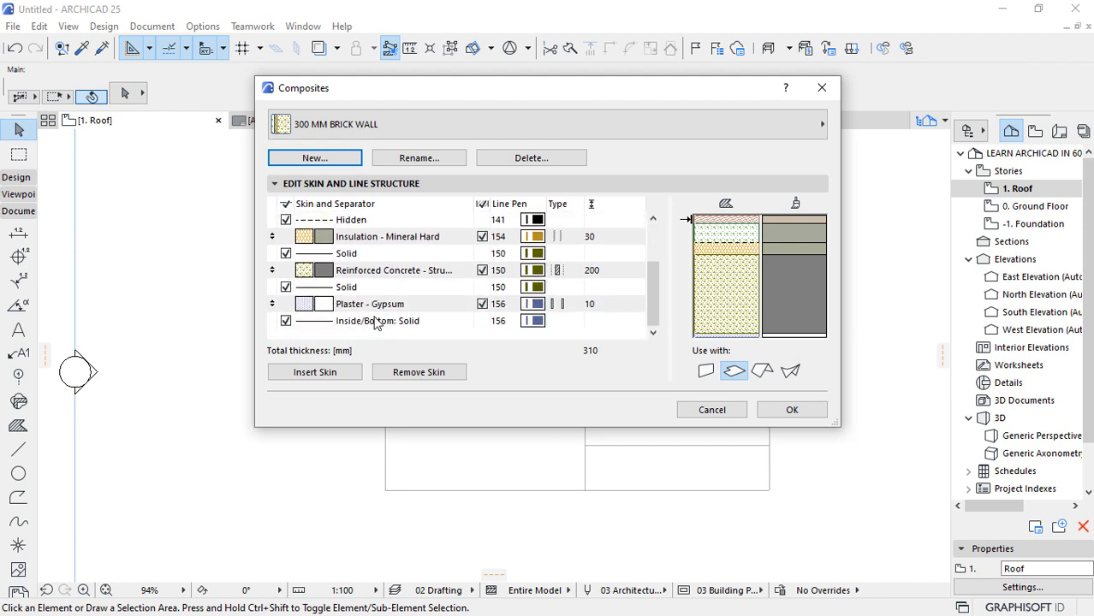
{"action": "left_click", "coordinate": [381, 304]}
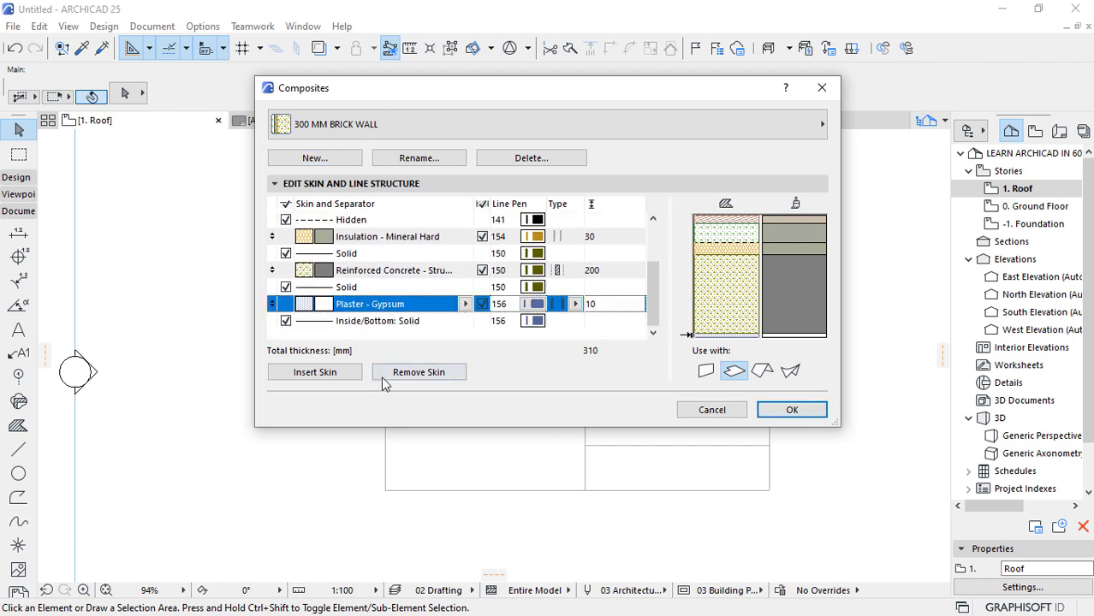
{"action": "left_click", "coordinate": [381, 270]}
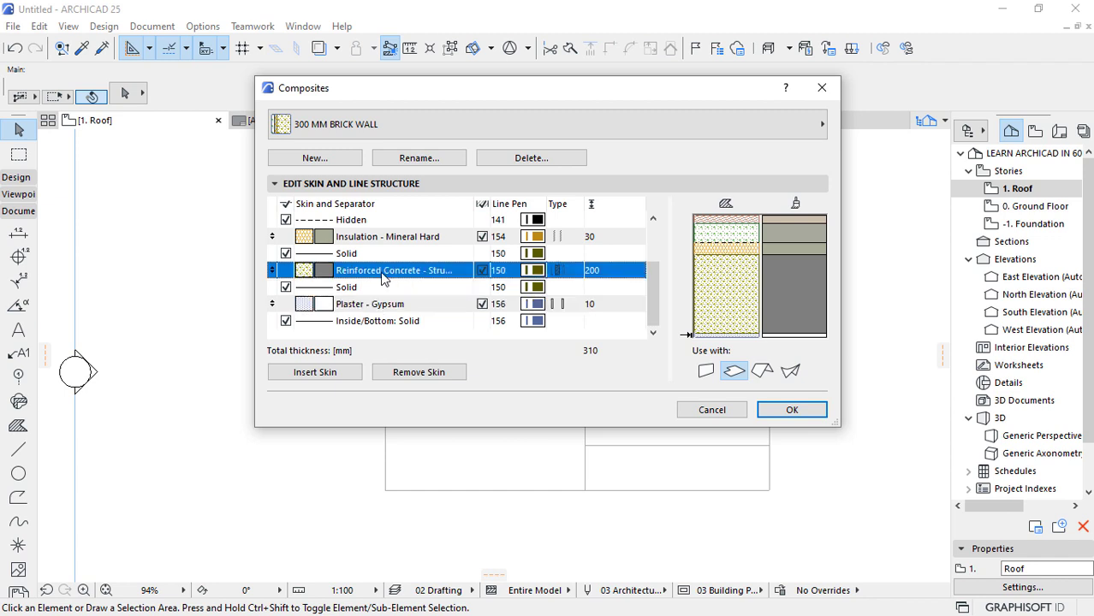
{"action": "left_click", "coordinate": [406, 369]}
{"action": "left_click", "coordinate": [387, 272]}
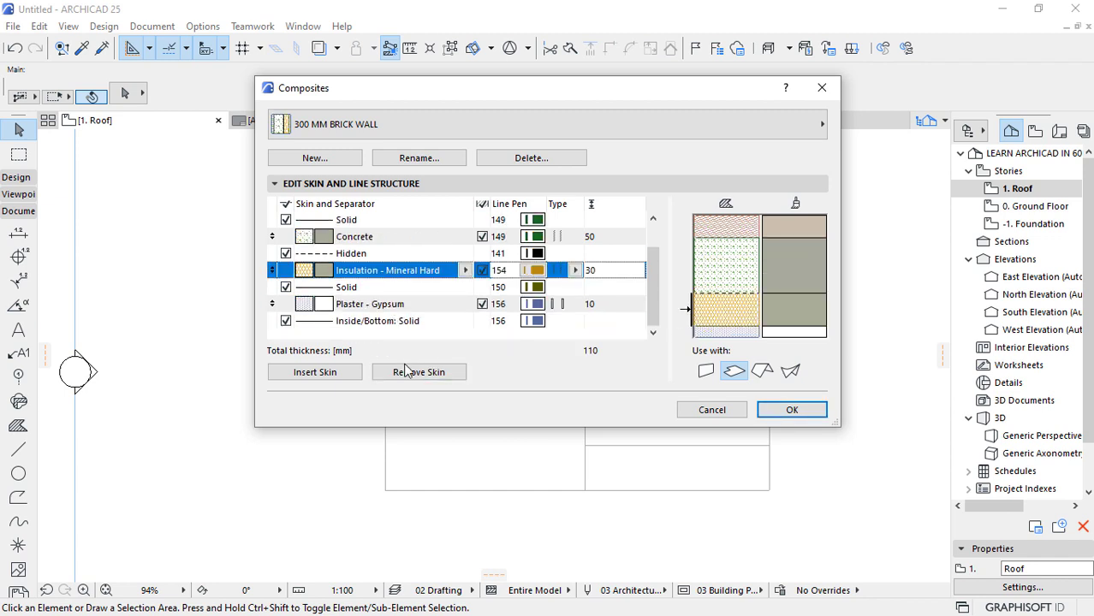
{"action": "left_click", "coordinate": [407, 370]}
Change the Concrete skin's building material to Brick - Finish.
{"action": "left_click", "coordinate": [361, 273]}
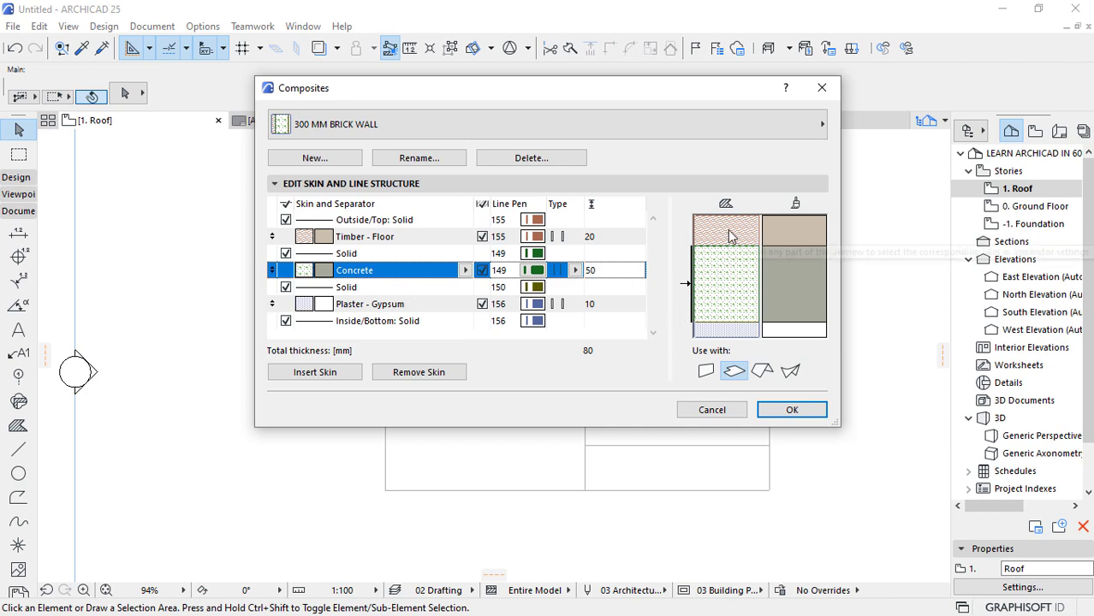
{"action": "left_click", "coordinate": [466, 270]}
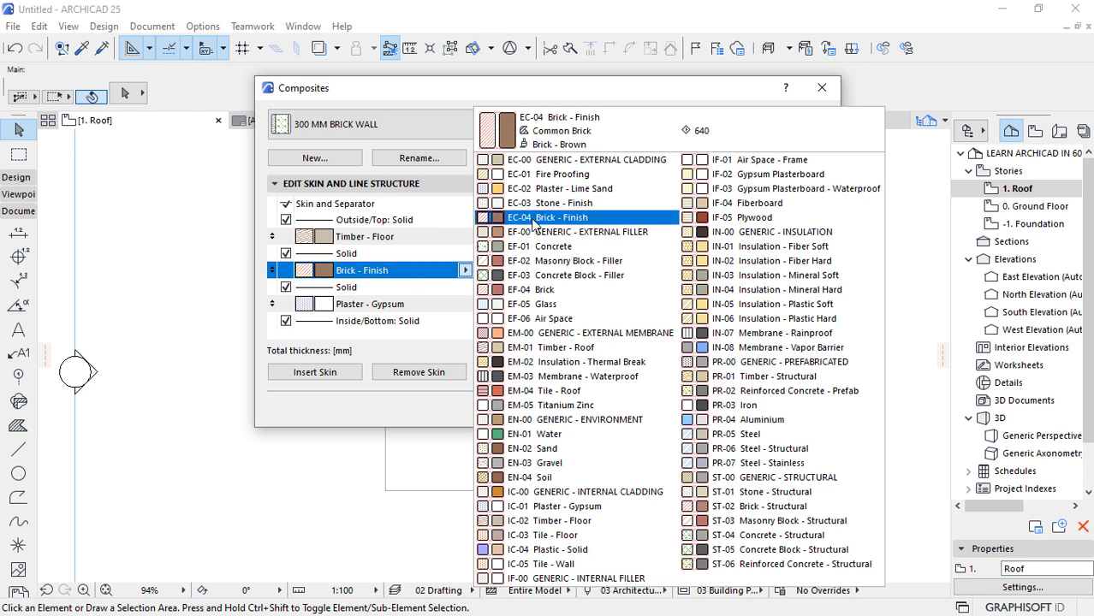
{"action": "left_click", "coordinate": [535, 220]}
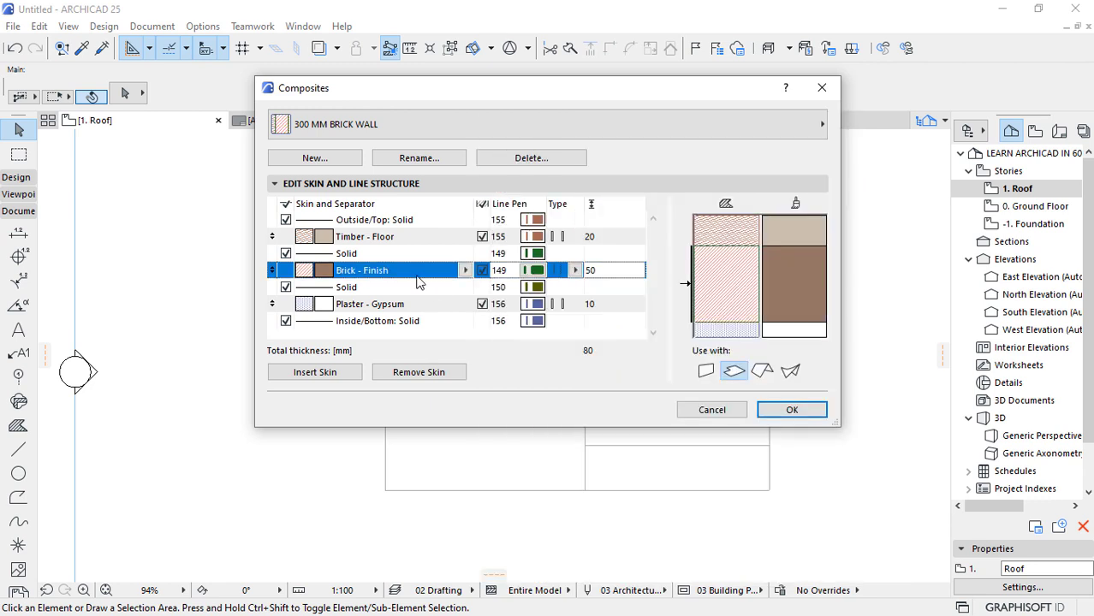
Change the Timber - Floor skin's building material to Gypsum Plasterboard.
{"action": "left_click", "coordinate": [397, 239]}
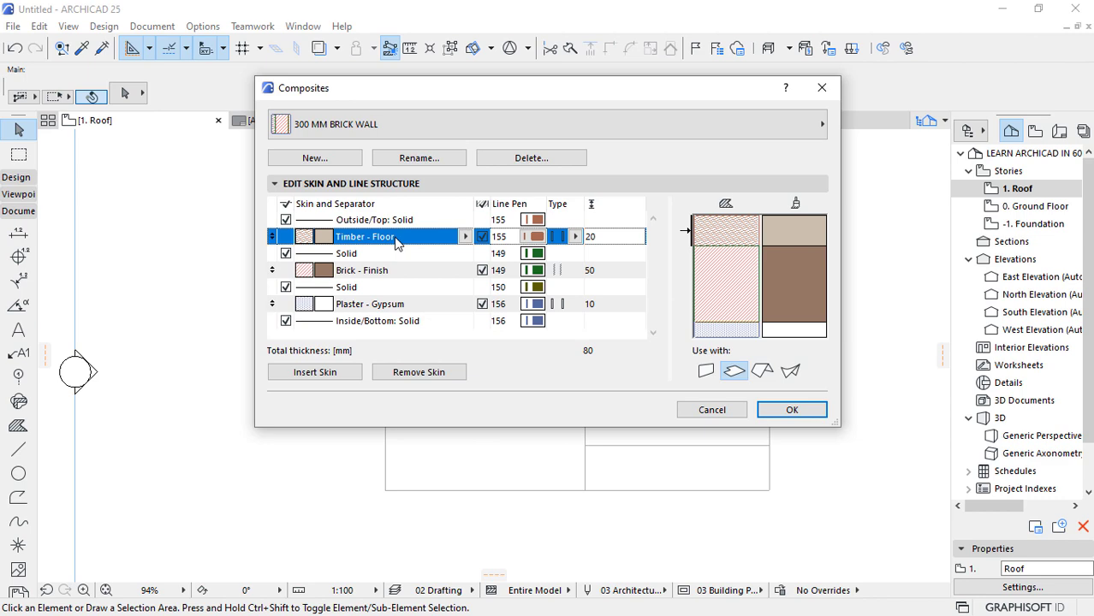
{"action": "left_click", "coordinate": [464, 237]}
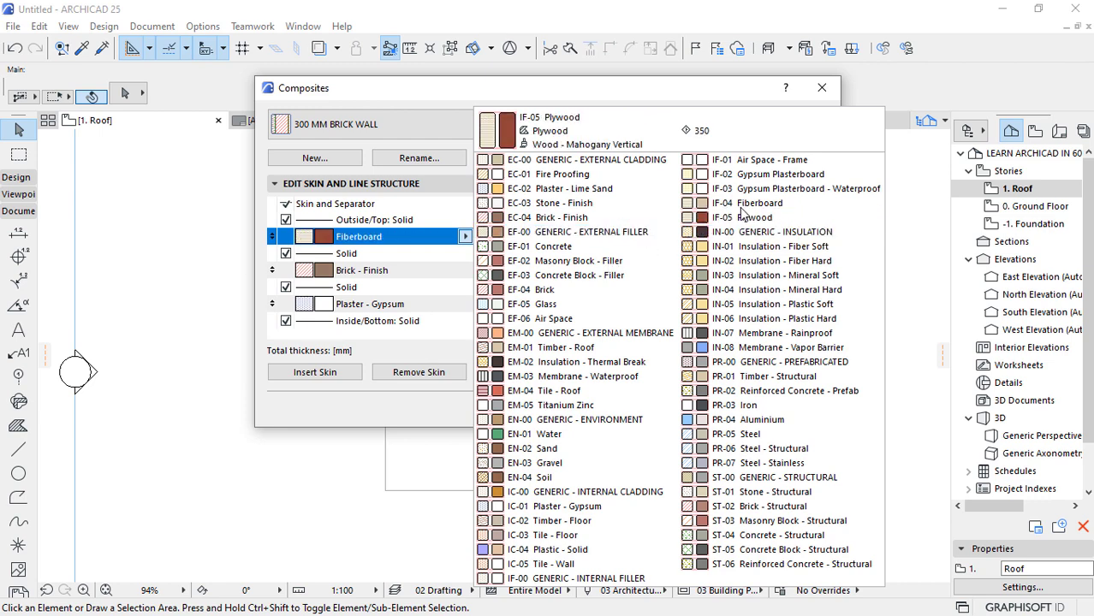
{"action": "left_click", "coordinate": [757, 174]}
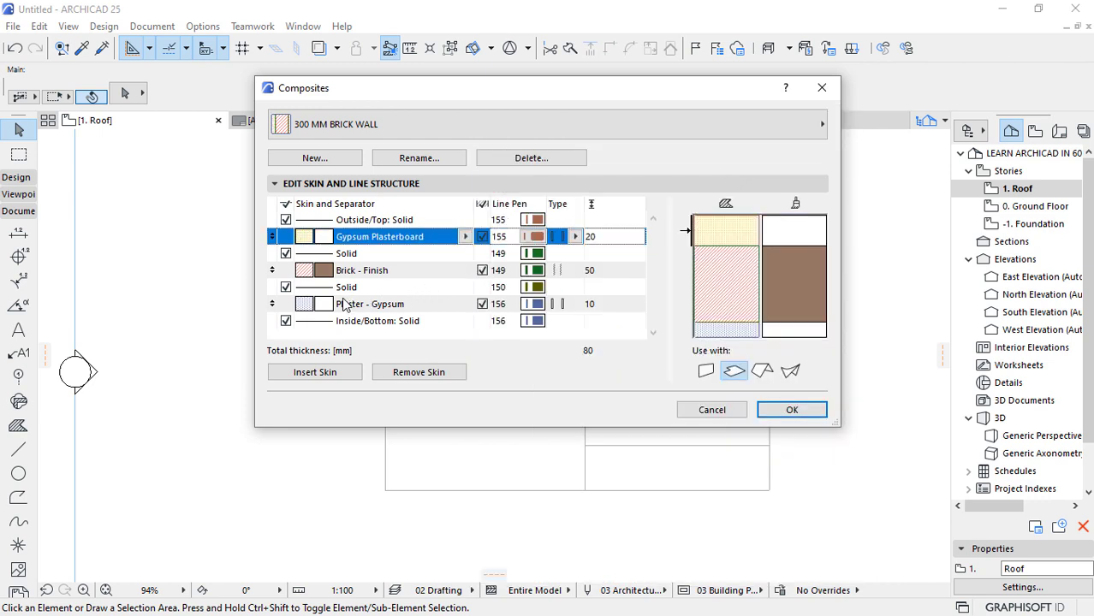
Set the outermost skin's building material to Plaster - Gypsum to match the innermost skin.
{"action": "left_click", "coordinate": [379, 306]}
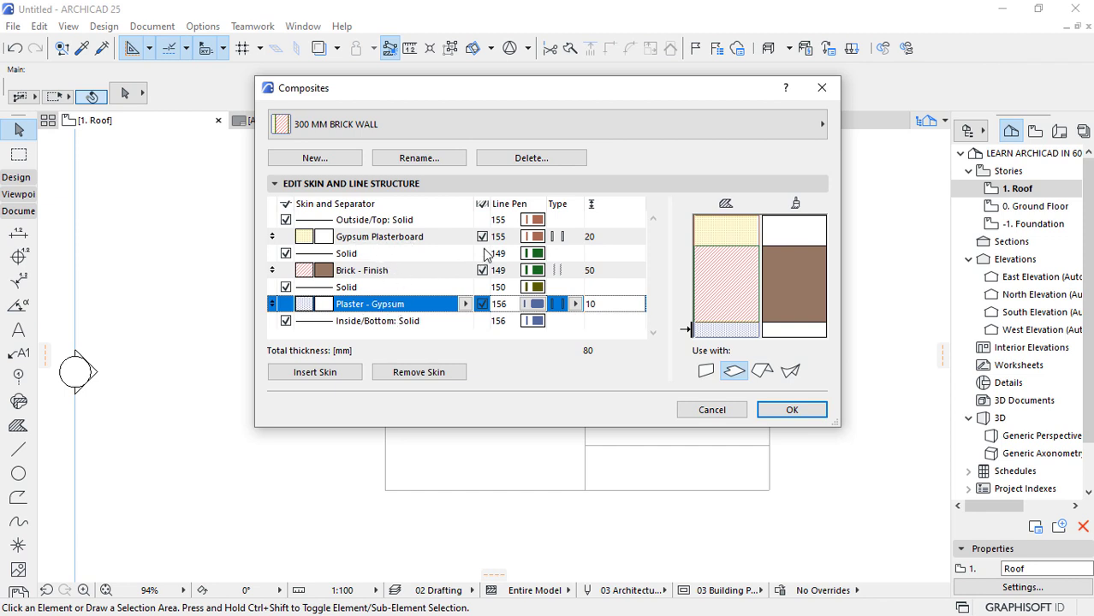
{"action": "left_click", "coordinate": [439, 237]}
{"action": "left_click", "coordinate": [465, 236]}
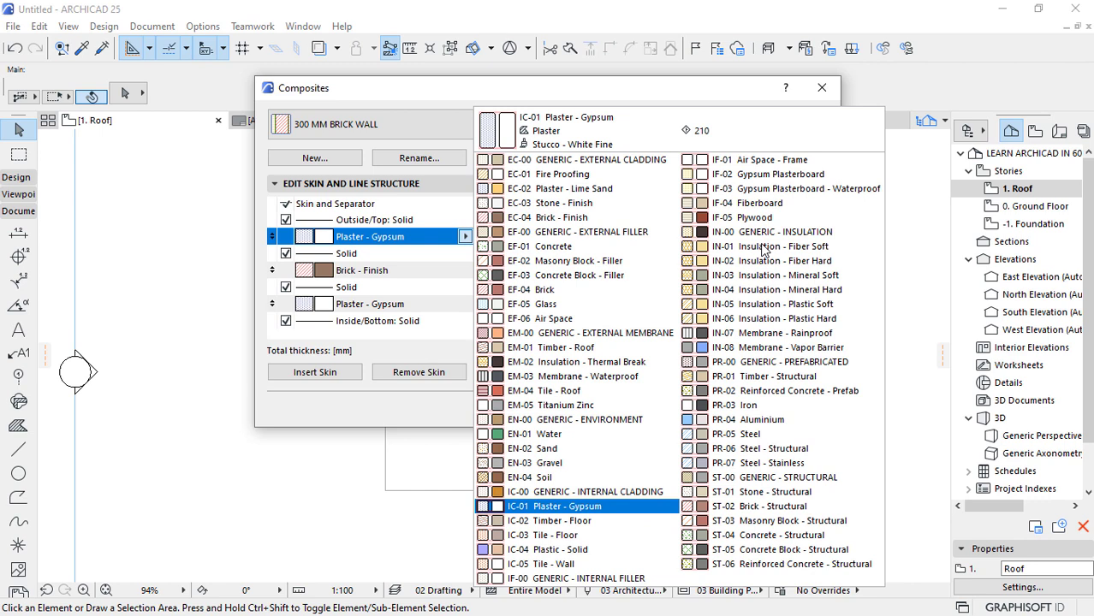
{"action": "left_click", "coordinate": [554, 506]}
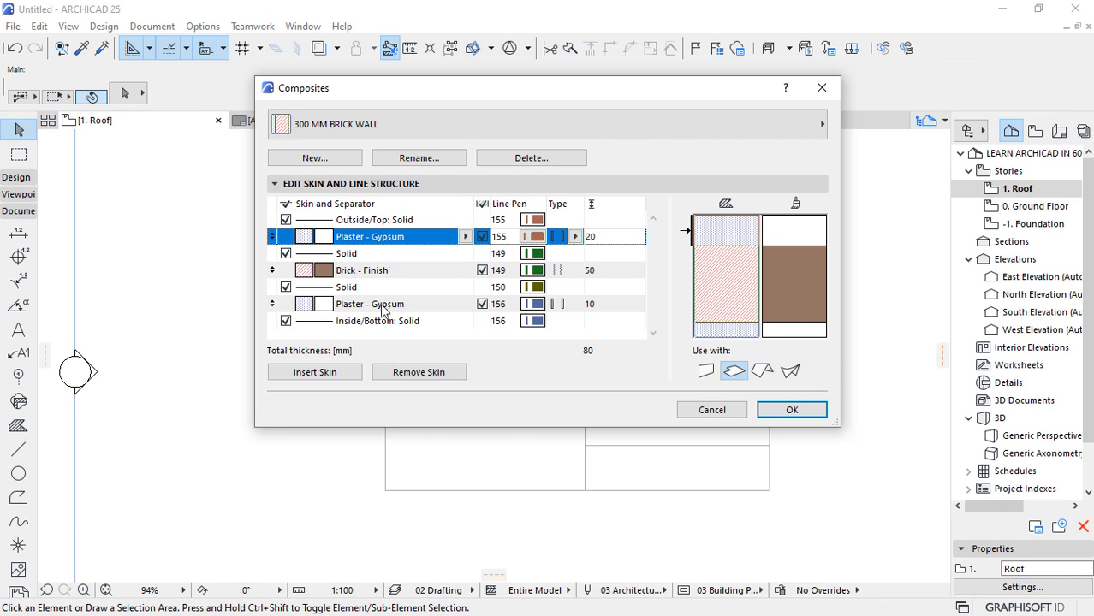
Insert a second Brick - Finish skin next to the existing one in the 300 MM BRICK WALL composite.
{"action": "left_click", "coordinate": [382, 307]}
{"action": "left_click", "coordinate": [369, 272]}
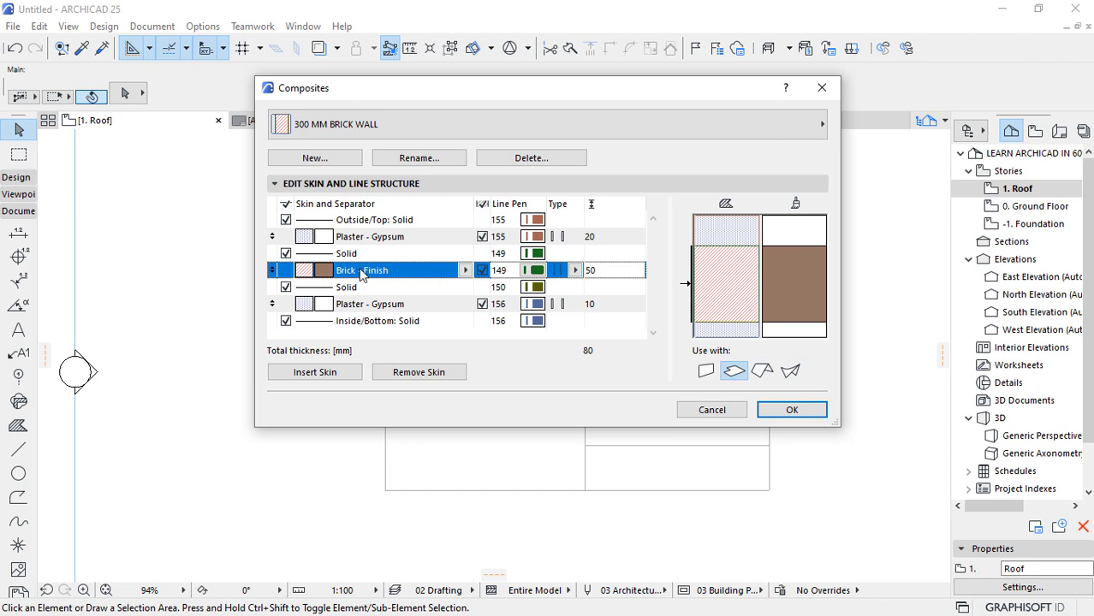
{"action": "left_click", "coordinate": [315, 372]}
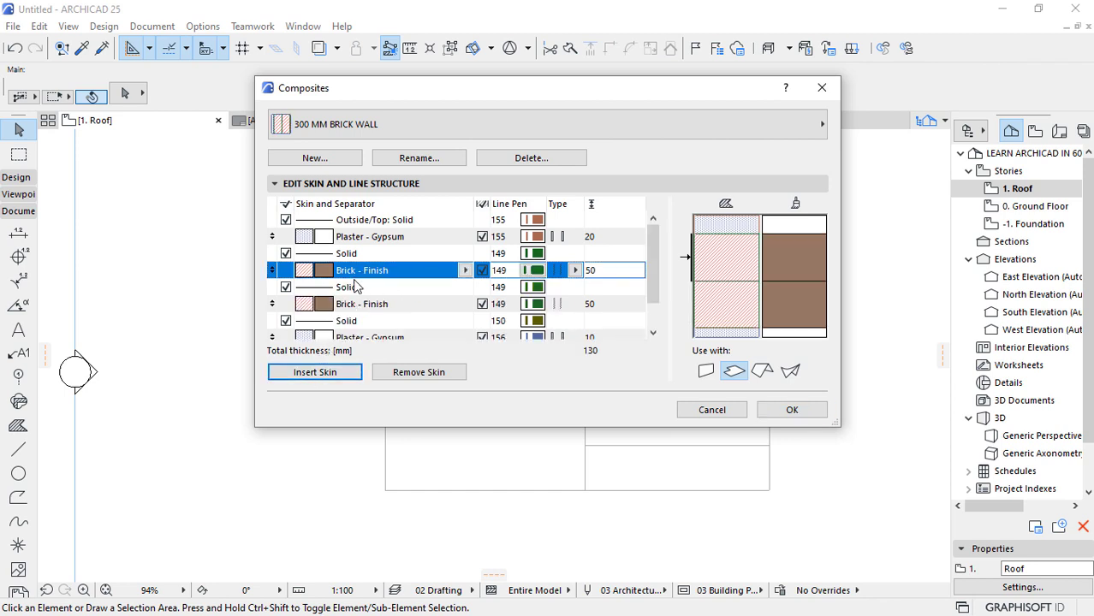
{"action": "scroll", "coordinate": [355, 288], "scroll_direction": "down", "scroll_amount": 2}
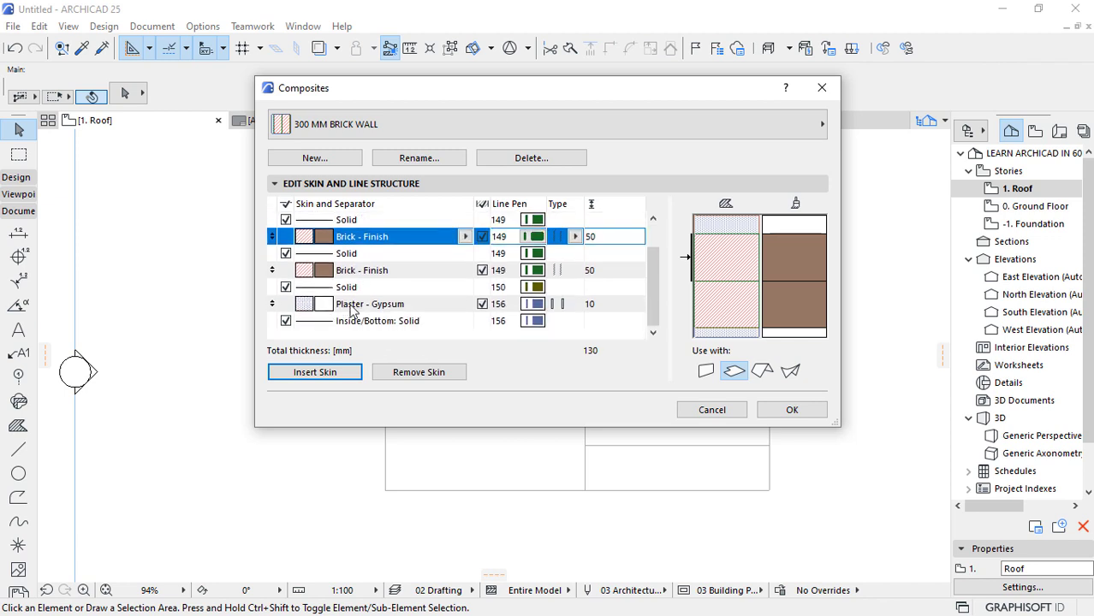
{"action": "left_click", "coordinate": [350, 306]}
{"action": "left_click", "coordinate": [315, 373]}
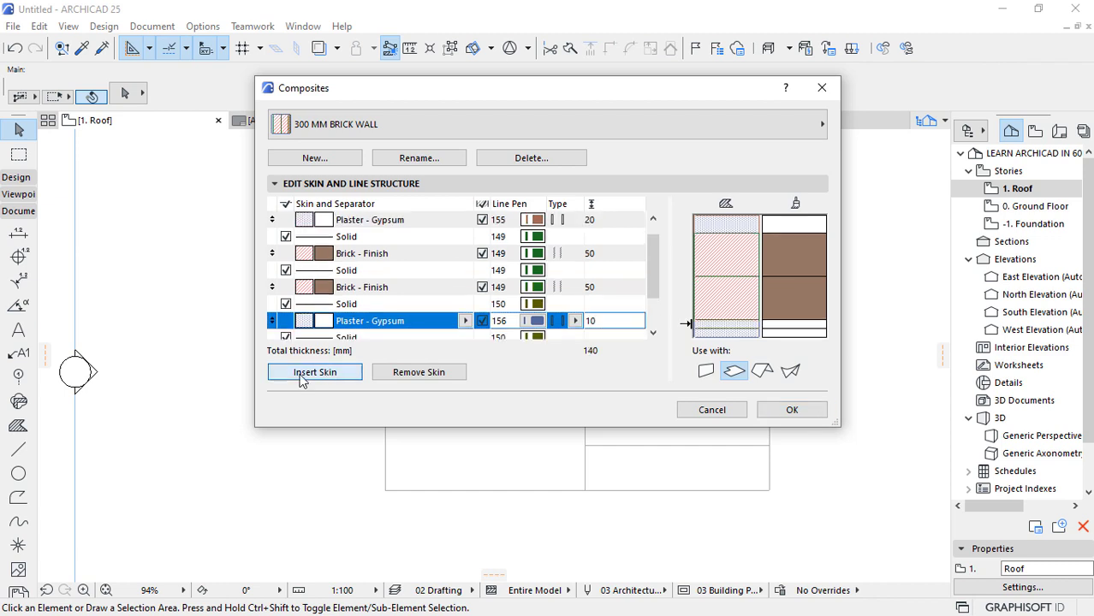
{"action": "scroll", "coordinate": [359, 317], "scroll_direction": "down", "scroll_amount": 3}
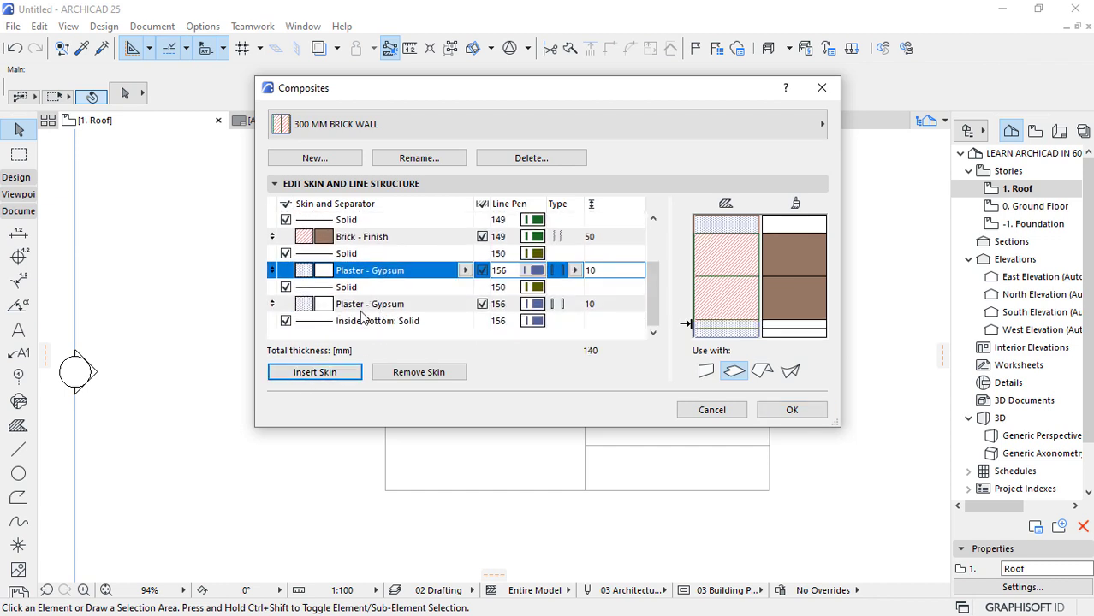
{"action": "left_click", "coordinate": [415, 372]}
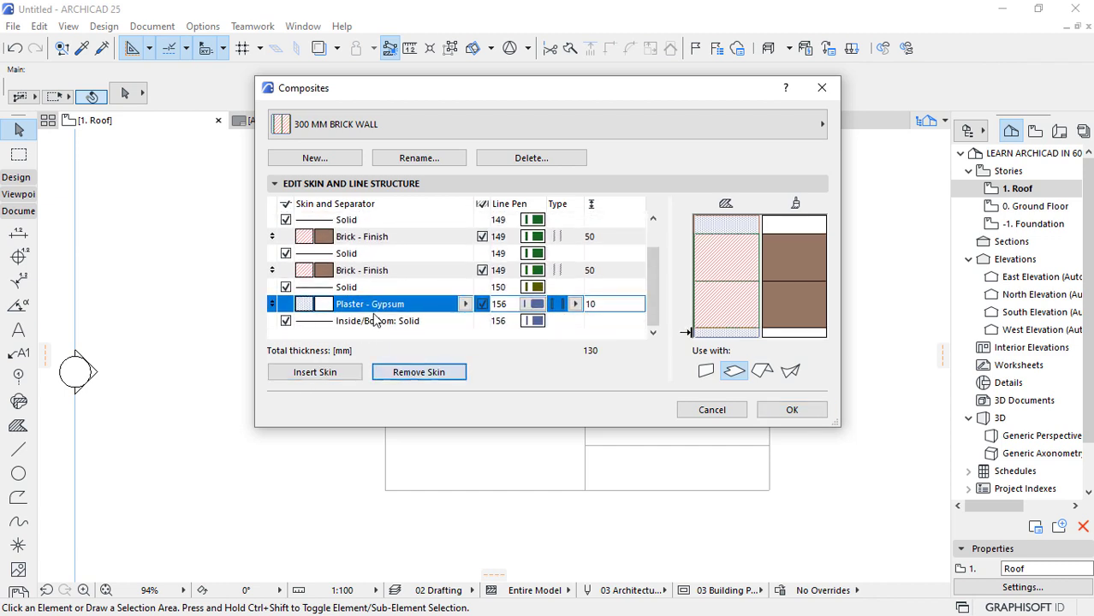
Insert another skin between the two Brick - Finish skins and set its building material to Air Space - Frame.
{"action": "left_click", "coordinate": [363, 239]}
{"action": "left_click", "coordinate": [333, 370]}
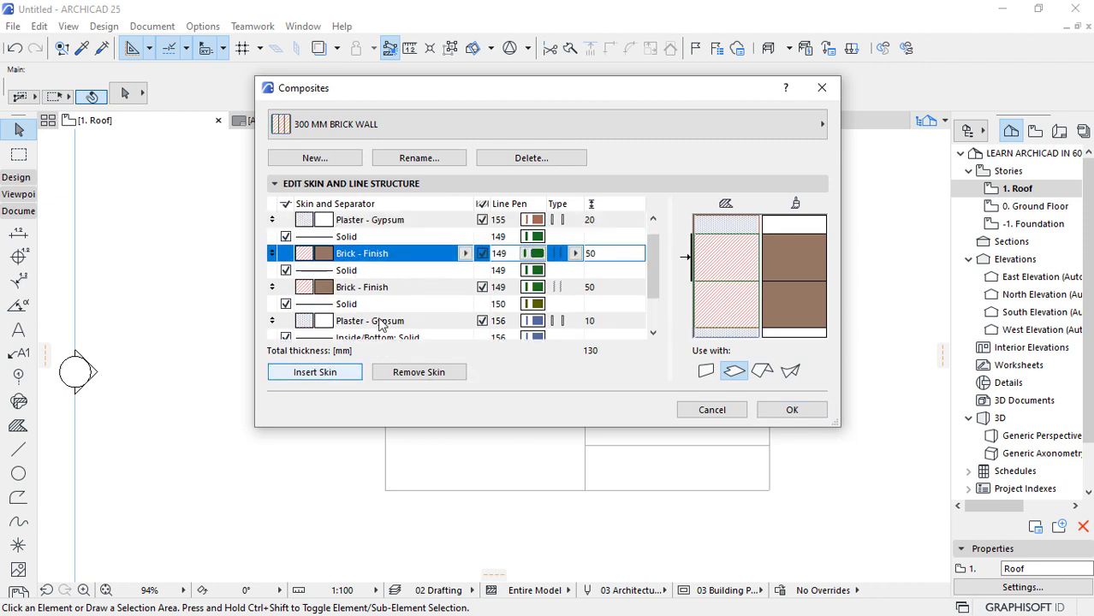
{"action": "left_click", "coordinate": [380, 291]}
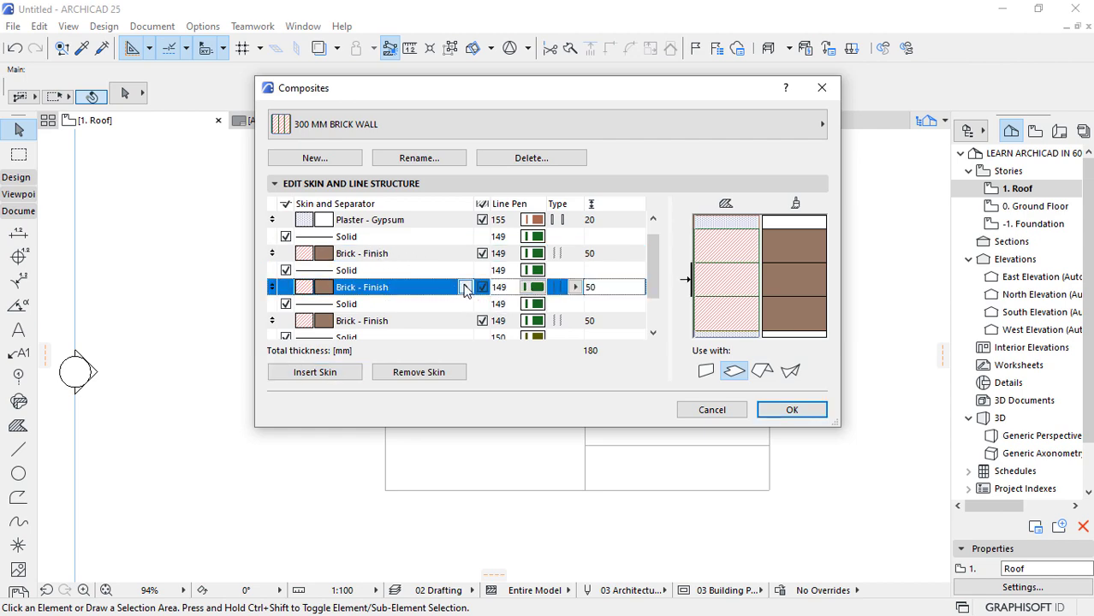
{"action": "left_click", "coordinate": [385, 288]}
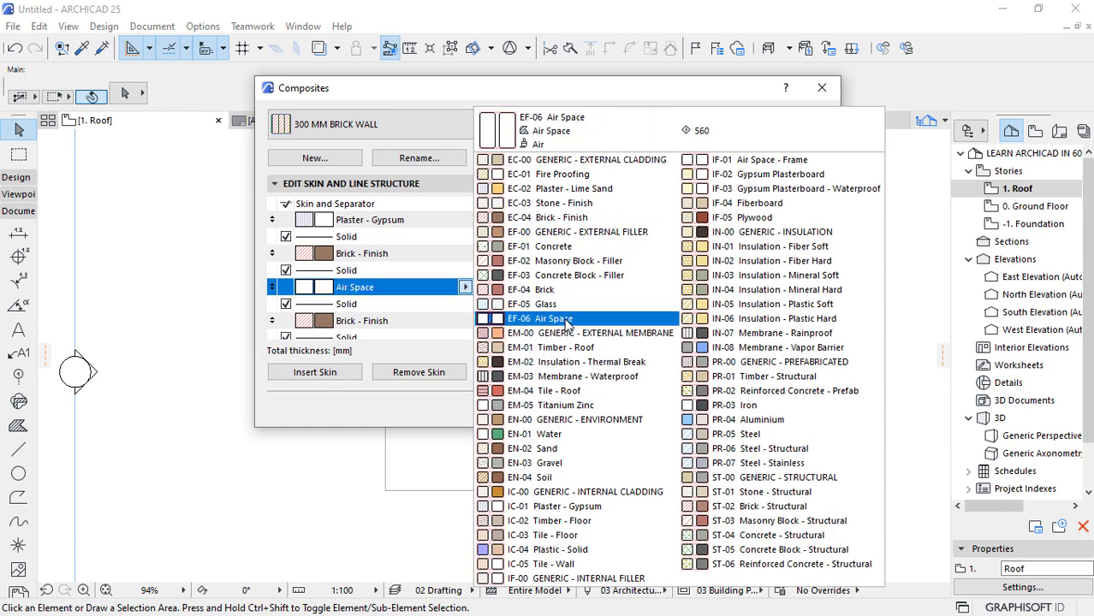
{"action": "left_click", "coordinate": [775, 160]}
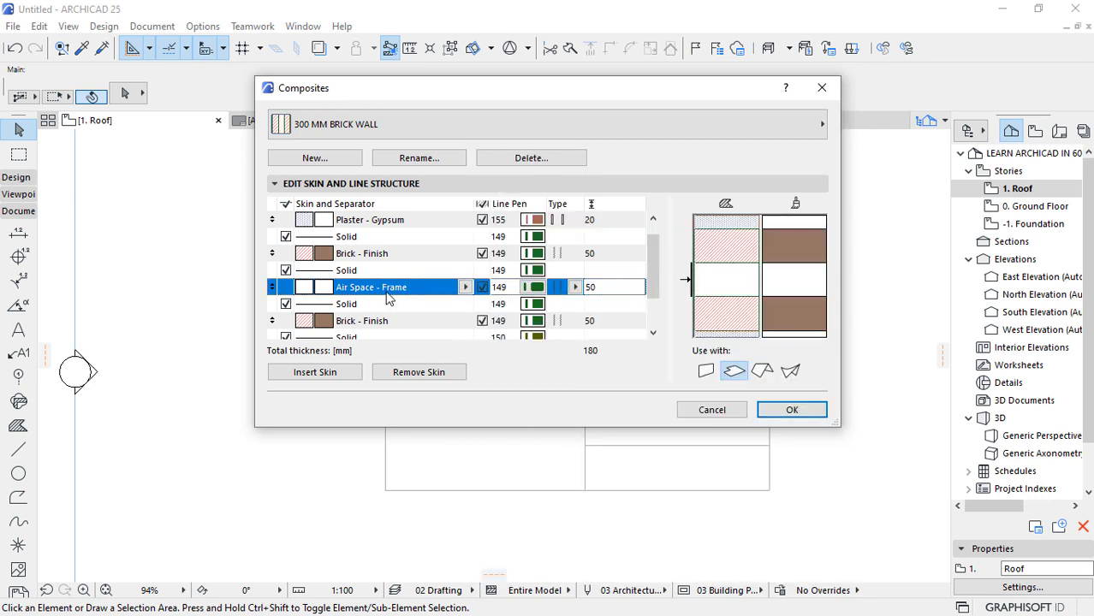
Set the thickness of the inner Brick - Finish skin to 120 mm.
{"action": "scroll", "coordinate": [394, 295], "scroll_direction": "down", "scroll_amount": 2}
{"action": "scroll", "coordinate": [436, 292], "scroll_direction": "up", "scroll_amount": 2}
{"action": "left_click_drag", "start_coordinate": [651, 268], "coordinate": [650, 245]}
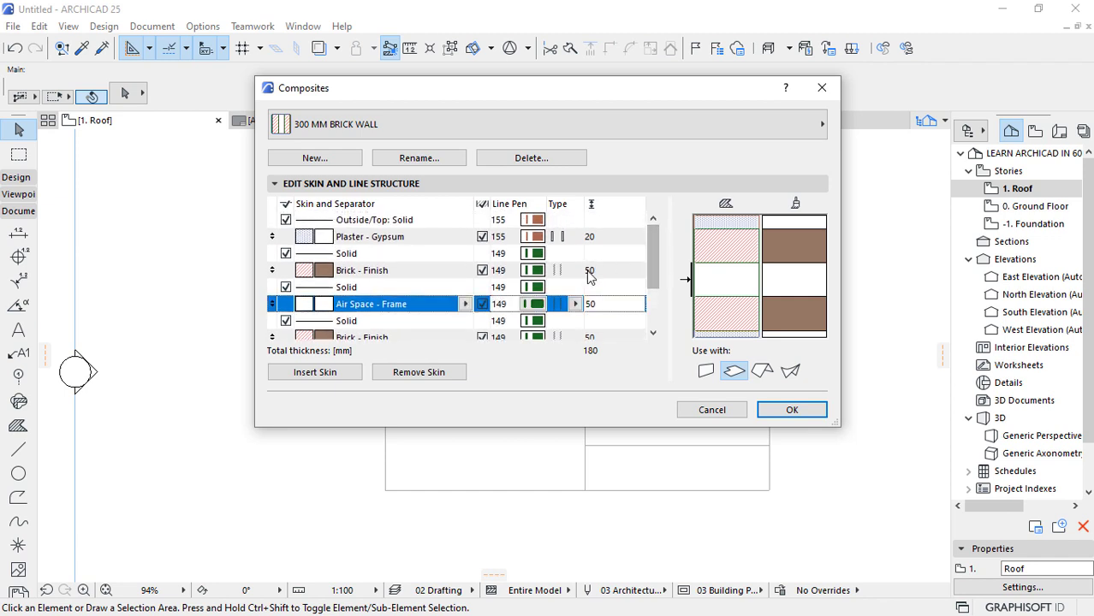
{"action": "left_click", "coordinate": [551, 270]}
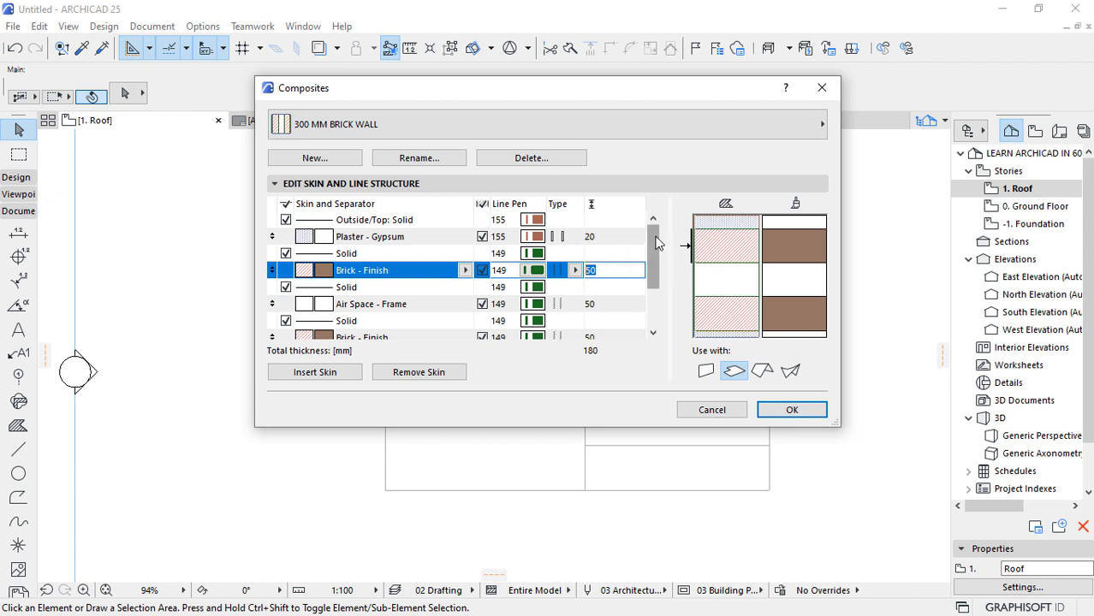
{"action": "scroll", "coordinate": [657, 244], "scroll_direction": "down", "scroll_amount": 3}
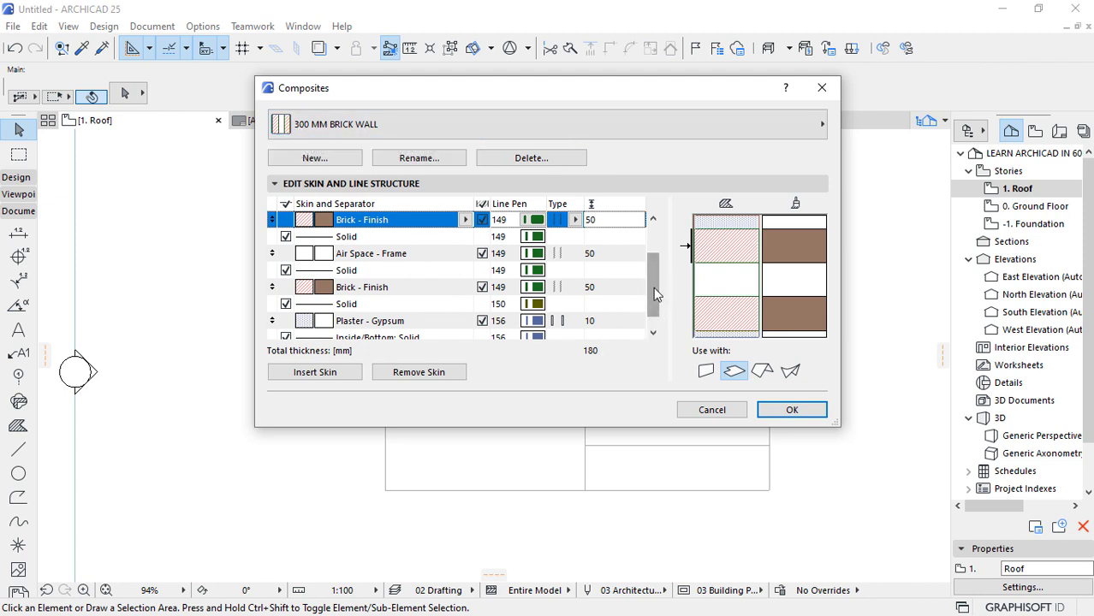
{"action": "left_click", "coordinate": [596, 288]}
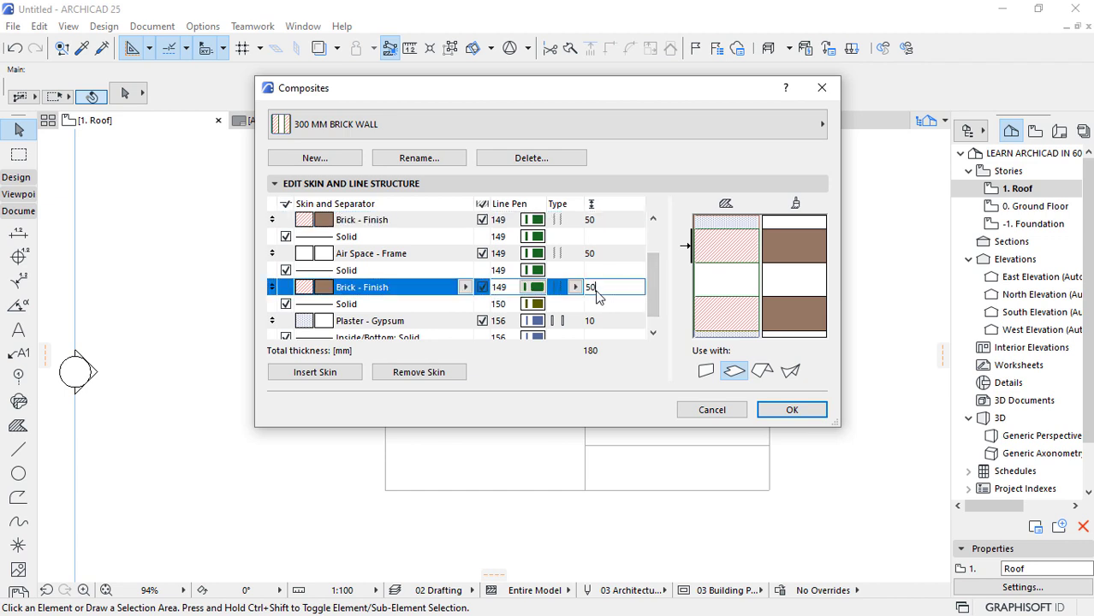
{"action": "double_click", "coordinate": [596, 288]}
{"action": "key", "text": "Return"}
Set the thickness of the outer Brick - Finish skin to 120 mm.
{"action": "left_click", "coordinate": [585, 220]}
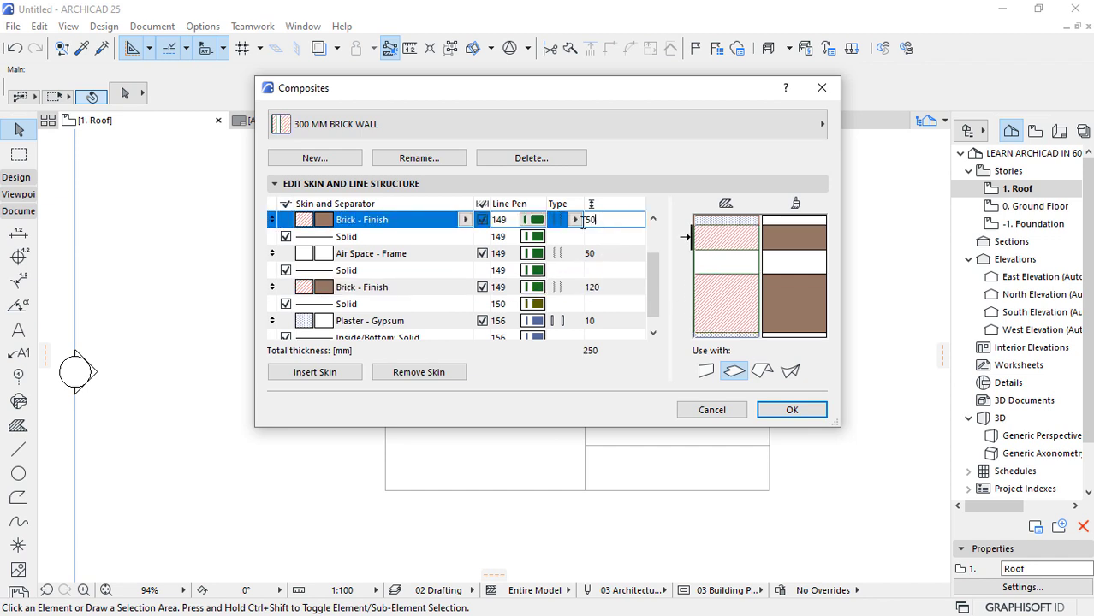
{"action": "double_click", "coordinate": [584, 220]}
{"action": "type", "text": "120"}
{"action": "left_click", "coordinate": [608, 241]}
{"action": "left_click", "coordinate": [608, 253]}
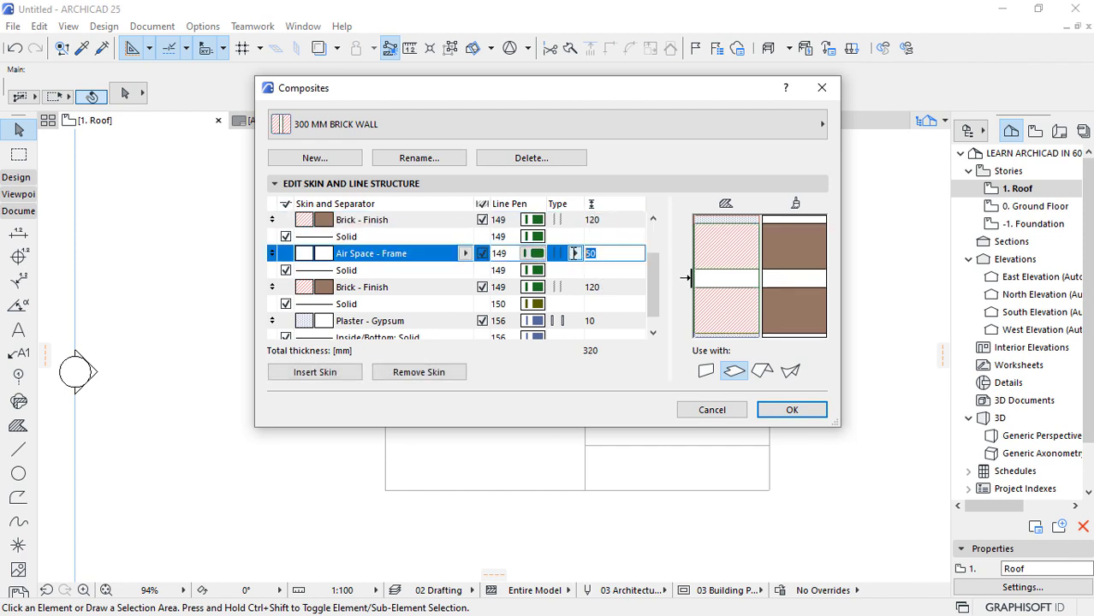
Set the thickness of both the inner and outer Plaster - Gypsum skins to 15 mm.
{"action": "left_click_drag", "start_coordinate": [659, 292], "coordinate": [659, 303]}
{"action": "left_click", "coordinate": [609, 304]}
{"action": "double_click", "coordinate": [611, 306]}
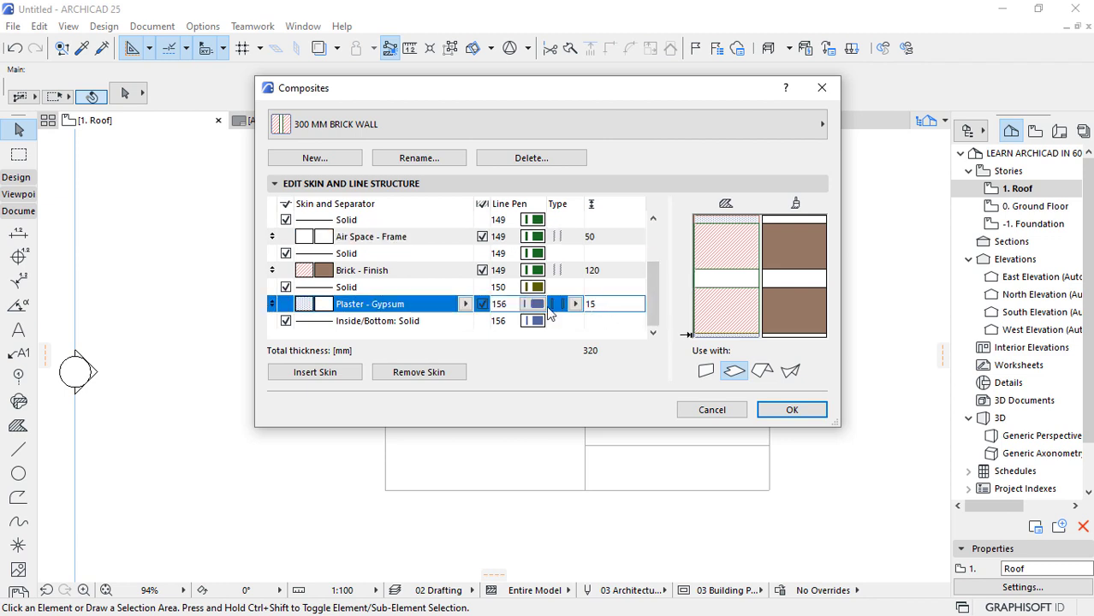
{"action": "type", "text": "15"}
{"action": "left_click_drag", "start_coordinate": [653, 288], "coordinate": [653, 250]}
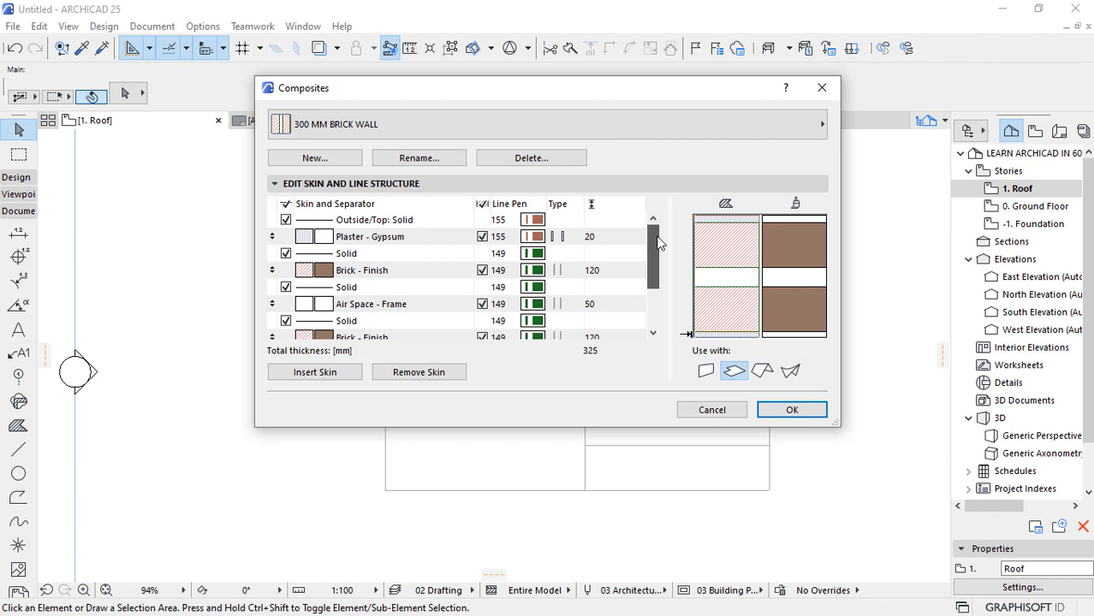
{"action": "double_click", "coordinate": [605, 244]}
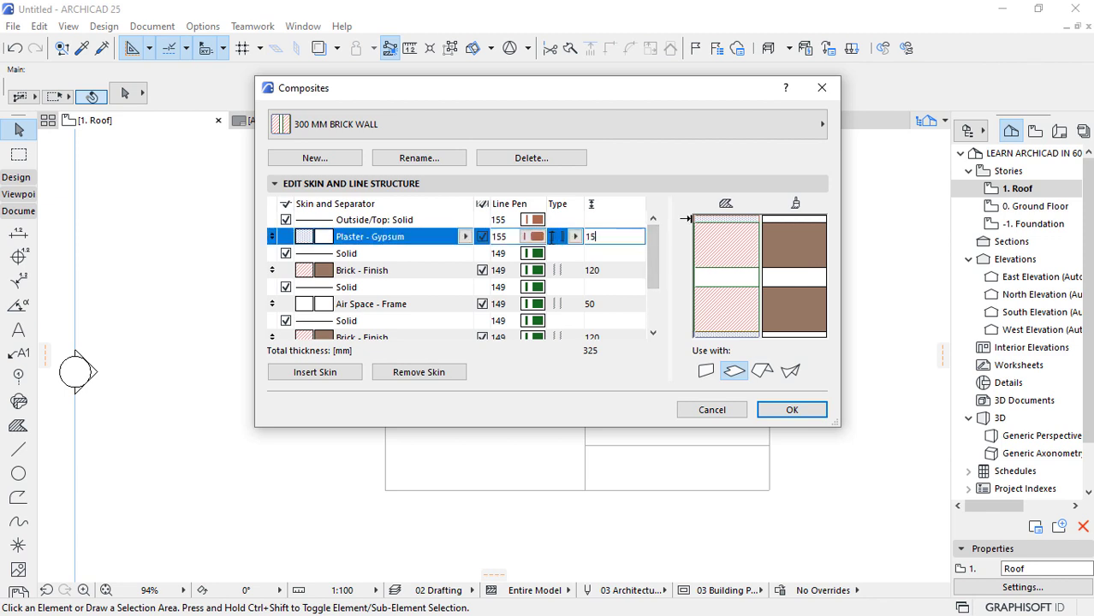
{"action": "type", "text": "15"}
{"action": "left_click", "coordinate": [648, 269]}
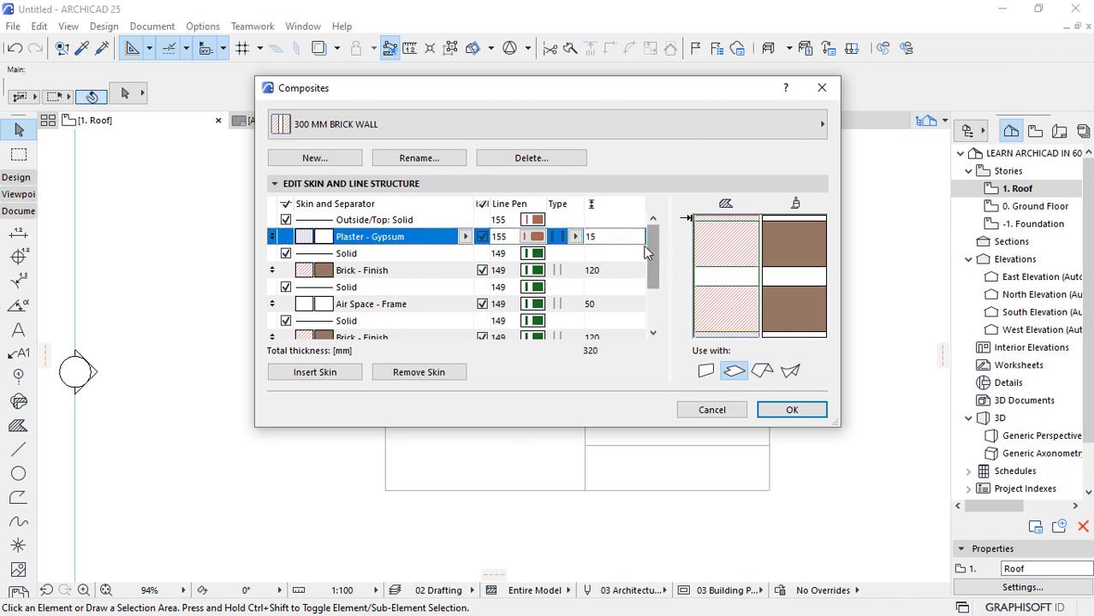
Set the thickness of both Brick - Finish skins to 110 mm.
{"action": "scroll", "coordinate": [652, 251], "scroll_direction": "down", "scroll_amount": 3}
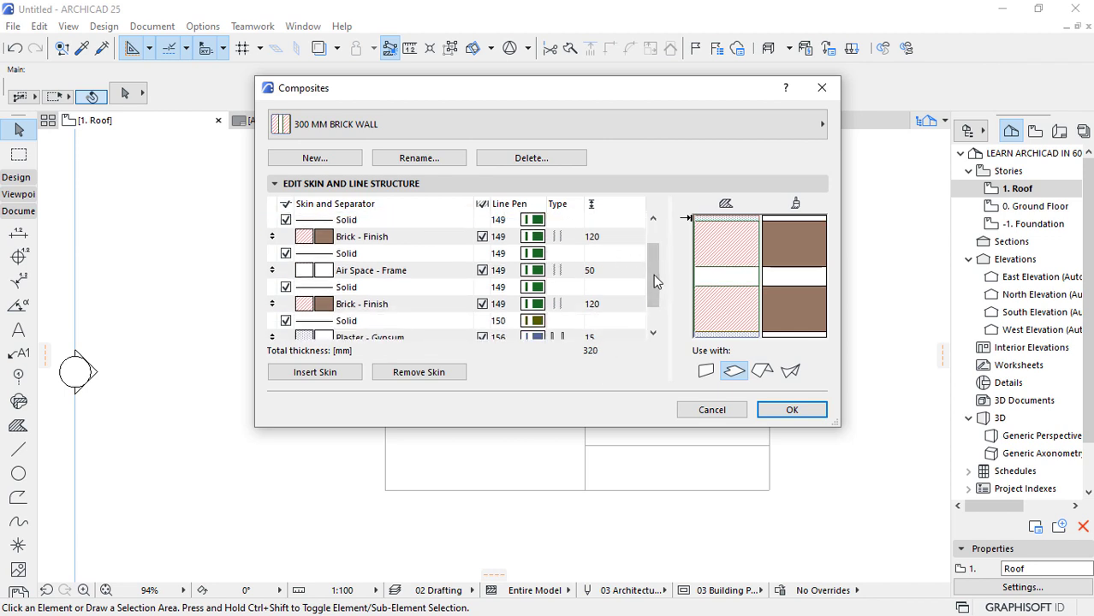
{"action": "scroll", "coordinate": [653, 274], "scroll_direction": "down", "scroll_amount": 2}
{"action": "left_click", "coordinate": [599, 271]}
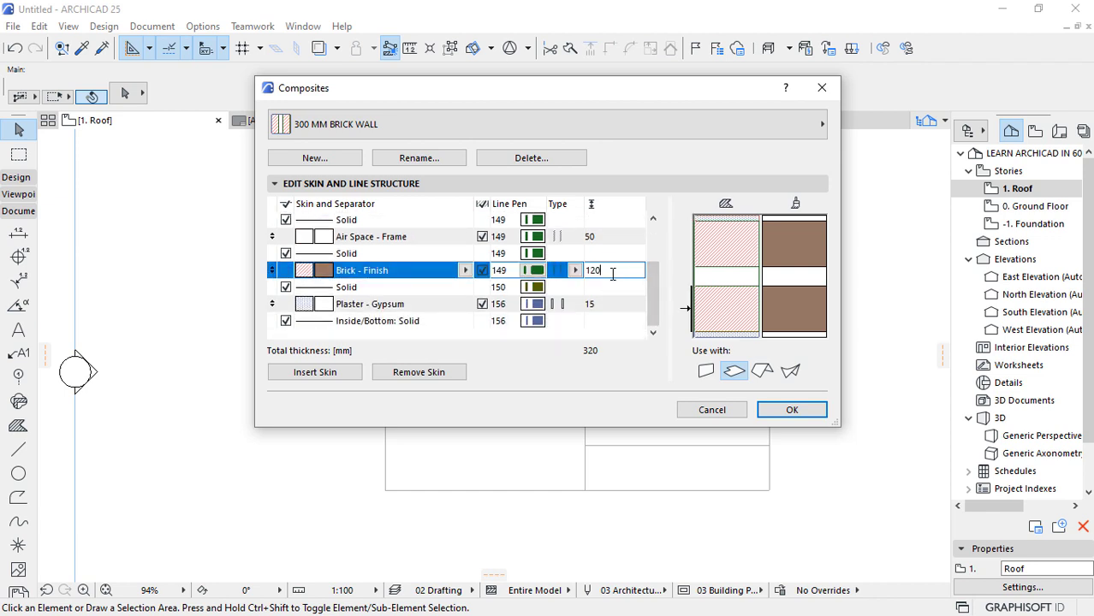
{"action": "type", "text": "1"}
{"action": "scroll", "coordinate": [612, 264], "scroll_direction": "up", "scroll_amount": 3}
{"action": "left_click", "coordinate": [609, 254]}
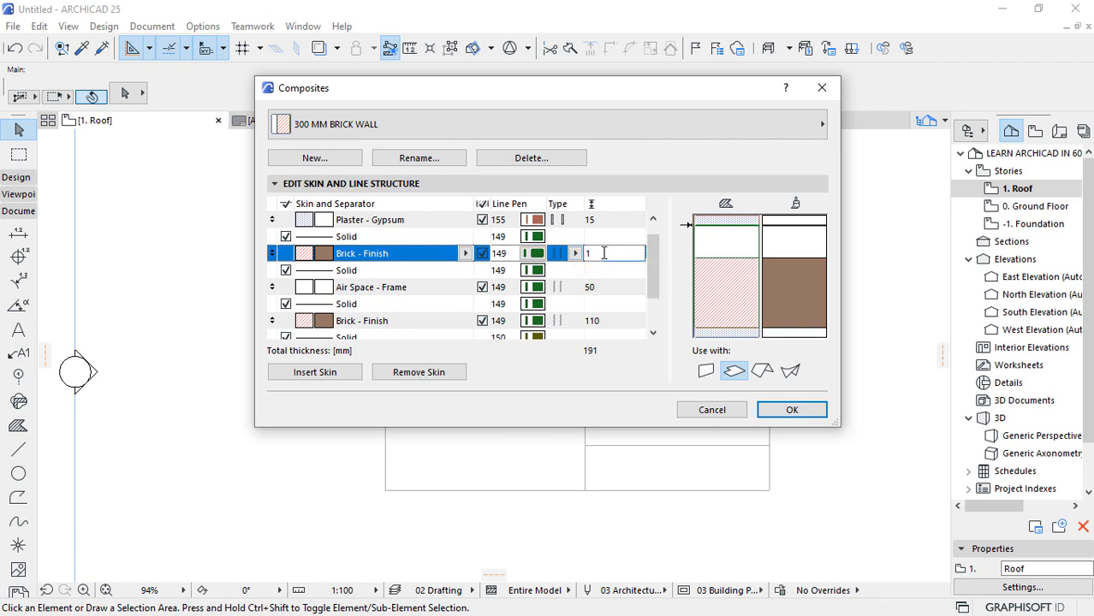
{"action": "type", "text": "110"}
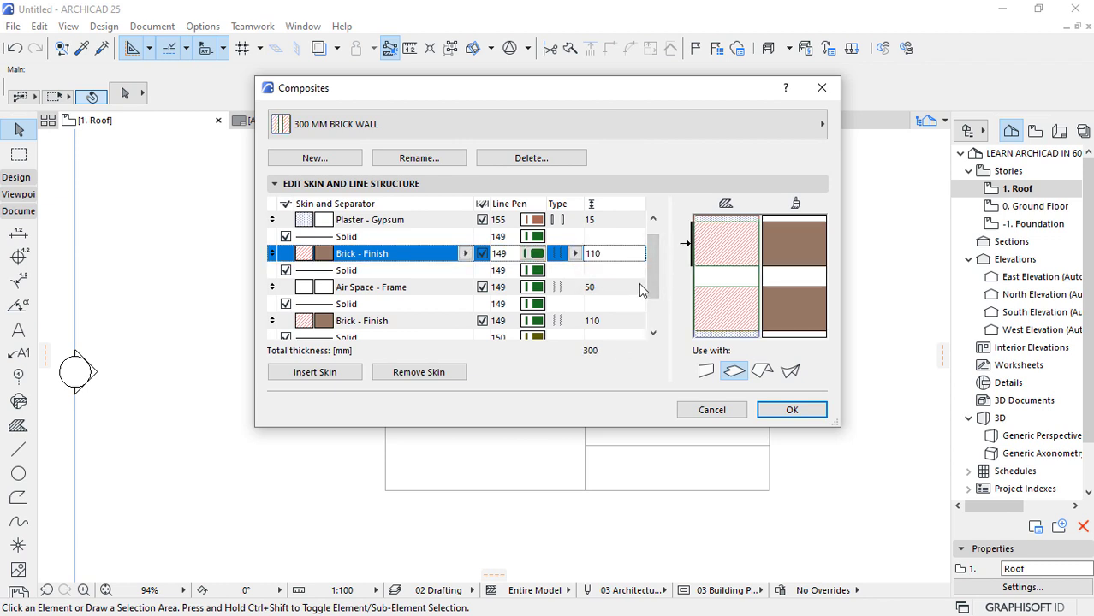
Change the line pen of the composite's Outside/Top contour to grey pen 101.
{"action": "mouse_move", "coordinate": [656, 283]}
{"action": "left_mouse_down"}
{"action": "mouse_move", "coordinate": [660, 252]}
{"action": "mouse_move", "coordinate": [648, 325]}
{"action": "mouse_move", "coordinate": [648, 275]}
{"action": "left_mouse_up"}
{"action": "left_click", "coordinate": [644, 268]}
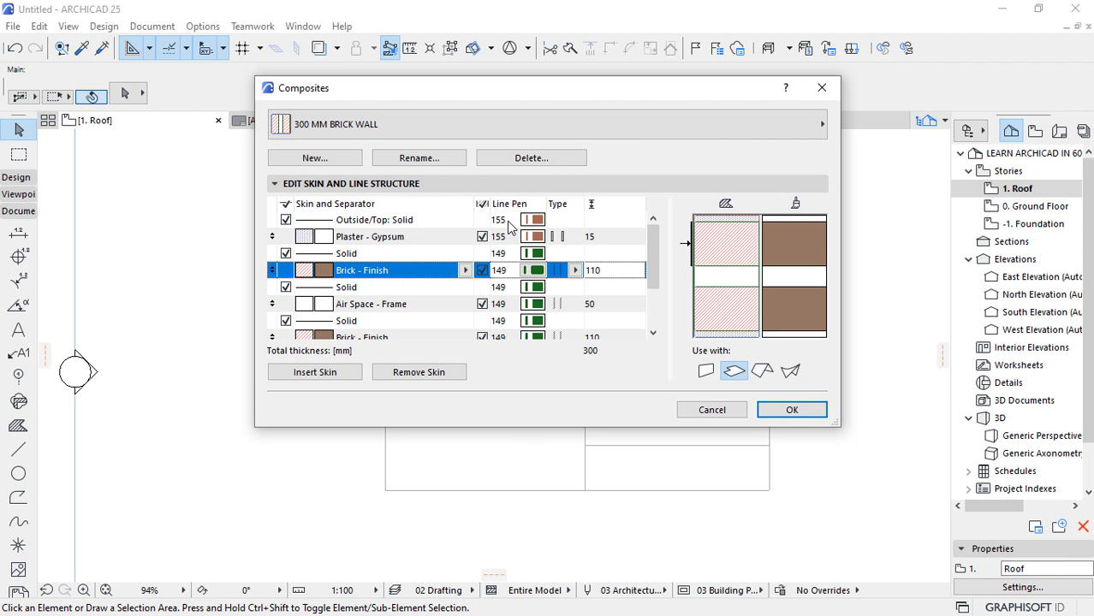
{"action": "left_click", "coordinate": [509, 220]}
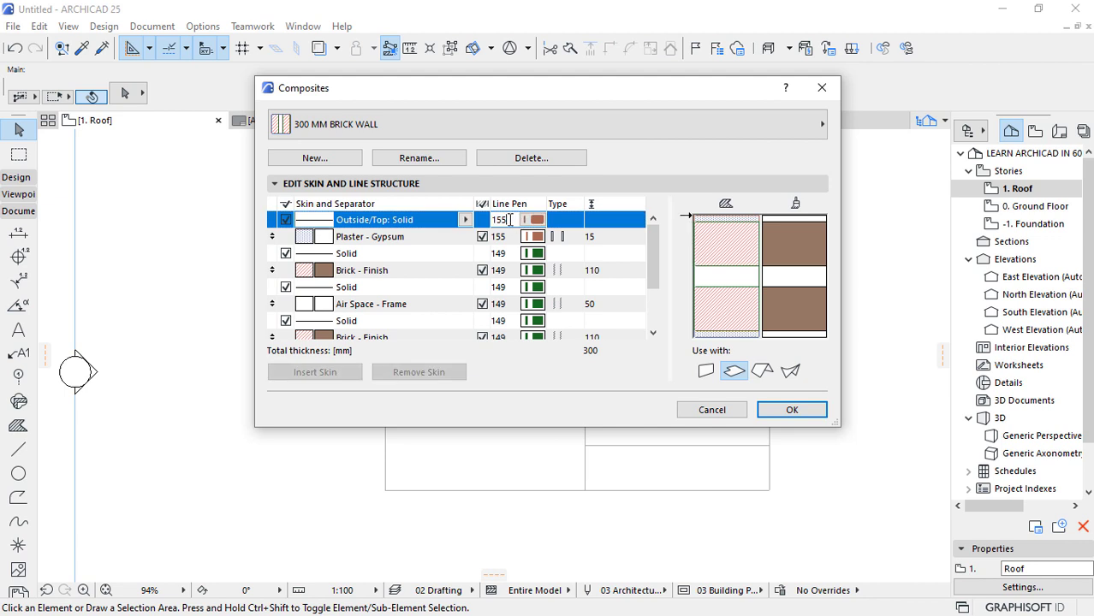
{"action": "double_click", "coordinate": [507, 220]}
{"action": "left_click", "coordinate": [536, 221]}
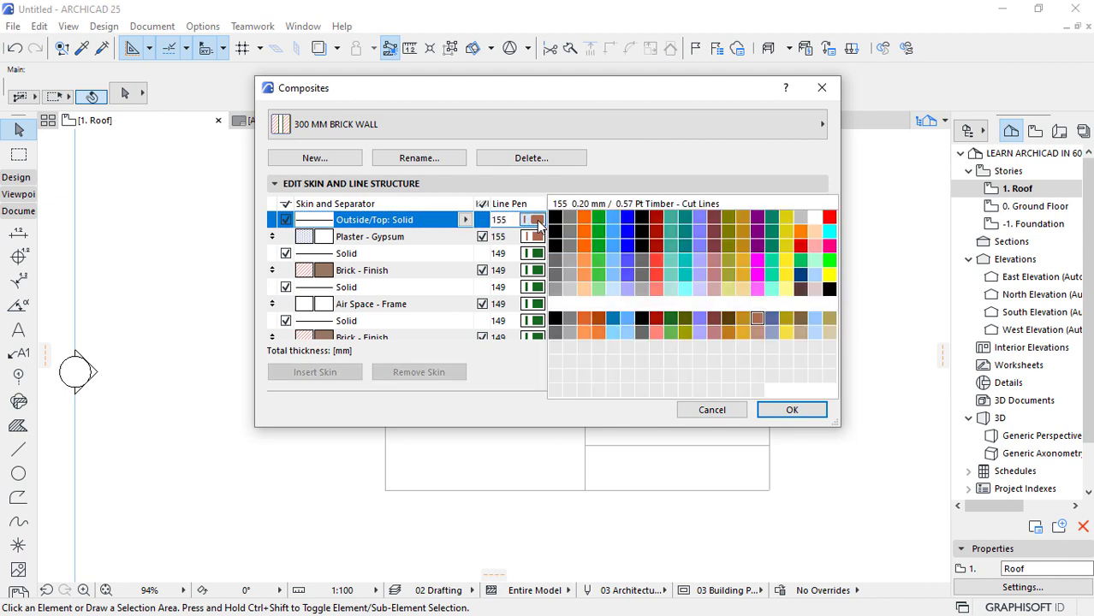
{"action": "left_click", "coordinate": [554, 220]}
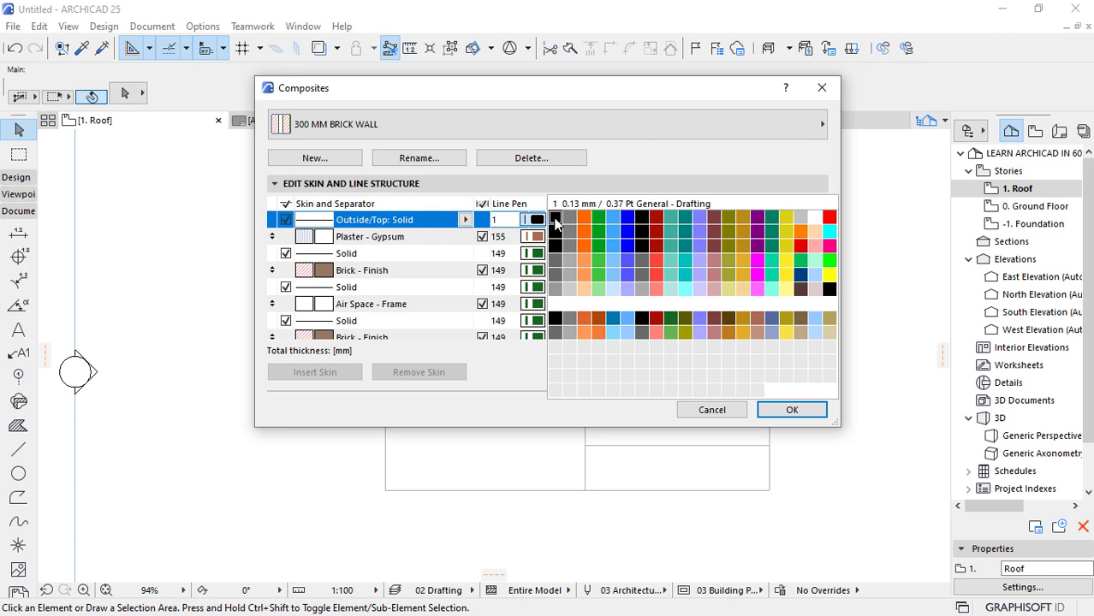
{"action": "left_click", "coordinate": [558, 289]}
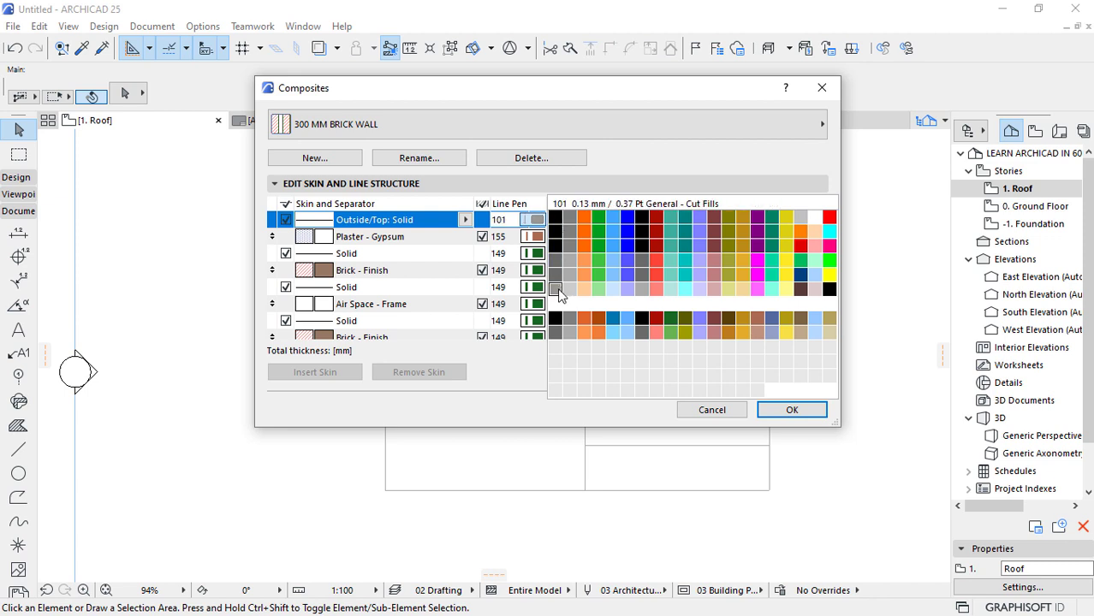
{"action": "left_click", "coordinate": [558, 294]}
Change the line pen of the composite's Inside/Bottom contour to pen 101.
{"action": "scroll", "coordinate": [505, 308], "scroll_direction": "down", "scroll_amount": 1}
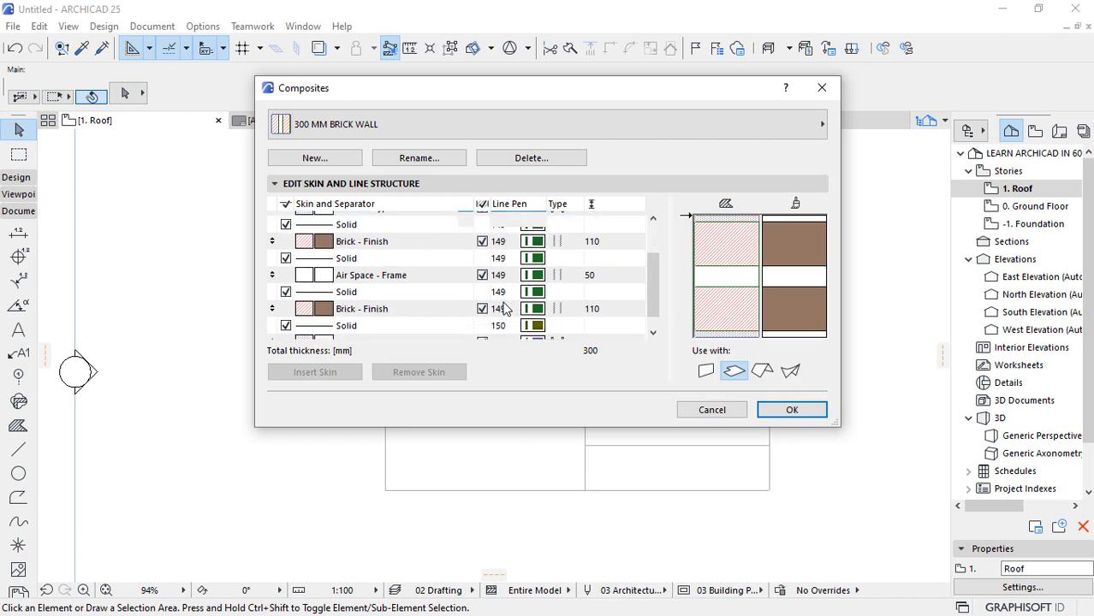
{"action": "scroll", "coordinate": [505, 308], "scroll_direction": "down", "scroll_amount": 1}
{"action": "left_click", "coordinate": [499, 320]}
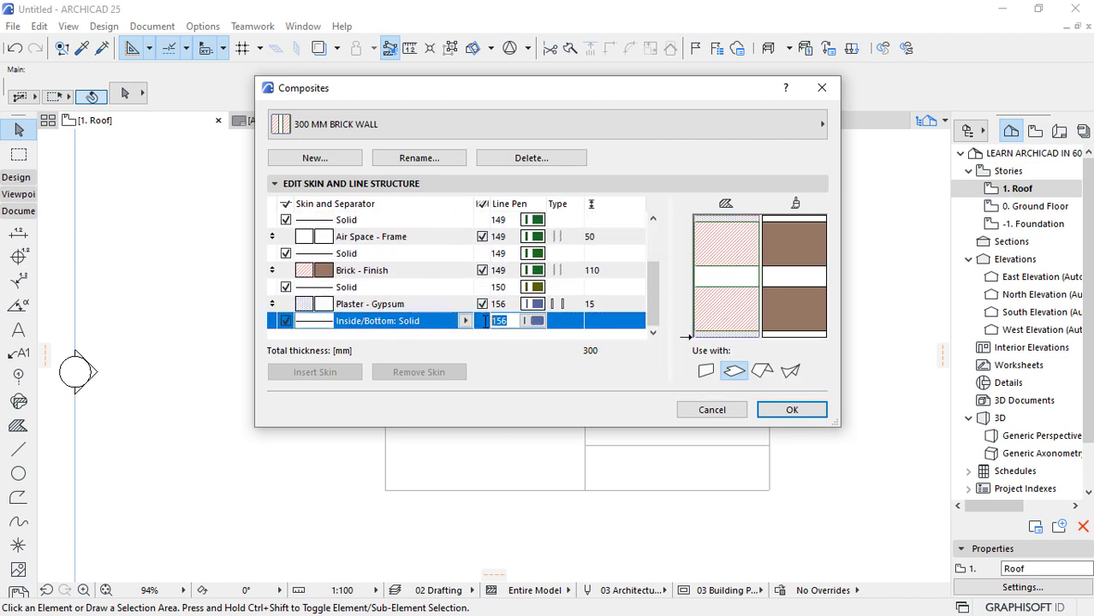
{"action": "type", "text": "1"}
{"action": "scroll", "coordinate": [509, 299], "scroll_direction": "up", "scroll_amount": 1}
{"action": "scroll", "coordinate": [496, 295], "scroll_direction": "down", "scroll_amount": 1}
Change the line pen of the separator between the inner Brick - Finish and Plaster - Gypsum skins to black pen 7.
{"action": "left_click", "coordinate": [488, 287]}
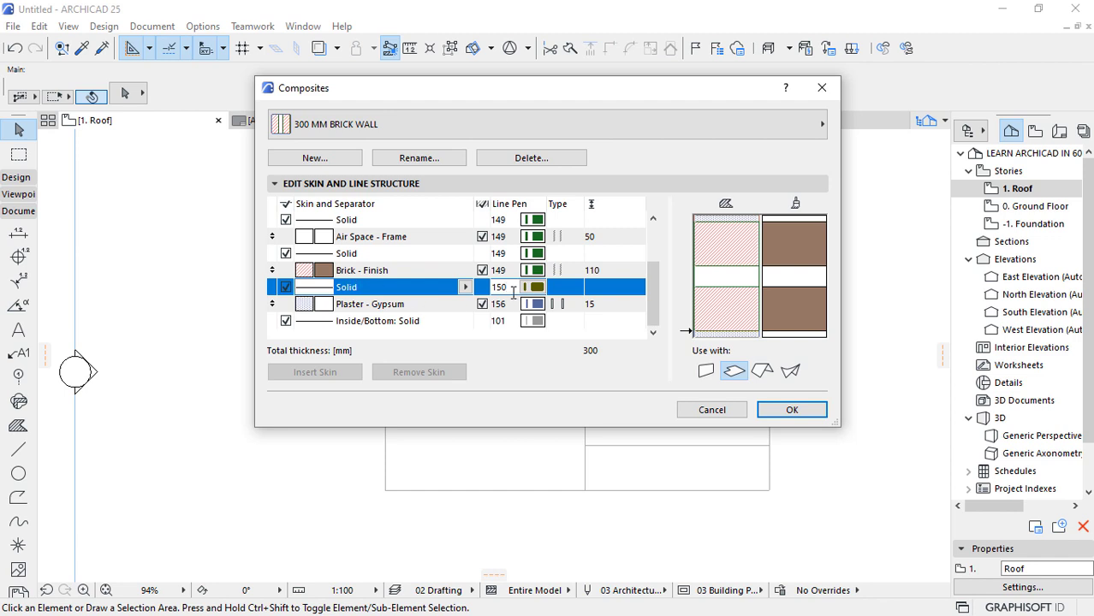
{"action": "left_click", "coordinate": [531, 291]}
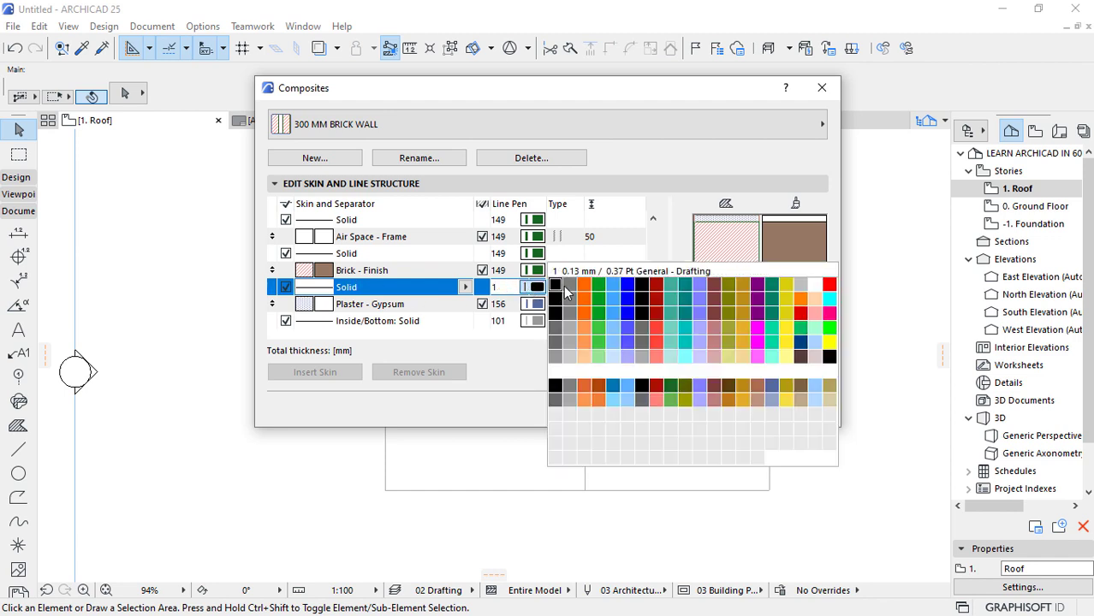
{"action": "left_click", "coordinate": [641, 290]}
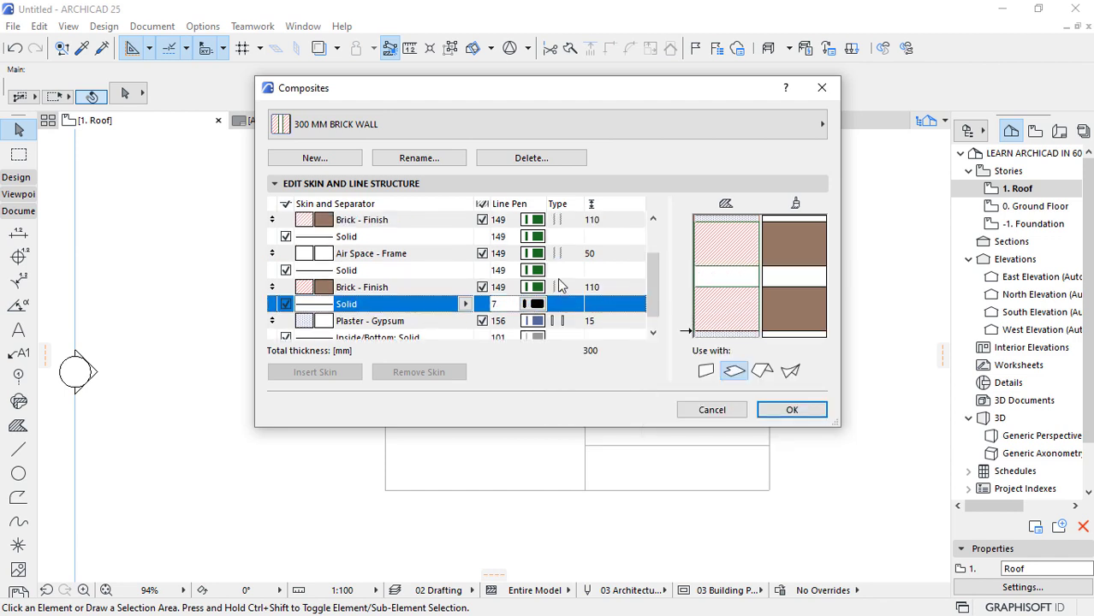
Set the line pen of the separator between the Air Space - Frame and inner Brick - Finish skins to black pen 7.
{"action": "left_click", "coordinate": [512, 272]}
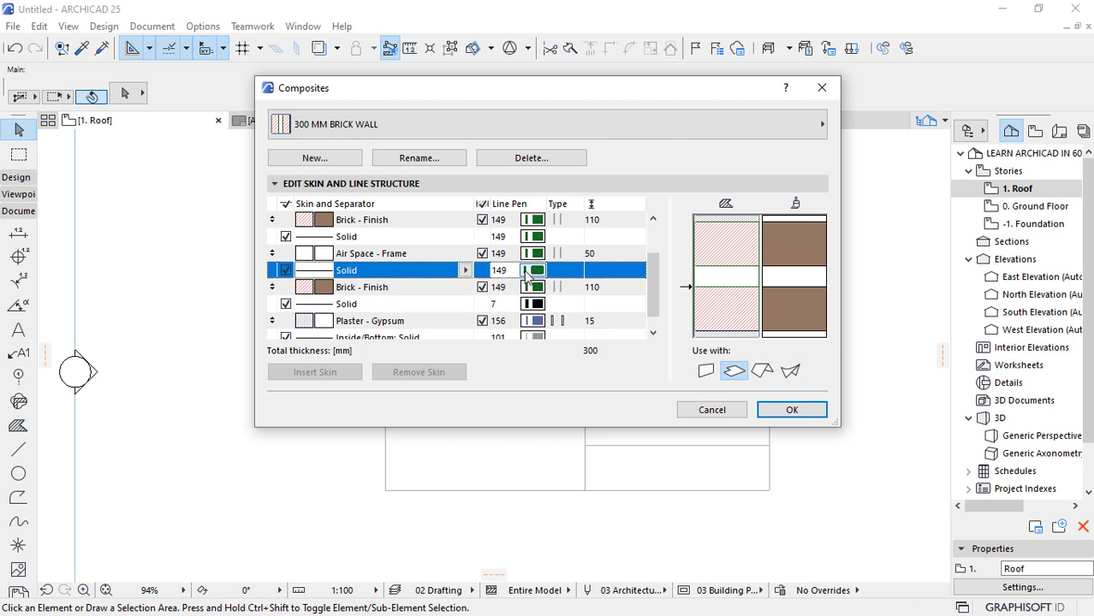
{"action": "left_click", "coordinate": [528, 272]}
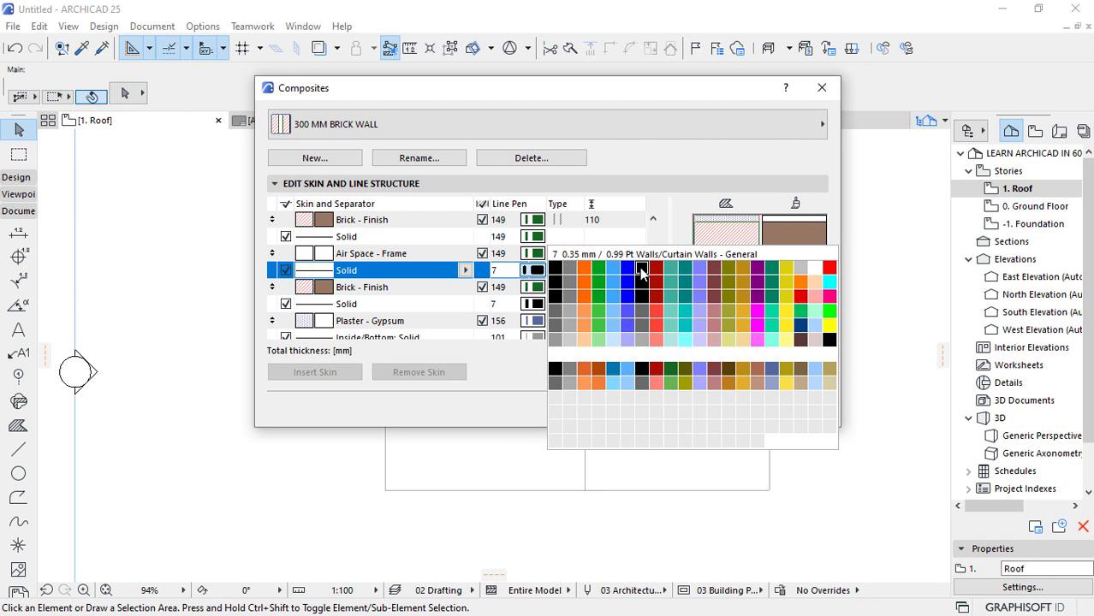
{"action": "left_click", "coordinate": [641, 272]}
{"action": "left_click", "coordinate": [534, 238]}
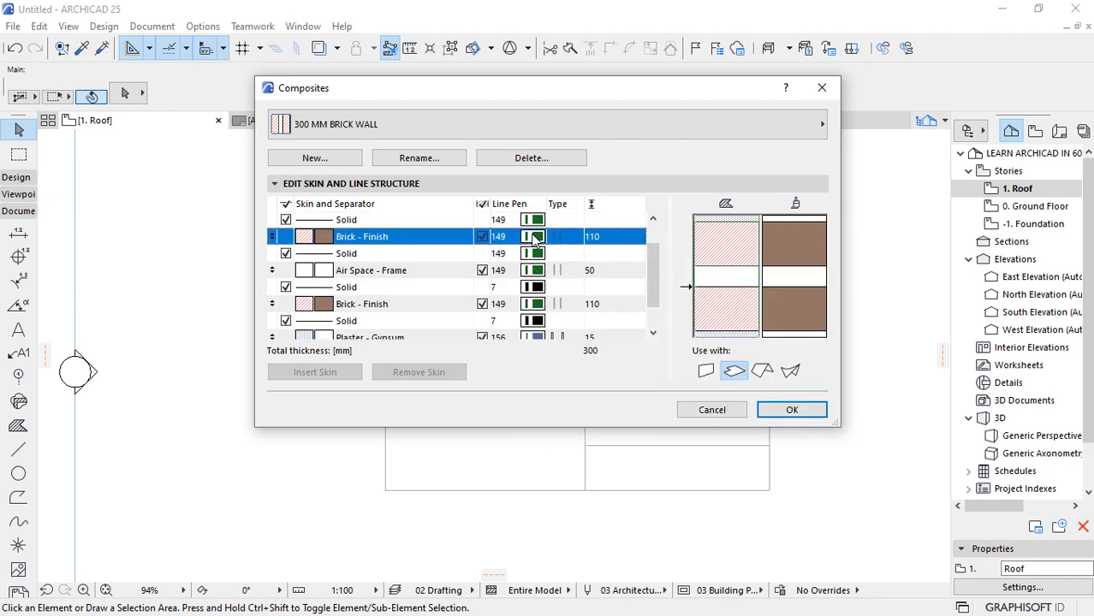
{"action": "left_click", "coordinate": [534, 238]}
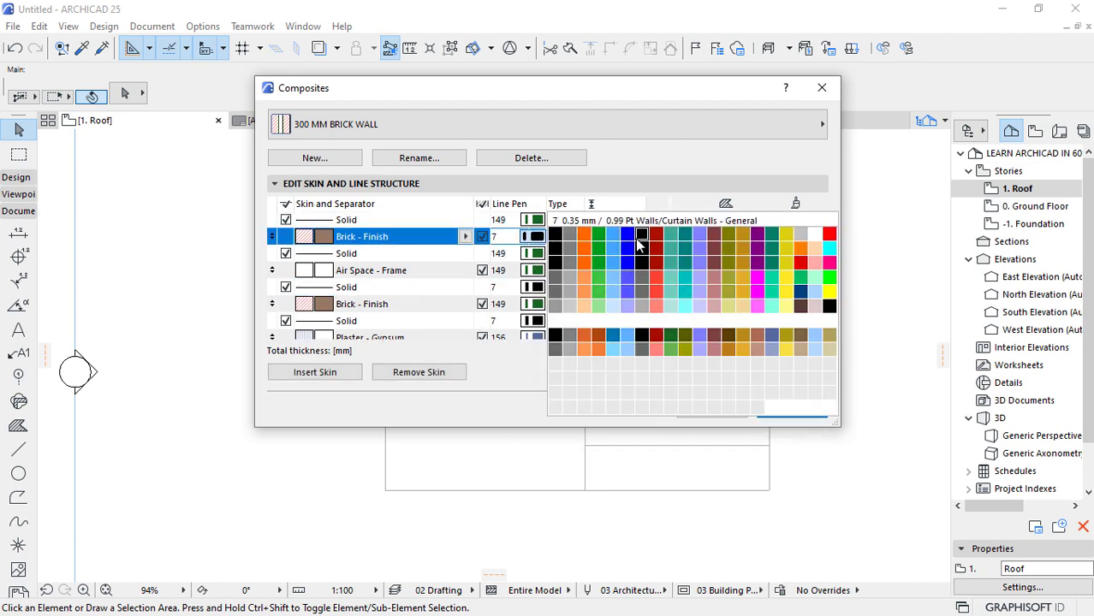
{"action": "left_click", "coordinate": [505, 230]}
Set the line pens of the separators on both sides of the outer Brick - Finish skin to black pen 7.
{"action": "left_click", "coordinate": [500, 220]}
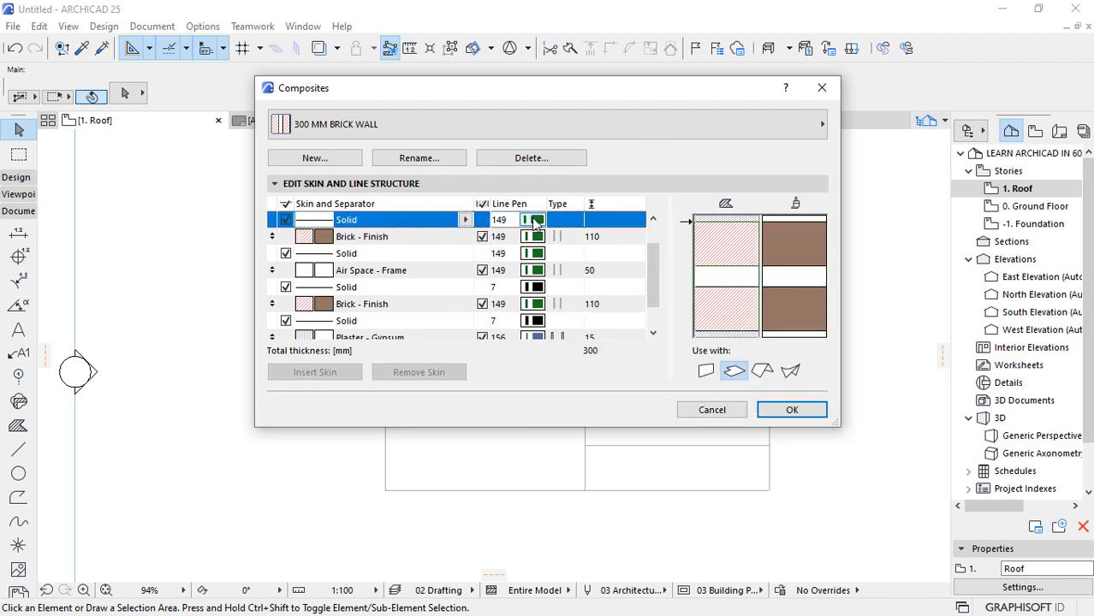
{"action": "left_click", "coordinate": [534, 220]}
{"action": "left_click", "coordinate": [642, 219]}
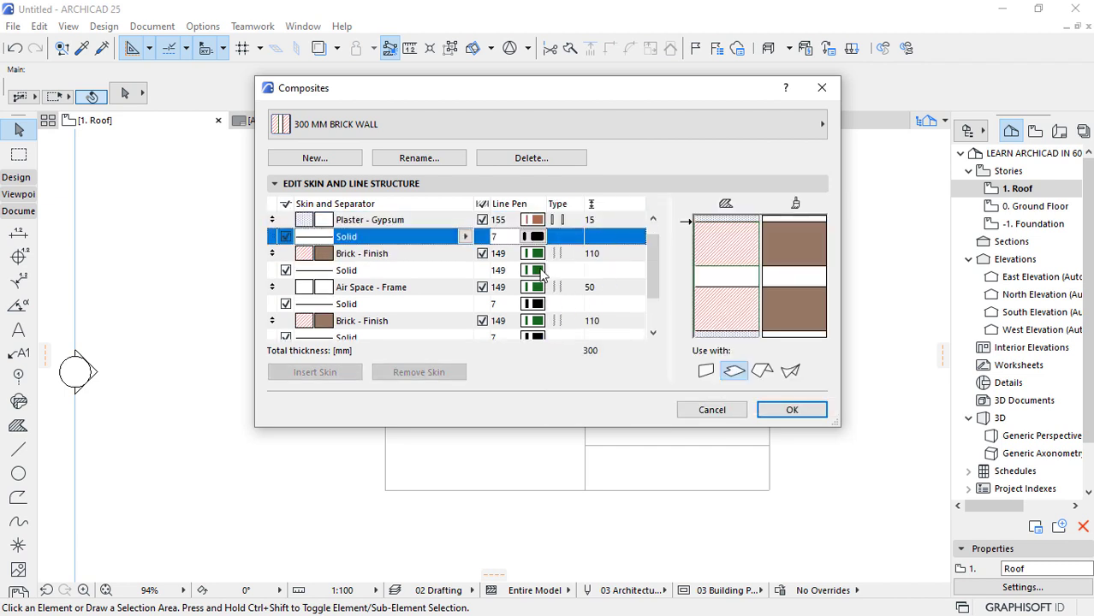
{"action": "left_click", "coordinate": [536, 270]}
{"action": "left_click", "coordinate": [536, 270]}
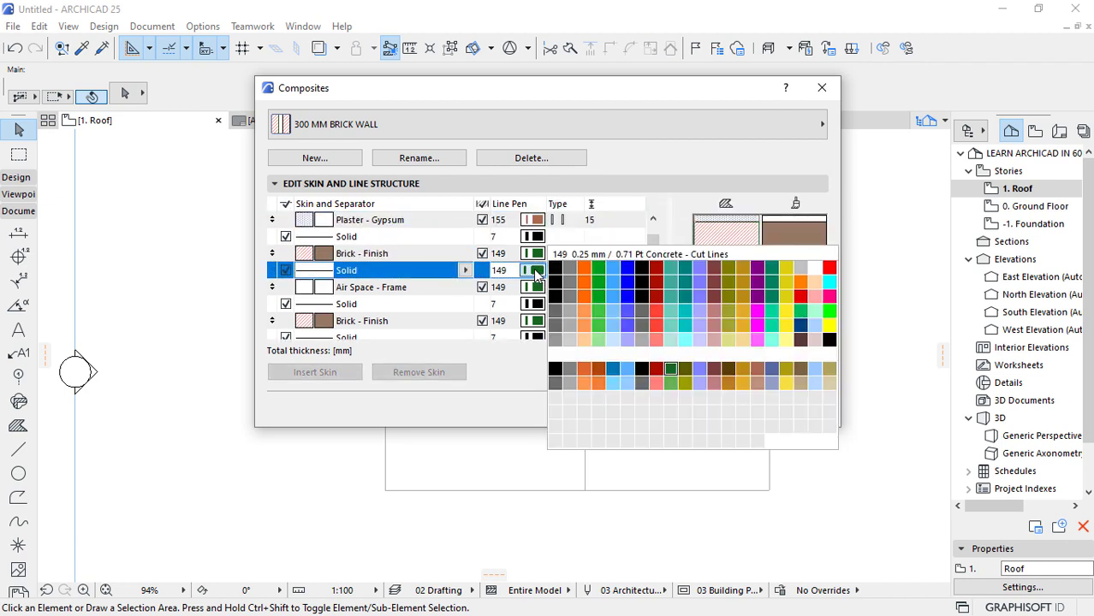
{"action": "left_click", "coordinate": [642, 271]}
{"action": "scroll", "coordinate": [653, 287], "scroll_direction": "down", "scroll_amount": 3}
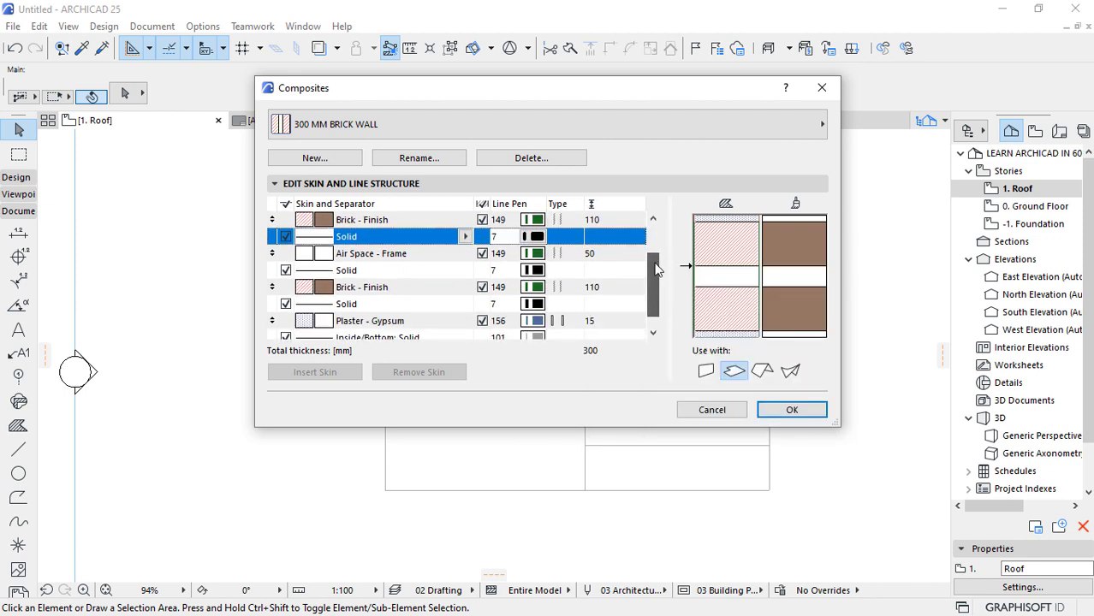
{"action": "scroll", "coordinate": [654, 291], "scroll_direction": "up", "scroll_amount": 3}
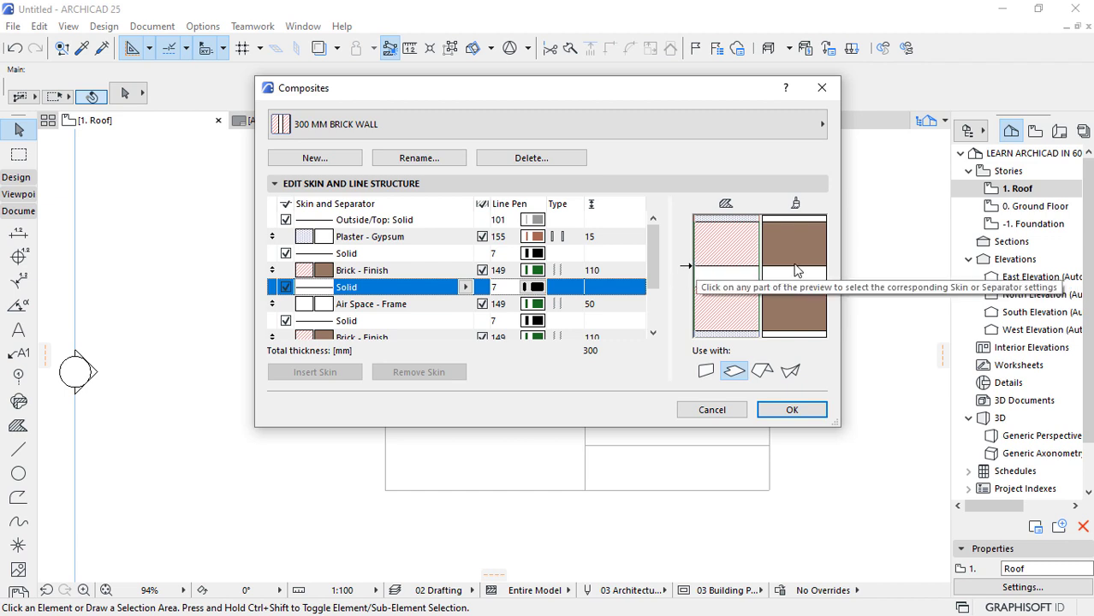
Make the 300 MM BRICK WALL composite usable with walls instead of slabs and save the composite settings.
{"action": "left_click", "coordinate": [363, 272]}
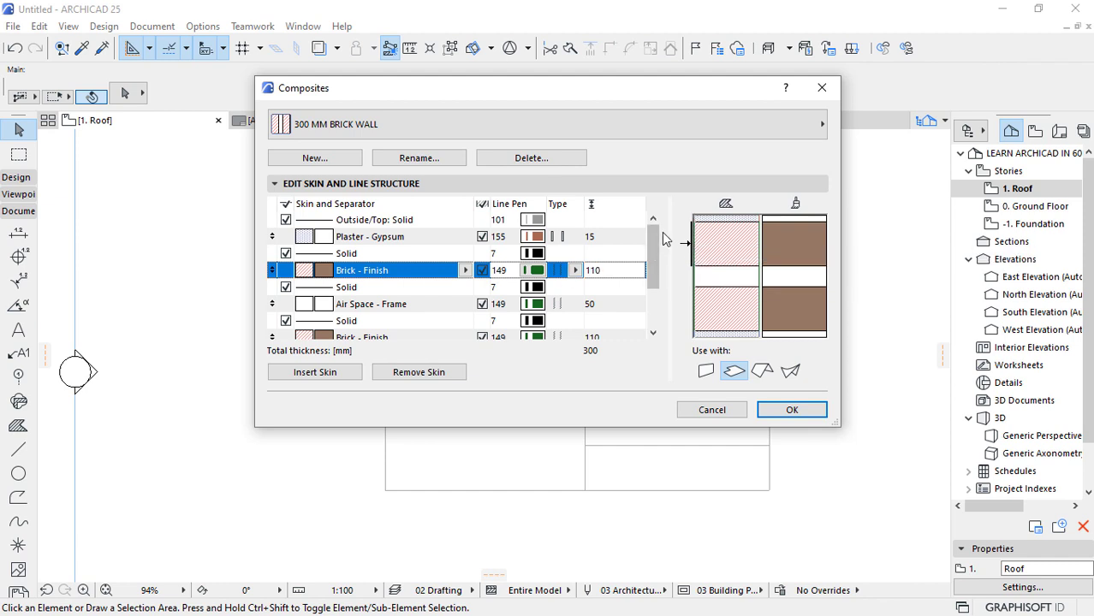
{"action": "mouse_move", "coordinate": [657, 241]}
{"action": "left_mouse_down"}
{"action": "mouse_move", "coordinate": [657, 273]}
{"action": "mouse_move", "coordinate": [660, 240]}
{"action": "left_mouse_up"}
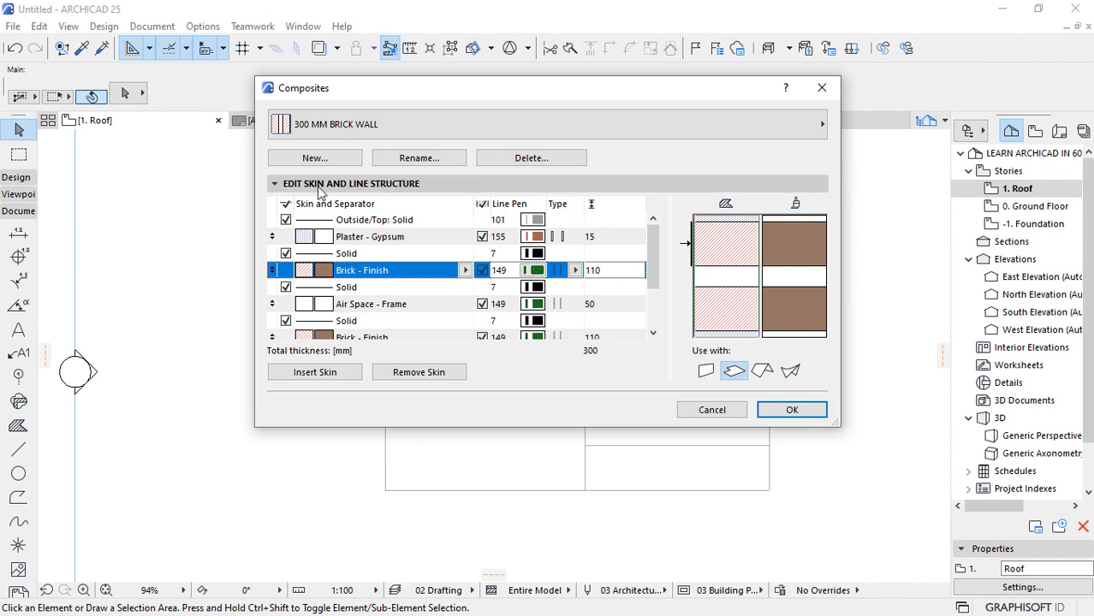
{"action": "left_click", "coordinate": [706, 373]}
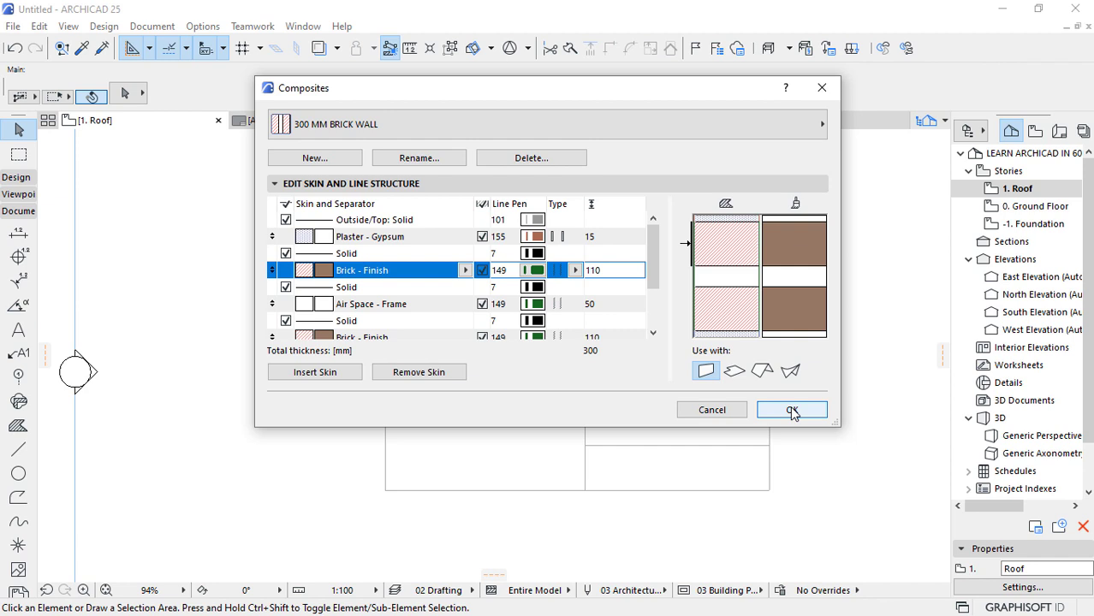
{"action": "scroll", "coordinate": [659, 325], "scroll_direction": "down", "scroll_amount": 2}
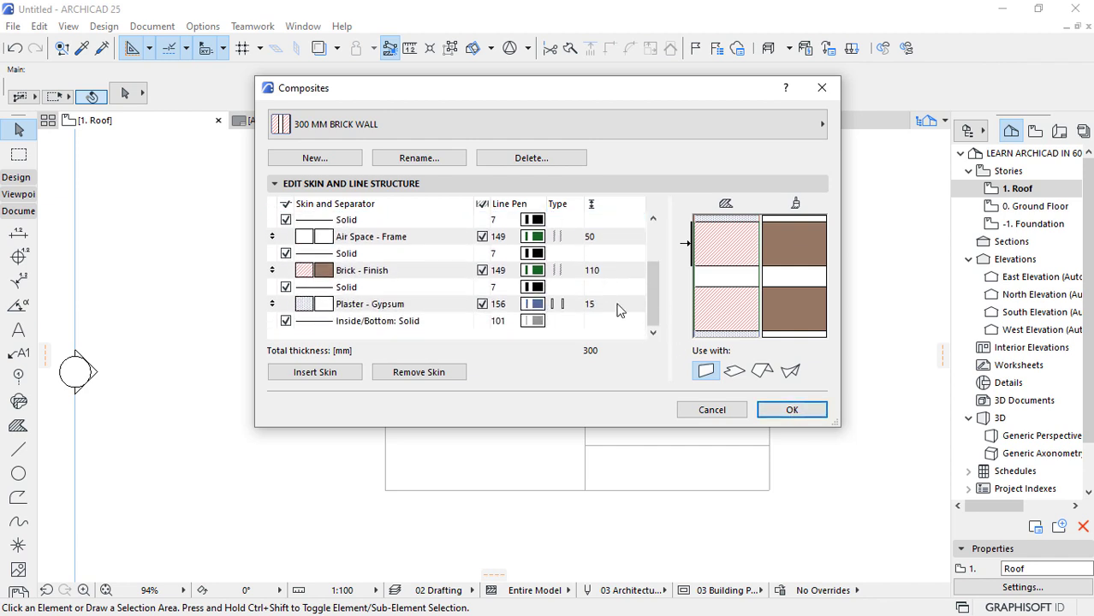
{"action": "left_click", "coordinate": [772, 413]}
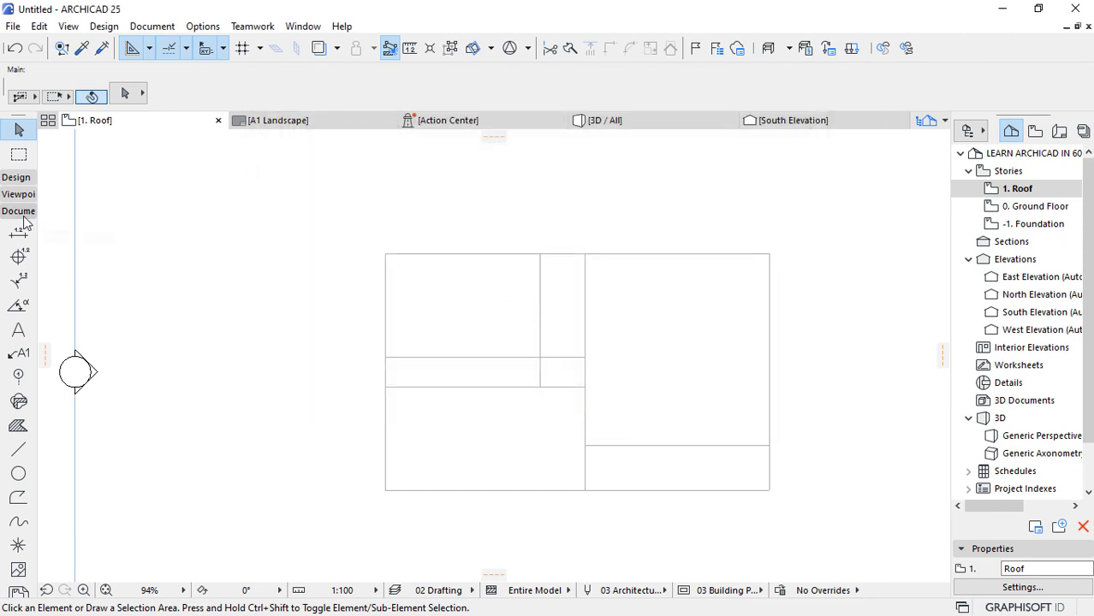
Start the Wall tool with a composite structure and choose 300 MM BRICK WALL as its composite.
{"action": "left_click", "coordinate": [16, 178]}
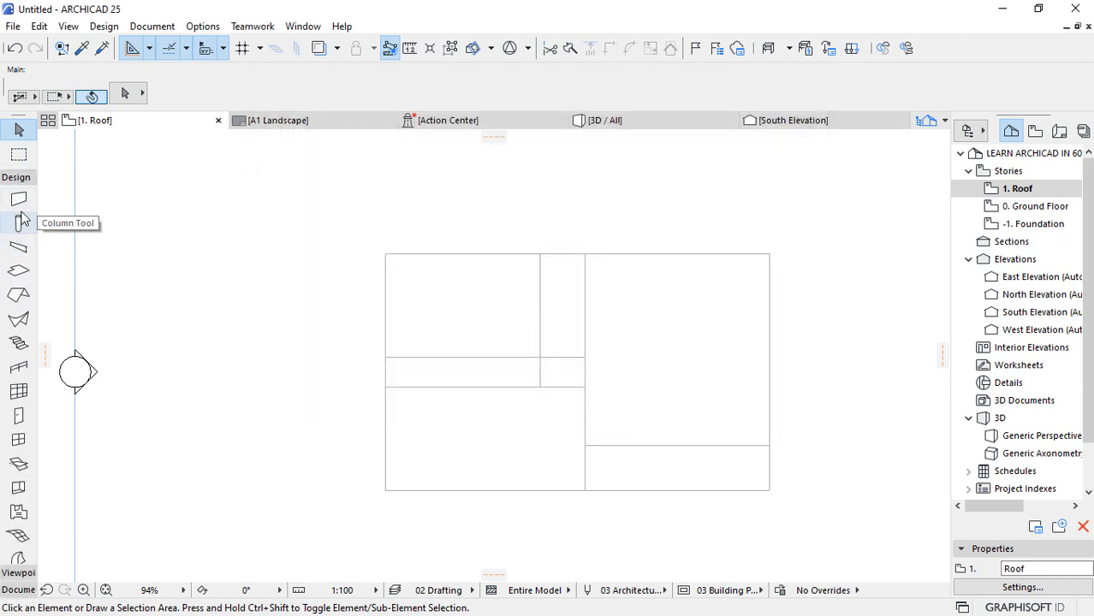
{"action": "left_click", "coordinate": [19, 199]}
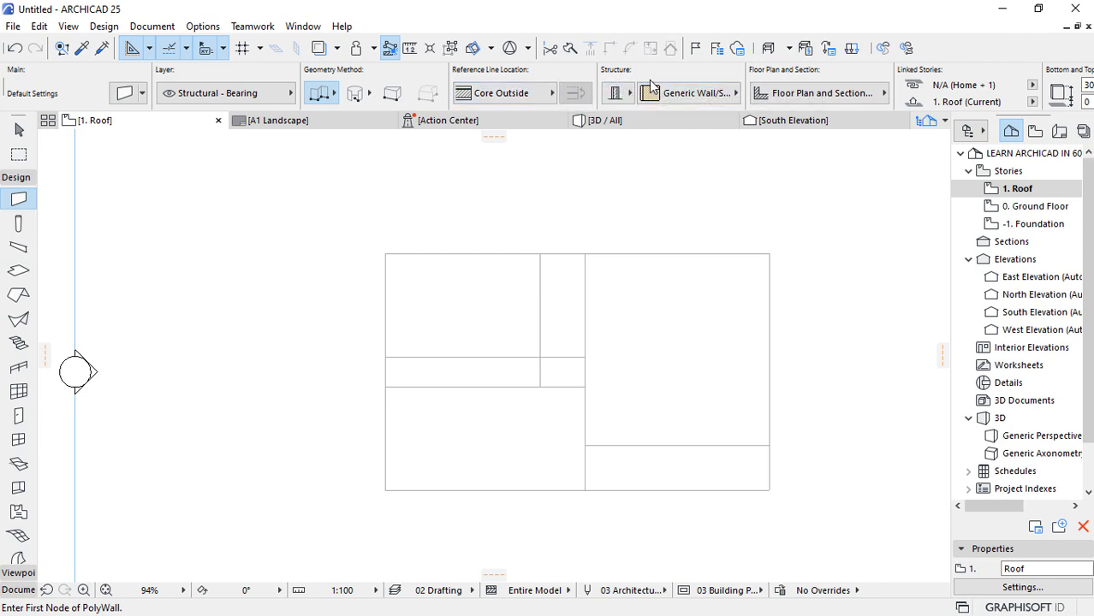
{"action": "left_click", "coordinate": [631, 95]}
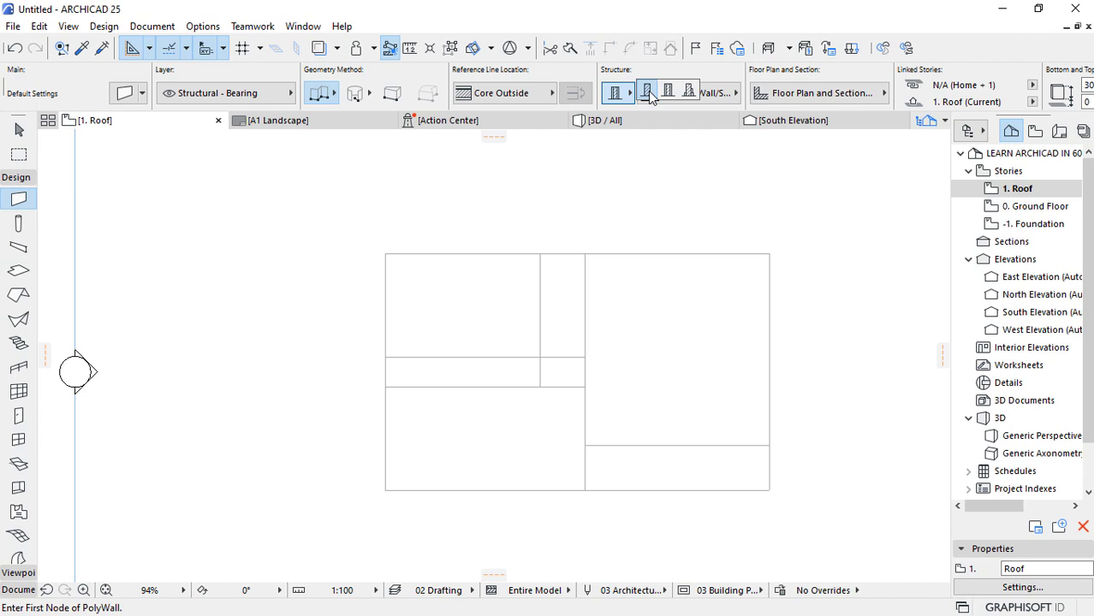
{"action": "left_click", "coordinate": [650, 95]}
{"action": "left_click", "coordinate": [717, 96]}
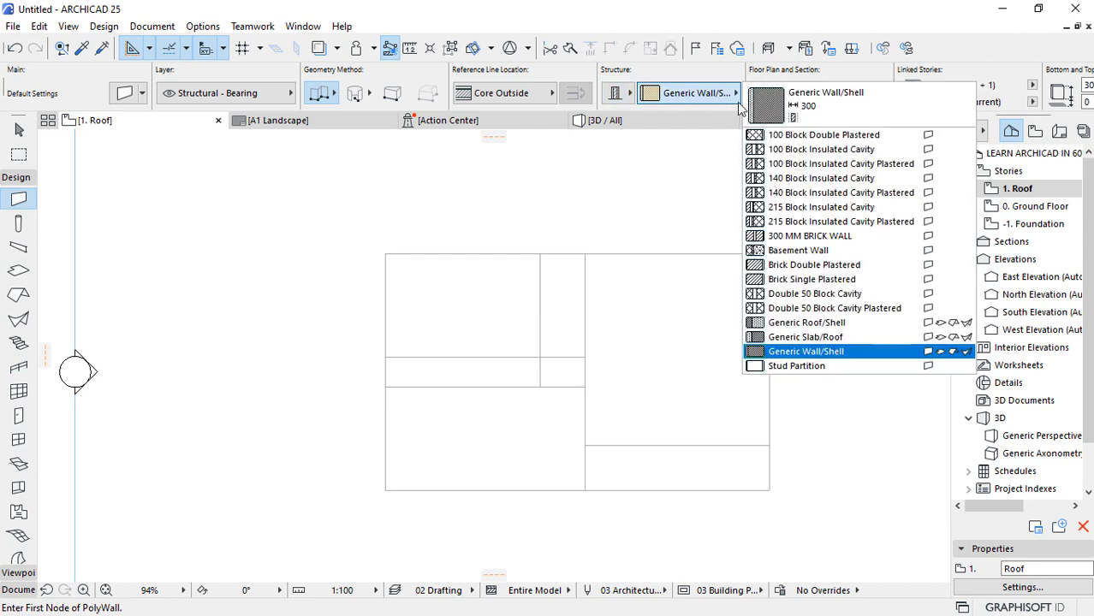
{"action": "left_click", "coordinate": [834, 238]}
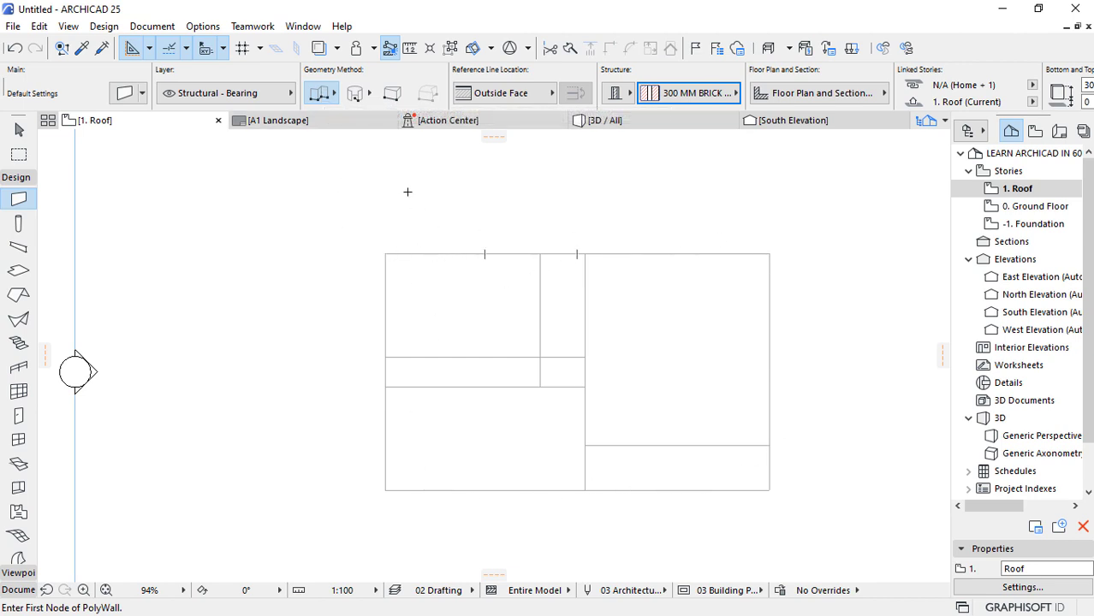
Draw a rectangular wall along the outer plan outline, from its upper-left corner to its lower-right corner.
{"action": "left_click", "coordinate": [327, 94]}
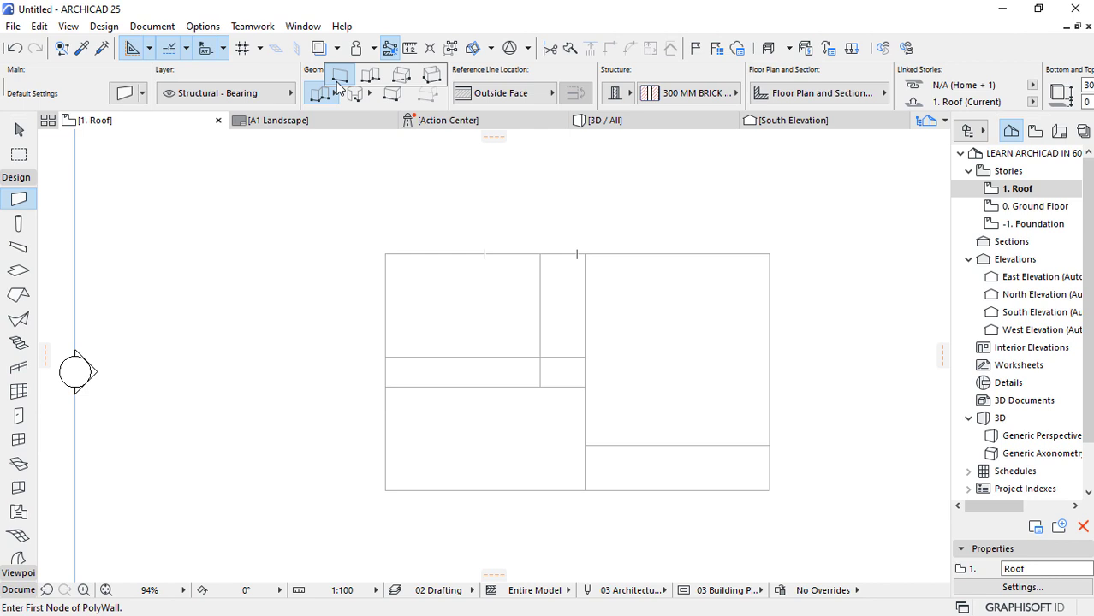
{"action": "left_click", "coordinate": [401, 78]}
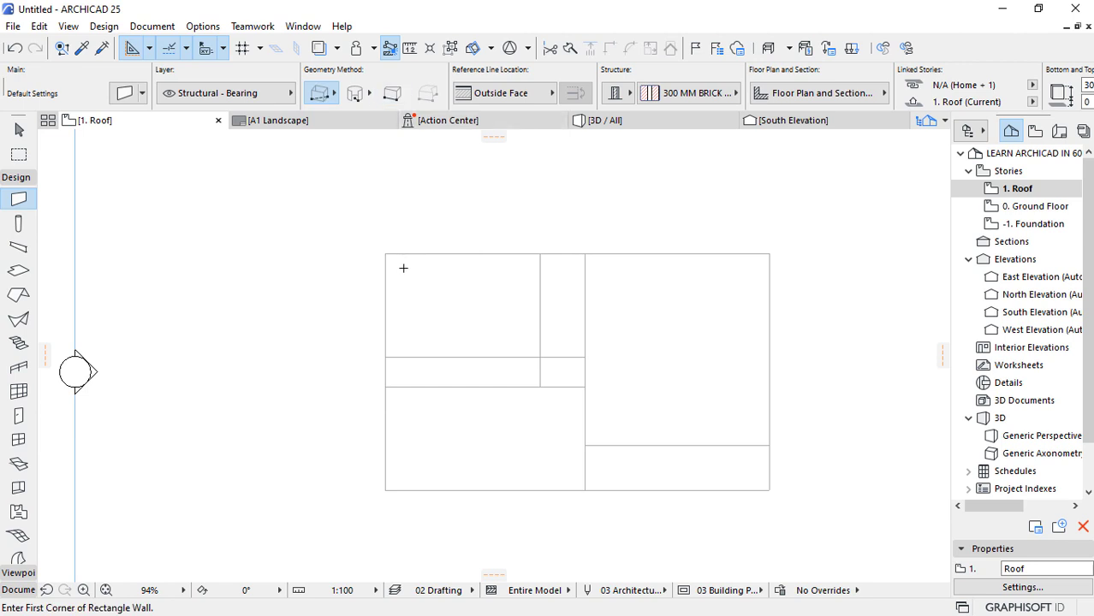
{"action": "left_click", "coordinate": [385, 253]}
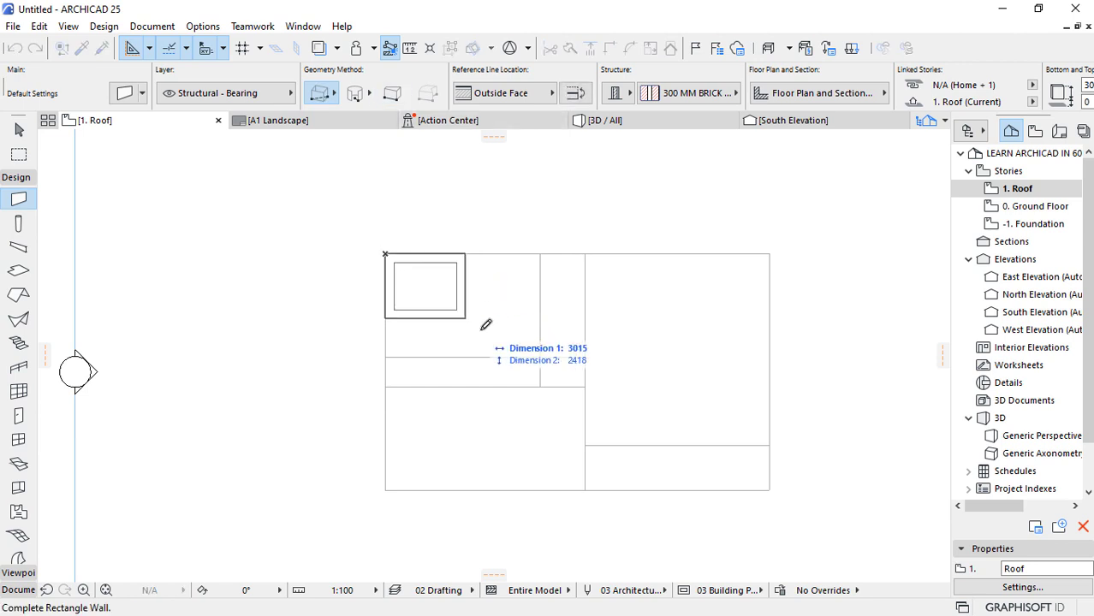
{"action": "left_click", "coordinate": [768, 488]}
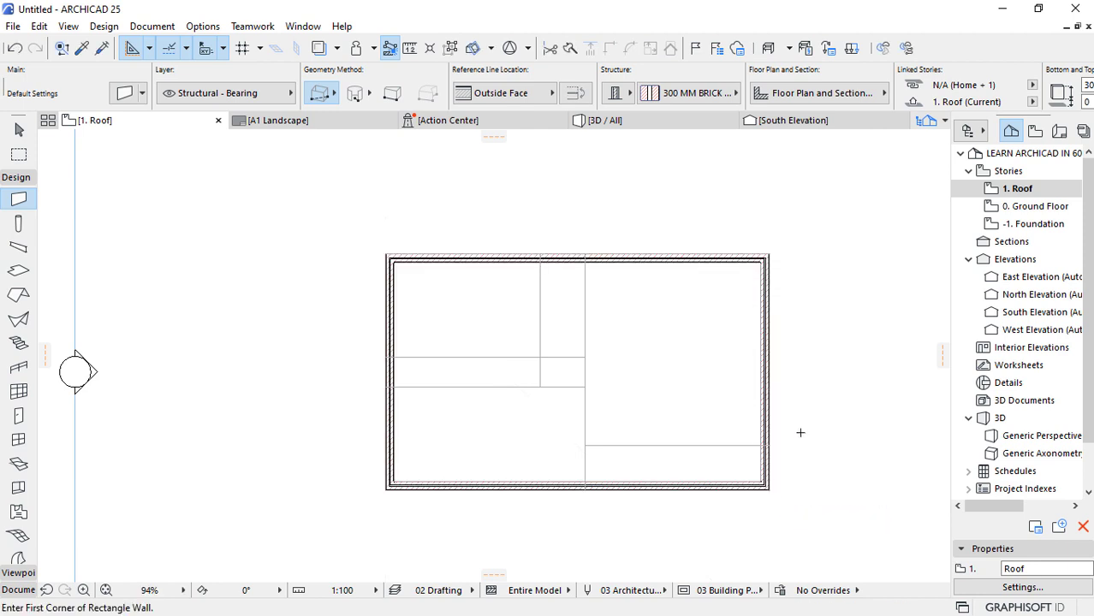
Examine the wall's skins and separator lines at the plan's upper-right corner and check how the grouped walls select.
{"action": "scroll", "coordinate": [781, 249], "scroll_direction": "up", "scroll_amount": 10}
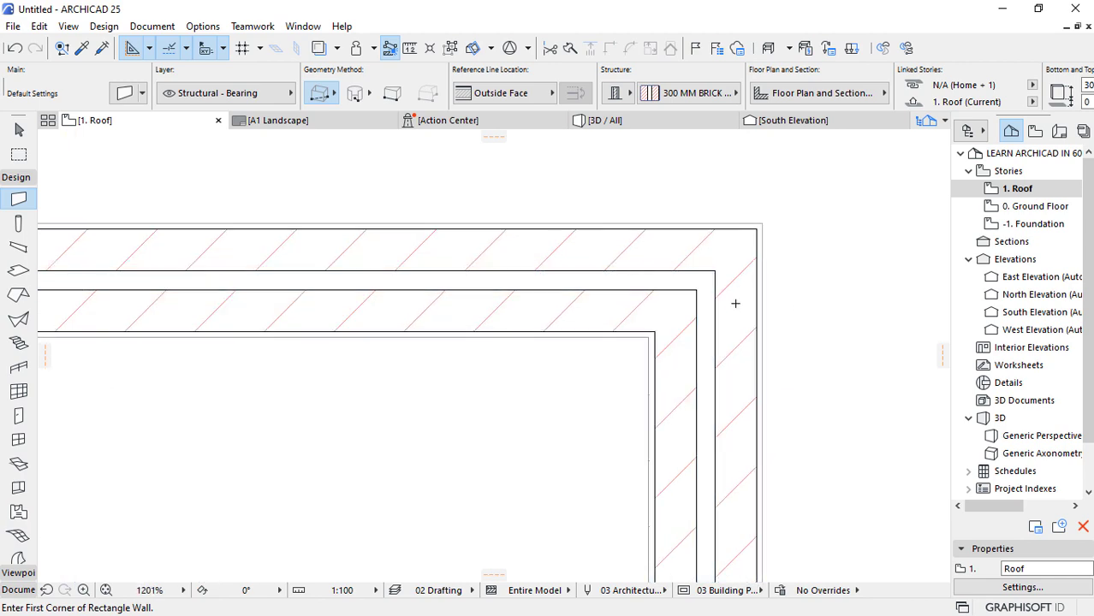
{"action": "scroll", "coordinate": [736, 303], "scroll_direction": "up", "scroll_amount": 2}
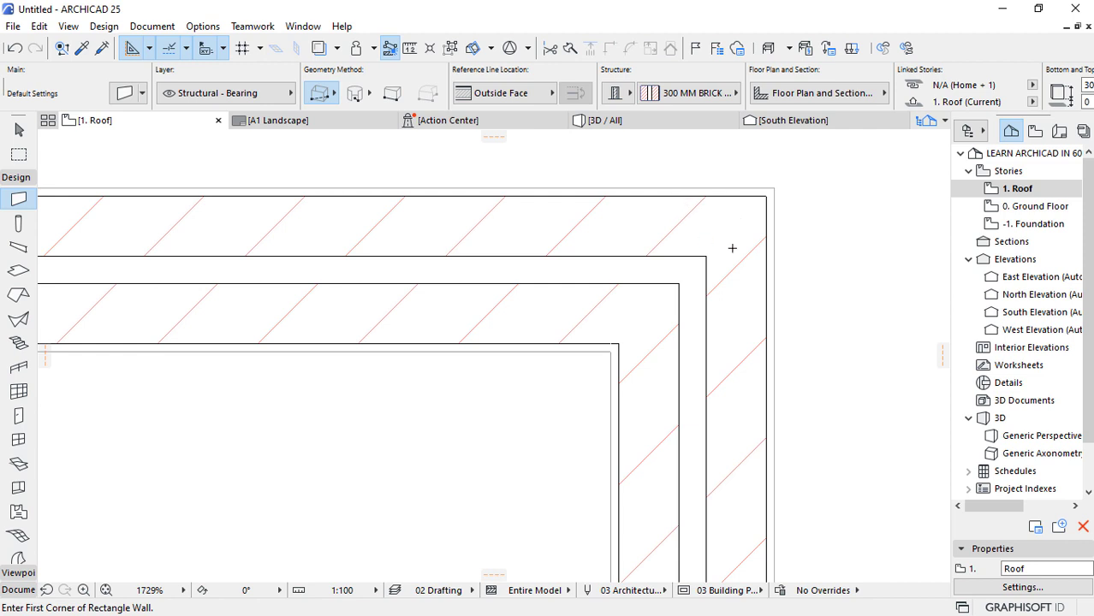
{"action": "scroll", "coordinate": [732, 249], "scroll_direction": "down", "scroll_amount": 2}
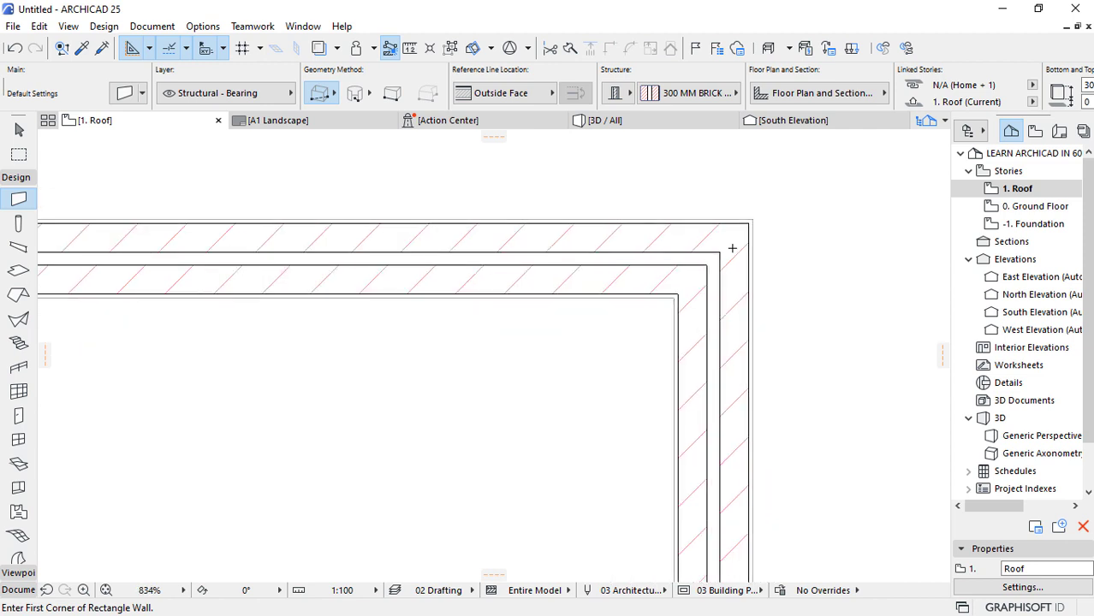
{"action": "scroll", "coordinate": [595, 254], "scroll_direction": "up", "scroll_amount": 2}
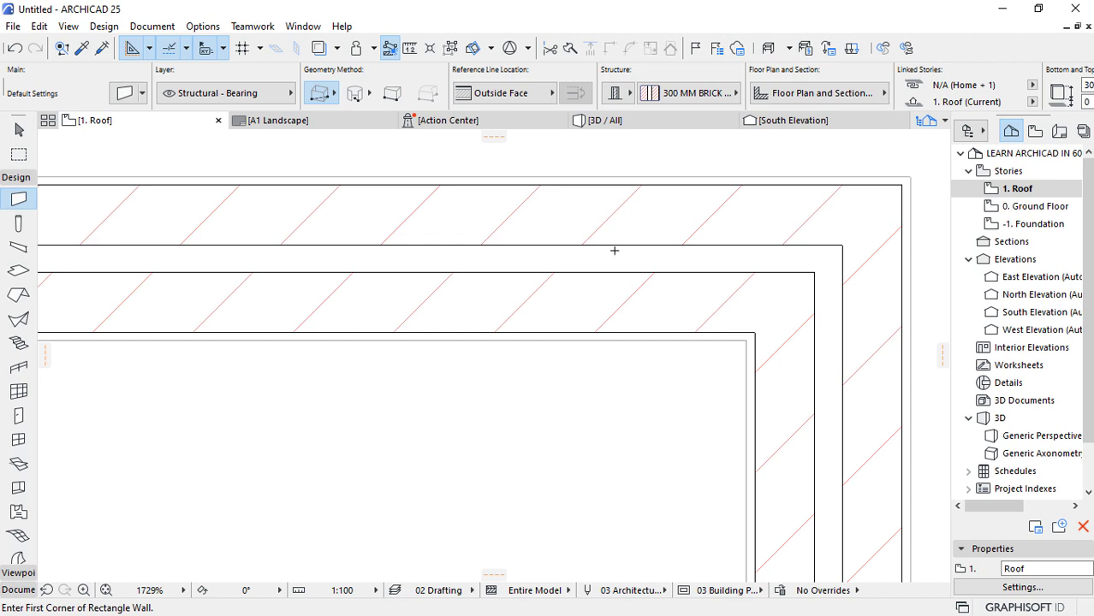
{"action": "left_click", "coordinate": [19, 129]}
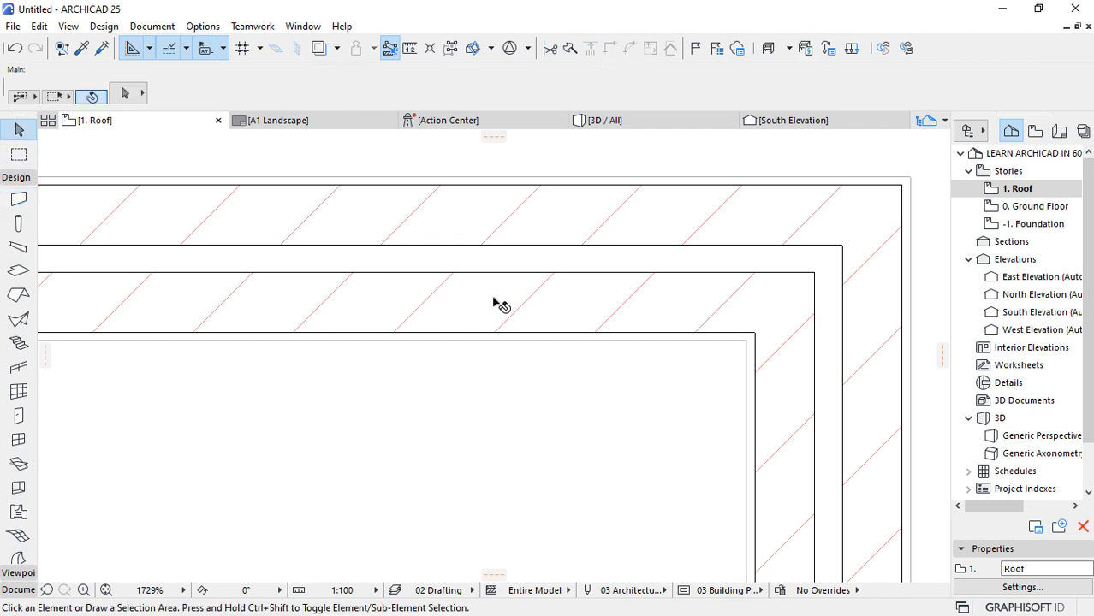
{"action": "left_click", "coordinate": [558, 282]}
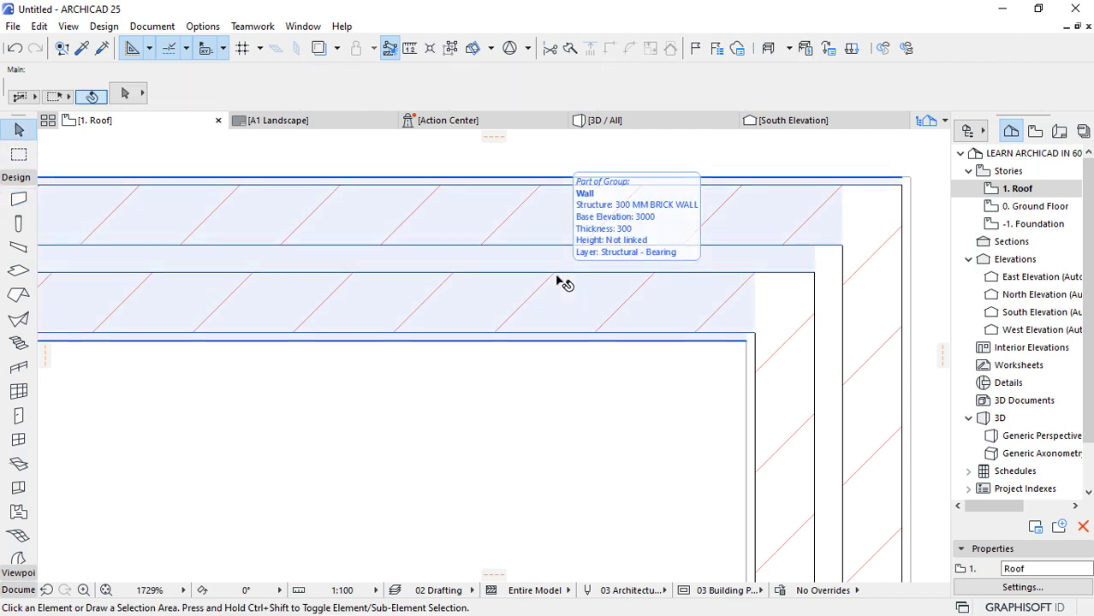
{"action": "left_click", "coordinate": [528, 392]}
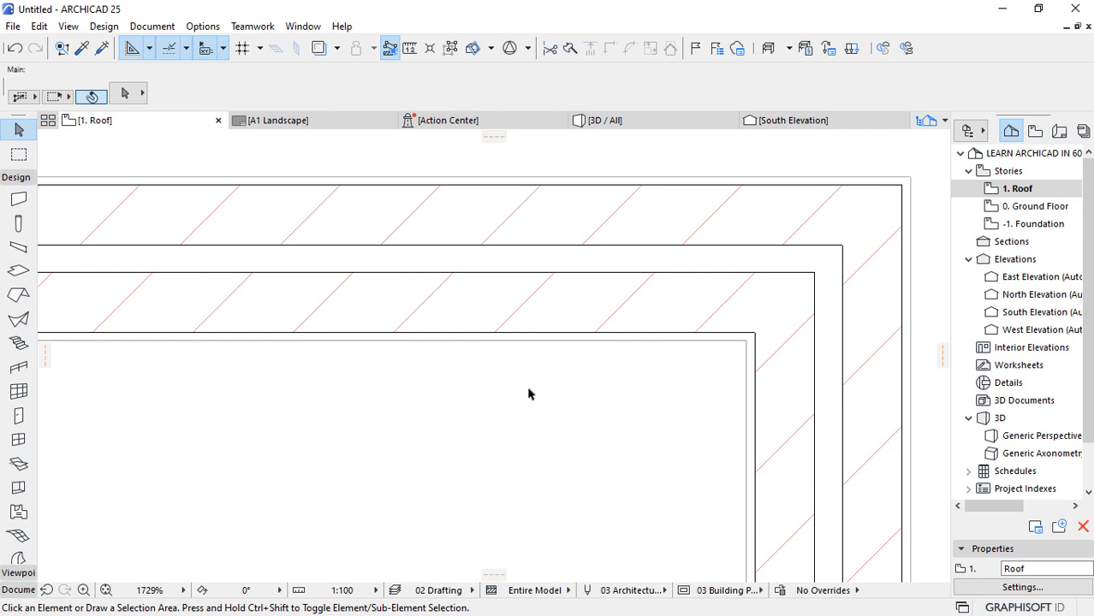
{"action": "left_click", "coordinate": [522, 298]}
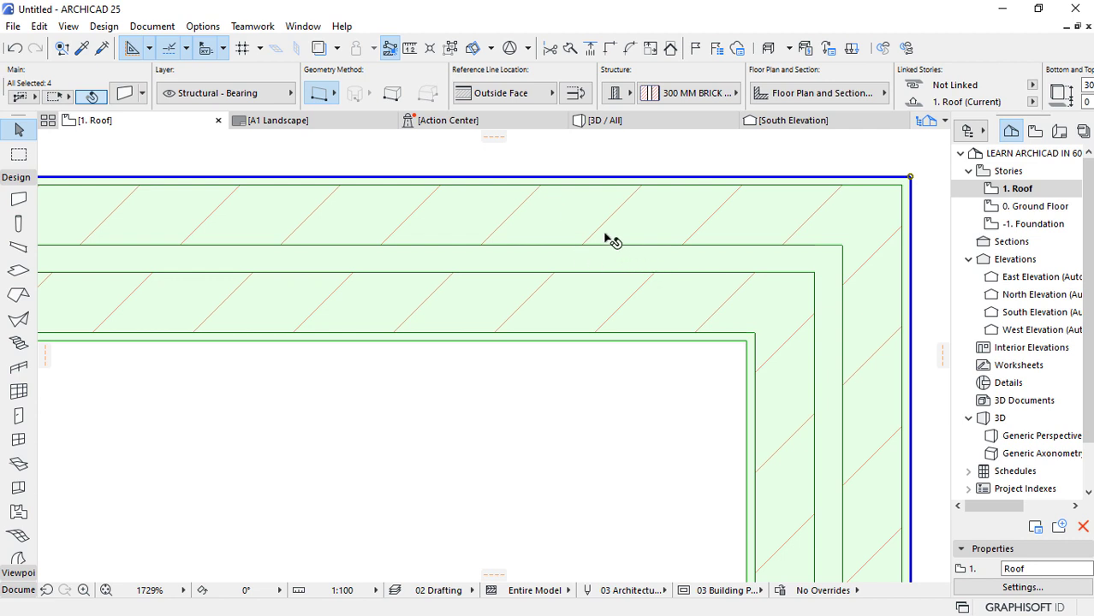
{"action": "scroll", "coordinate": [605, 237], "scroll_direction": "down", "scroll_amount": 3}
{"action": "left_click", "coordinate": [805, 282]}
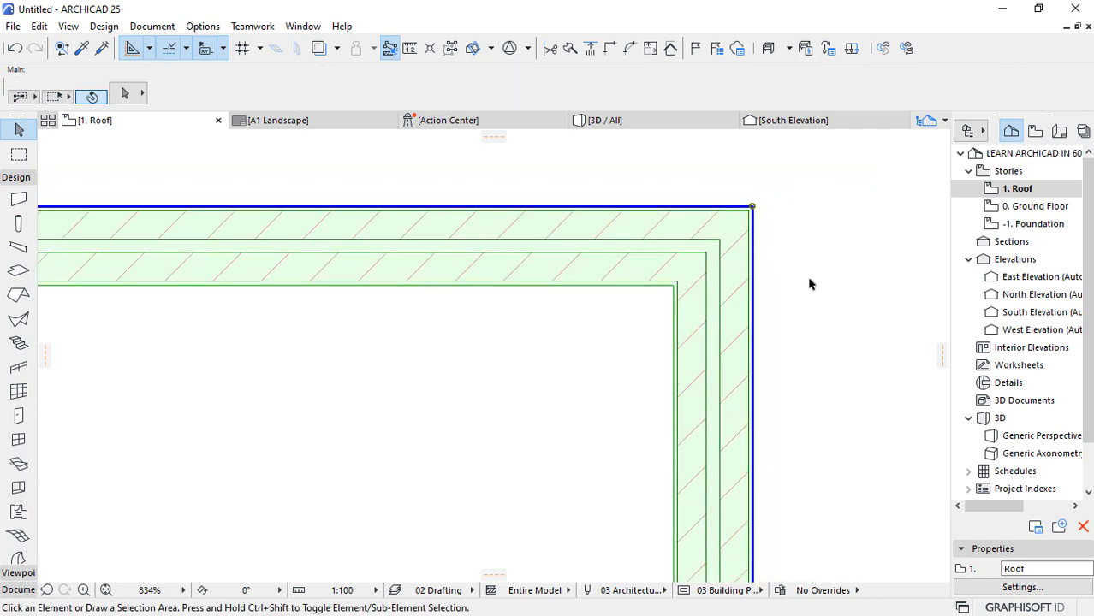
Suspend groups and select only the upper exterior wall.
{"action": "left_click", "coordinate": [452, 49]}
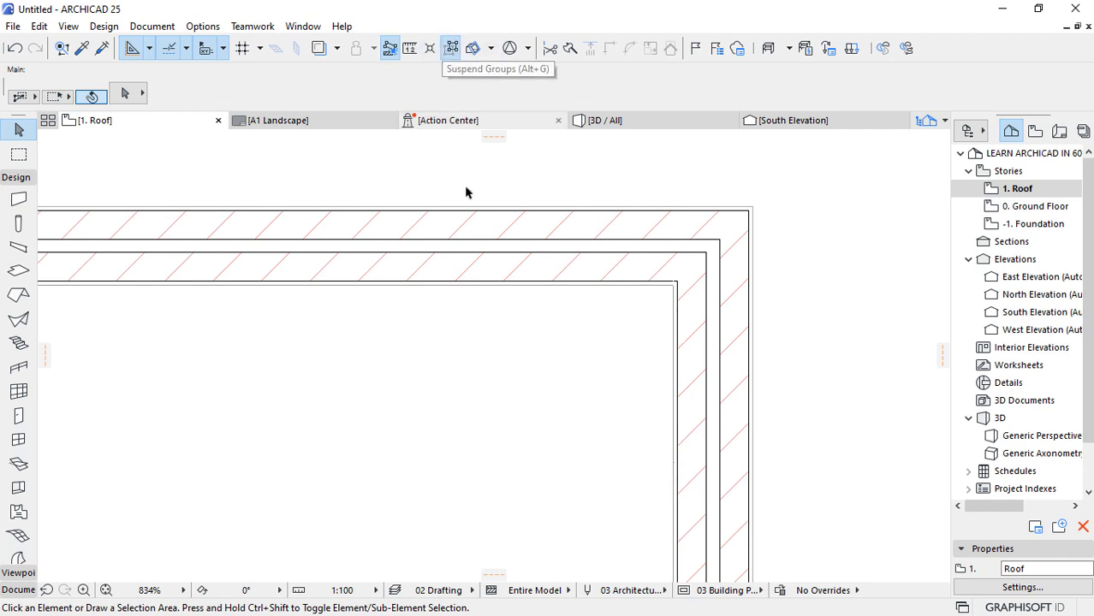
{"action": "left_click", "coordinate": [459, 237]}
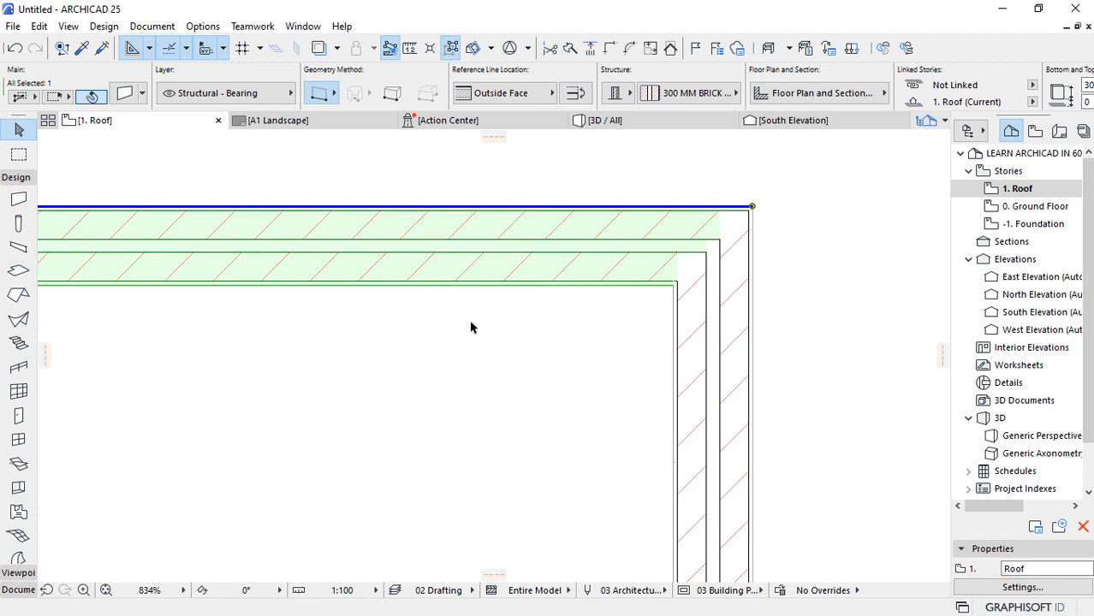
Open the Building Materials settings and examine which materials in the list the selected wall's composite uses.
{"action": "left_click", "coordinate": [206, 30]}
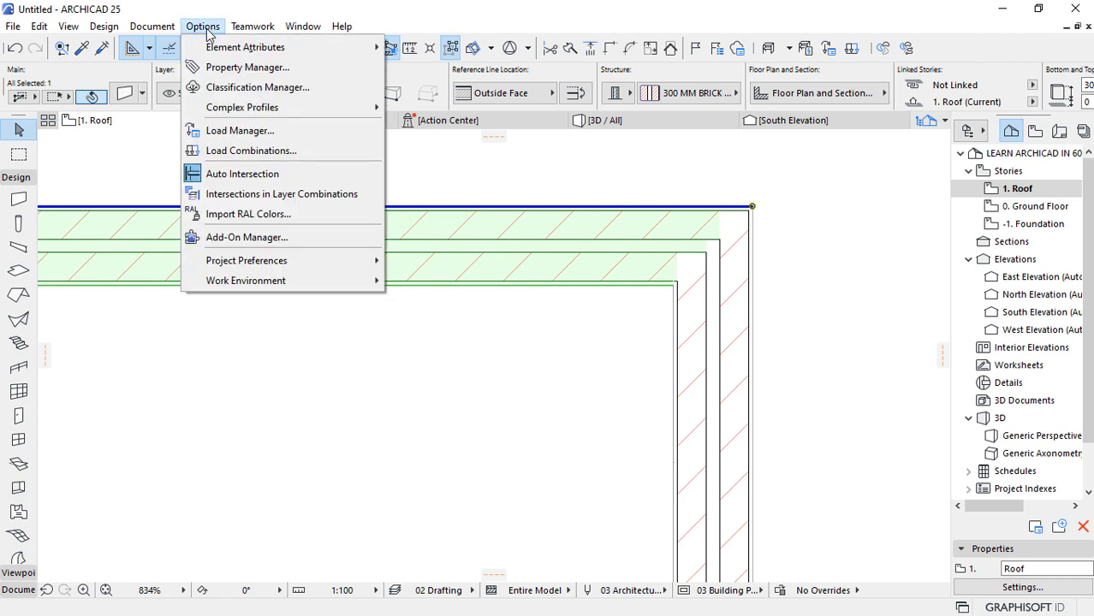
{"action": "mouse_move", "coordinate": [257, 47]}
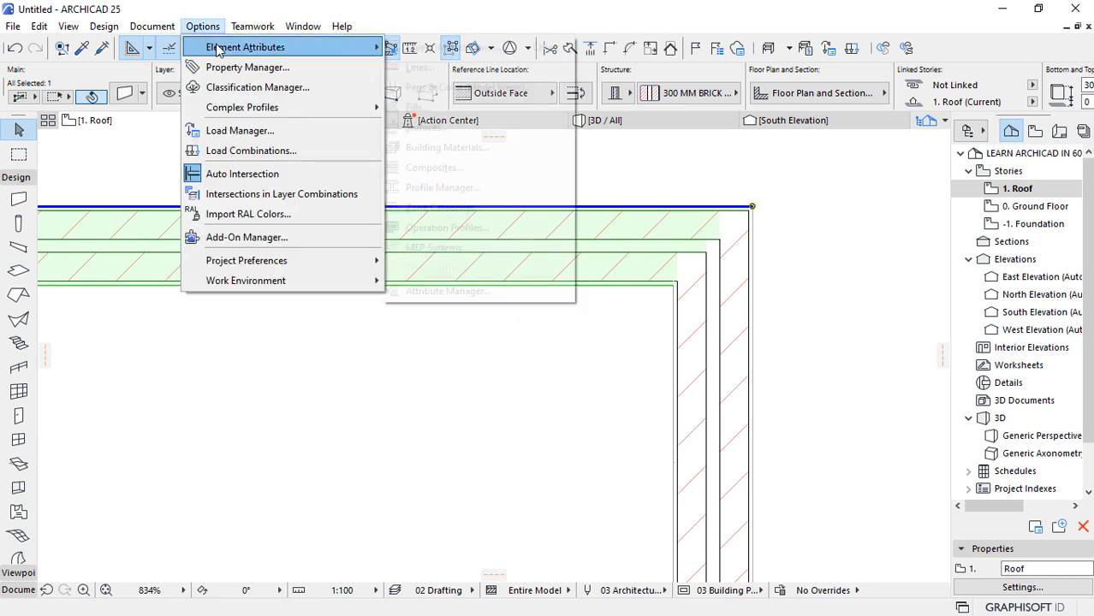
{"action": "left_click", "coordinate": [478, 150]}
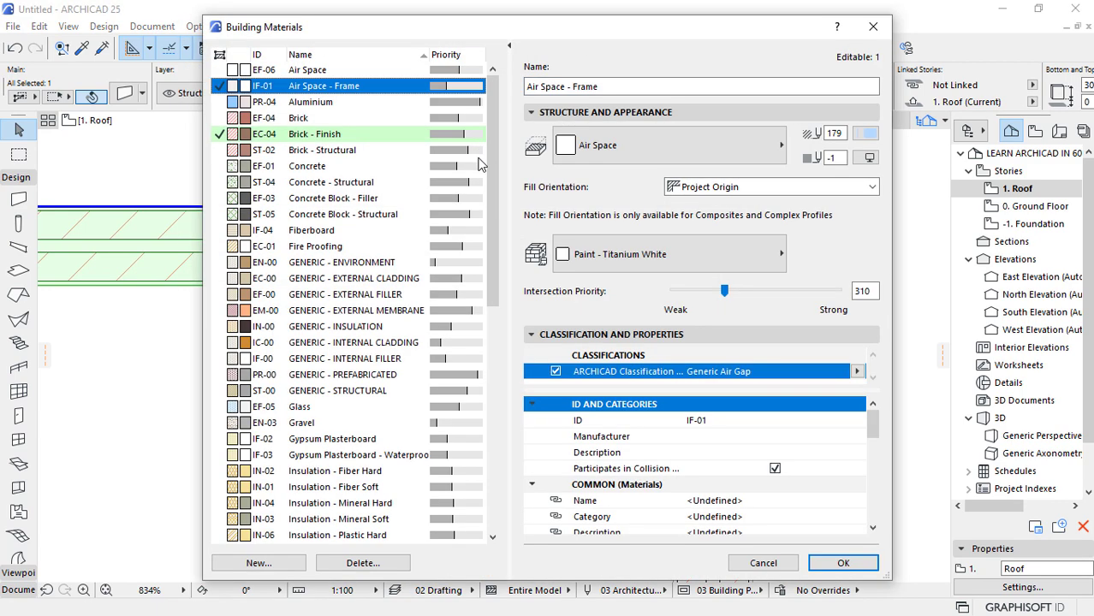
{"action": "scroll", "coordinate": [491, 98], "scroll_direction": "down", "scroll_amount": 3}
{"action": "mouse_move", "coordinate": [493, 103]}
{"action": "left_mouse_down"}
{"action": "mouse_move", "coordinate": [513, 355]}
{"action": "mouse_move", "coordinate": [503, 107]}
{"action": "left_mouse_up"}
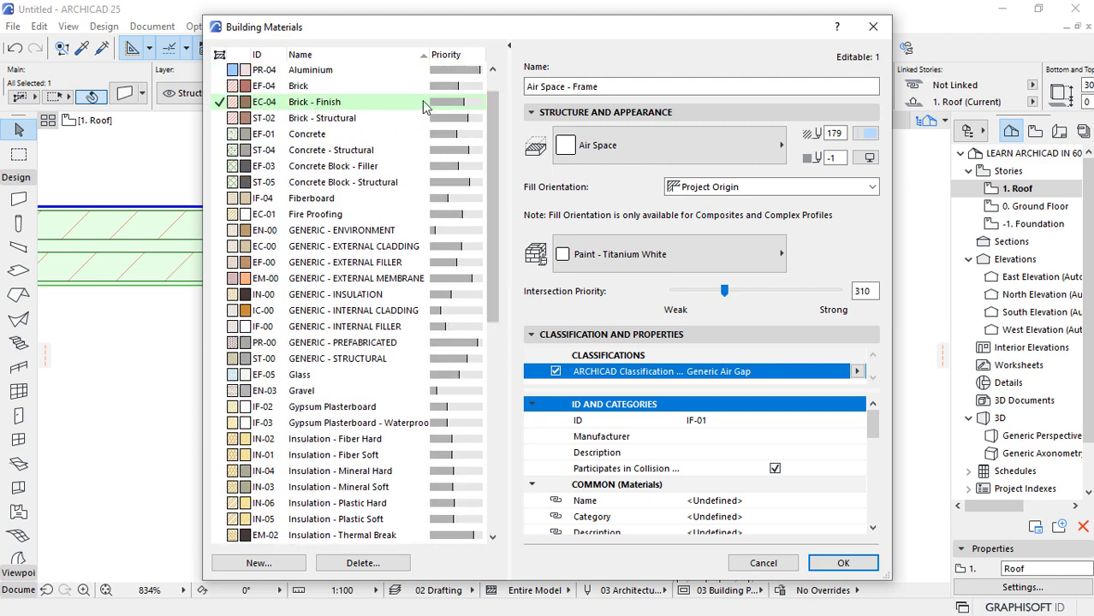
{"action": "key", "text": "p"}
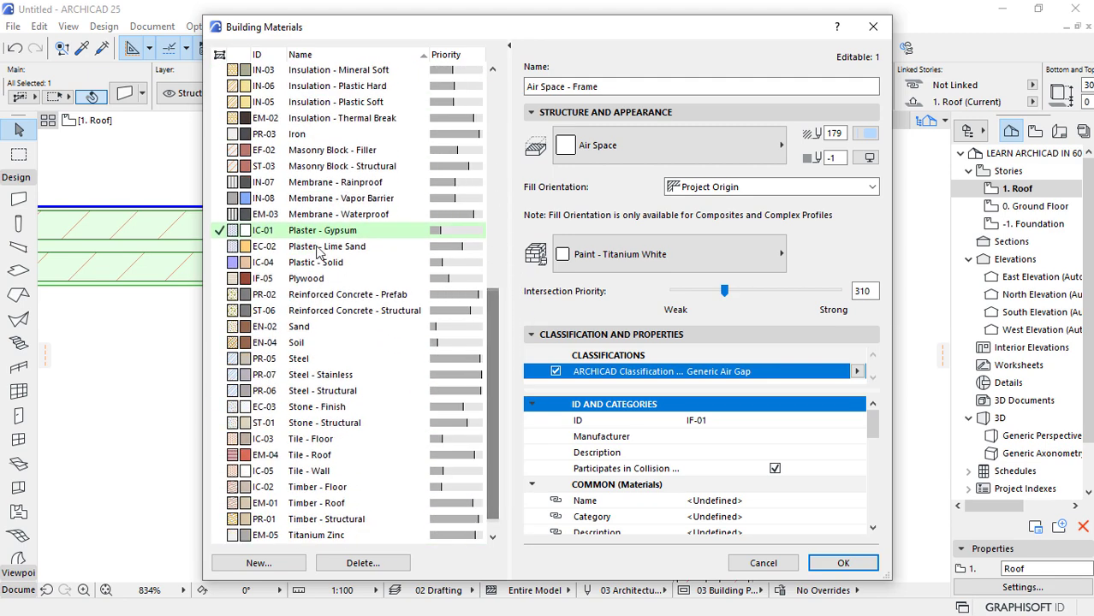
{"action": "left_click_drag", "start_coordinate": [489, 333], "coordinate": [475, 105]}
{"action": "left_click", "coordinate": [470, 86]}
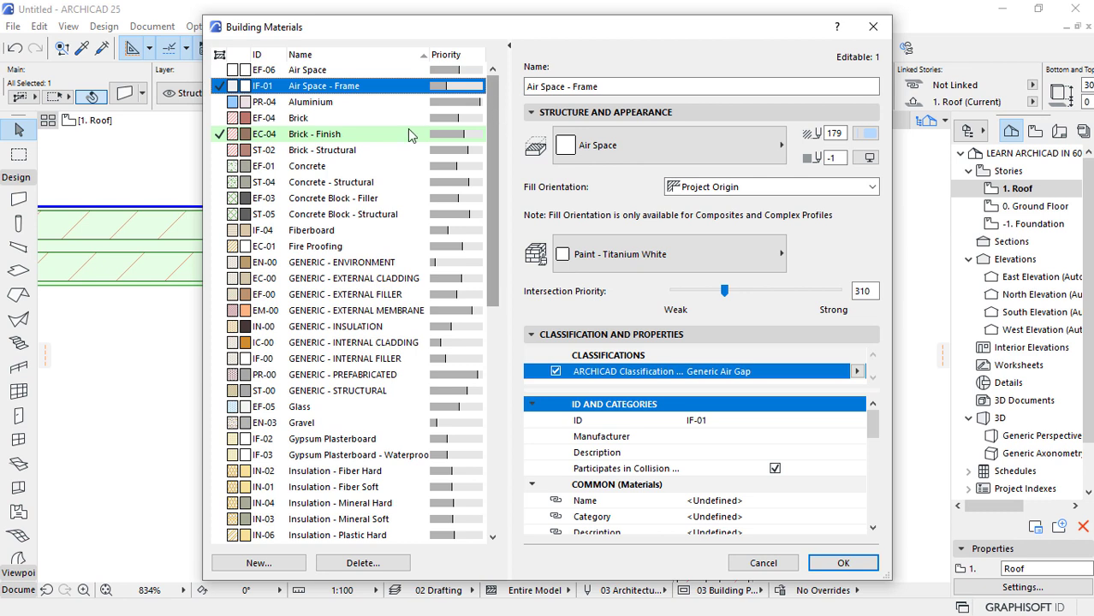
Set the cut fill foreground pen of the Brick - Finish building material to the grey pen 101.
{"action": "left_click", "coordinate": [281, 133]}
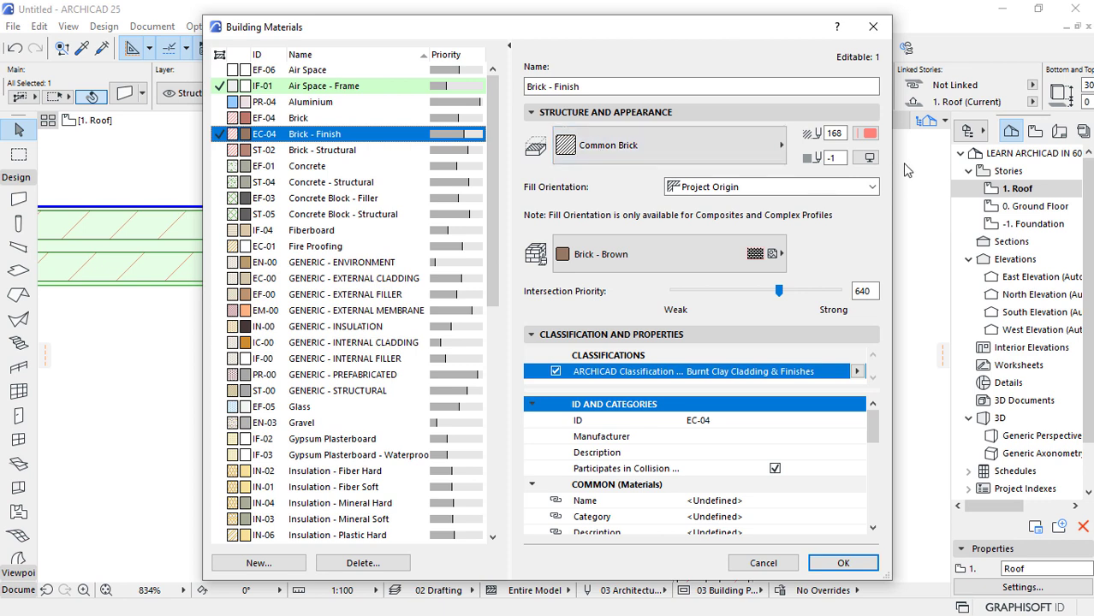
{"action": "left_click", "coordinate": [870, 135]}
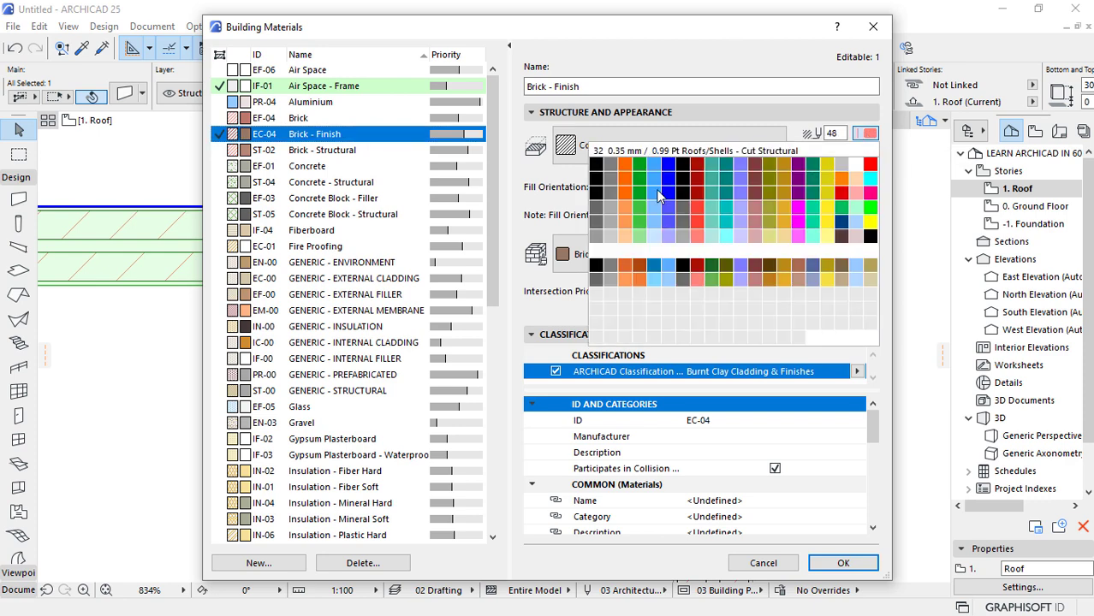
{"action": "left_click", "coordinate": [598, 241]}
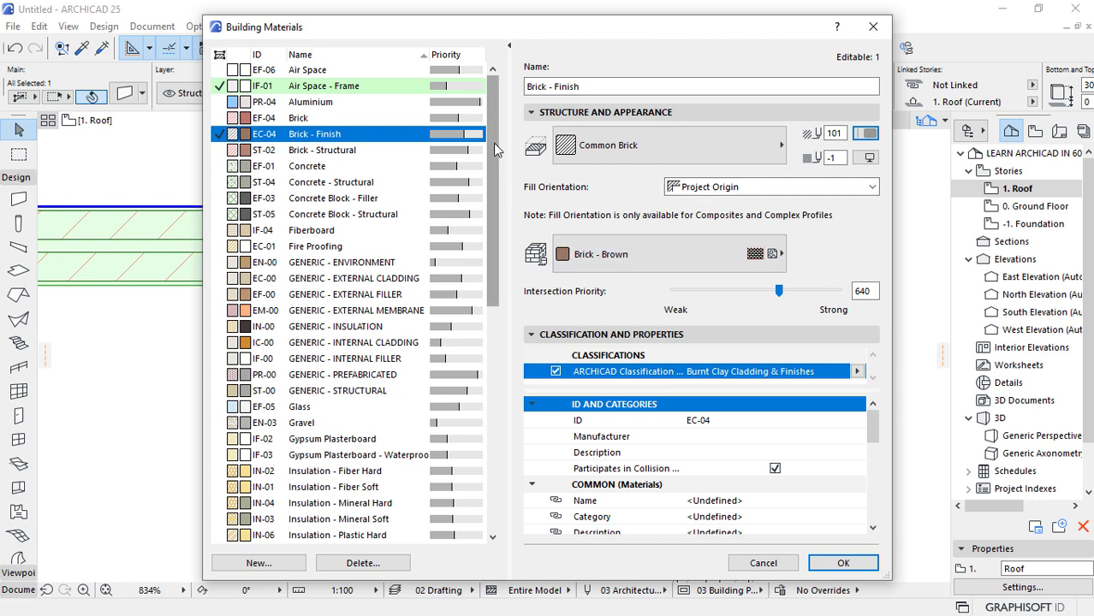
{"action": "left_click_drag", "start_coordinate": [493, 149], "coordinate": [495, 299]}
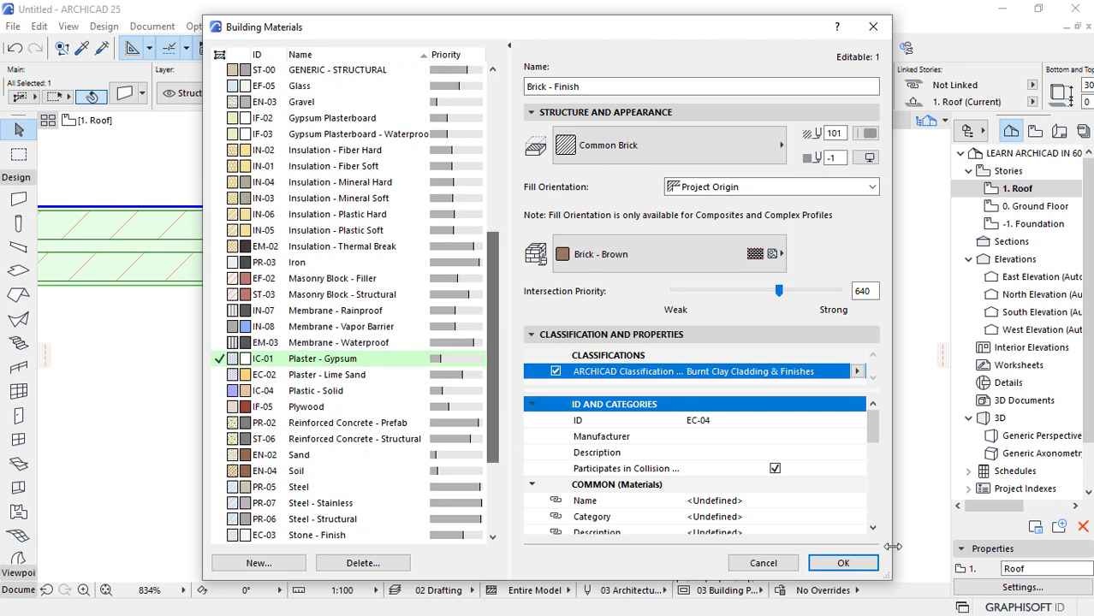
Accept the building material settings for Brick - Finish and inspect the hatching at the upper exterior wall corner.
{"action": "left_click", "coordinate": [843, 563]}
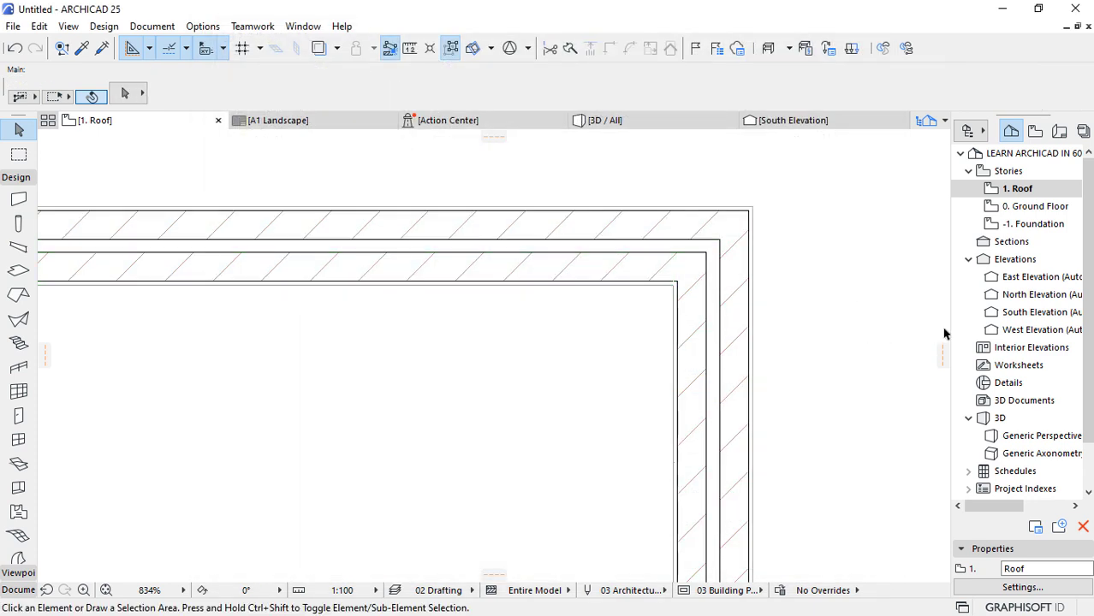
{"action": "scroll", "coordinate": [667, 238], "scroll_direction": "up", "scroll_amount": 2}
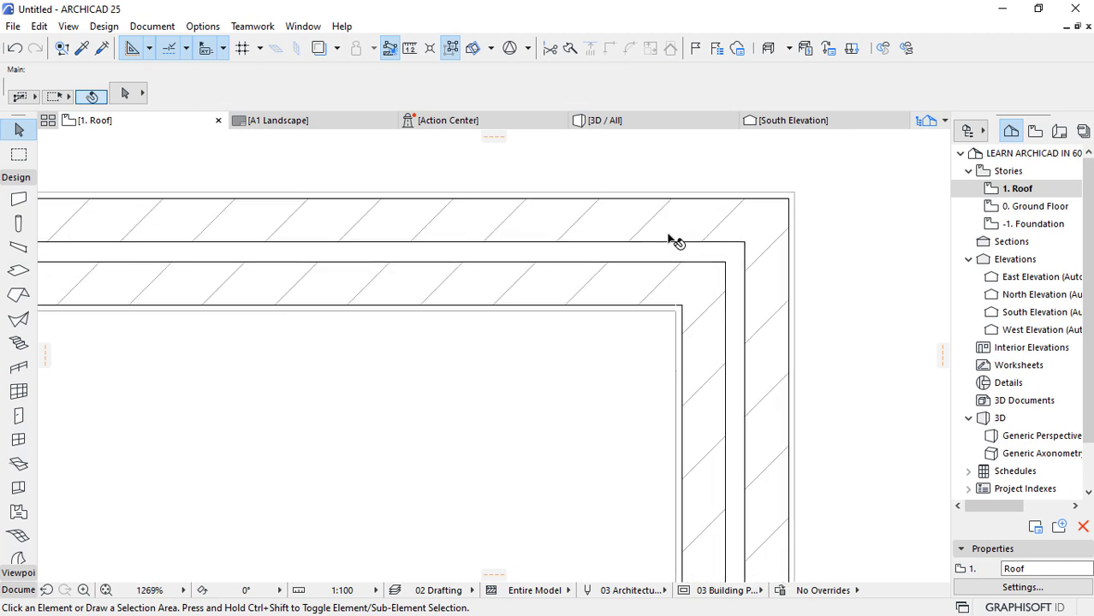
{"action": "scroll", "coordinate": [673, 239], "scroll_direction": "up", "scroll_amount": 2}
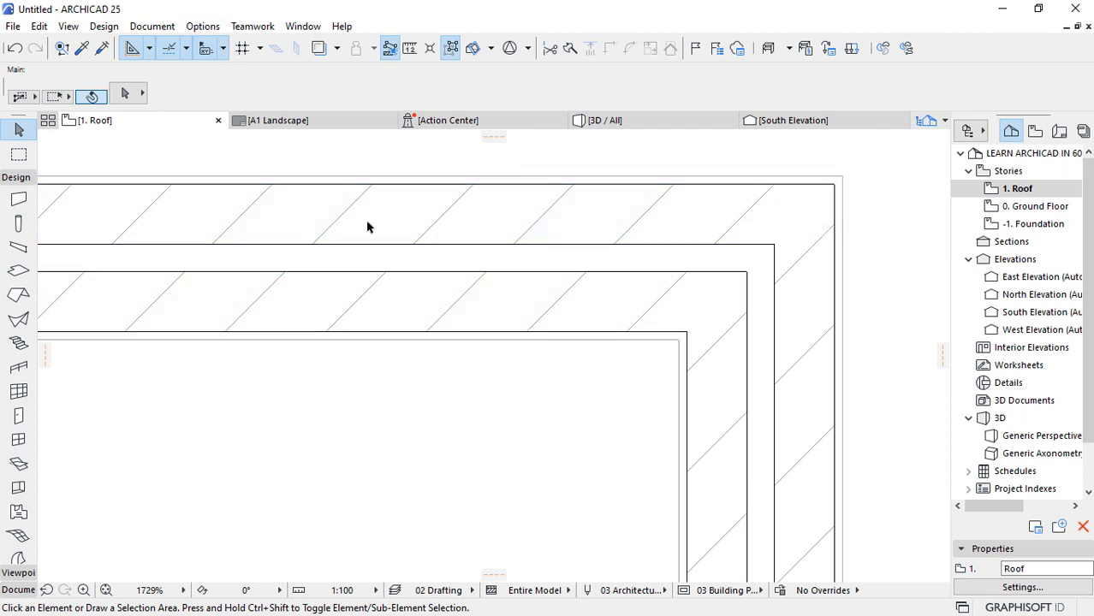
Set the Common Brick fill's pattern unit size to 0,50 mm by 0,50 mm, apply it and clear the wall selection.
{"action": "left_click", "coordinate": [386, 227]}
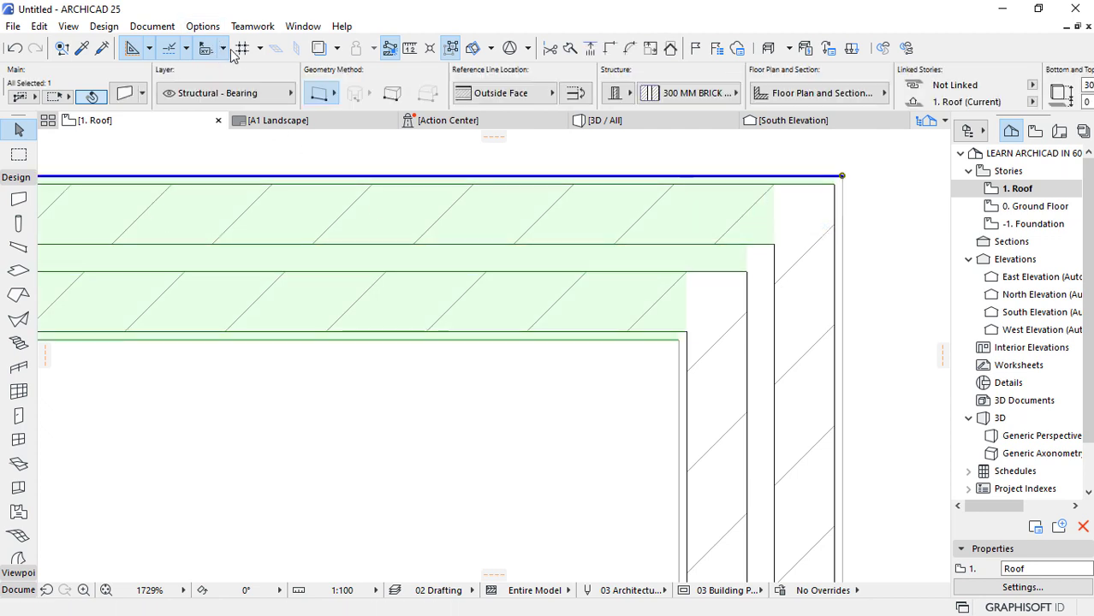
{"action": "left_click", "coordinate": [203, 25]}
{"action": "mouse_move", "coordinate": [282, 47]}
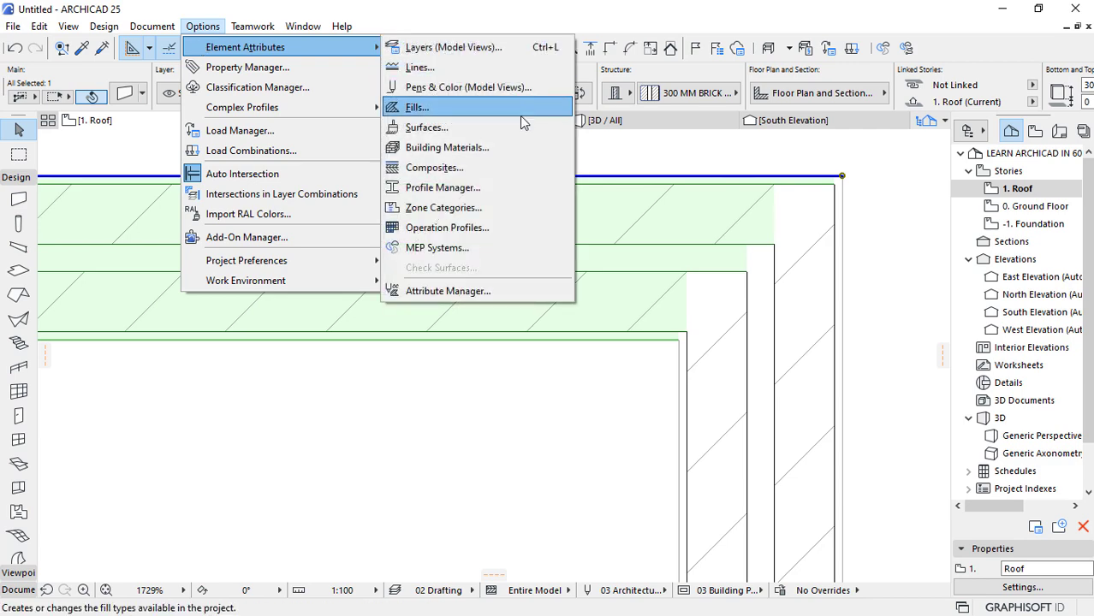
{"action": "left_click", "coordinate": [435, 108]}
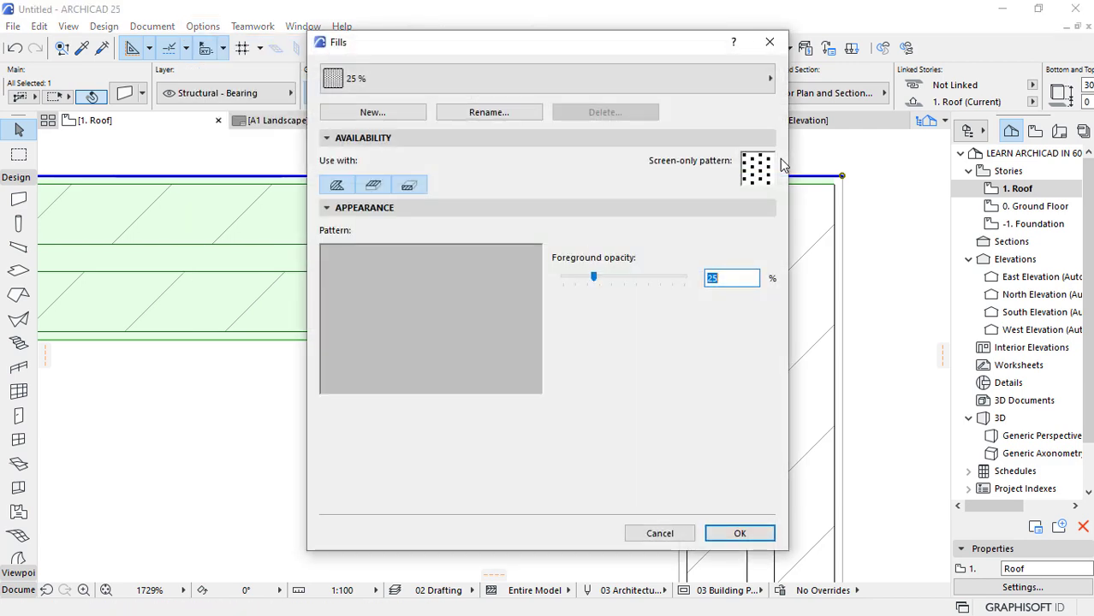
{"action": "left_click", "coordinate": [651, 85]}
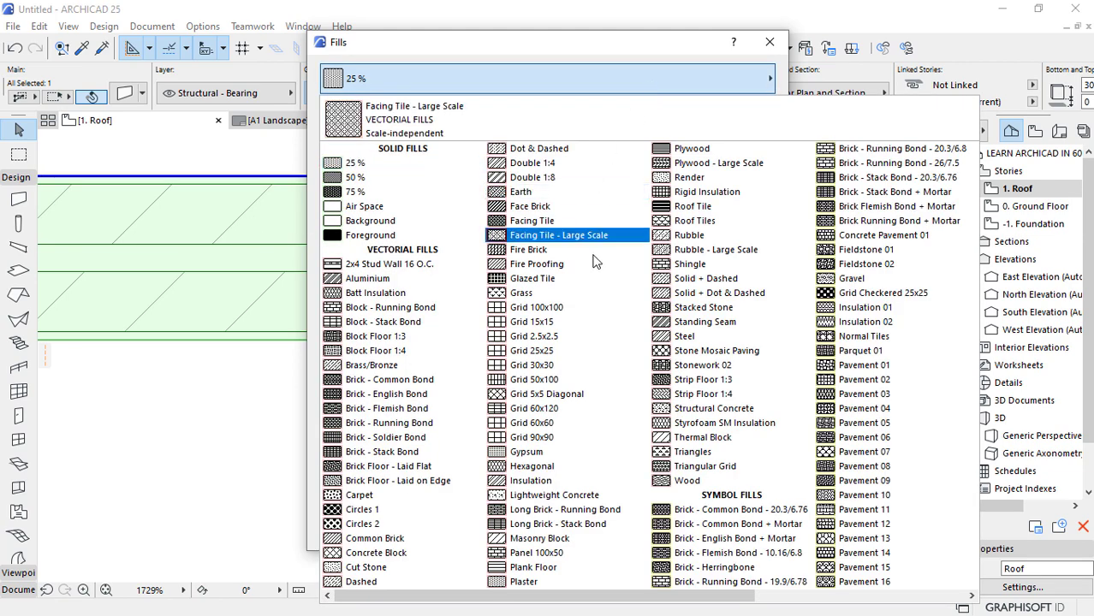
{"action": "left_click", "coordinate": [374, 539]}
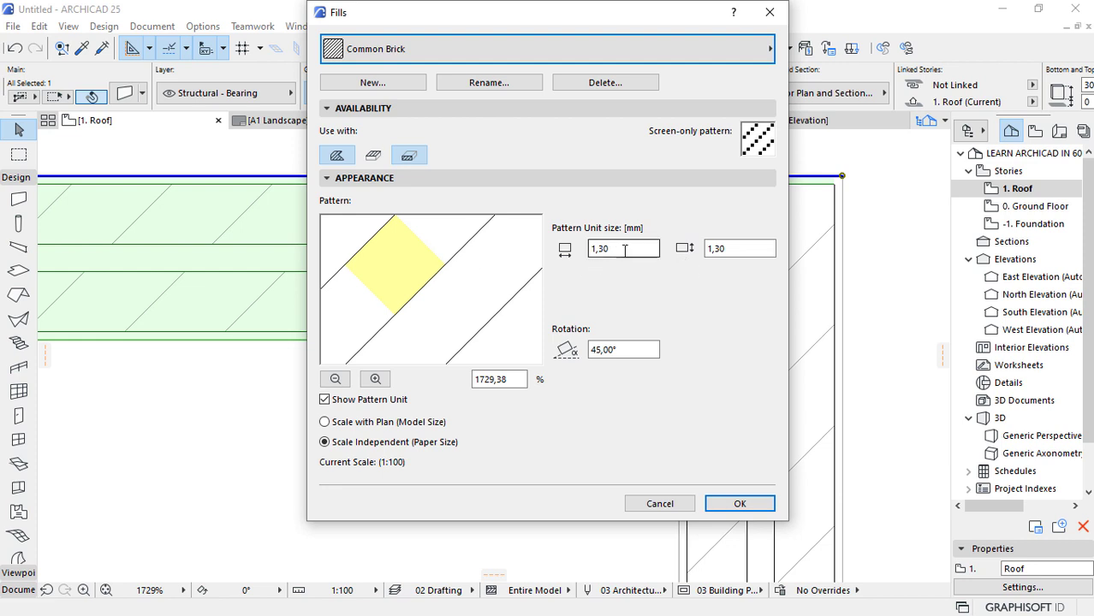
{"action": "left_click_drag", "start_coordinate": [619, 250], "coordinate": [599, 250]}
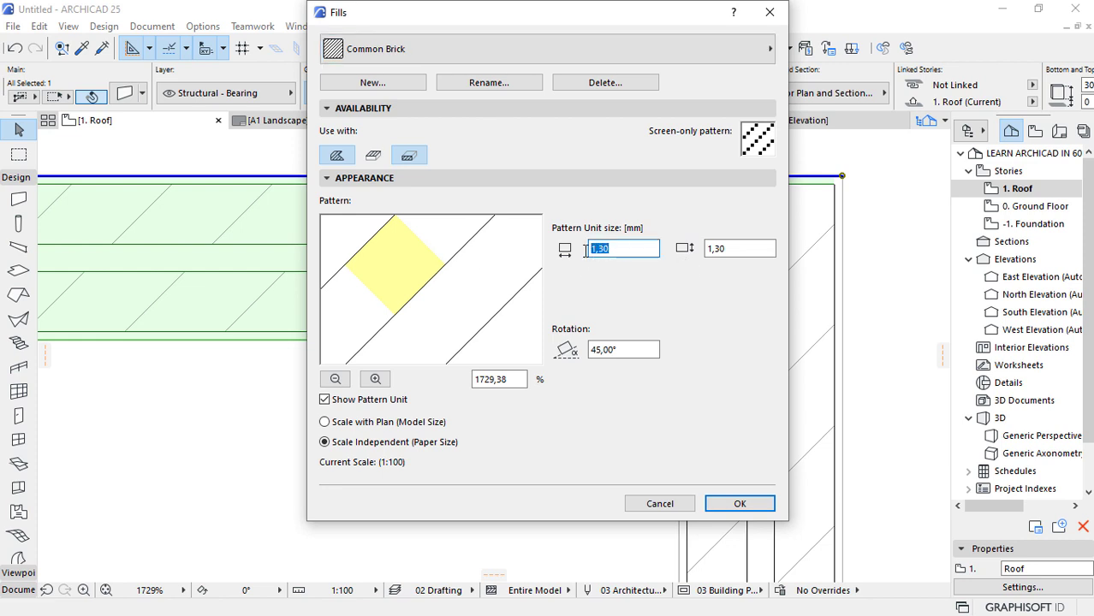
{"action": "key", "text": "BackSpace"}
{"action": "type", "text": ",5"}
{"action": "key", "text": "Tab"}
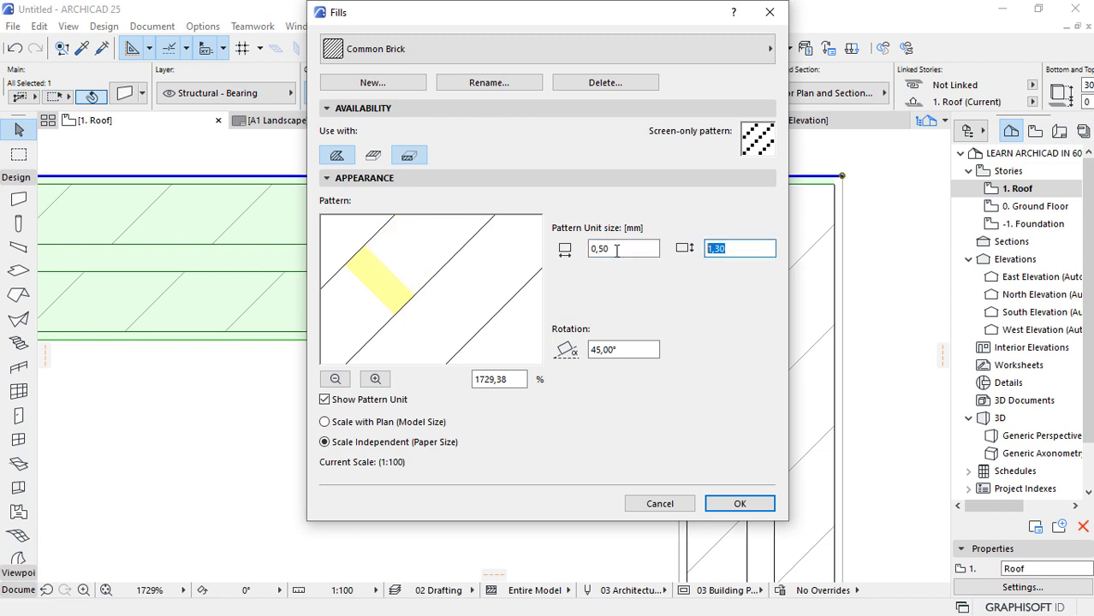
{"action": "type", "text": "0,50"}
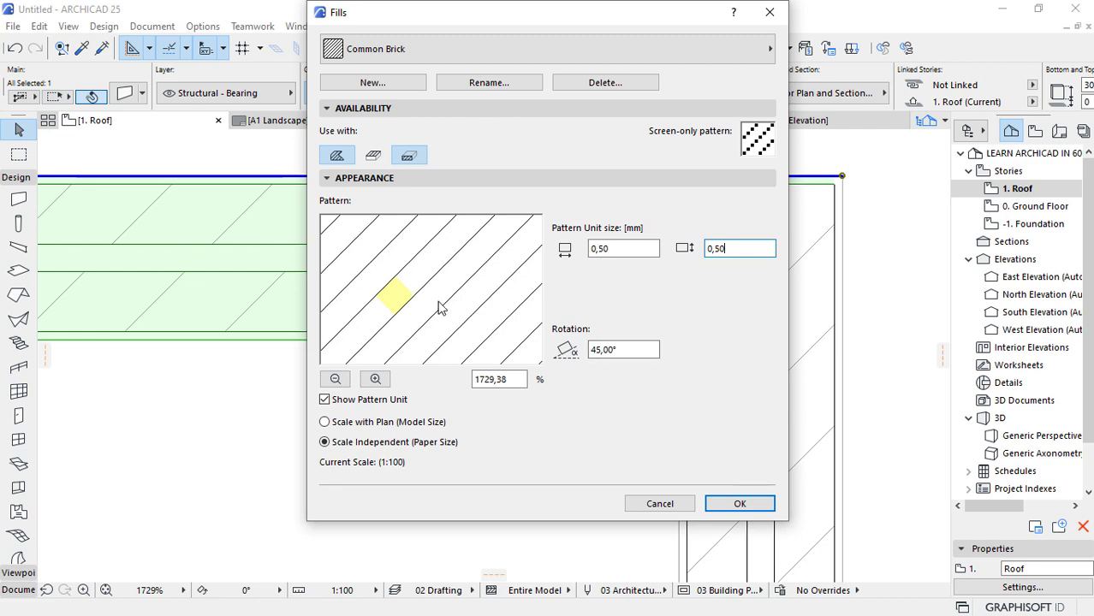
{"action": "left_click", "coordinate": [740, 503]}
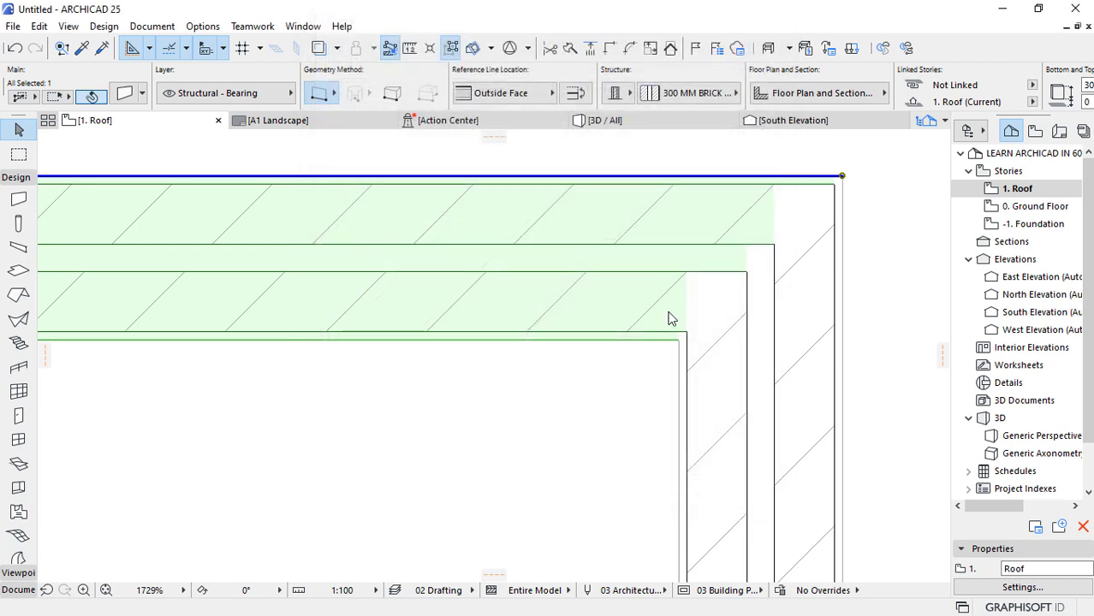
{"action": "left_click", "coordinate": [877, 377]}
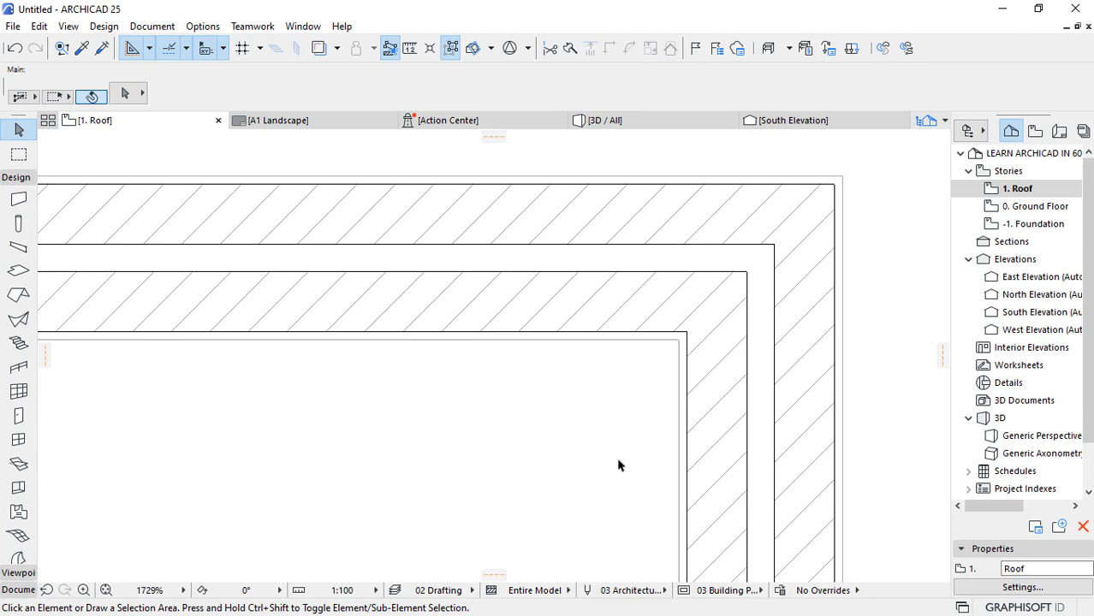
Draw a straight wall with the exterior wall's settings down the central vertical guide, flipped on its reference line, between the upper and lower exterior walls.
{"action": "scroll", "coordinate": [672, 256], "scroll_direction": "down", "scroll_amount": 10}
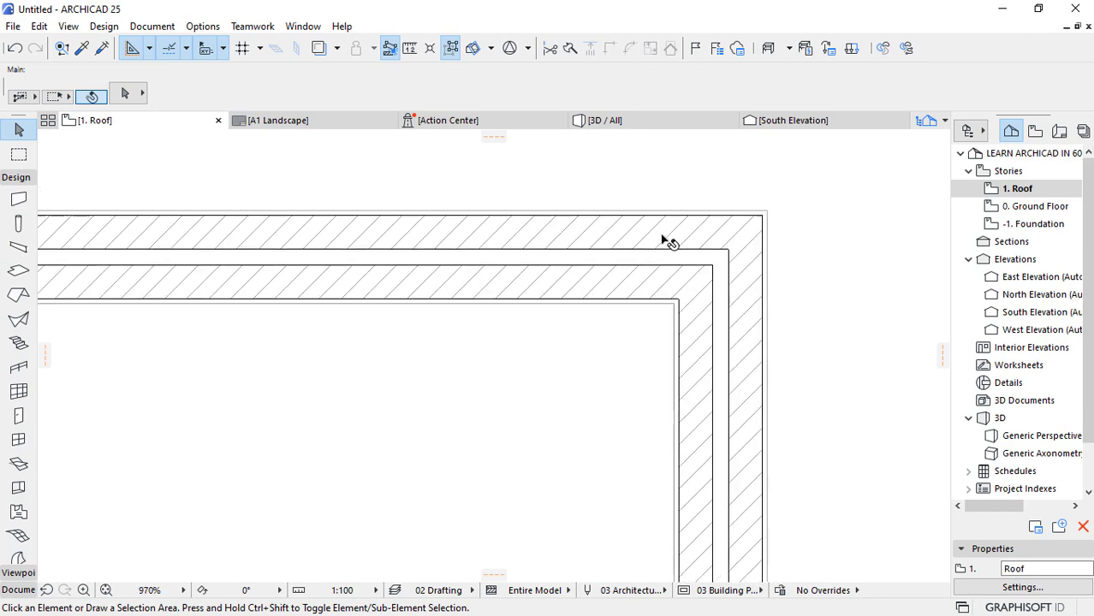
{"action": "scroll", "coordinate": [642, 250], "scroll_direction": "down", "scroll_amount": 1}
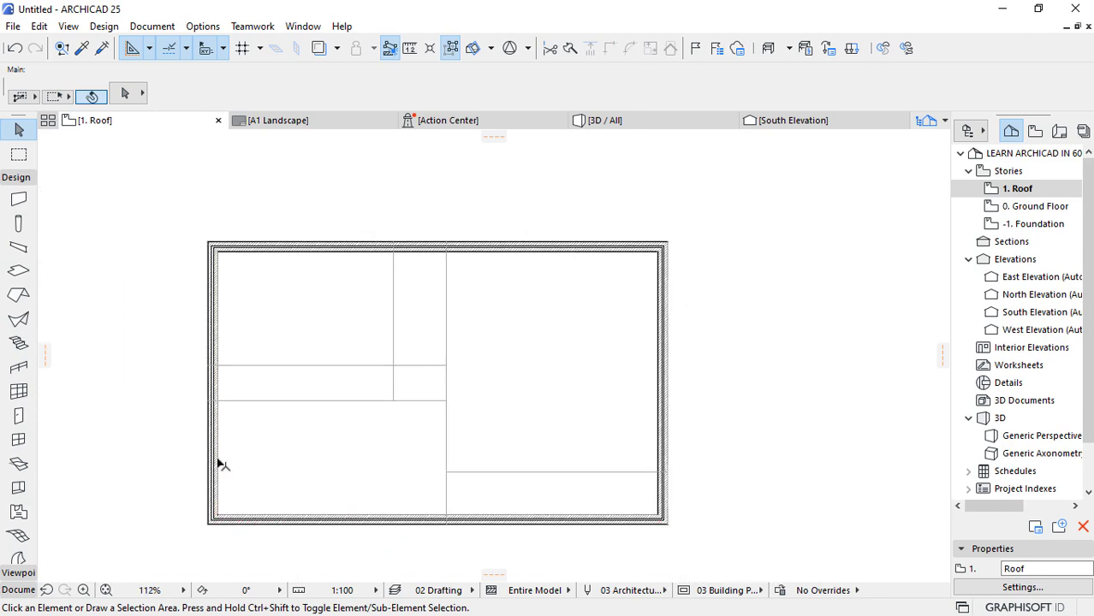
{"action": "scroll", "coordinate": [197, 505], "scroll_direction": "up", "scroll_amount": 3}
{"action": "scroll", "coordinate": [434, 461], "scroll_direction": "down", "scroll_amount": 1}
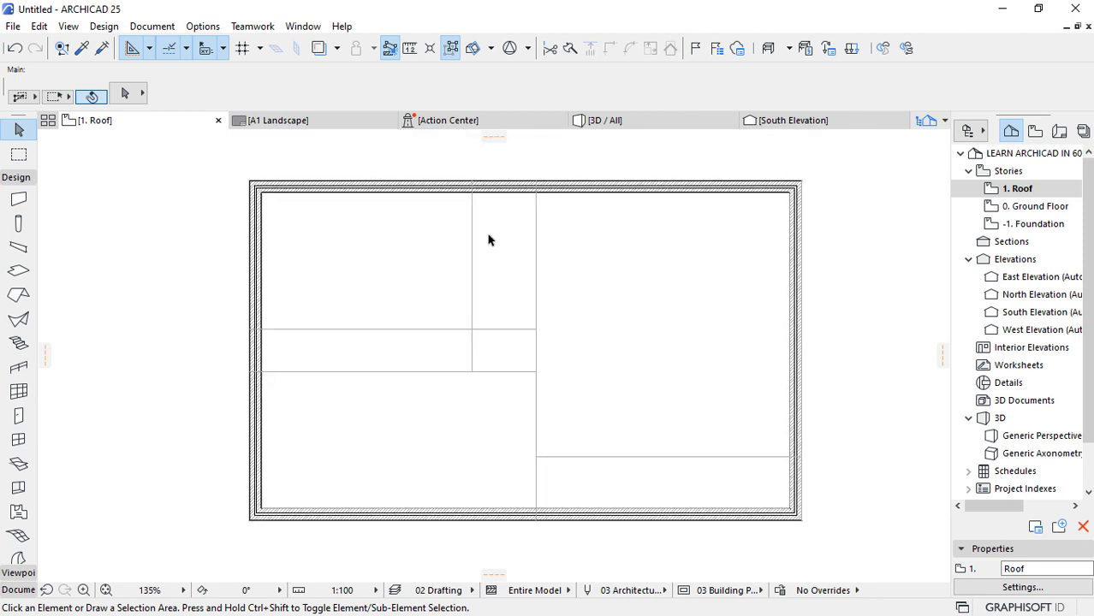
{"action": "left_click", "coordinate": [601, 187], "text": "alt"}
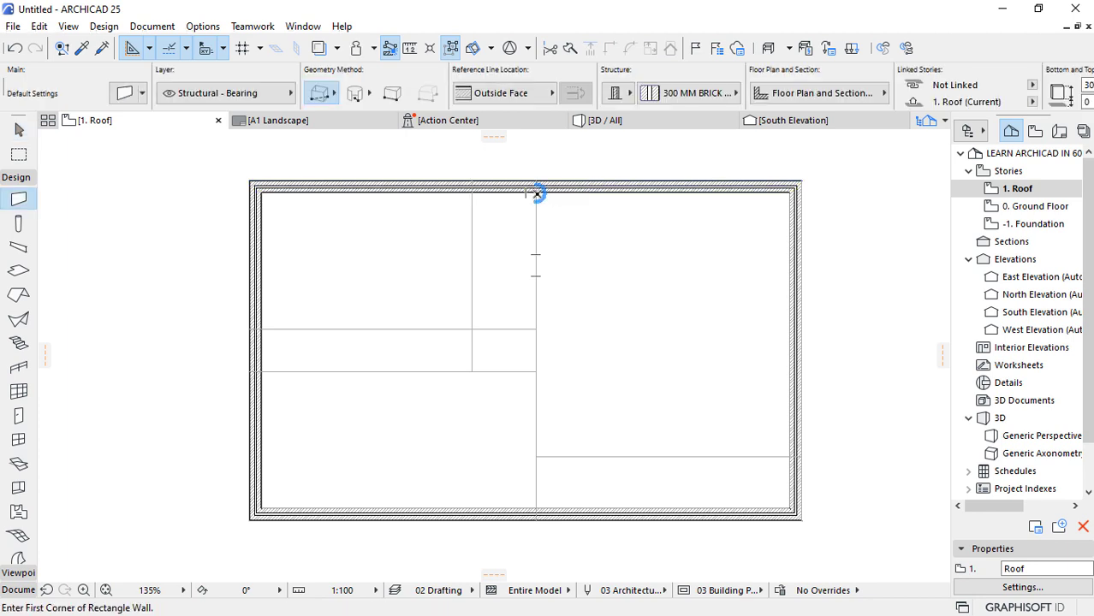
{"action": "left_click", "coordinate": [536, 193]}
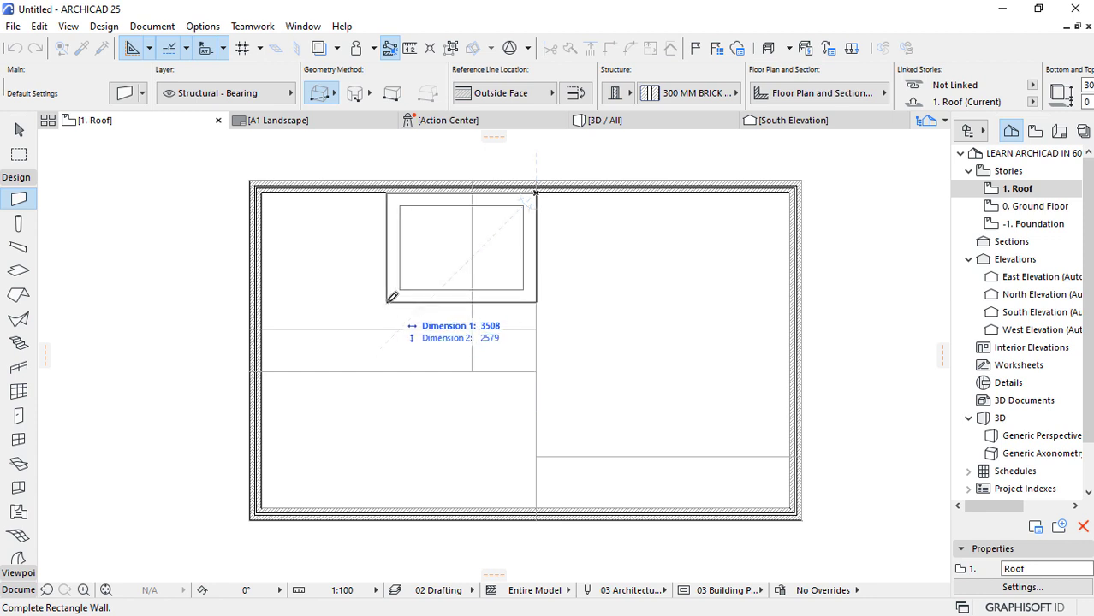
{"action": "left_click", "coordinate": [322, 94]}
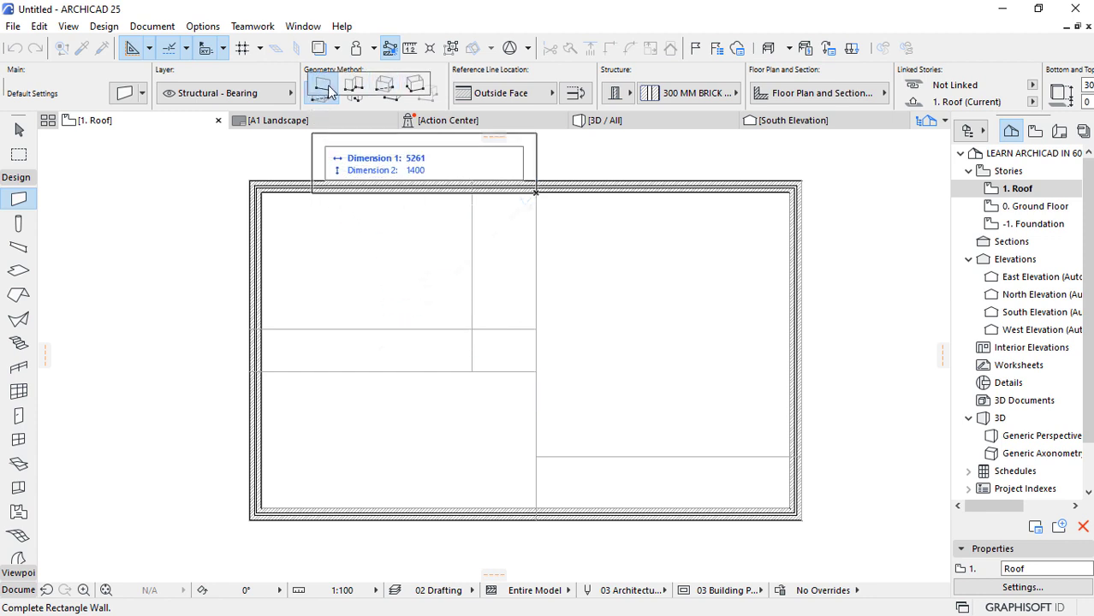
{"action": "left_click", "coordinate": [323, 89]}
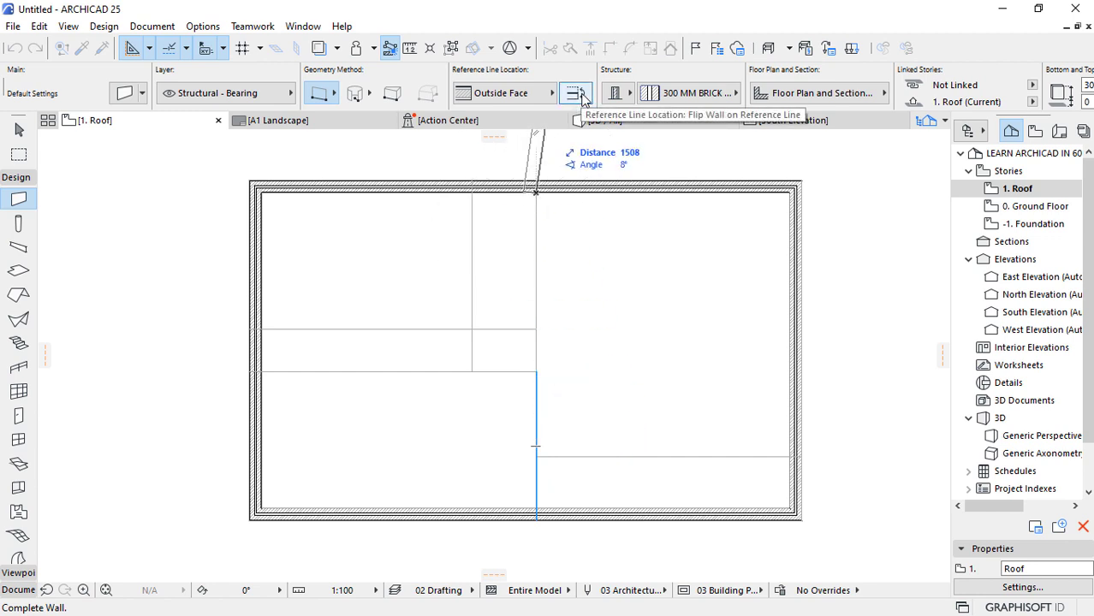
{"action": "left_click", "coordinate": [582, 95]}
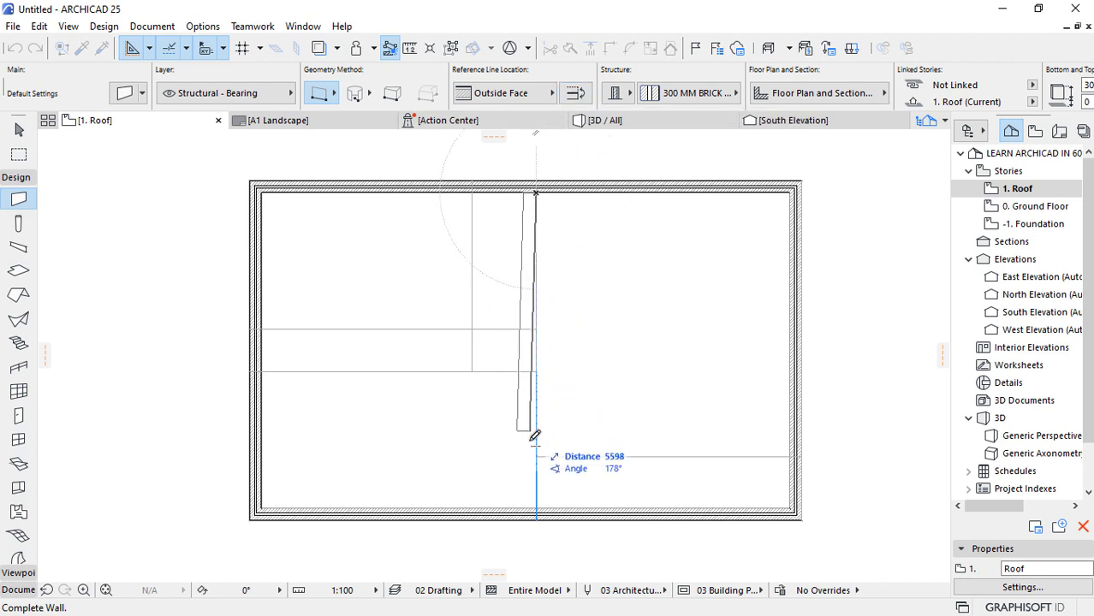
{"action": "left_click", "coordinate": [537, 501]}
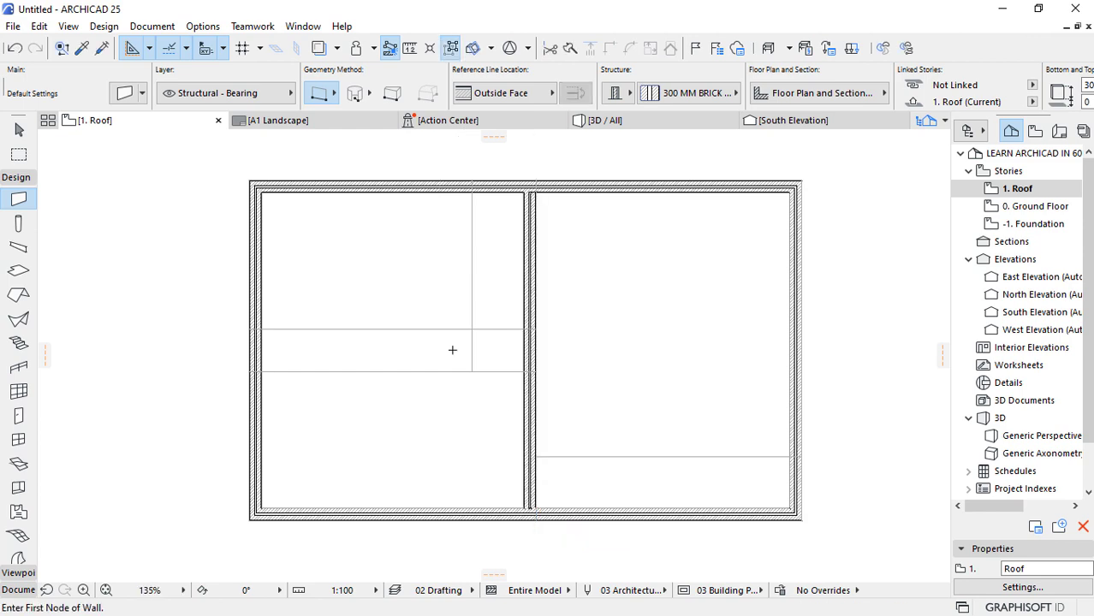
Duplicate the 300 MM BRICK WALL composite as a new composite named 150 MM PARTITION WALL.
{"action": "scroll", "coordinate": [452, 350], "scroll_direction": "up", "scroll_amount": 1}
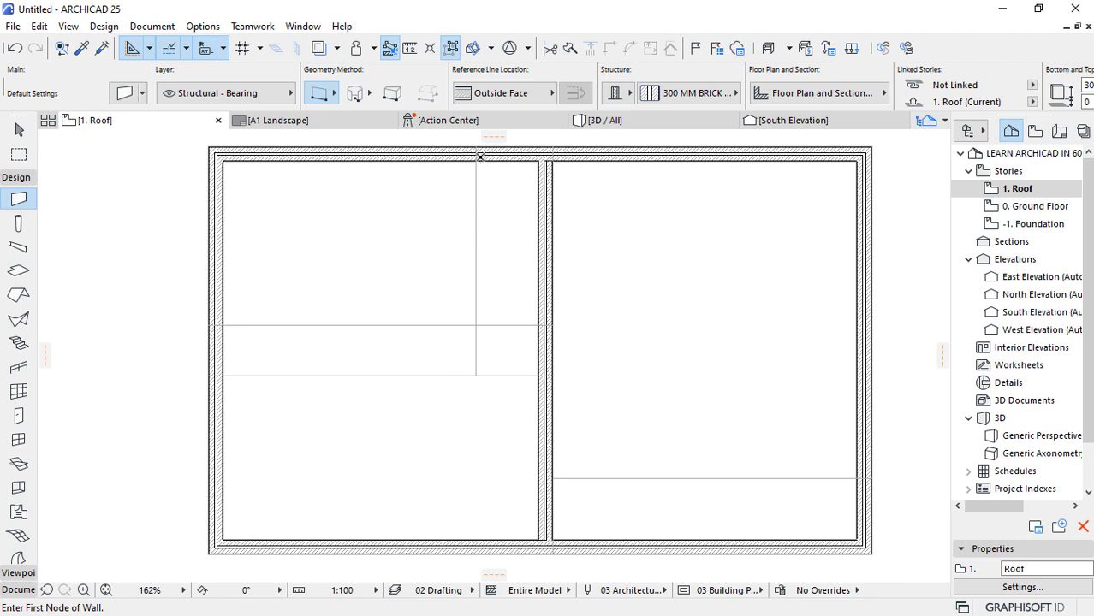
{"action": "left_click", "coordinate": [203, 26]}
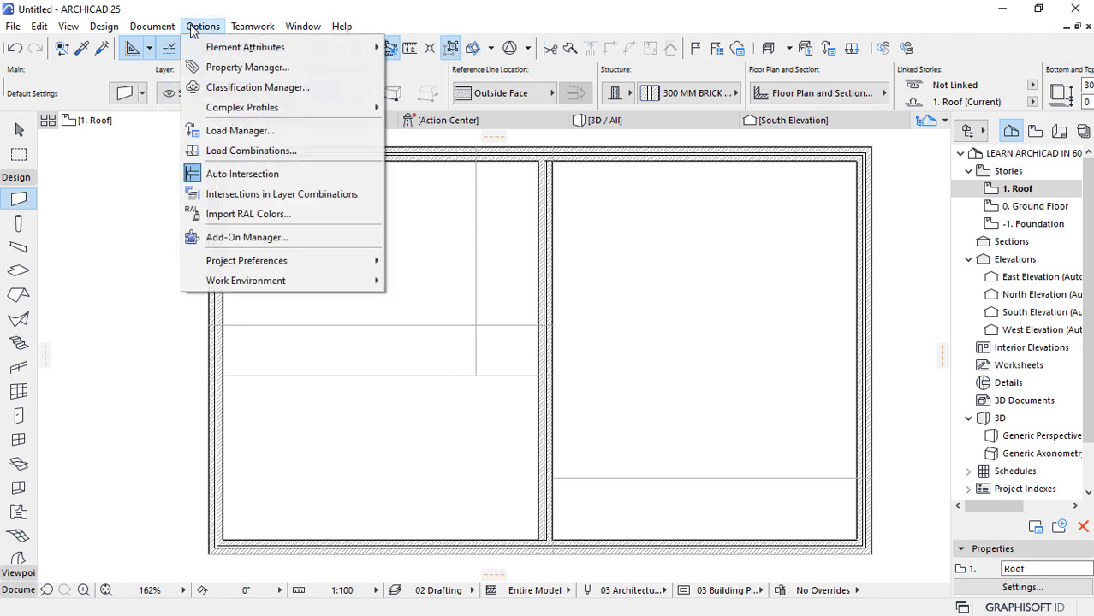
{"action": "mouse_move", "coordinate": [313, 54]}
{"action": "left_click", "coordinate": [469, 164]}
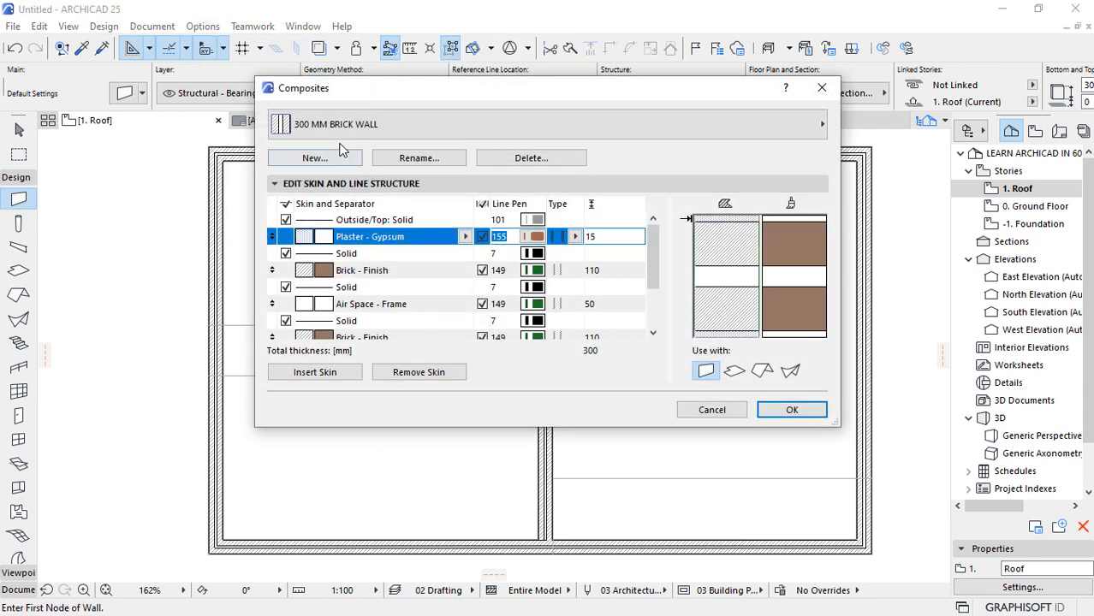
{"action": "left_click", "coordinate": [321, 160]}
{"action": "left_click", "coordinate": [434, 209]}
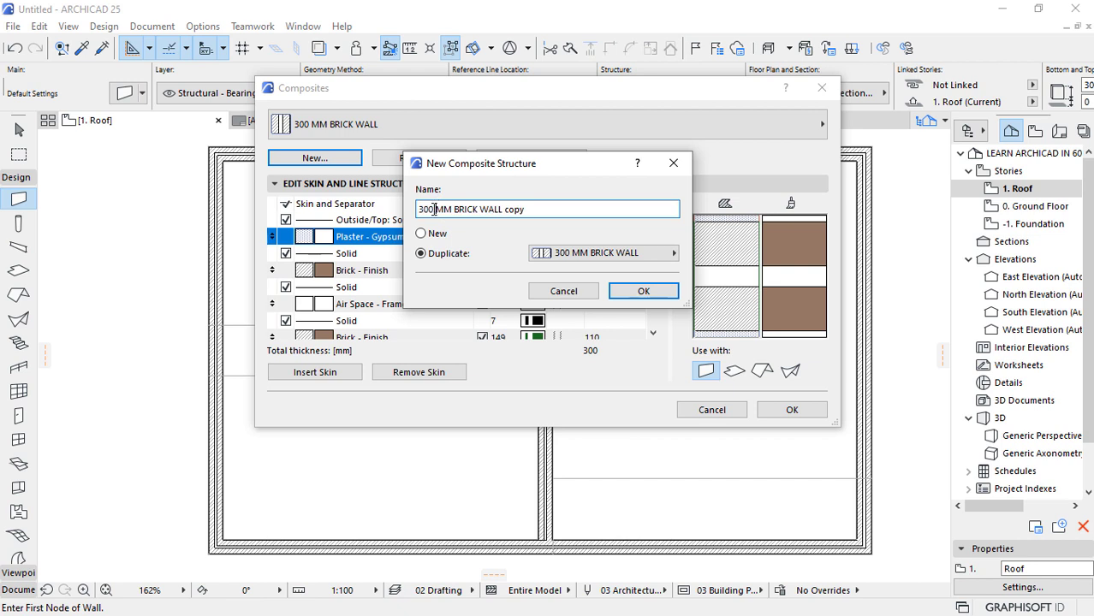
{"action": "left_click_drag", "start_coordinate": [433, 208], "coordinate": [400, 208]}
{"action": "type", "text": "150"}
{"action": "left_click_drag", "start_coordinate": [454, 209], "coordinate": [597, 217]}
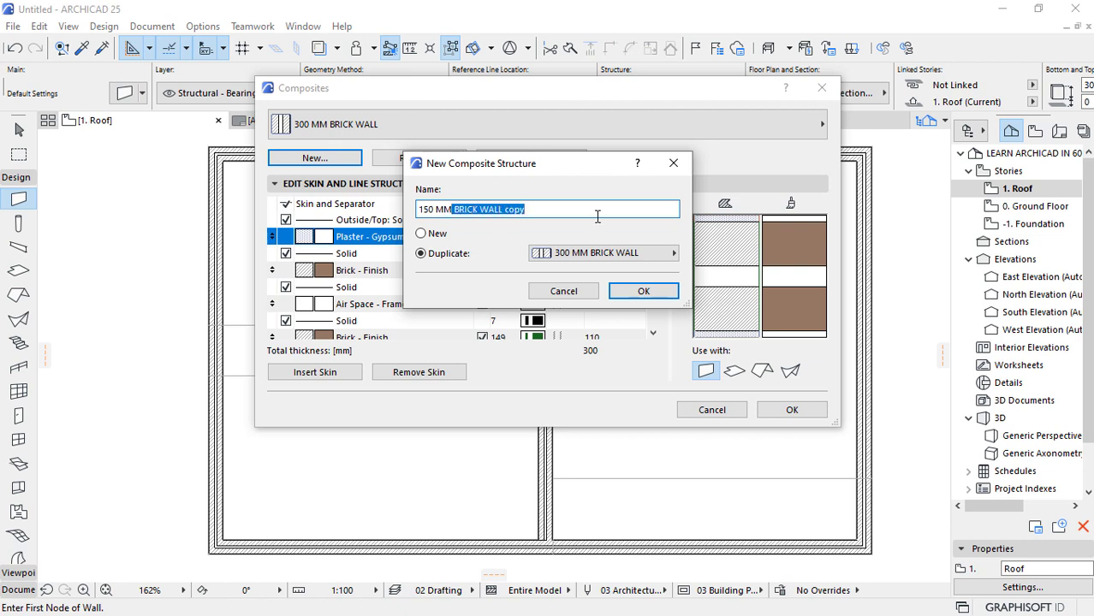
{"action": "key", "text": "BackSpace"}
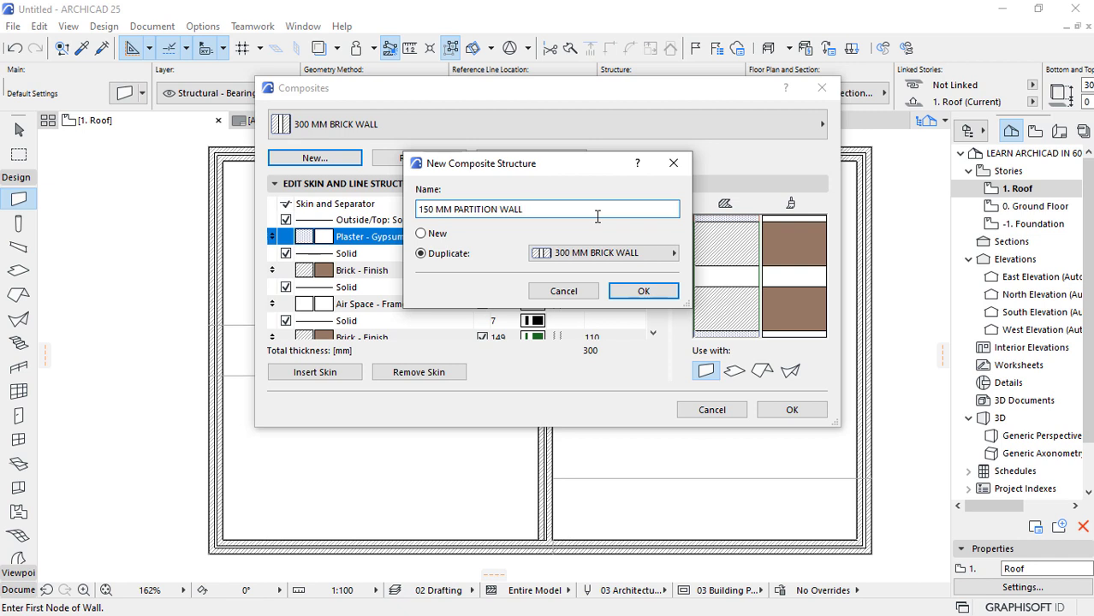
{"action": "left_click", "coordinate": [654, 292]}
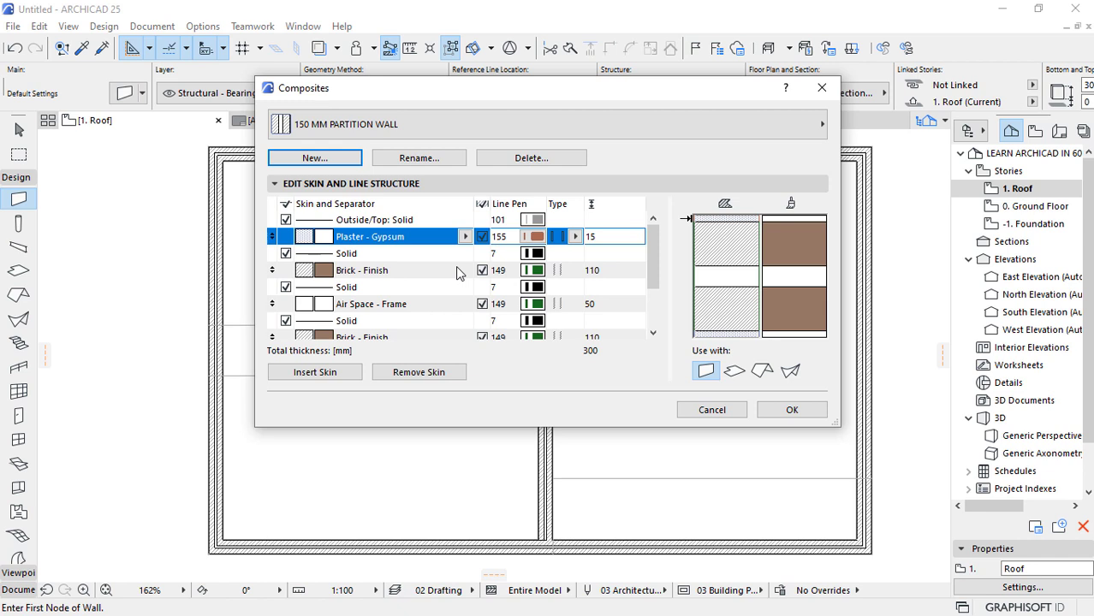
Remove the air space and second brick skins from the 150 MM PARTITION WALL composite and set the remaining brick skin to 120 mm thick.
{"action": "left_click", "coordinate": [373, 305]}
{"action": "left_click", "coordinate": [407, 373]}
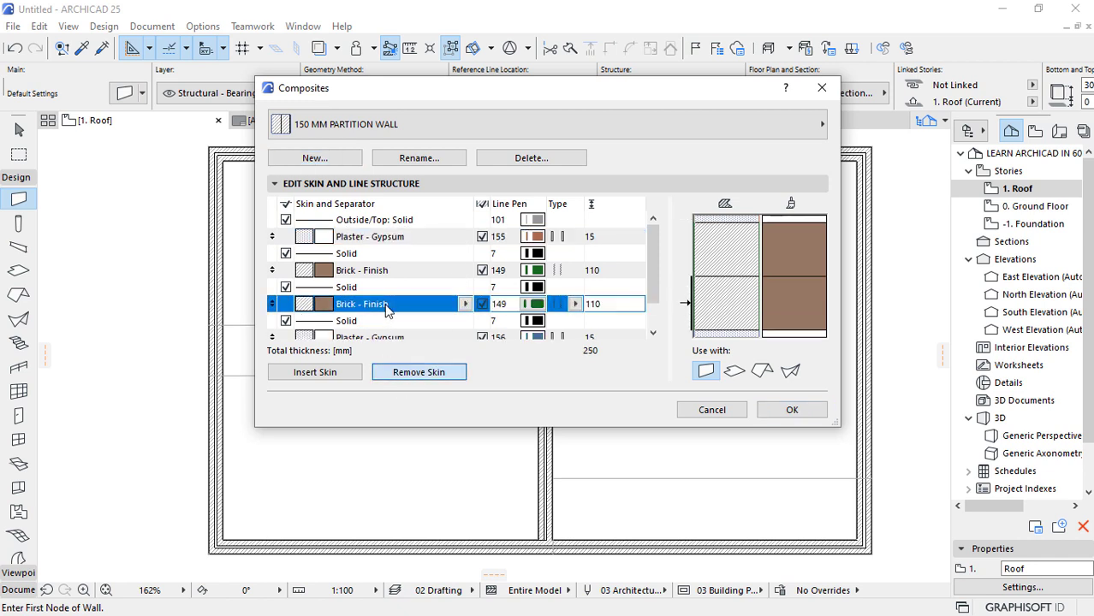
{"action": "left_click", "coordinate": [428, 373]}
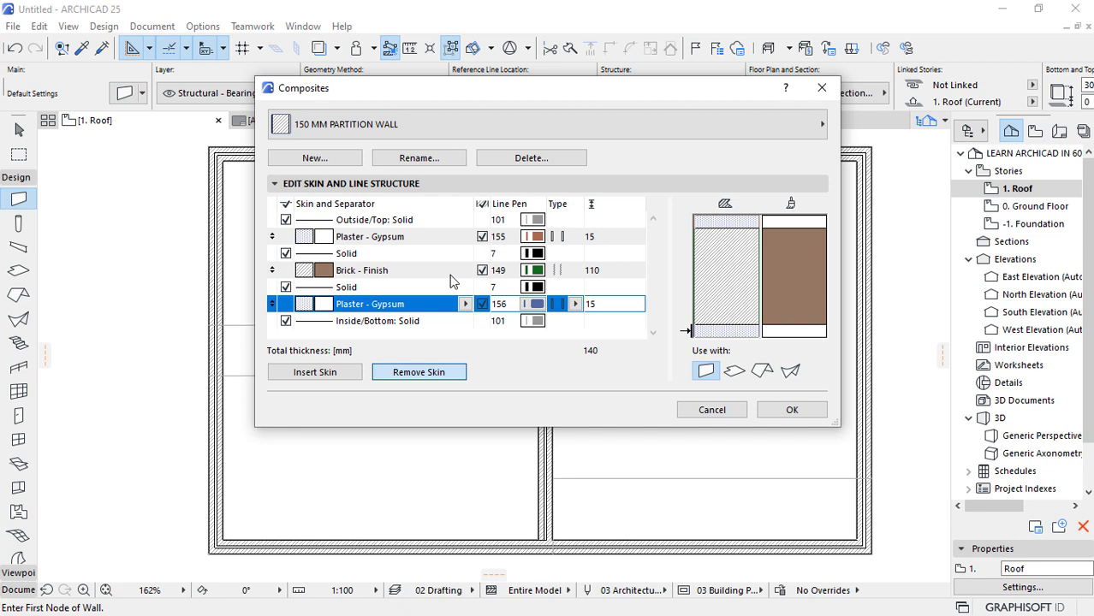
{"action": "left_click", "coordinate": [399, 274]}
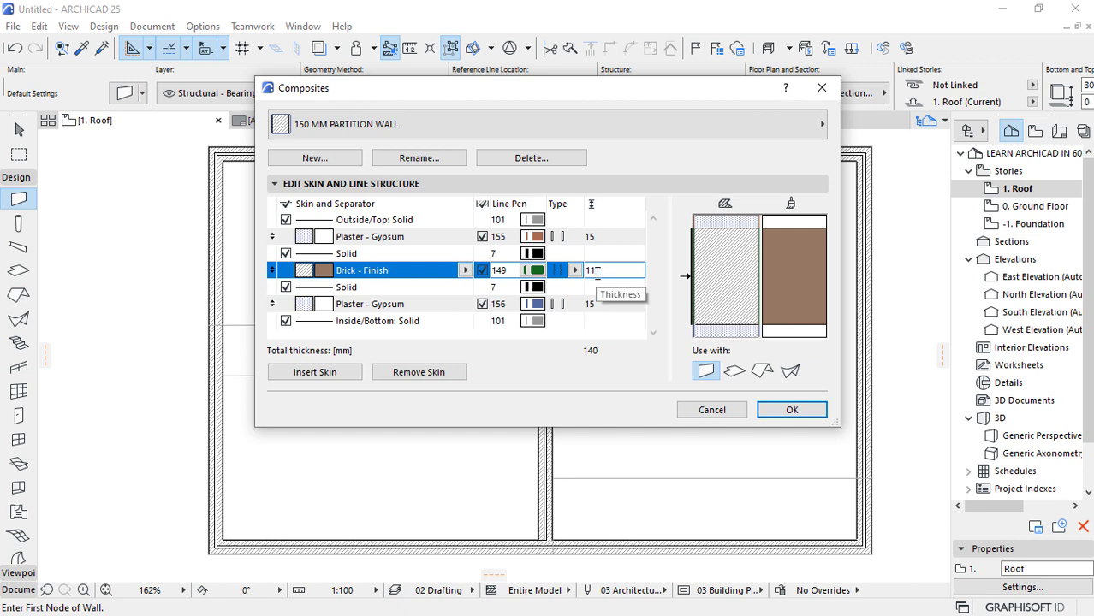
{"action": "left_click", "coordinate": [598, 359]}
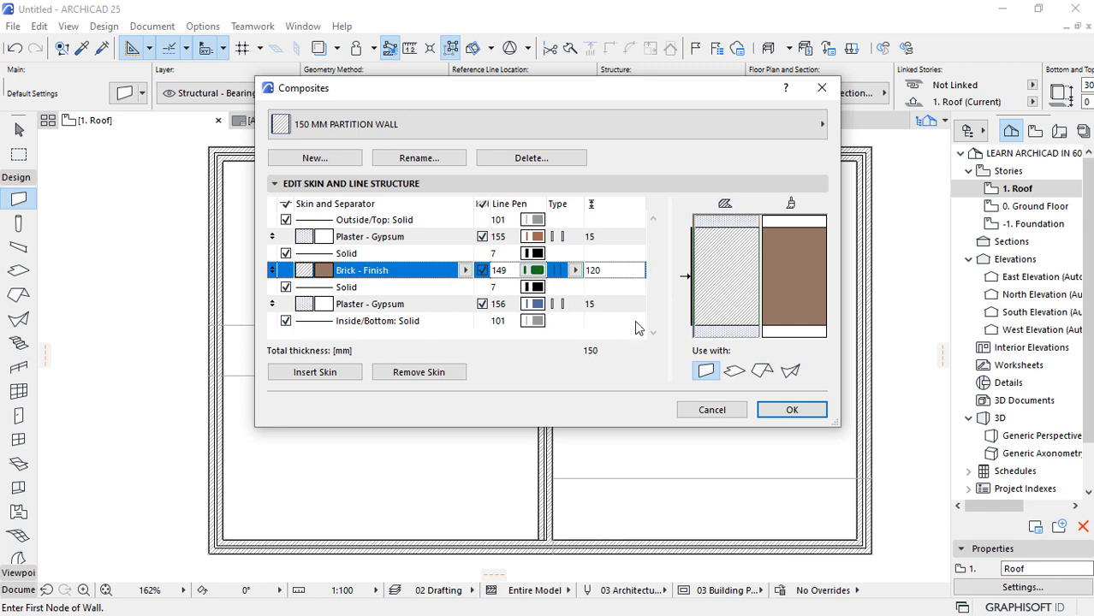
{"action": "left_click", "coordinate": [775, 406]}
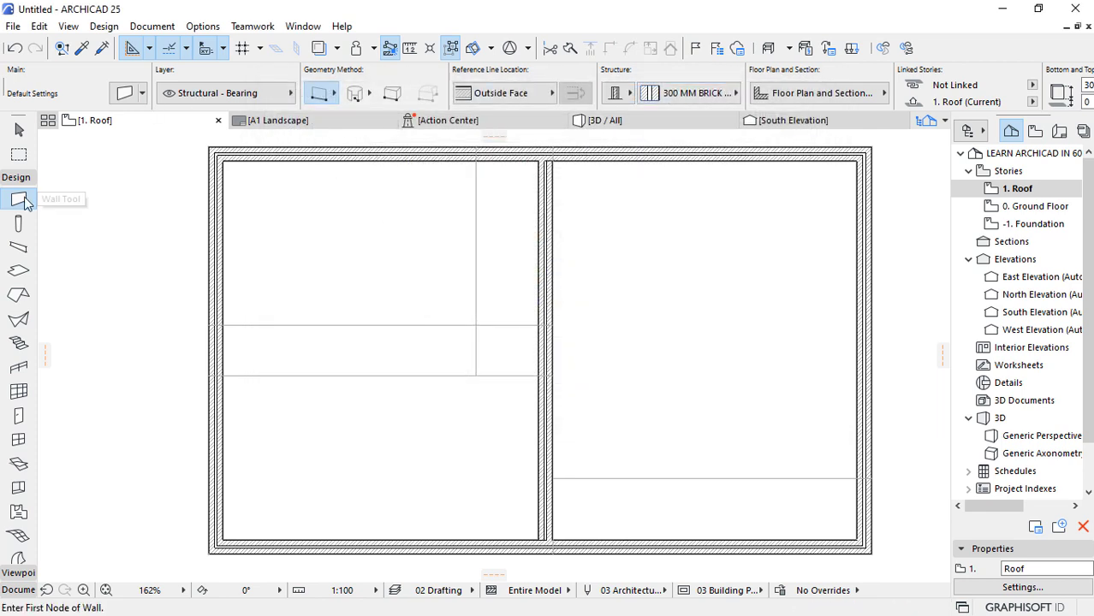
Draw a wall with the 150 MM PARTITION WALL composite down the short vertical guide, from the upper exterior wall to the lower horizontal guide.
{"action": "left_click", "coordinate": [685, 94]}
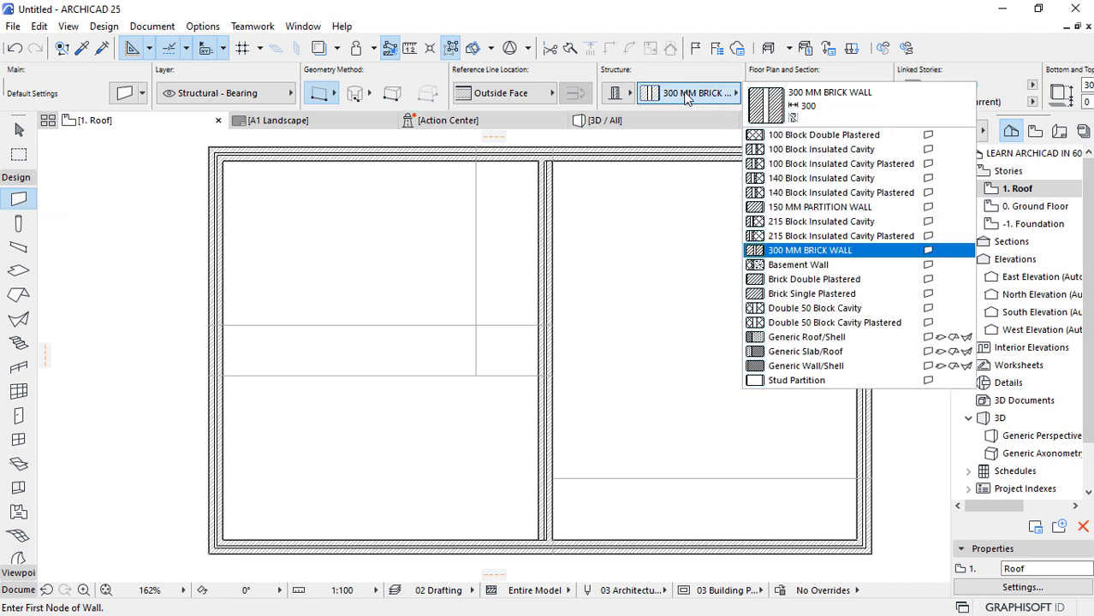
{"action": "left_click", "coordinate": [811, 209]}
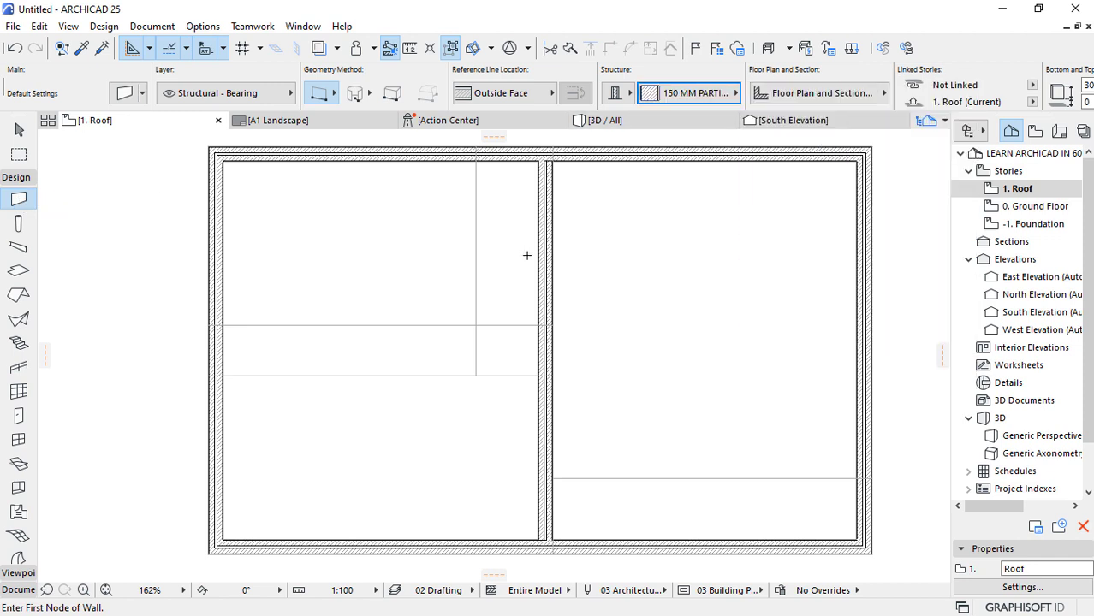
{"action": "left_click", "coordinate": [475, 162]}
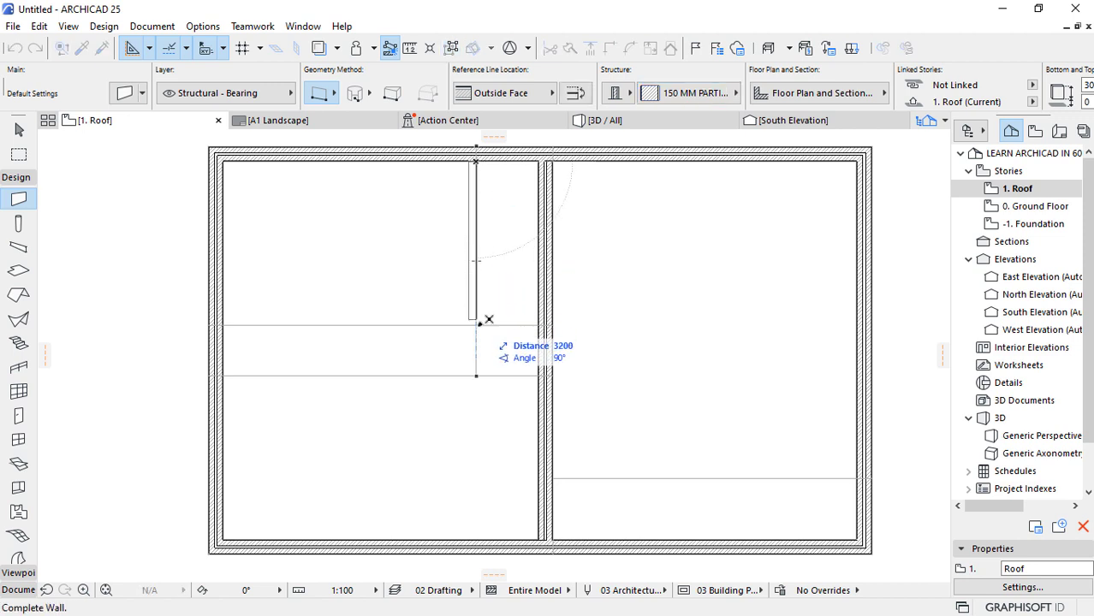
{"action": "left_click", "coordinate": [477, 374]}
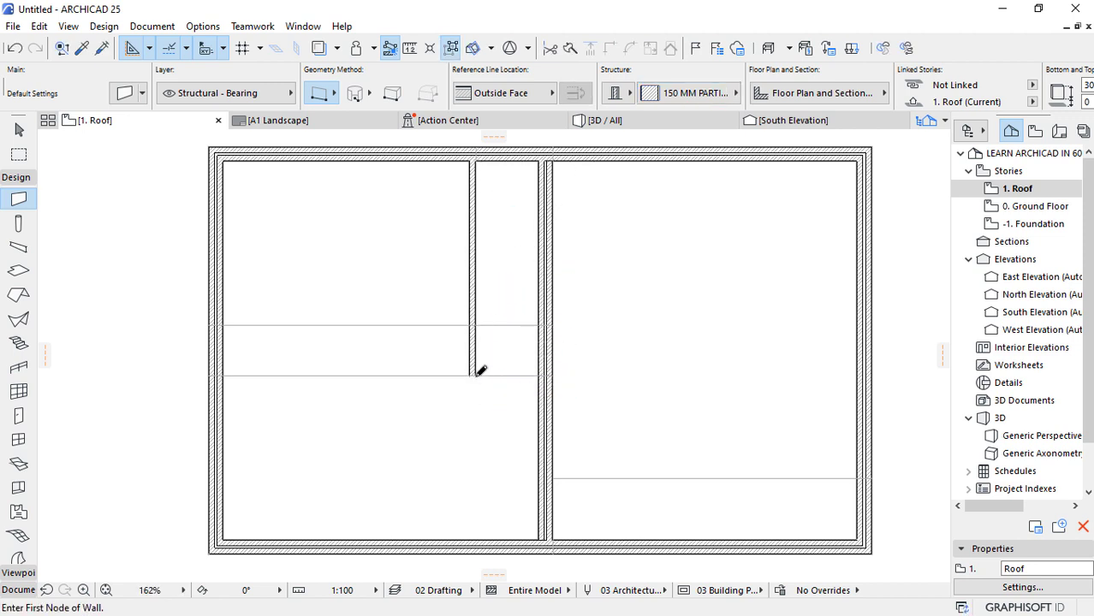
Draw two horizontal 150 mm partition walls along the two guides between the left exterior wall and the central brick wall.
{"action": "left_click", "coordinate": [222, 326]}
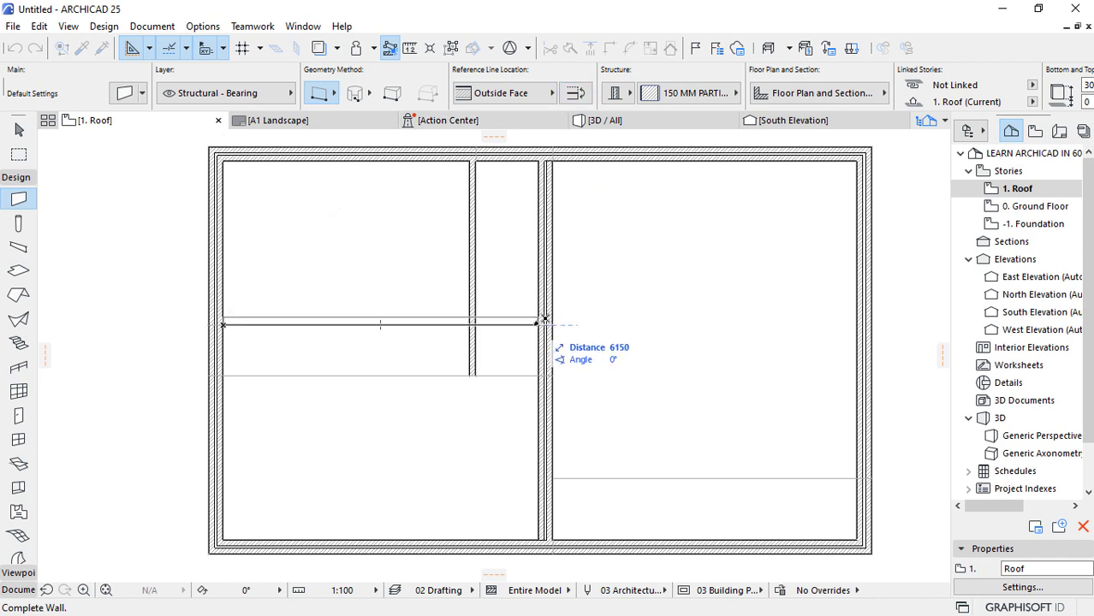
{"action": "left_click", "coordinate": [544, 320]}
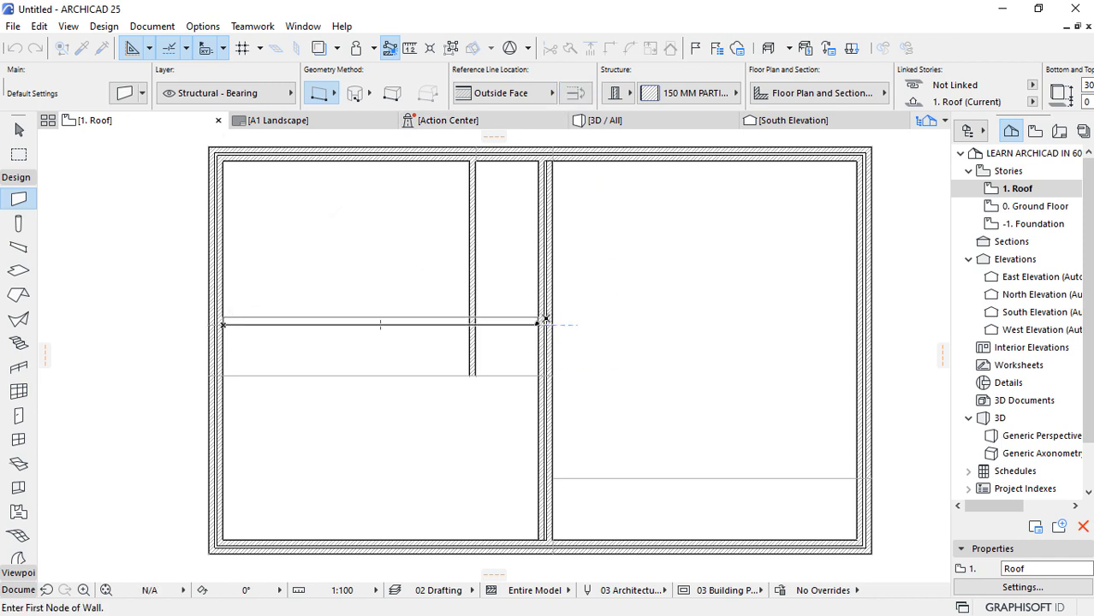
{"action": "left_click", "coordinate": [538, 376]}
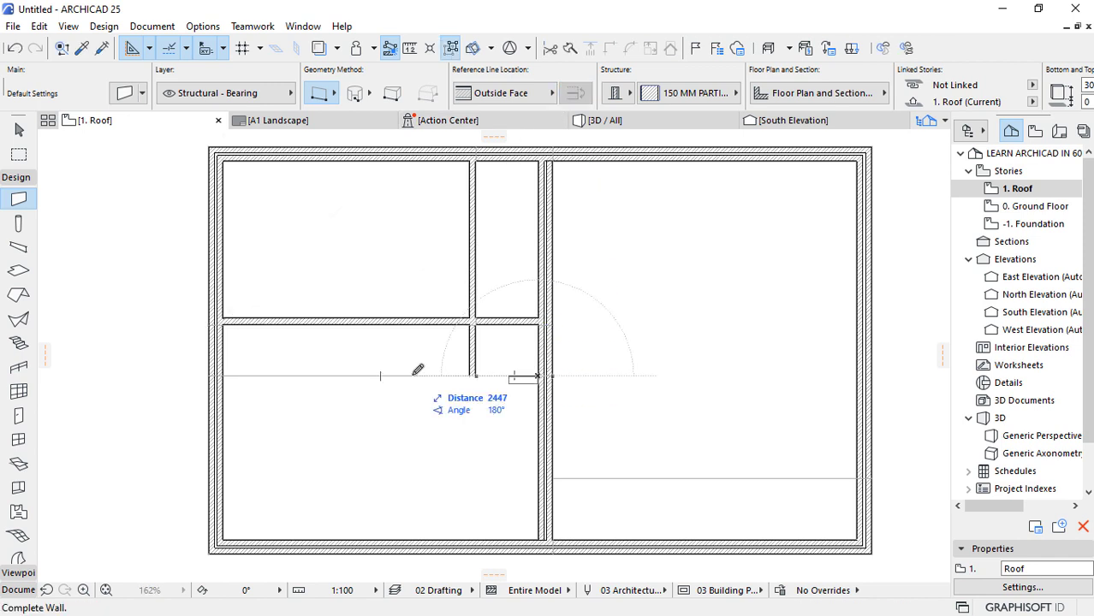
{"action": "left_click", "coordinate": [234, 374]}
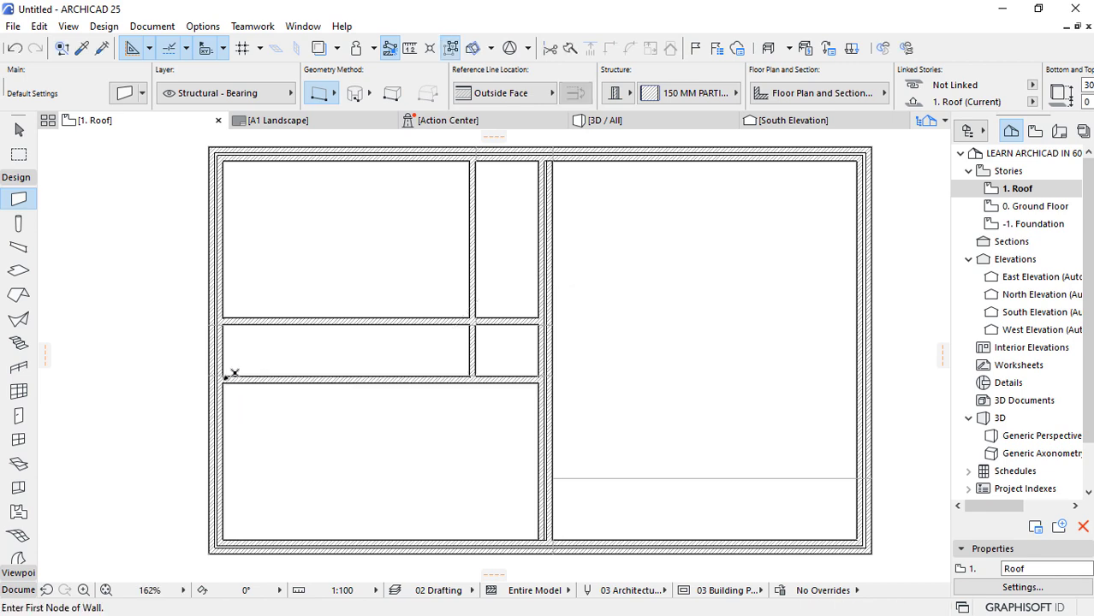
{"action": "scroll", "coordinate": [504, 325], "scroll_direction": "down", "scroll_amount": 2}
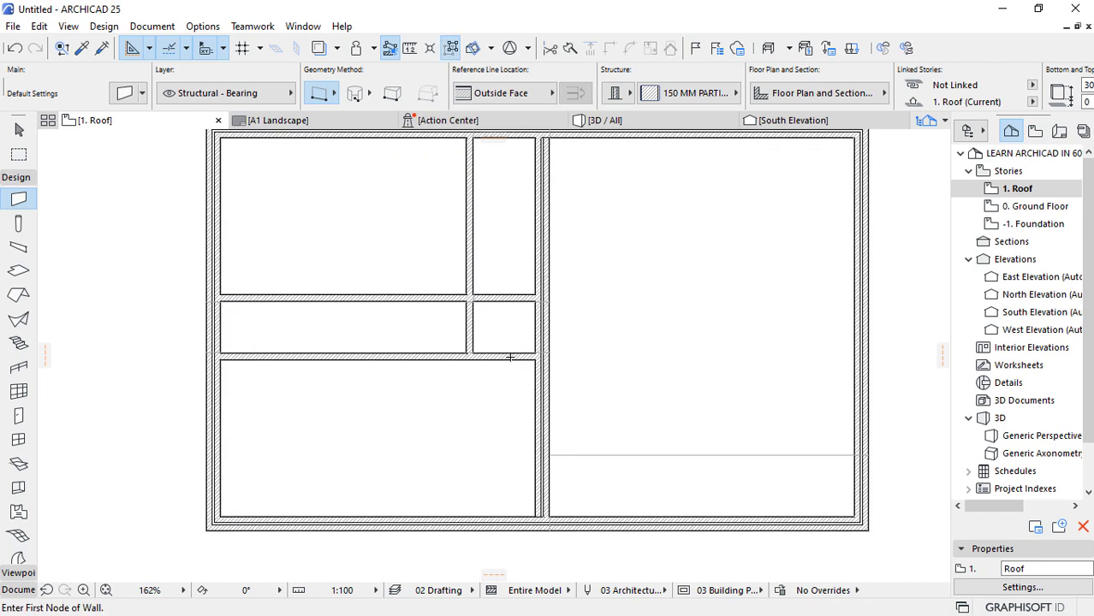
{"action": "key", "text": "Escape"}
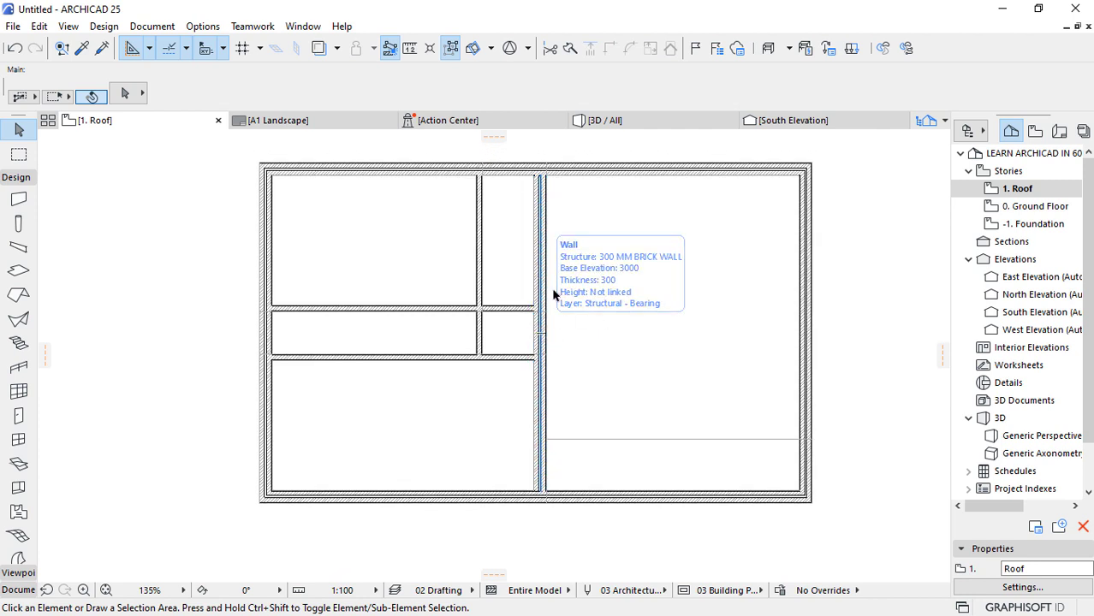
Trim away the central brick wall's segment between the two horizontal partition walls to open the corridor.
{"action": "scroll", "coordinate": [520, 316], "scroll_direction": "up", "scroll_amount": 2}
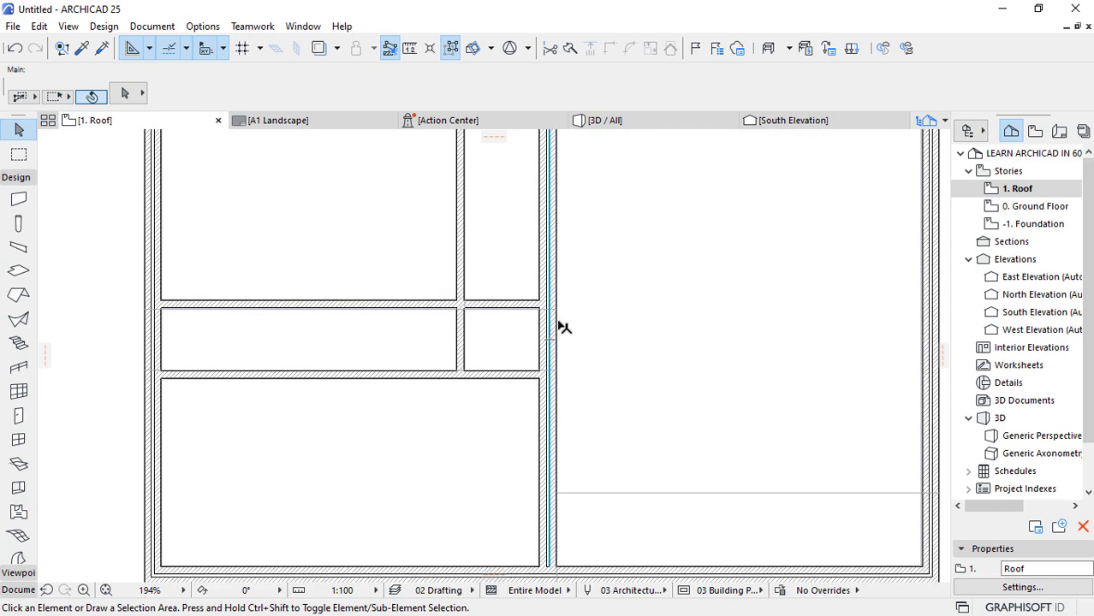
{"action": "scroll", "coordinate": [529, 330], "scroll_direction": "up", "scroll_amount": 1}
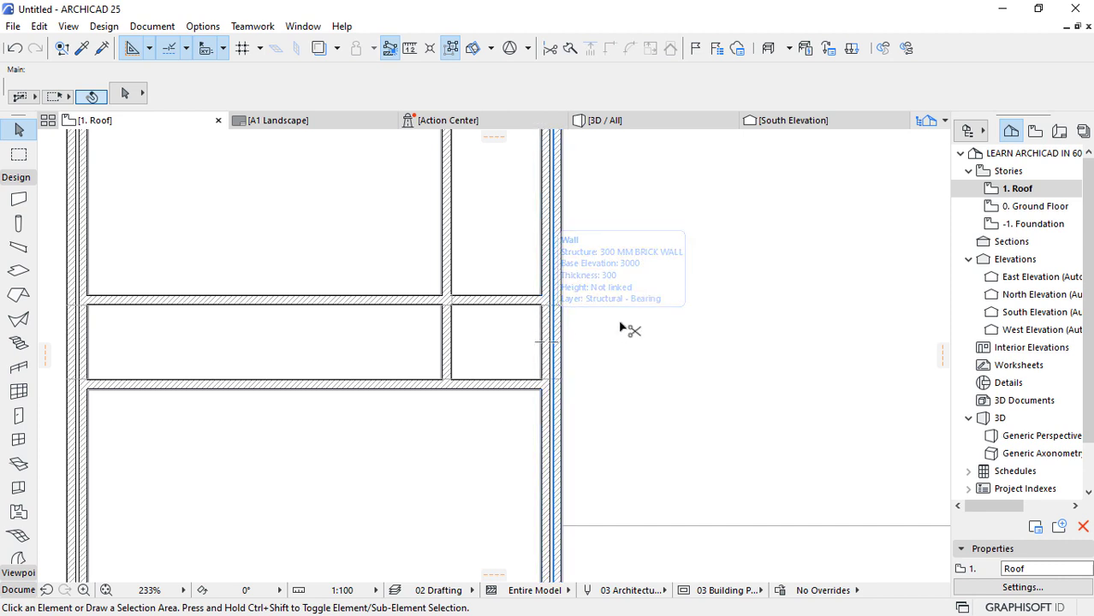
{"action": "left_click", "coordinate": [558, 333], "text": "ctrl"}
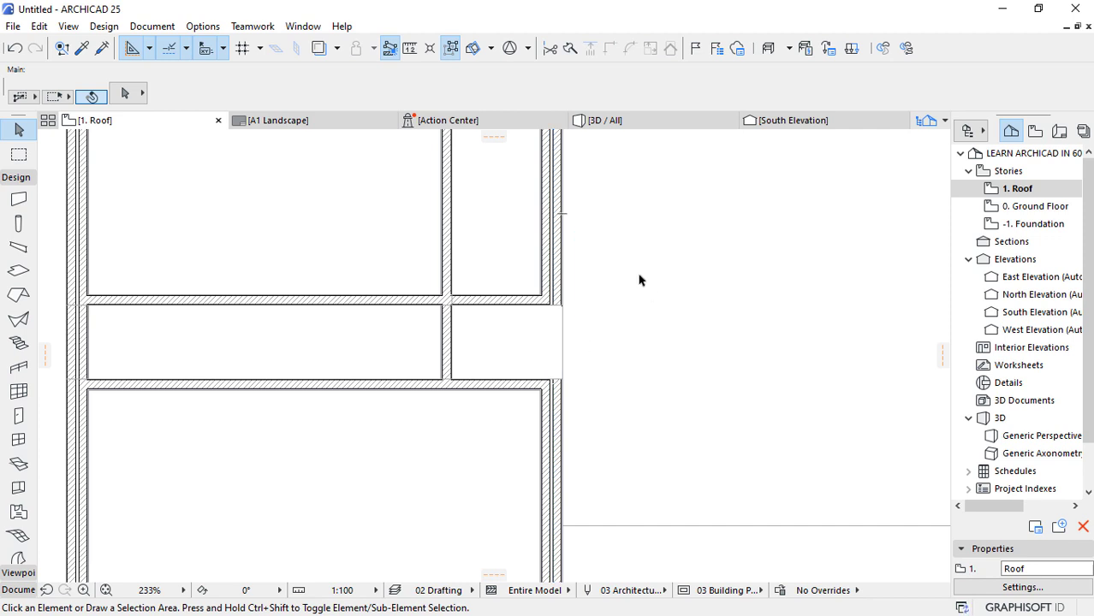
{"action": "scroll", "coordinate": [514, 296], "scroll_direction": "down", "scroll_amount": 3}
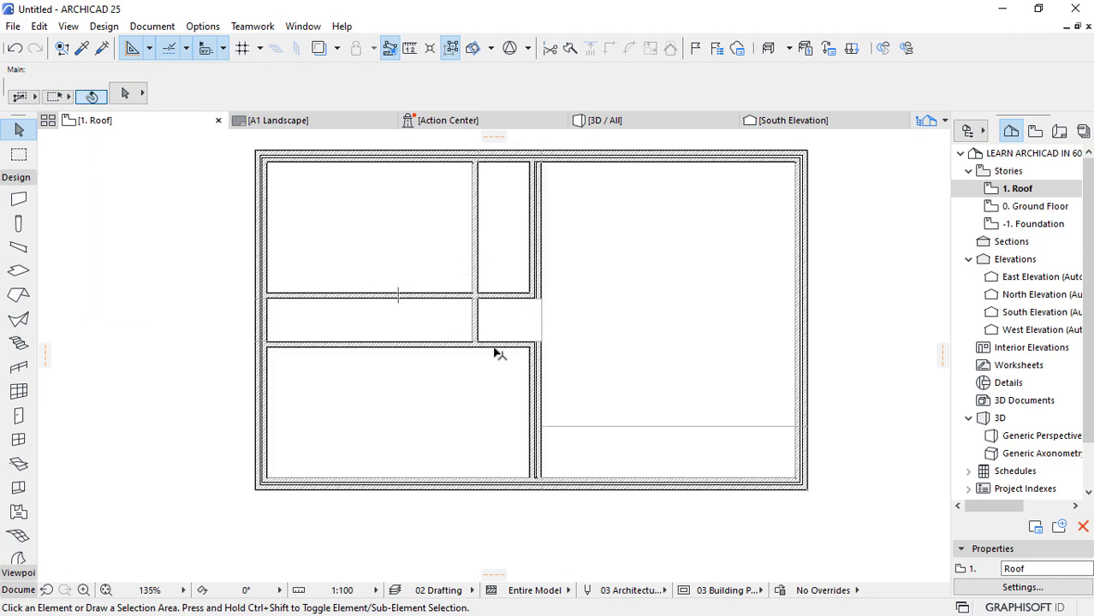
{"action": "scroll", "coordinate": [432, 344], "scroll_direction": "up", "scroll_amount": 2}
{"action": "scroll", "coordinate": [477, 308], "scroll_direction": "down", "scroll_amount": 2}
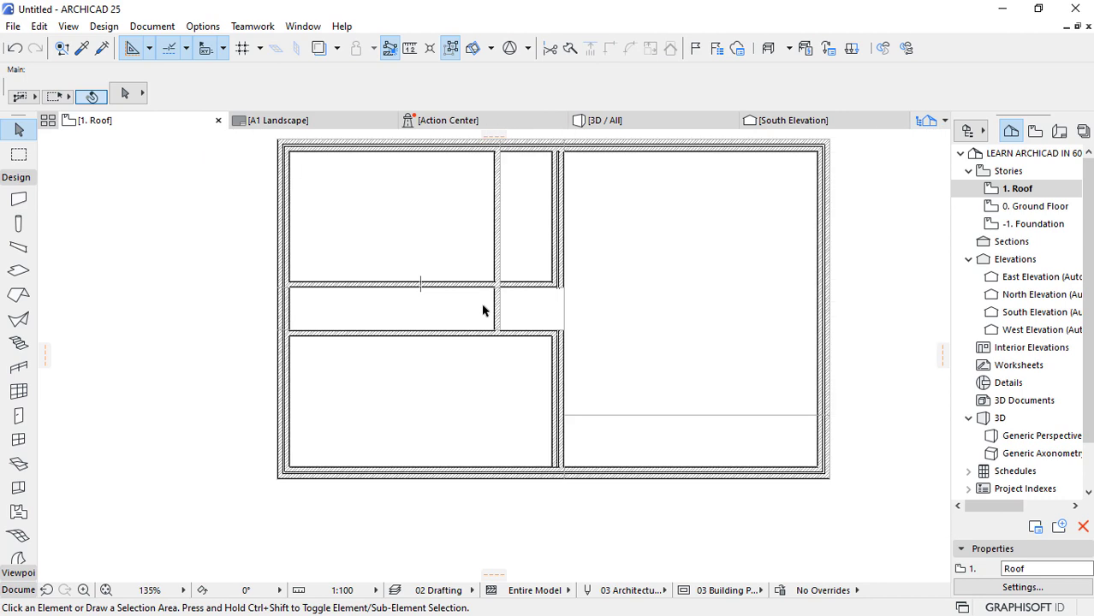
Examine the wall layout and the corridor opening in the 3D view from several angles.
{"action": "scroll", "coordinate": [483, 311], "scroll_direction": "down", "scroll_amount": 1}
{"action": "left_click", "coordinate": [629, 123]}
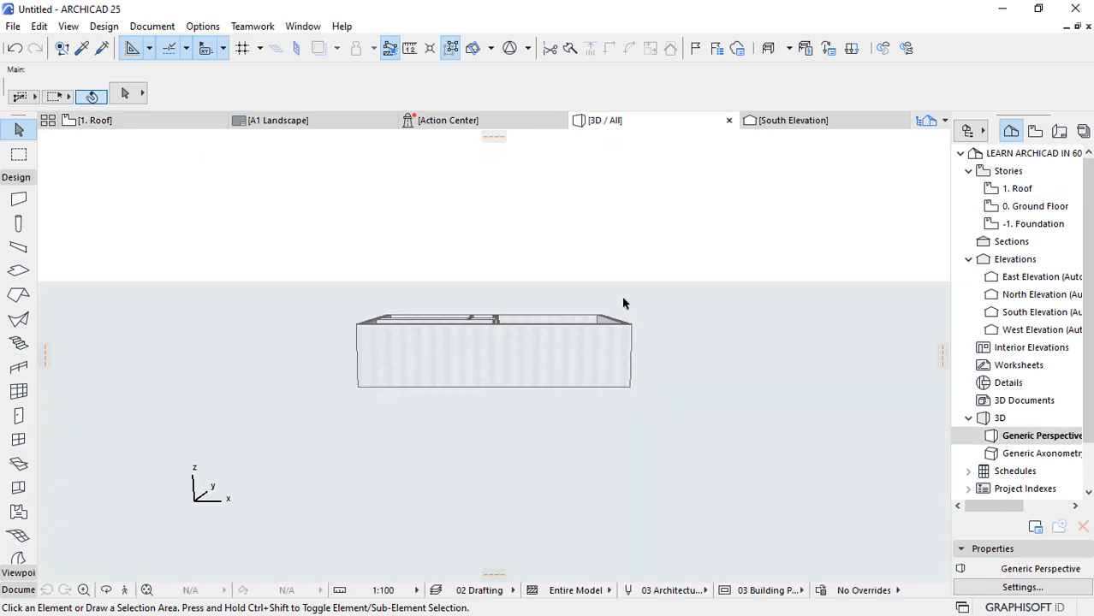
{"action": "middle_click_drag", "start_coordinate": [655, 298], "coordinate": [606, 391], "text": "shift"}
{"action": "middle_click_drag", "start_coordinate": [710, 395], "coordinate": [440, 379], "text": "shift"}
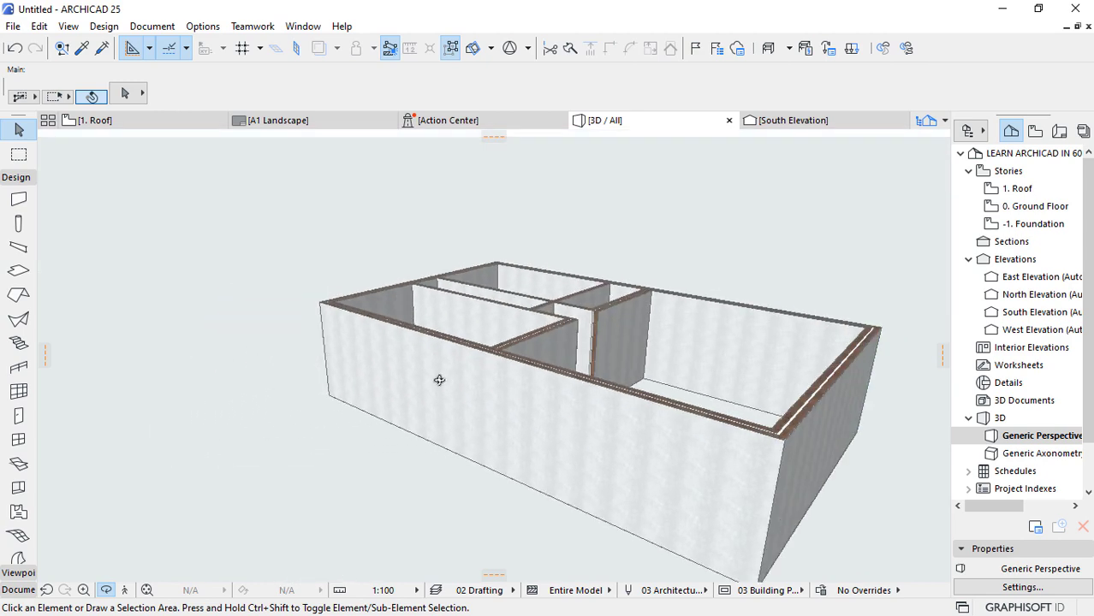
{"action": "middle_click_drag", "start_coordinate": [490, 354], "coordinate": [360, 285], "text": "shift"}
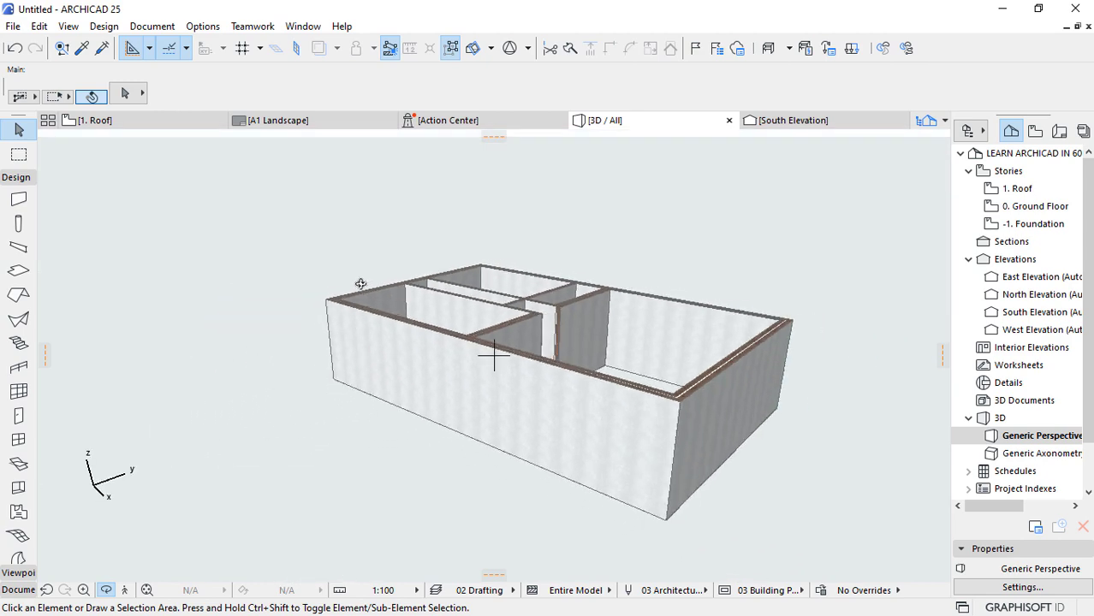
Open the -1. Foundation story and try to show the 0. Ground Floor story as its trace reference.
{"action": "double_click", "coordinate": [1032, 223]}
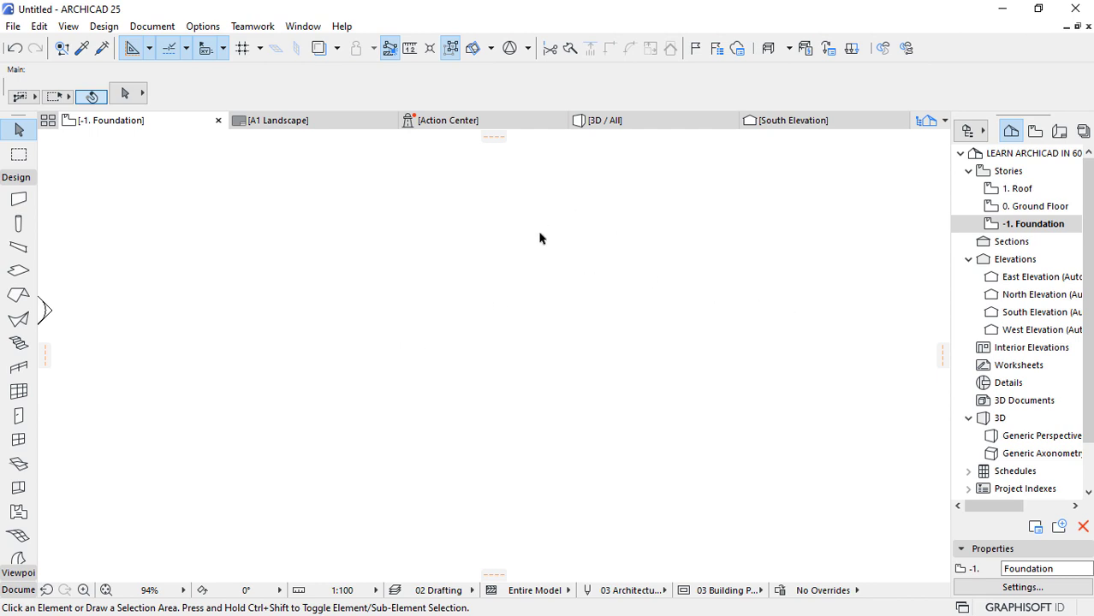
{"action": "right_click", "coordinate": [1020, 211]}
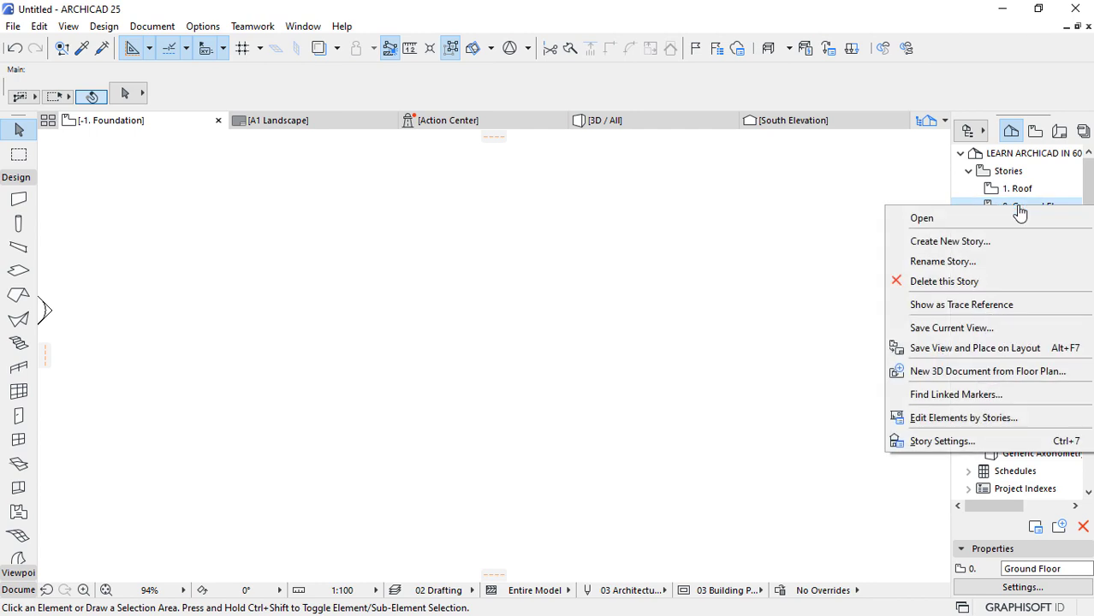
{"action": "left_click", "coordinate": [947, 306]}
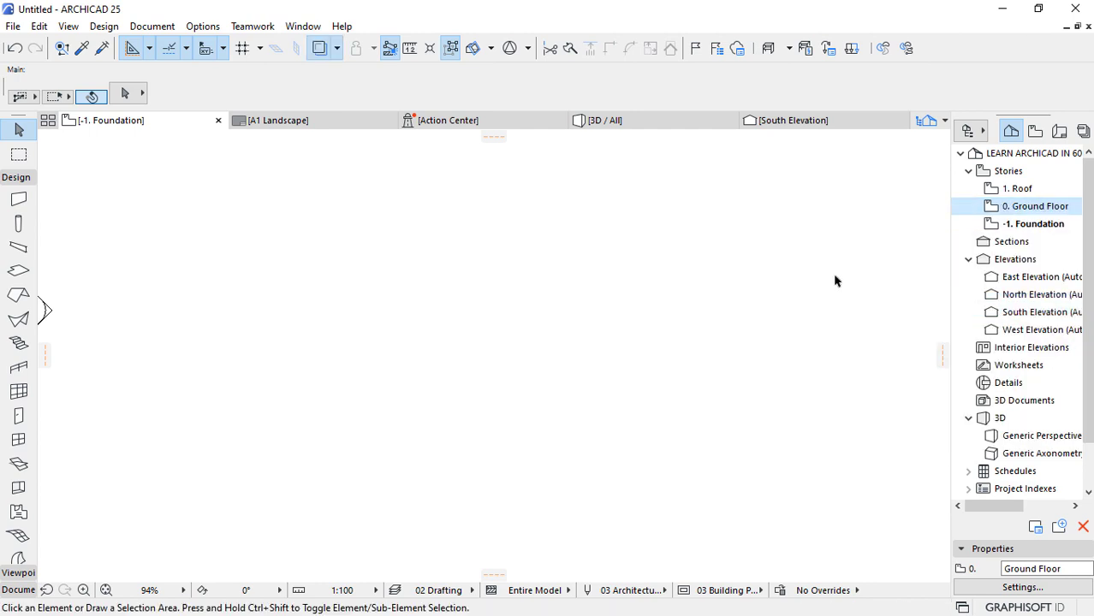
{"action": "scroll", "coordinate": [552, 324], "scroll_direction": "down", "scroll_amount": 5}
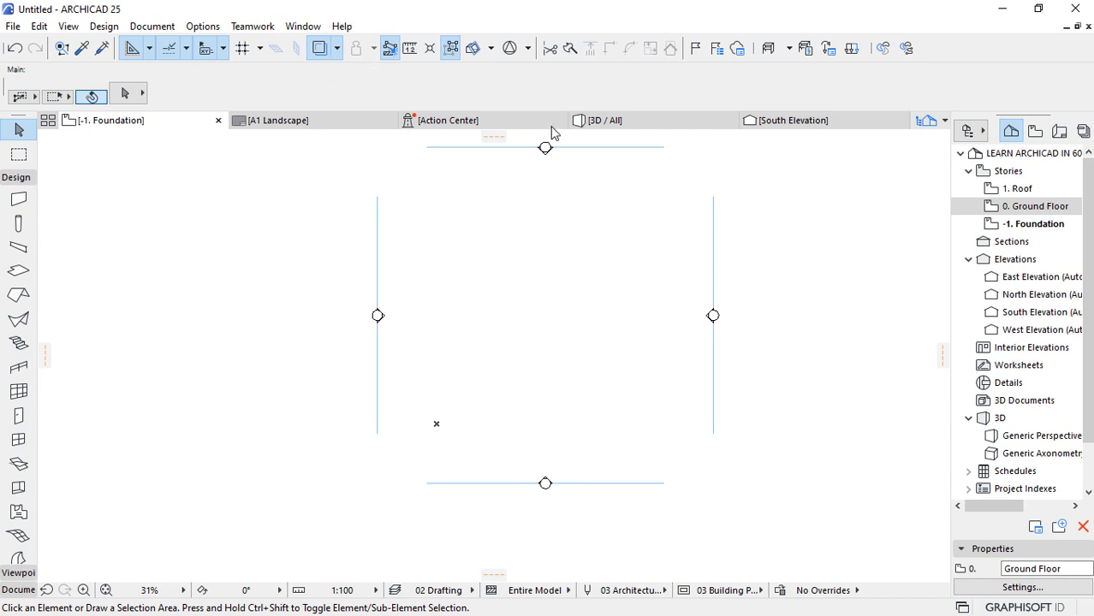
{"action": "right_click", "coordinate": [1031, 212]}
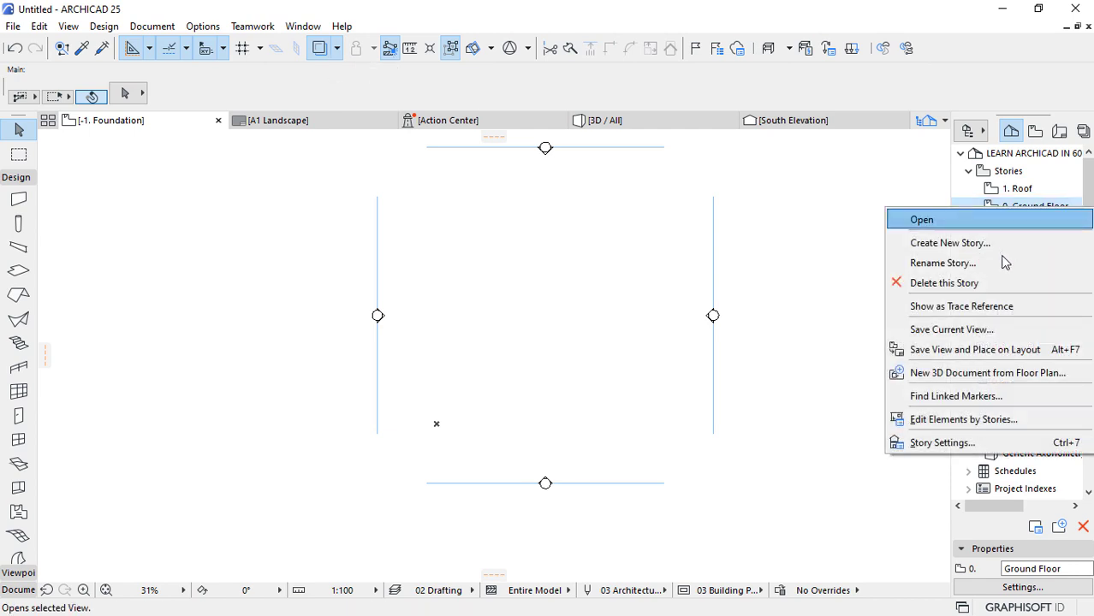
{"action": "left_click", "coordinate": [985, 308]}
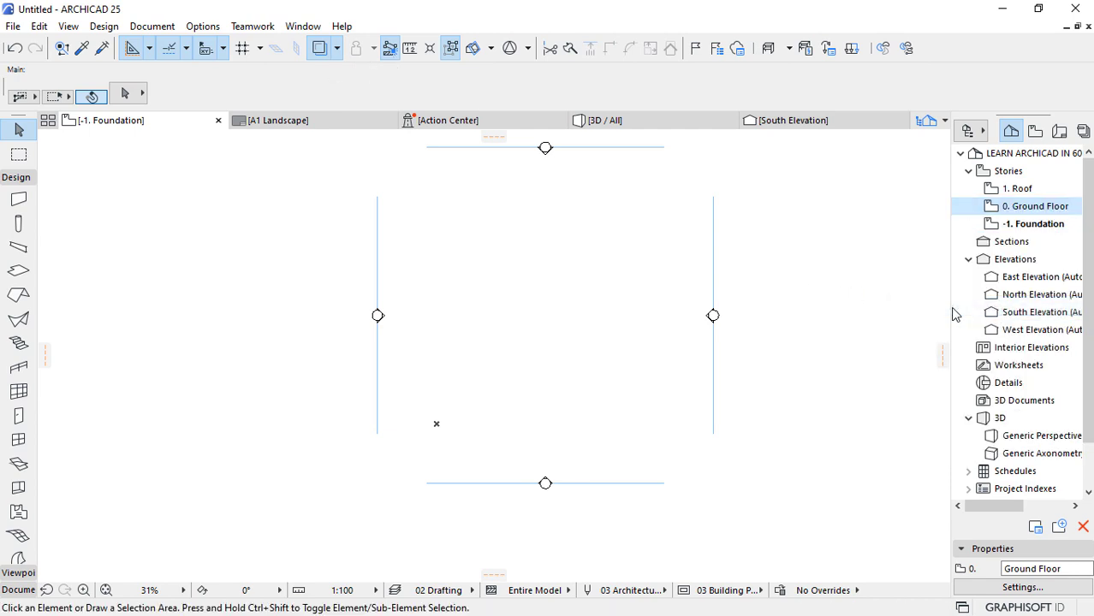
Toggle the trace display off and on, and choose 0. Ground Floor as the reference for the Foundation story.
{"action": "left_click", "coordinate": [319, 49]}
{"action": "left_click", "coordinate": [320, 49]}
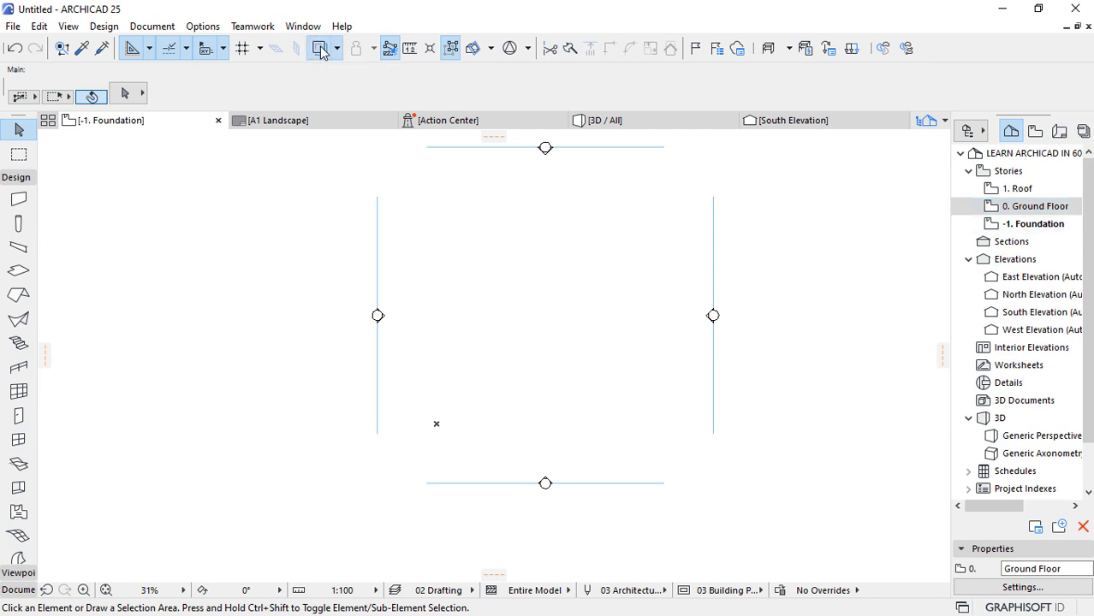
{"action": "left_click", "coordinate": [338, 49]}
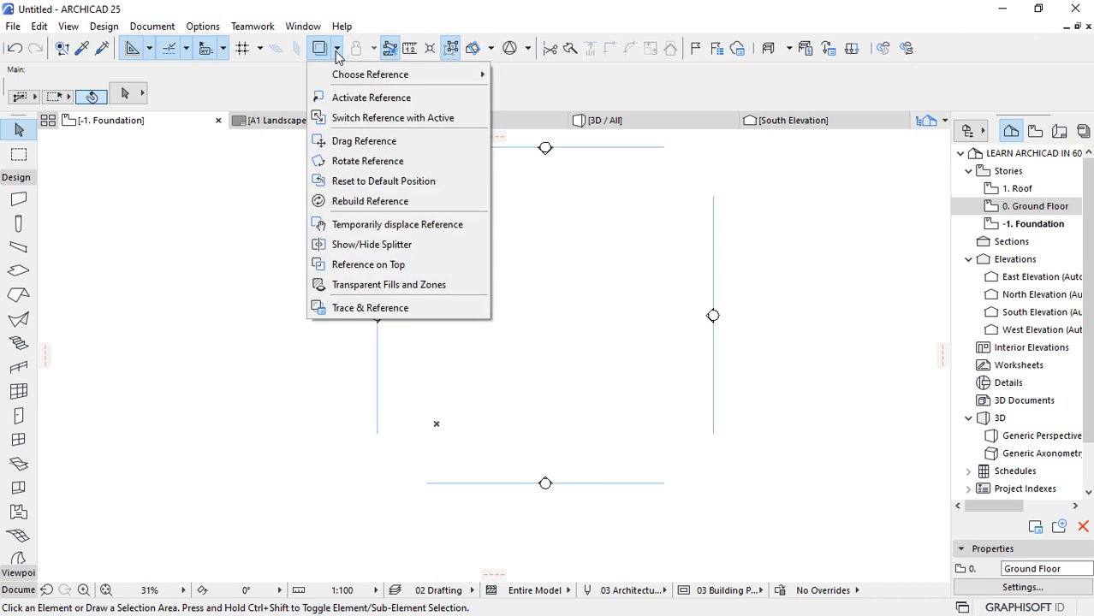
{"action": "mouse_move", "coordinate": [344, 75]}
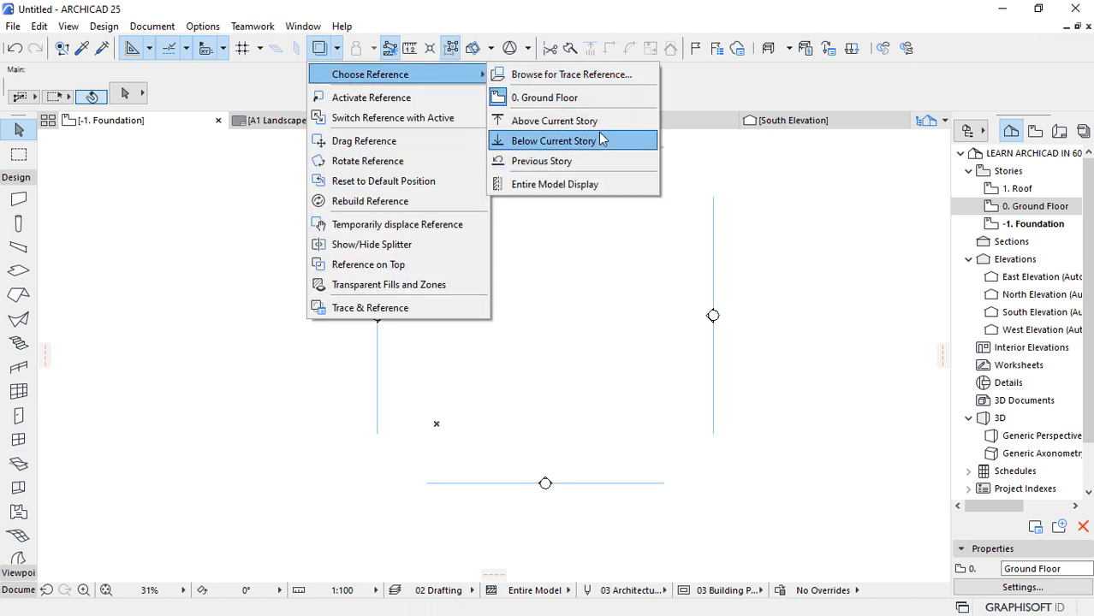
{"action": "left_click", "coordinate": [565, 101]}
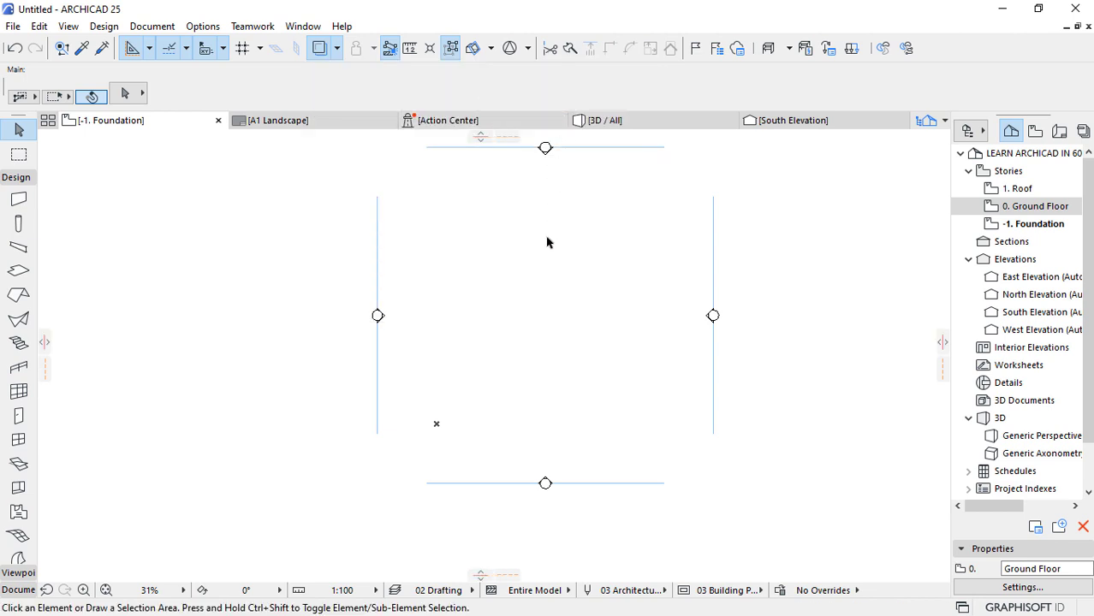
{"action": "scroll", "coordinate": [525, 305], "scroll_direction": "down", "scroll_amount": 3}
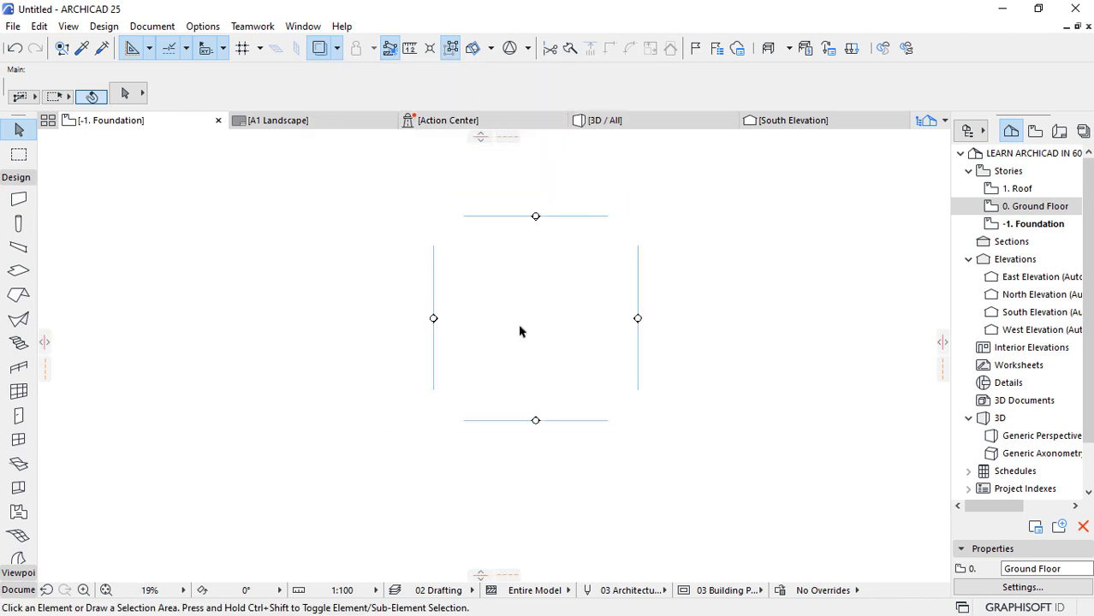
Turn off the trace reference on the Foundation story and open the 0. Ground Floor story.
{"action": "left_click", "coordinate": [1046, 230]}
{"action": "scroll", "coordinate": [607, 250], "scroll_direction": "down", "scroll_amount": 3}
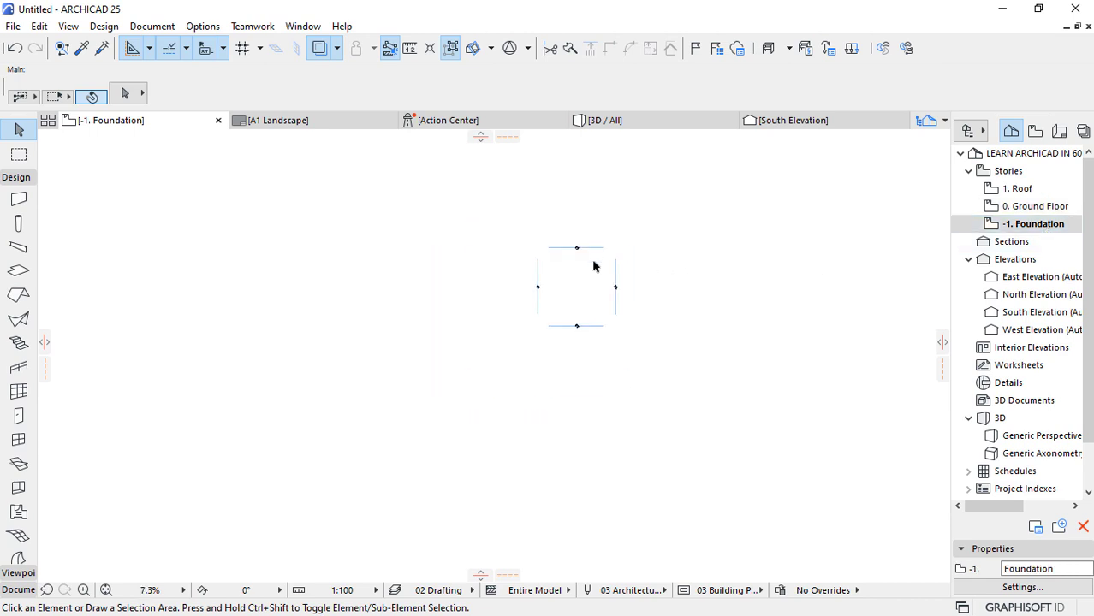
{"action": "scroll", "coordinate": [599, 252], "scroll_direction": "up", "scroll_amount": 3}
{"action": "scroll", "coordinate": [633, 246], "scroll_direction": "up", "scroll_amount": 2}
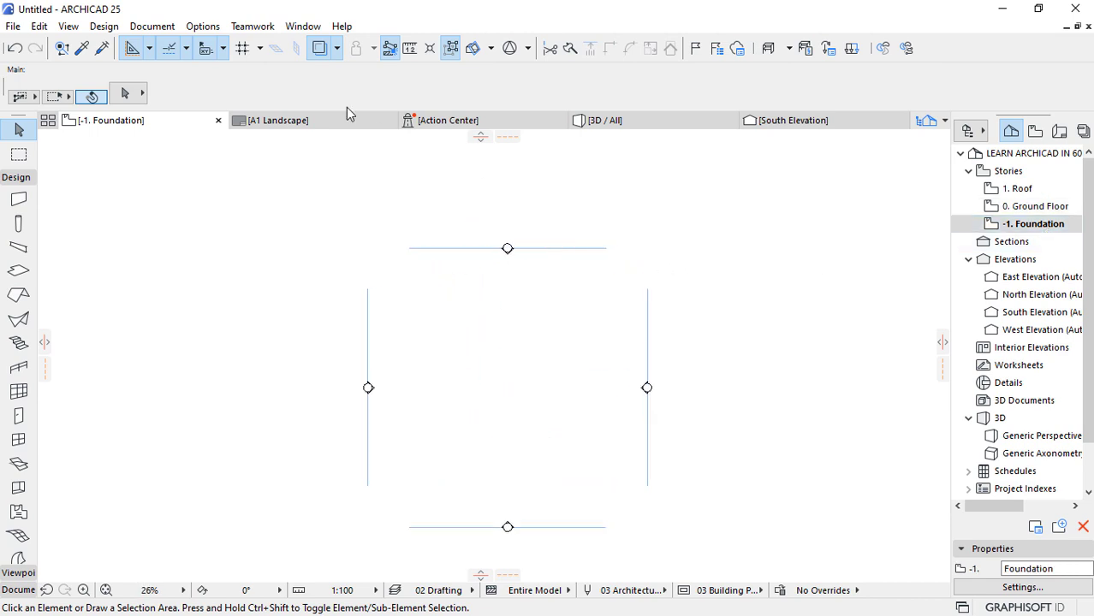
{"action": "left_click", "coordinate": [318, 48]}
{"action": "left_click", "coordinate": [1032, 206]}
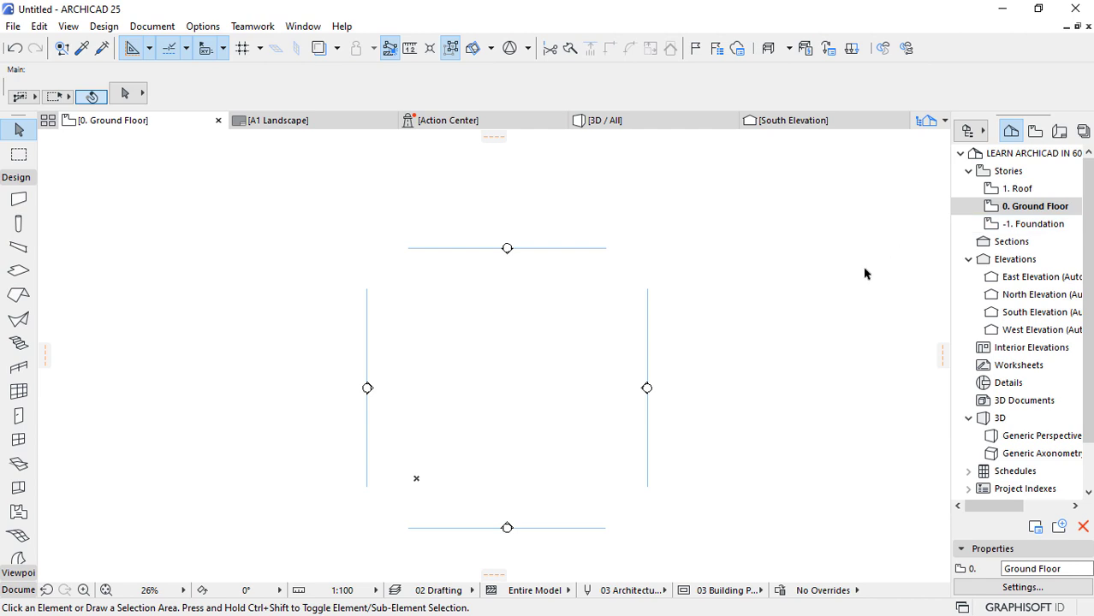
Examine the list of model view layers and close the layer settings without changes.
{"action": "left_click", "coordinate": [206, 33]}
{"action": "mouse_move", "coordinate": [248, 48]}
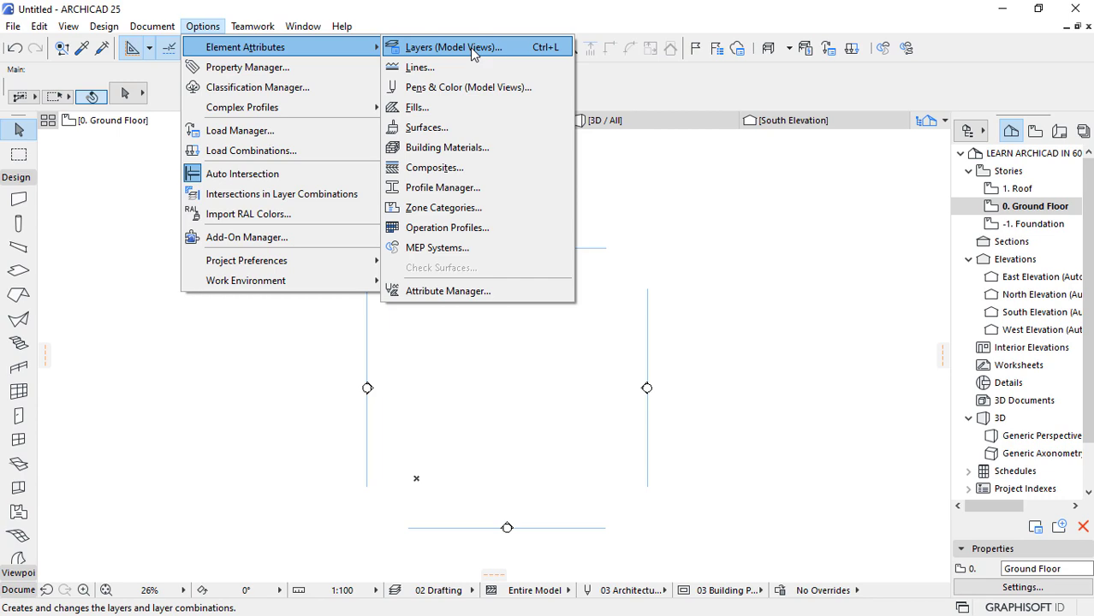
{"action": "left_click", "coordinate": [473, 49]}
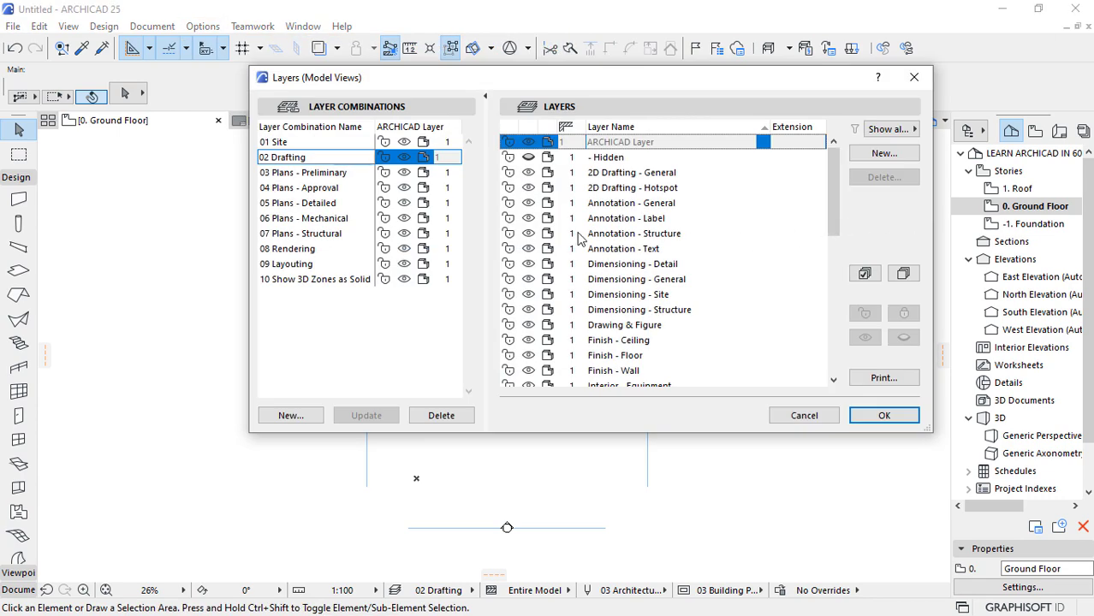
{"action": "mouse_move", "coordinate": [834, 212]}
{"action": "left_mouse_down"}
{"action": "mouse_move", "coordinate": [834, 351]}
{"action": "mouse_move", "coordinate": [828, 186]}
{"action": "left_mouse_up"}
{"action": "mouse_move", "coordinate": [828, 187]}
{"action": "left_mouse_down"}
{"action": "mouse_move", "coordinate": [837, 334]}
{"action": "mouse_move", "coordinate": [831, 214]}
{"action": "left_mouse_up"}
{"action": "left_click", "coordinate": [798, 416]}
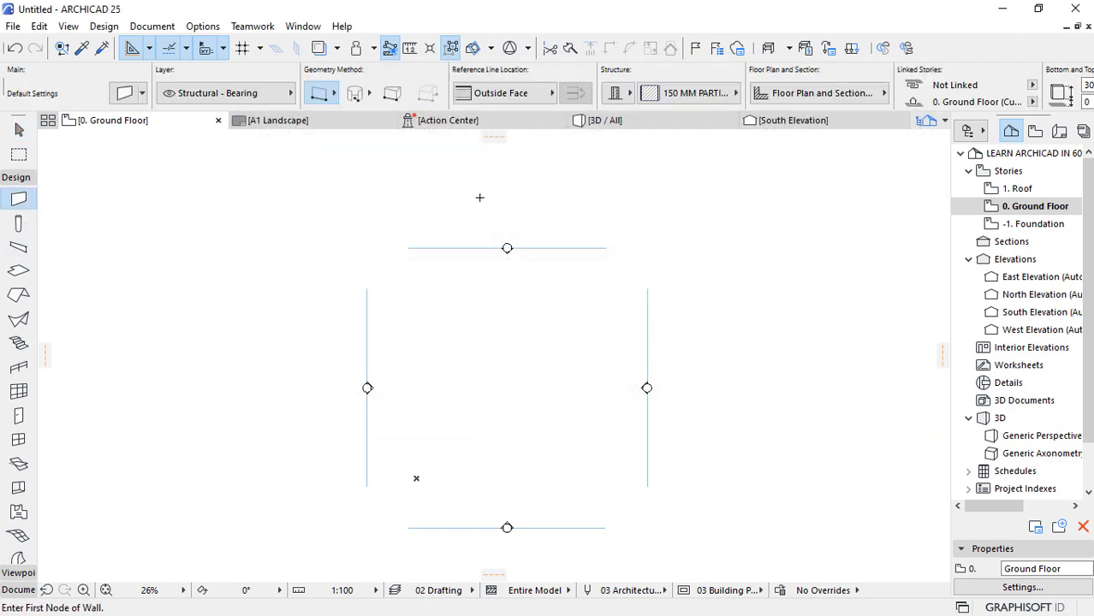
Reopen the model view layer settings, check the available layers down to the Structural ones, and cancel without changes.
{"action": "key", "text": "Escape"}
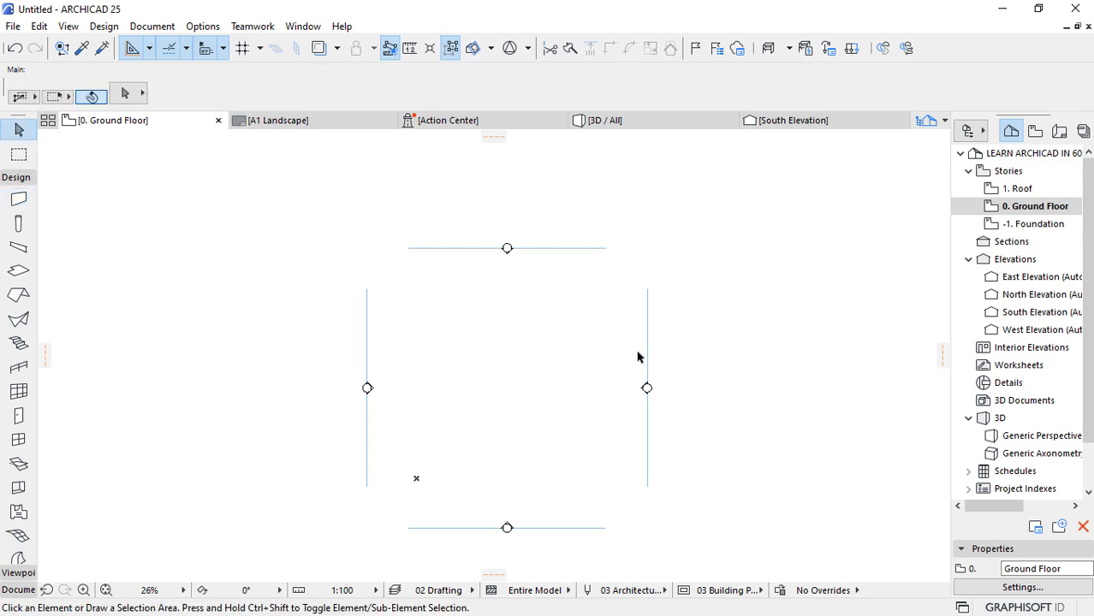
{"action": "key", "text": "ctrl+l"}
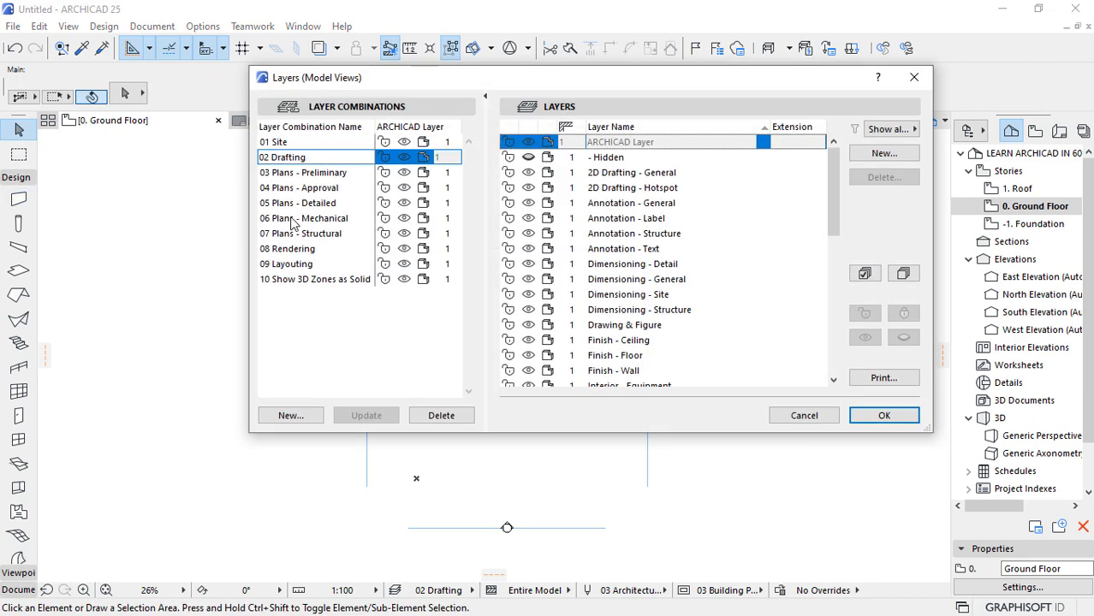
{"action": "scroll", "coordinate": [650, 272], "scroll_direction": "down", "scroll_amount": 4}
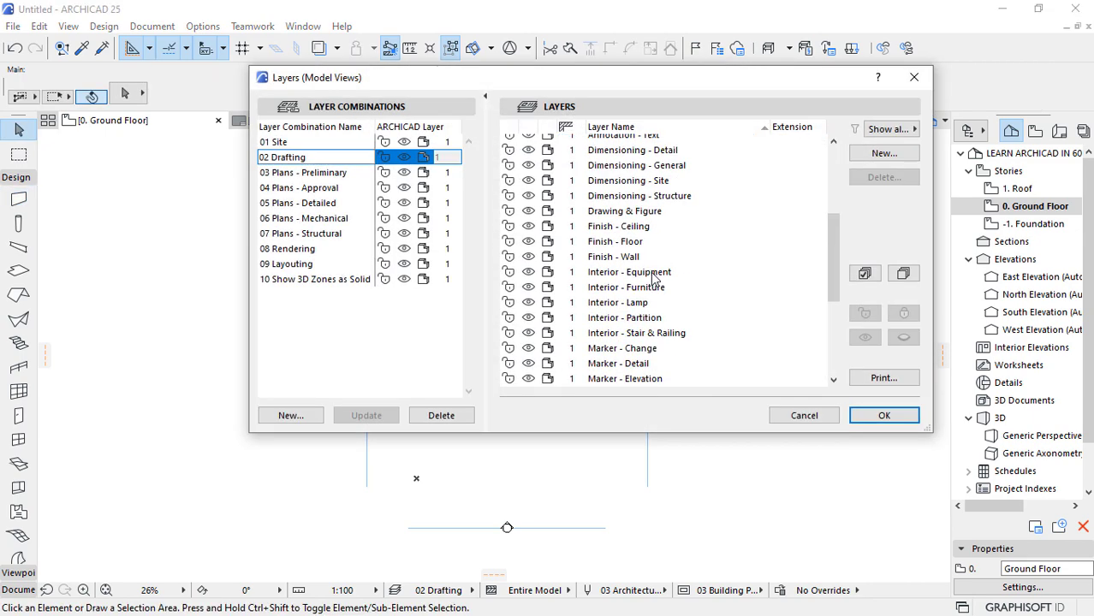
{"action": "scroll", "coordinate": [654, 279], "scroll_direction": "down", "scroll_amount": 3}
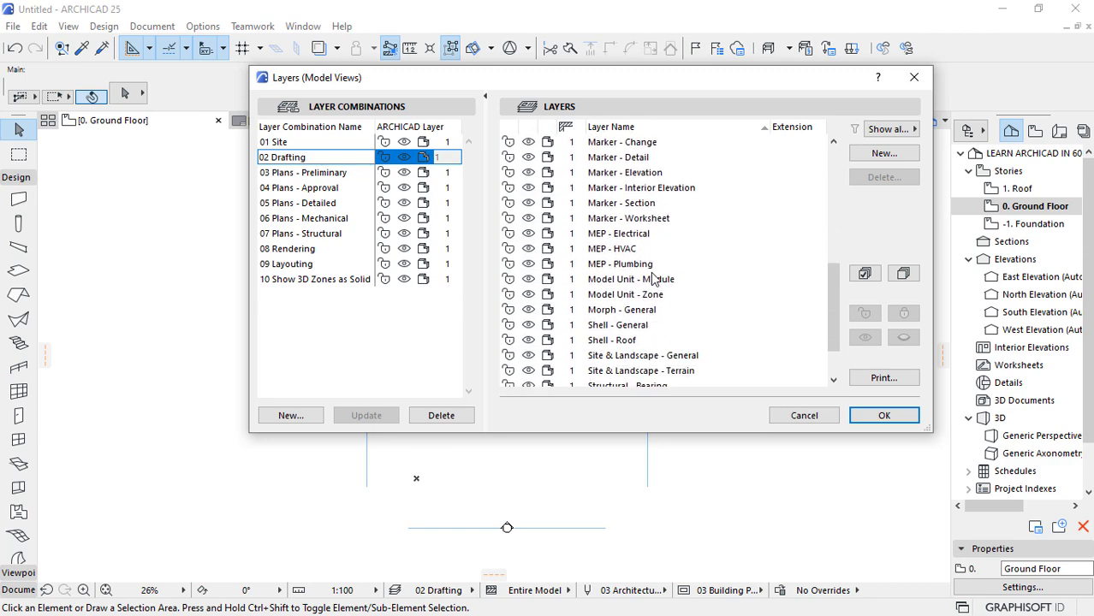
{"action": "scroll", "coordinate": [652, 279], "scroll_direction": "down", "scroll_amount": 2}
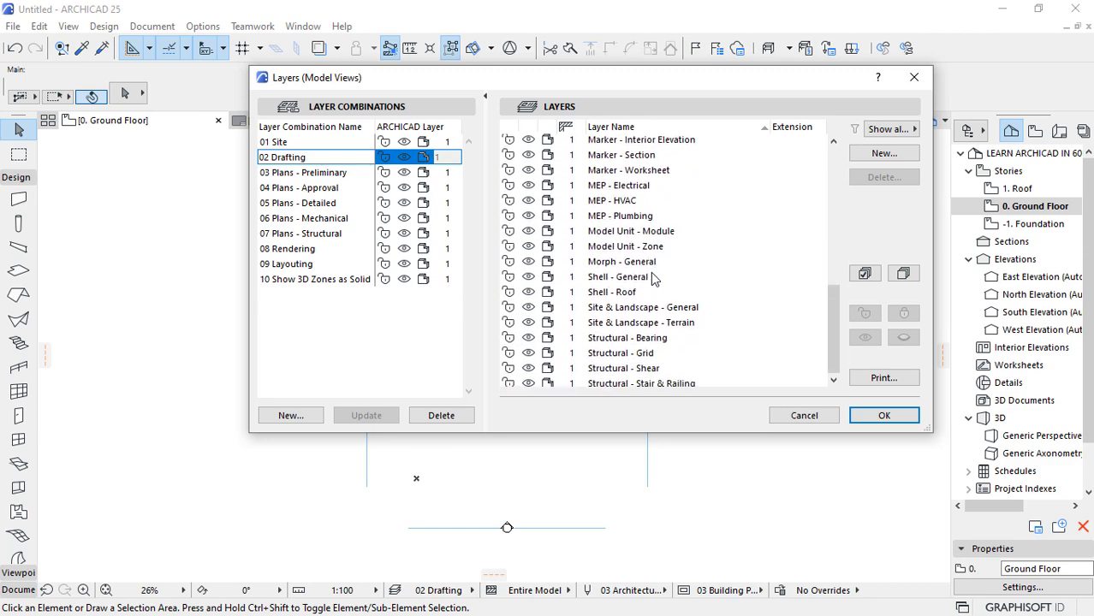
{"action": "left_click", "coordinate": [804, 416]}
Open the 3D view, check the home story of the long front exterior wall, and clear the selection.
{"action": "left_click", "coordinate": [660, 125]}
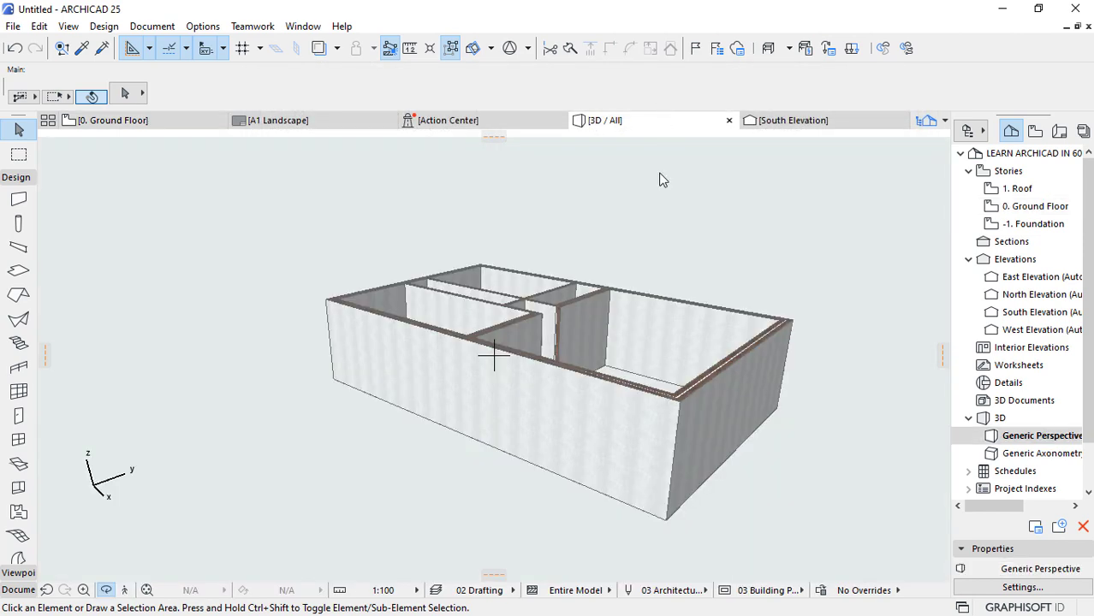
{"action": "middle_click_drag", "start_coordinate": [568, 298], "coordinate": [559, 381], "text": "shift"}
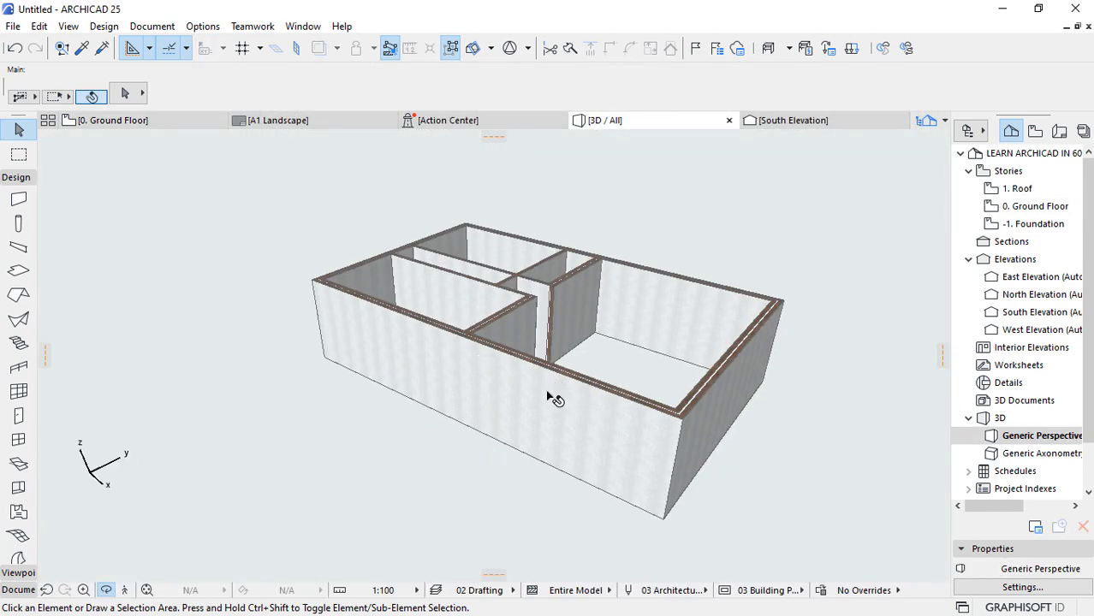
{"action": "left_click", "coordinate": [555, 398]}
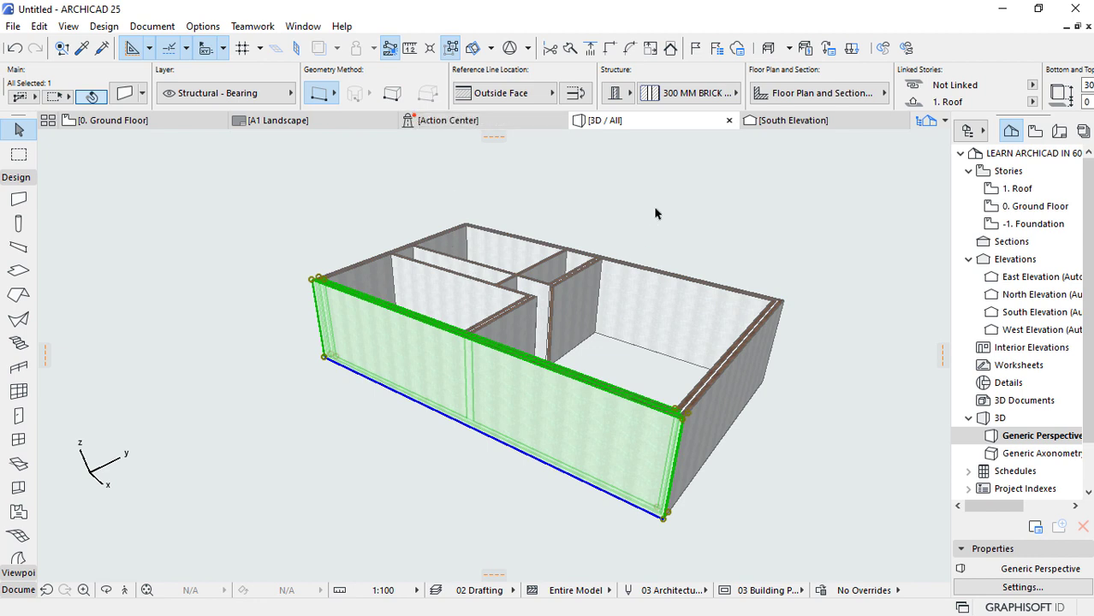
{"action": "key", "text": "Escape"}
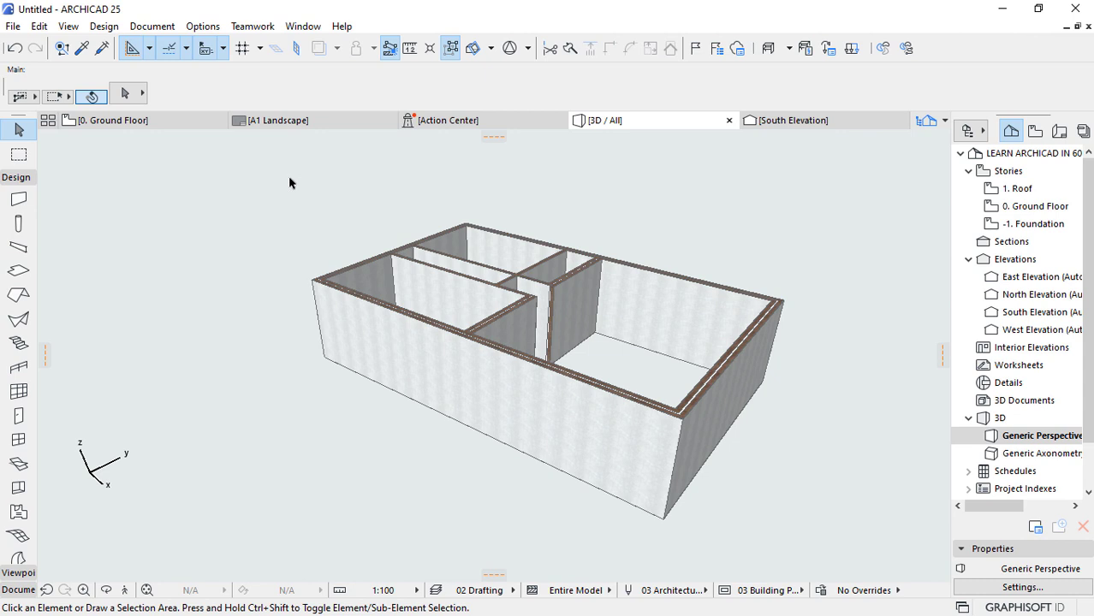
Select all the walls in the 3D view and set their home story to 0. Ground Floor.
{"action": "left_click_drag", "start_coordinate": [255, 182], "coordinate": [809, 527]}
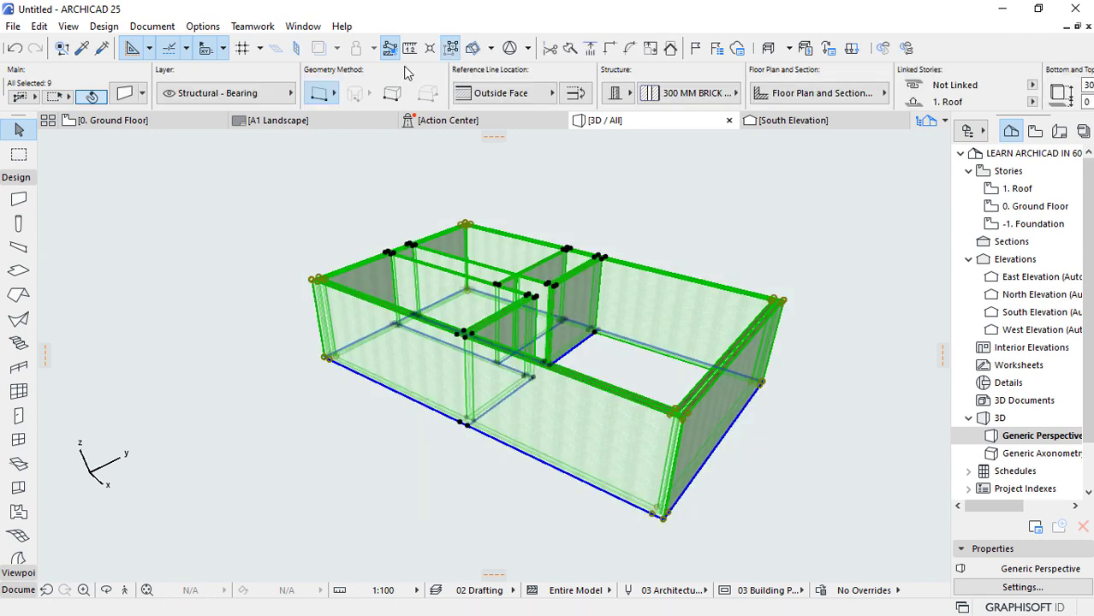
{"action": "scroll", "coordinate": [524, 77], "scroll_direction": "down", "scroll_amount": 3}
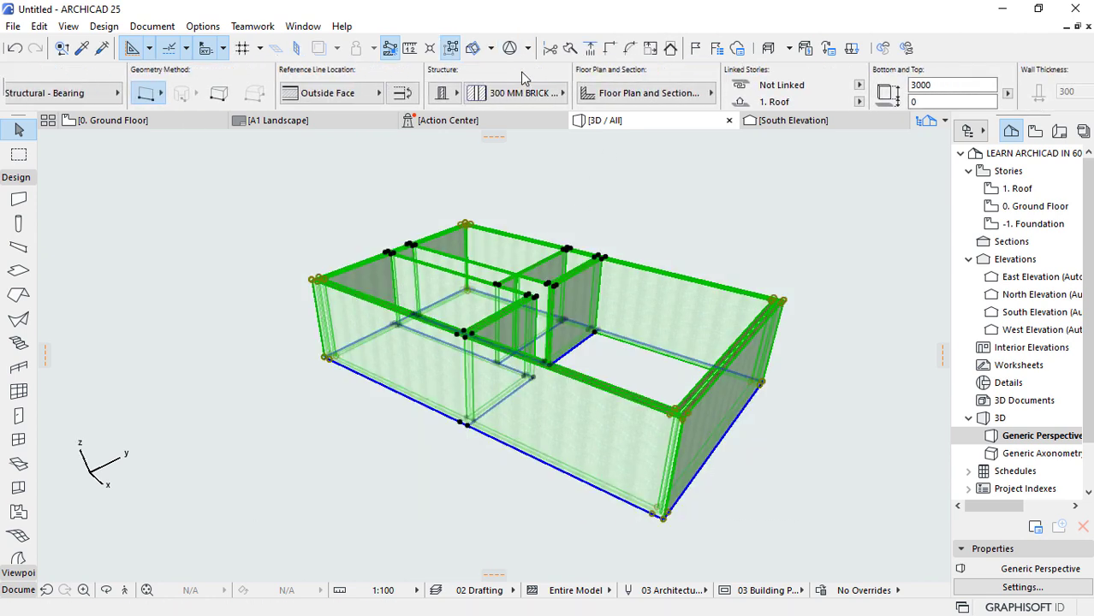
{"action": "scroll", "coordinate": [524, 77], "scroll_direction": "down", "scroll_amount": 3}
{"action": "scroll", "coordinate": [524, 77], "scroll_direction": "up", "scroll_amount": 3}
{"action": "left_click", "coordinate": [858, 103]}
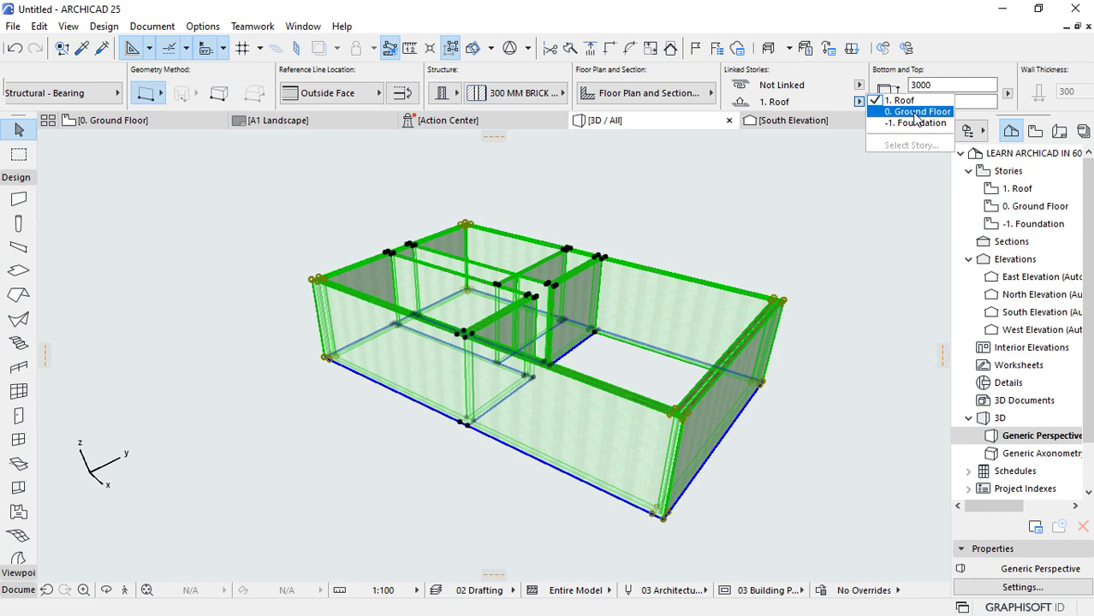
{"action": "left_click", "coordinate": [917, 112]}
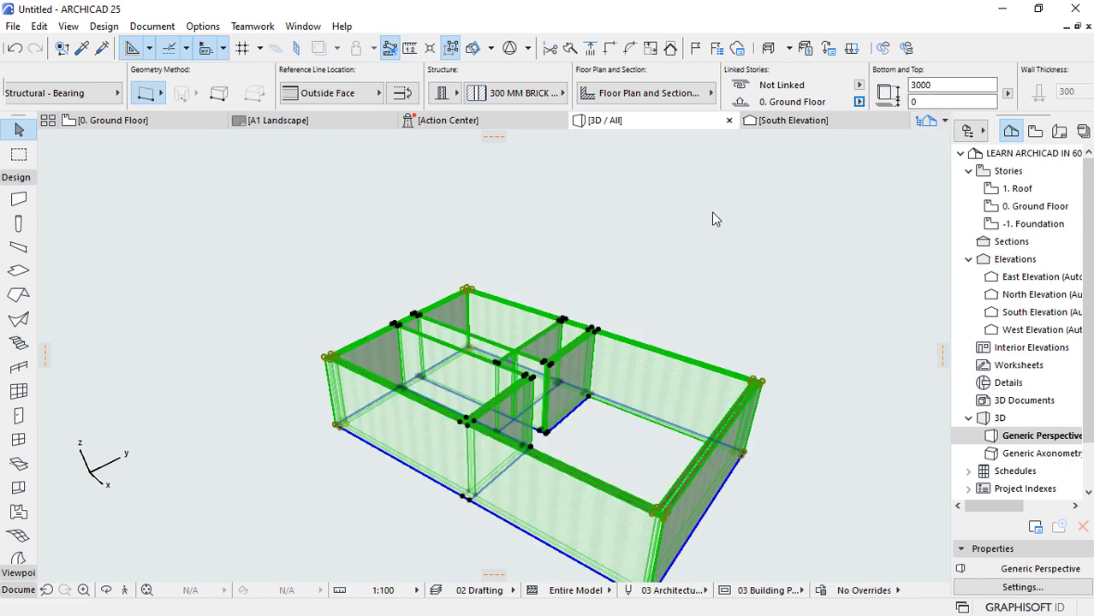
Link the tops of all the selected walls to 1. Roof (Home + 1), keeping every wall selected.
{"action": "left_click", "coordinate": [860, 88]}
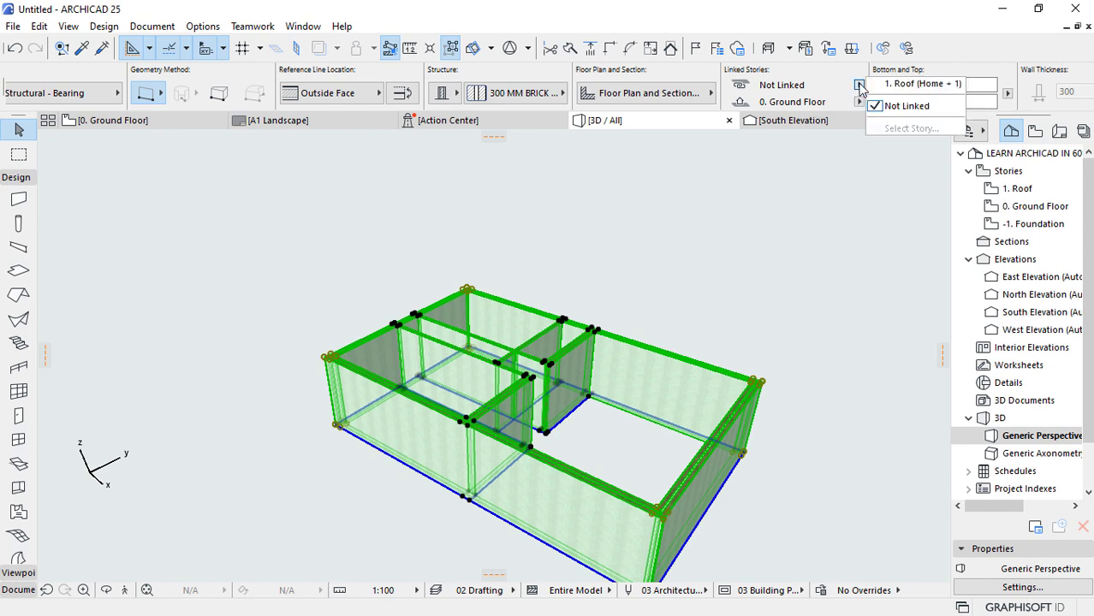
{"action": "left_click", "coordinate": [914, 85]}
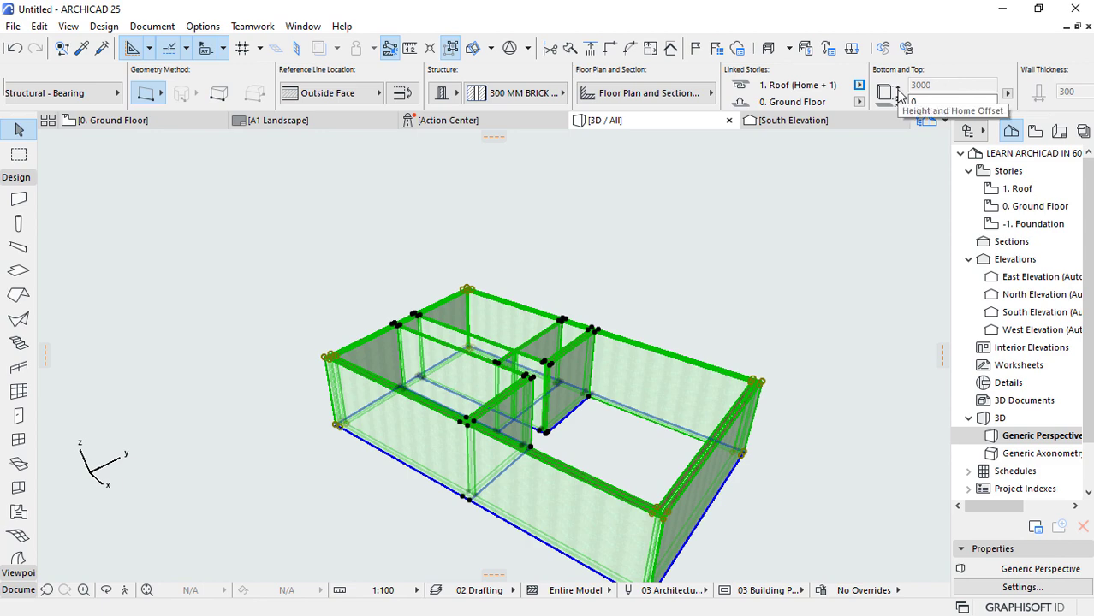
{"action": "left_click", "coordinate": [530, 287]}
{"action": "key", "text": "ctrl+a"}
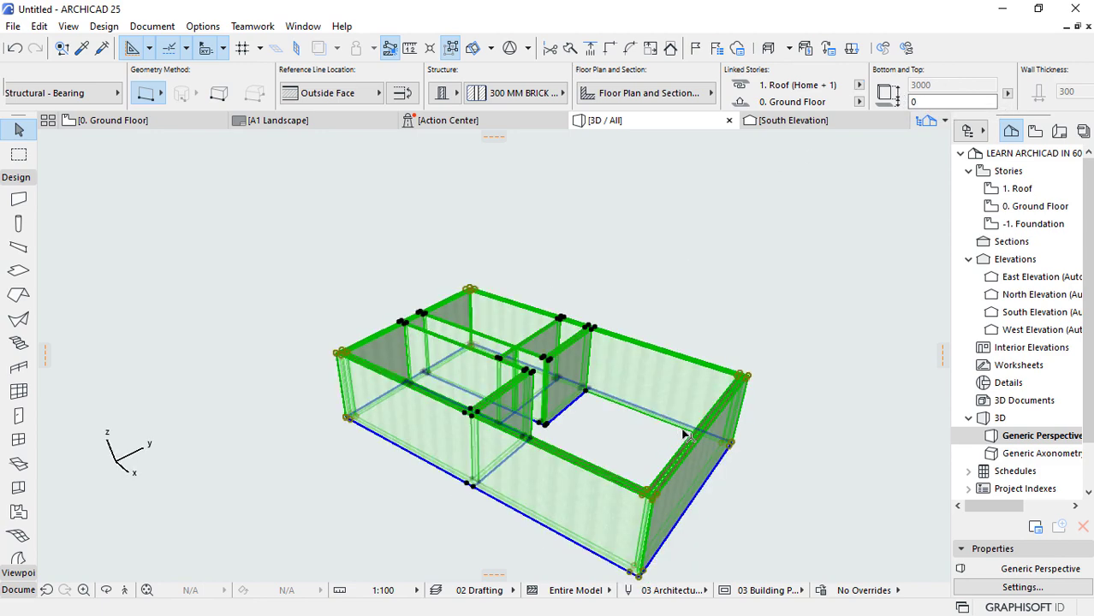
Set the Ground Floor story's height to next to 4000 in the story settings.
{"action": "right_click", "coordinate": [1033, 207]}
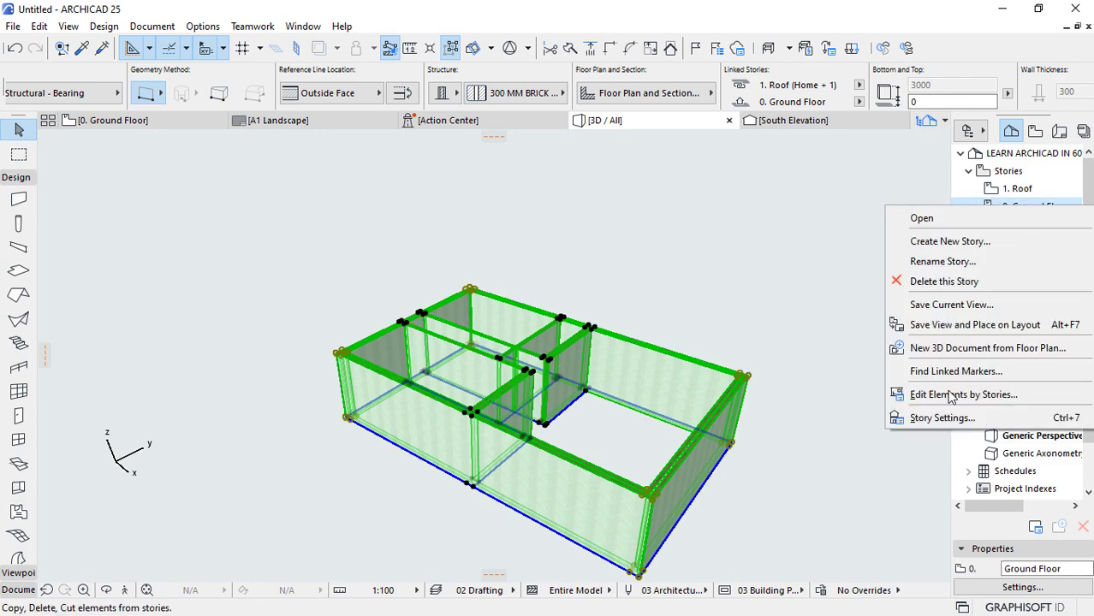
{"action": "left_click", "coordinate": [942, 418]}
{"action": "left_click", "coordinate": [677, 177]}
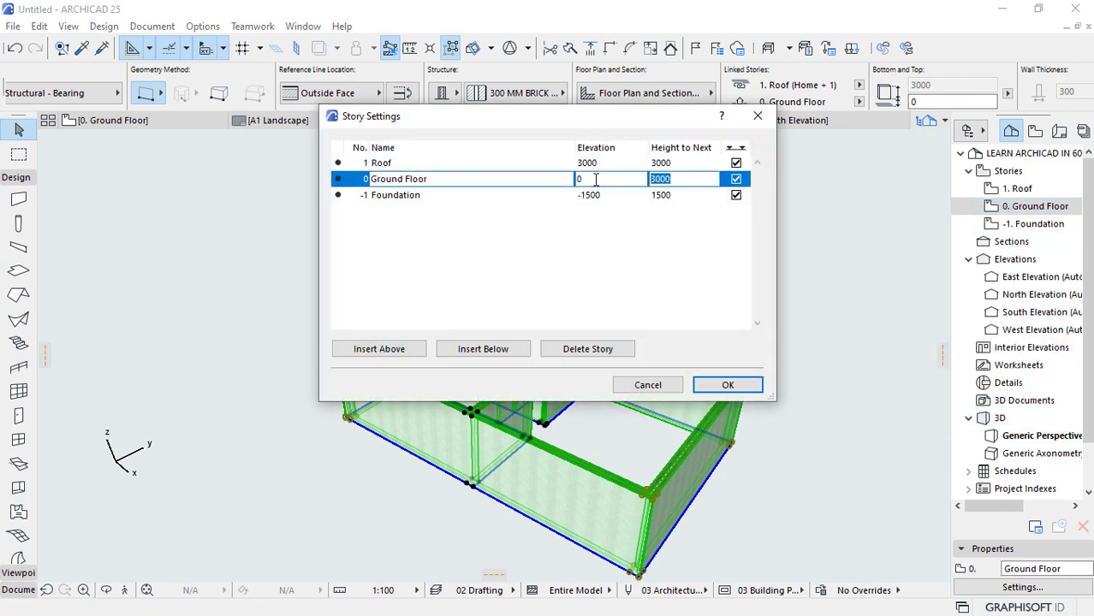
{"action": "type", "text": "4"}
{"action": "key", "text": "Return"}
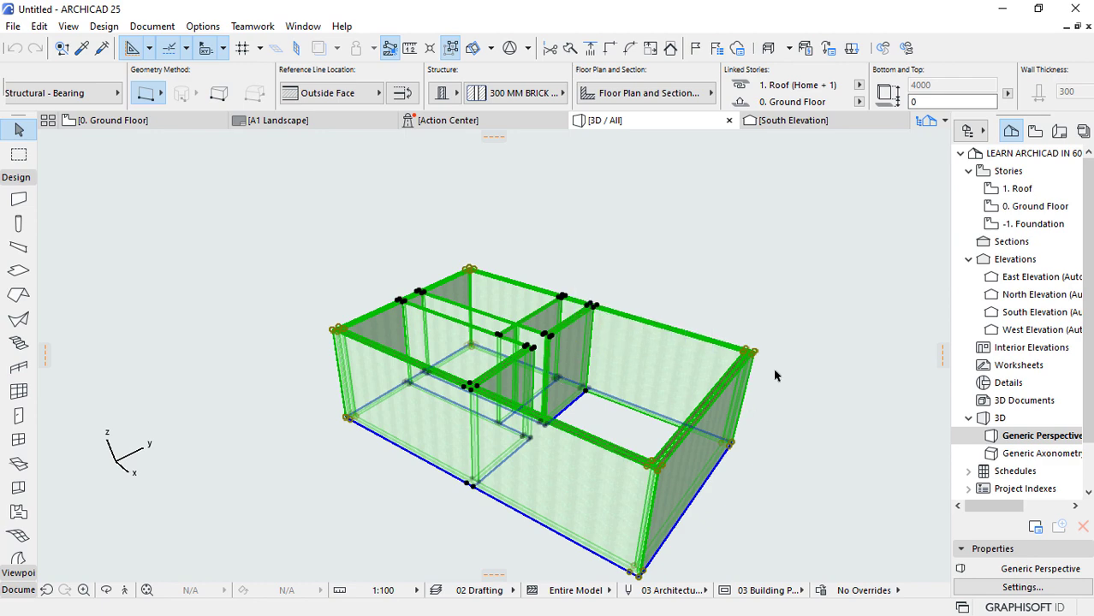
Set the Ground Floor story's height to next back to 3000 and clear the wall selection.
{"action": "right_click", "coordinate": [1023, 206]}
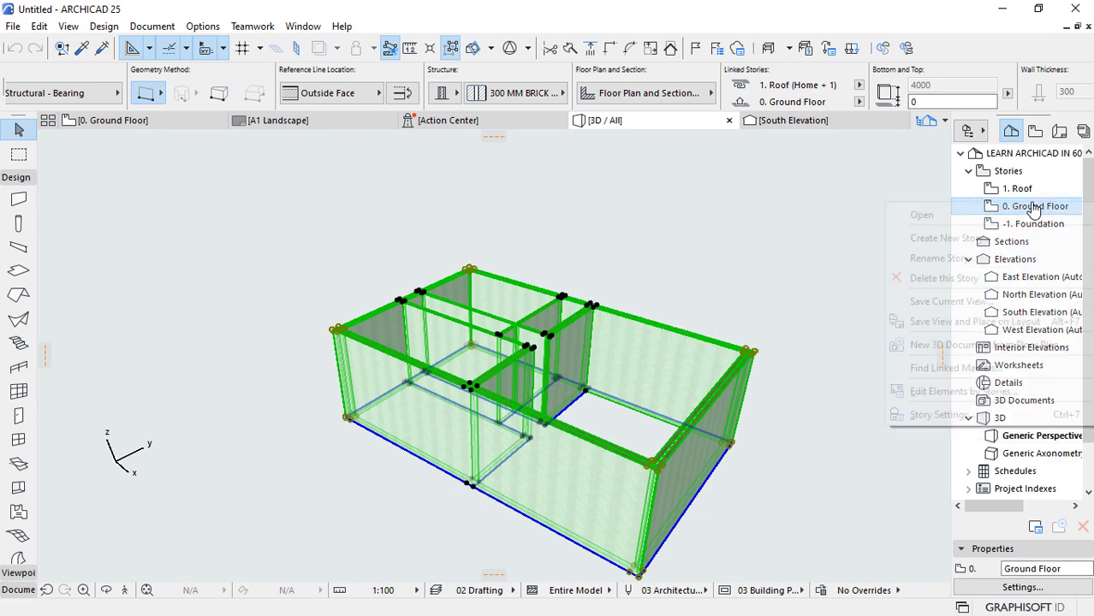
{"action": "left_click", "coordinate": [942, 415]}
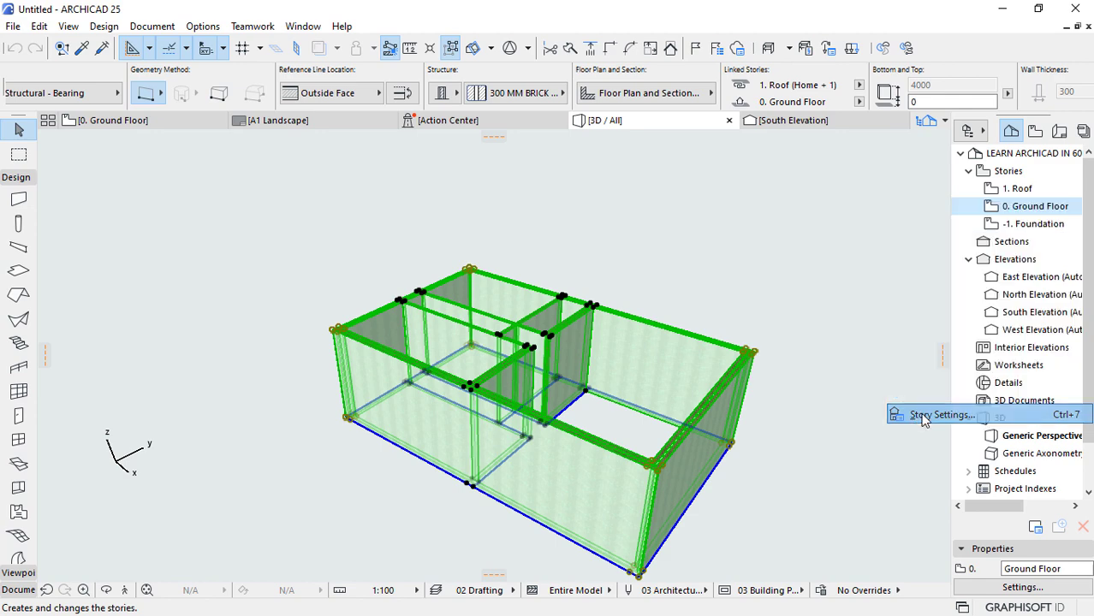
{"action": "left_click", "coordinate": [672, 180]}
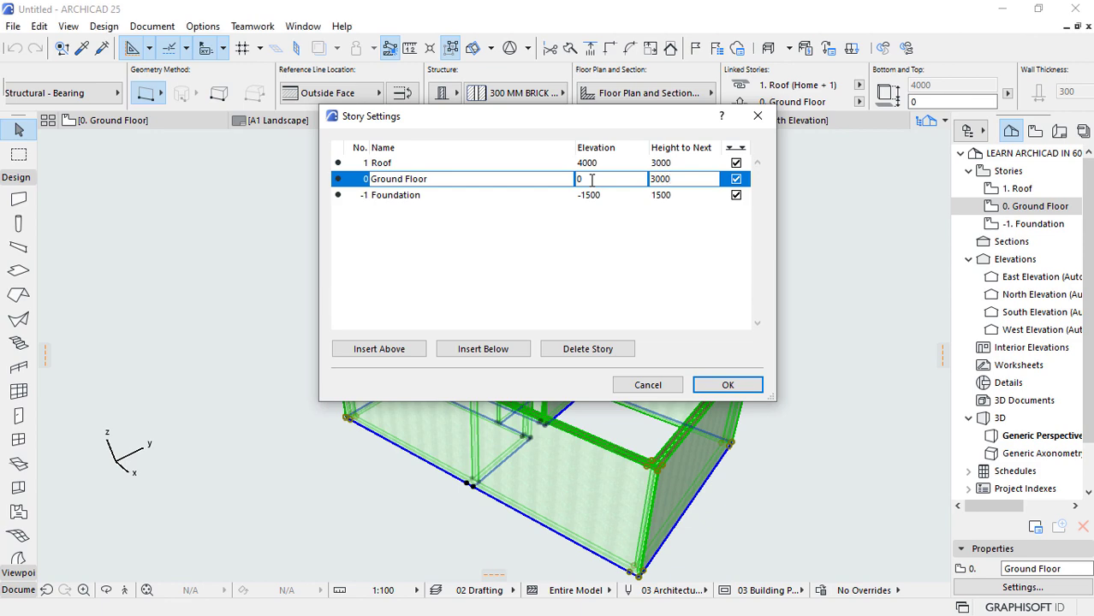
{"action": "key", "text": "Return"}
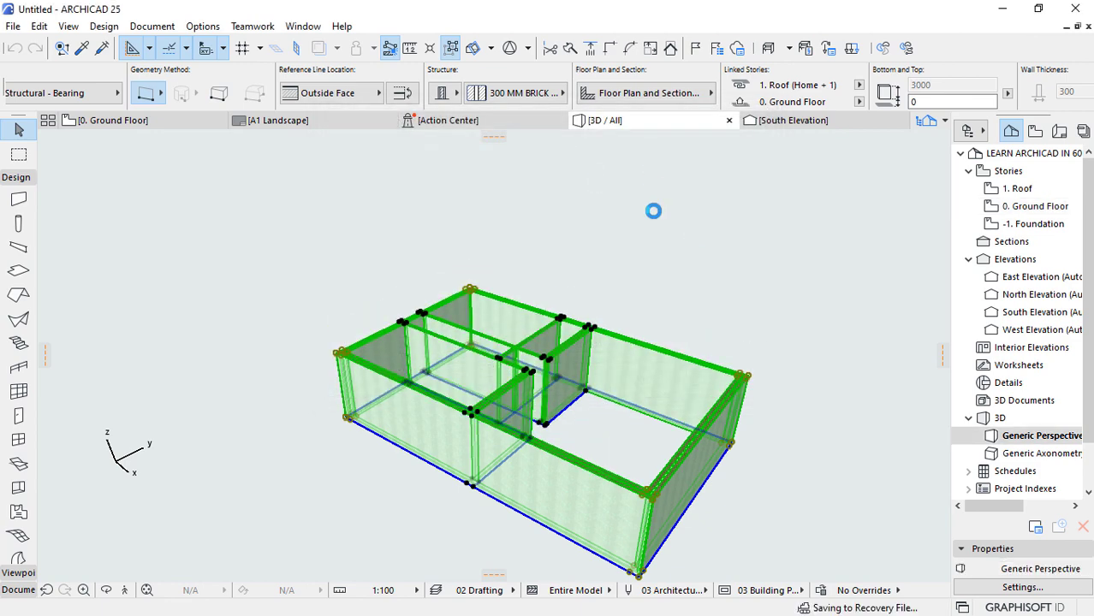
{"action": "left_click", "coordinate": [653, 210]}
Check the -1. Foundation story's plan and return to the 0. Ground Floor story.
{"action": "double_click", "coordinate": [1033, 224]}
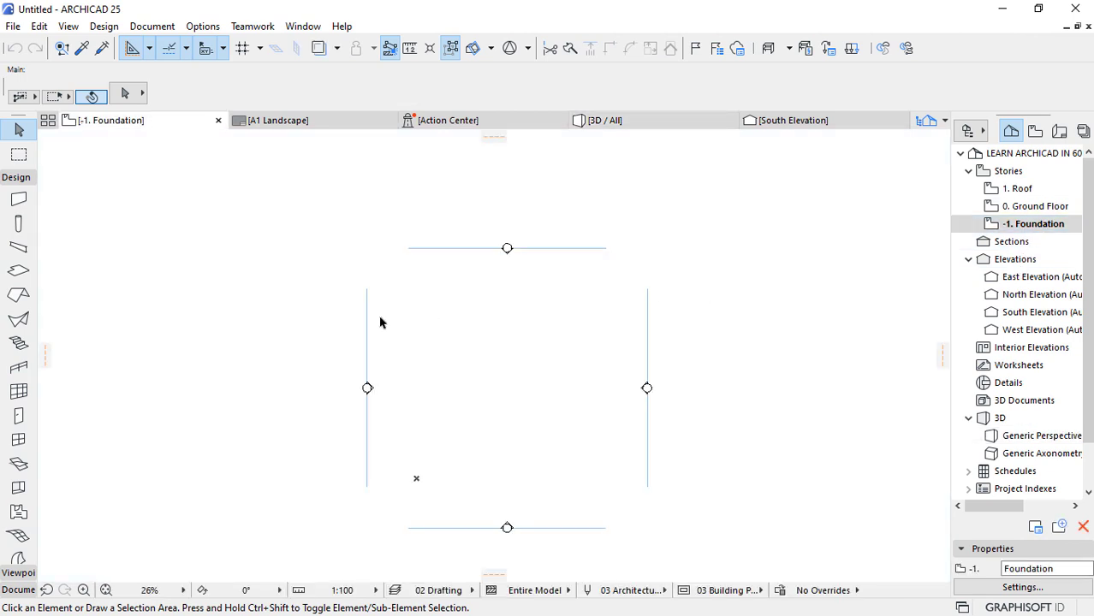
{"action": "scroll", "coordinate": [379, 318], "scroll_direction": "up", "scroll_amount": 1}
{"action": "double_click", "coordinate": [1027, 206]}
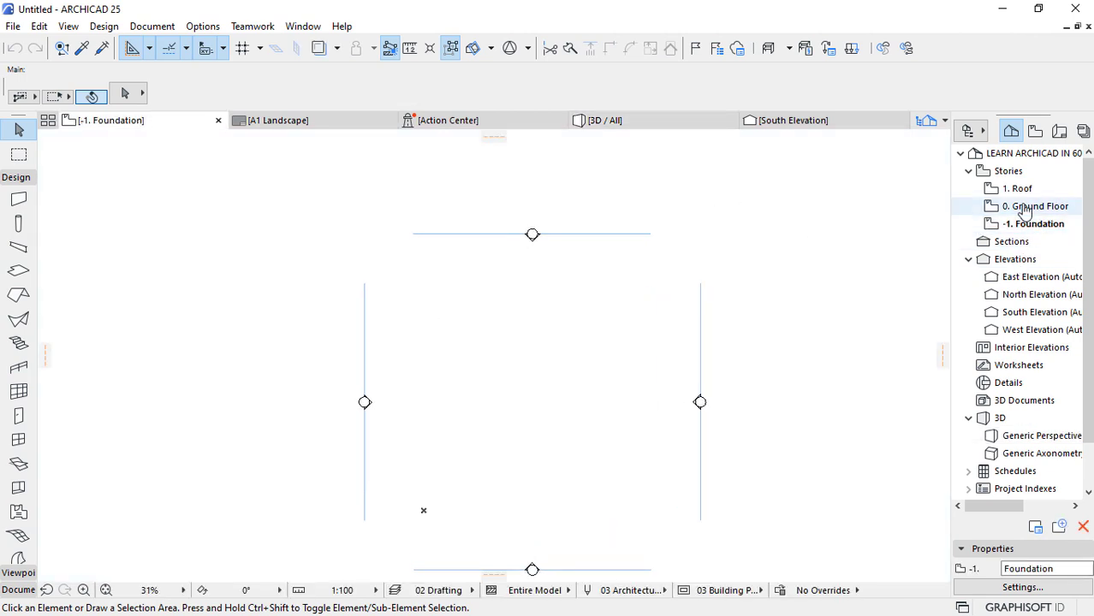
Examine the corner where the lower corridor partition meets the 300 mm brick wall, select both walls to inspect them, and clear the selection.
{"action": "scroll", "coordinate": [503, 458], "scroll_direction": "up", "scroll_amount": 7}
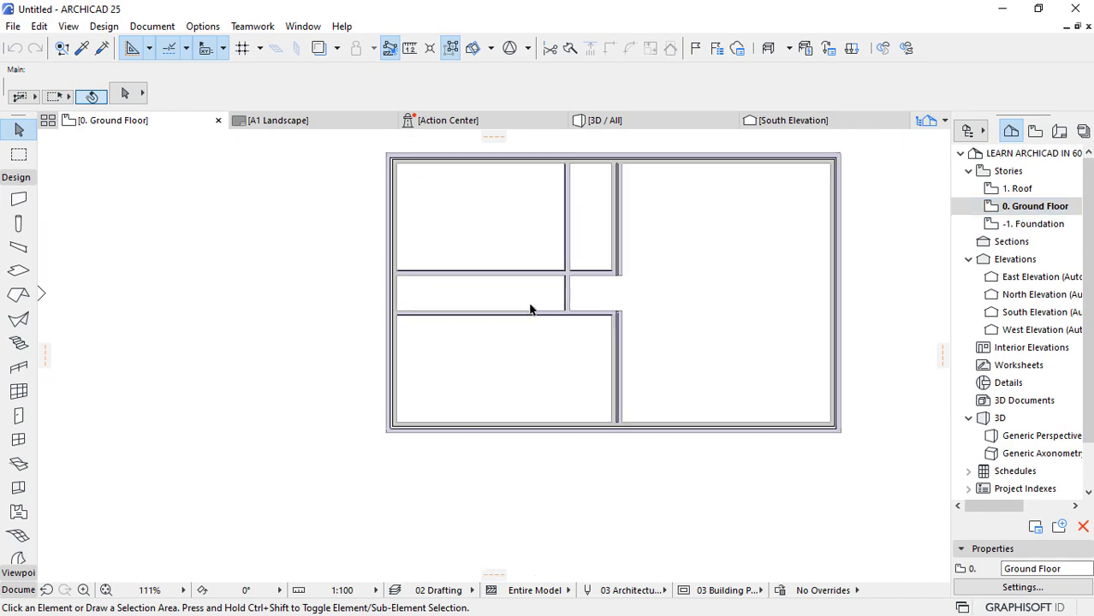
{"action": "scroll", "coordinate": [604, 302], "scroll_direction": "up", "scroll_amount": 6}
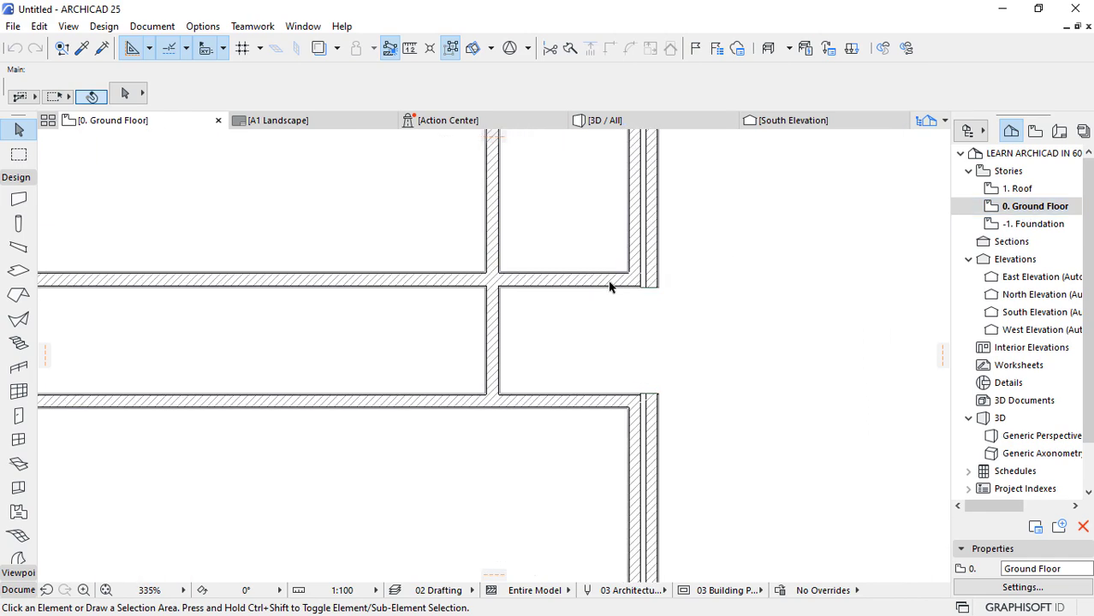
{"action": "scroll", "coordinate": [638, 386], "scroll_direction": "up", "scroll_amount": 7}
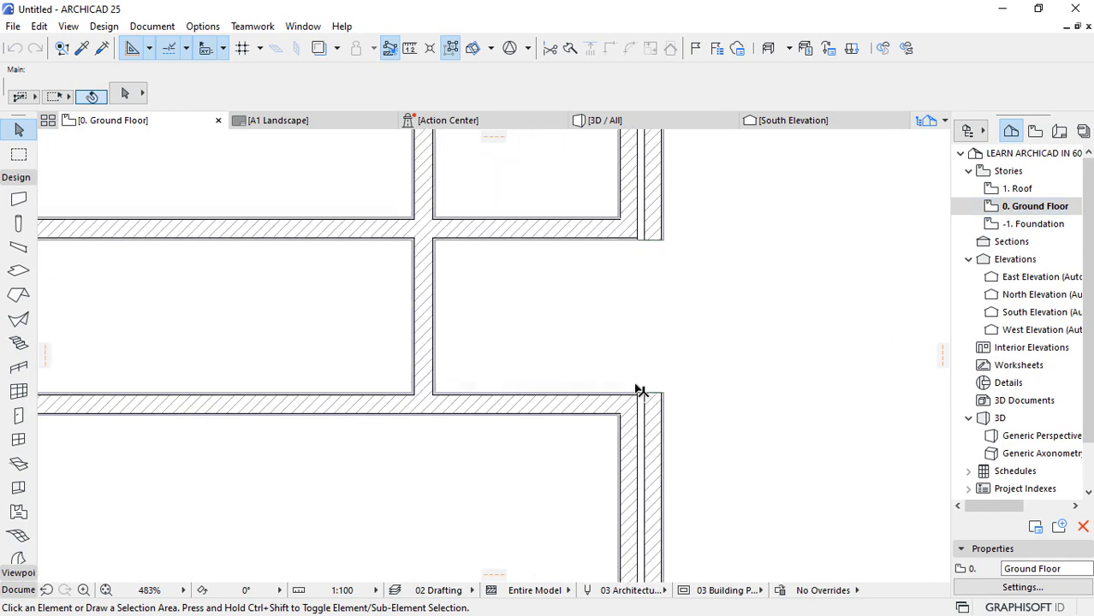
{"action": "scroll", "coordinate": [657, 430], "scroll_direction": "up", "scroll_amount": 6}
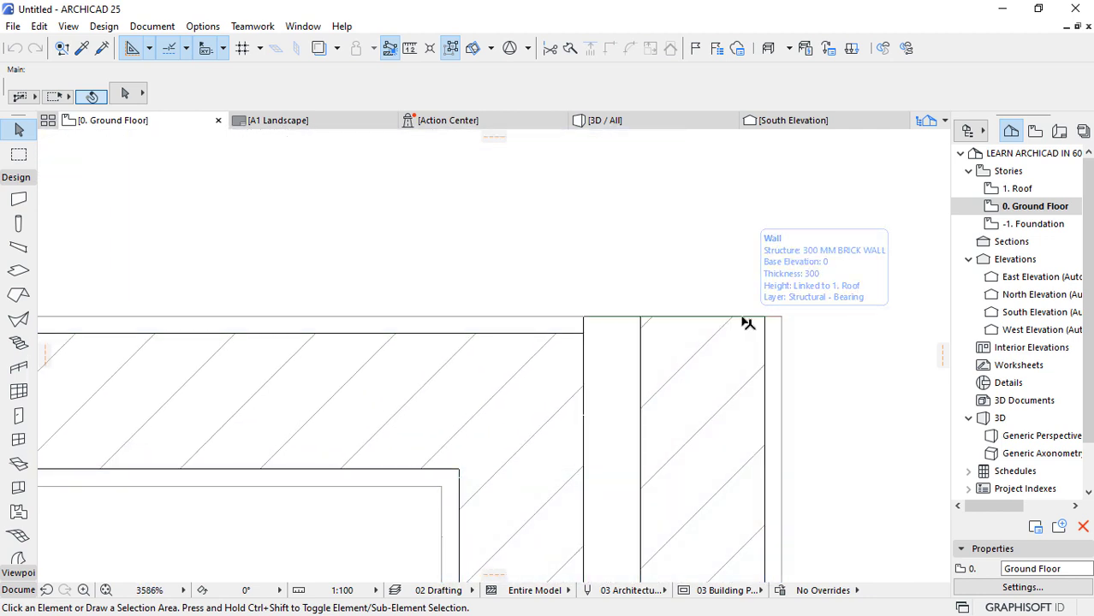
{"action": "scroll", "coordinate": [813, 341], "scroll_direction": "up", "scroll_amount": 1}
{"action": "scroll", "coordinate": [813, 340], "scroll_direction": "up", "scroll_amount": 1}
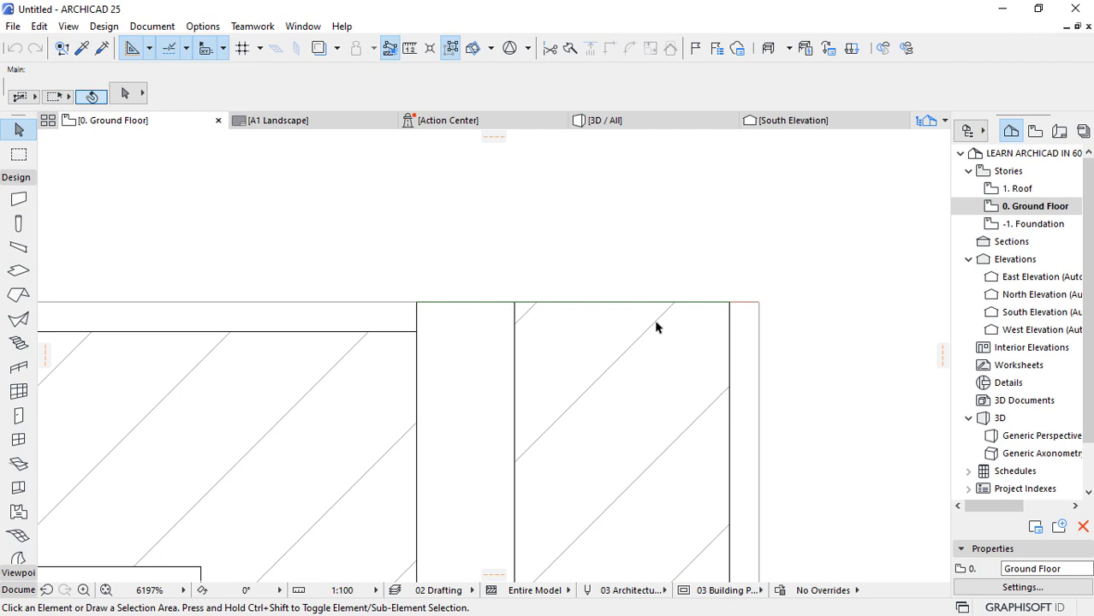
{"action": "scroll", "coordinate": [643, 336], "scroll_direction": "down", "scroll_amount": 3}
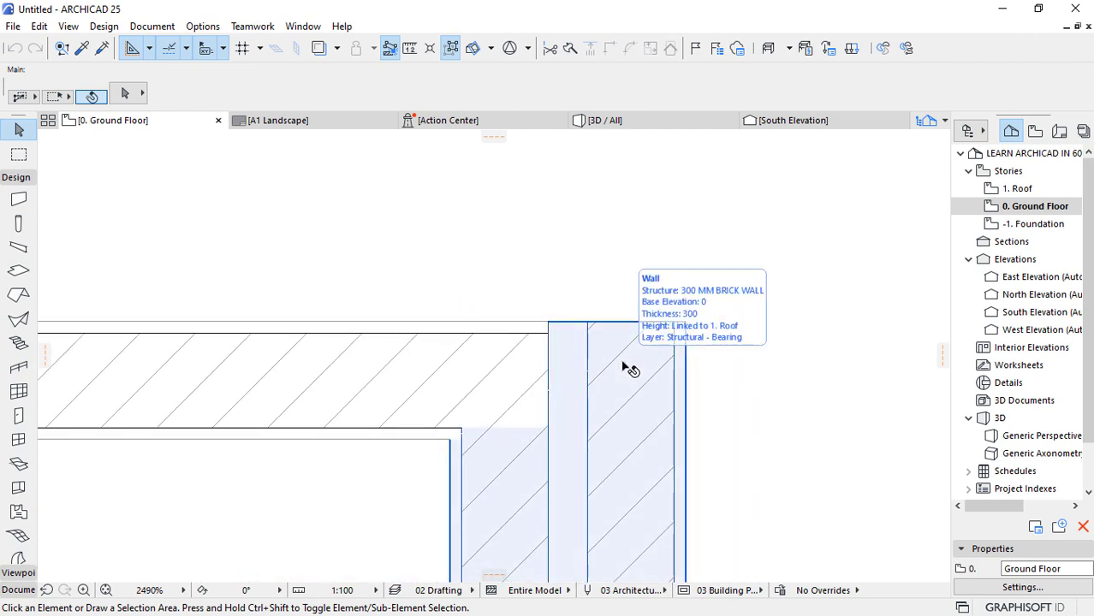
{"action": "scroll", "coordinate": [647, 276], "scroll_direction": "down", "scroll_amount": 2}
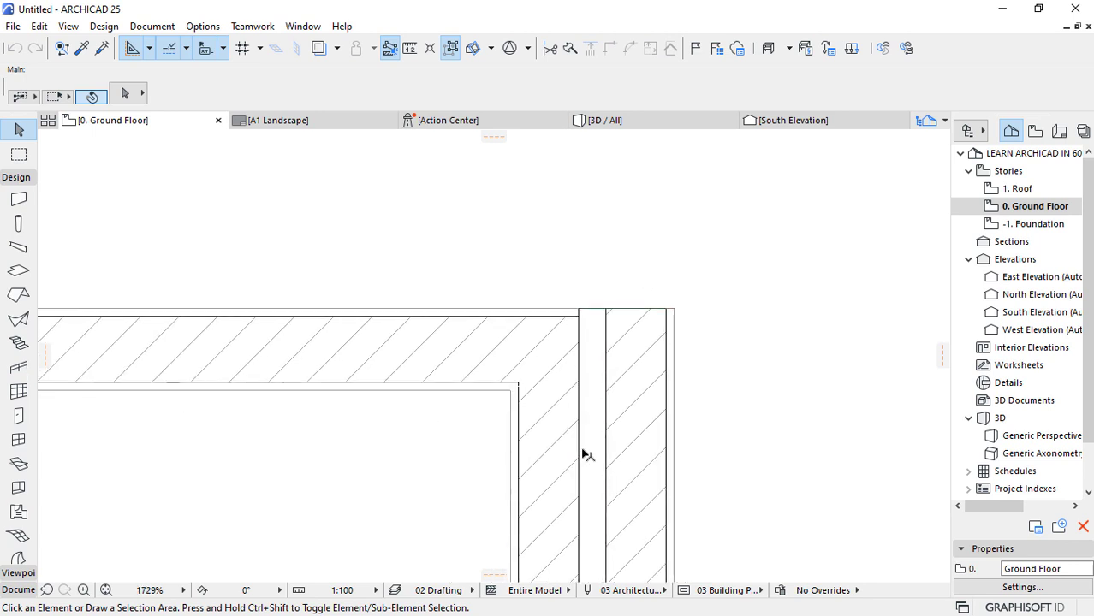
{"action": "scroll", "coordinate": [592, 450], "scroll_direction": "down", "scroll_amount": 2}
{"action": "scroll", "coordinate": [539, 454], "scroll_direction": "up", "scroll_amount": 2}
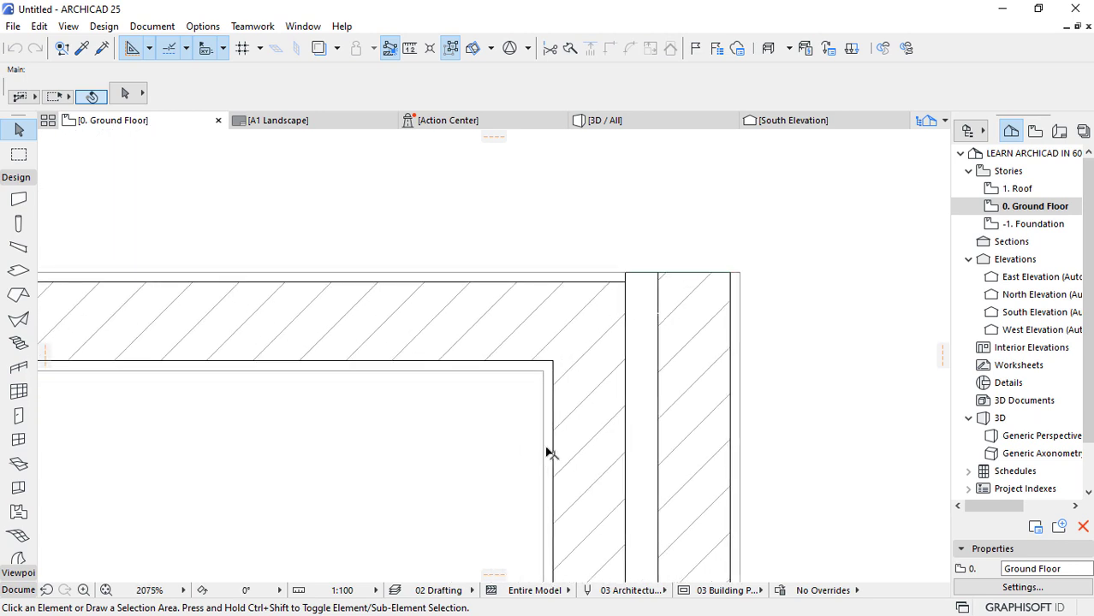
{"action": "left_click_drag", "start_coordinate": [753, 252], "coordinate": [467, 412]}
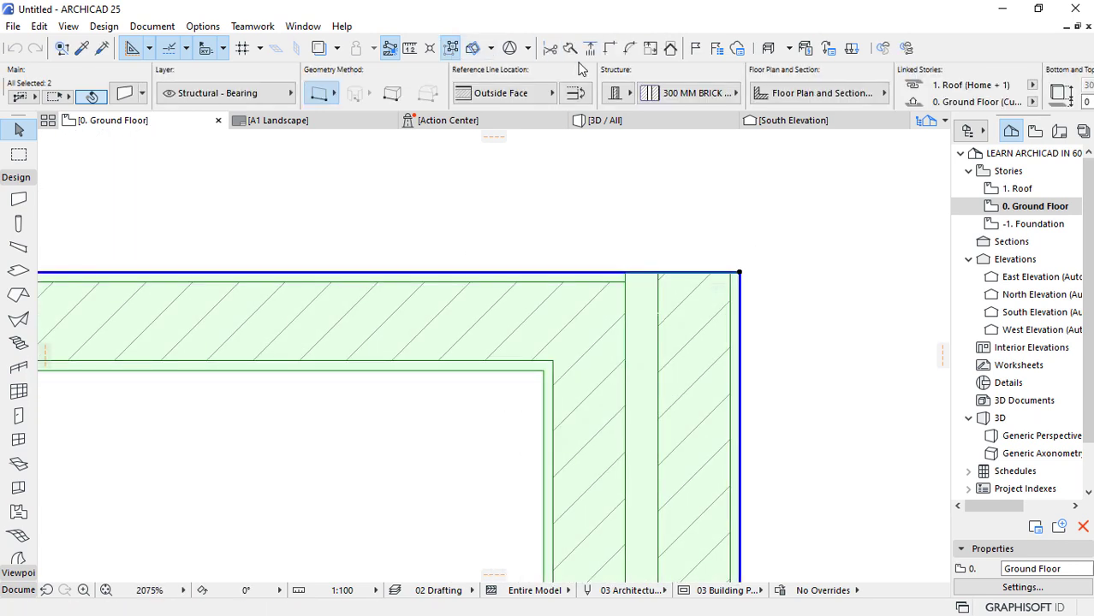
{"action": "left_click", "coordinate": [814, 276]}
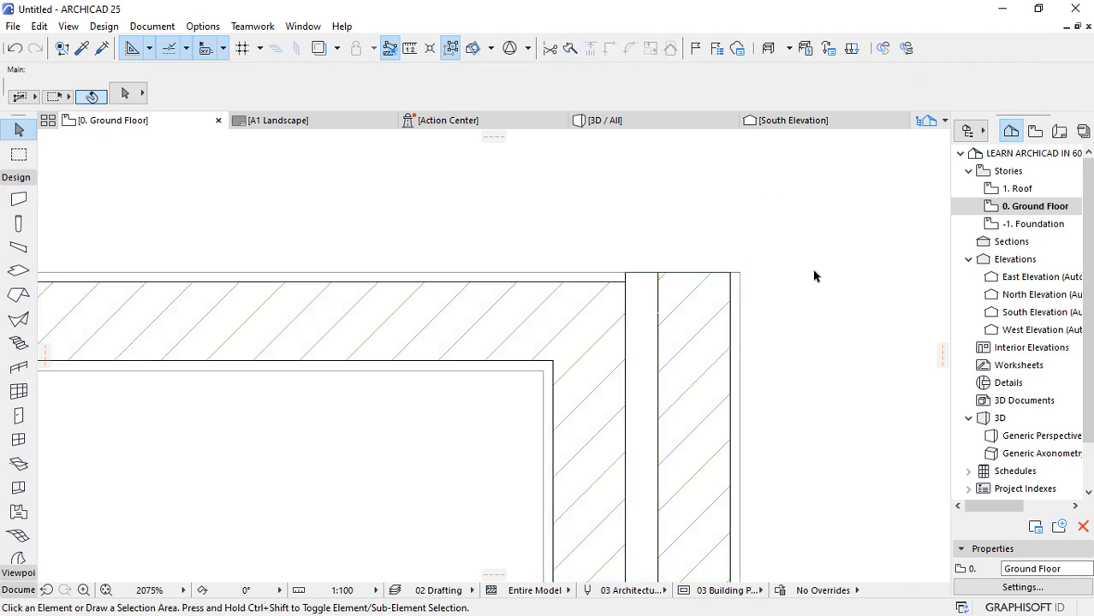
Select the brick wall at the corner and open the 300 MM BRICK WALL composite for editing.
{"action": "scroll", "coordinate": [740, 312], "scroll_direction": "up", "scroll_amount": 3}
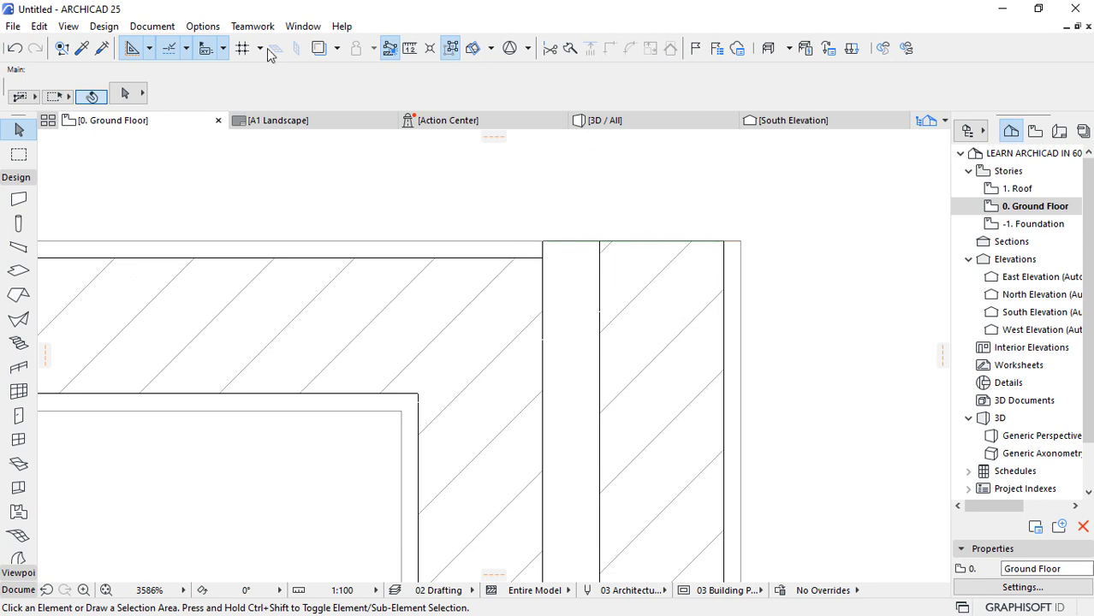
{"action": "left_click", "coordinate": [535, 248]}
{"action": "left_click", "coordinate": [679, 308]}
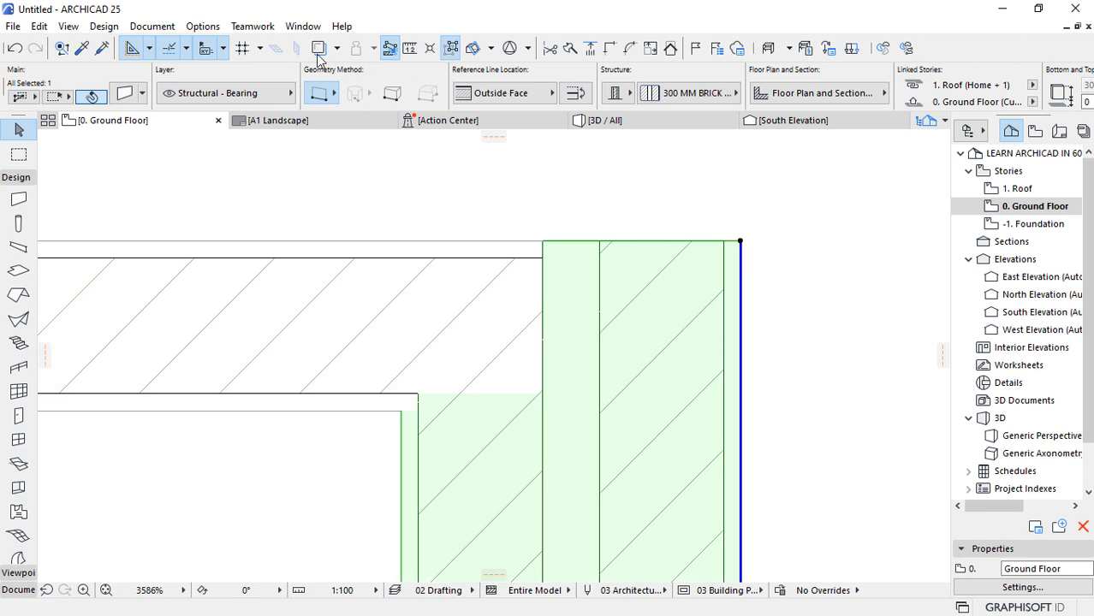
{"action": "left_click", "coordinate": [203, 26]}
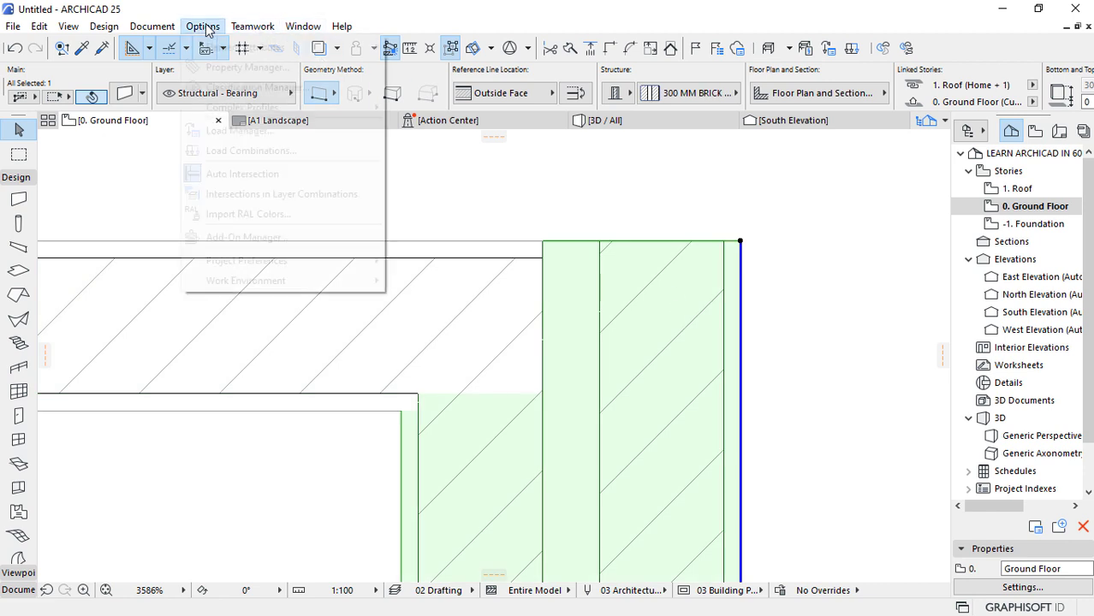
{"action": "mouse_move", "coordinate": [218, 48]}
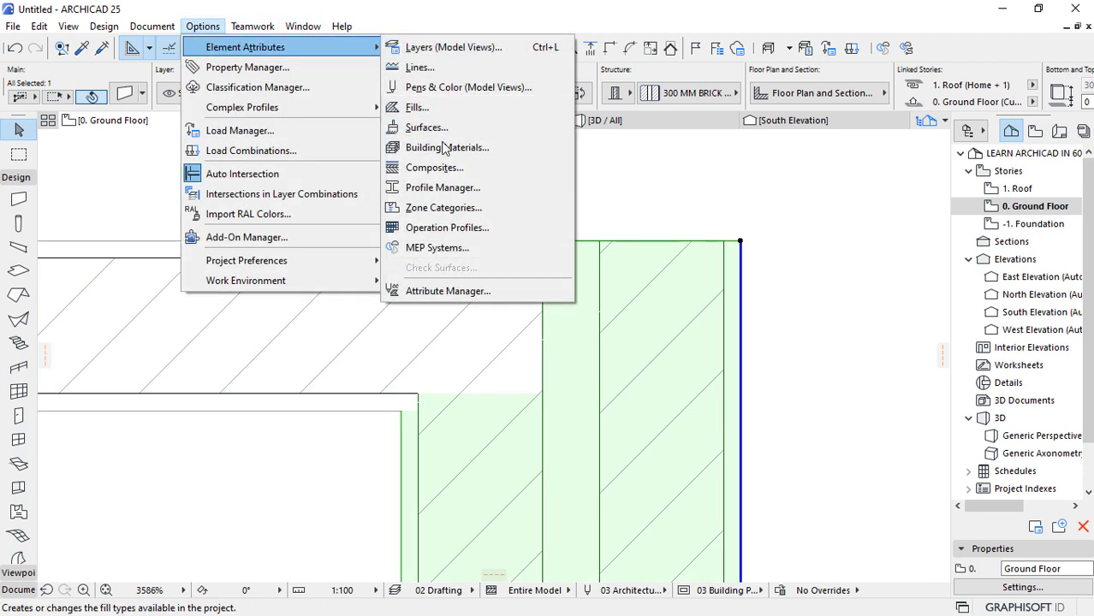
{"action": "left_click", "coordinate": [445, 170]}
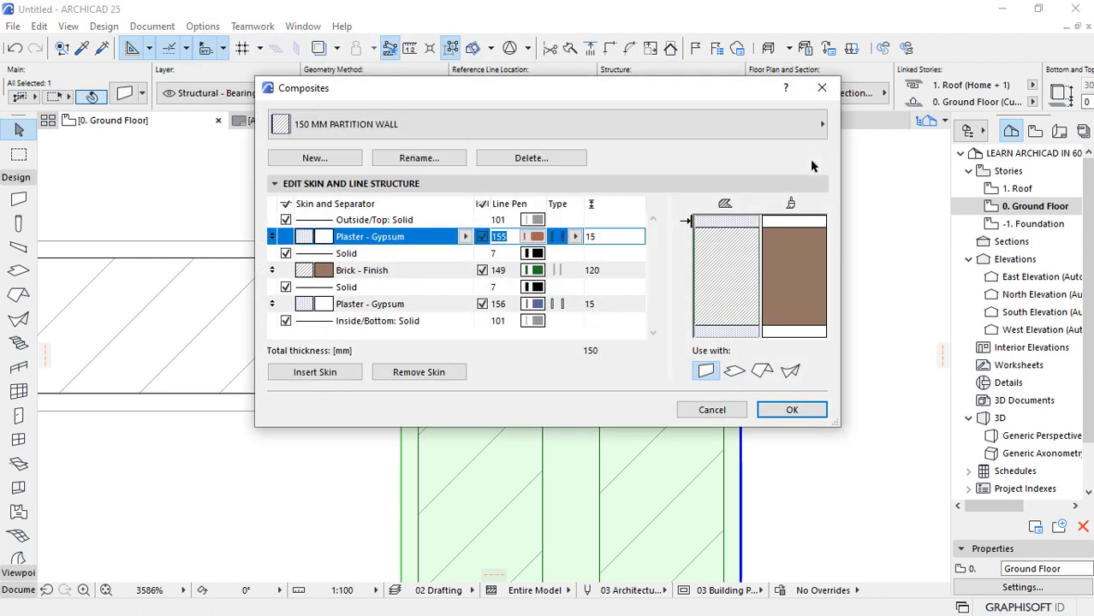
{"action": "left_click", "coordinate": [556, 130]}
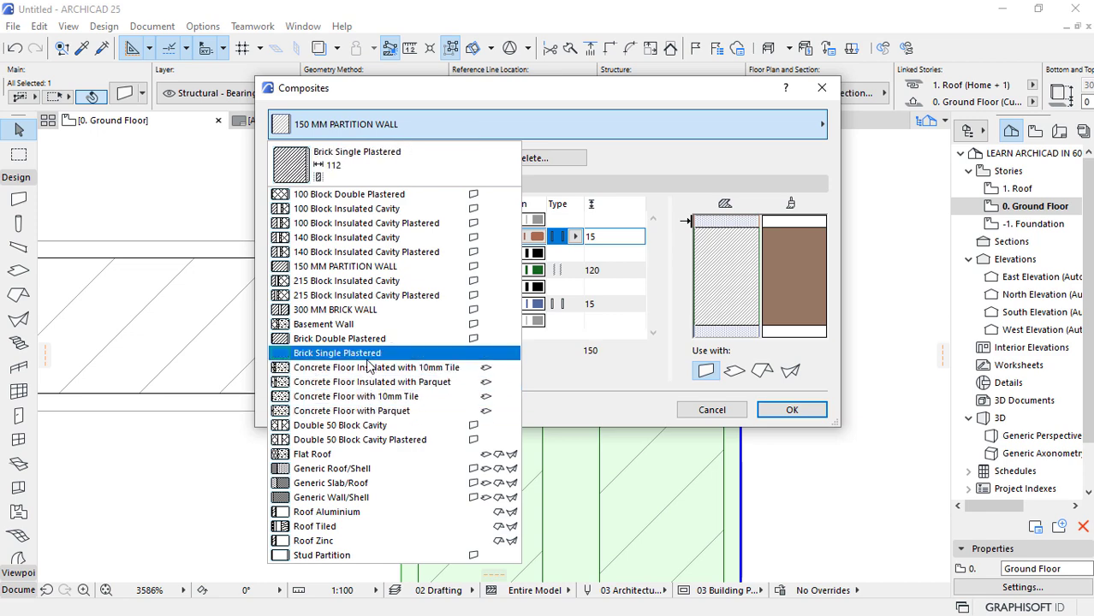
{"action": "left_click", "coordinate": [368, 310]}
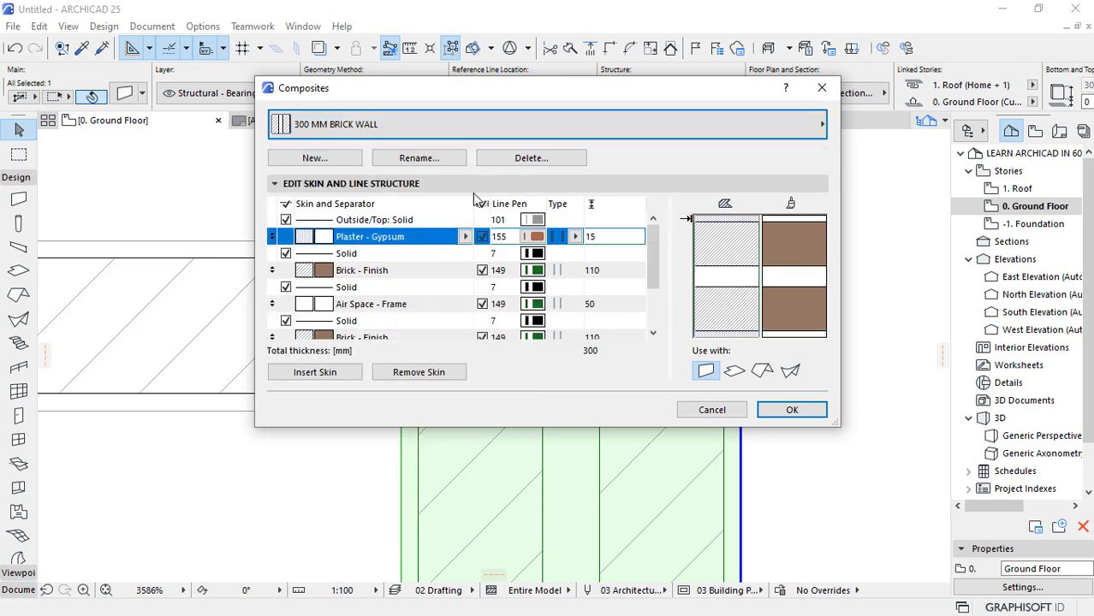
Set the line pens of the outer Brick - Finish and Air Space - Frame skins to 7 and the outer Plaster - Gypsum skin to 101.
{"action": "left_click", "coordinate": [396, 270]}
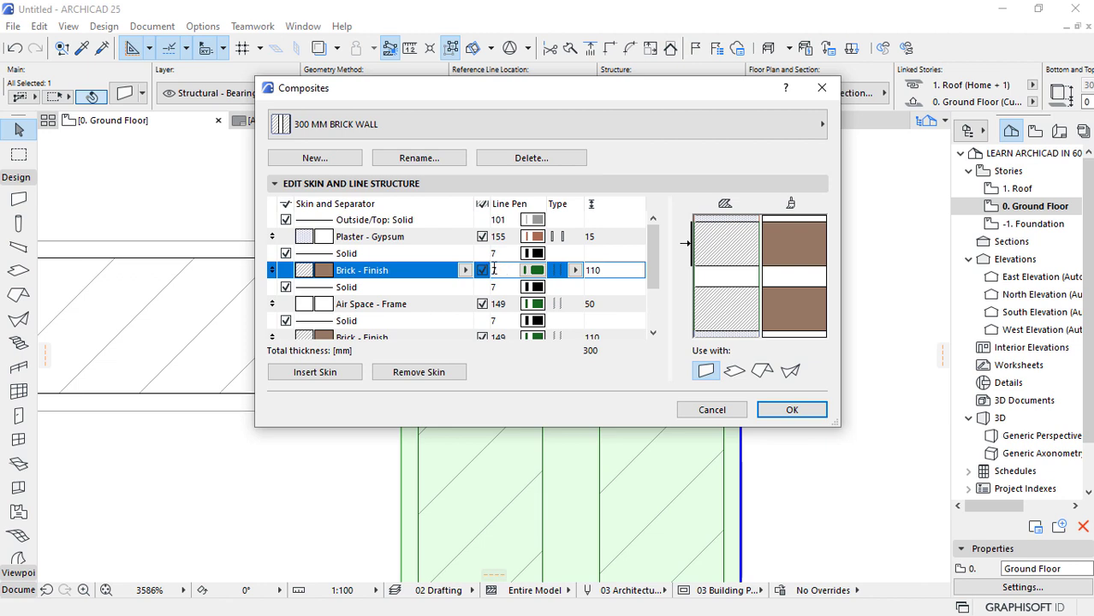
{"action": "left_click", "coordinate": [502, 307]}
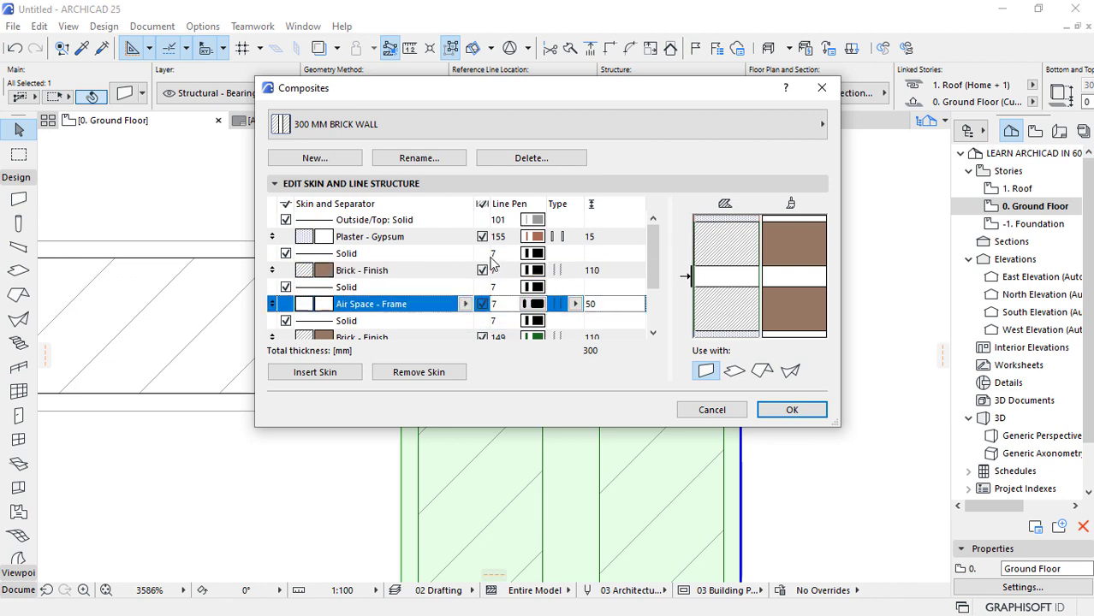
{"action": "left_click", "coordinate": [495, 255]}
{"action": "left_click", "coordinate": [505, 238]}
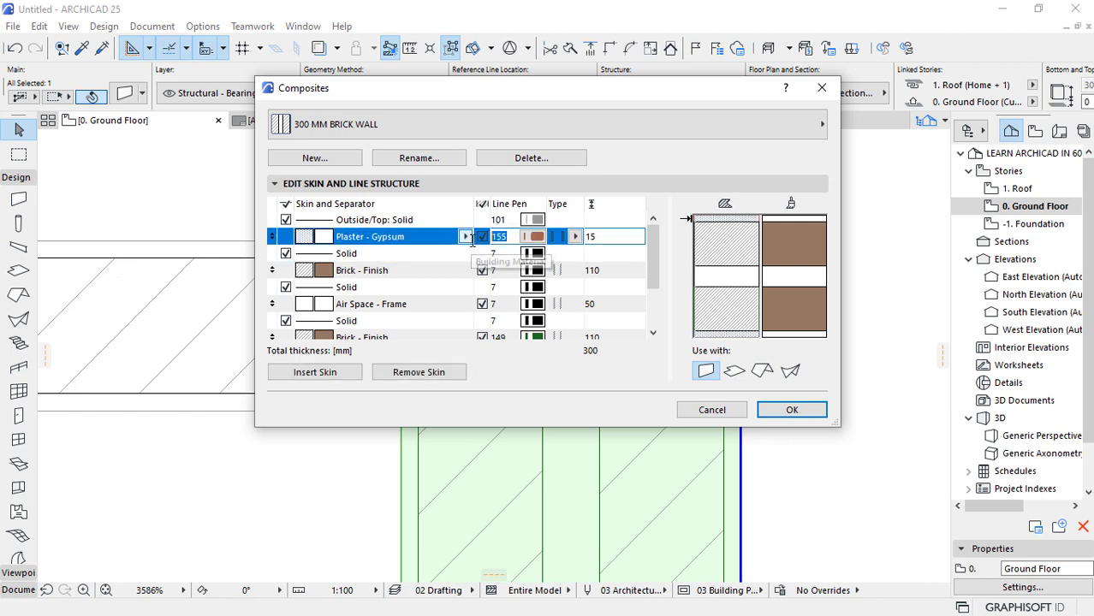
{"action": "type", "text": "101"}
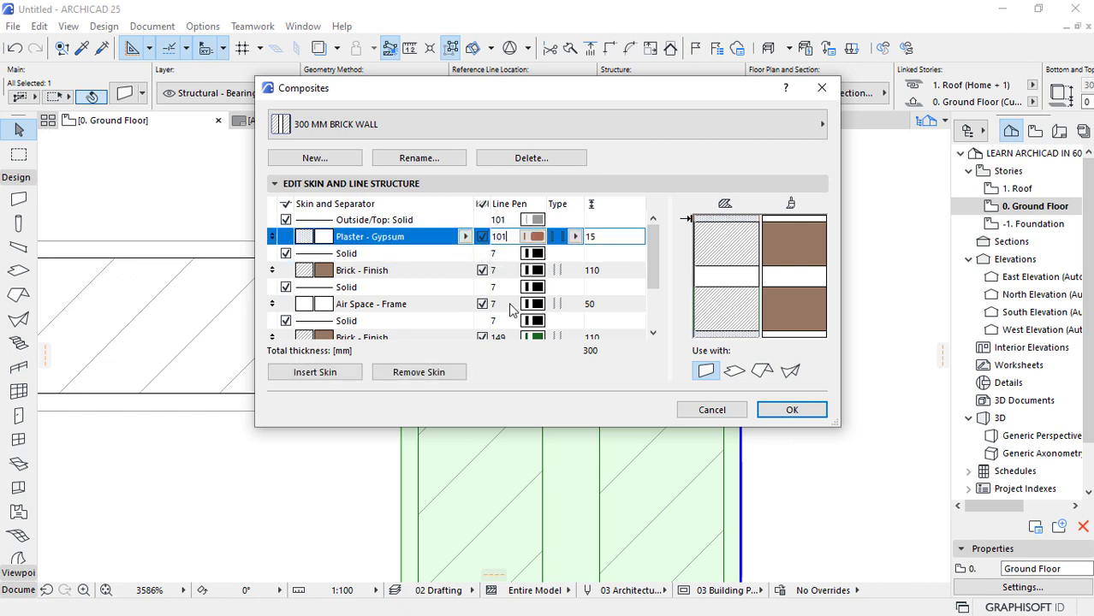
Set the inner Plaster - Gypsum skin's line pen to 101 and the inner Brick - Finish skin's to 7, and apply the composite changes.
{"action": "scroll", "coordinate": [501, 313], "scroll_direction": "down", "scroll_amount": 3}
{"action": "left_click", "coordinate": [501, 305]}
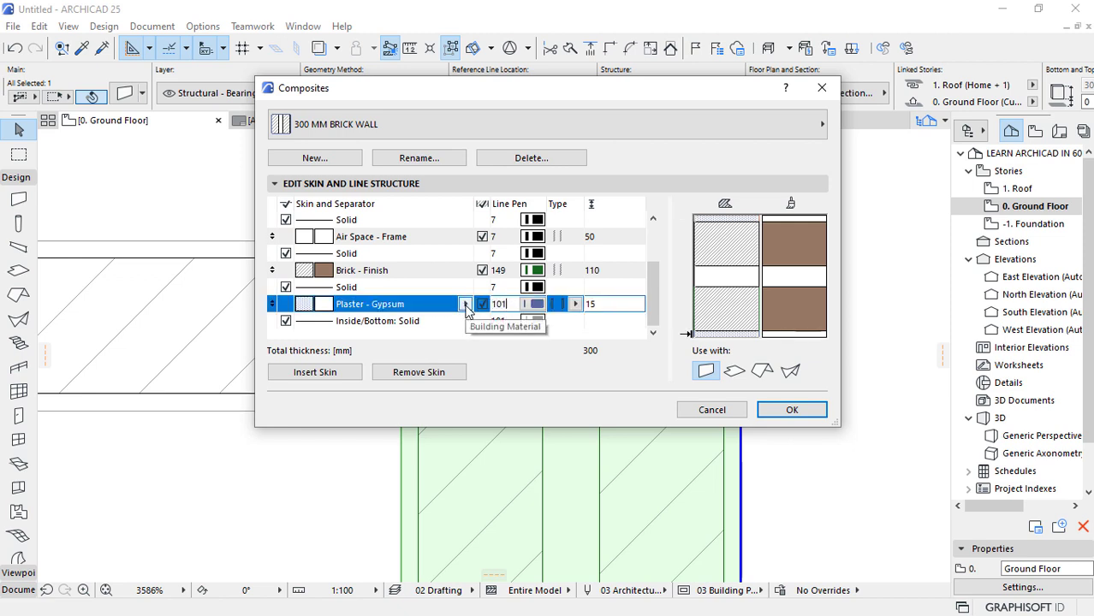
{"action": "left_click", "coordinate": [419, 270]}
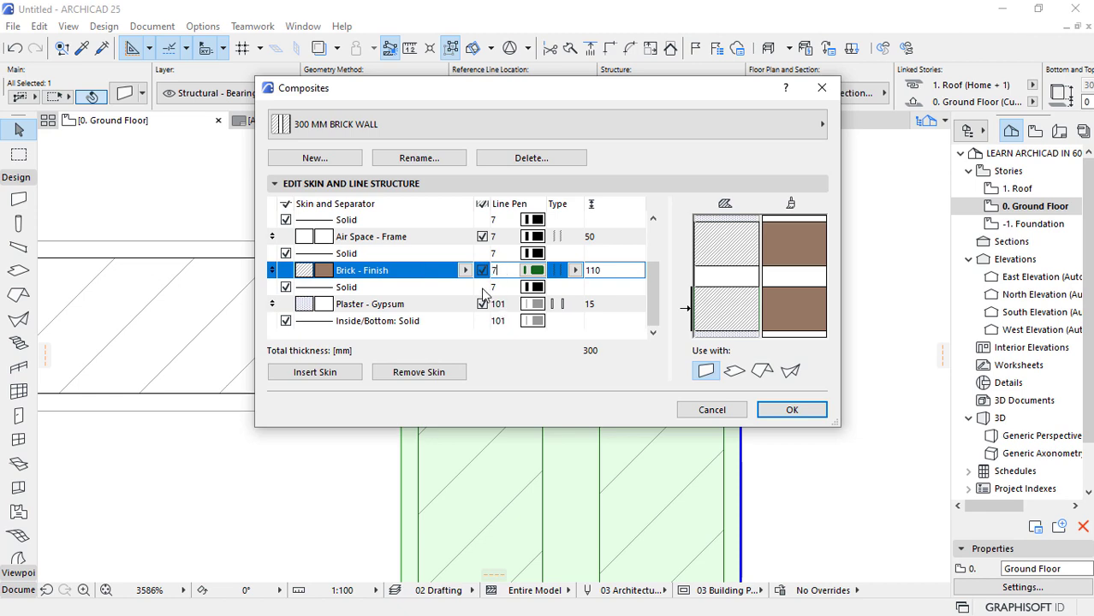
{"action": "left_click", "coordinate": [501, 288]}
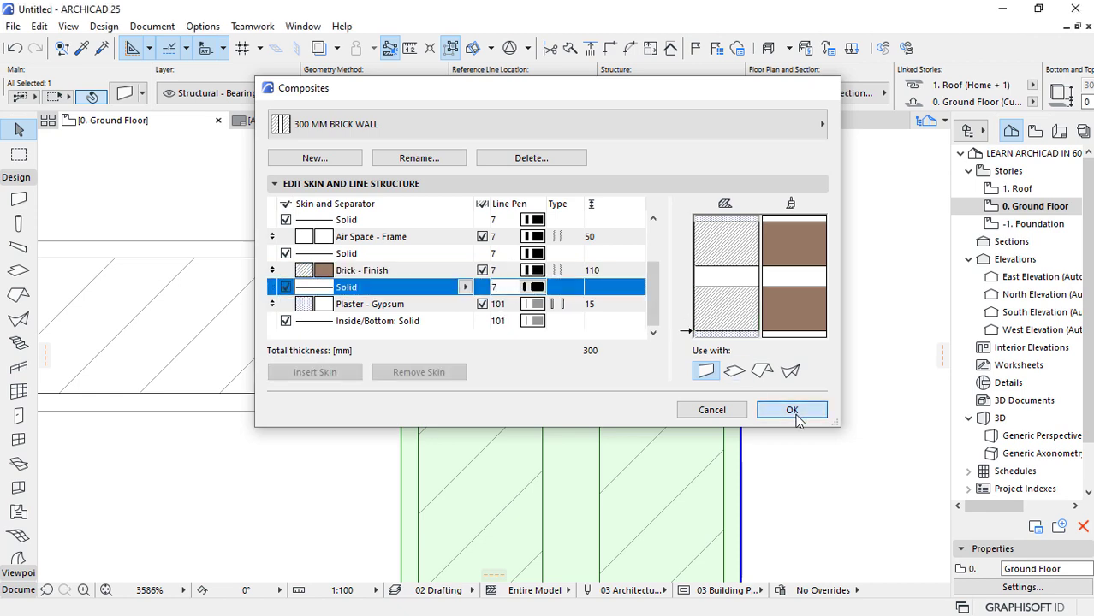
{"action": "left_click", "coordinate": [790, 409]}
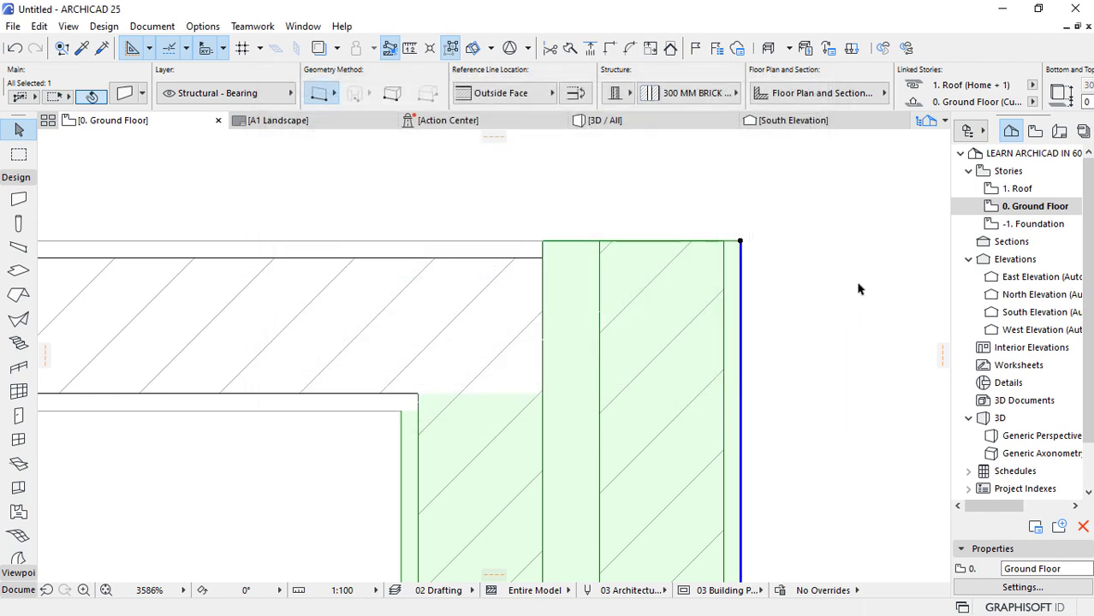
Clear the wall selection and examine the skin end lines where the brick wall meets the partition.
{"action": "left_click", "coordinate": [831, 342]}
{"action": "scroll", "coordinate": [684, 257], "scroll_direction": "up", "scroll_amount": 5}
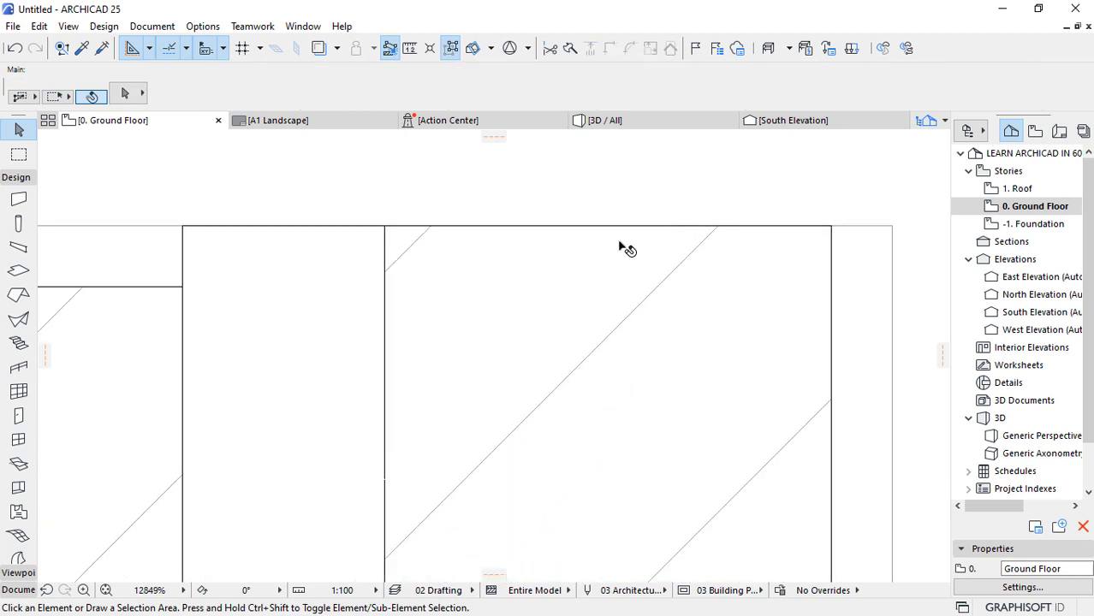
{"action": "scroll", "coordinate": [627, 249], "scroll_direction": "down", "scroll_amount": 5}
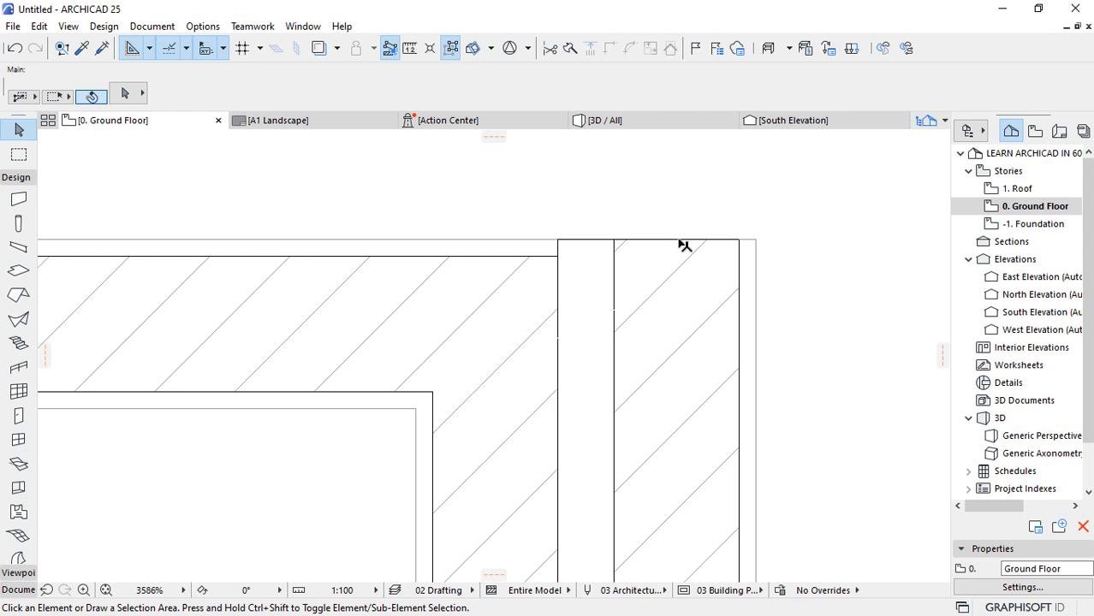
{"action": "scroll", "coordinate": [685, 246], "scroll_direction": "down", "scroll_amount": 3}
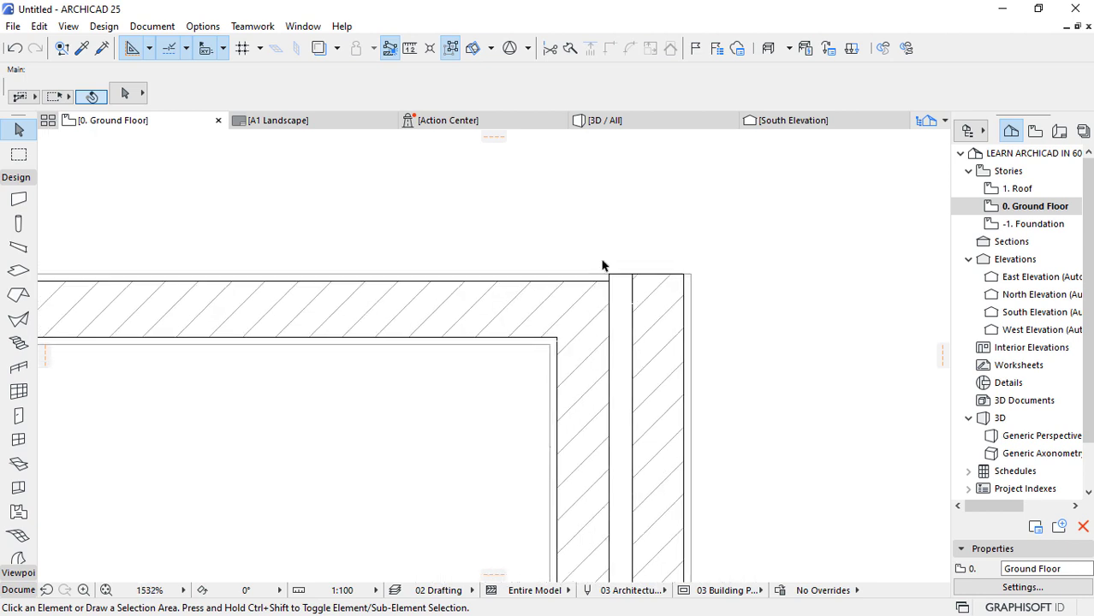
{"action": "scroll", "coordinate": [678, 344], "scroll_direction": "up", "scroll_amount": 3}
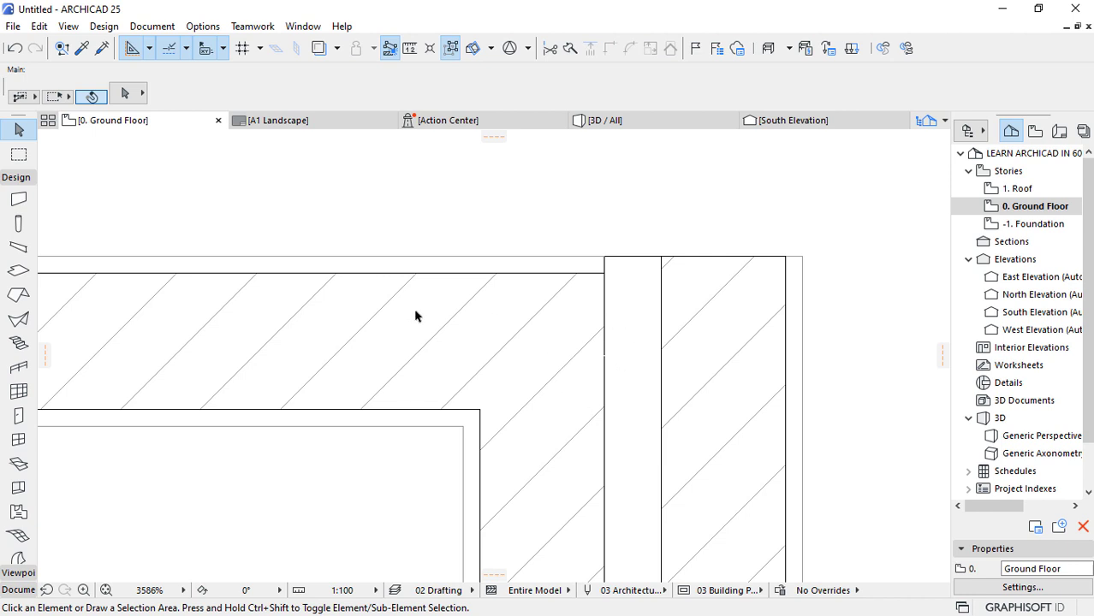
Select the partition and brick walls in turn, and review the Brick - Finish and Air Space - Frame building materials' intersection priorities.
{"action": "left_click", "coordinate": [525, 346]}
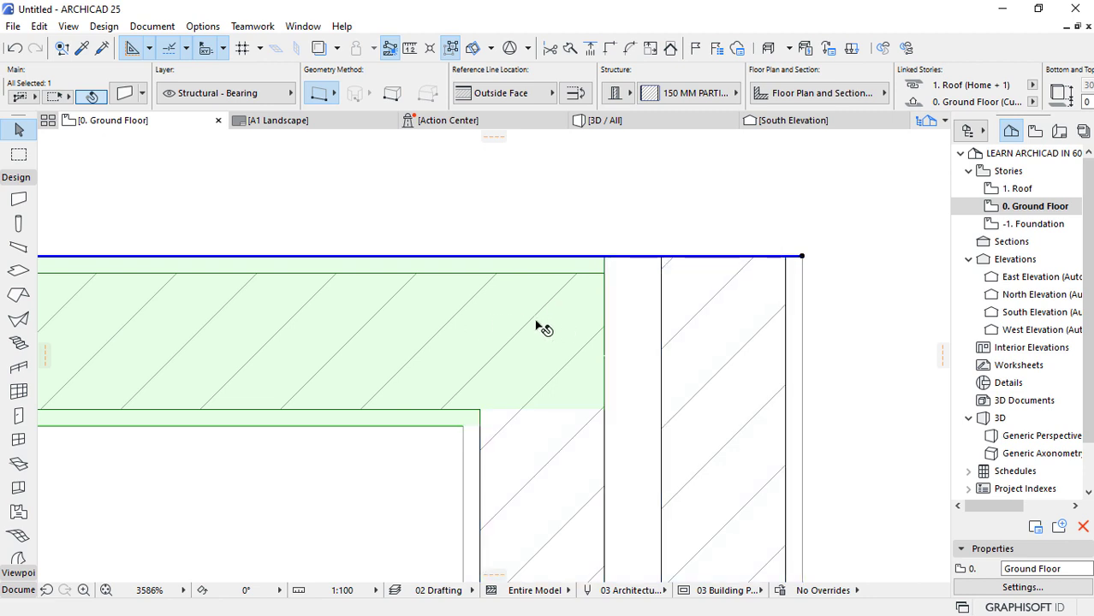
{"action": "left_click", "coordinate": [689, 369]}
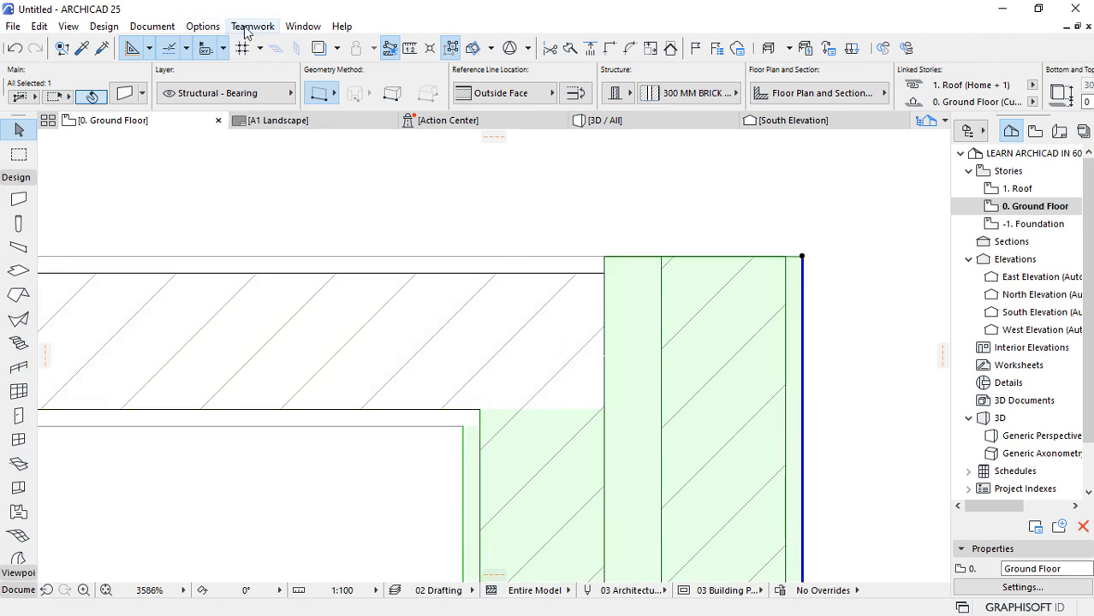
{"action": "left_click", "coordinate": [213, 32]}
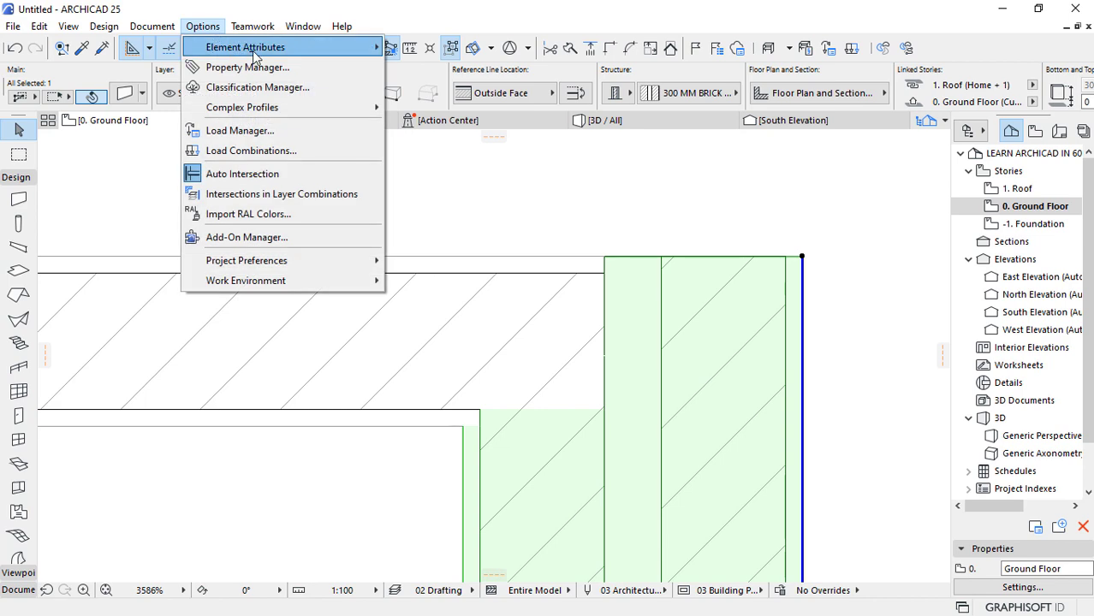
{"action": "mouse_move", "coordinate": [257, 47]}
{"action": "left_click", "coordinate": [428, 148]}
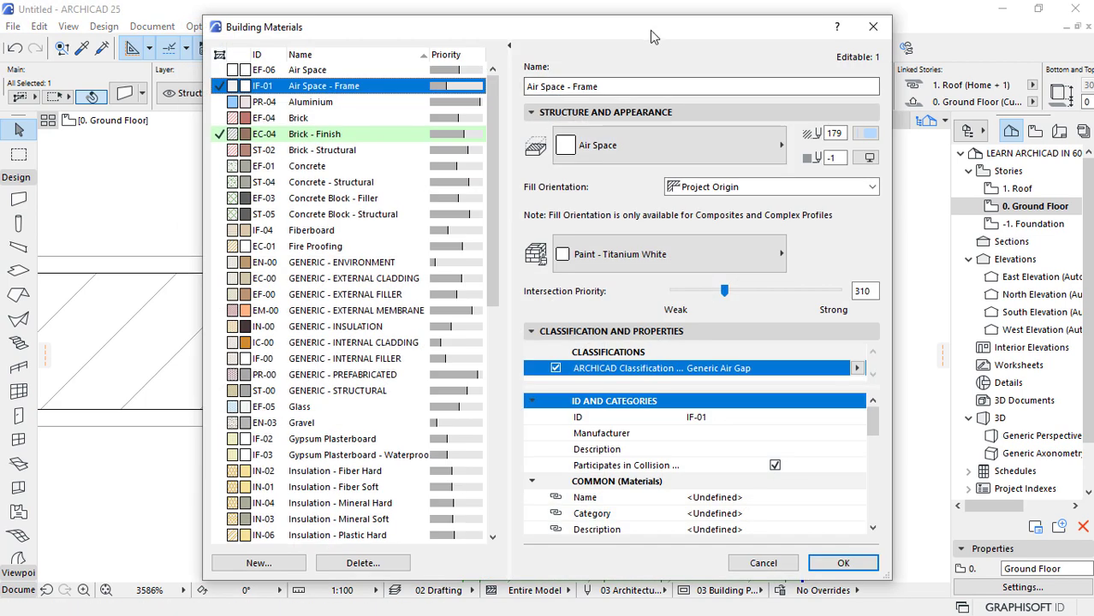
{"action": "left_click_drag", "start_coordinate": [641, 36], "coordinate": [664, 38]}
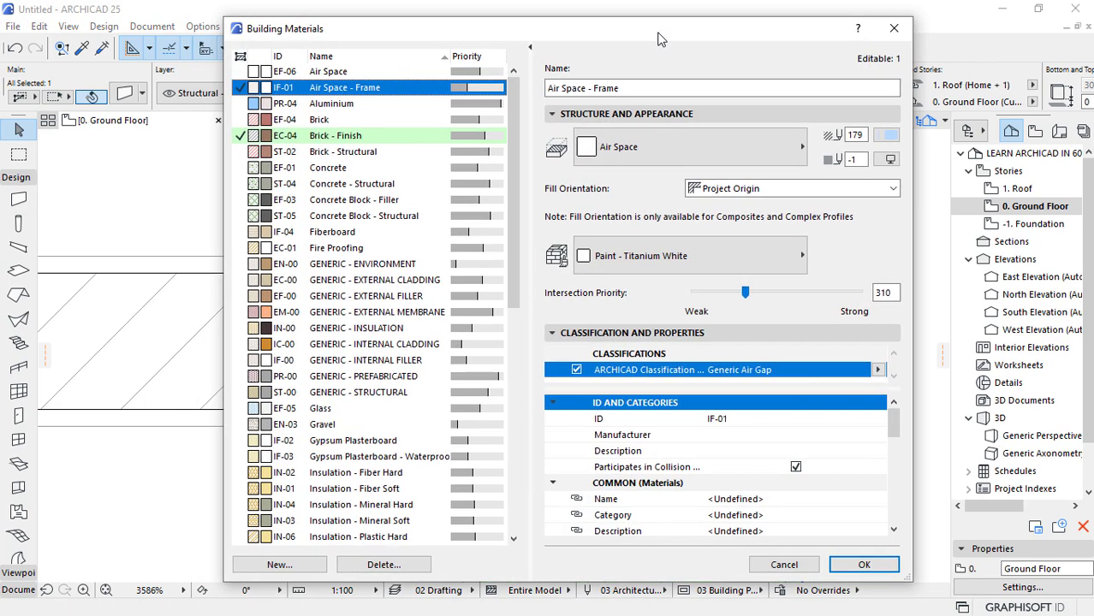
{"action": "left_click", "coordinate": [363, 137]}
{"action": "left_click", "coordinate": [371, 89]}
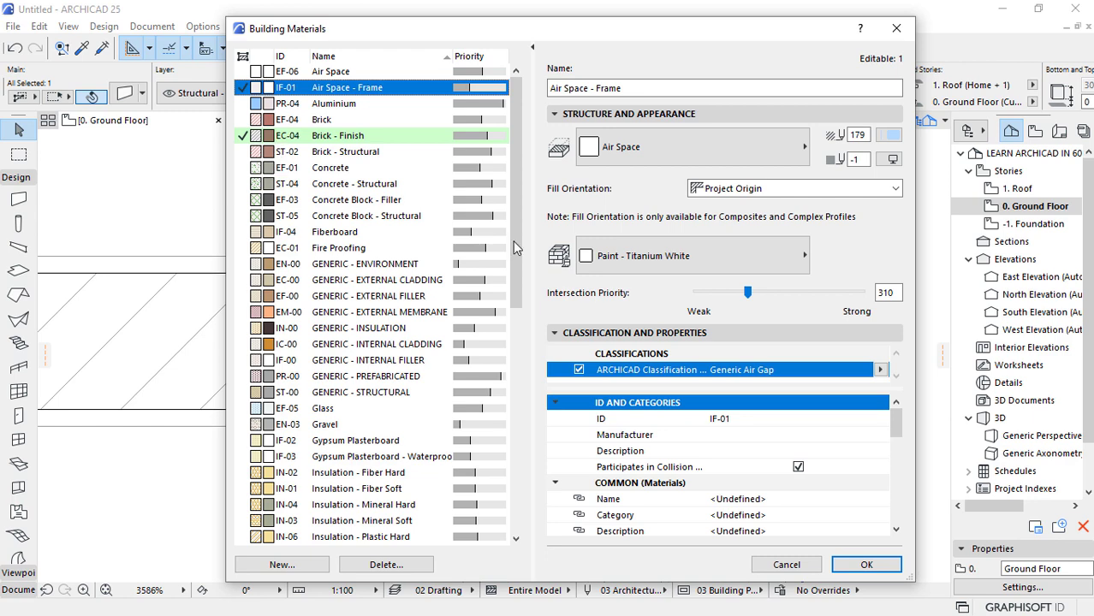
{"action": "left_click", "coordinate": [867, 565]}
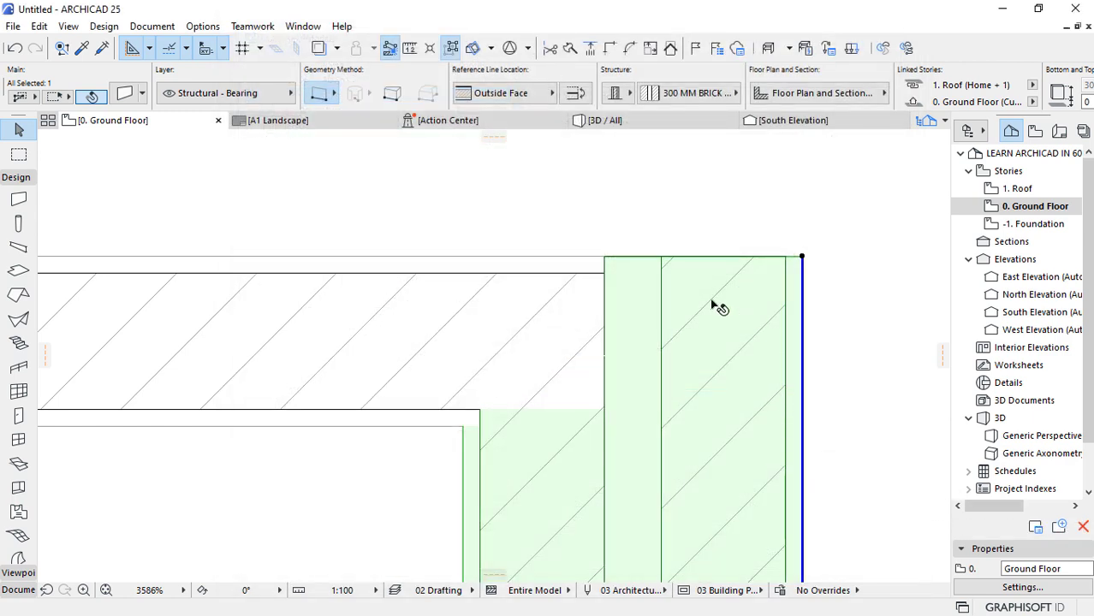
Select both corner walls together, clear the selection, and inspect how the brick wall's air space cuts through the junction.
{"action": "left_click", "coordinate": [499, 325]}
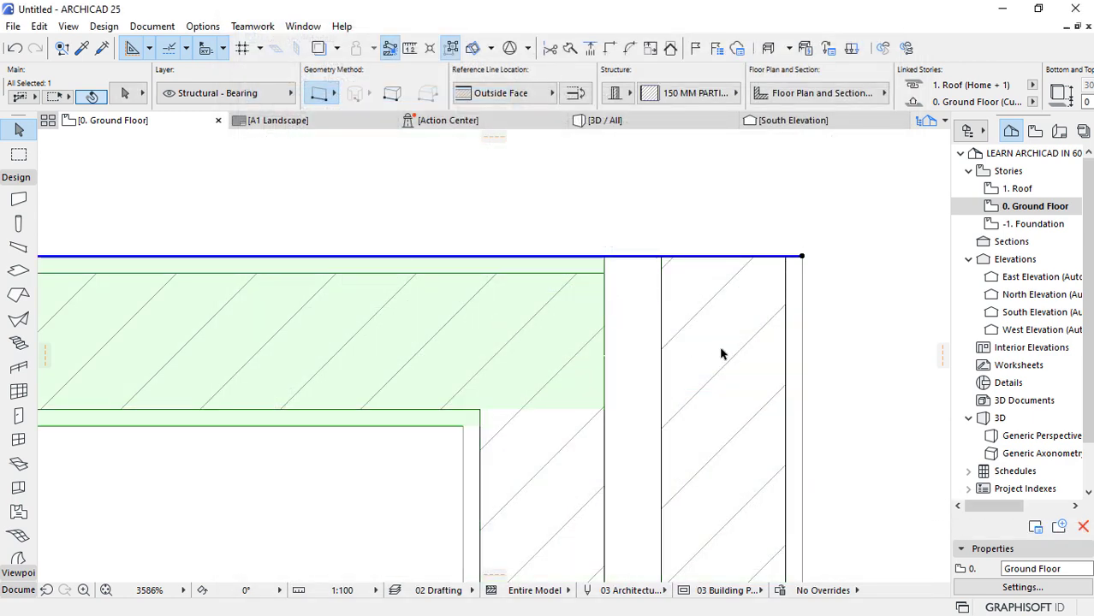
{"action": "left_click", "coordinate": [724, 356], "text": "shift"}
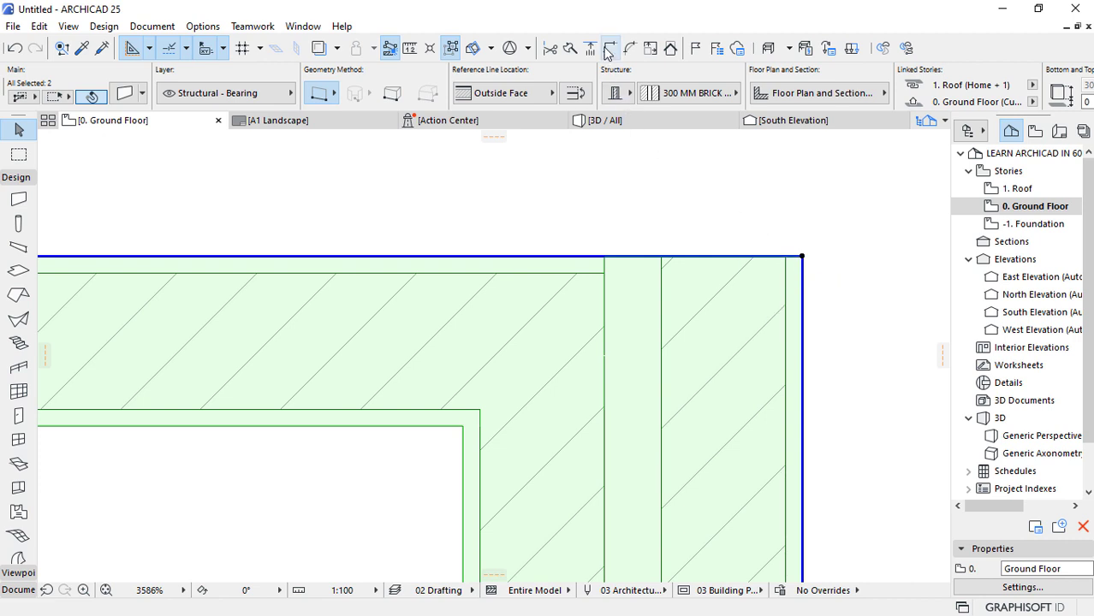
{"action": "left_click", "coordinate": [690, 237]}
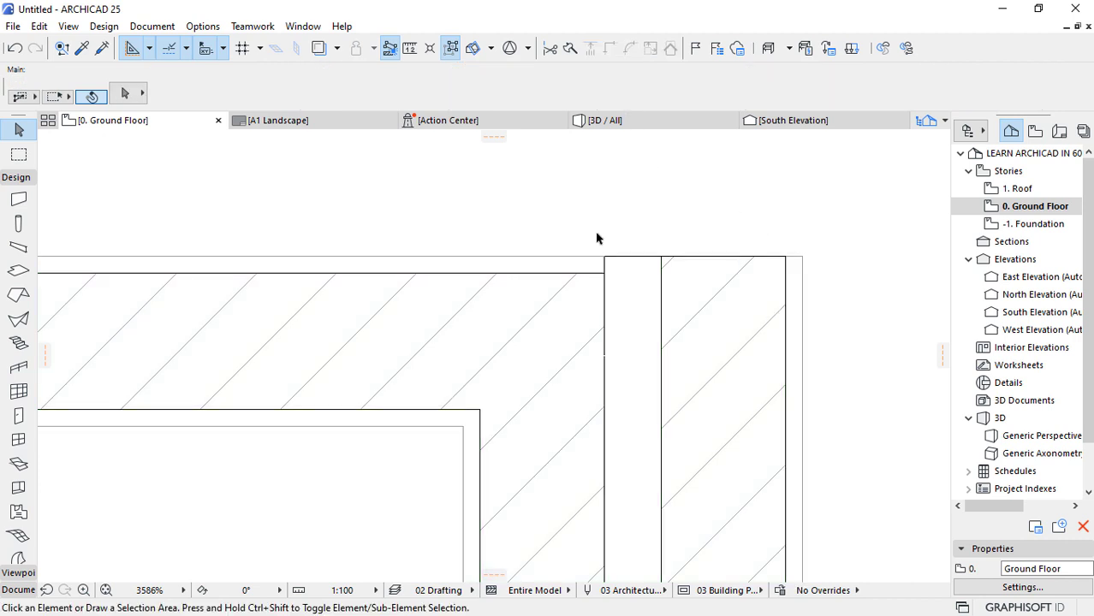
{"action": "scroll", "coordinate": [625, 308], "scroll_direction": "down", "scroll_amount": 6}
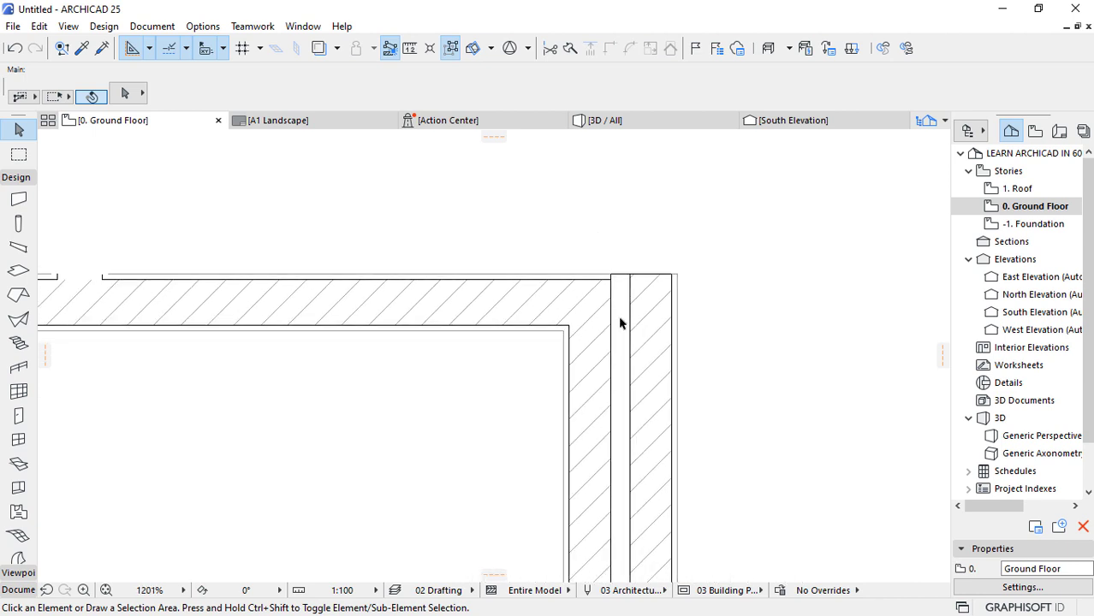
{"action": "scroll", "coordinate": [641, 322], "scroll_direction": "up", "scroll_amount": 4}
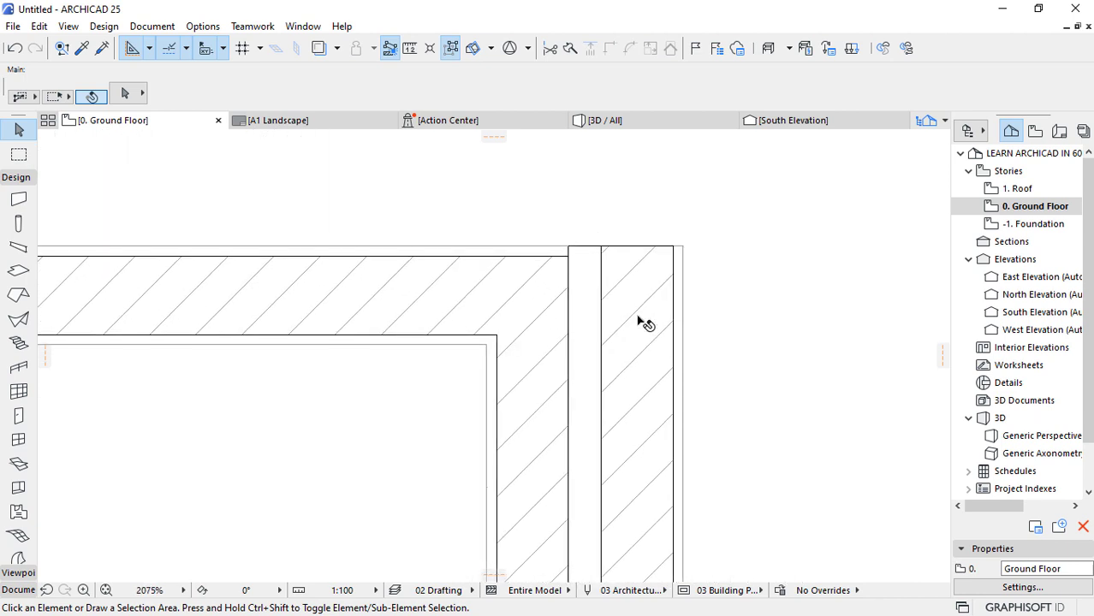
{"action": "scroll", "coordinate": [587, 326], "scroll_direction": "up", "scroll_amount": 2}
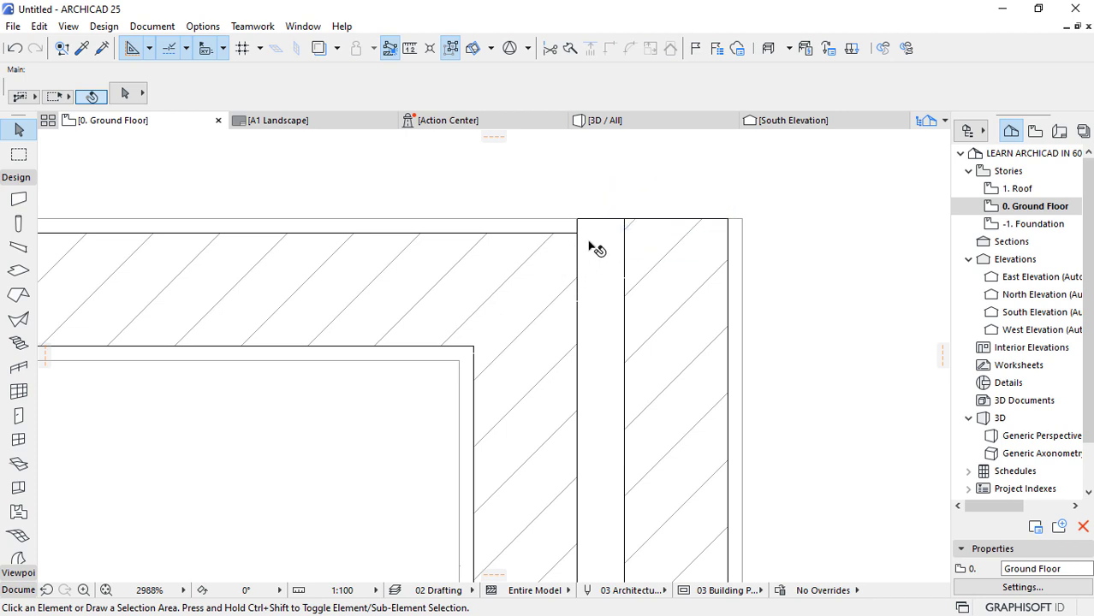
{"action": "mouse_move", "coordinate": [596, 250]}
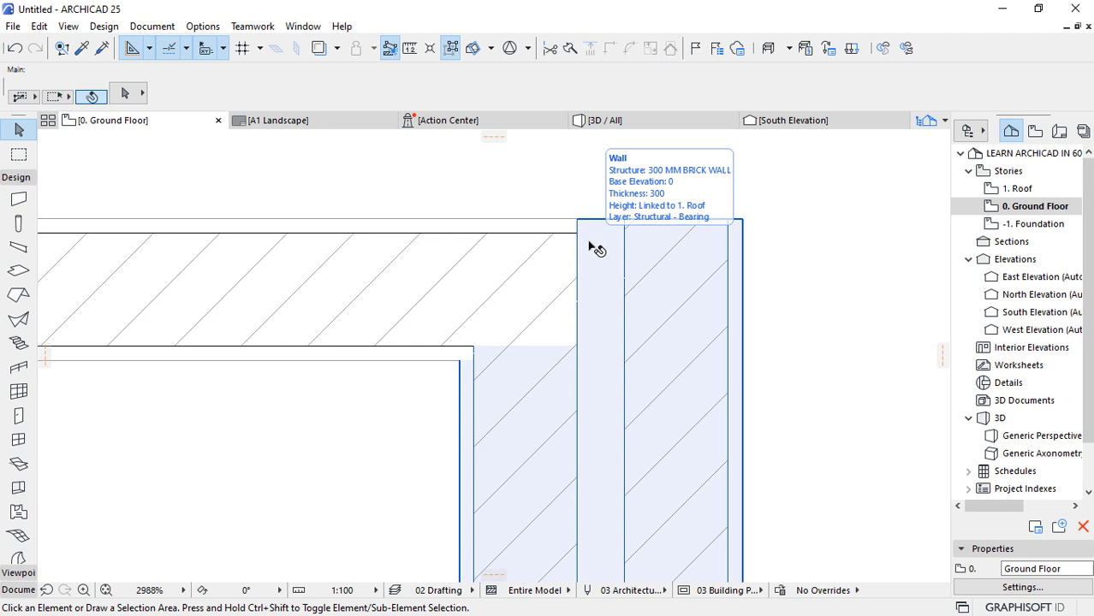
{"action": "scroll", "coordinate": [626, 327], "scroll_direction": "down", "scroll_amount": 3}
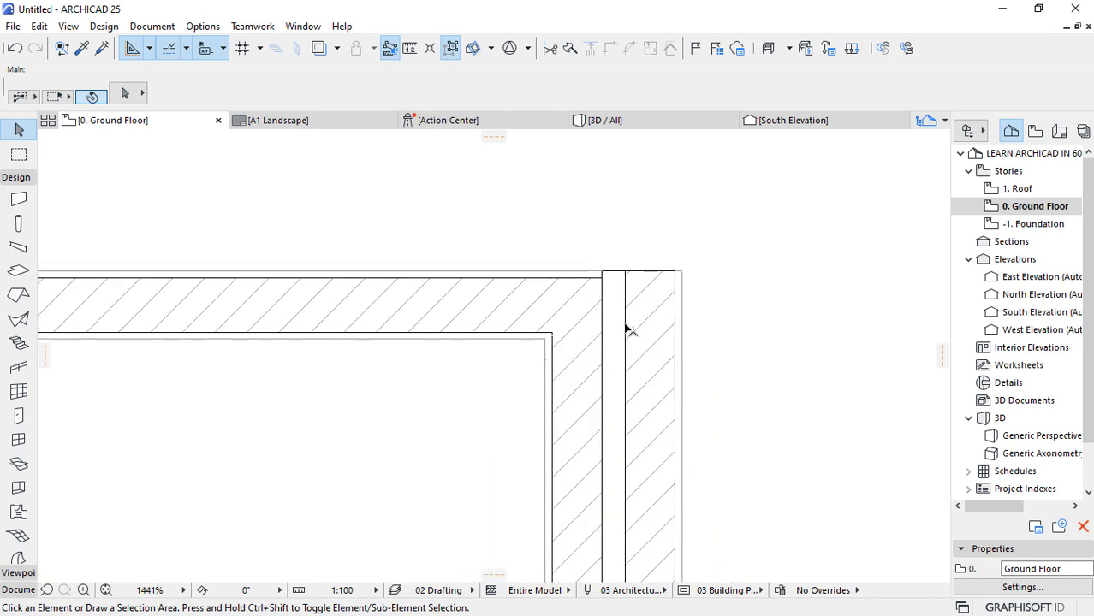
{"action": "scroll", "coordinate": [612, 327], "scroll_direction": "up", "scroll_amount": 5}
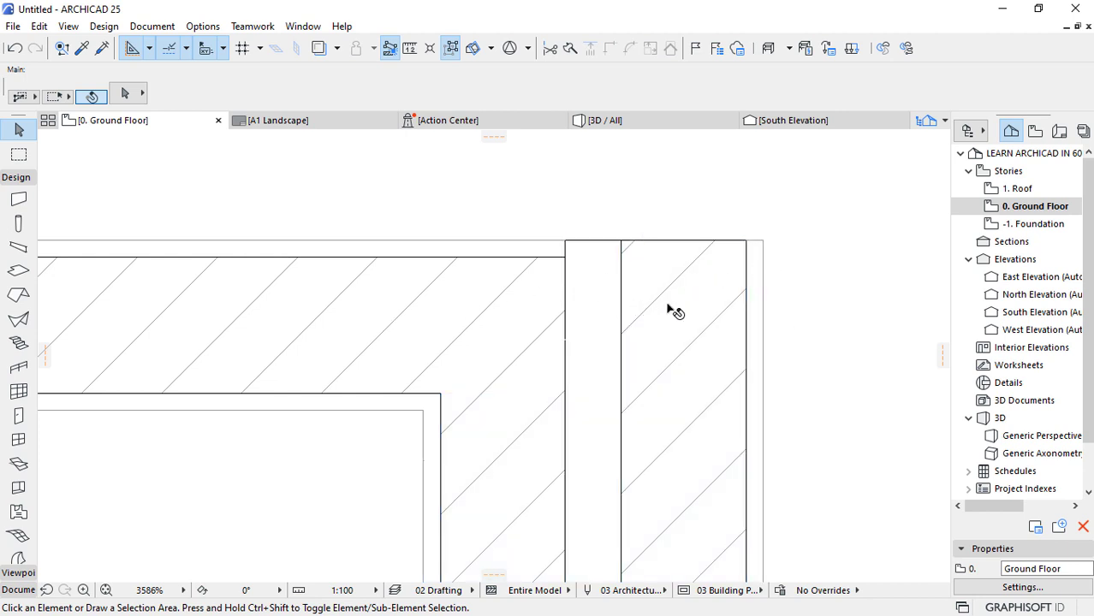
In the 300 MM BRICK WALL composite, replace the cavity skin's building material with Air Space and apply the change.
{"action": "left_click", "coordinate": [727, 323]}
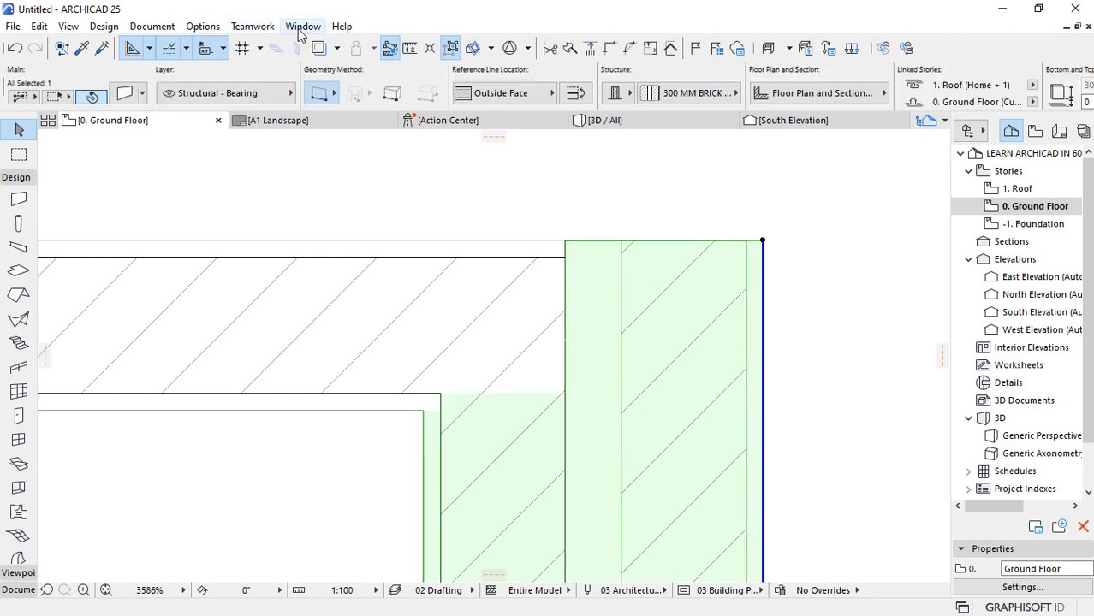
{"action": "mouse_move", "coordinate": [603, 277]}
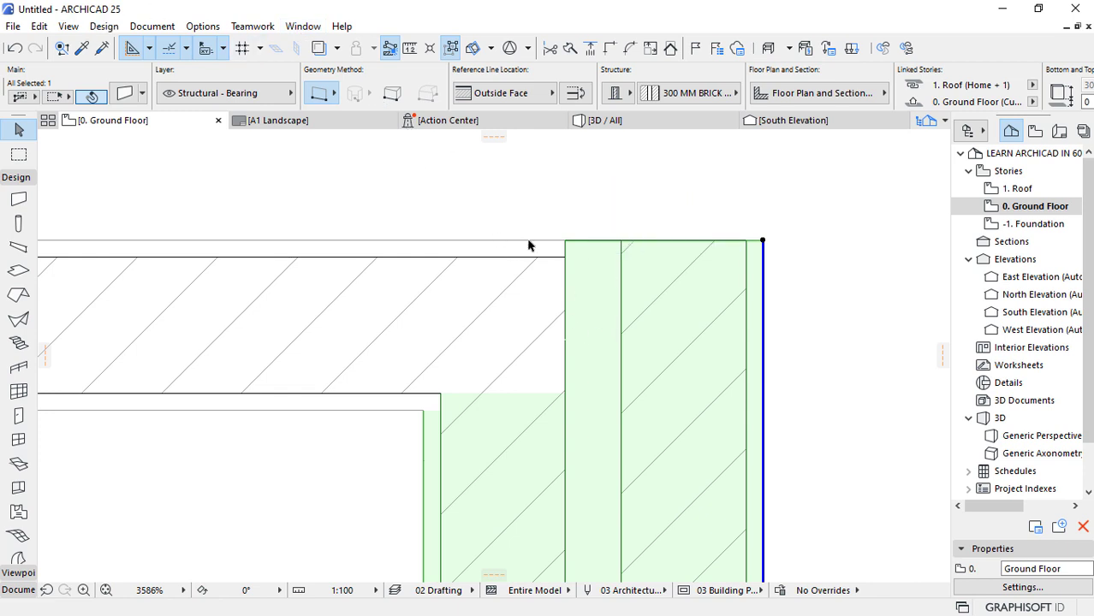
{"action": "left_click", "coordinate": [203, 25]}
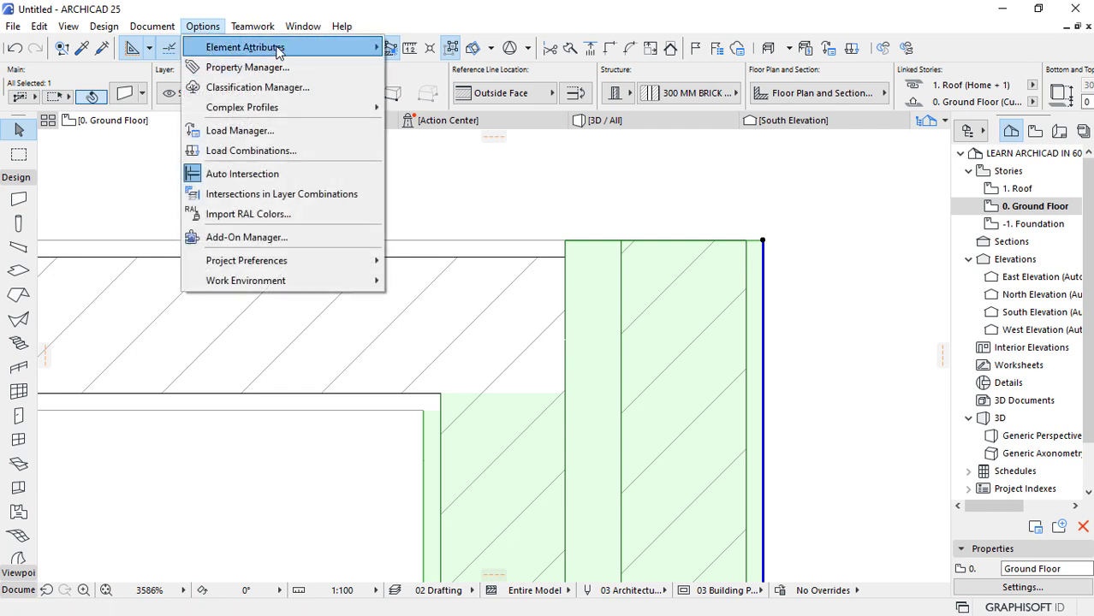
{"action": "mouse_move", "coordinate": [277, 50]}
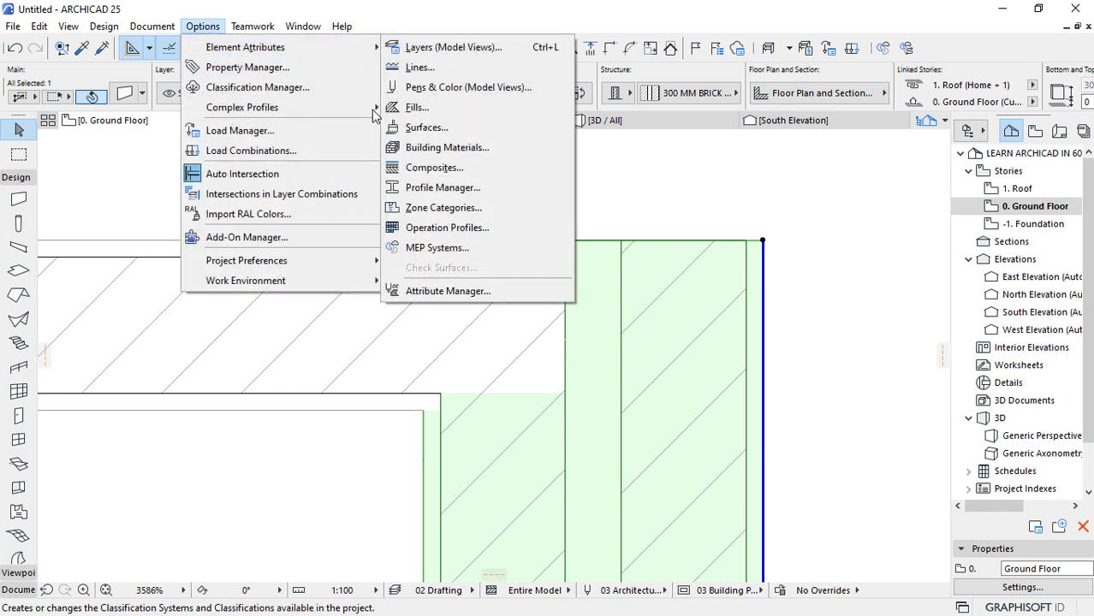
{"action": "left_click", "coordinate": [434, 169]}
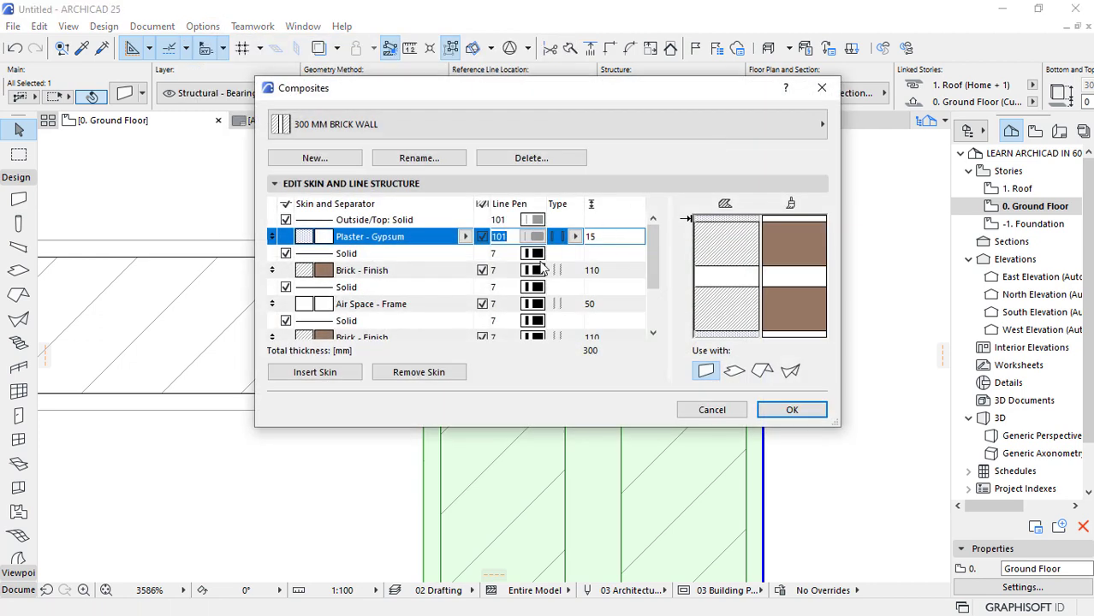
{"action": "left_click", "coordinate": [381, 306]}
{"action": "left_click", "coordinate": [464, 305]}
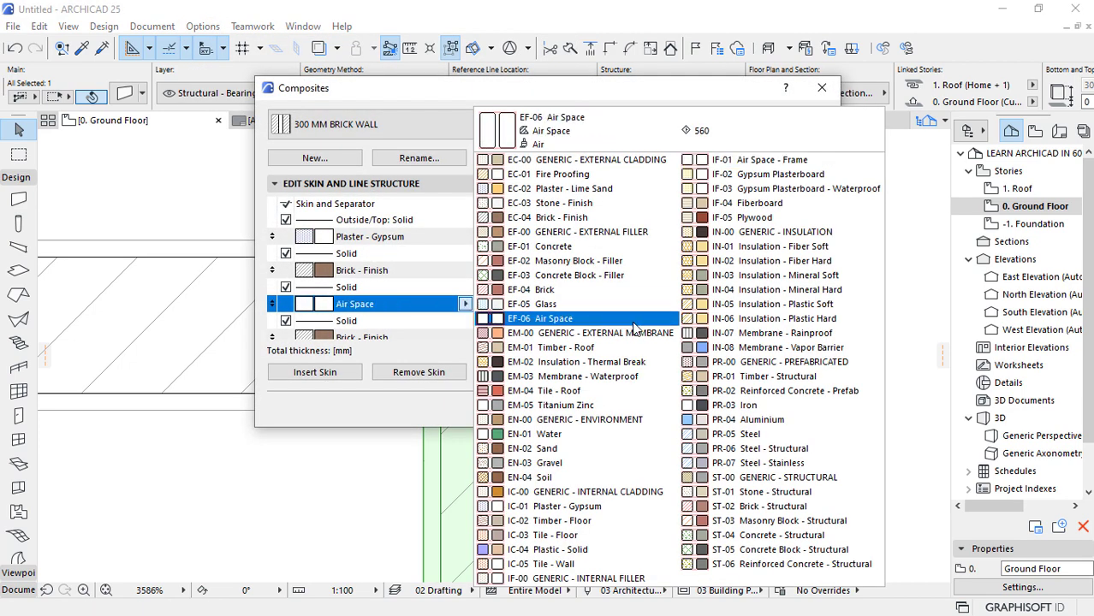
{"action": "left_click", "coordinate": [805, 175]}
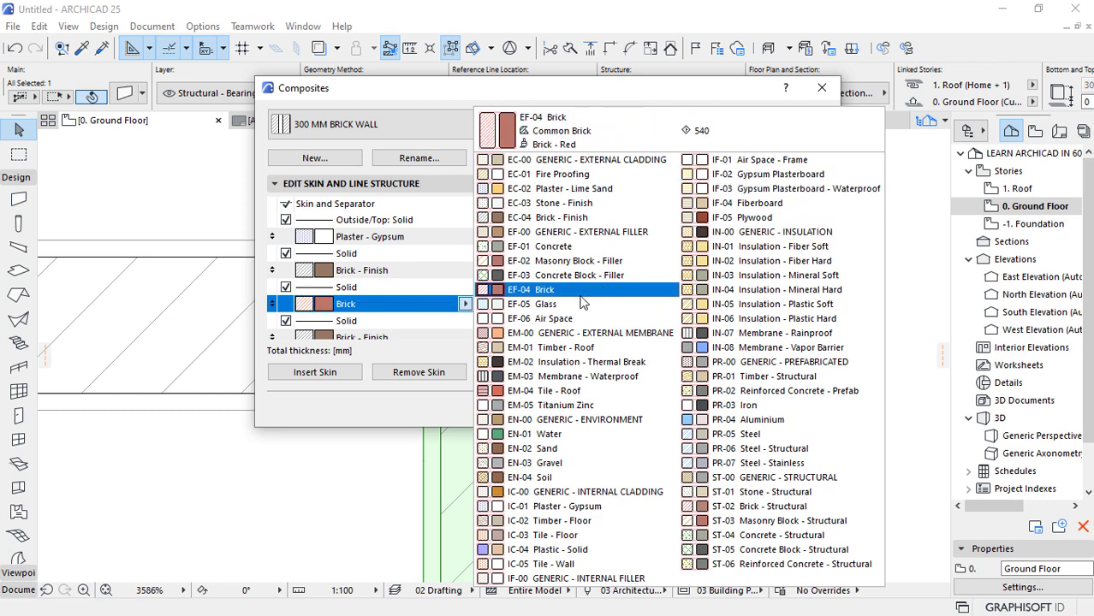
{"action": "left_click", "coordinate": [552, 318]}
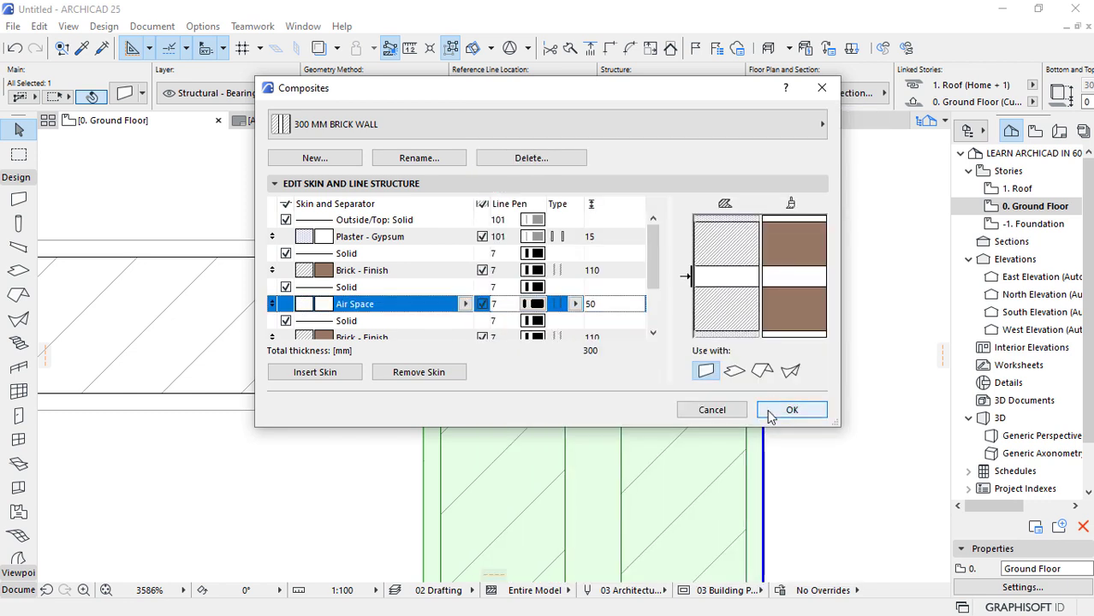
{"action": "left_click", "coordinate": [774, 409]}
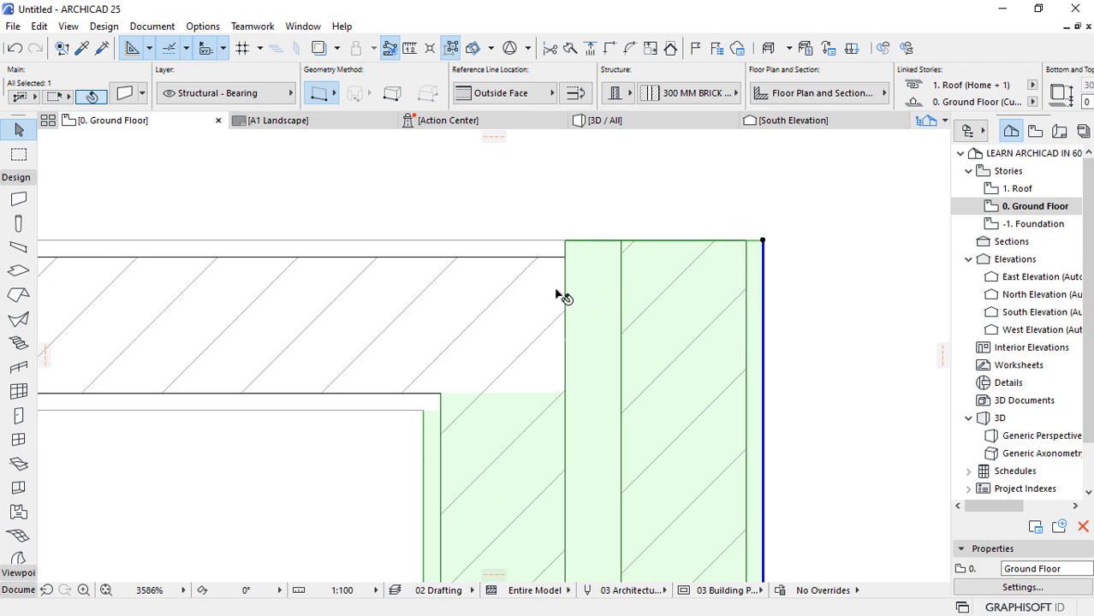
Lower the Air Space building material's intersection priority to 141 and apply it.
{"action": "left_click", "coordinate": [203, 26]}
{"action": "mouse_move", "coordinate": [257, 47]}
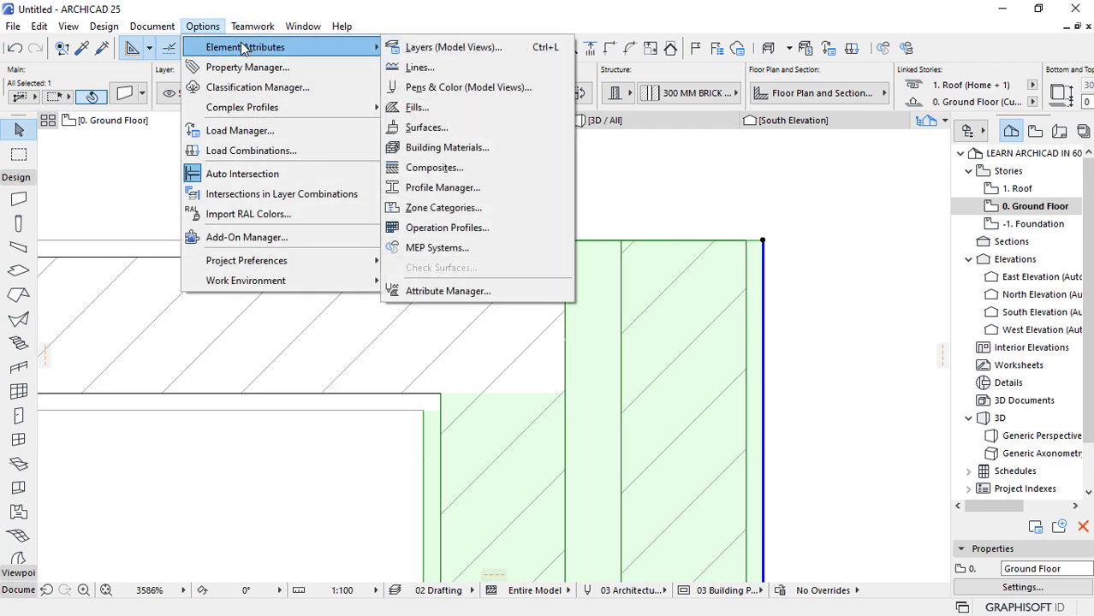
{"action": "left_click", "coordinate": [467, 151]}
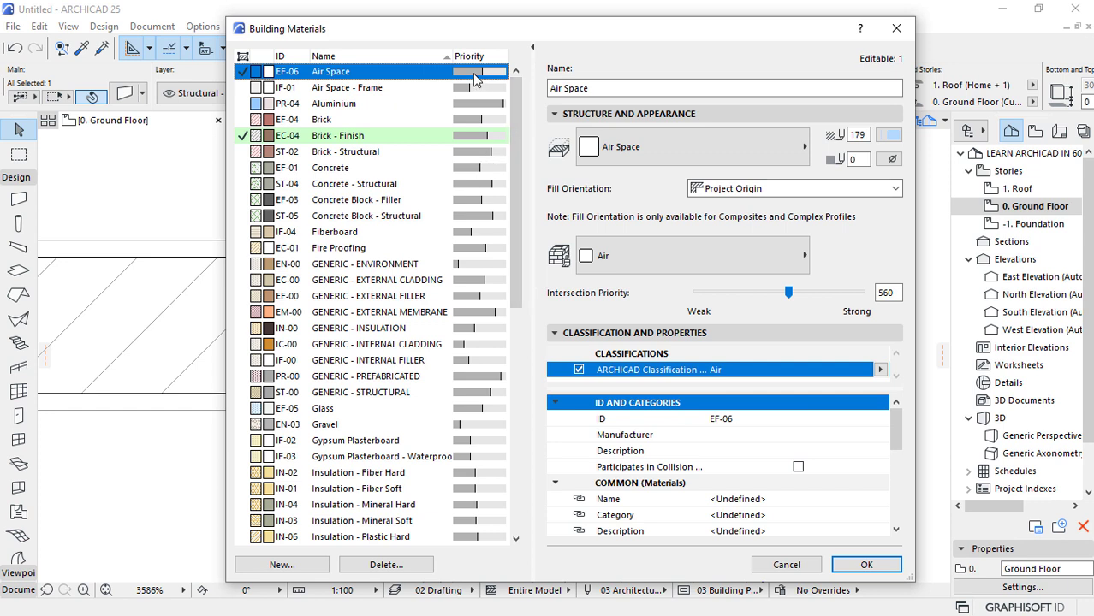
{"action": "left_click_drag", "start_coordinate": [790, 297], "coordinate": [722, 300]}
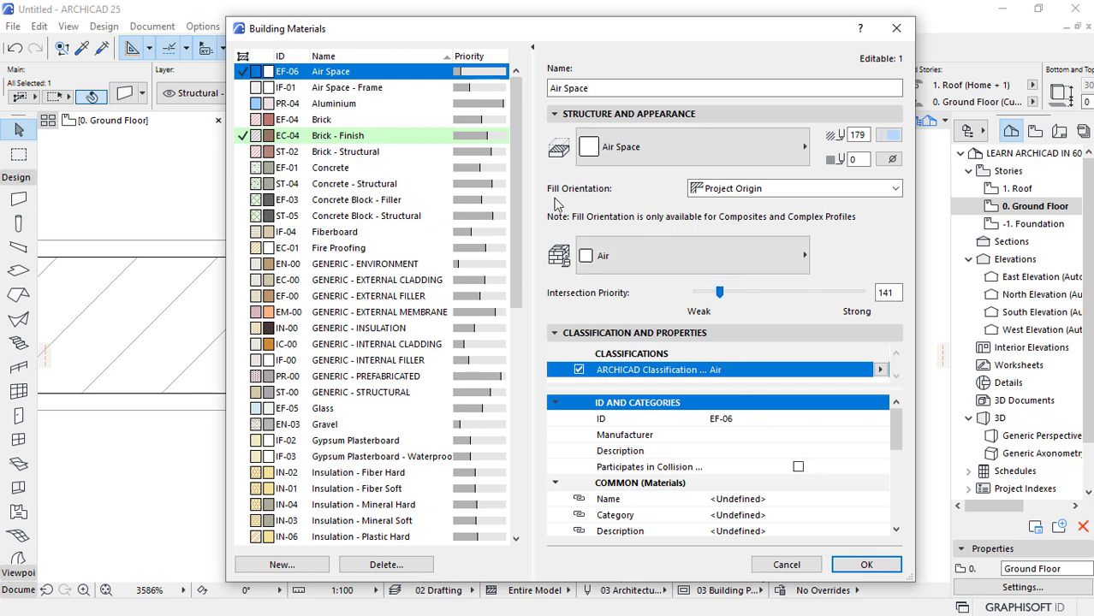
{"action": "left_click", "coordinate": [866, 565]}
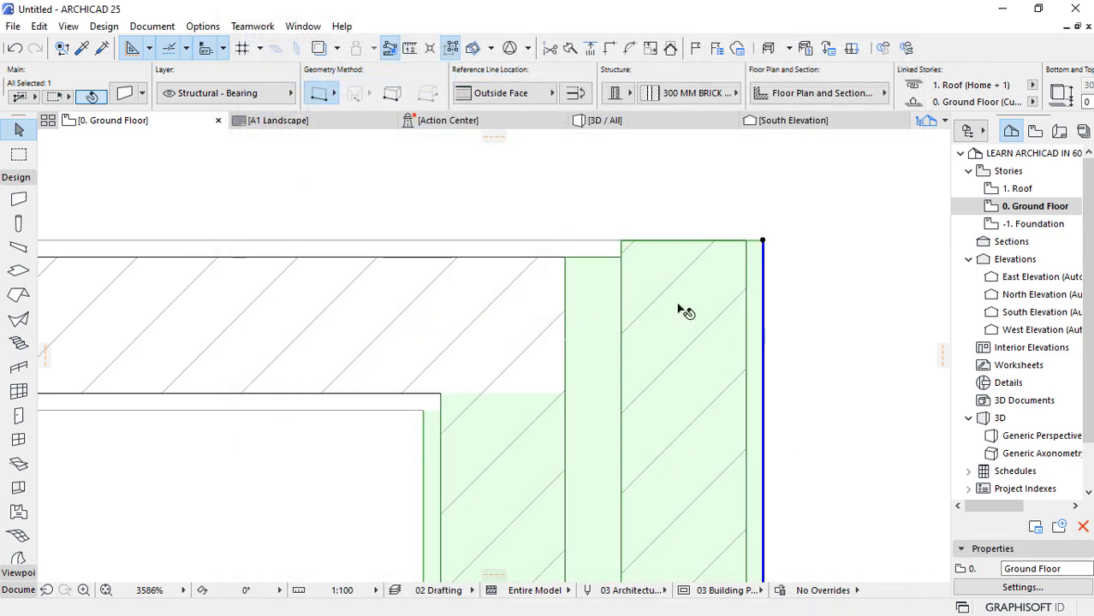
Inspect the corner where the partition's plaster and brick skins meet the brick wall's air space and outer leaf.
{"action": "scroll", "coordinate": [599, 268], "scroll_direction": "up", "scroll_amount": 2}
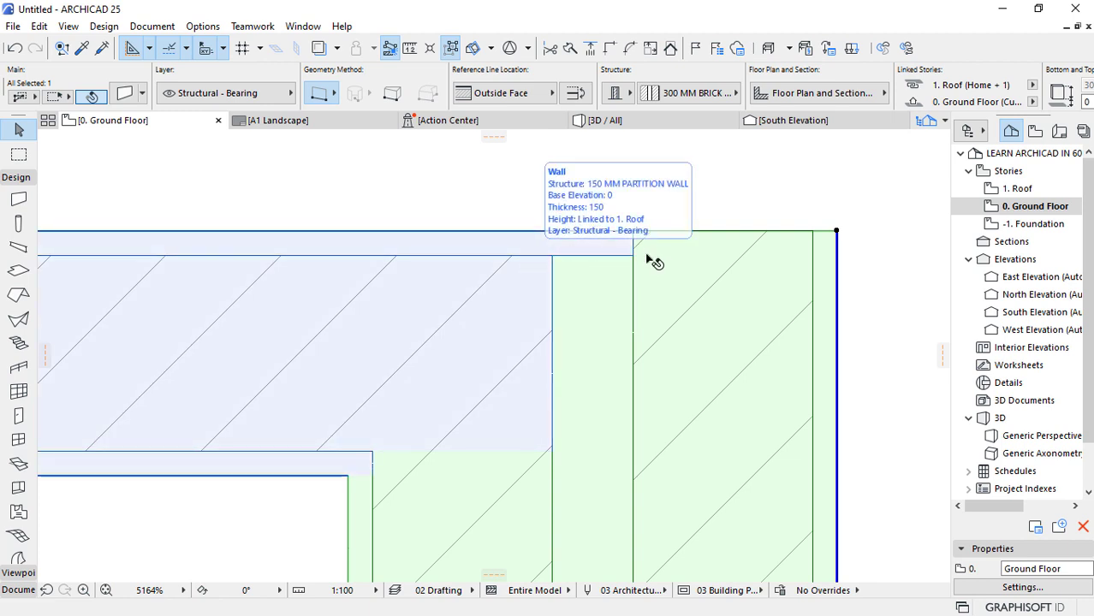
{"action": "scroll", "coordinate": [582, 250], "scroll_direction": "down", "scroll_amount": 1}
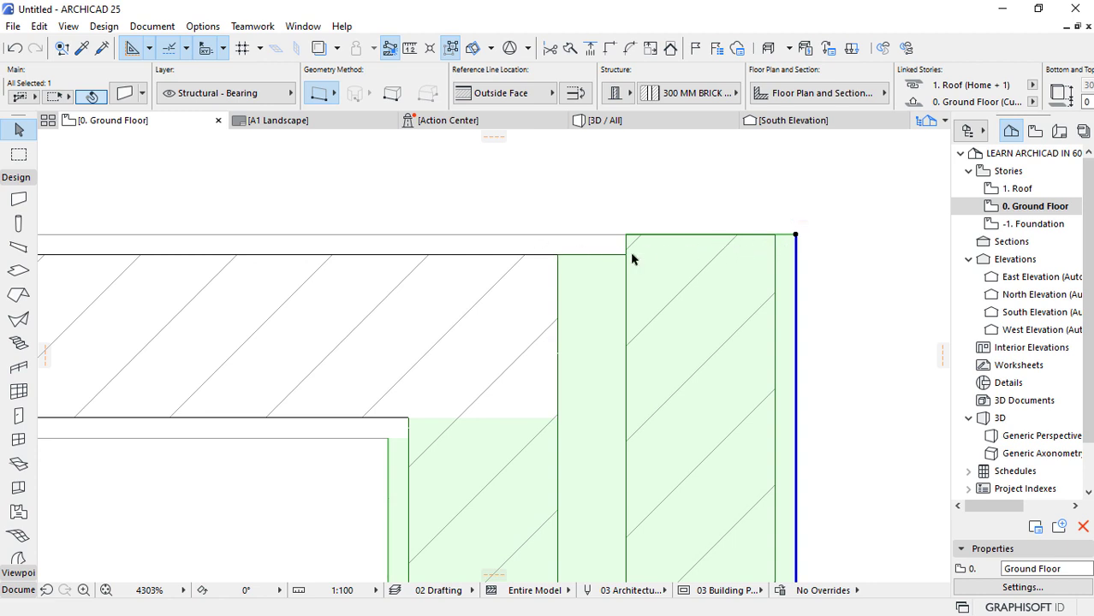
{"action": "scroll", "coordinate": [634, 261], "scroll_direction": "down", "scroll_amount": 8}
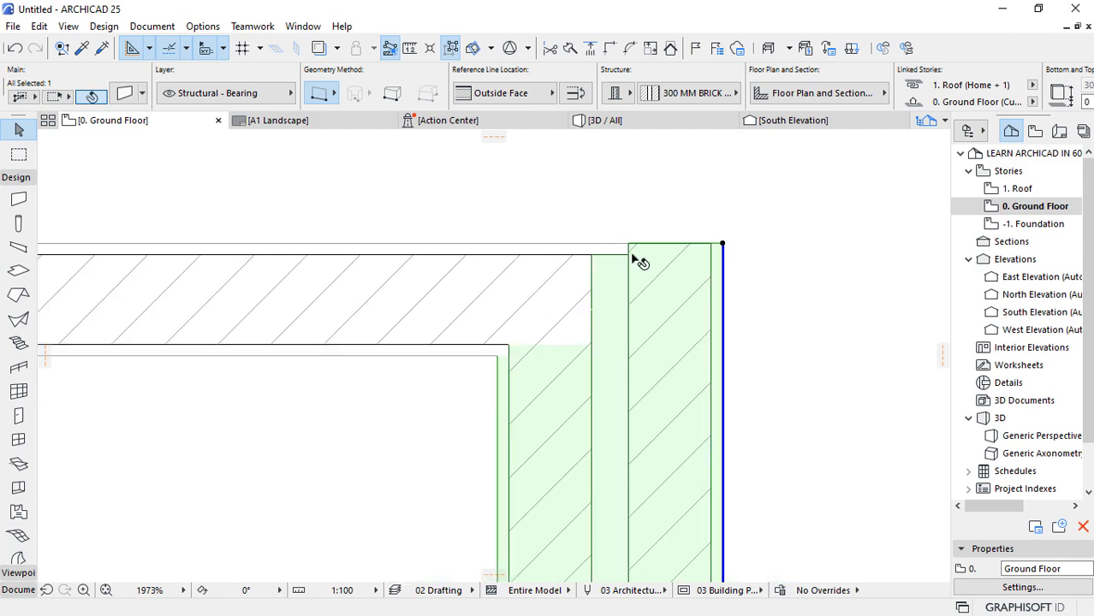
{"action": "scroll", "coordinate": [666, 266], "scroll_direction": "up", "scroll_amount": 4}
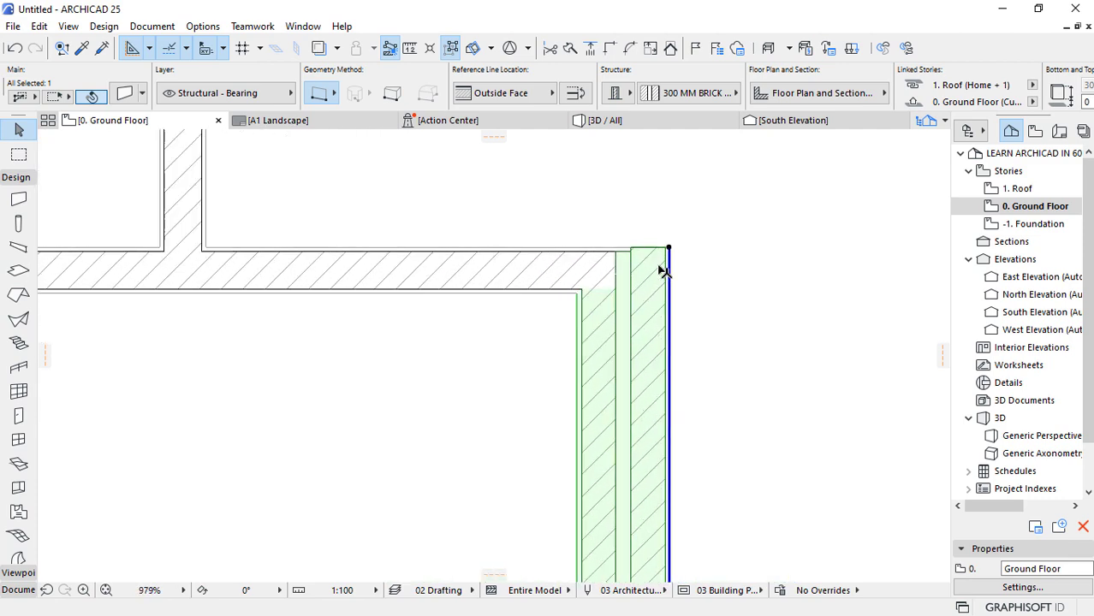
{"action": "scroll", "coordinate": [661, 275], "scroll_direction": "down", "scroll_amount": 3}
{"action": "scroll", "coordinate": [659, 272], "scroll_direction": "up", "scroll_amount": 2}
{"action": "scroll", "coordinate": [656, 267], "scroll_direction": "up", "scroll_amount": 2}
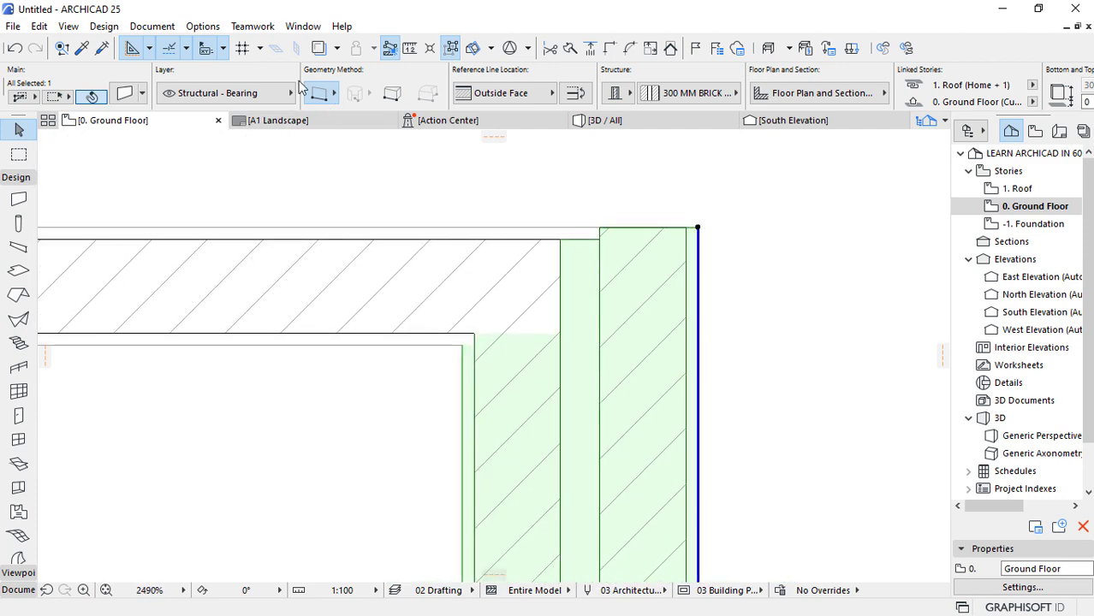
Raise the Plaster - Gypsum building material's intersection priority to 771, compare it with Brick - Finish, and apply the change.
{"action": "left_click", "coordinate": [203, 26]}
{"action": "mouse_move", "coordinate": [206, 48]}
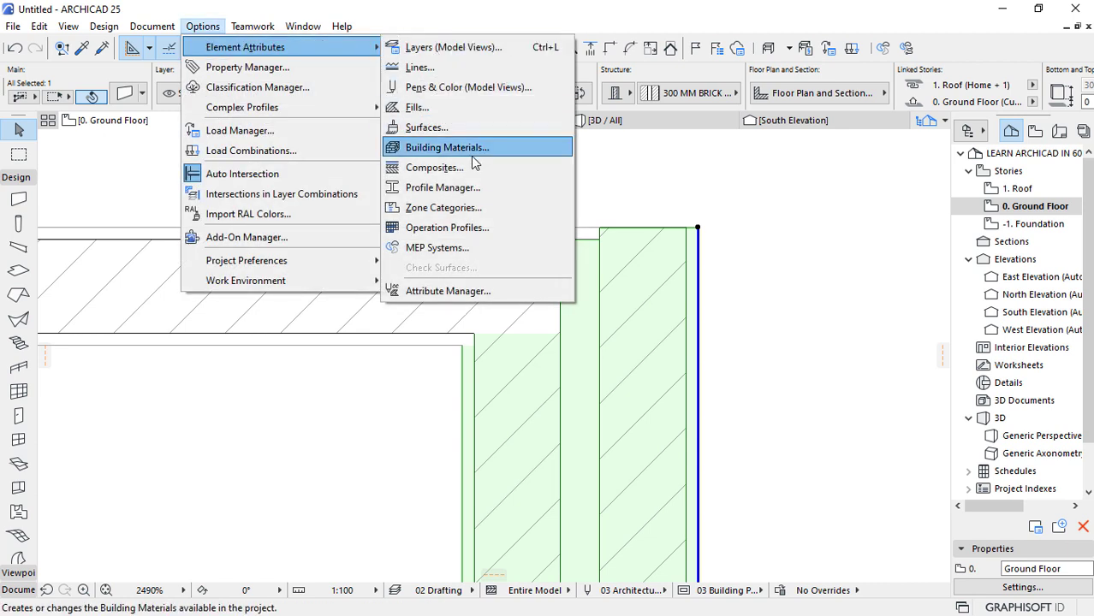
{"action": "left_click", "coordinate": [470, 148]}
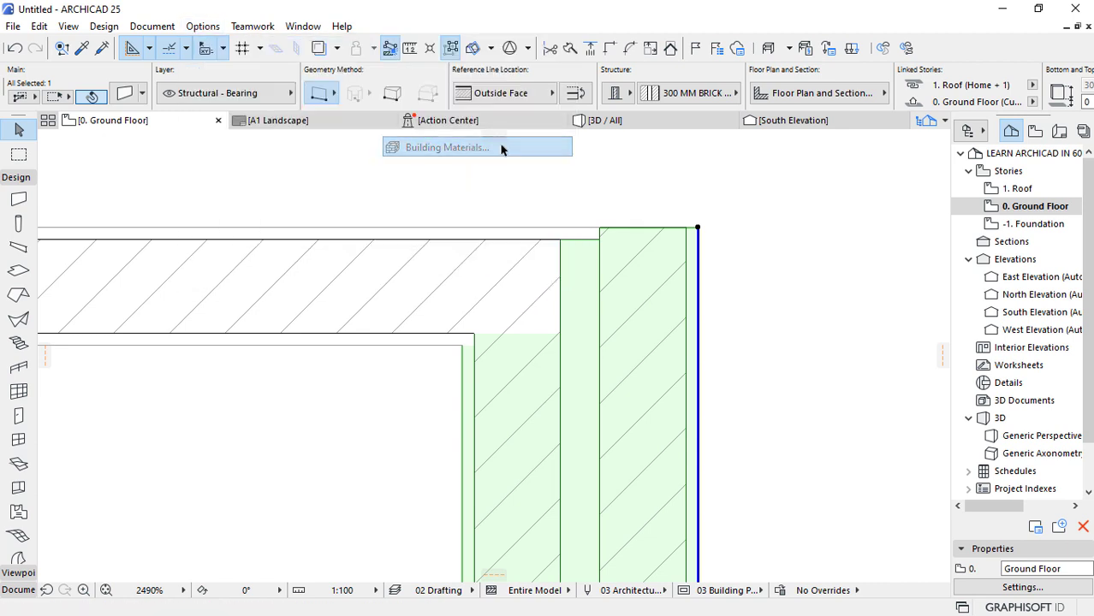
{"action": "left_click_drag", "start_coordinate": [599, 30], "coordinate": [849, 38]}
{"action": "scroll", "coordinate": [633, 273], "scroll_direction": "down", "scroll_amount": 9}
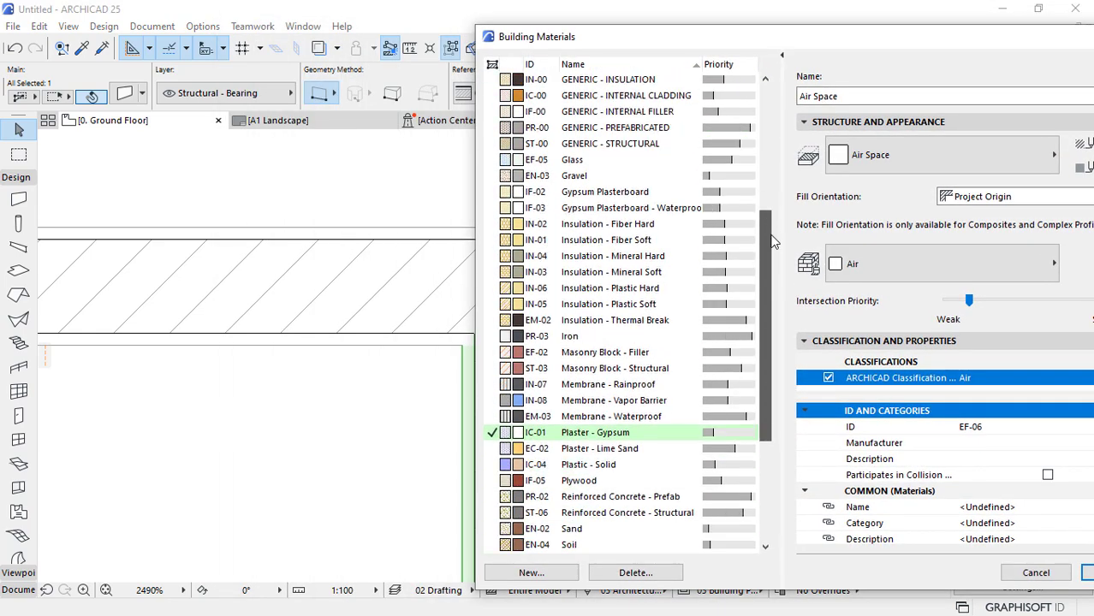
{"action": "left_click", "coordinate": [633, 272]}
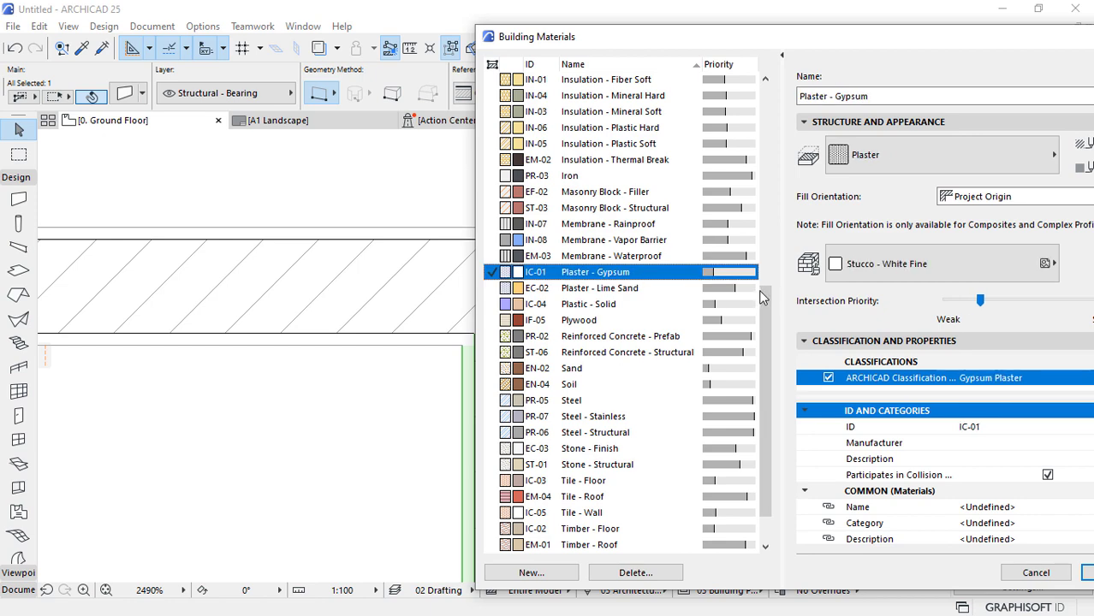
{"action": "left_click_drag", "start_coordinate": [814, 42], "coordinate": [500, 42]}
{"action": "left_click_drag", "start_coordinate": [667, 305], "coordinate": [756, 324]}
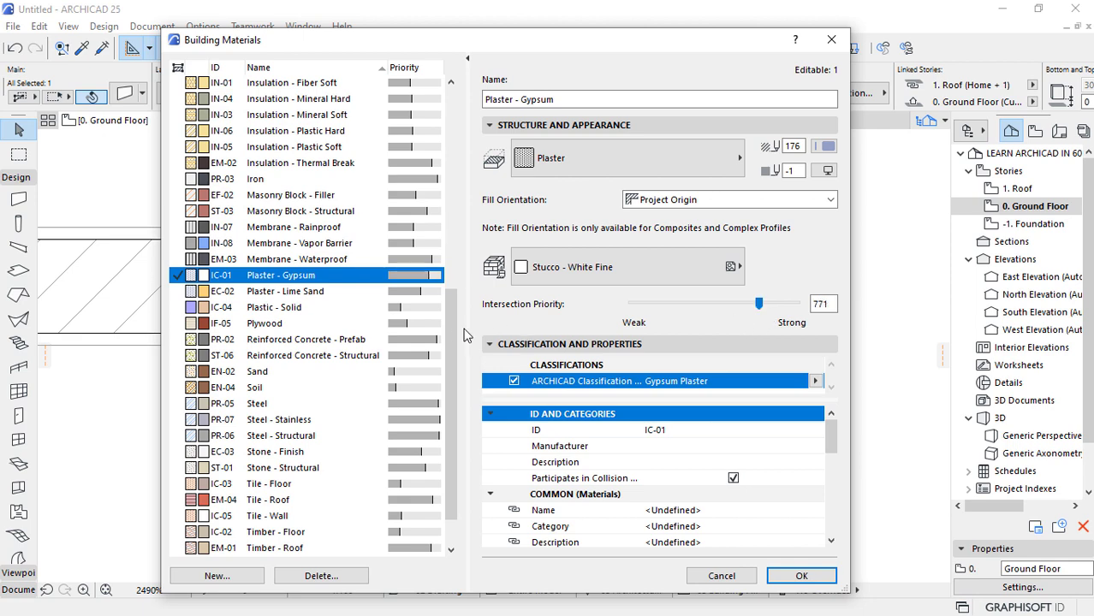
{"action": "left_click_drag", "start_coordinate": [456, 303], "coordinate": [474, 125]}
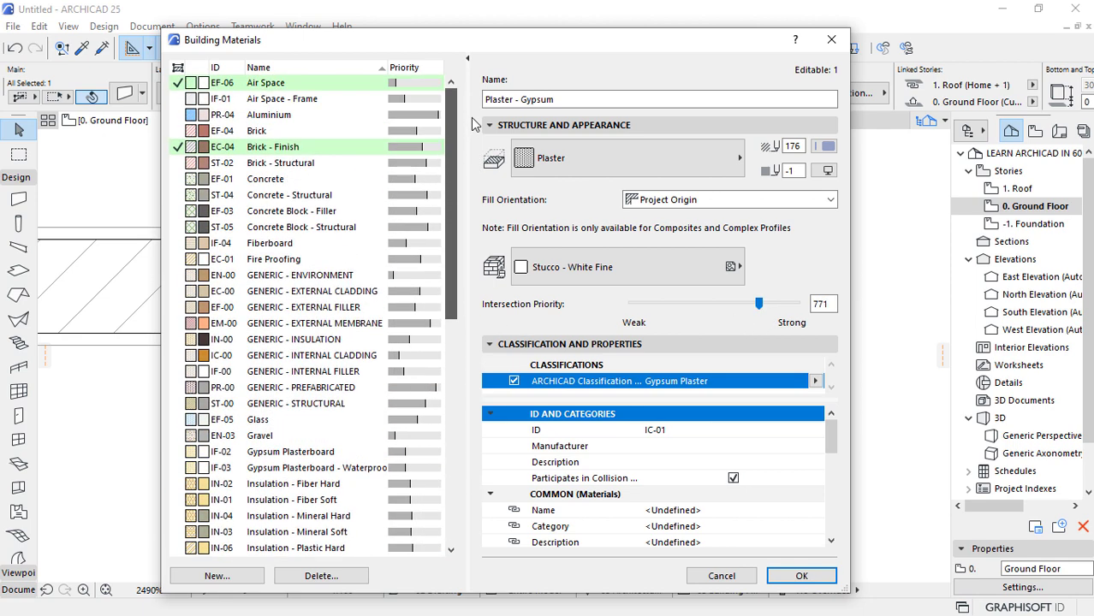
{"action": "left_click", "coordinate": [390, 149]}
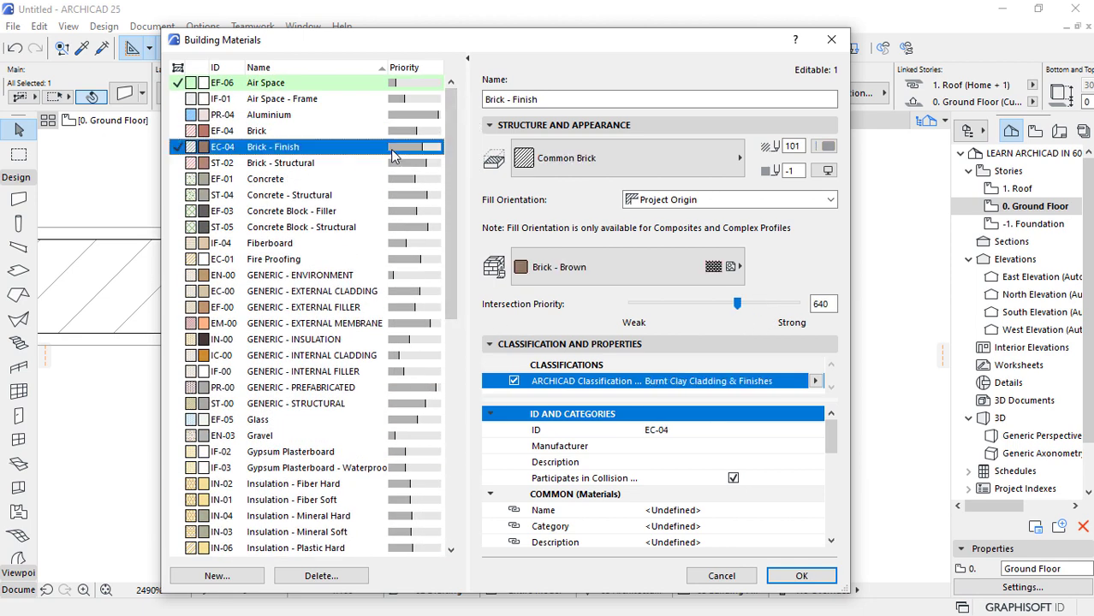
{"action": "left_click", "coordinate": [804, 579]}
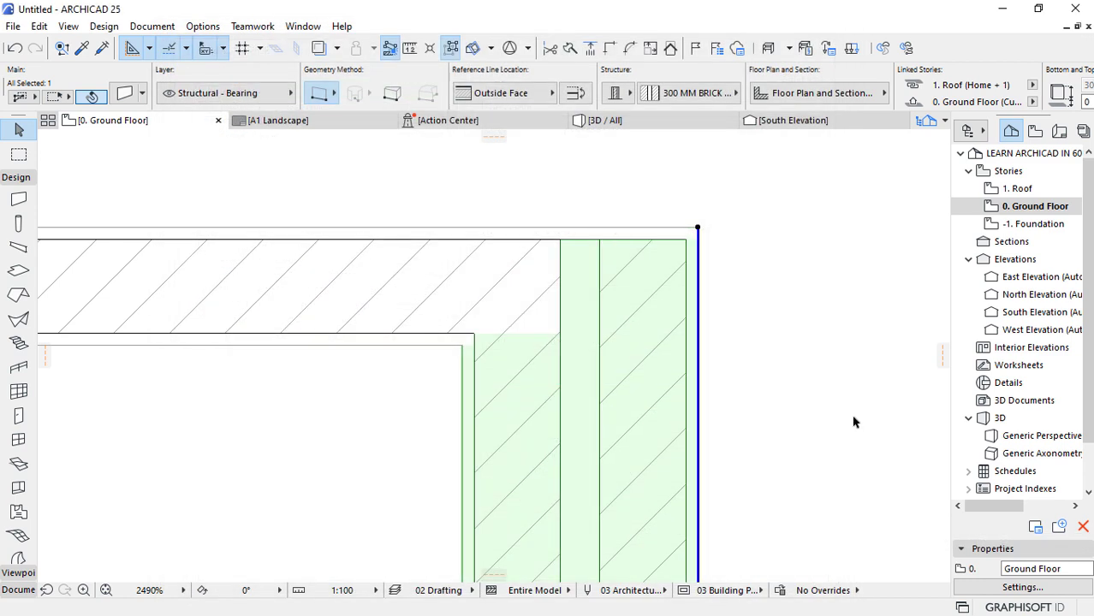
Clear the wall selection and examine the plaster and brick skins at the corner, partition and external wall junctions across the plan.
{"action": "left_click", "coordinate": [838, 356]}
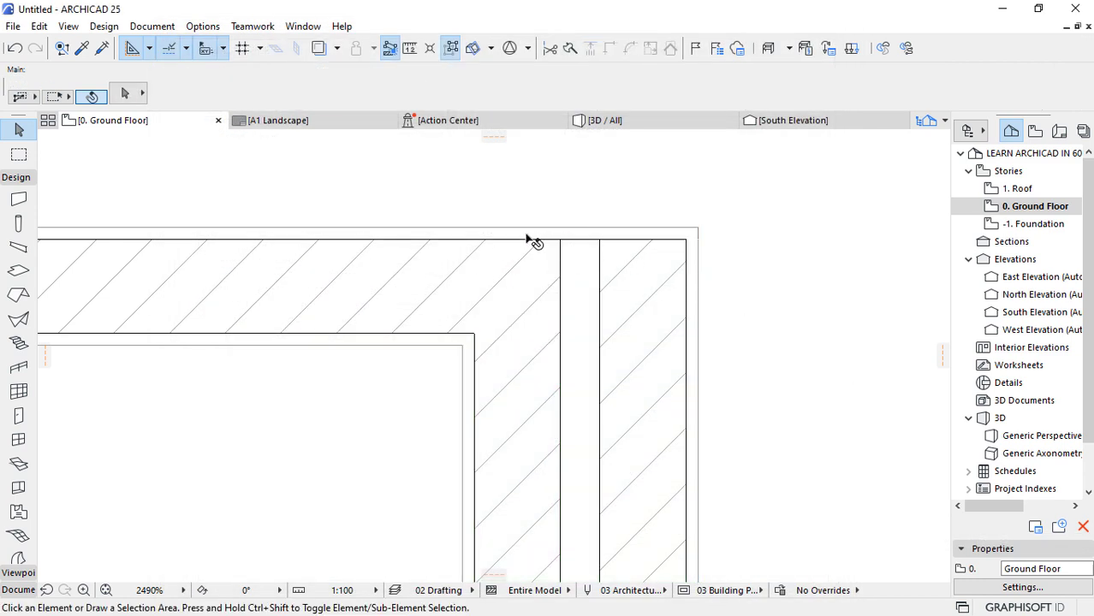
{"action": "scroll", "coordinate": [833, 312], "scroll_direction": "down", "scroll_amount": 8}
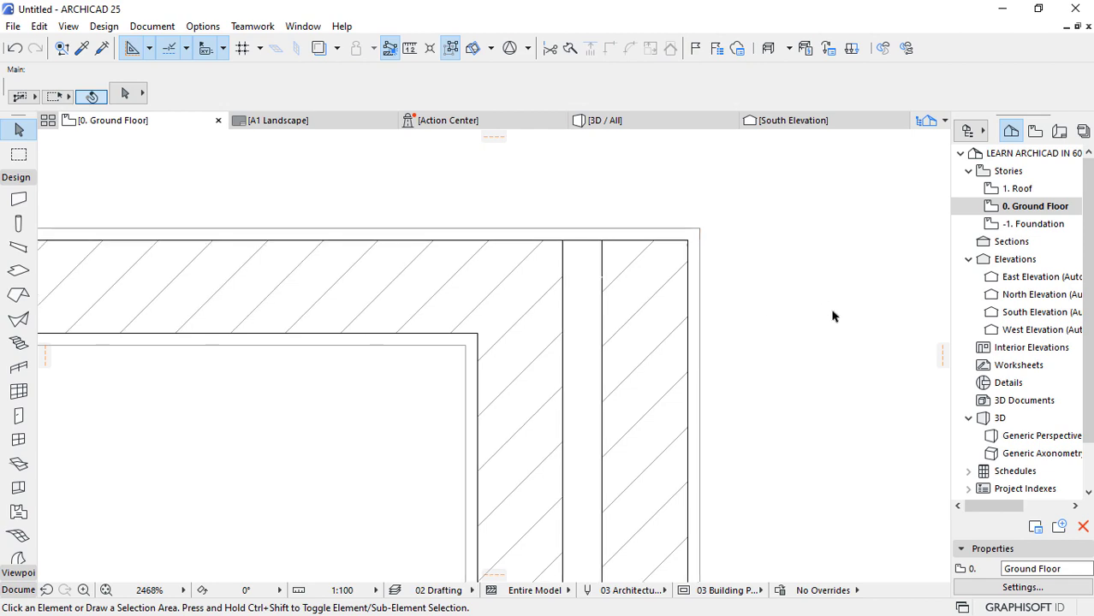
{"action": "scroll", "coordinate": [605, 296], "scroll_direction": "up", "scroll_amount": 8}
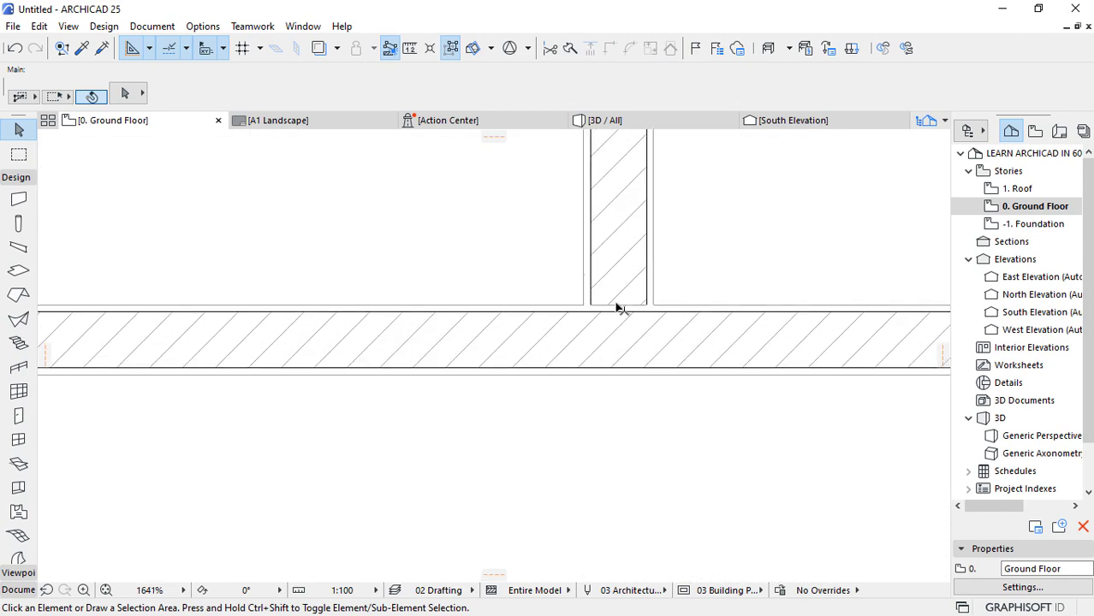
{"action": "scroll", "coordinate": [724, 344], "scroll_direction": "down", "scroll_amount": 10}
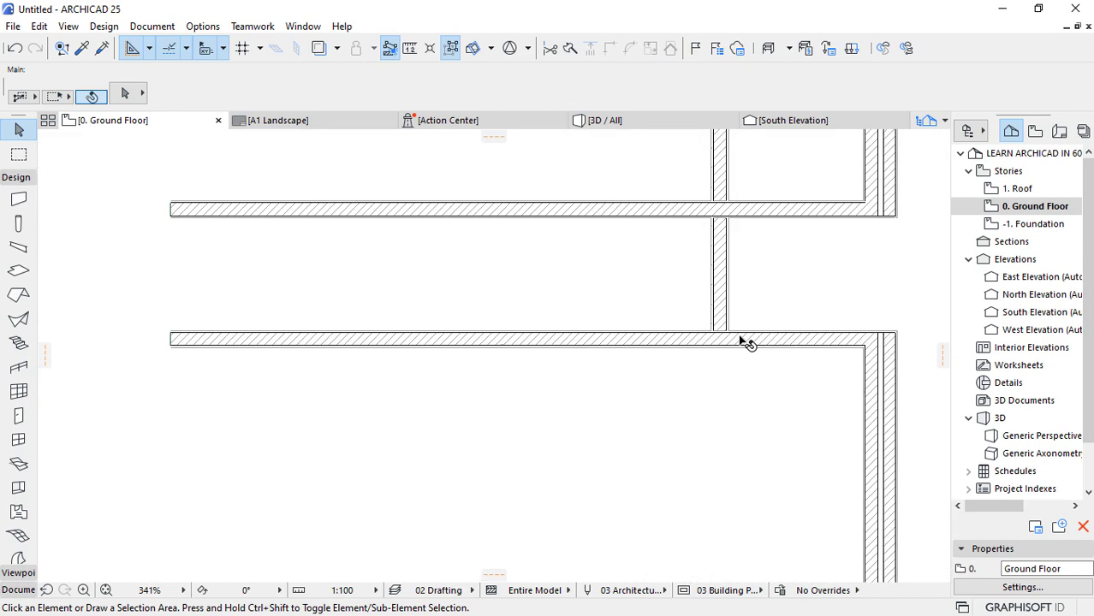
{"action": "scroll", "coordinate": [288, 351], "scroll_direction": "up", "scroll_amount": 1}
{"action": "scroll", "coordinate": [288, 351], "scroll_direction": "up", "scroll_amount": 9}
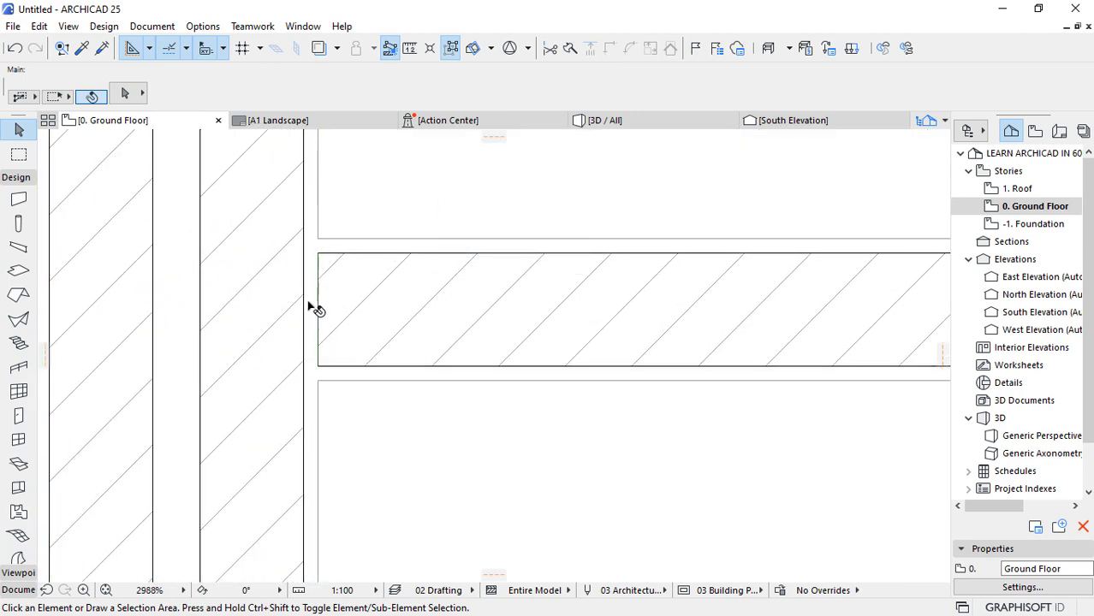
{"action": "scroll", "coordinate": [212, 310], "scroll_direction": "up", "scroll_amount": 3}
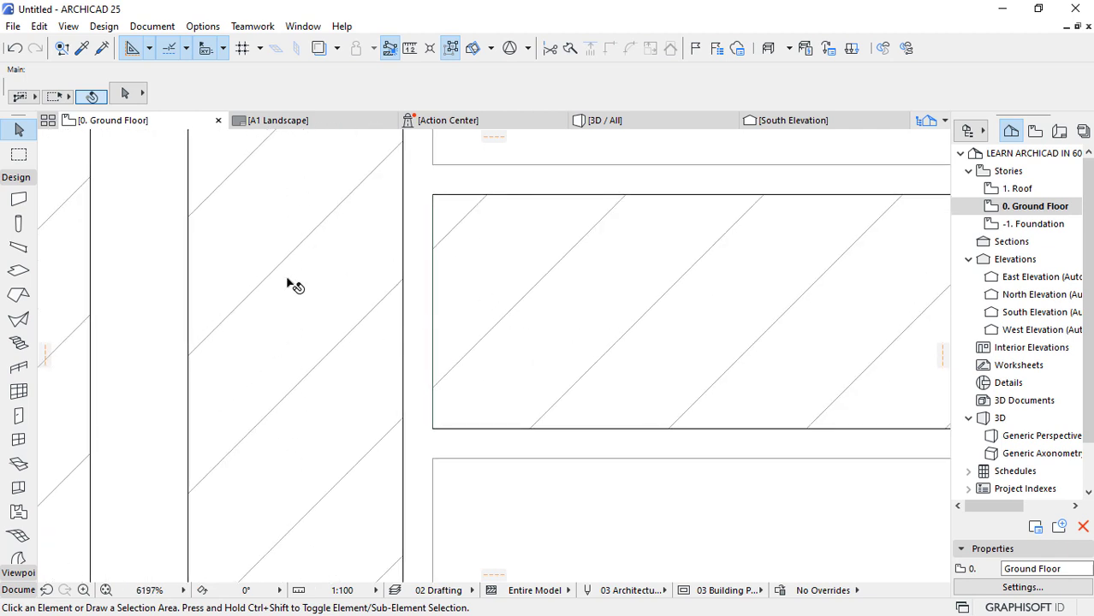
{"action": "scroll", "coordinate": [427, 354], "scroll_direction": "down", "scroll_amount": 6}
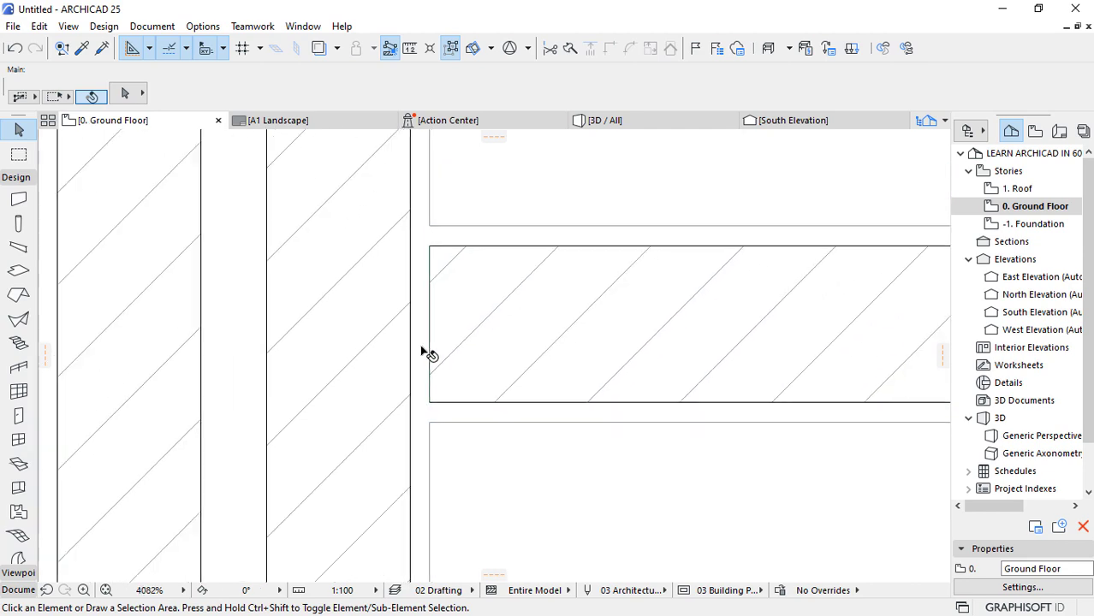
{"action": "scroll", "coordinate": [361, 315], "scroll_direction": "down", "scroll_amount": 6}
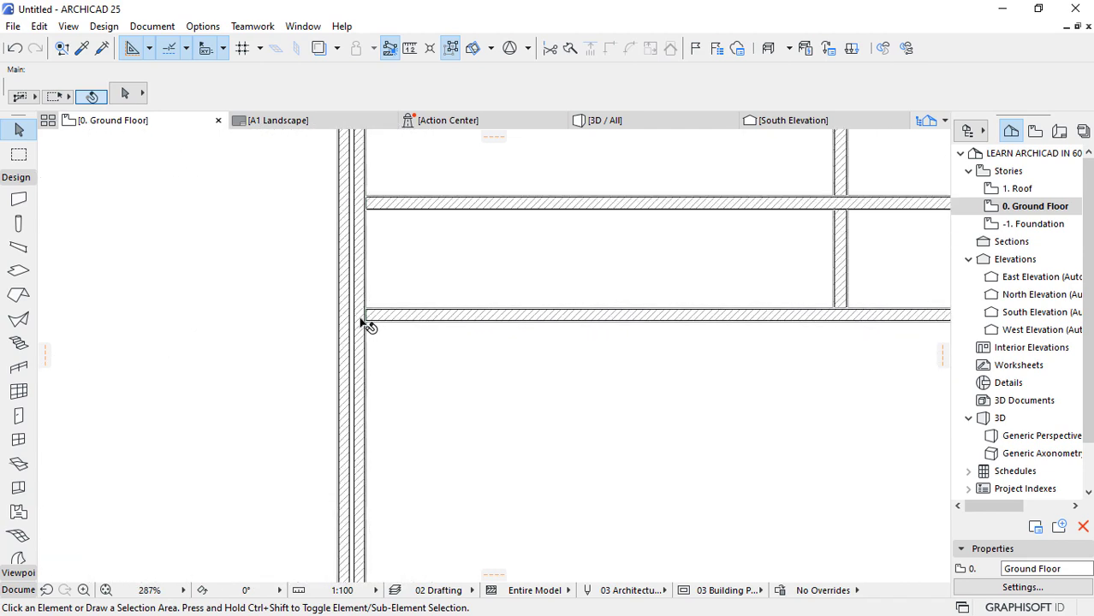
{"action": "scroll", "coordinate": [837, 303], "scroll_direction": "up", "scroll_amount": 3}
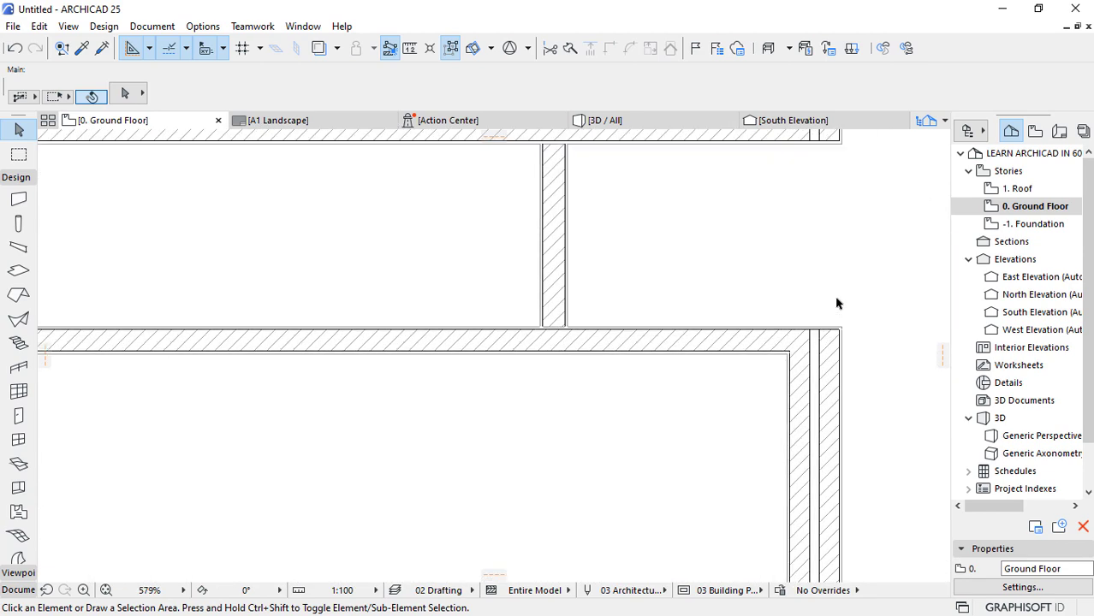
Examine how the plaster and brick skins meet at the 300 mm brick wall corner and the 150 mm partition T-junction.
{"action": "scroll", "coordinate": [837, 303], "scroll_direction": "up", "scroll_amount": 4}
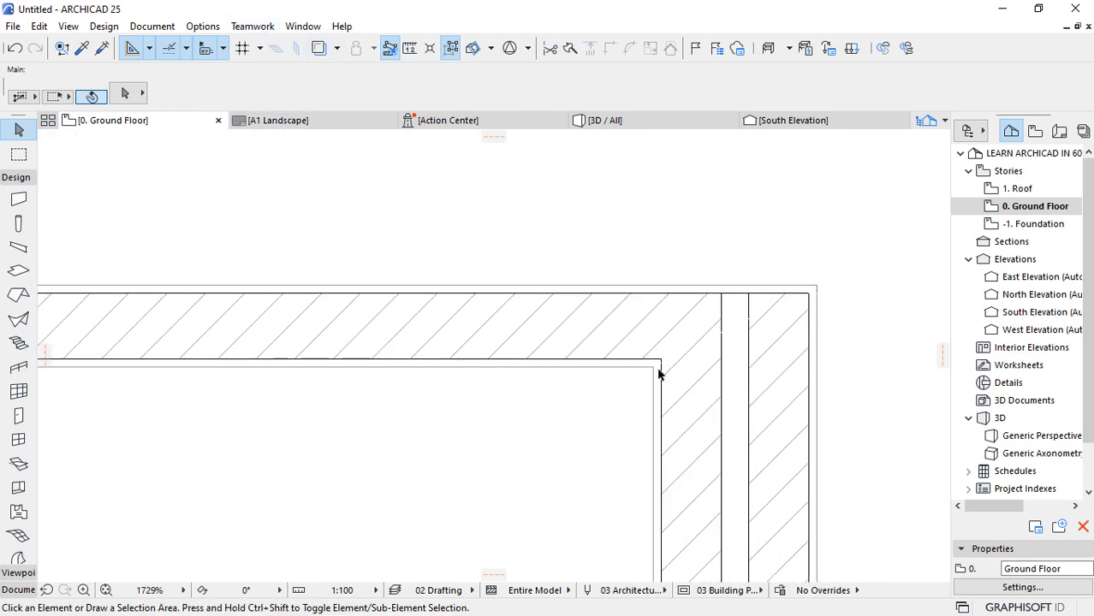
{"action": "scroll", "coordinate": [813, 297], "scroll_direction": "down", "scroll_amount": 4}
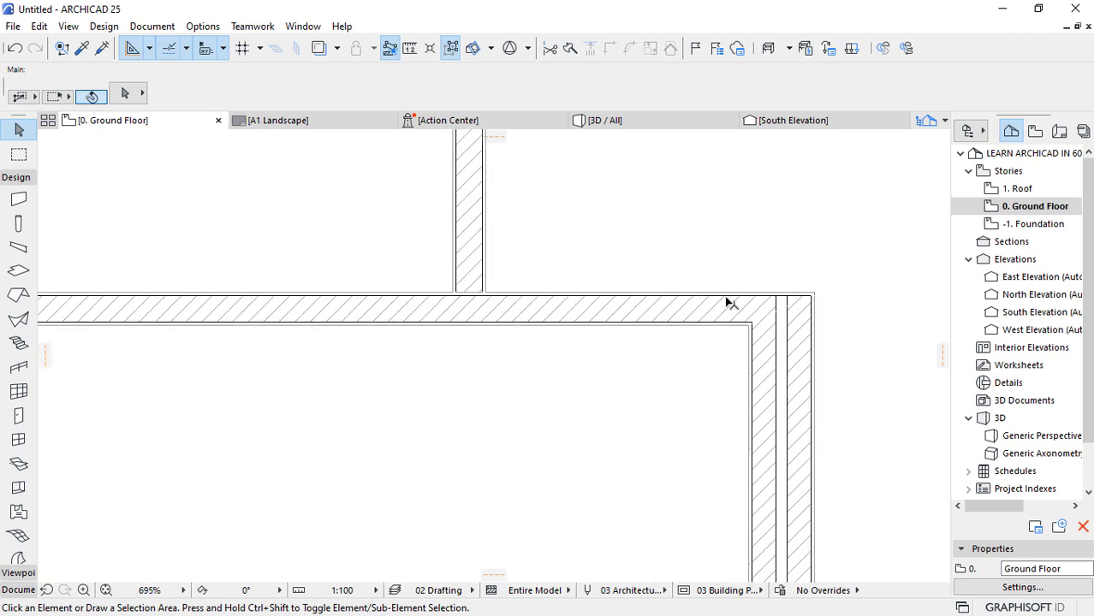
{"action": "scroll", "coordinate": [420, 291], "scroll_direction": "up", "scroll_amount": 4}
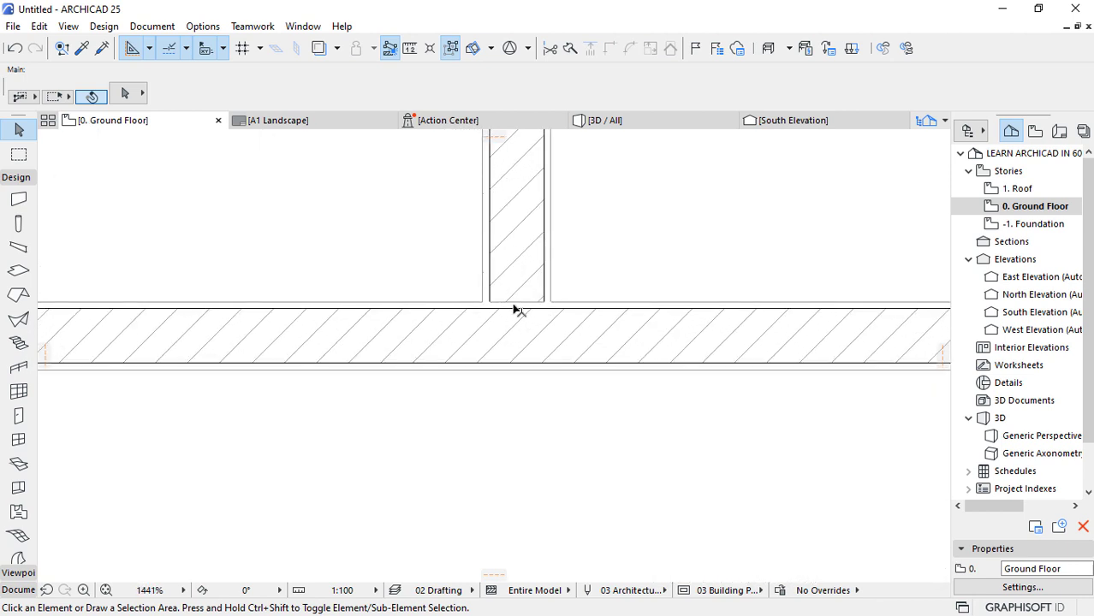
{"action": "scroll", "coordinate": [518, 311], "scroll_direction": "up", "scroll_amount": 3}
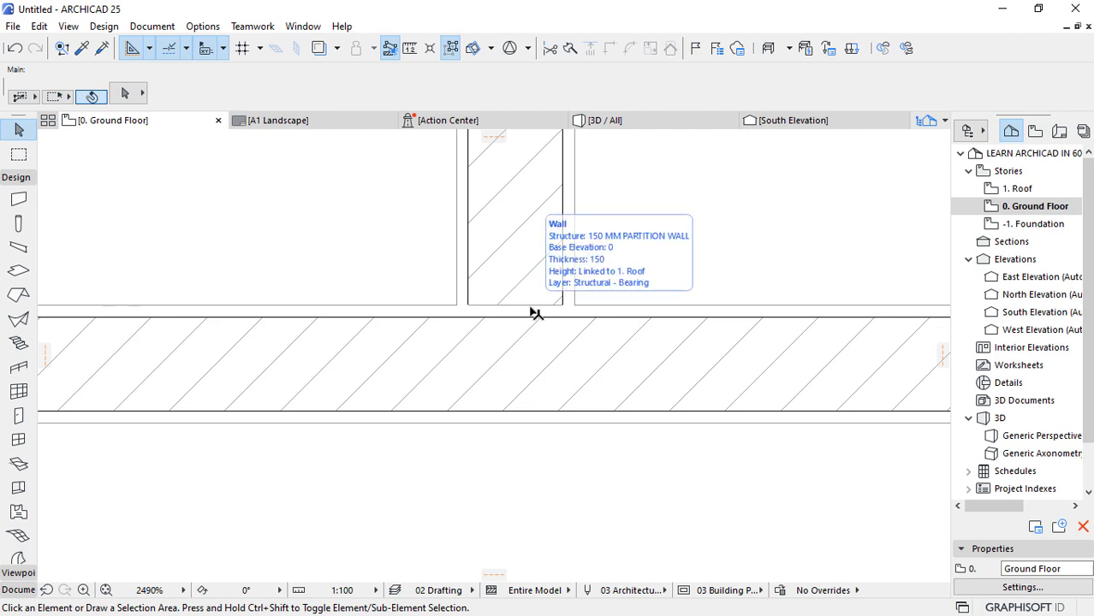
{"action": "left_click", "coordinate": [203, 27]}
{"action": "mouse_move", "coordinate": [257, 48]}
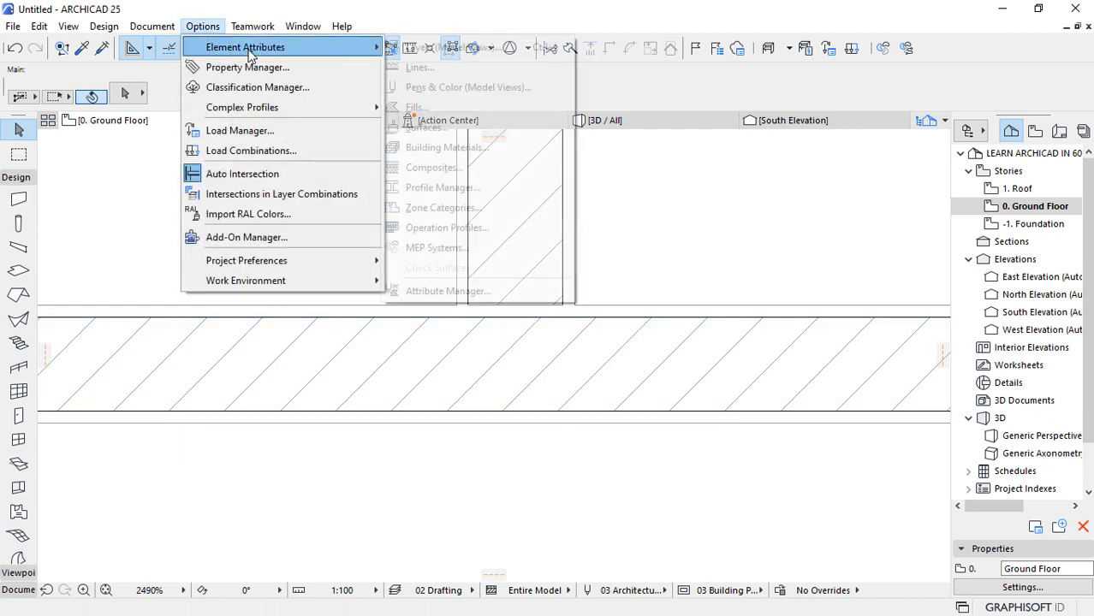
{"action": "left_click", "coordinate": [441, 148]}
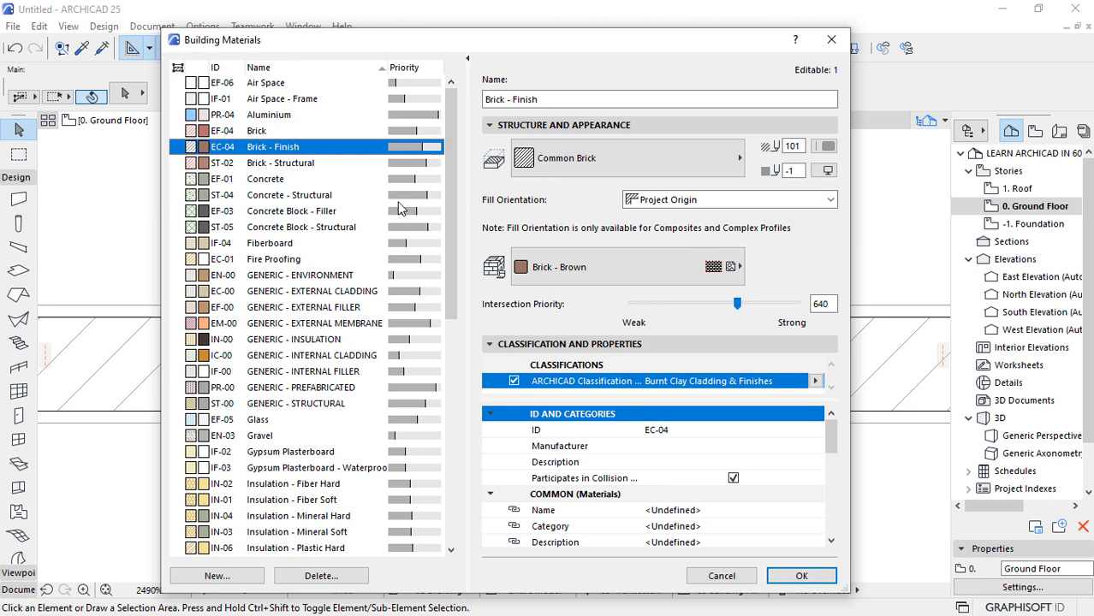
{"action": "left_click_drag", "start_coordinate": [453, 165], "coordinate": [380, 489]}
{"action": "scroll", "coordinate": [358, 274], "scroll_direction": "up", "scroll_amount": 10}
{"action": "key", "text": "Escape"}
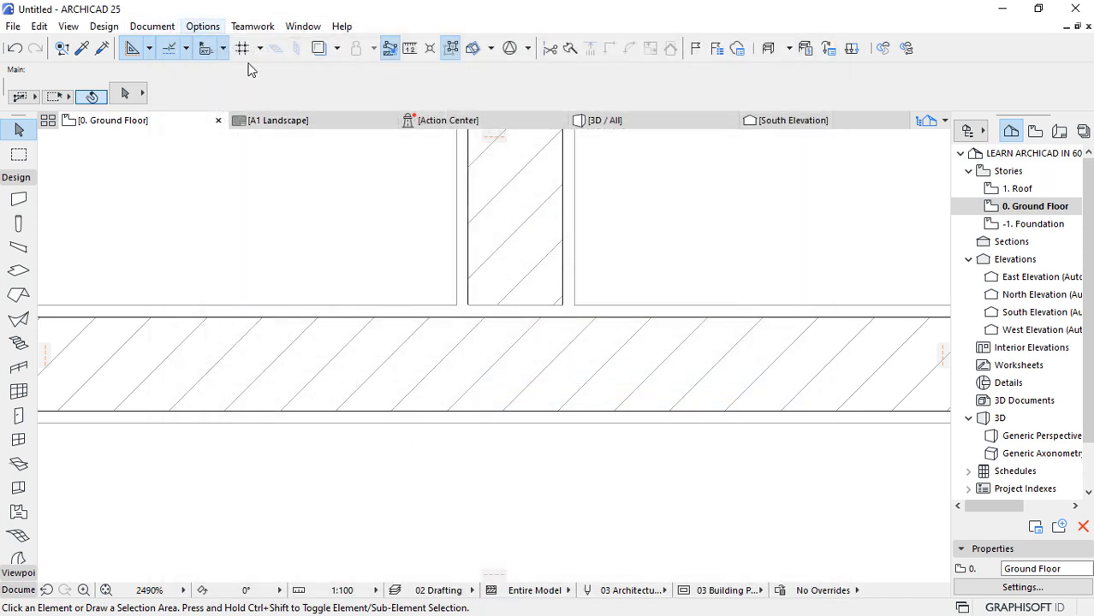
Lower the Plaster - Gypsum building material's intersection priority to 107 and apply it.
{"action": "left_click", "coordinate": [440, 343]}
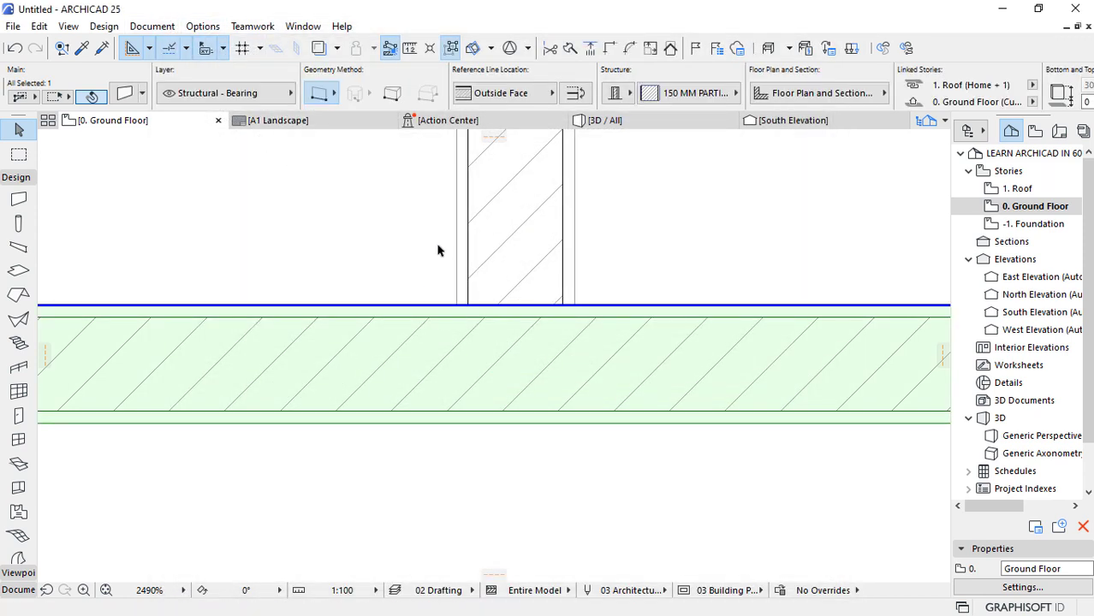
{"action": "left_click", "coordinate": [203, 25]}
{"action": "mouse_move", "coordinate": [246, 54]}
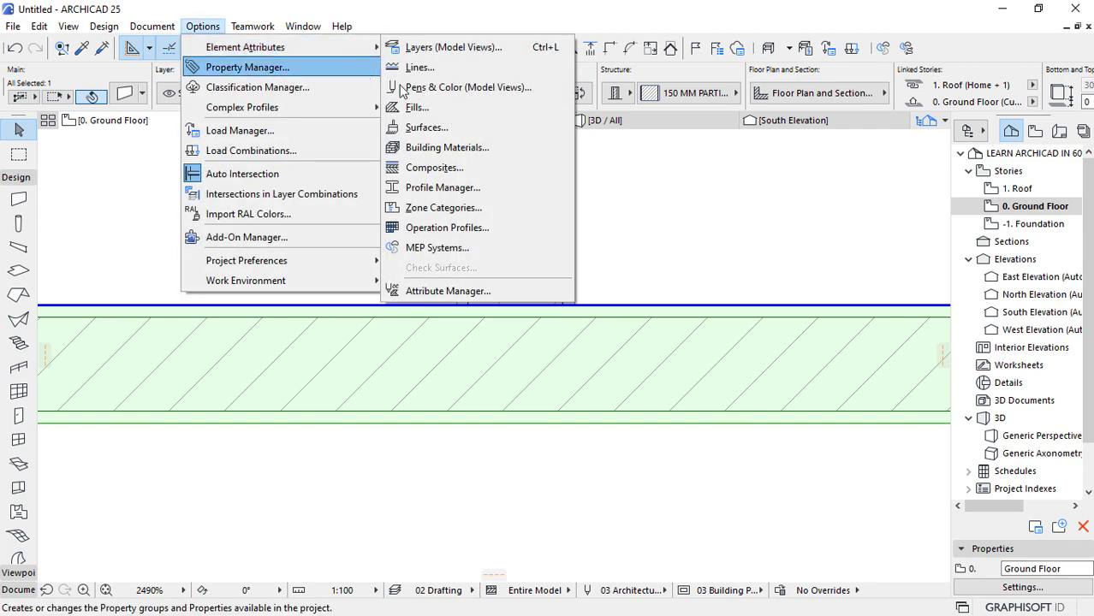
{"action": "left_click", "coordinate": [441, 147]}
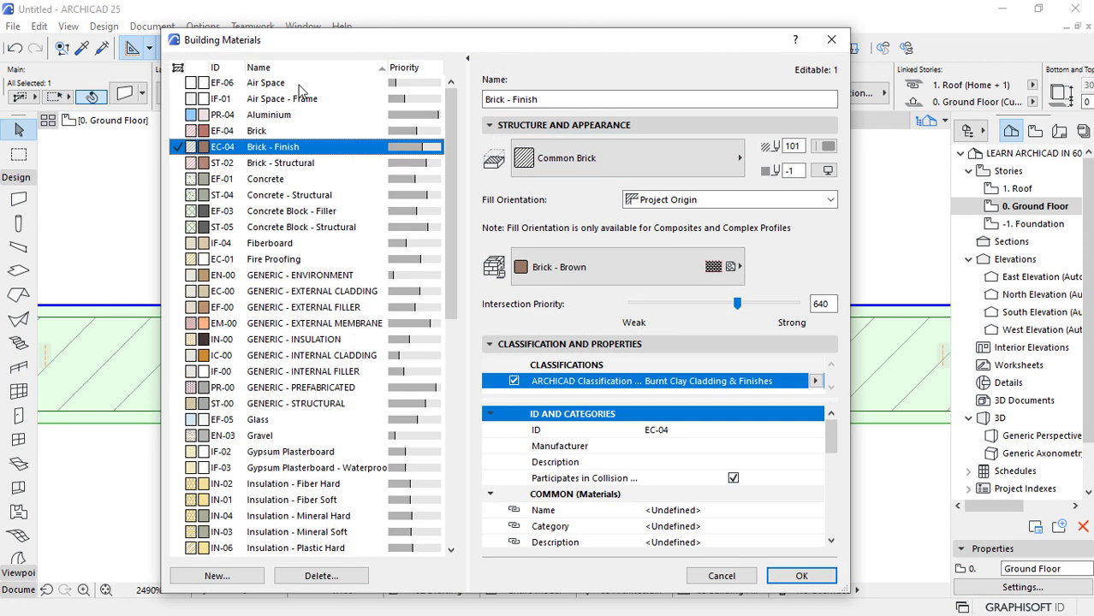
{"action": "left_click_drag", "start_coordinate": [493, 31], "coordinate": [495, 3]}
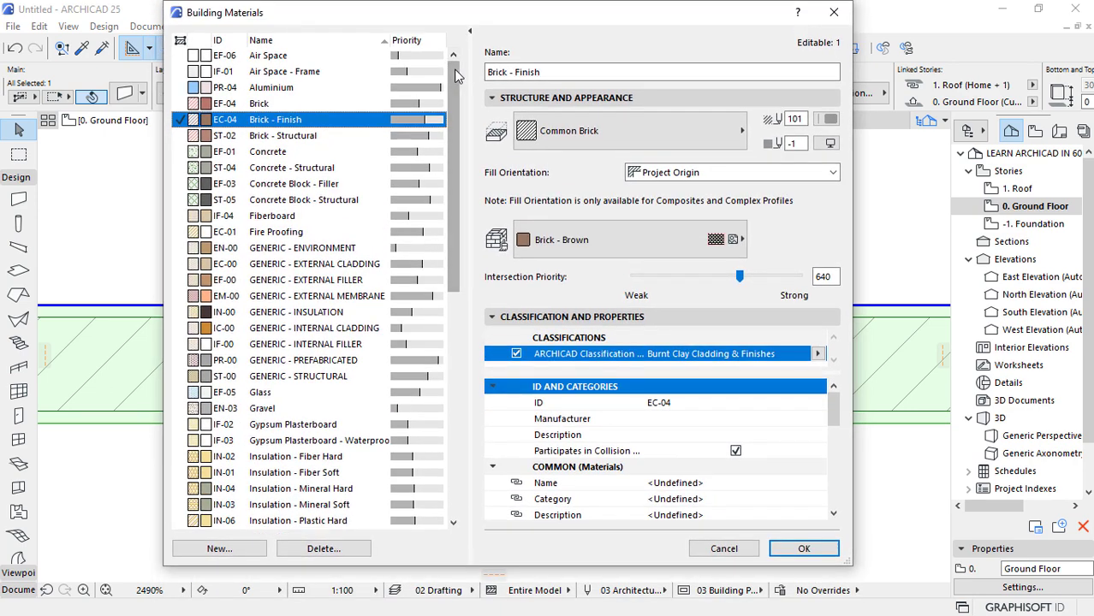
{"action": "left_click_drag", "start_coordinate": [454, 70], "coordinate": [471, 300]}
{"action": "left_click", "coordinate": [295, 203]}
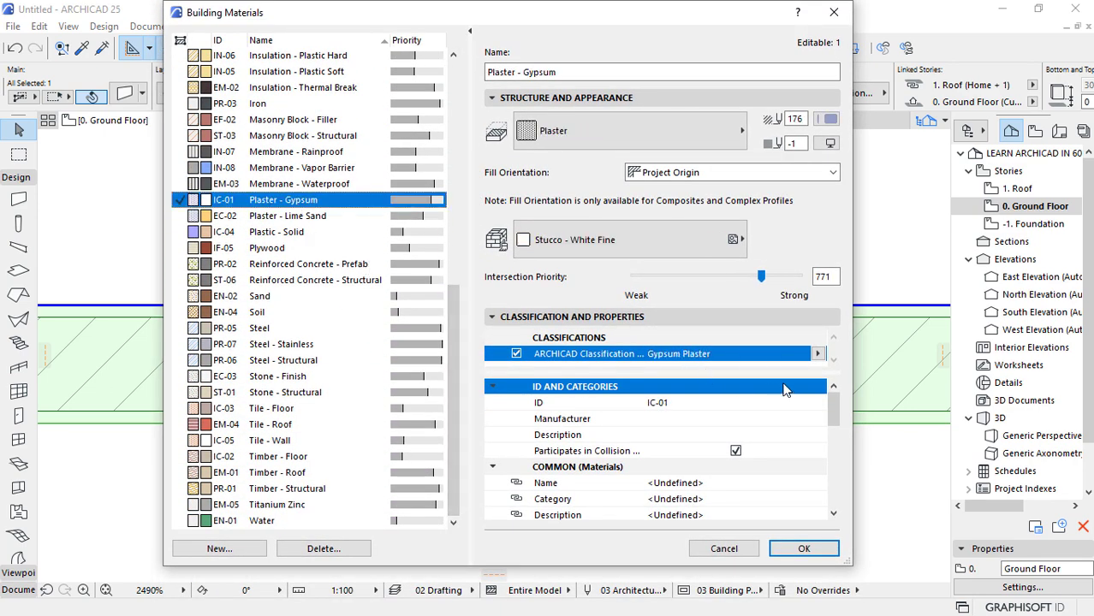
{"action": "left_click_drag", "start_coordinate": [761, 276], "coordinate": [671, 277]}
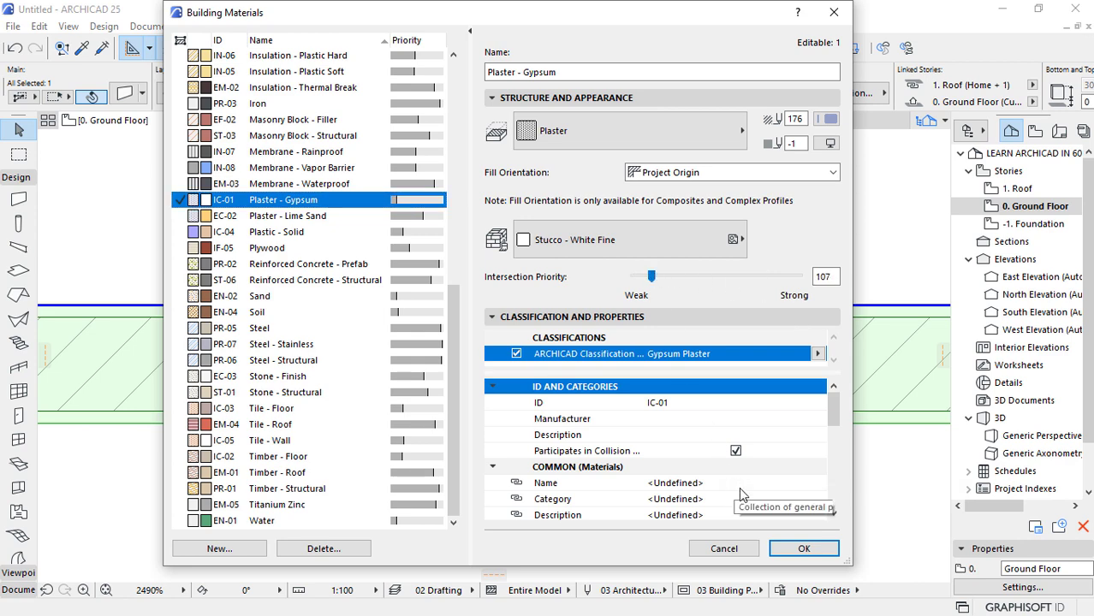
{"action": "left_click", "coordinate": [803, 549]}
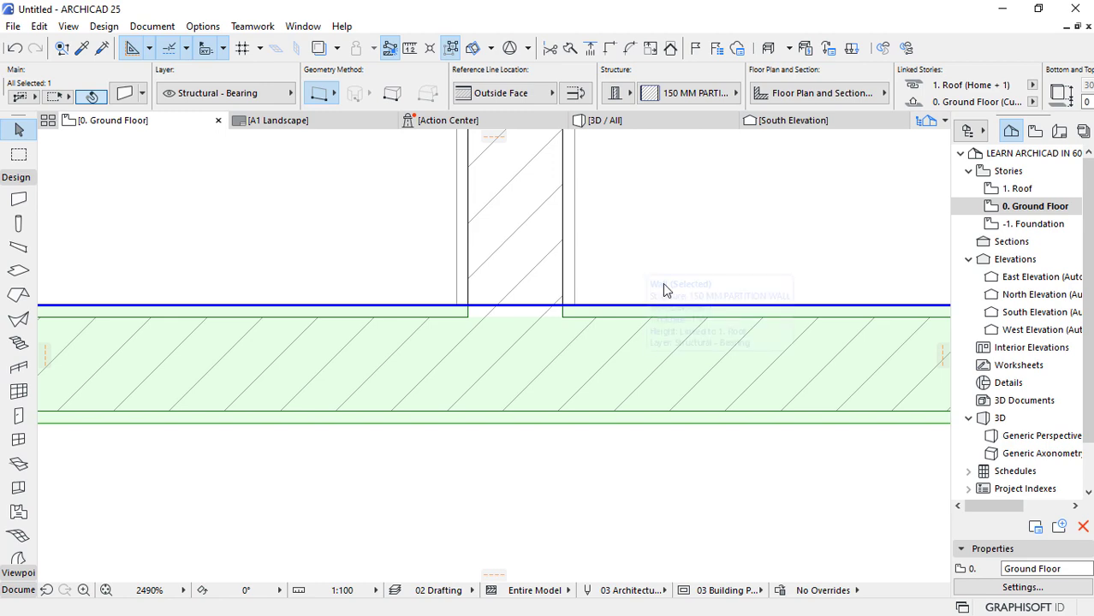
Clear the wall selection and inspect the partition T-junction and the open end of the 300 mm brick wall.
{"action": "key", "text": "Escape"}
{"action": "scroll", "coordinate": [484, 417], "scroll_direction": "down", "scroll_amount": 8}
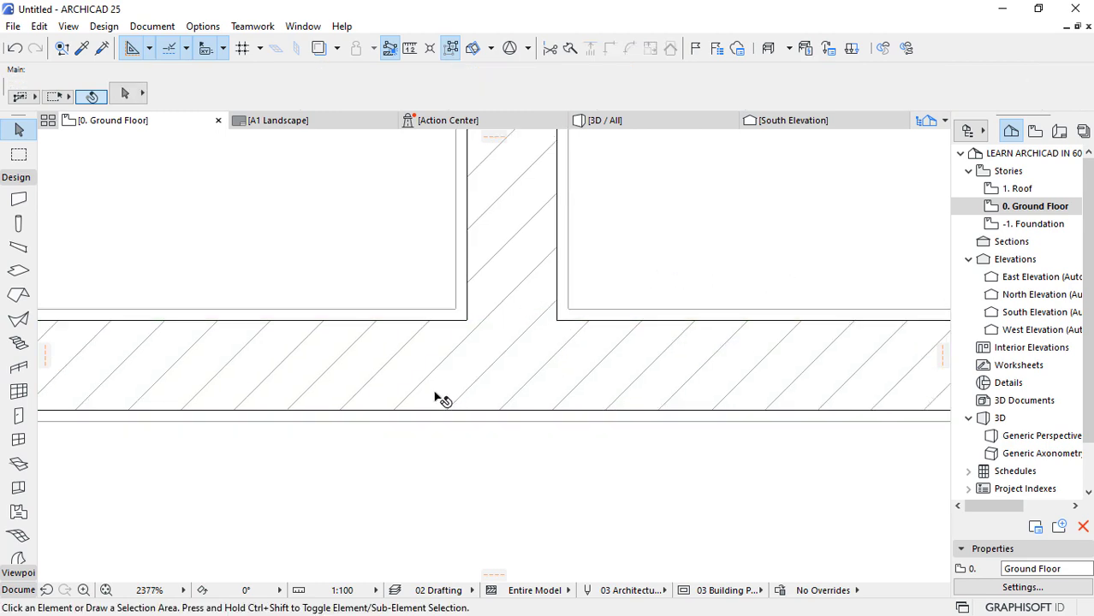
{"action": "scroll", "coordinate": [603, 364], "scroll_direction": "up", "scroll_amount": 5}
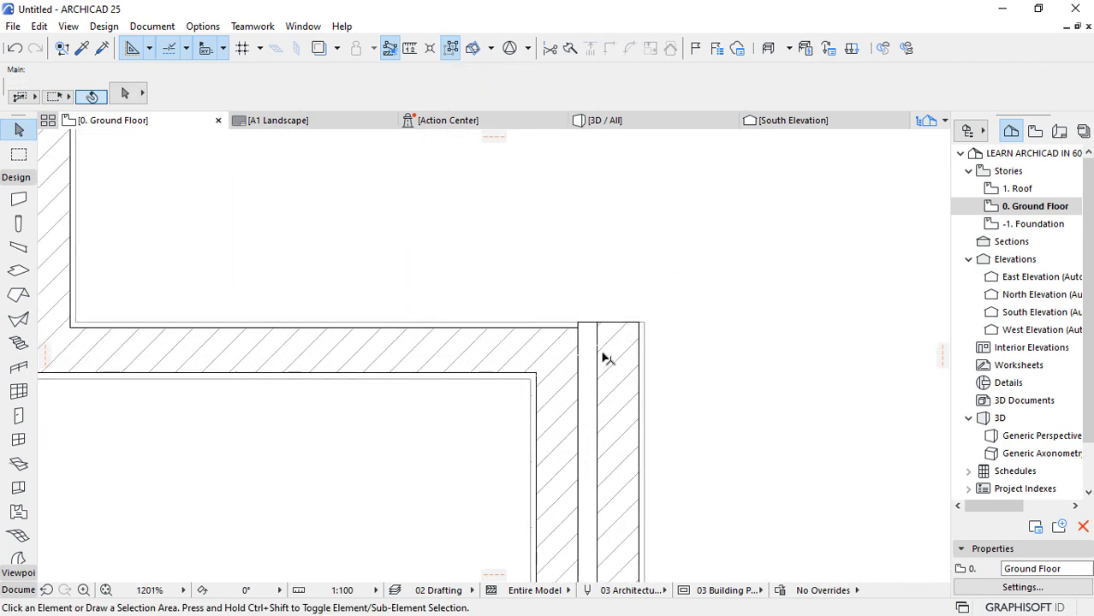
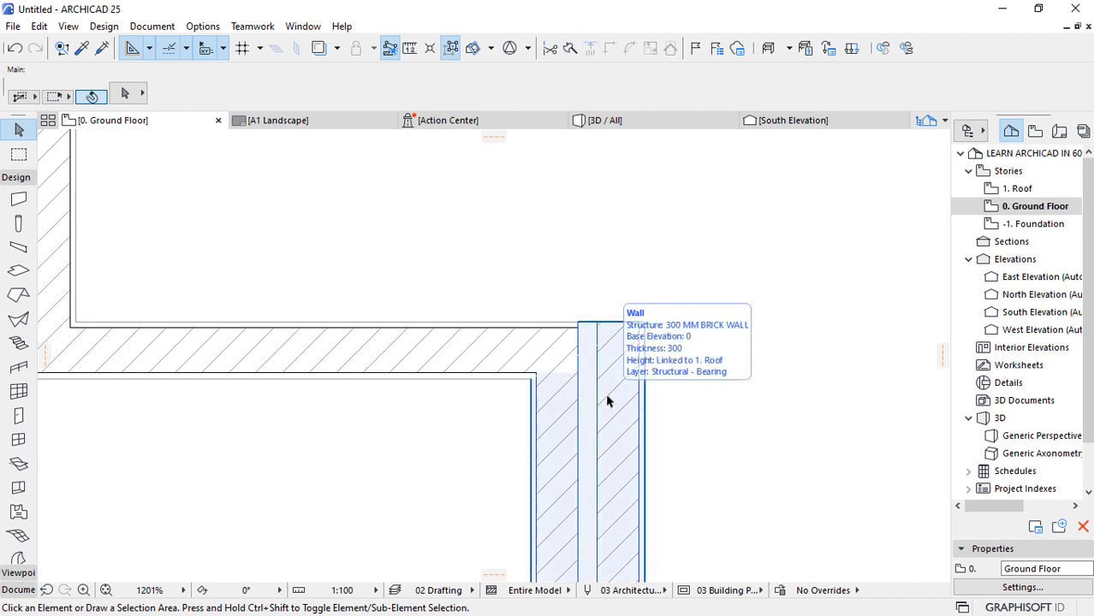
{"action": "scroll", "coordinate": [620, 317], "scroll_direction": "down", "scroll_amount": 3}
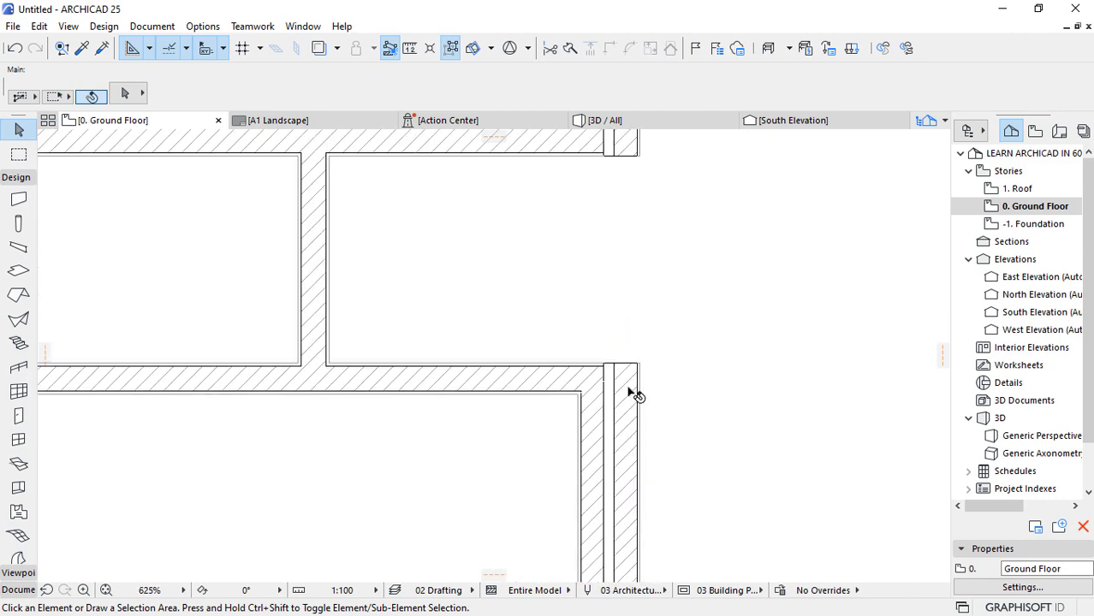
{"action": "scroll", "coordinate": [631, 394], "scroll_direction": "down", "scroll_amount": 4}
Delete the upper 300 mm brick wall segment and adjust the lower segment to the inner face of the upper external wall.
{"action": "left_click", "coordinate": [646, 271]}
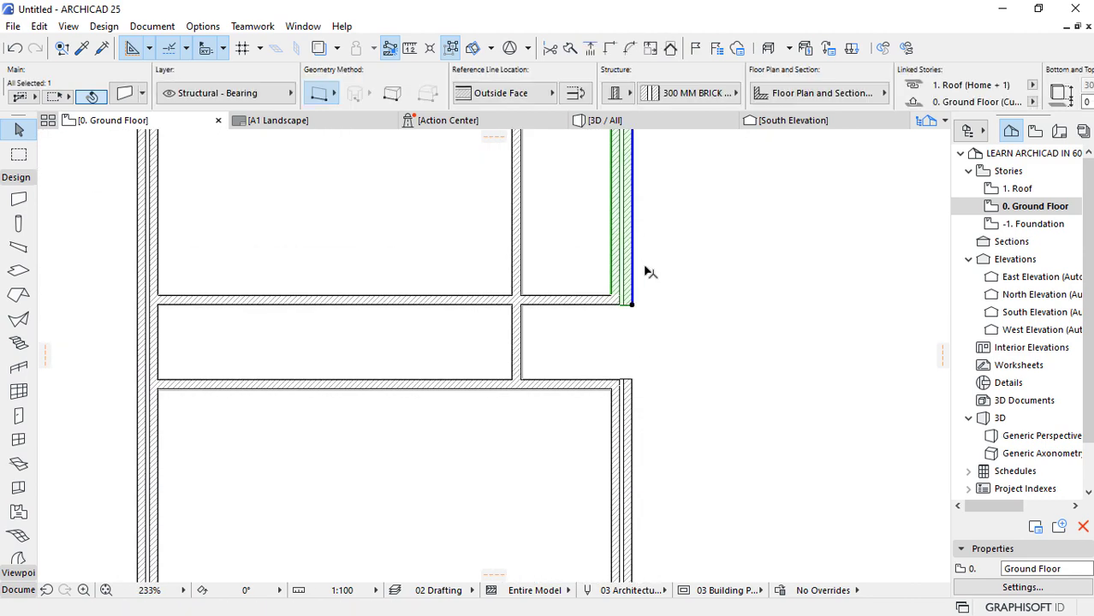
{"action": "left_click", "coordinate": [637, 403]}
{"action": "left_click", "coordinate": [636, 432]}
{"action": "scroll", "coordinate": [611, 448], "scroll_direction": "down", "scroll_amount": 3}
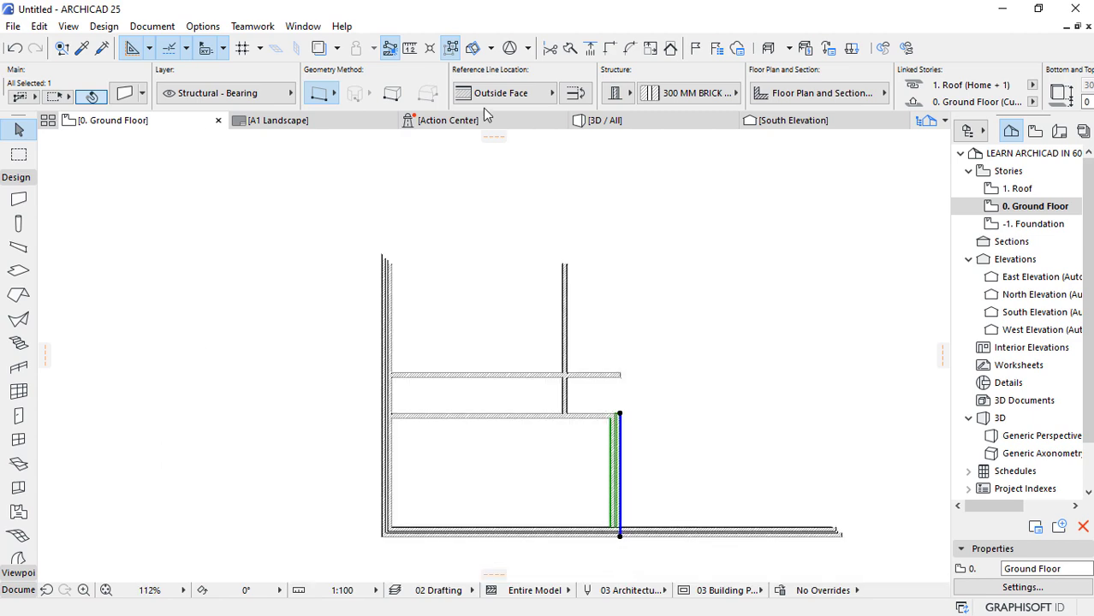
{"action": "left_click", "coordinate": [589, 49]}
{"action": "scroll", "coordinate": [625, 261], "scroll_direction": "up", "scroll_amount": 3}
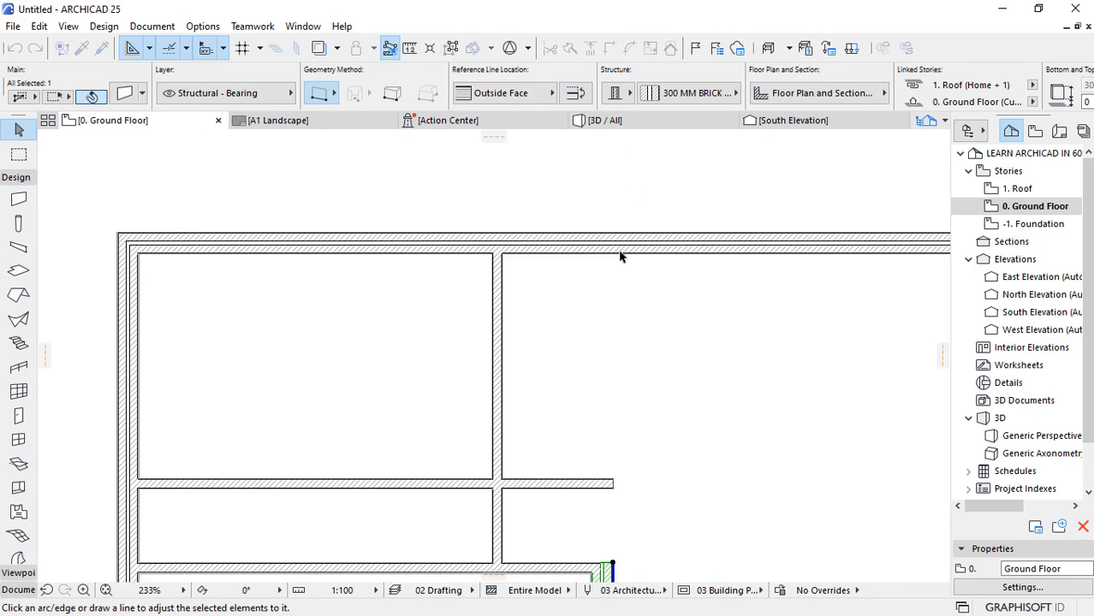
{"action": "left_click", "coordinate": [613, 255]}
{"action": "scroll", "coordinate": [625, 237], "scroll_direction": "up", "scroll_amount": 6}
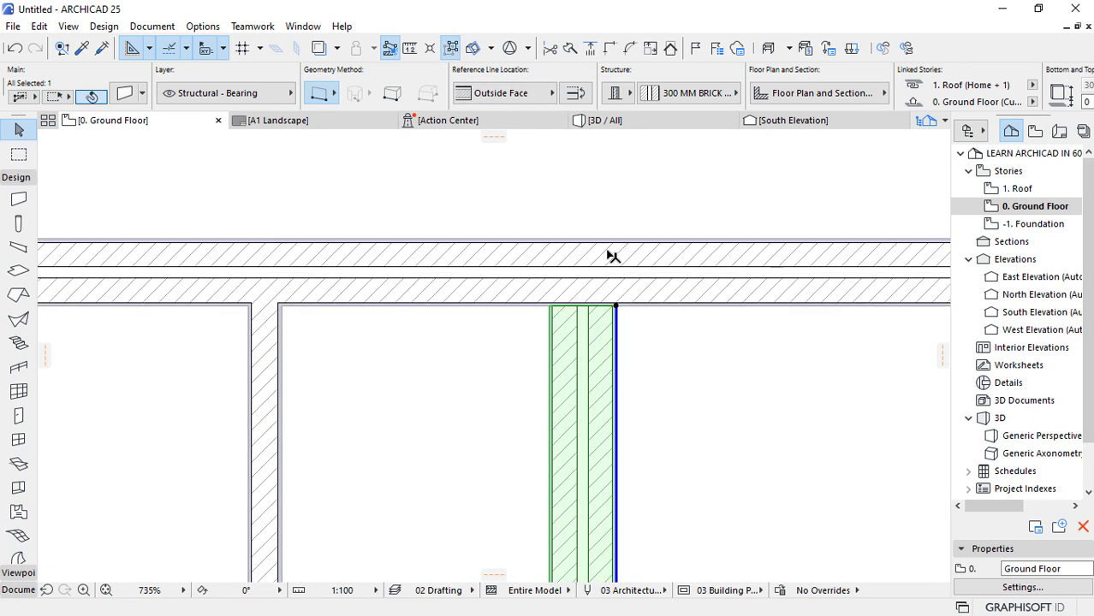
Stretch the internal 300 mm brick wall's upper end into the external wall, through its inner brick leaf, and clear the selection.
{"action": "left_click", "coordinate": [622, 346]}
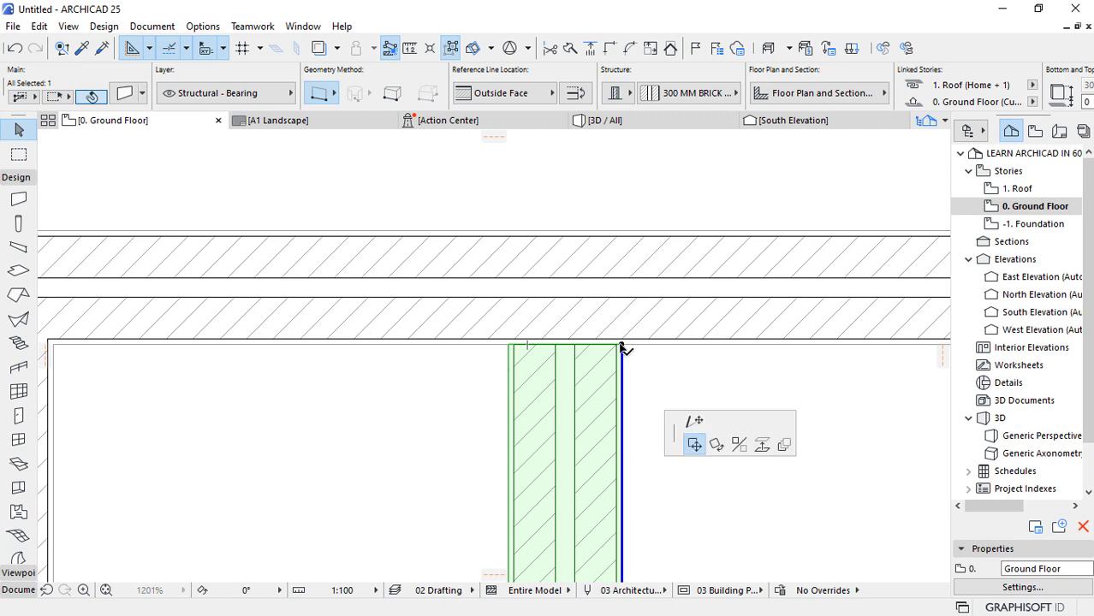
{"action": "left_click", "coordinate": [624, 296]}
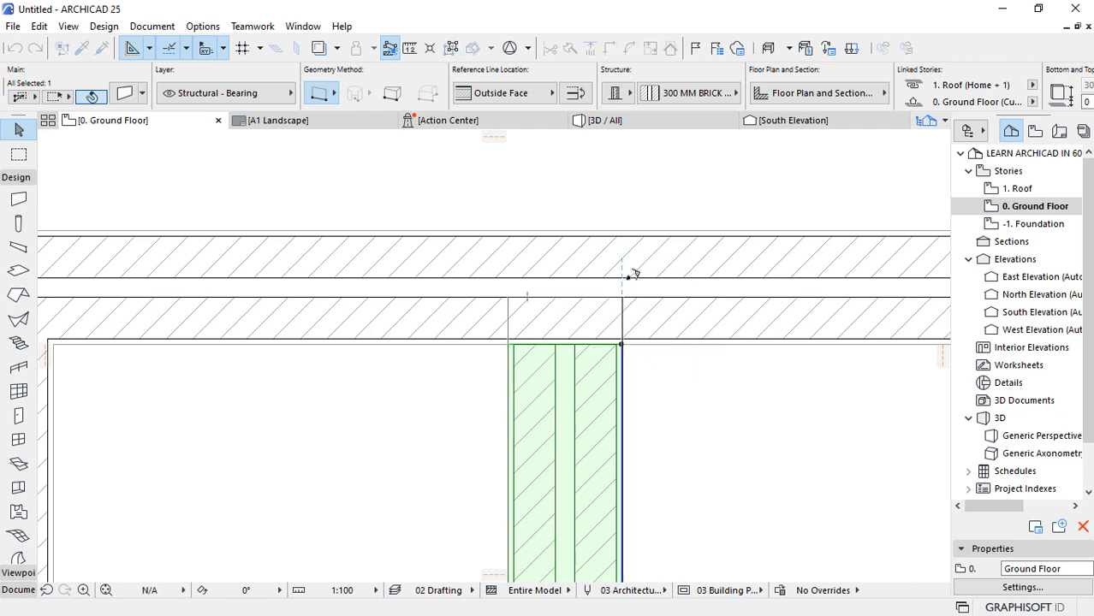
{"action": "left_click", "coordinate": [615, 198]}
{"action": "scroll", "coordinate": [599, 193], "scroll_direction": "down", "scroll_amount": 7}
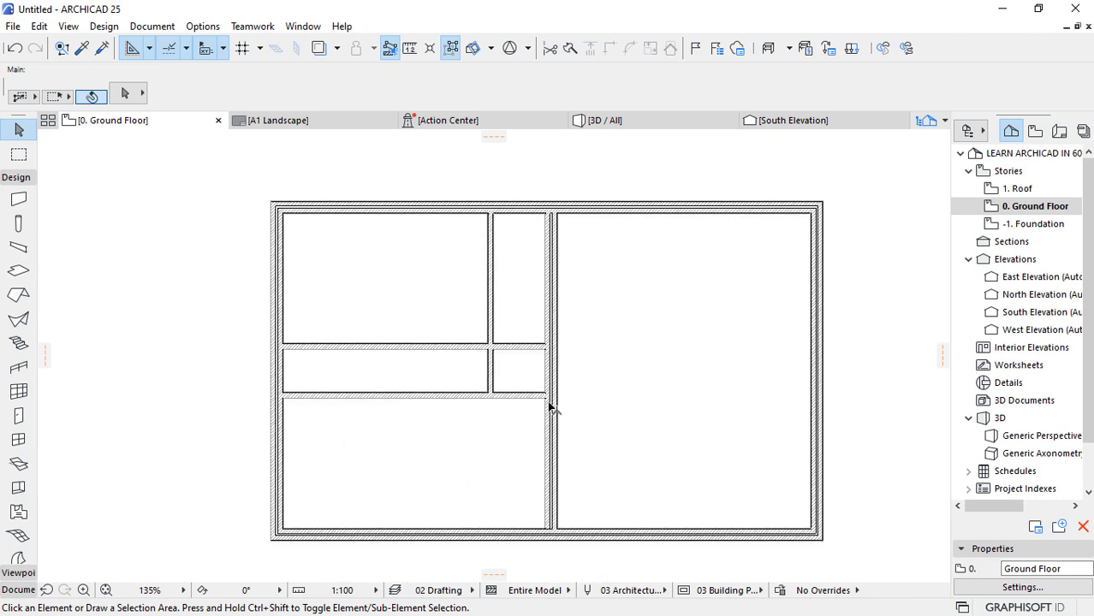
Configure the Opening tool for a rectangular opening 1000 mm wide and 2100 mm high, with the width and height unlinked.
{"action": "scroll", "coordinate": [554, 389], "scroll_direction": "up", "scroll_amount": 4}
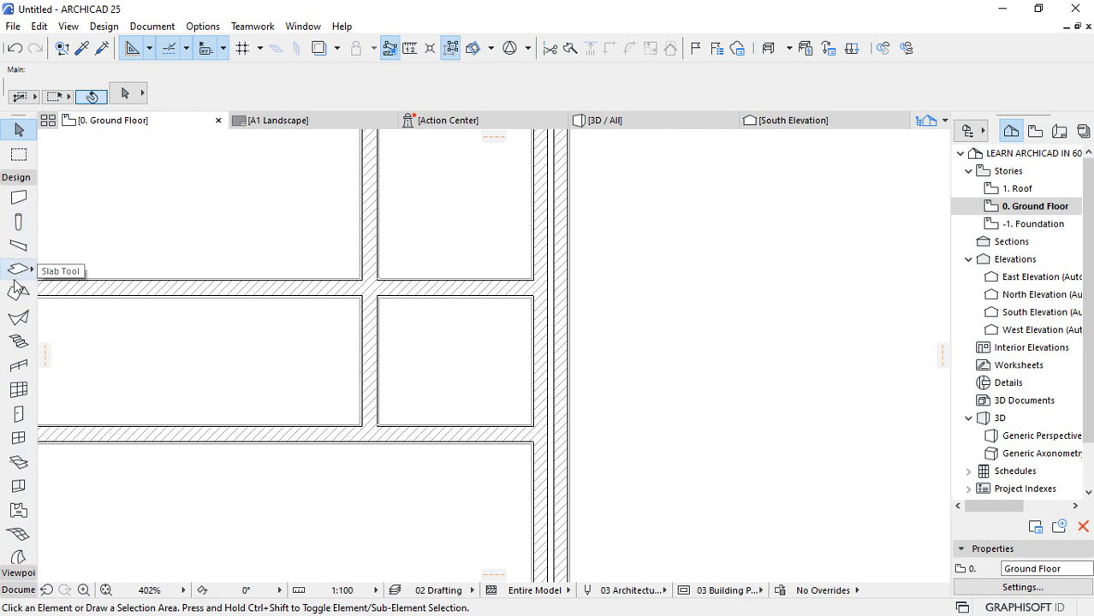
{"action": "scroll", "coordinate": [21, 367], "scroll_direction": "down", "scroll_amount": 4}
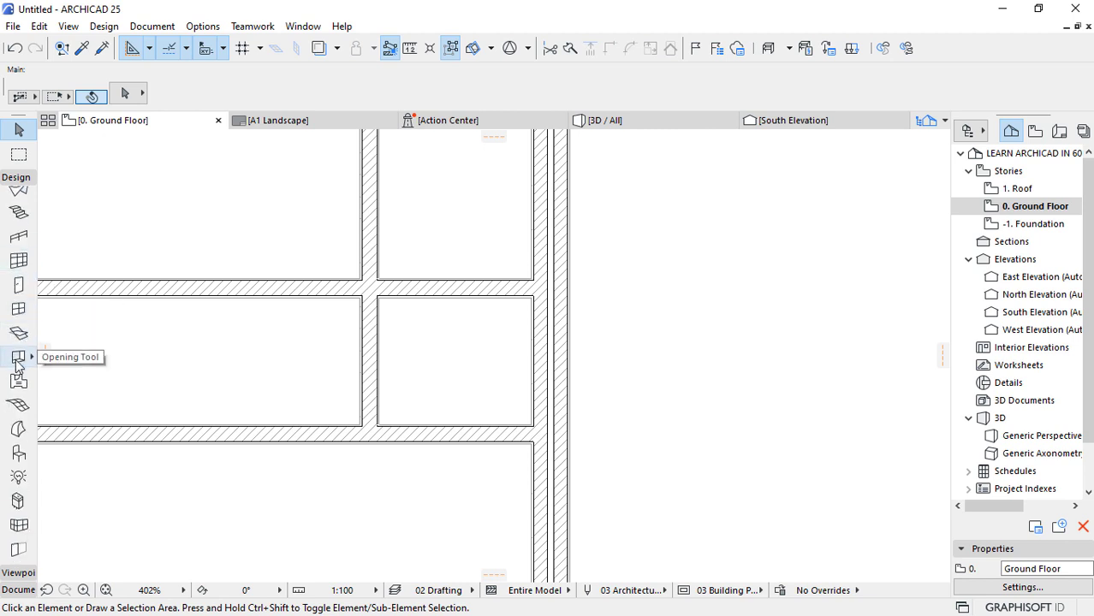
{"action": "left_click", "coordinate": [18, 359]}
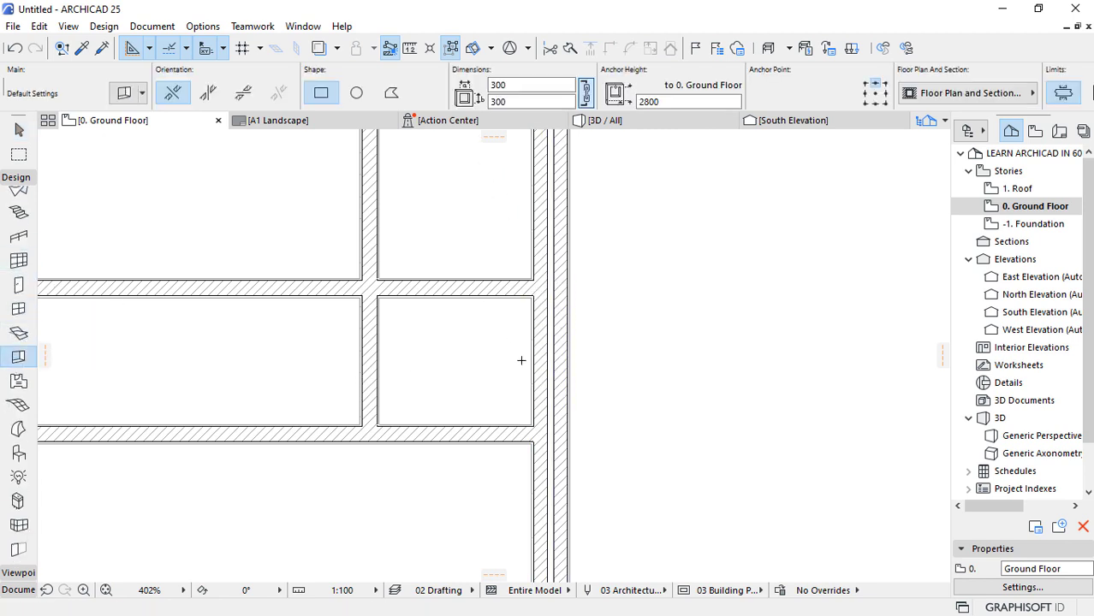
{"action": "double_click", "coordinate": [496, 102]}
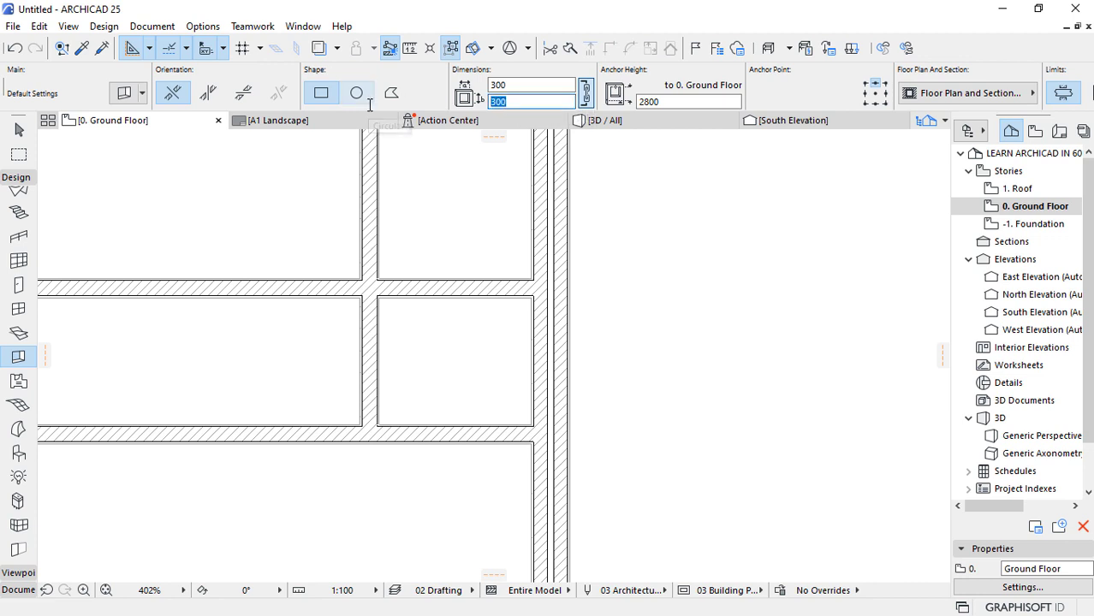
{"action": "type", "text": "21"}
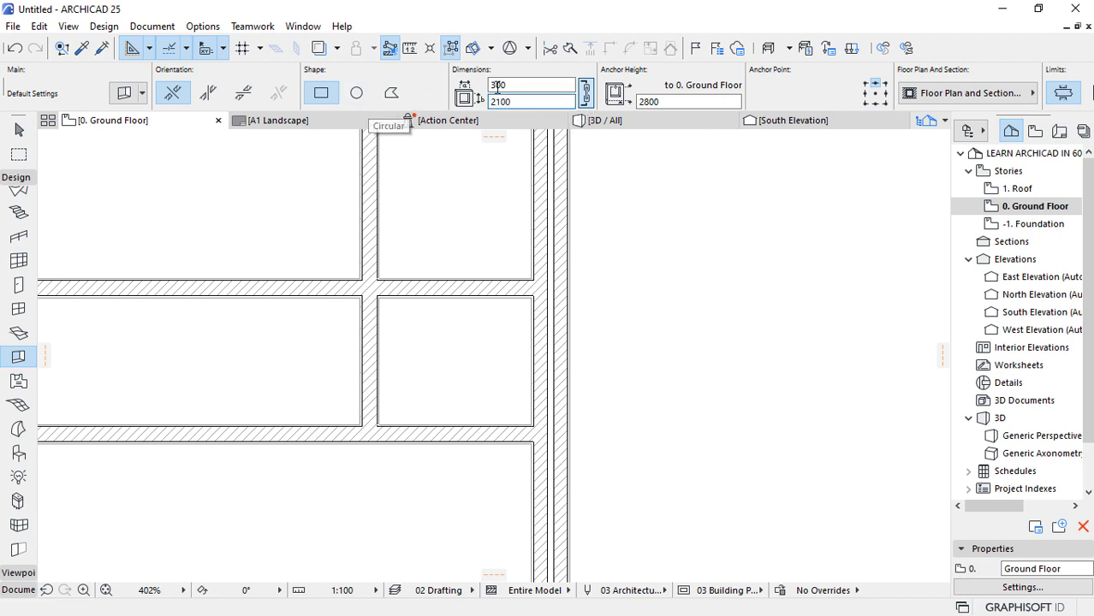
{"action": "key", "text": "Tab"}
{"action": "type", "text": "2100"}
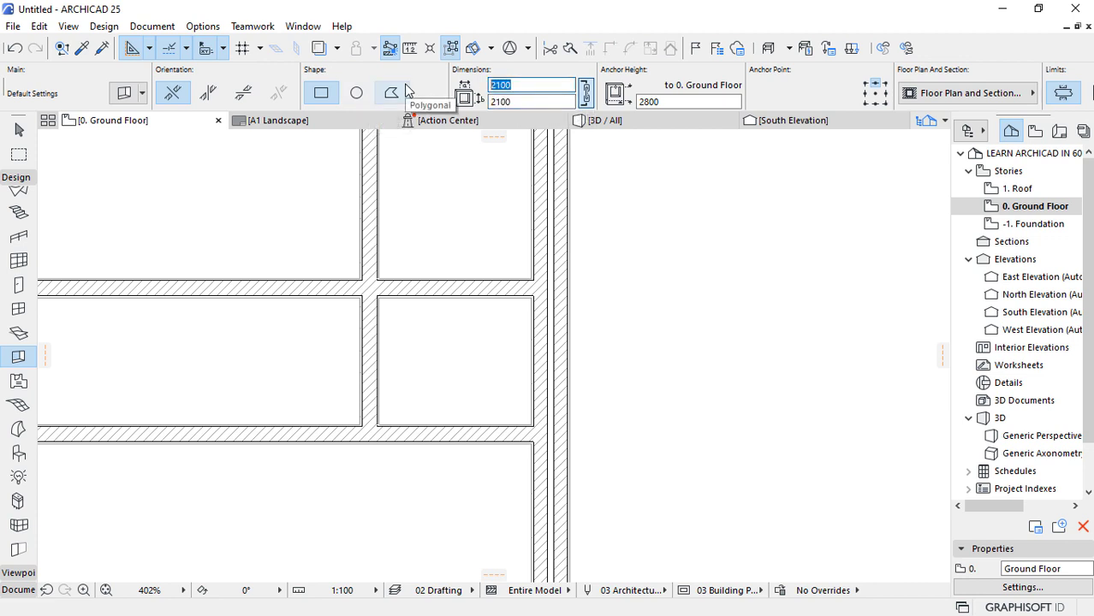
{"action": "left_click", "coordinate": [585, 94]}
{"action": "double_click", "coordinate": [502, 85]}
{"action": "type", "text": "300"}
{"action": "key", "text": "Return"}
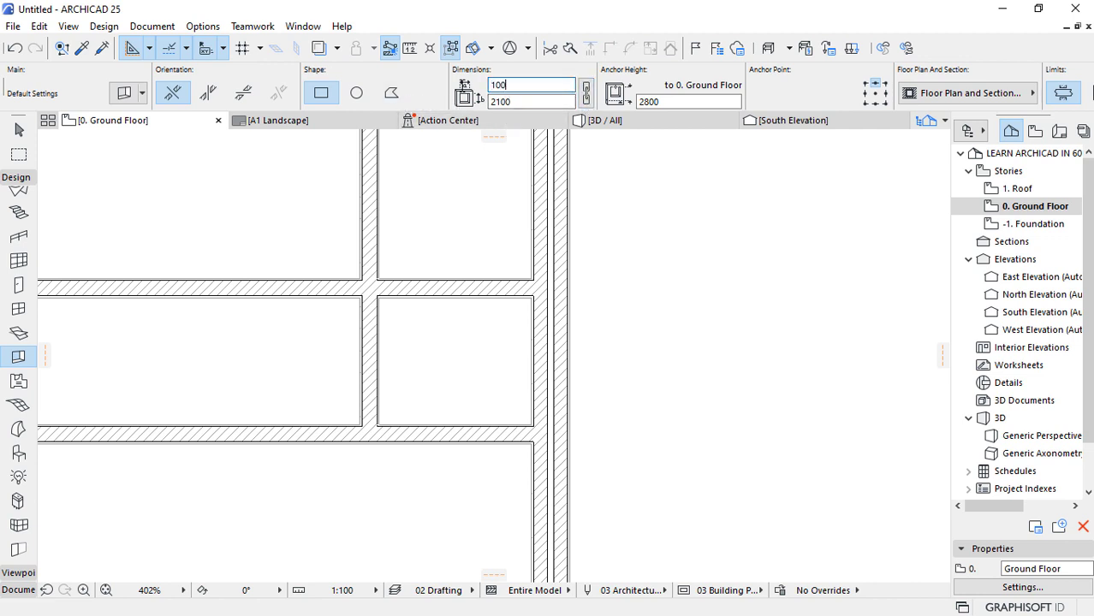
{"action": "key", "text": "Return"}
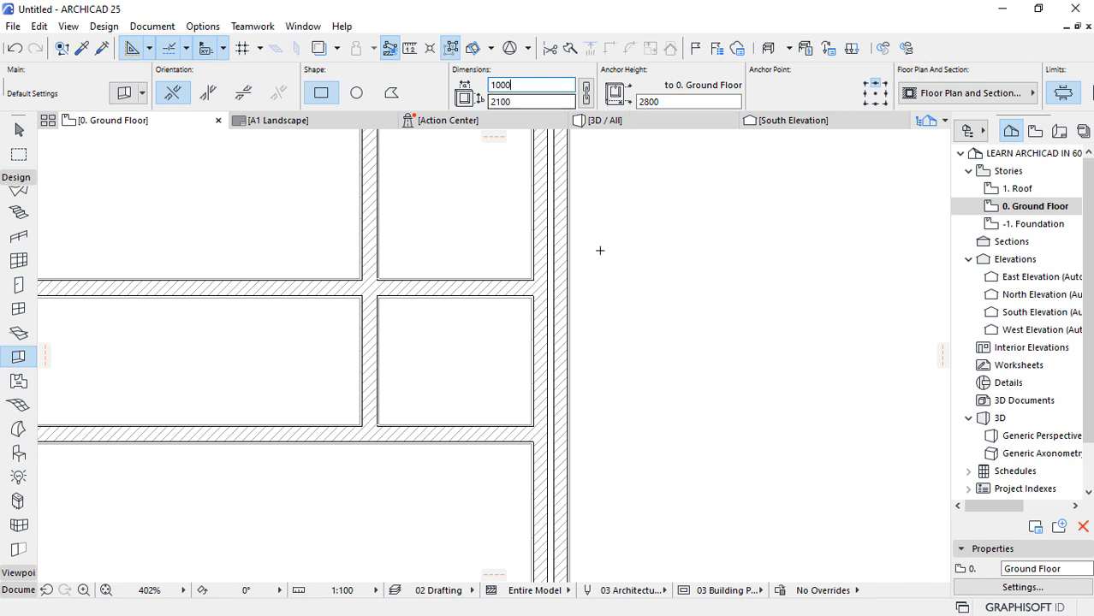
Place the opening in the internal 300 mm brick wall, centred between the two horizontal partitions, and show the model in 3D.
{"action": "left_click", "coordinate": [557, 360]}
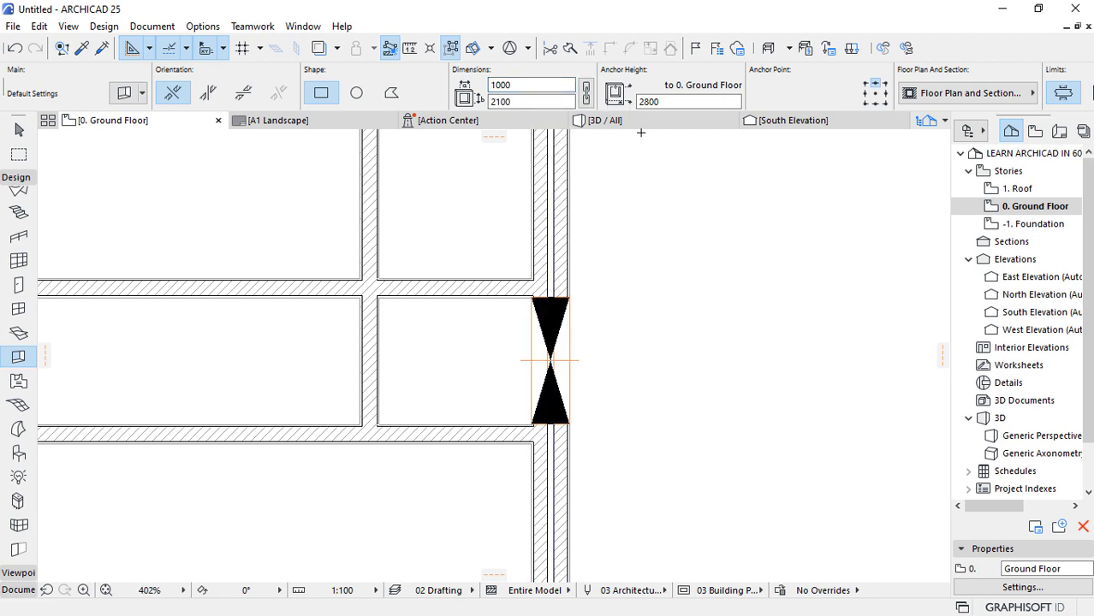
{"action": "left_click", "coordinate": [651, 120]}
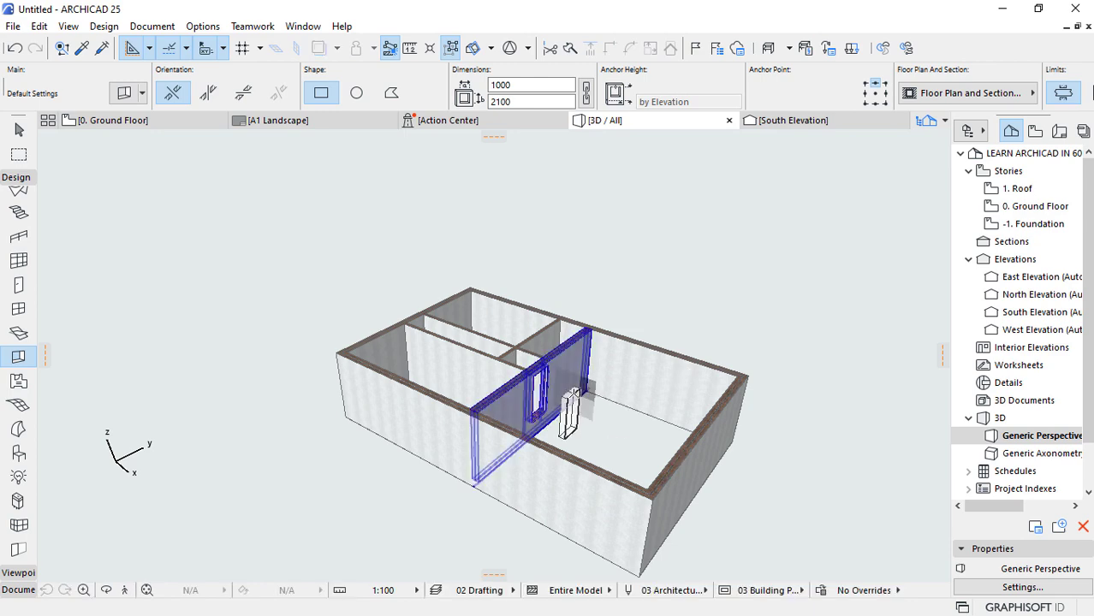
Set the anchor height of the opening in the internal 300 mm brick wall to 2100 relative to the Ground Floor.
{"action": "scroll", "coordinate": [539, 420], "scroll_direction": "up", "scroll_amount": 6}
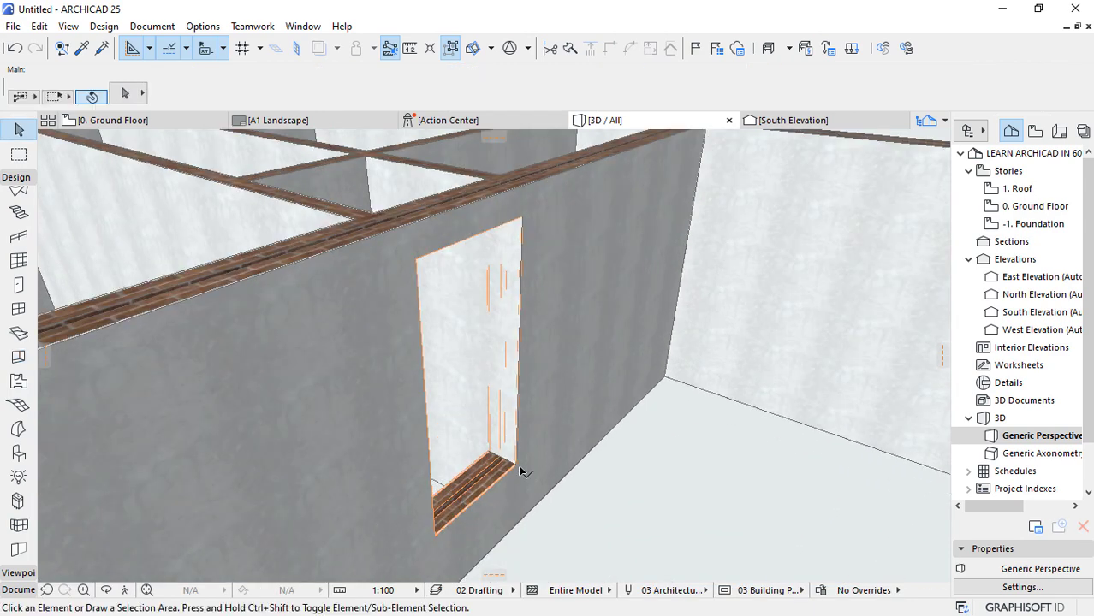
{"action": "left_click", "coordinate": [518, 465]}
{"action": "left_click", "coordinate": [677, 103]}
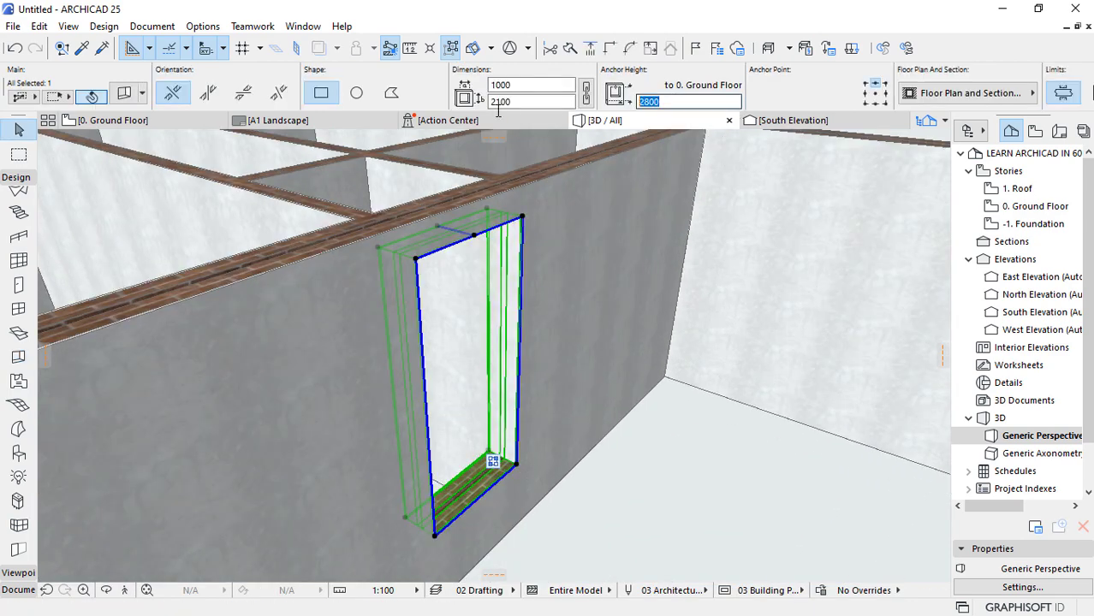
{"action": "key", "text": "Return"}
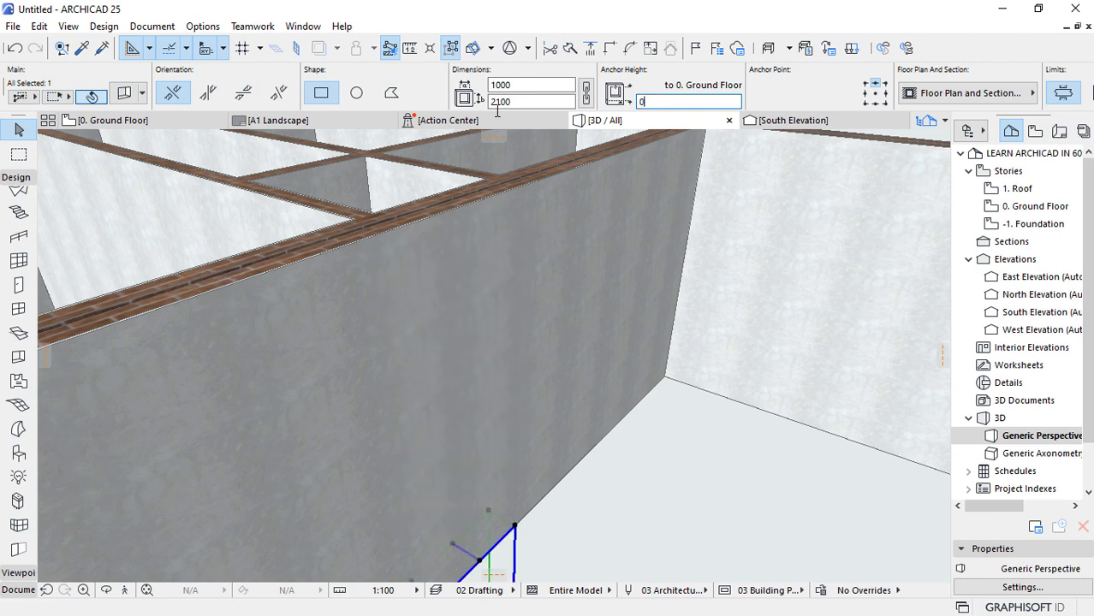
{"action": "left_click", "coordinate": [643, 101]}
{"action": "key", "text": "Return"}
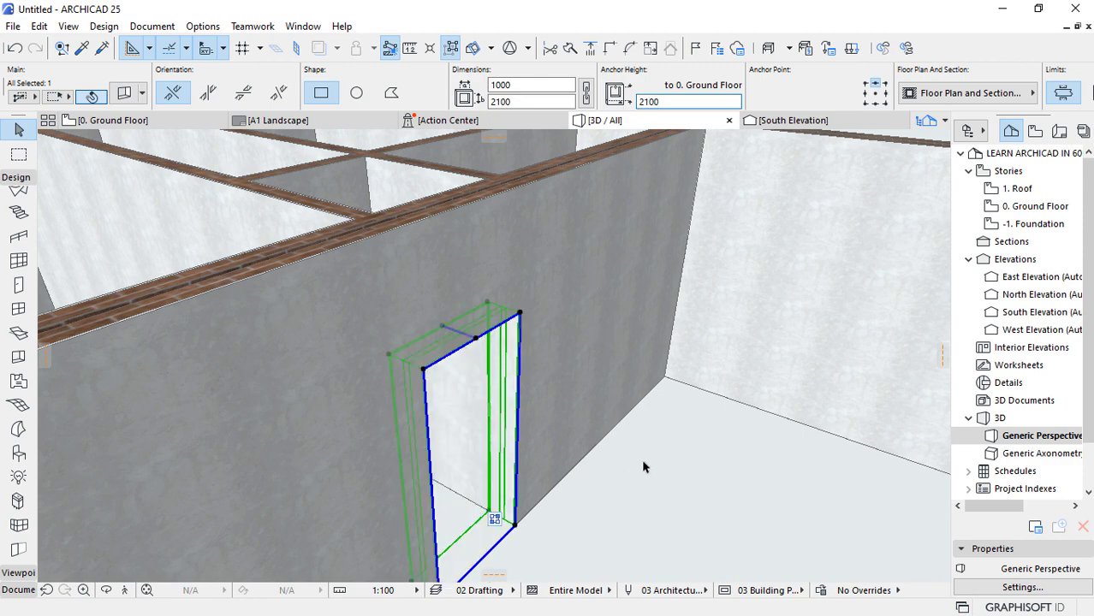
{"action": "left_click", "coordinate": [644, 467]}
Set the width of the opening in the internal 300 mm brick wall to 900 and inspect its brick reveals.
{"action": "middle_click_drag", "start_coordinate": [576, 395], "coordinate": [535, 395], "text": "shift"}
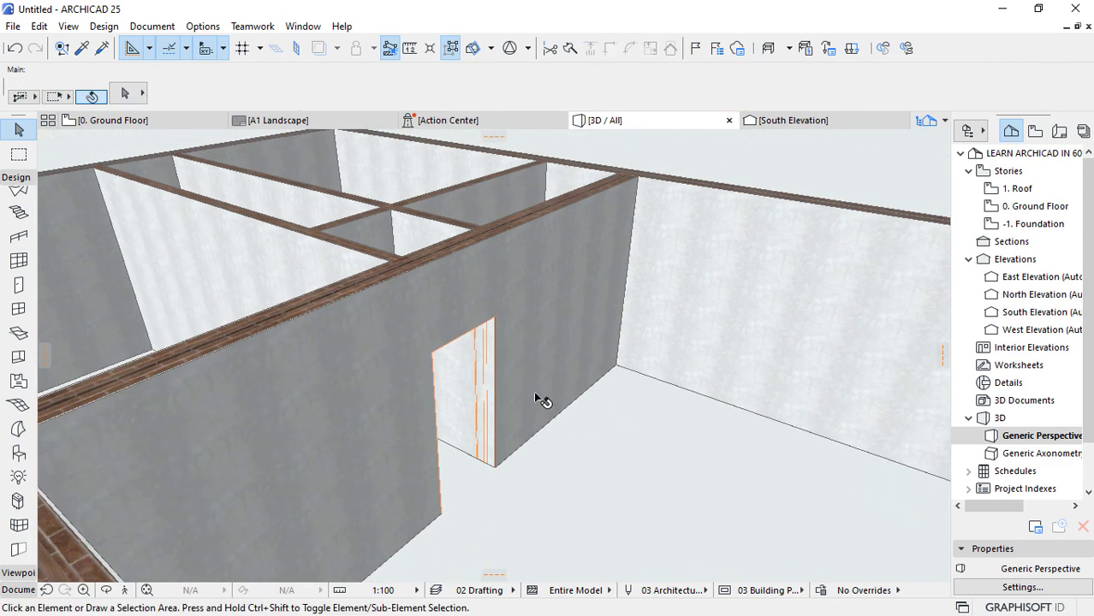
{"action": "left_click", "coordinate": [613, 432]}
{"action": "left_click", "coordinate": [625, 442]}
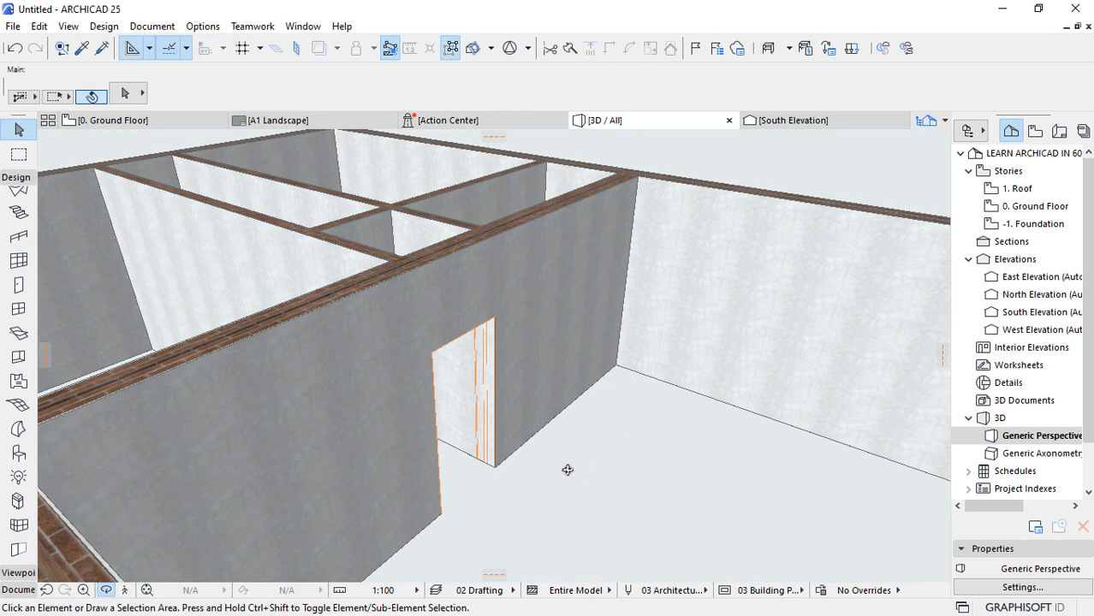
{"action": "left_click_drag", "start_coordinate": [568, 470], "coordinate": [354, 441]}
{"action": "scroll", "coordinate": [357, 326], "scroll_direction": "up", "scroll_amount": 5}
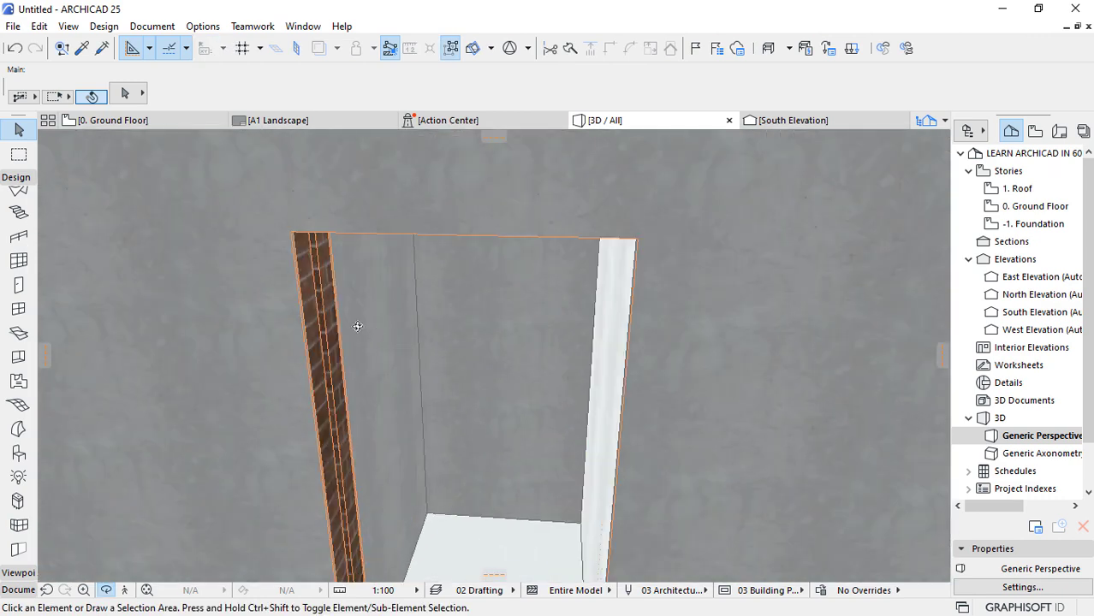
{"action": "left_click_drag", "start_coordinate": [357, 326], "coordinate": [282, 306]}
{"action": "left_click", "coordinate": [345, 276]}
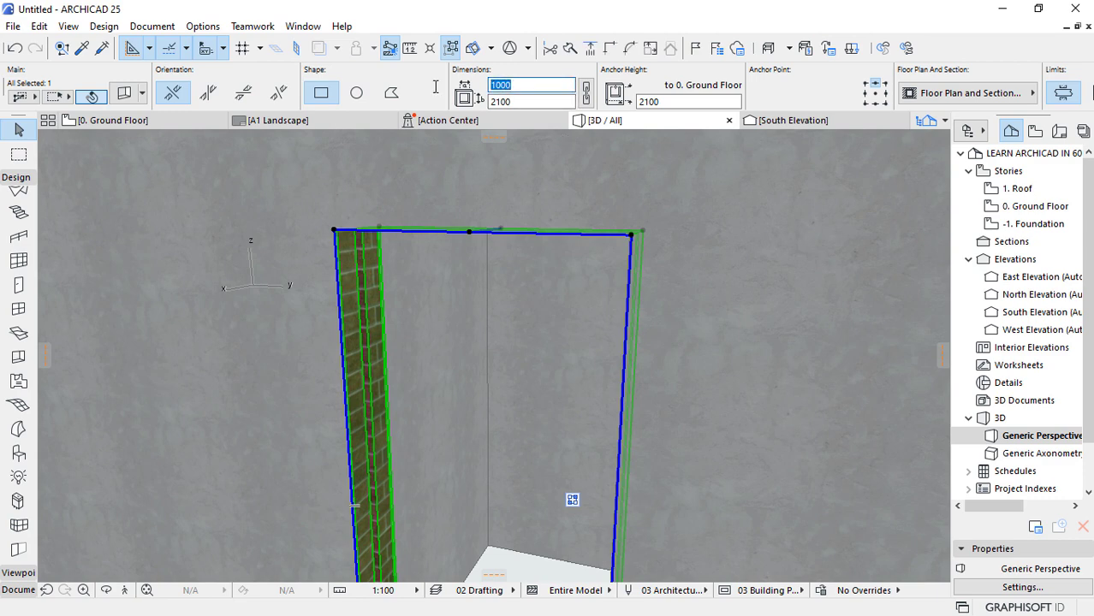
{"action": "key", "text": "Return"}
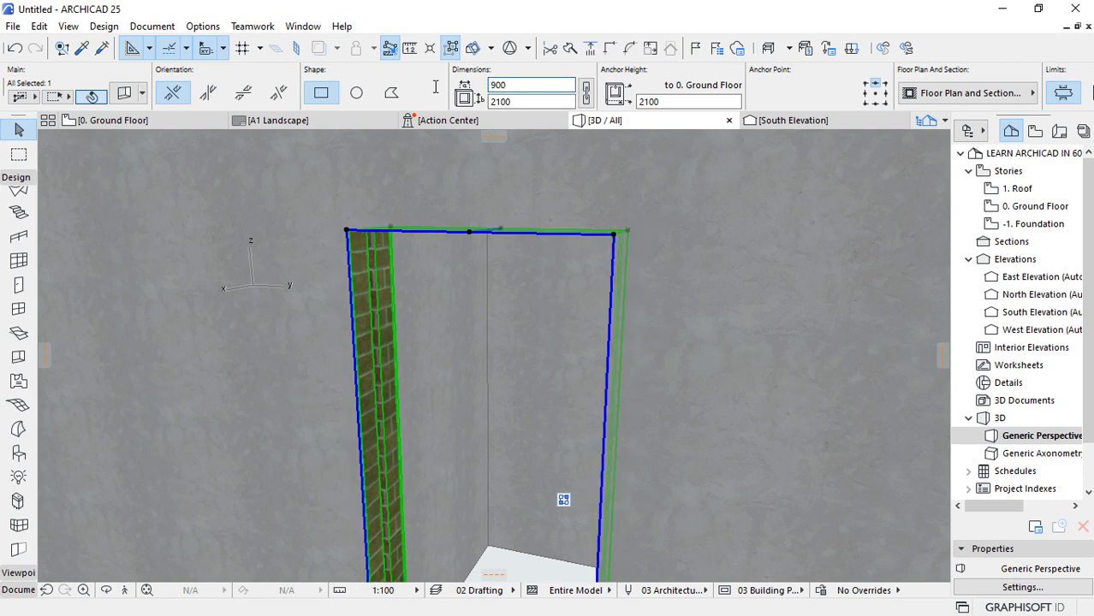
{"action": "middle_click_drag", "start_coordinate": [471, 251], "coordinate": [627, 344], "text": "shift"}
{"action": "middle_click_drag", "start_coordinate": [495, 357], "coordinate": [440, 272], "text": "shift"}
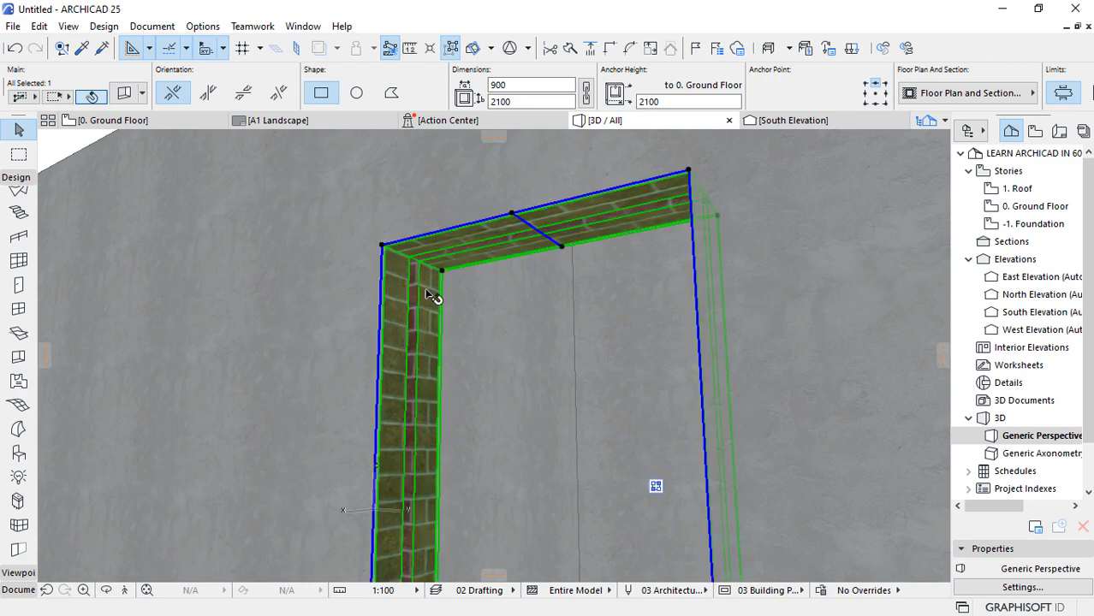
{"action": "key", "text": "Escape"}
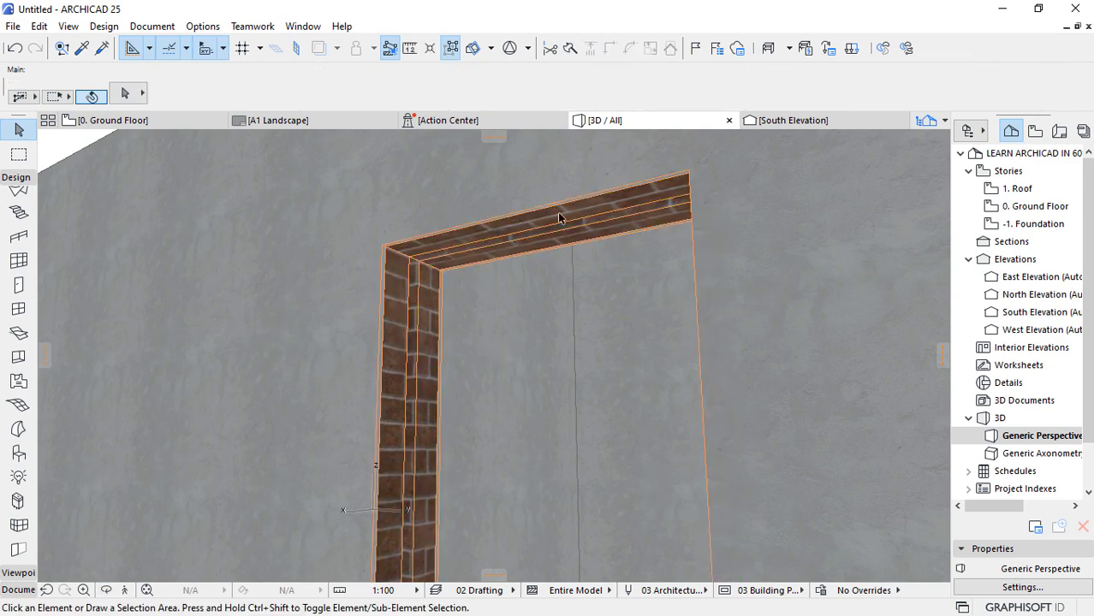
Override the edge surface of the internal 300 mm brick wall with Stucco - White Fine and clear the selection.
{"action": "scroll", "coordinate": [433, 283], "scroll_direction": "up", "scroll_amount": 3}
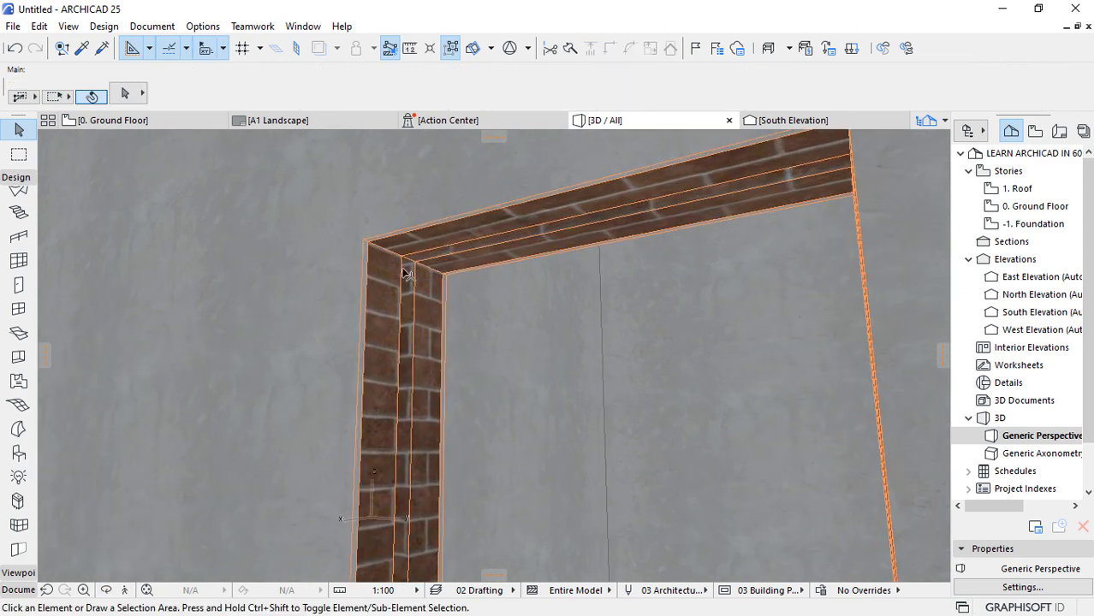
{"action": "left_click", "coordinate": [286, 220]}
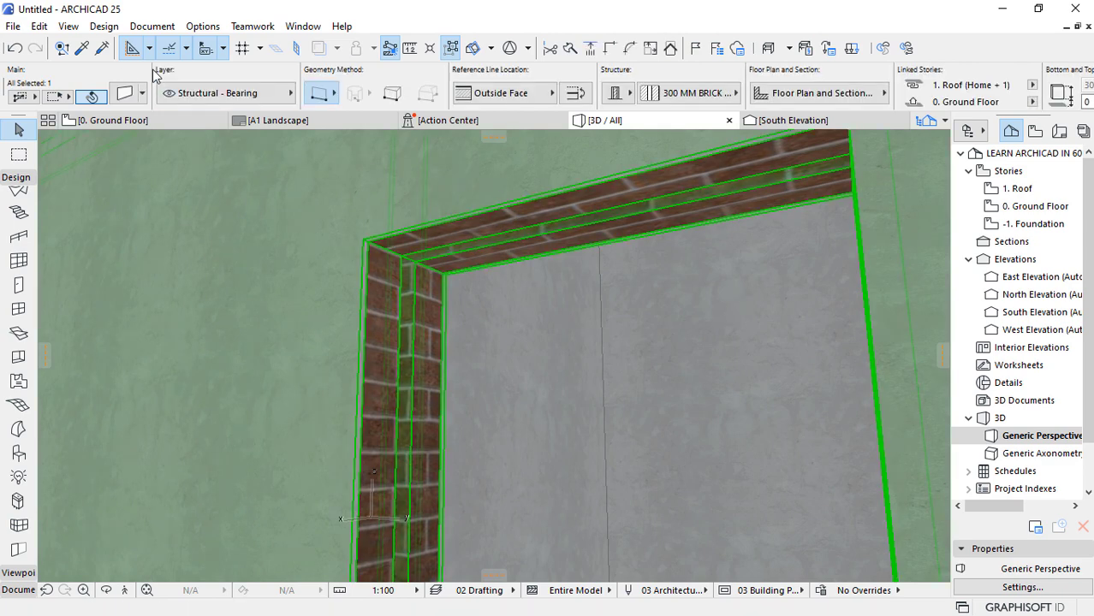
{"action": "left_click", "coordinate": [123, 95]}
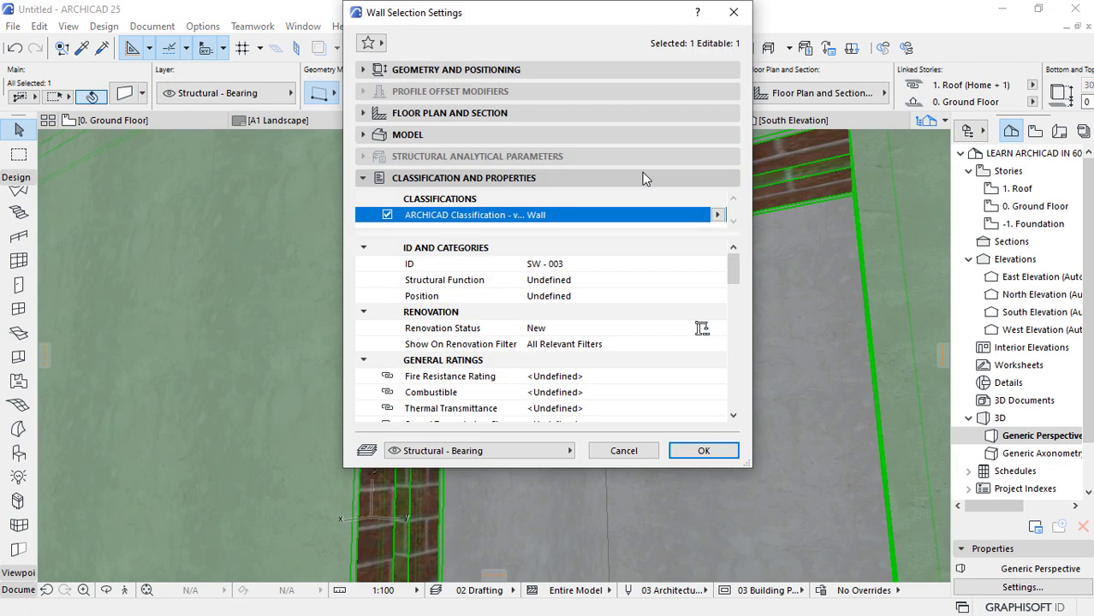
{"action": "left_click", "coordinate": [366, 135]}
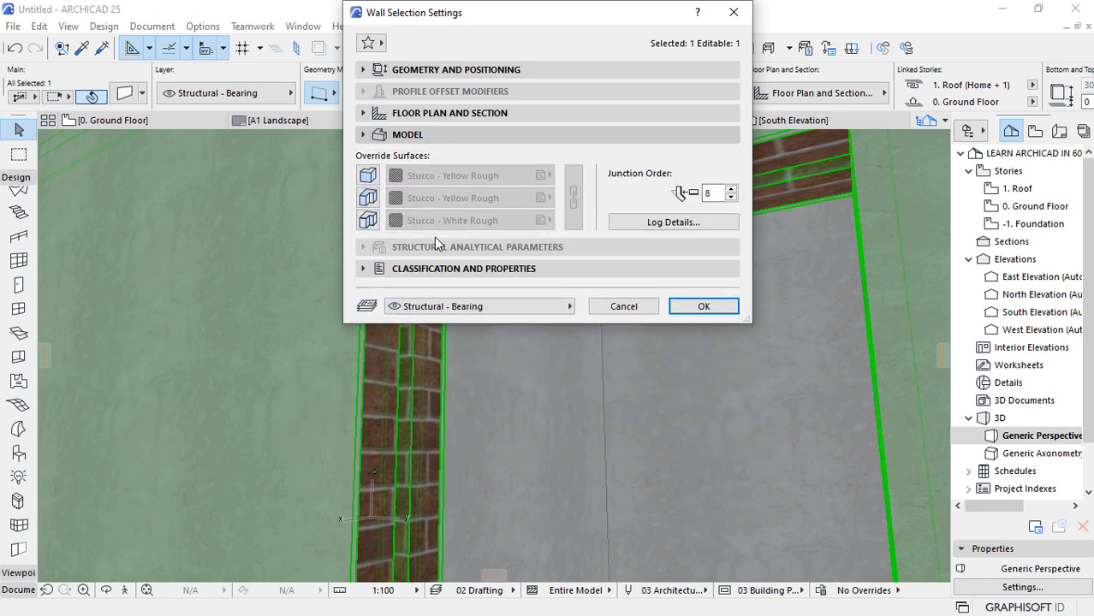
{"action": "left_click", "coordinate": [368, 198]}
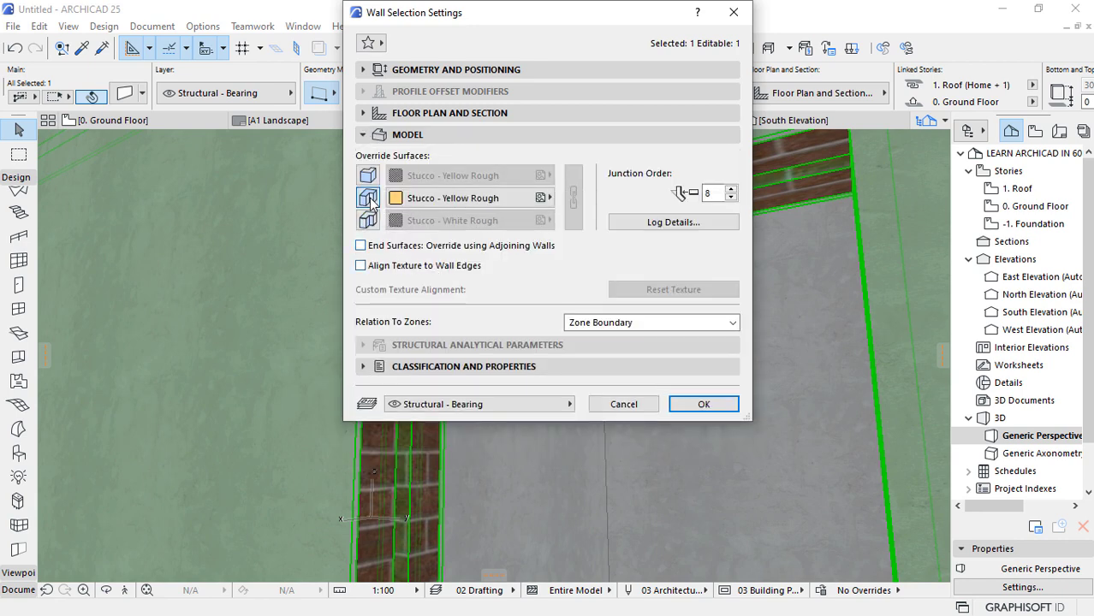
{"action": "left_click", "coordinate": [448, 200]}
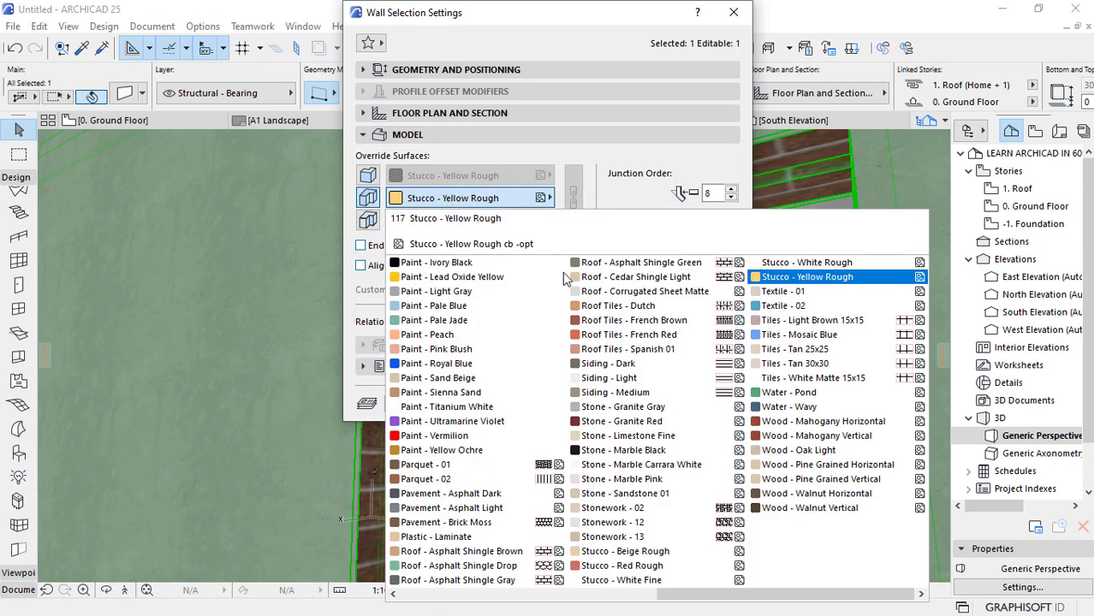
{"action": "left_click", "coordinate": [633, 581]}
{"action": "left_click", "coordinate": [700, 409]}
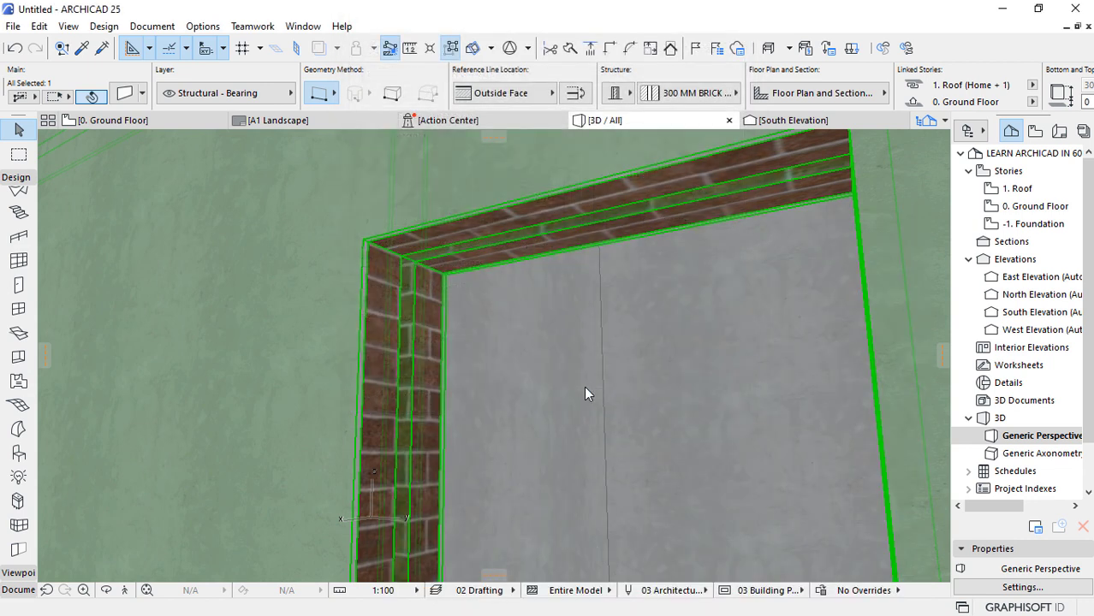
{"action": "key", "text": "Escape"}
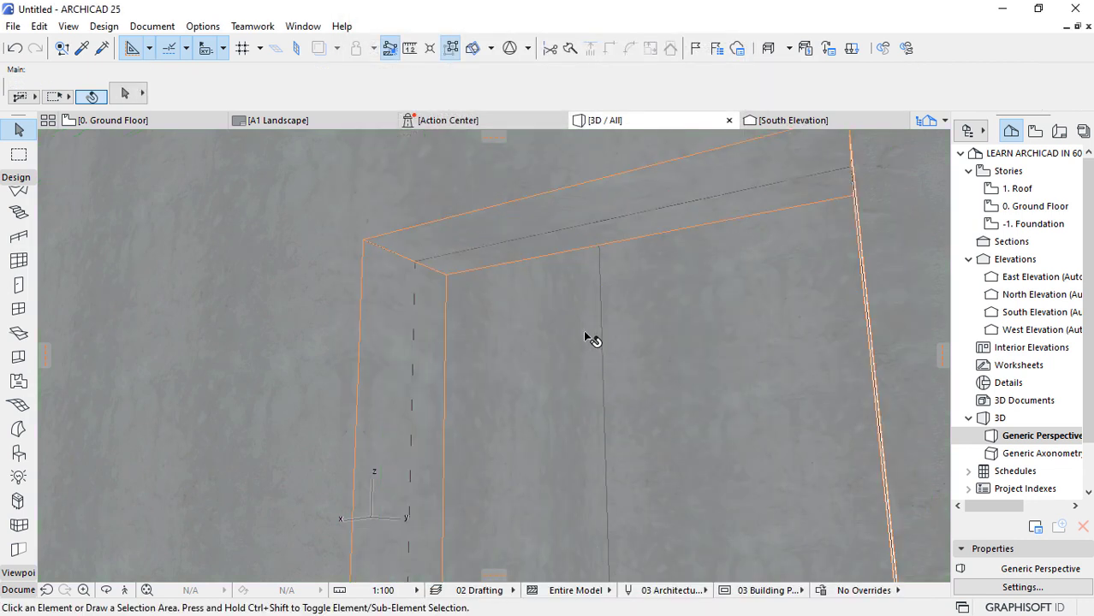
{"action": "middle_click_drag", "start_coordinate": [589, 337], "coordinate": [656, 401], "text": "shift"}
Open the Roof story plan and pick up the line settings of the small layout rectangle in the outline's lower-right corner.
{"action": "left_click", "coordinate": [137, 120]}
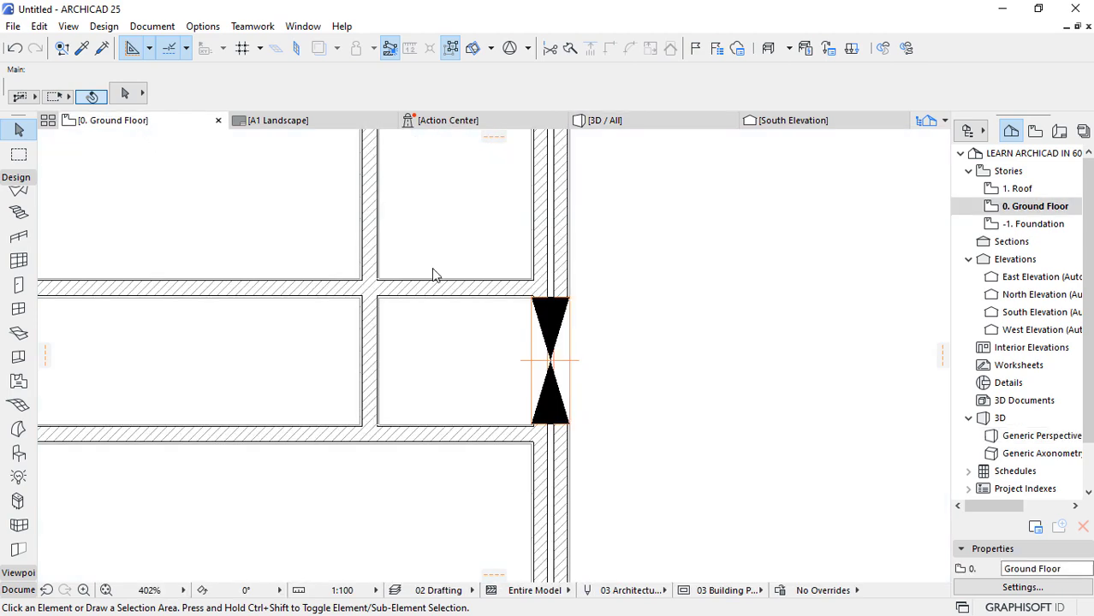
{"action": "scroll", "coordinate": [351, 244], "scroll_direction": "down", "scroll_amount": 6}
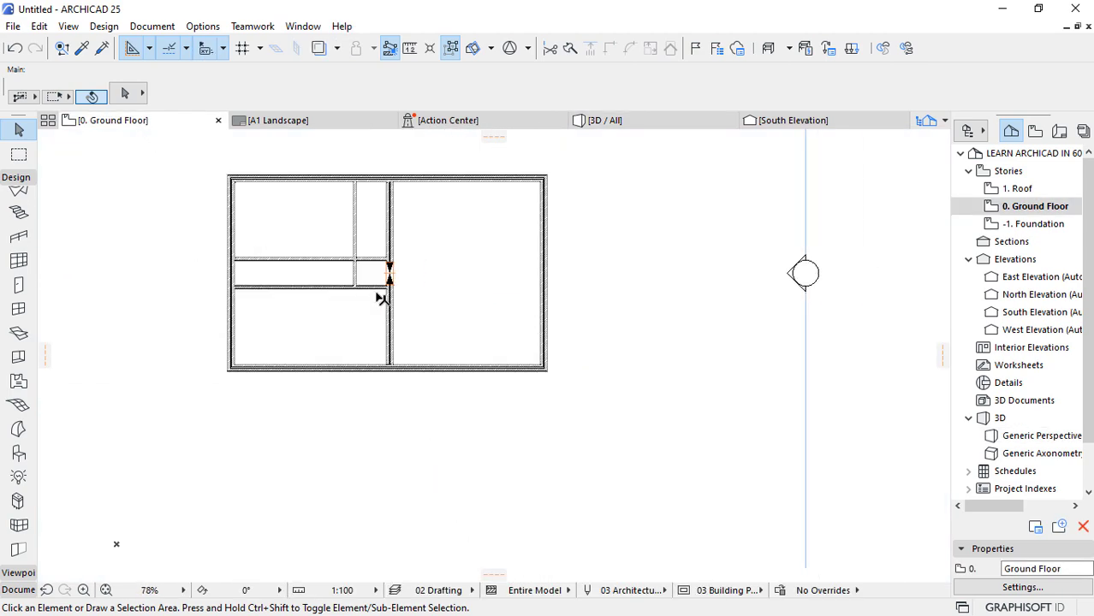
{"action": "scroll", "coordinate": [470, 346], "scroll_direction": "up", "scroll_amount": 4}
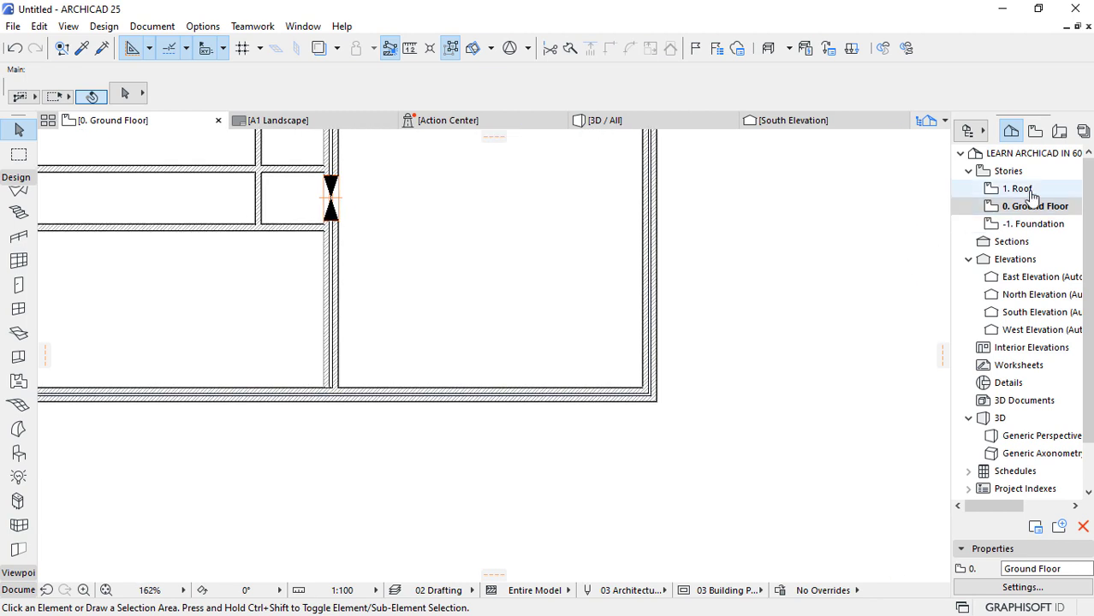
{"action": "left_click", "coordinate": [1030, 190]}
{"action": "scroll", "coordinate": [582, 364], "scroll_direction": "down", "scroll_amount": 4}
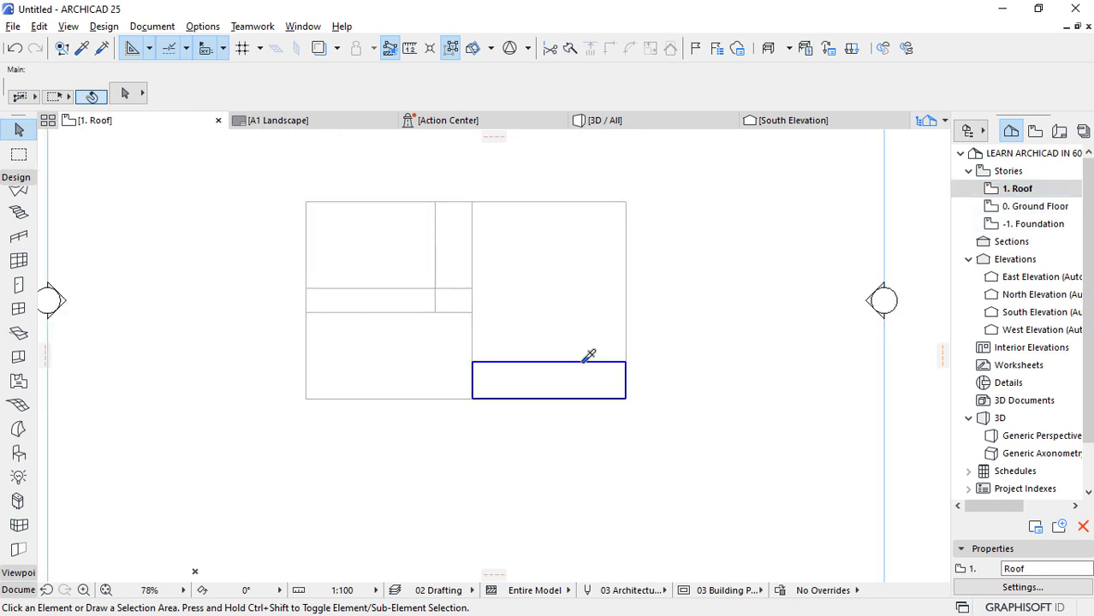
{"action": "left_click", "coordinate": [587, 360], "text": "alt"}
{"action": "key", "text": "ctrl+a"}
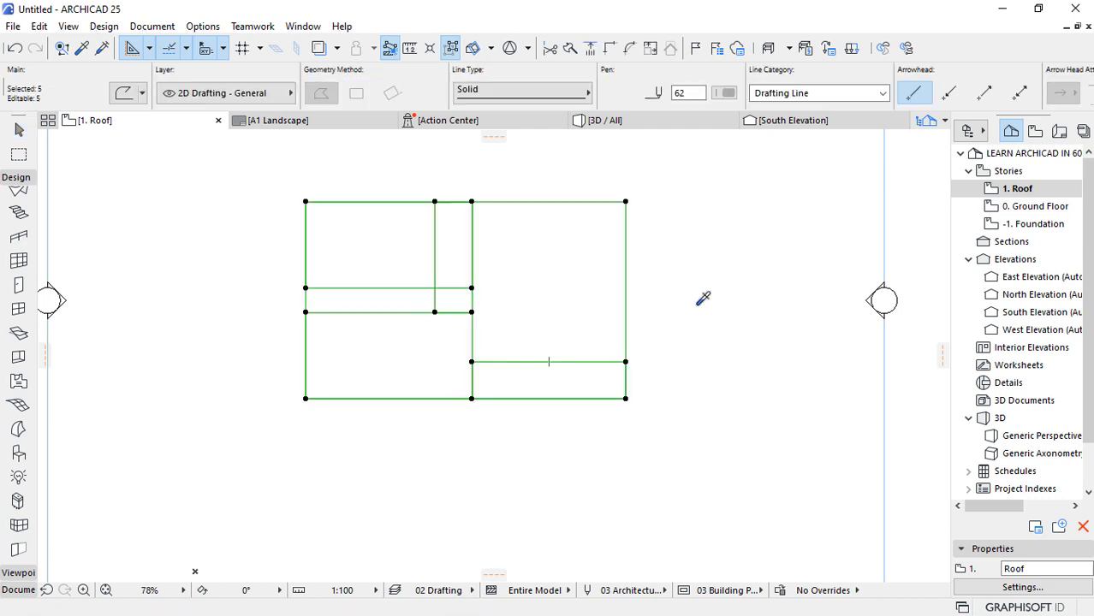
{"action": "key", "text": "Escape"}
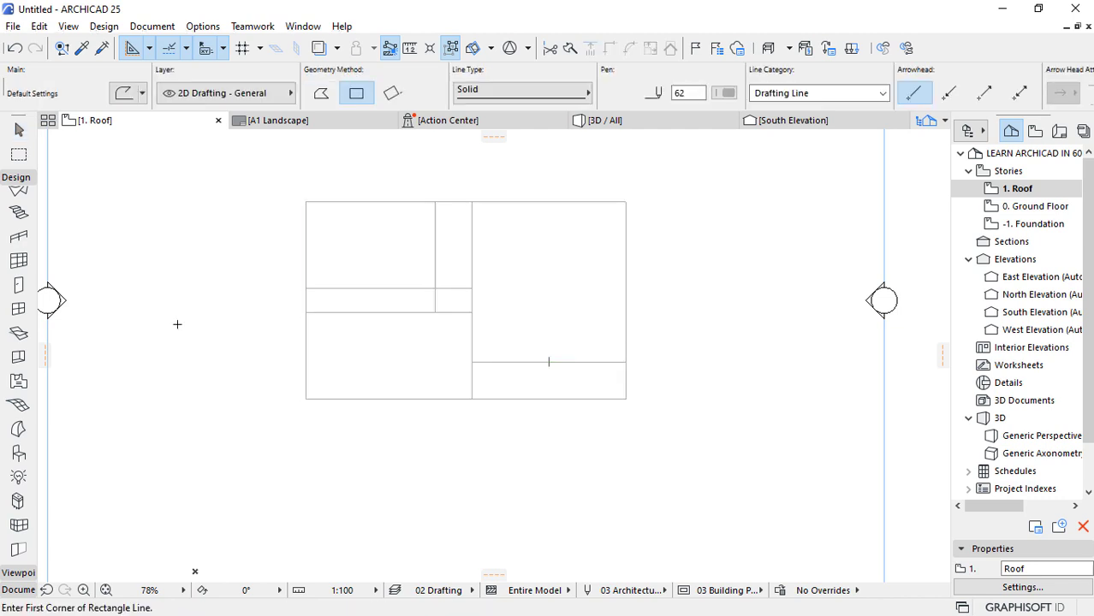
{"action": "left_click", "coordinate": [596, 397], "text": "alt"}
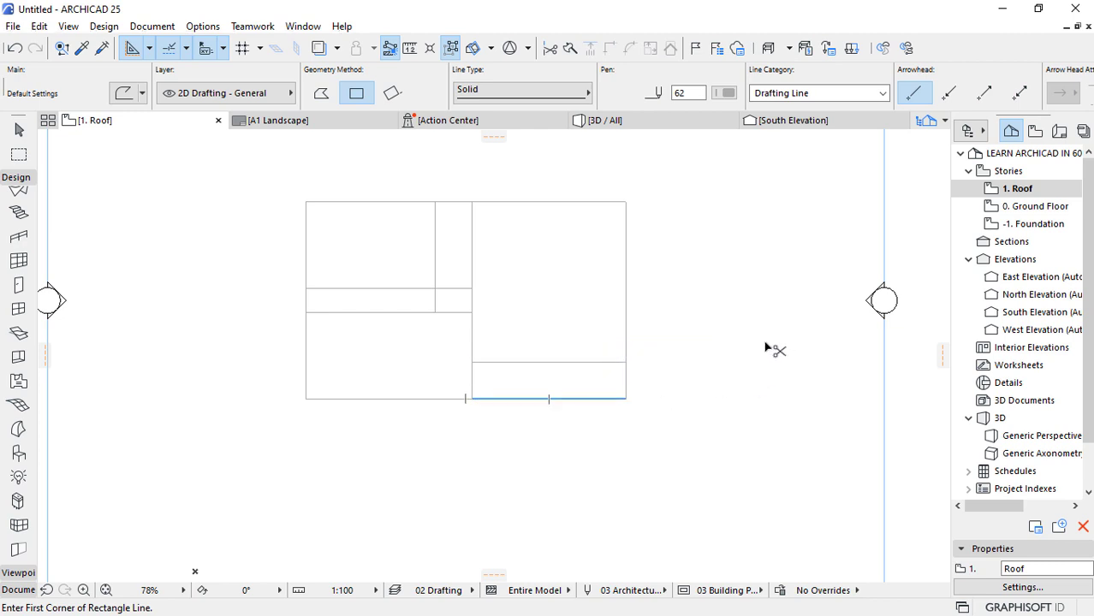
{"action": "key", "text": "ctrl+a"}
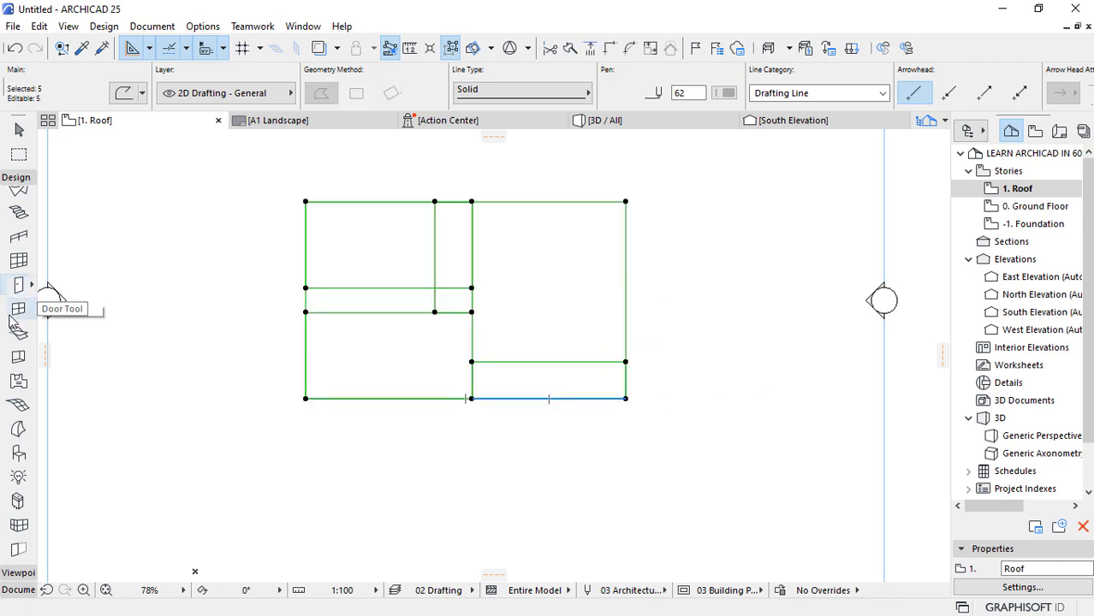
{"action": "left_click", "coordinate": [17, 177]}
{"action": "left_click", "coordinate": [19, 211]}
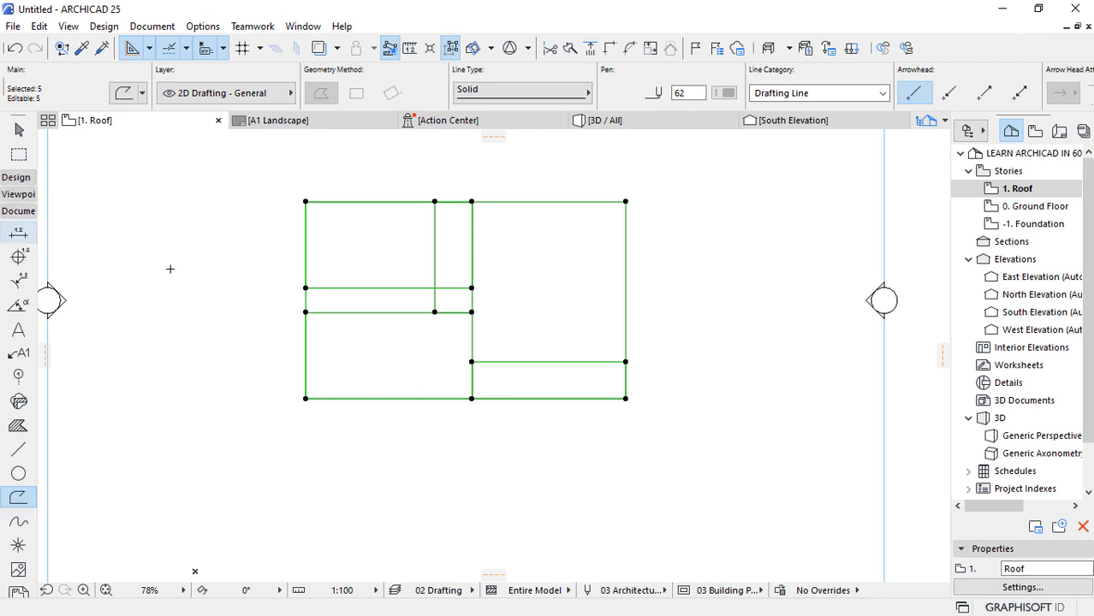
{"action": "key", "text": "Escape"}
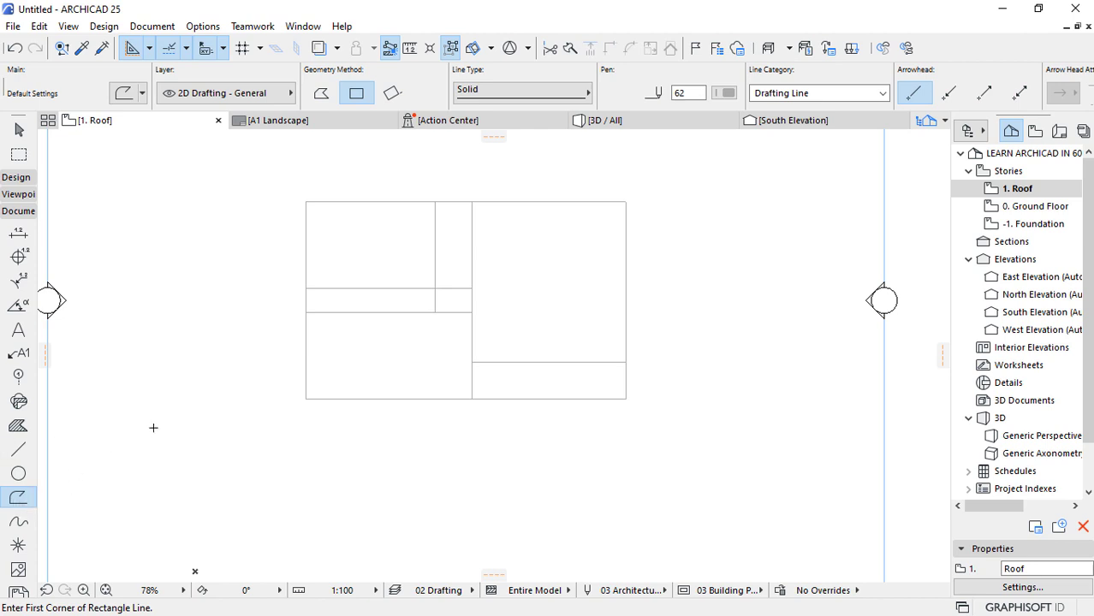
Move all the layout lines from the Roof story to the Ground Floor by cutting and pasting them at their original location.
{"action": "key", "text": "ctrl+a"}
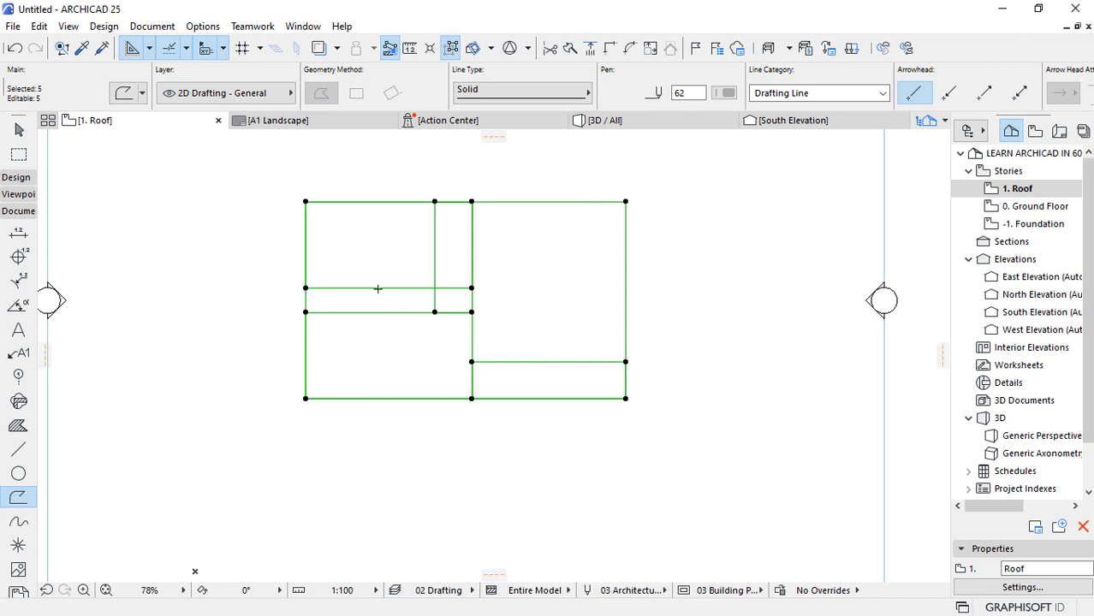
{"action": "key", "text": "Delete"}
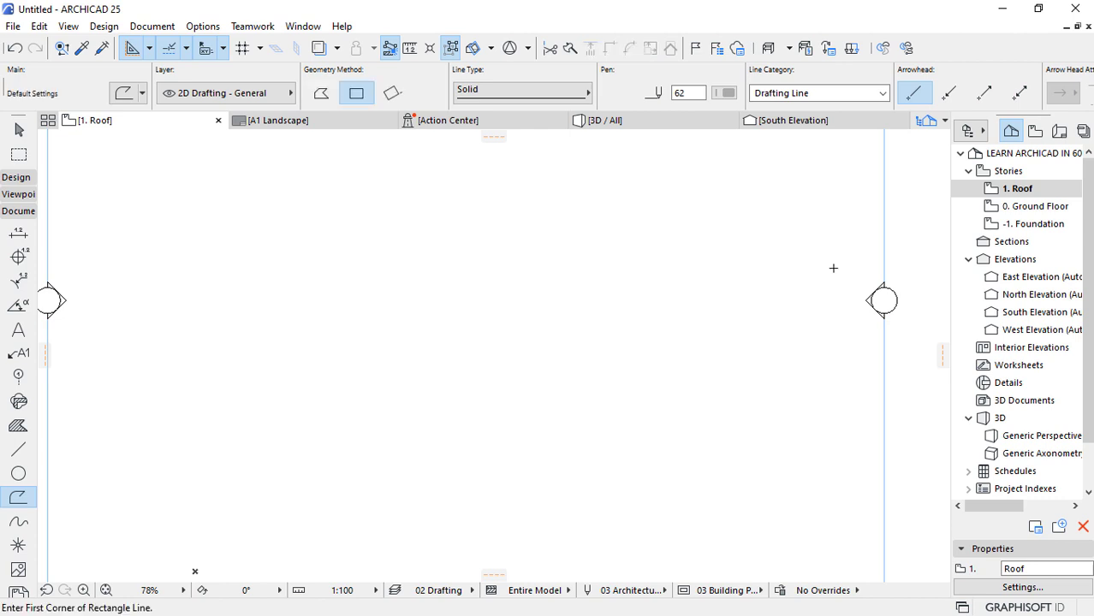
{"action": "double_click", "coordinate": [1027, 208]}
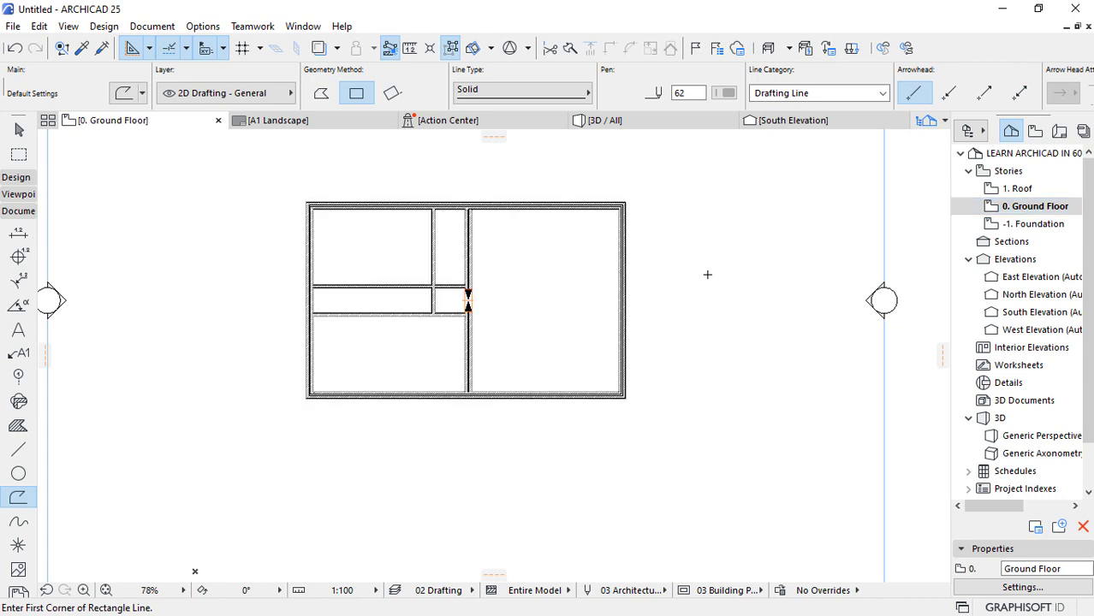
{"action": "key", "text": "ctrl+v"}
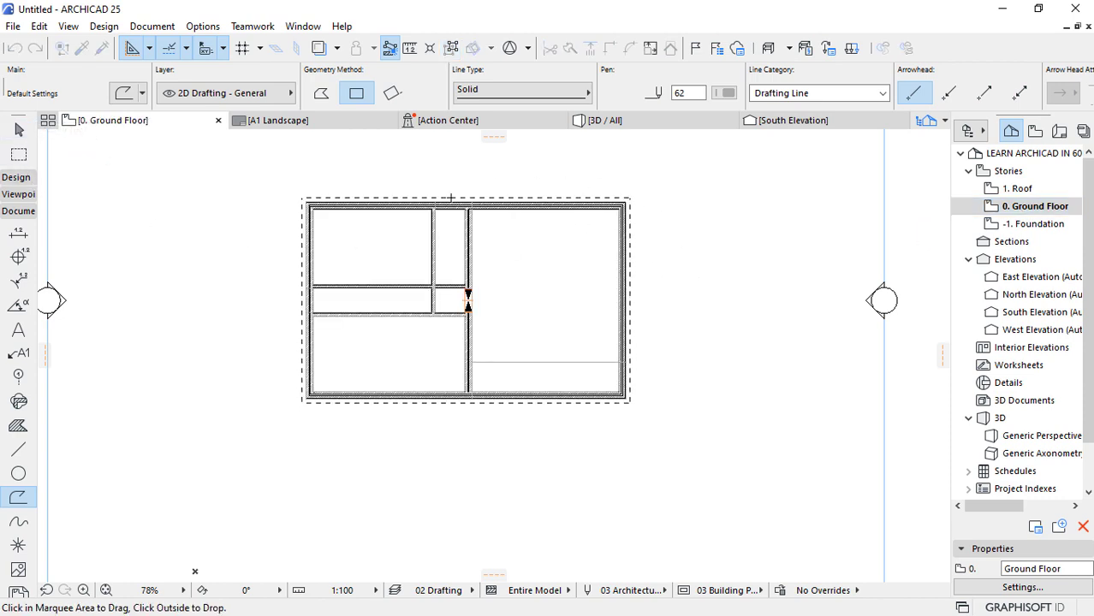
{"action": "scroll", "coordinate": [476, 193], "scroll_direction": "up", "scroll_amount": 2}
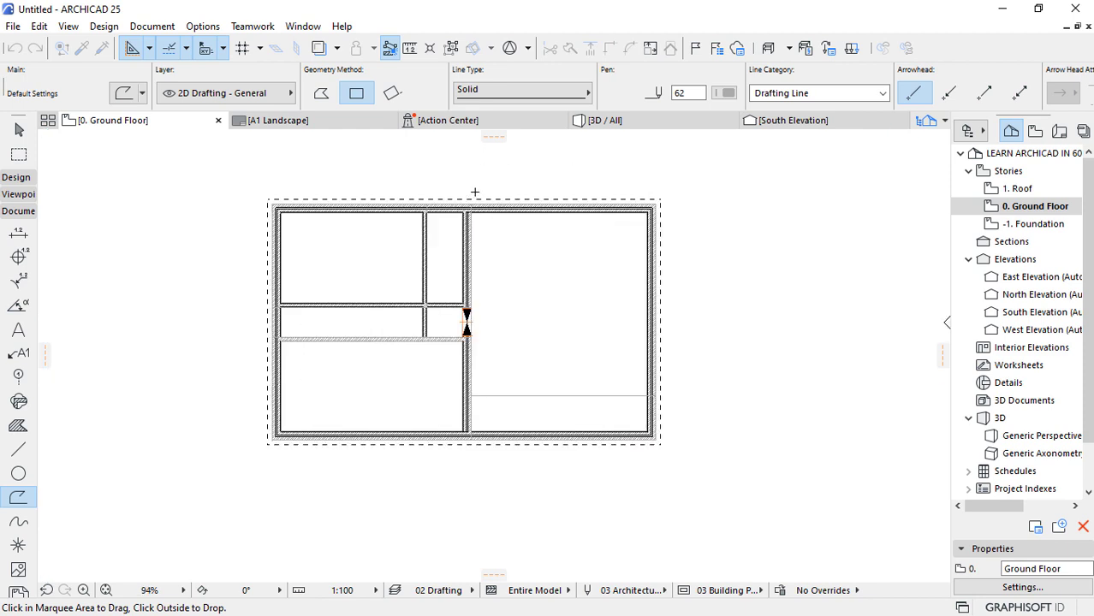
{"action": "left_click", "coordinate": [758, 206]}
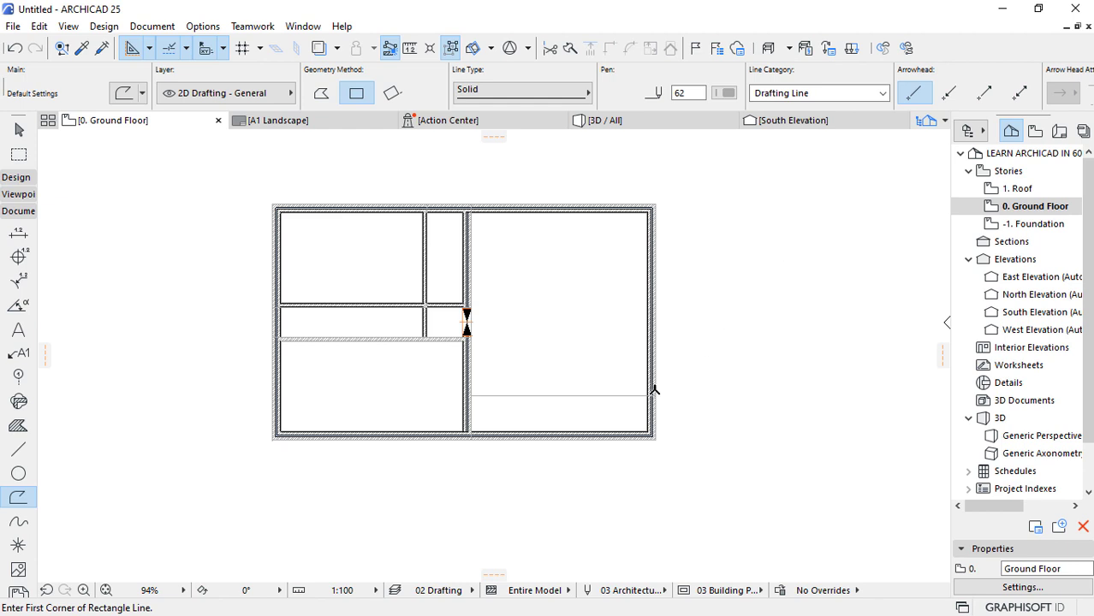
Trim away the lower exterior wall segment between the central 300 mm brick wall and the outline's lower-right corner.
{"action": "scroll", "coordinate": [606, 421], "scroll_direction": "up", "scroll_amount": 3}
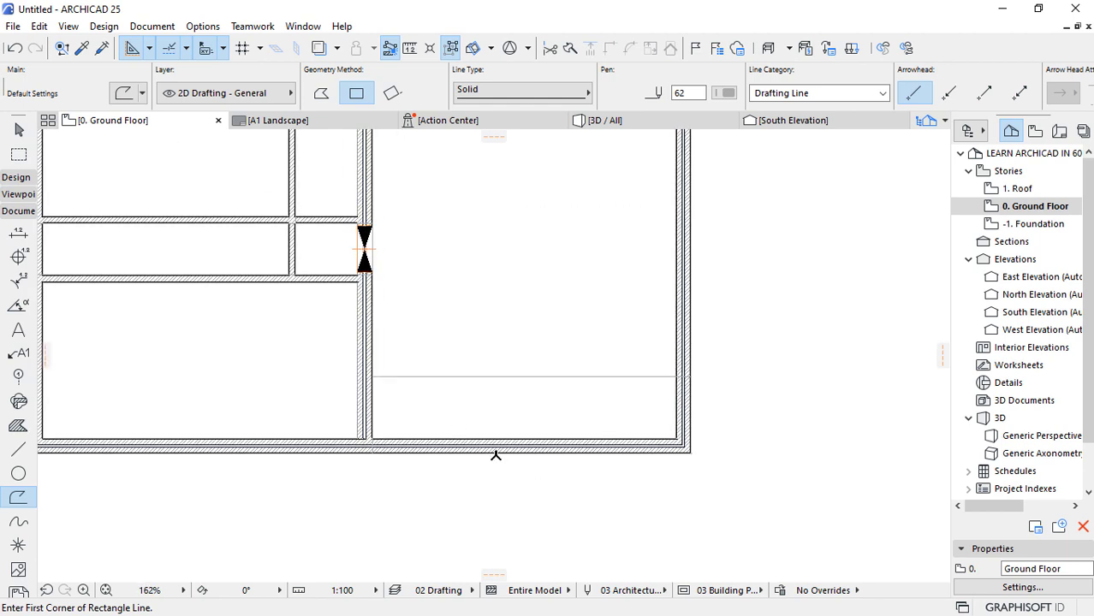
{"action": "left_click", "coordinate": [550, 442], "text": "ctrl"}
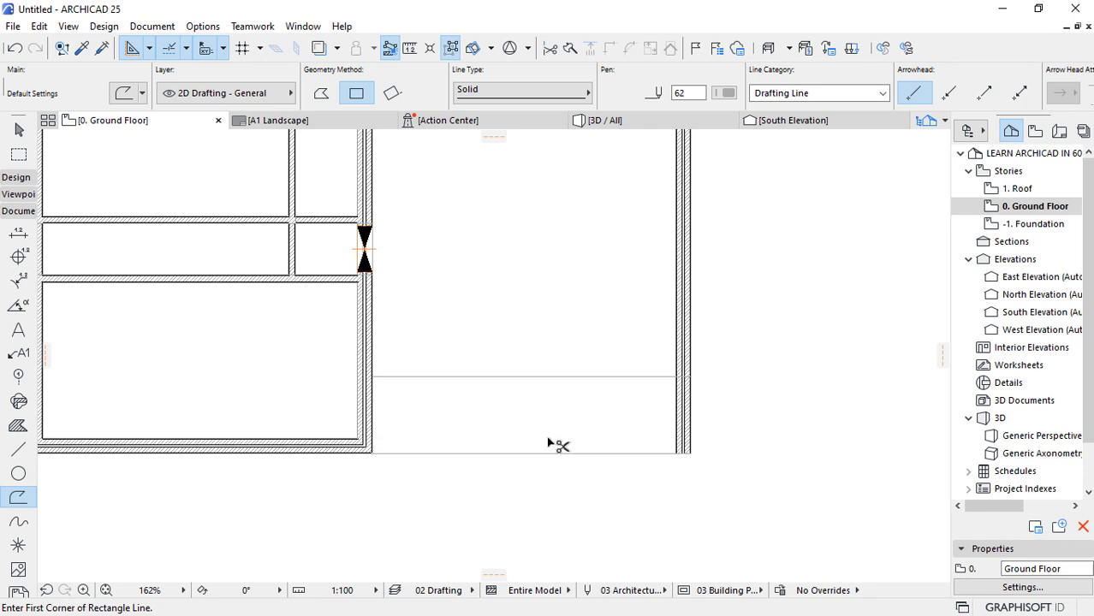
{"action": "scroll", "coordinate": [673, 381], "scroll_direction": "up", "scroll_amount": 2}
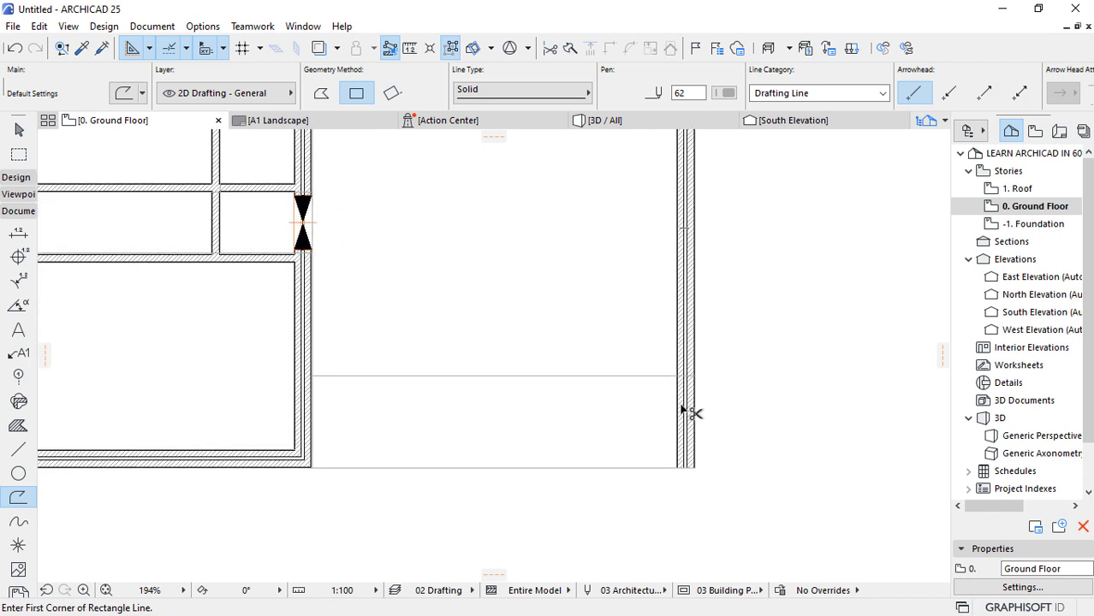
{"action": "key", "text": "Escape"}
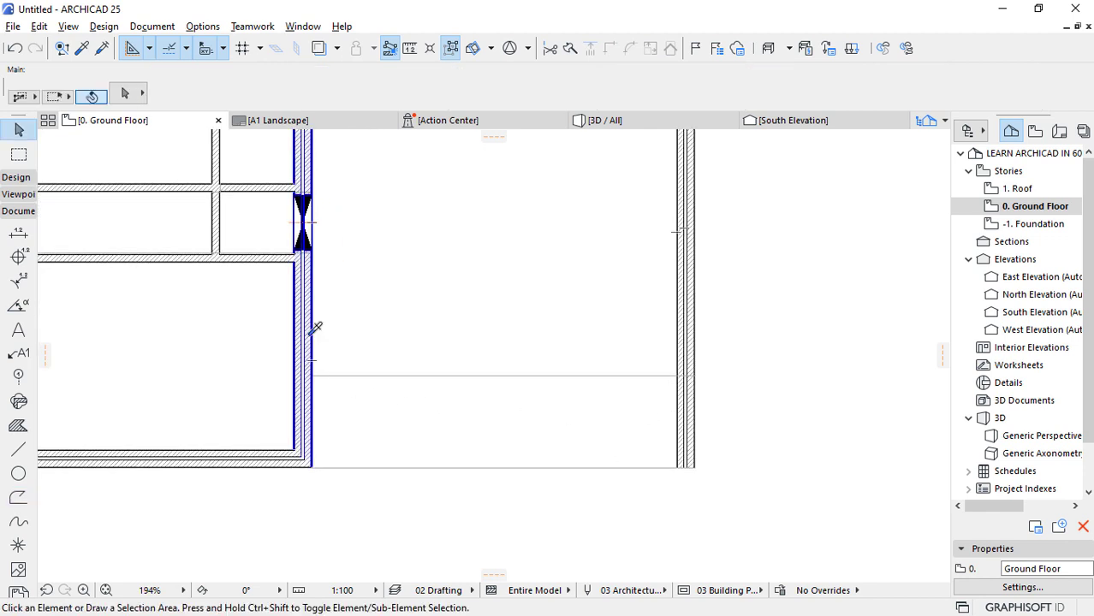
Draw a wall with the central 300 mm brick wall's settings along the small layout rectangle's upper line, its body on the room side.
{"action": "left_click", "coordinate": [310, 338], "text": "alt"}
{"action": "left_click", "coordinate": [311, 375]}
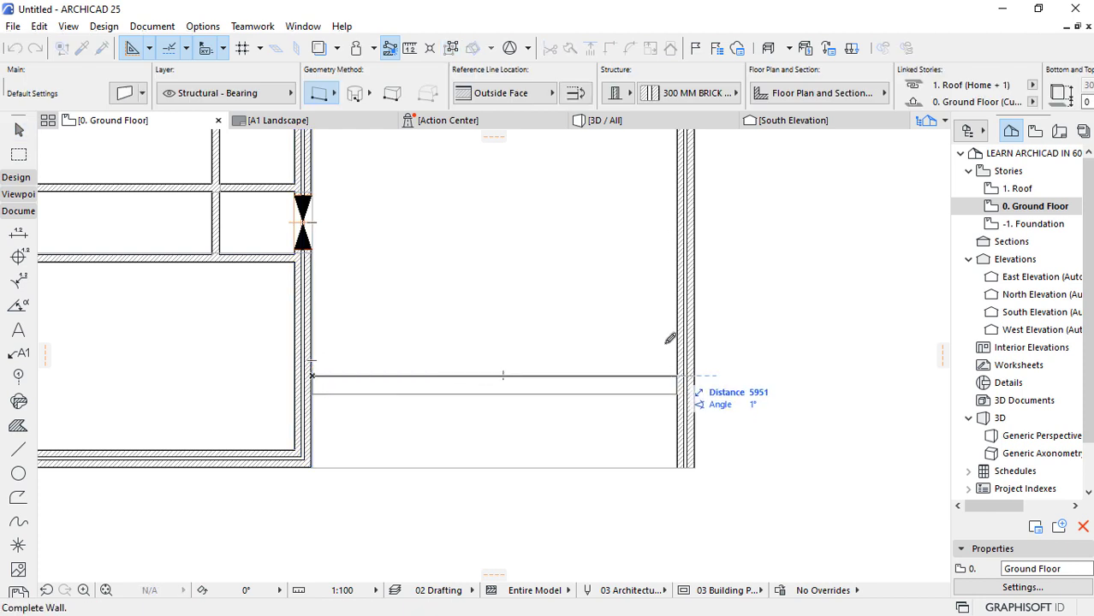
{"action": "left_click", "coordinate": [575, 96]}
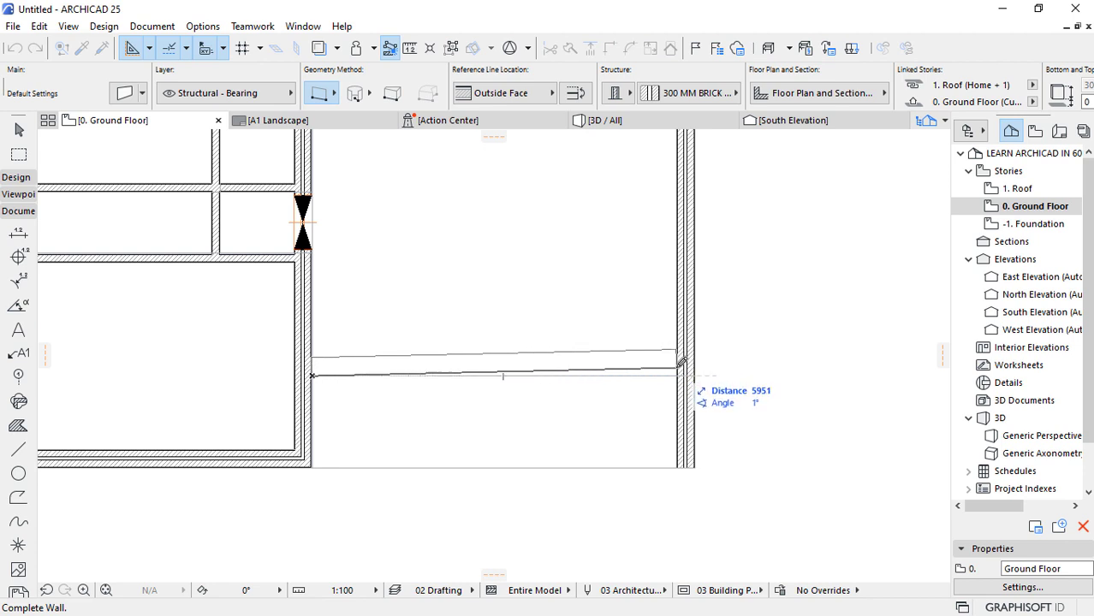
{"action": "left_click", "coordinate": [680, 370]}
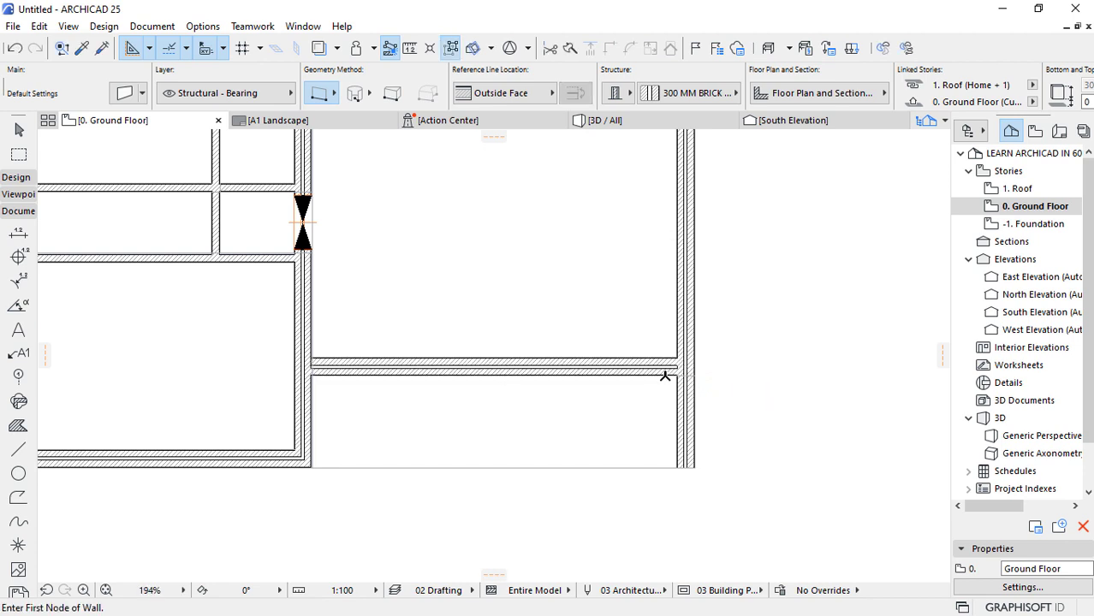
Intersect the new 300 mm brick wall with the right exterior wall to form a clean corner, and clear the selection.
{"action": "left_click", "coordinate": [628, 366], "text": "shift"}
{"action": "left_click", "coordinate": [683, 293], "text": "shift"}
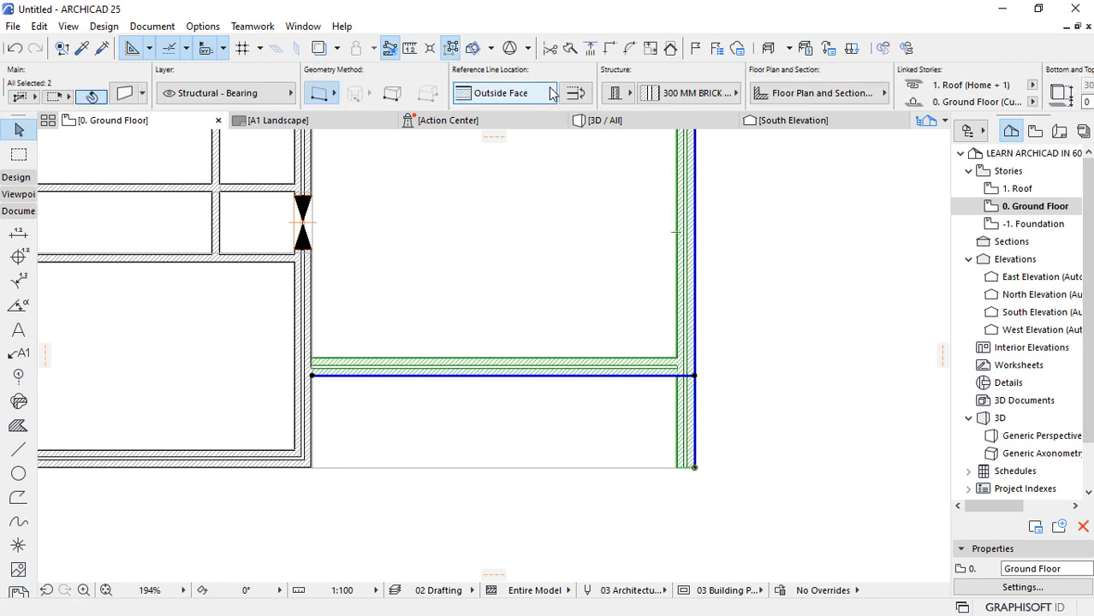
{"action": "left_click", "coordinate": [610, 48]}
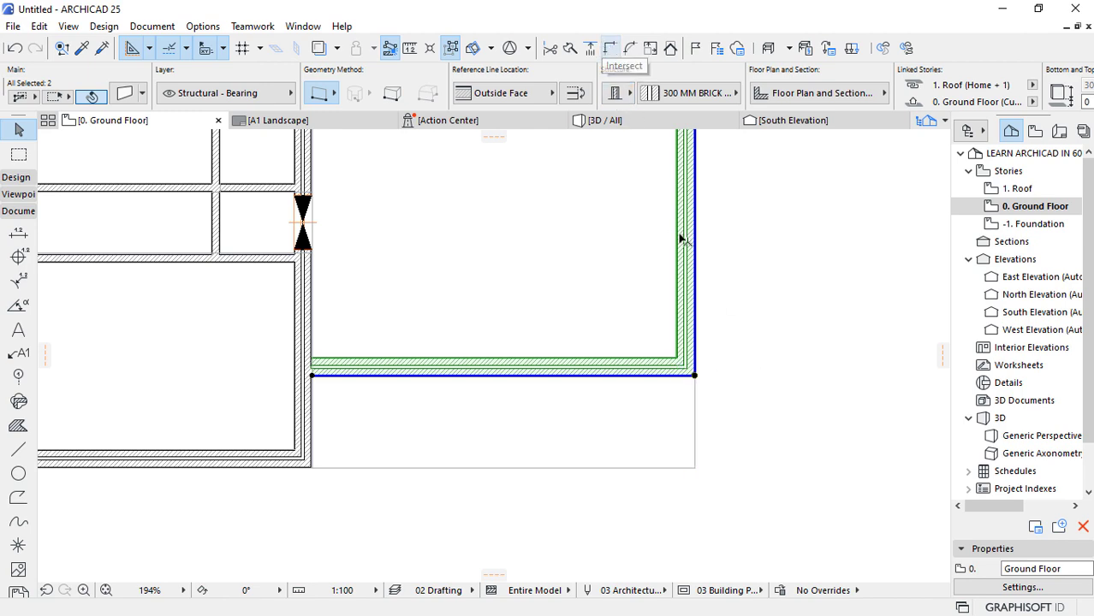
{"action": "left_click", "coordinate": [671, 456]}
{"action": "scroll", "coordinate": [671, 457], "scroll_direction": "down", "scroll_amount": 5}
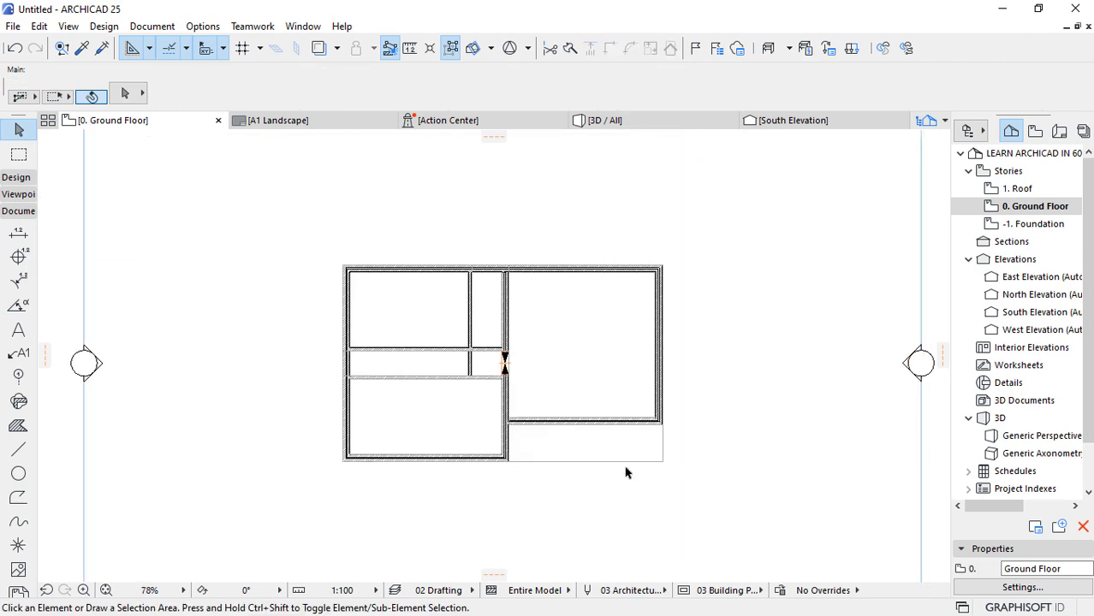
In the 3D view, transfer the new 300 mm brick wall's settings to the exterior walls that still have brick-finished edges.
{"action": "scroll", "coordinate": [589, 452], "scroll_direction": "up", "scroll_amount": 1}
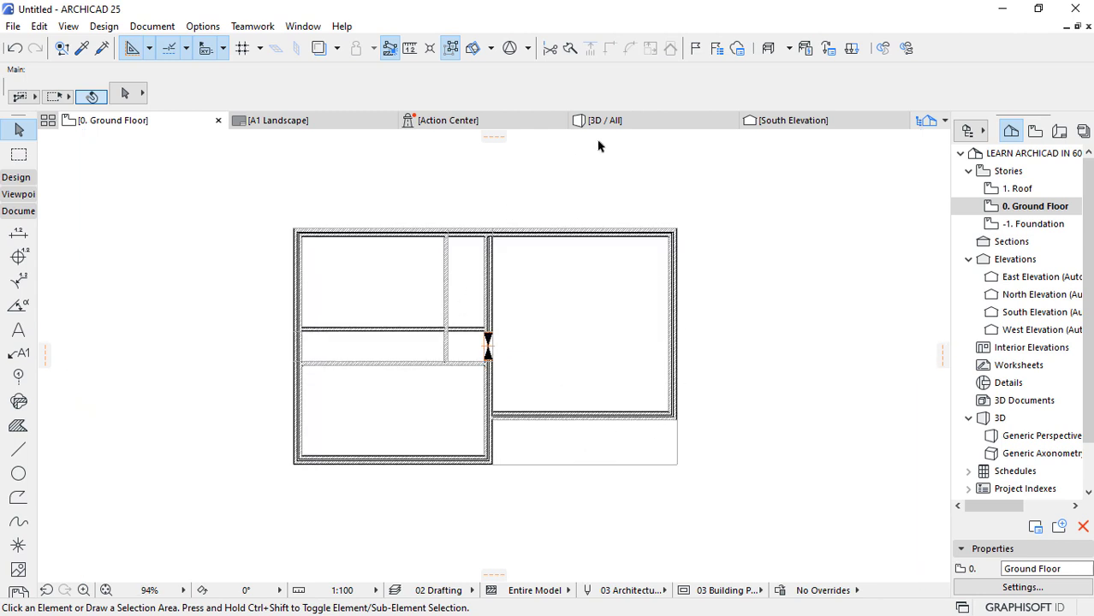
{"action": "key", "text": "F3"}
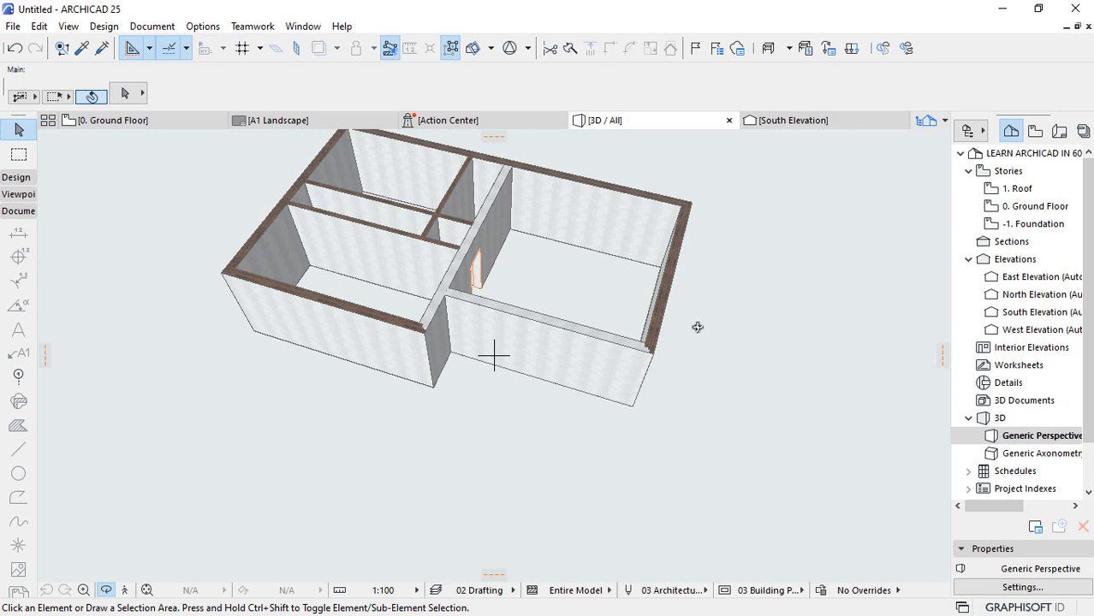
{"action": "middle_click_drag", "start_coordinate": [693, 315], "coordinate": [456, 279], "text": "shift"}
{"action": "scroll", "coordinate": [455, 279], "scroll_direction": "up", "scroll_amount": 5}
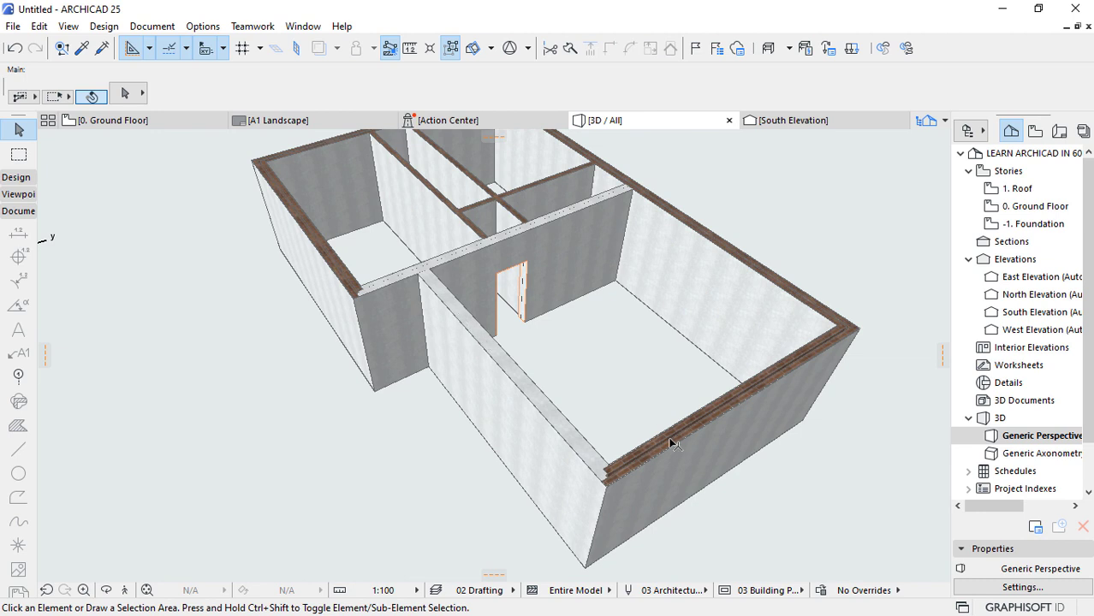
{"action": "left_click", "coordinate": [740, 392]}
{"action": "key", "text": "Escape"}
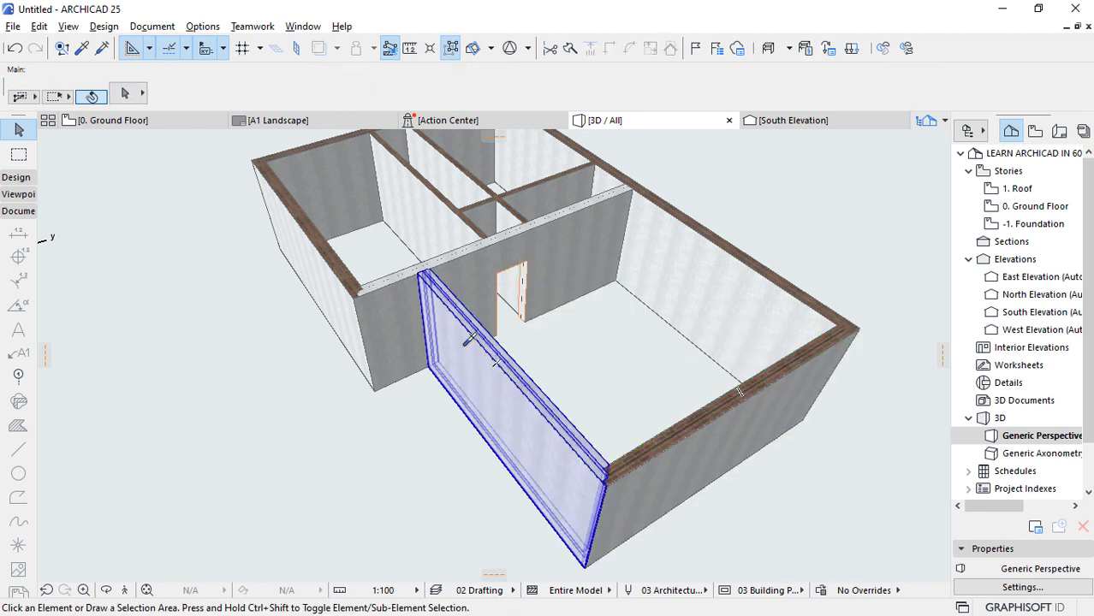
{"action": "left_click", "coordinate": [469, 338], "text": "alt"}
{"action": "left_click", "coordinate": [738, 432], "text": "ctrl+alt"}
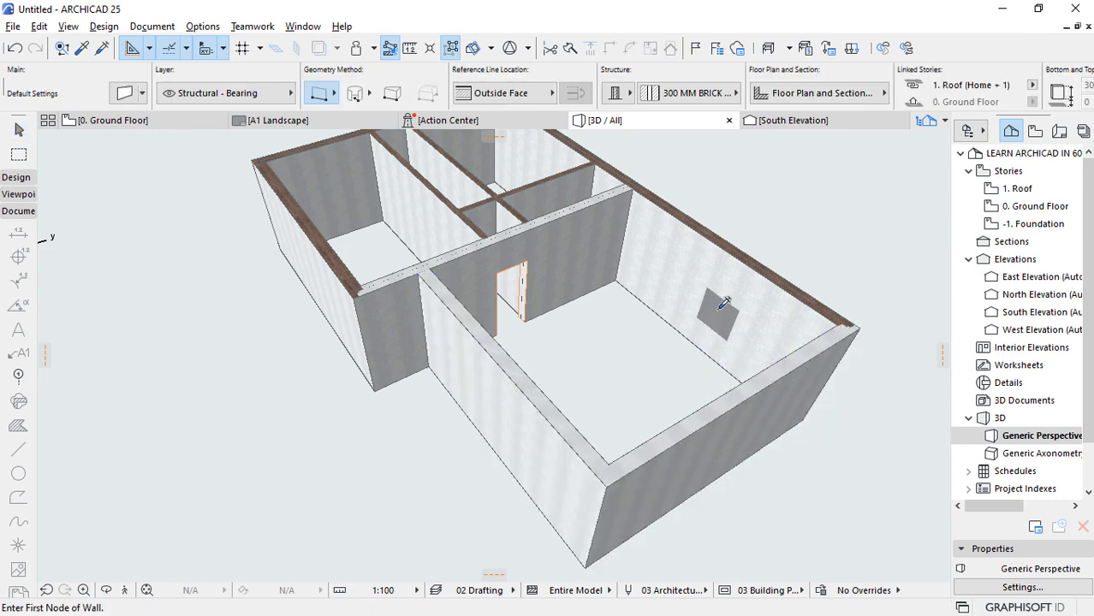
{"action": "left_click", "coordinate": [723, 304], "text": "ctrl+alt"}
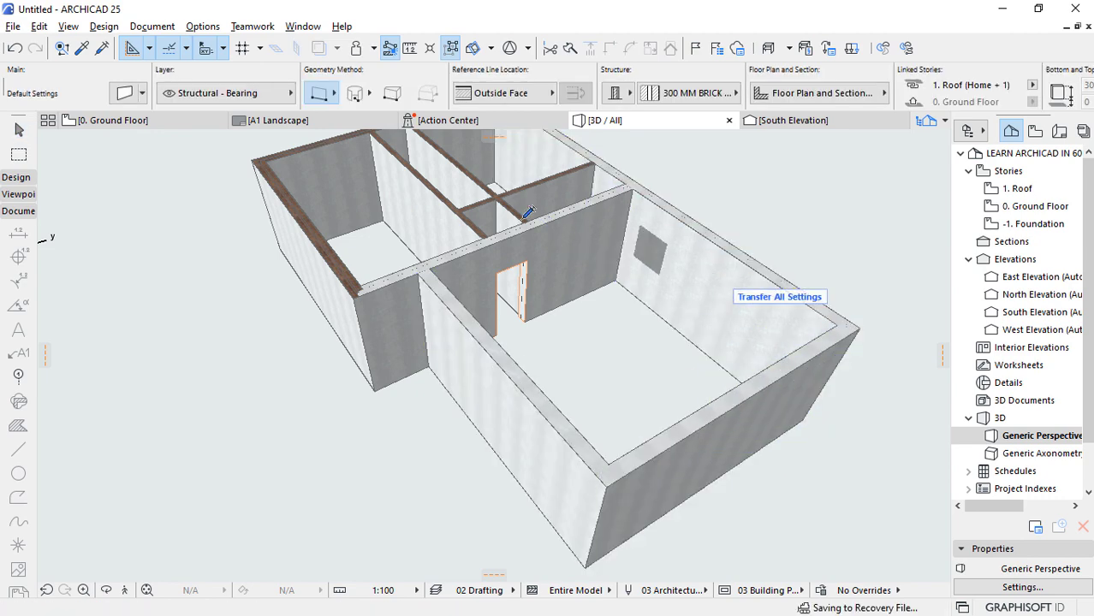
{"action": "left_click", "coordinate": [325, 242], "text": "ctrl+alt"}
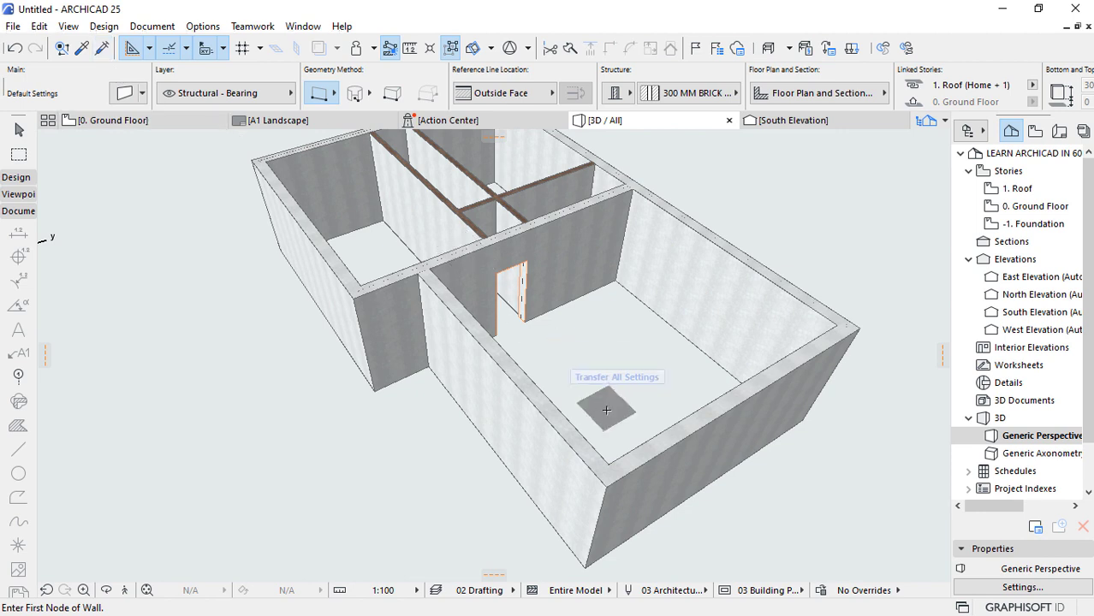
{"action": "middle_click_drag", "start_coordinate": [606, 411], "coordinate": [606, 409], "text": "shift"}
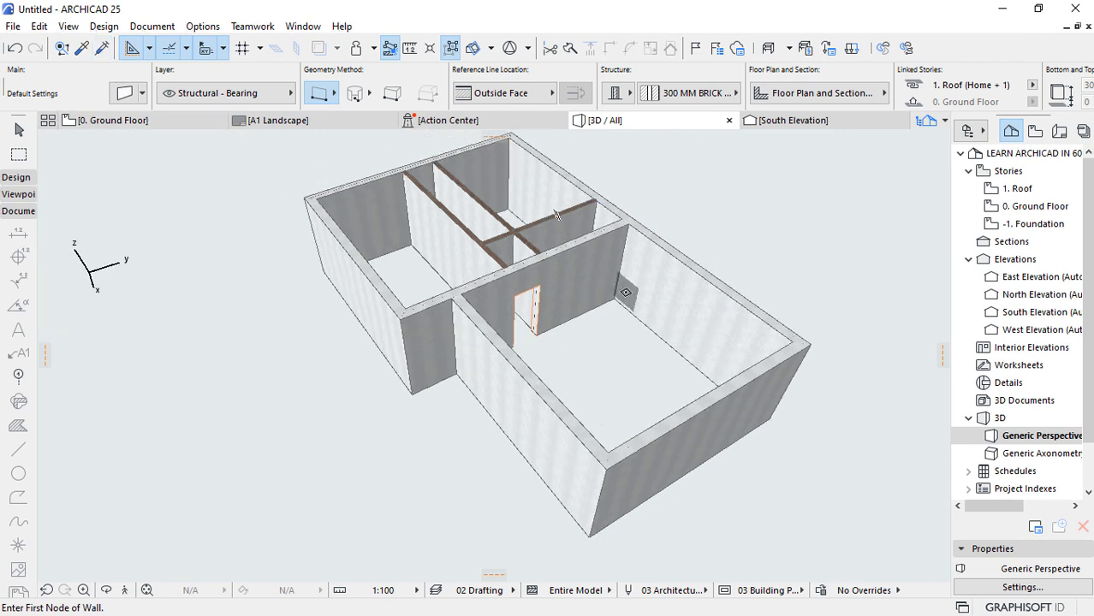
{"action": "scroll", "coordinate": [558, 214], "scroll_direction": "down", "scroll_amount": 2}
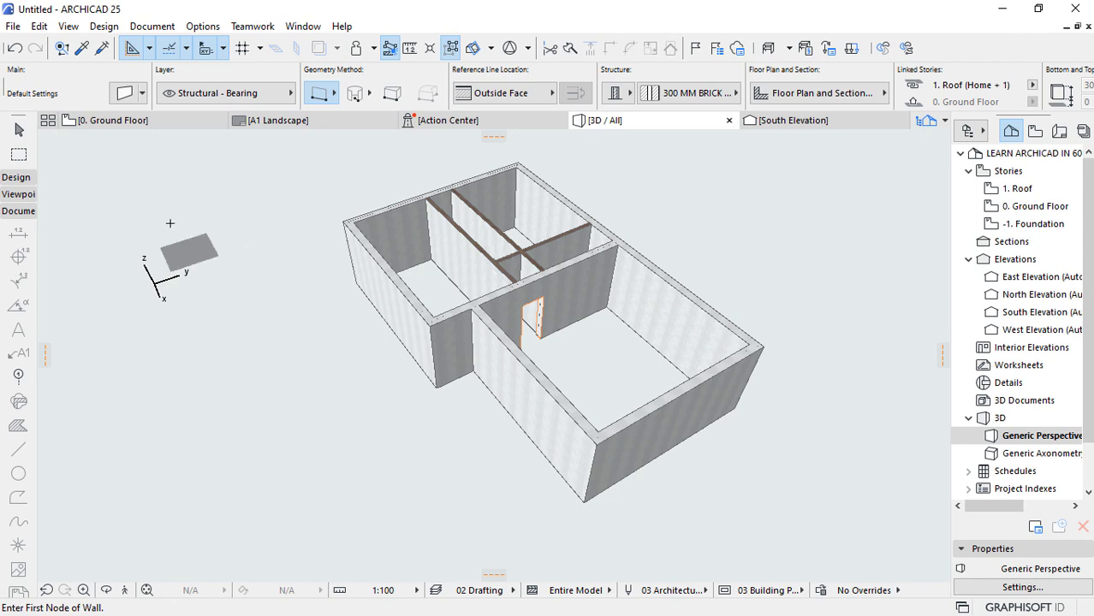
Return to the Ground Floor plan and close the A1 Landscape layout and the Action Center.
{"action": "left_click", "coordinate": [159, 121]}
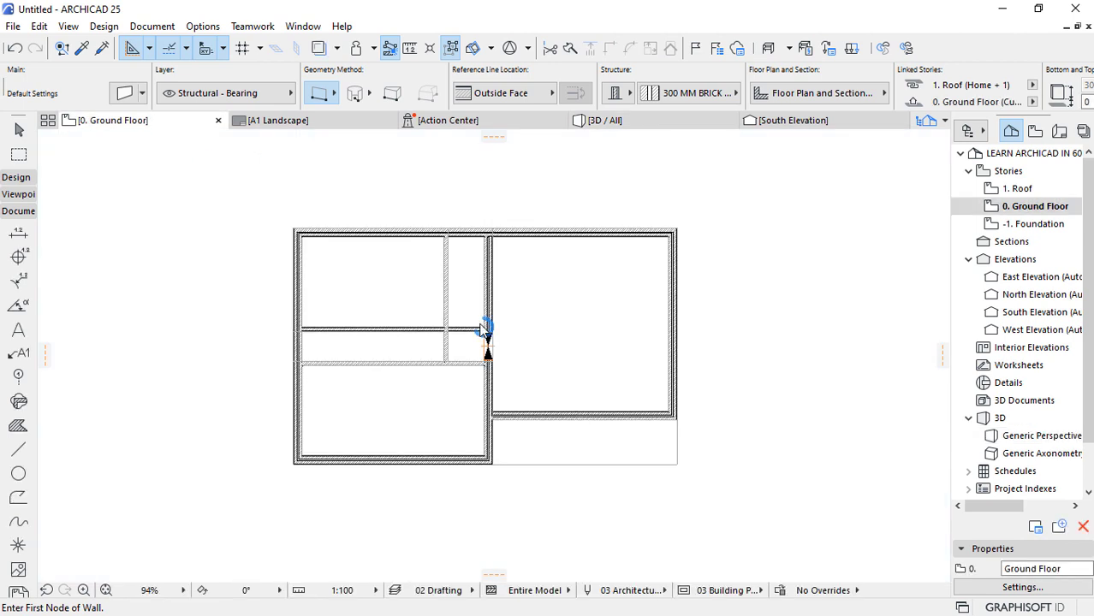
{"action": "scroll", "coordinate": [517, 249], "scroll_direction": "down", "scroll_amount": 3}
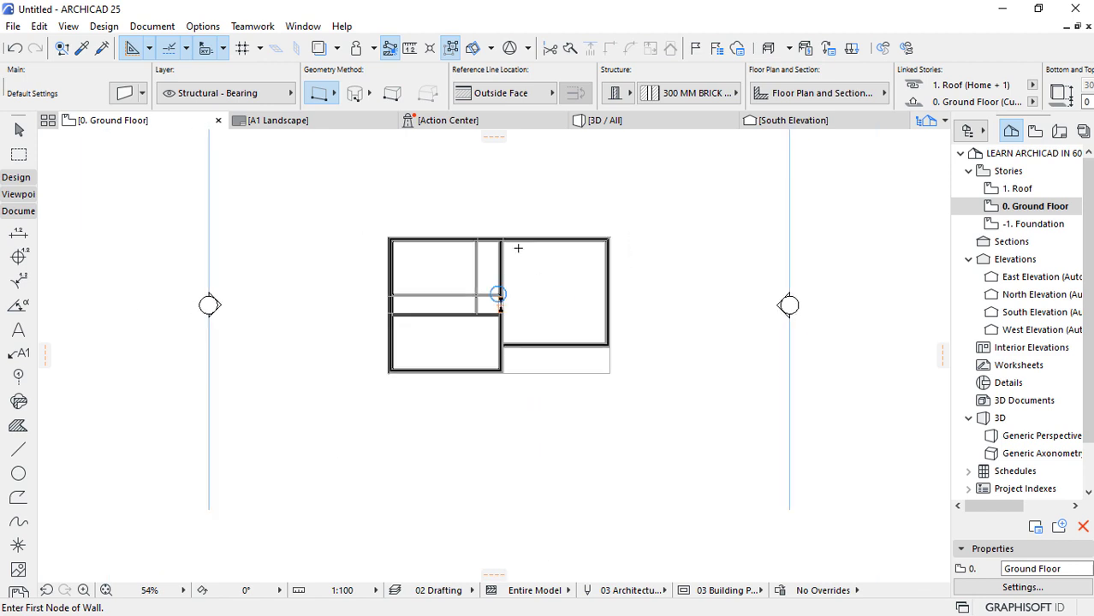
{"action": "scroll", "coordinate": [553, 253], "scroll_direction": "up", "scroll_amount": 3}
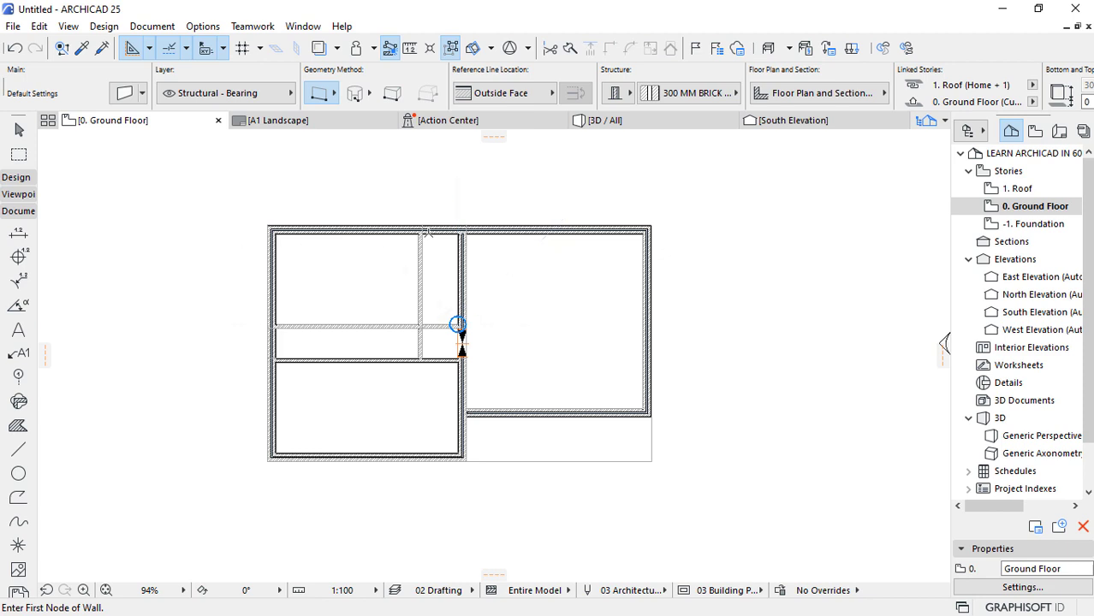
{"action": "left_click", "coordinate": [389, 121]}
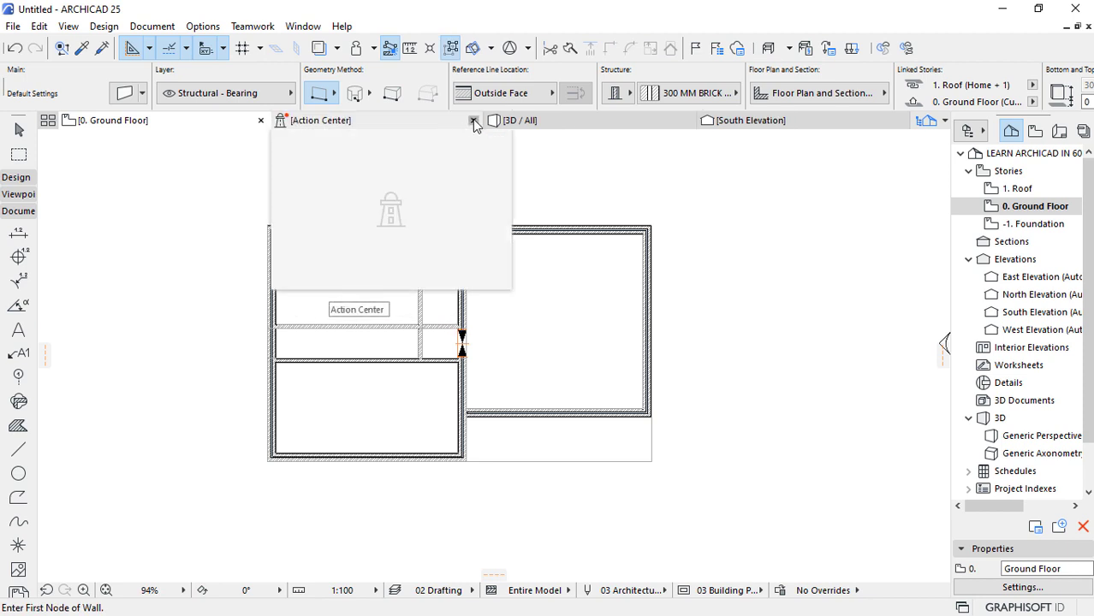
{"action": "left_click", "coordinate": [474, 123]}
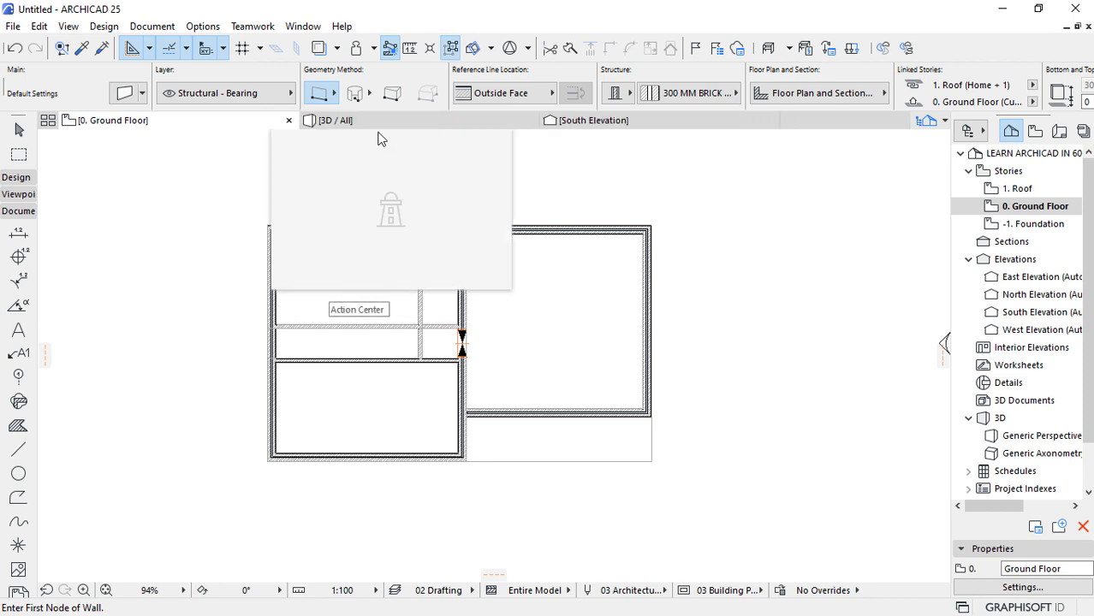
Draw a rectangular polyline around the full outline of the walls in the South Elevation.
{"action": "left_click", "coordinate": [597, 123]}
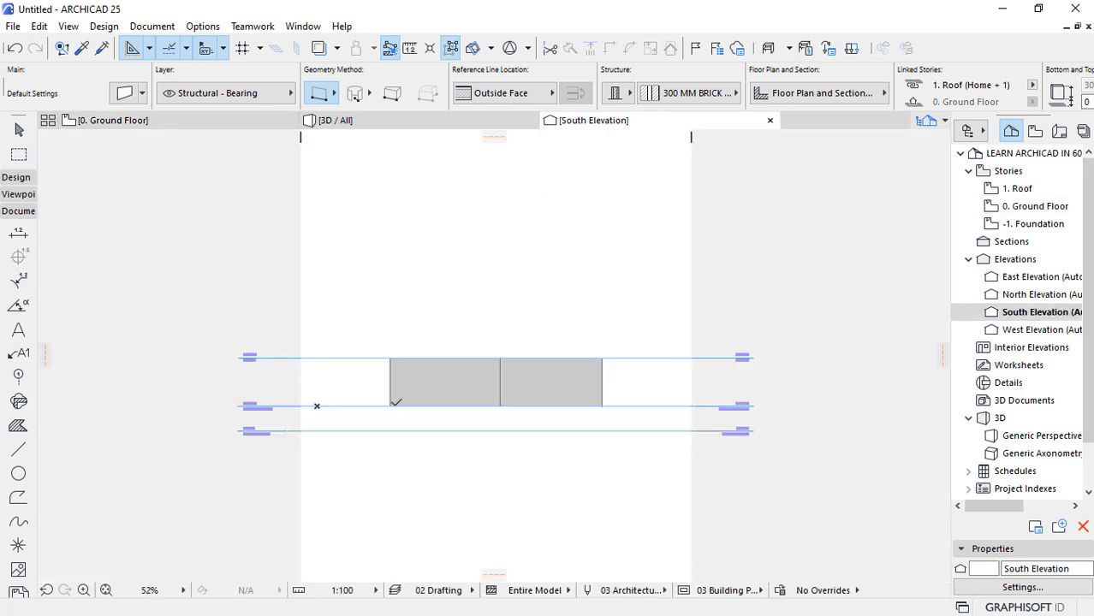
{"action": "scroll", "coordinate": [402, 417], "scroll_direction": "up", "scroll_amount": 2}
{"action": "scroll", "coordinate": [402, 417], "scroll_direction": "up", "scroll_amount": 5}
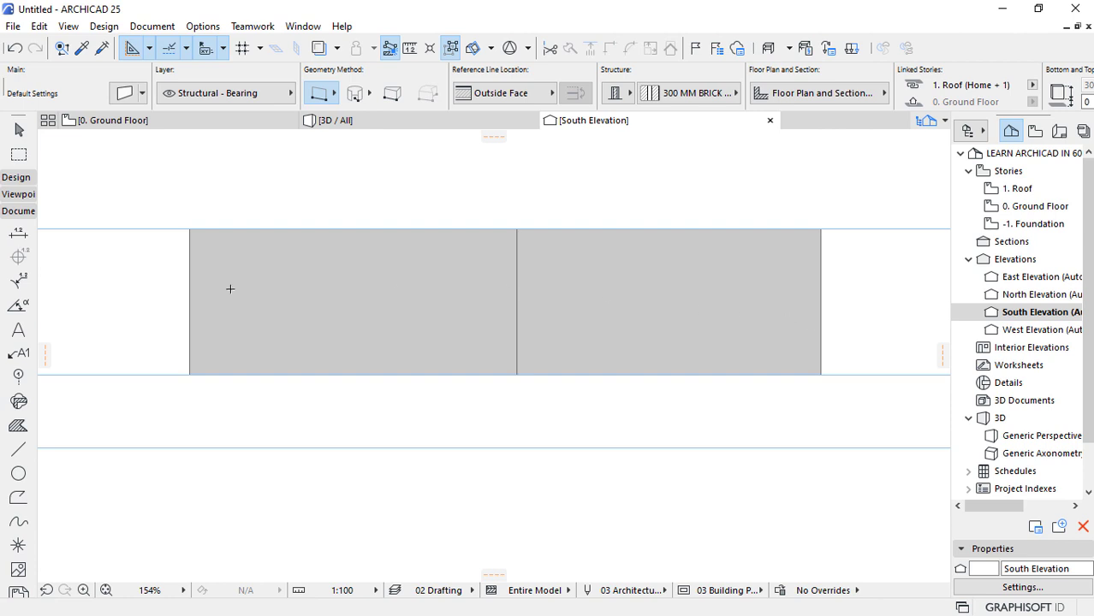
{"action": "left_click", "coordinate": [18, 498]}
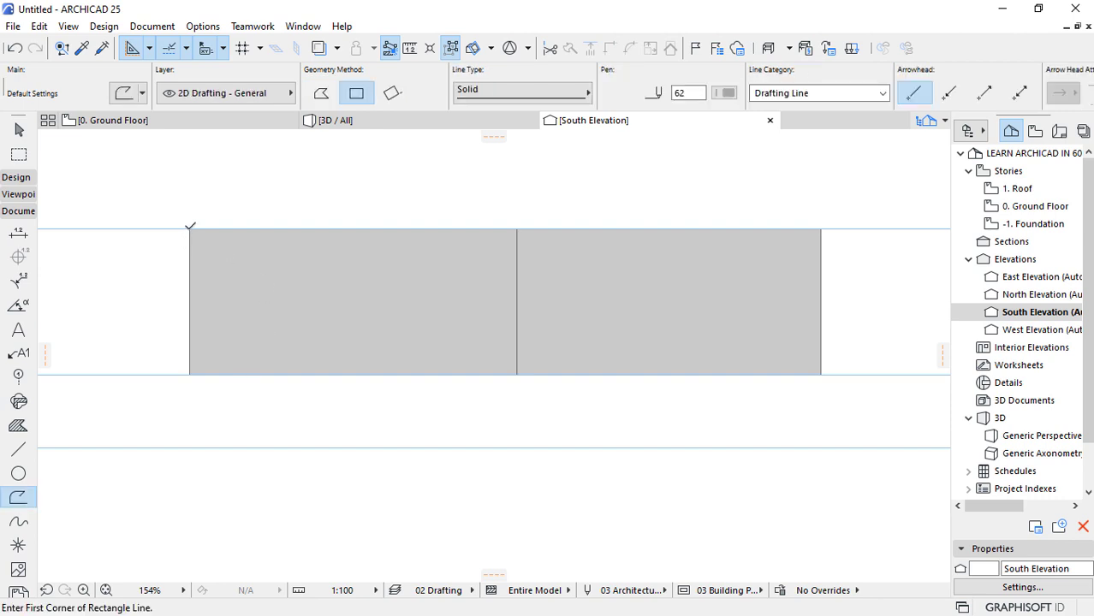
{"action": "left_click", "coordinate": [190, 228]}
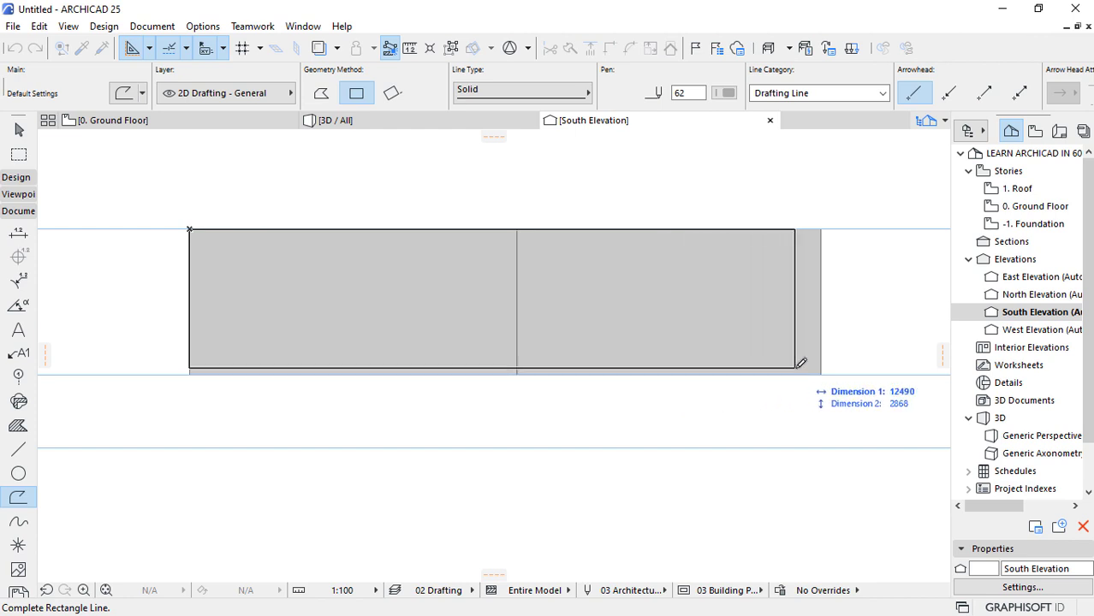
{"action": "left_click", "coordinate": [822, 373]}
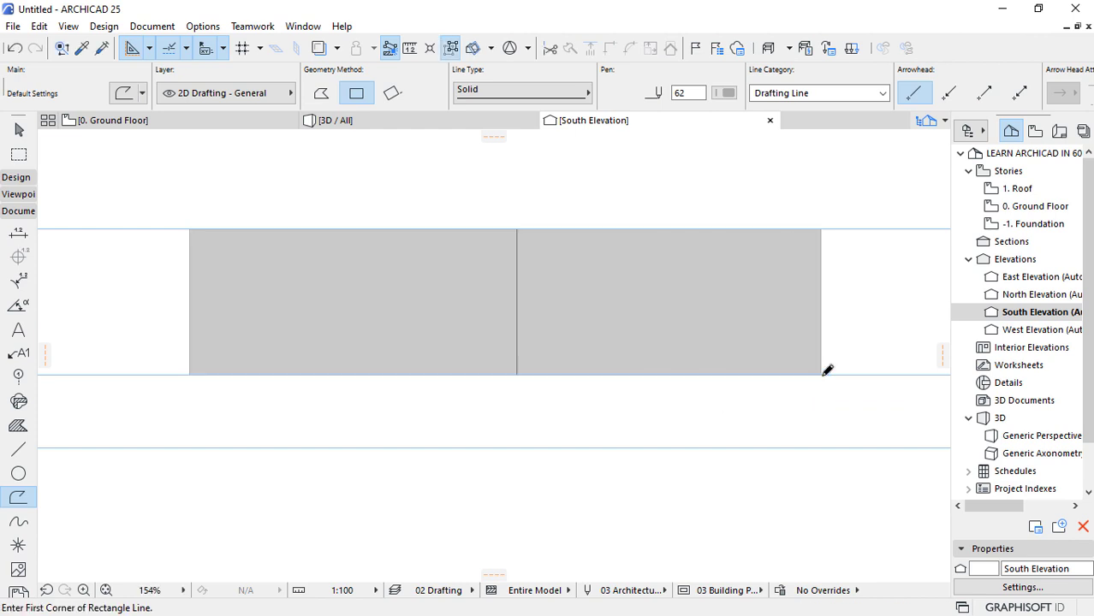
Create a copy of the rectangle around the walls, offset outward by 300.
{"action": "left_click", "coordinate": [821, 374], "text": "shift"}
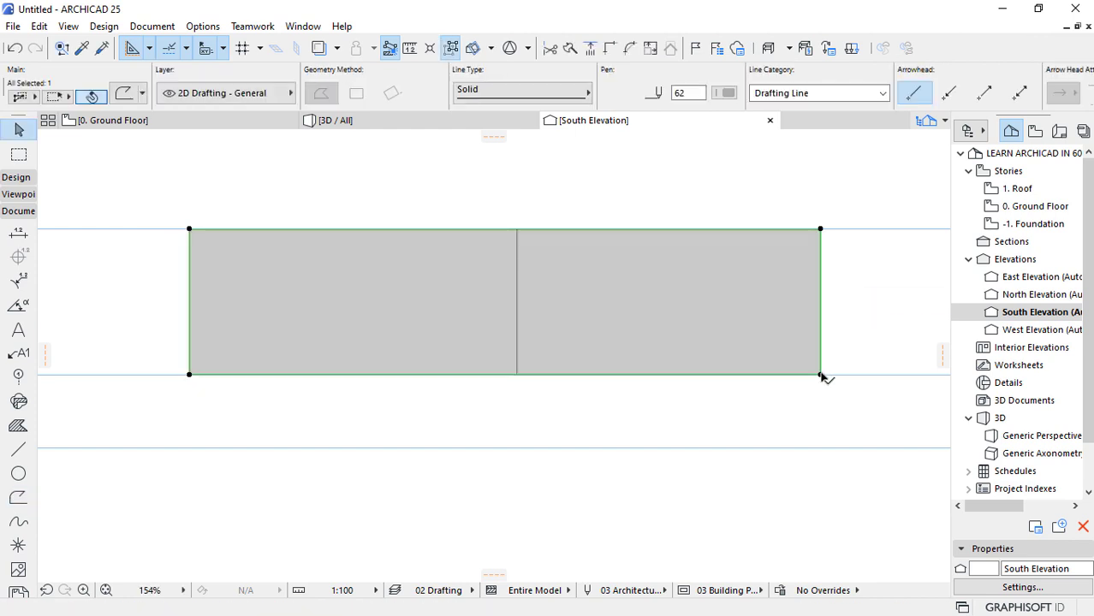
{"action": "left_click", "coordinate": [821, 374]}
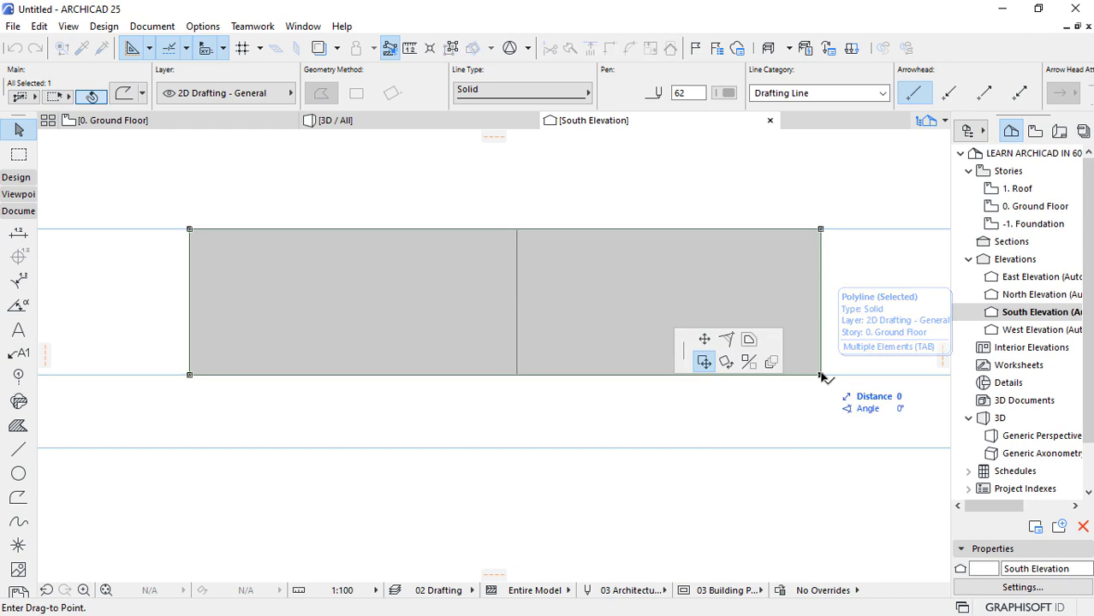
{"action": "left_click", "coordinate": [749, 340]}
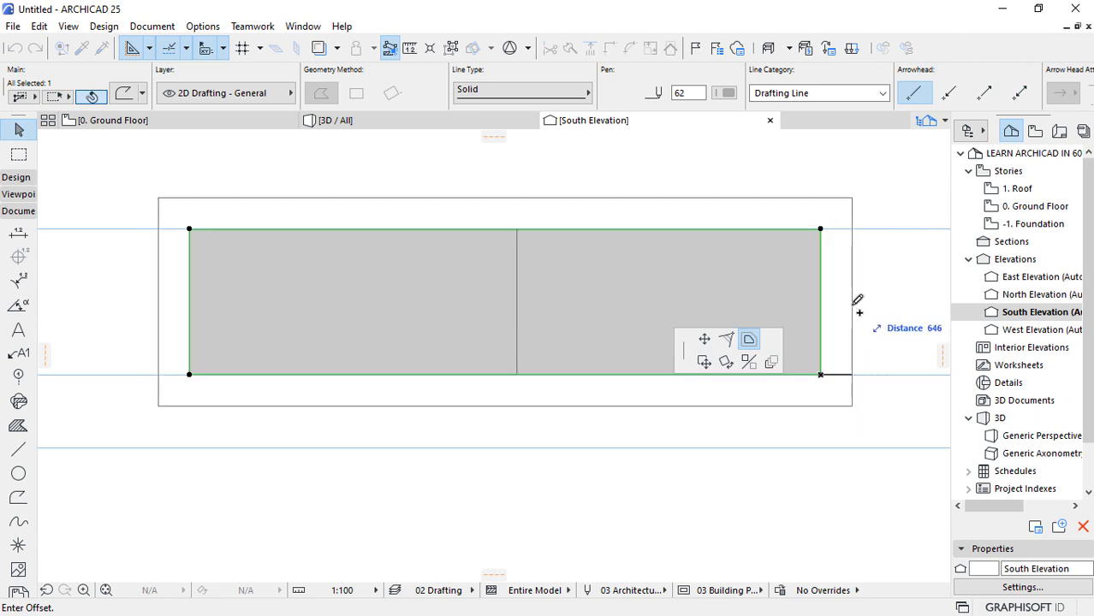
{"action": "type", "text": "30"}
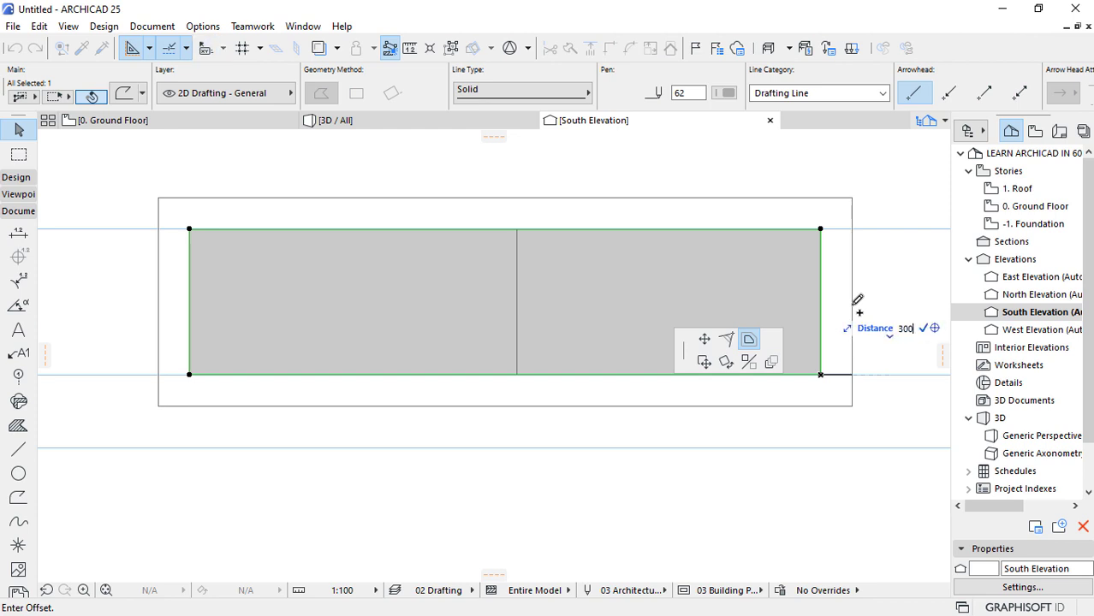
{"action": "type", "text": "0"}
{"action": "key", "text": "Return"}
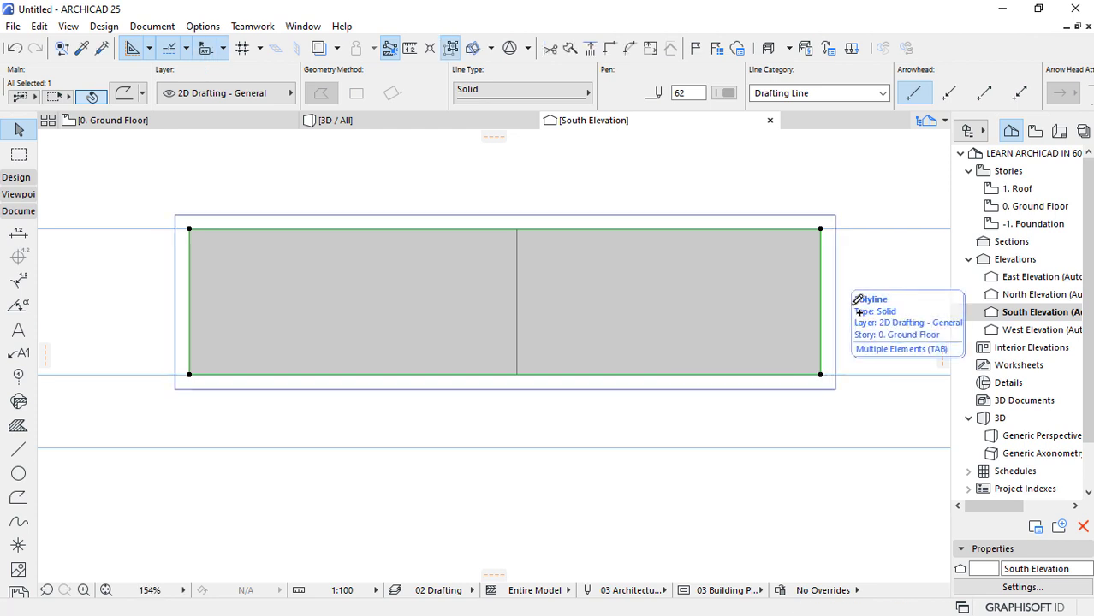
Offset the inner rectangle's left edge outward to line up with the left side of the outer rectangle.
{"action": "scroll", "coordinate": [167, 233], "scroll_direction": "up", "scroll_amount": 3}
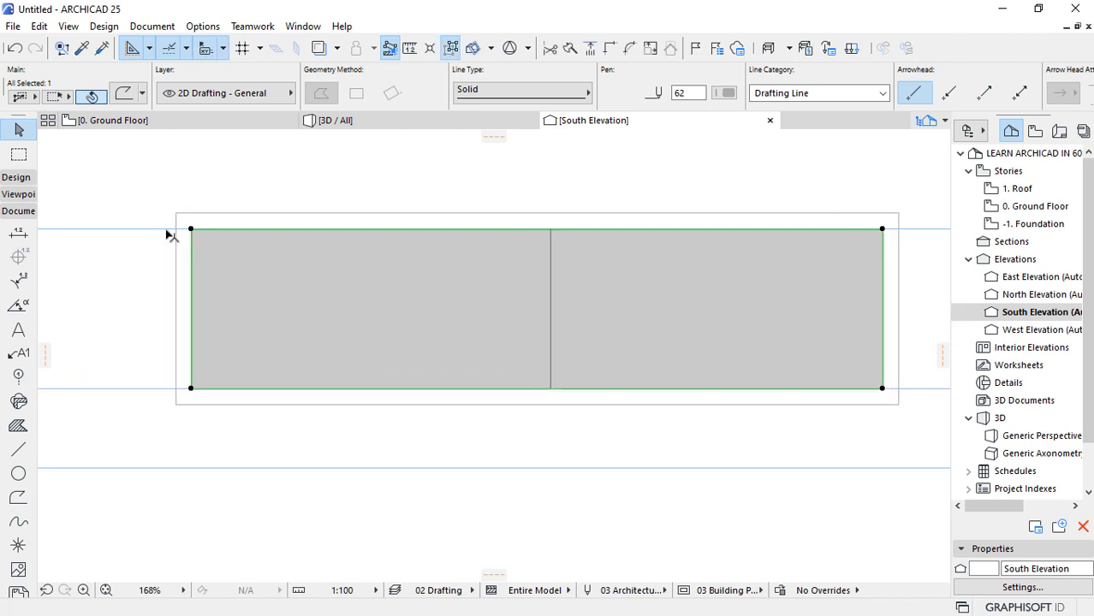
{"action": "scroll", "coordinate": [168, 236], "scroll_direction": "up", "scroll_amount": 1}
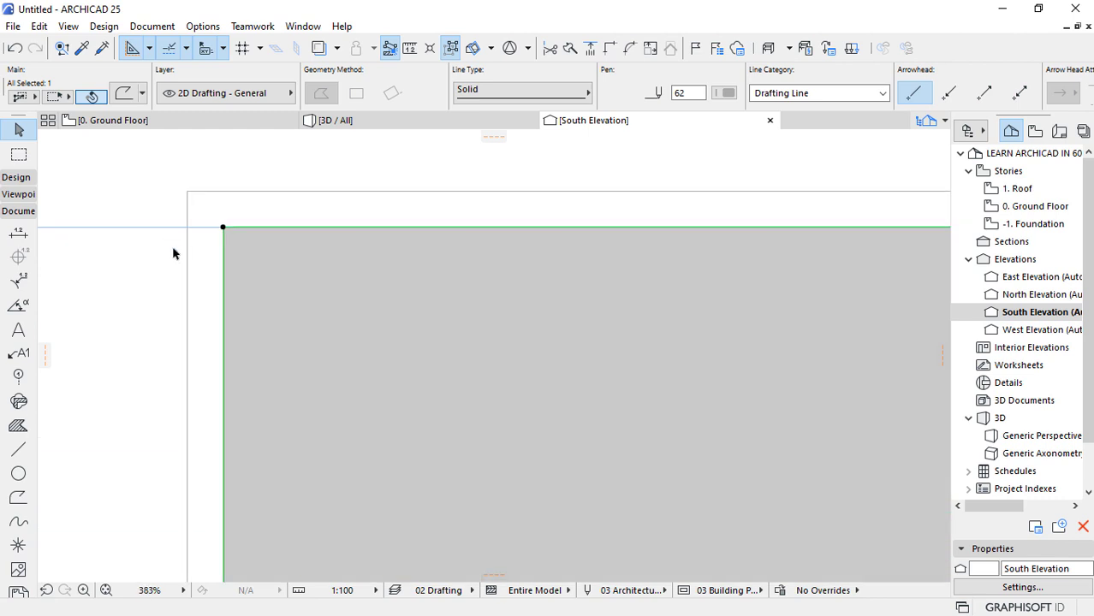
{"action": "left_click", "coordinate": [224, 250]}
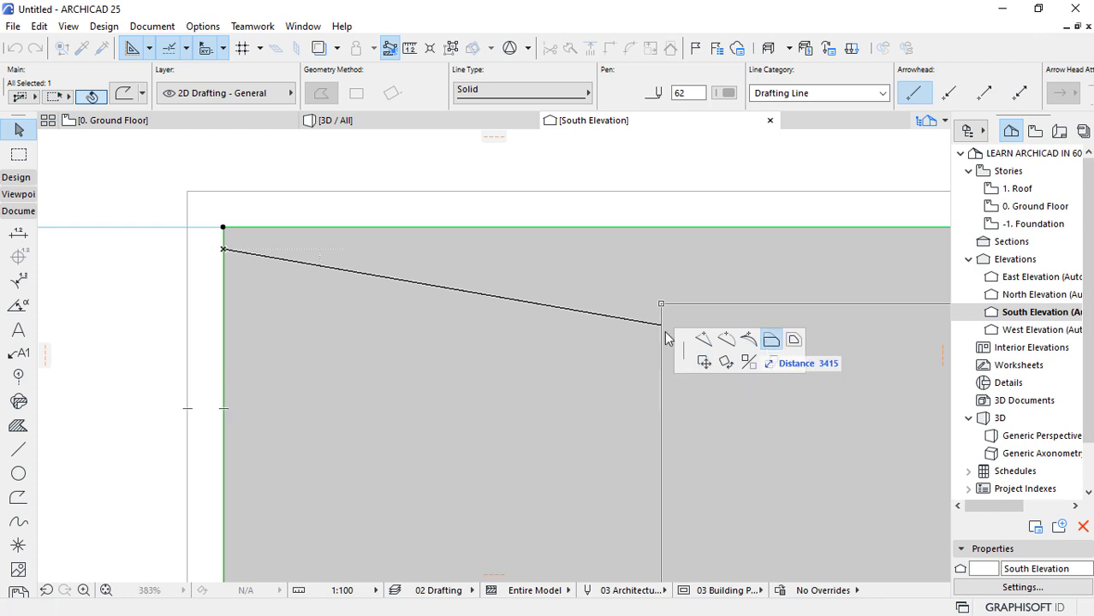
{"action": "left_click", "coordinate": [190, 229]}
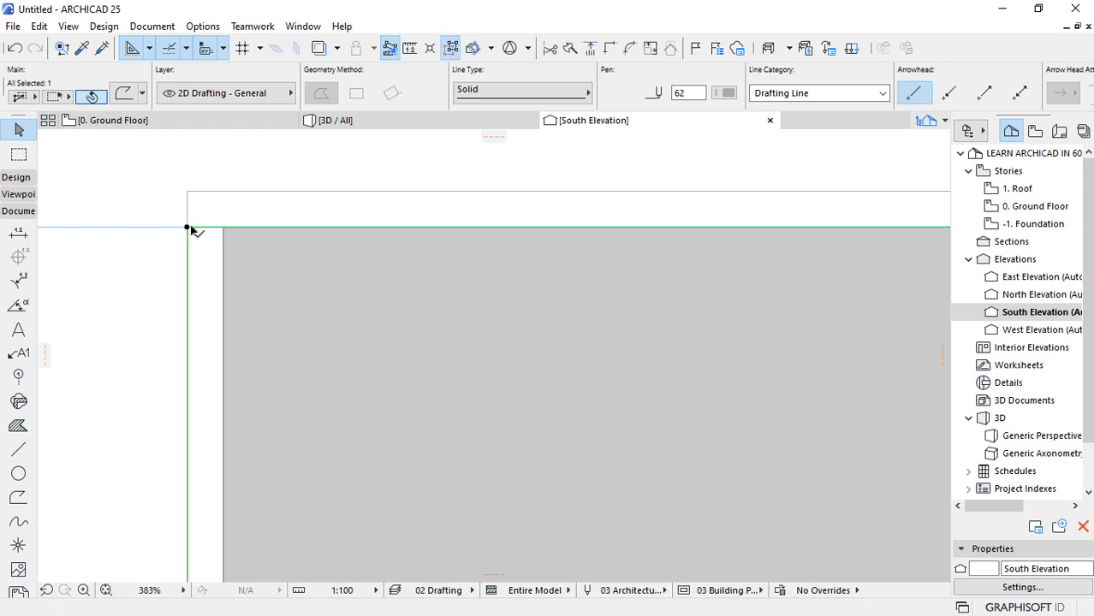
{"action": "scroll", "coordinate": [190, 229], "scroll_direction": "down", "scroll_amount": 4}
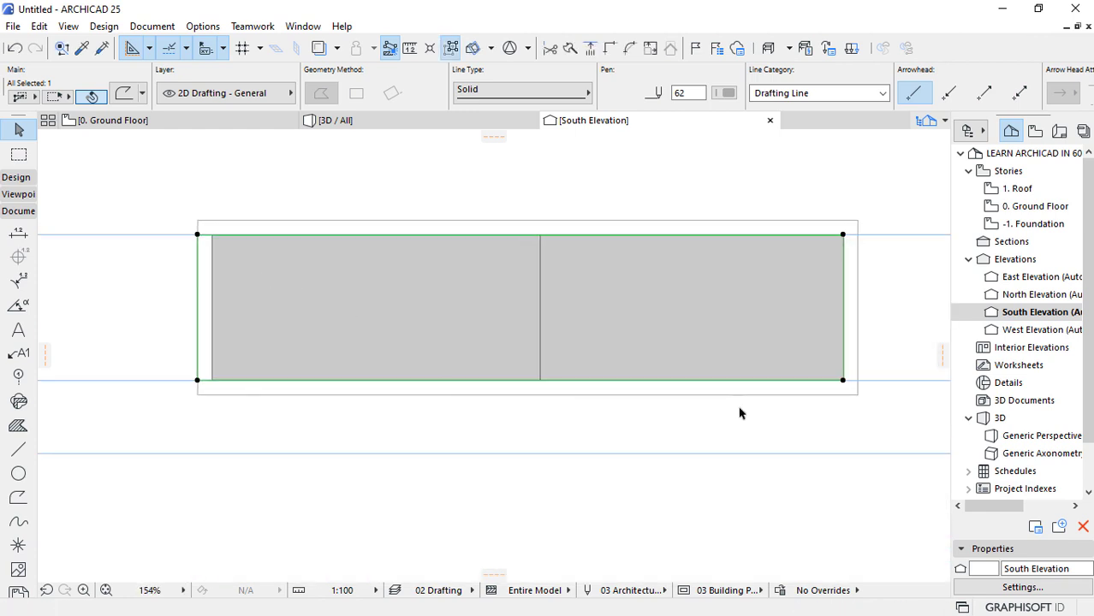
Draw a semicircular arc bulging outward from the right edge of the outer rectangle, centred on that edge's midpoint and ending at its corners.
{"action": "scroll", "coordinate": [433, 342], "scroll_direction": "down", "scroll_amount": 2}
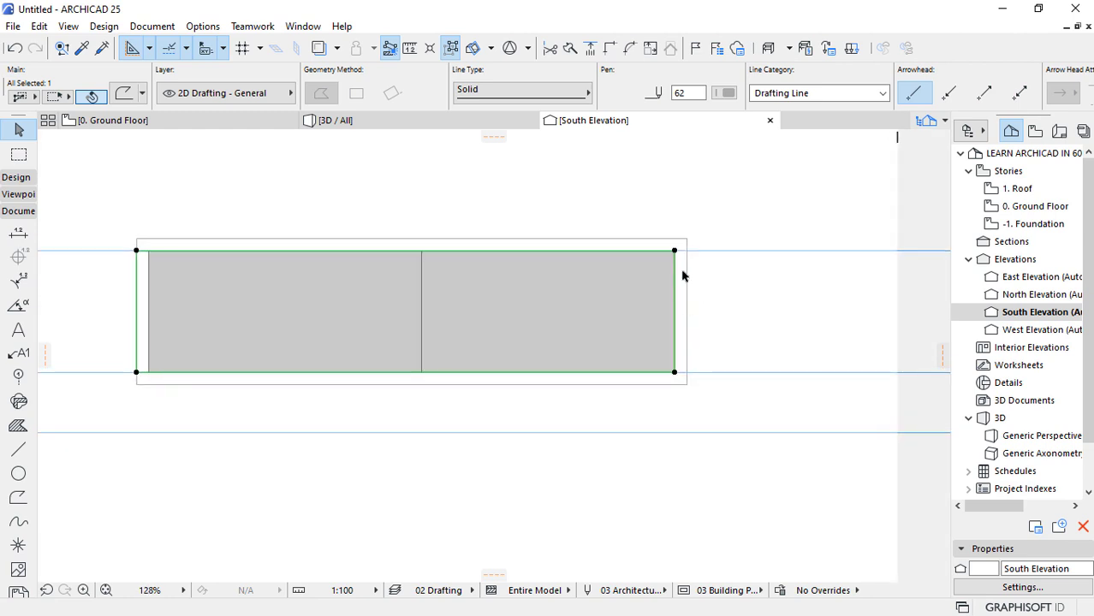
{"action": "key", "text": "Escape"}
{"action": "left_click", "coordinate": [19, 473]}
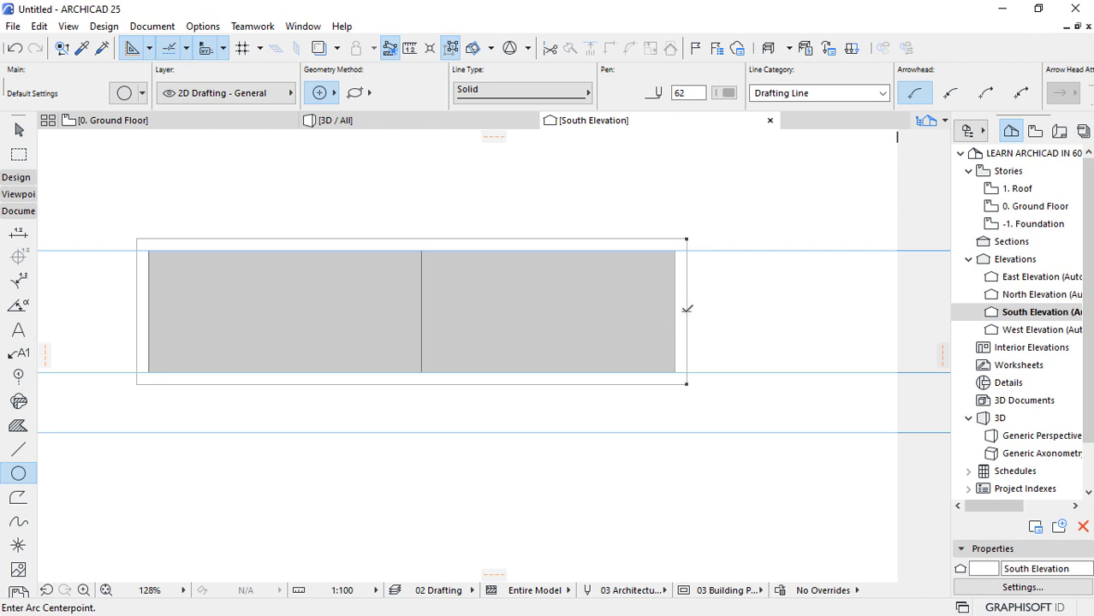
{"action": "left_click", "coordinate": [686, 309]}
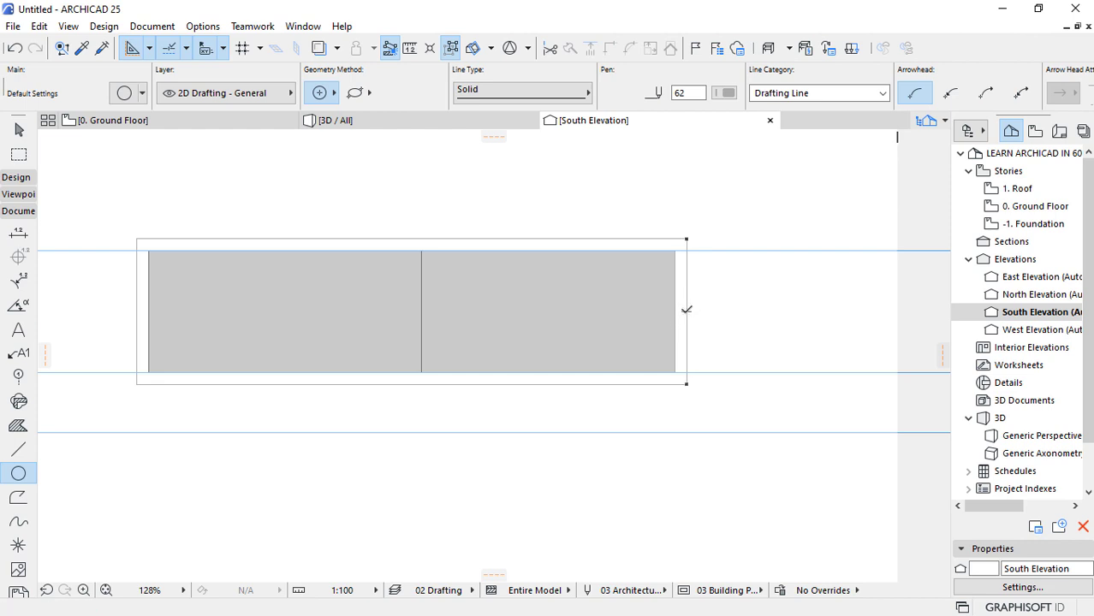
{"action": "left_click", "coordinate": [686, 237]}
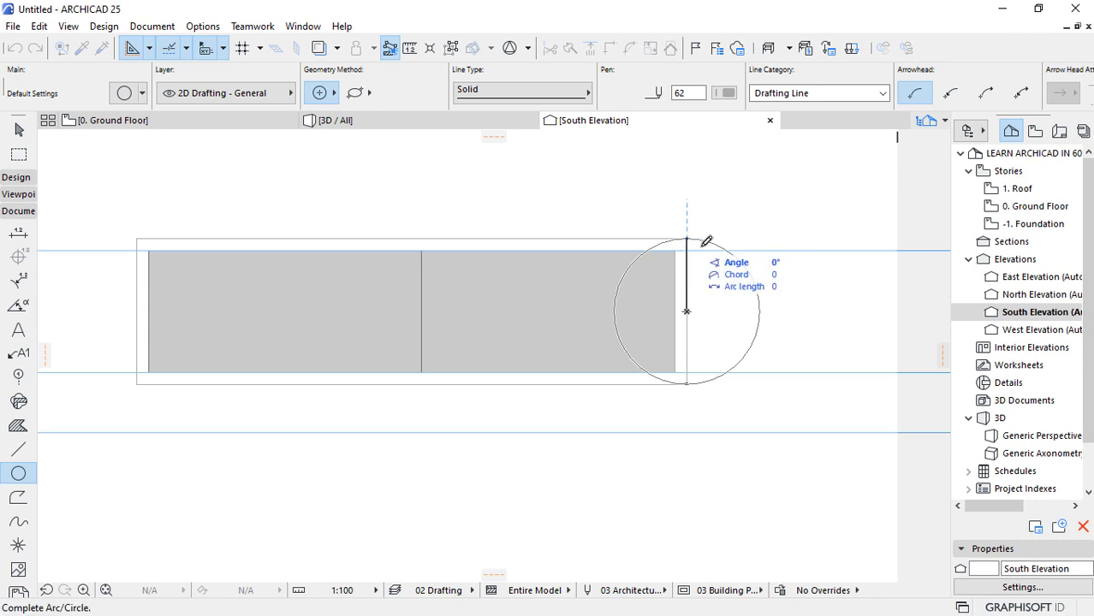
{"action": "left_click", "coordinate": [686, 382]}
{"action": "key", "text": "Escape"}
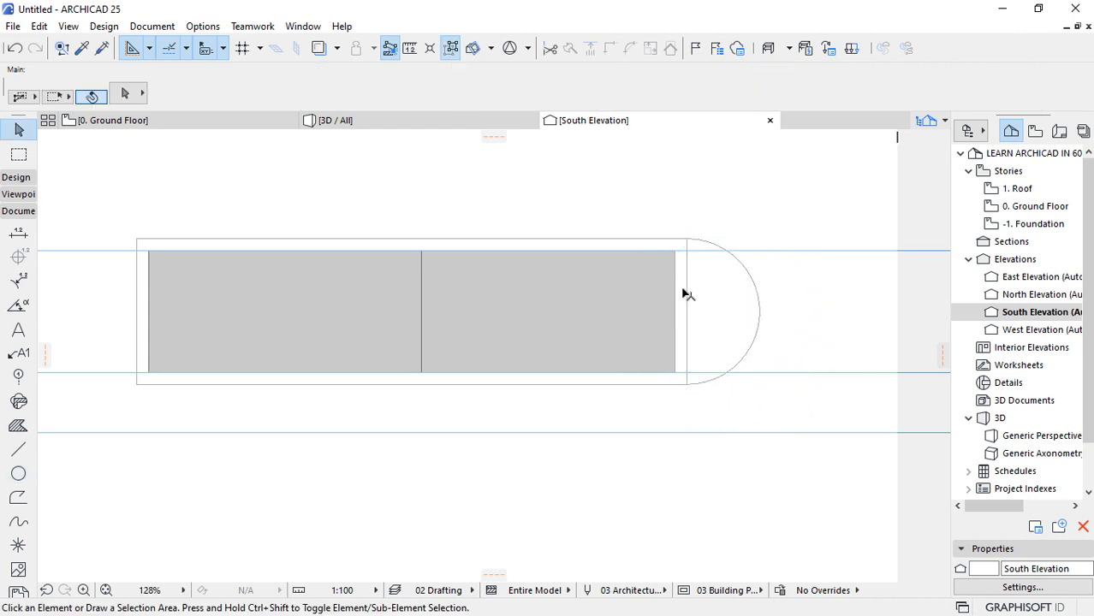
Curve the right edge of the outer rectangle's polyline outward so it follows the semicircular arc.
{"action": "left_click", "coordinate": [685, 299]}
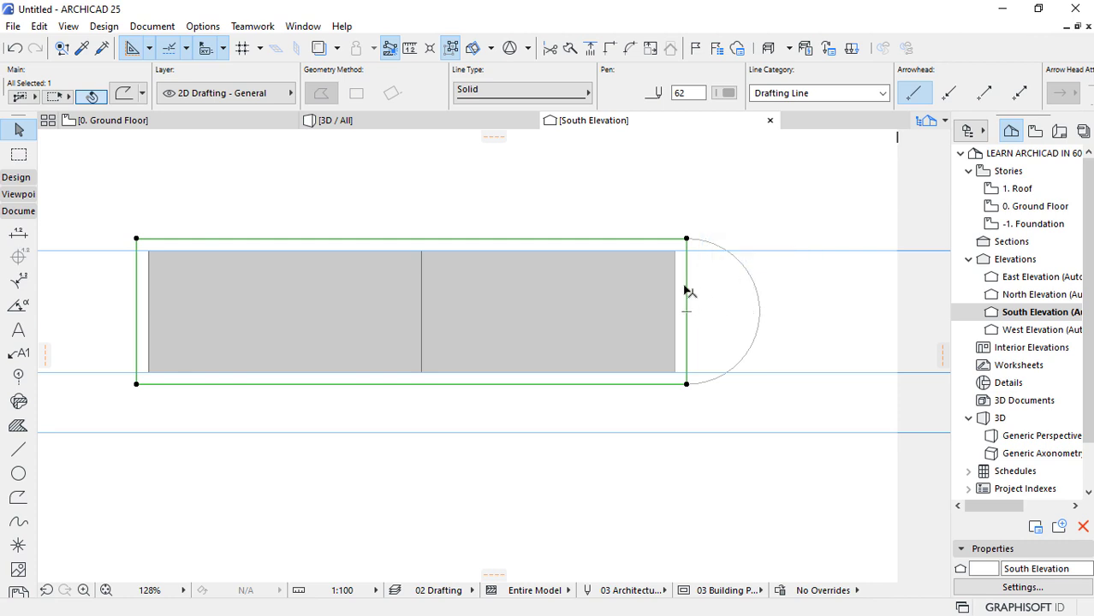
{"action": "left_click", "coordinate": [686, 289]}
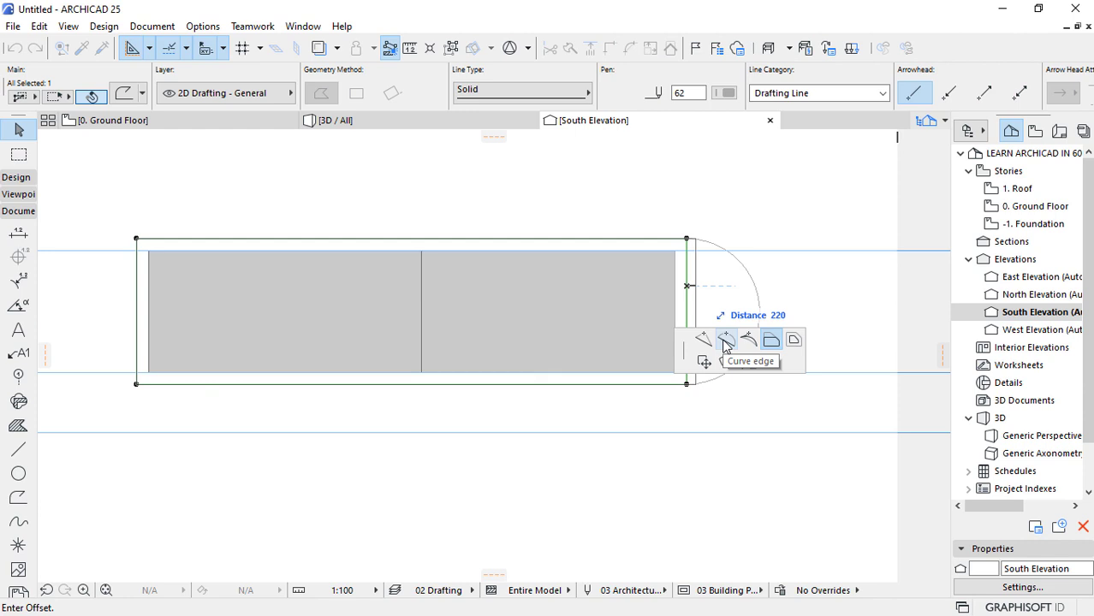
{"action": "left_click", "coordinate": [725, 341]}
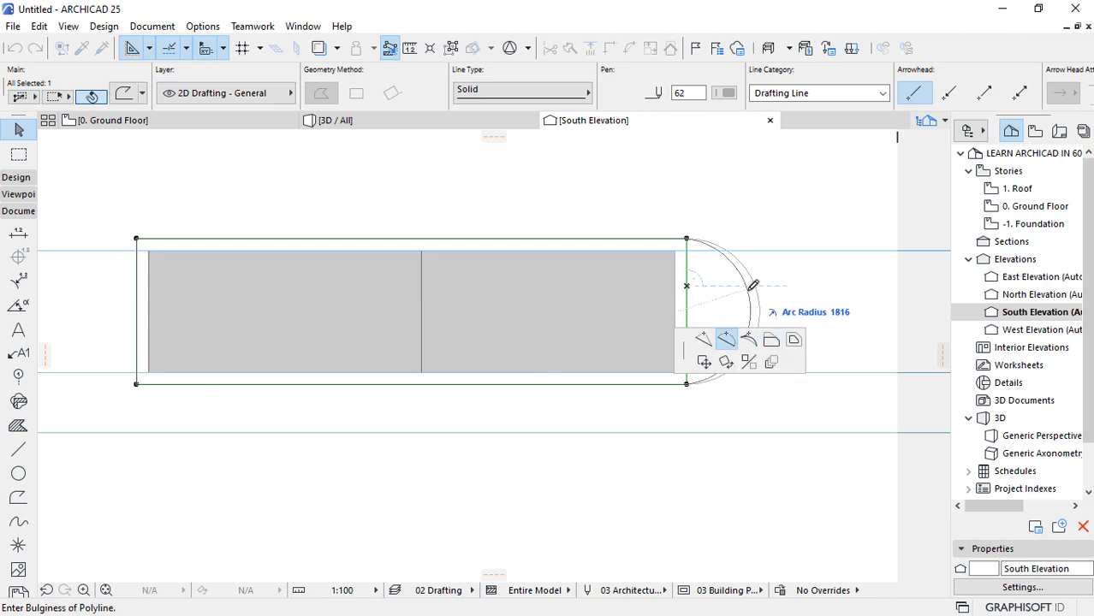
{"action": "left_click", "coordinate": [760, 296]}
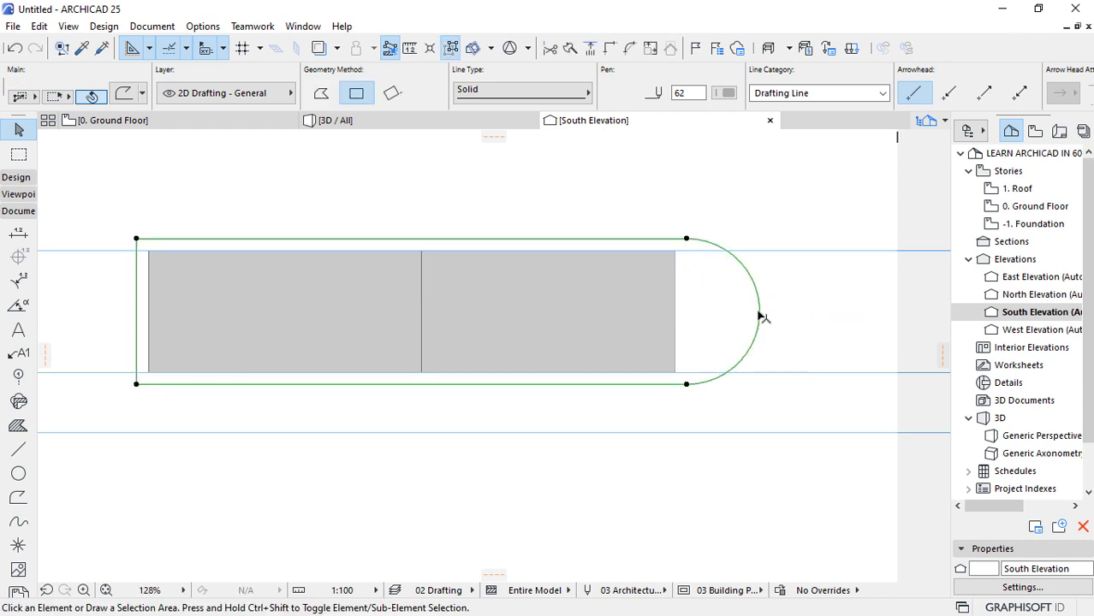
{"action": "left_click", "coordinate": [715, 332]}
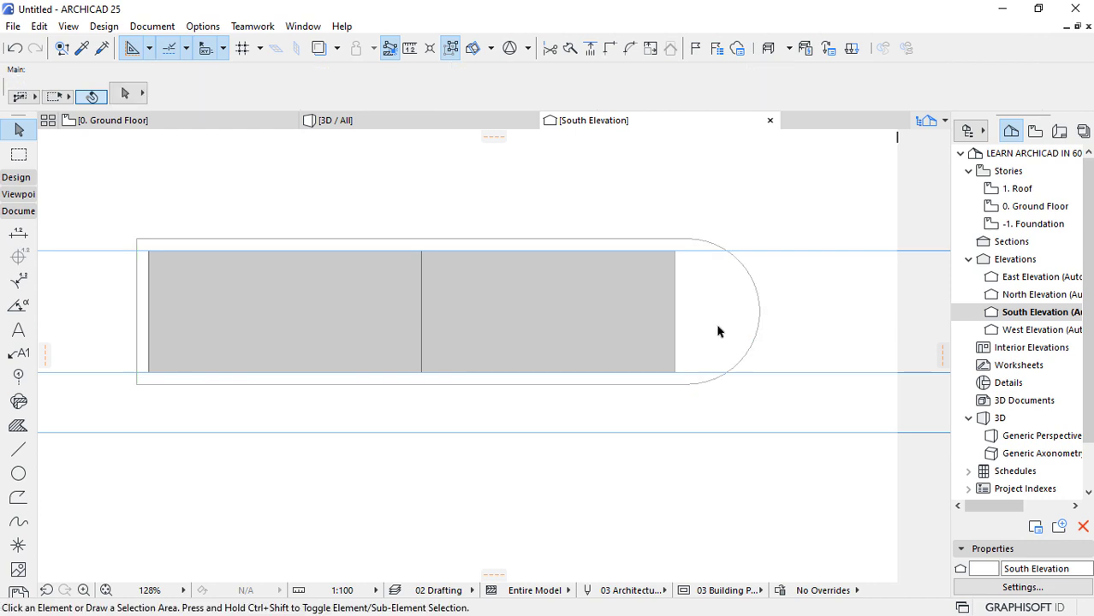
Offset a copy of the rounded outline 300 mm inward.
{"action": "left_click", "coordinate": [752, 295]}
{"action": "left_click", "coordinate": [686, 238]}
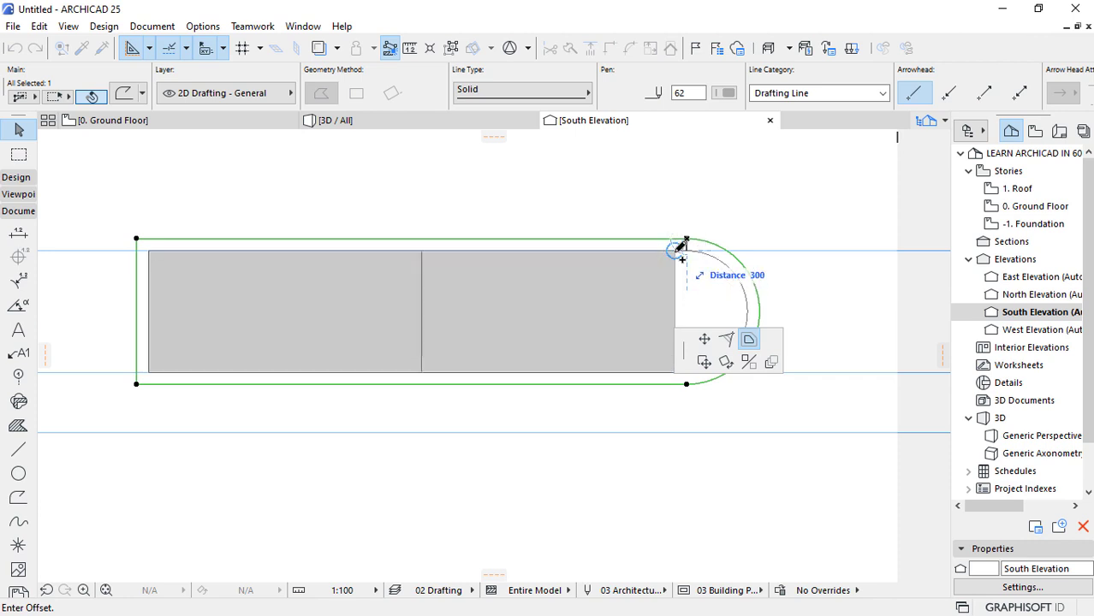
{"action": "left_click", "coordinate": [685, 282]}
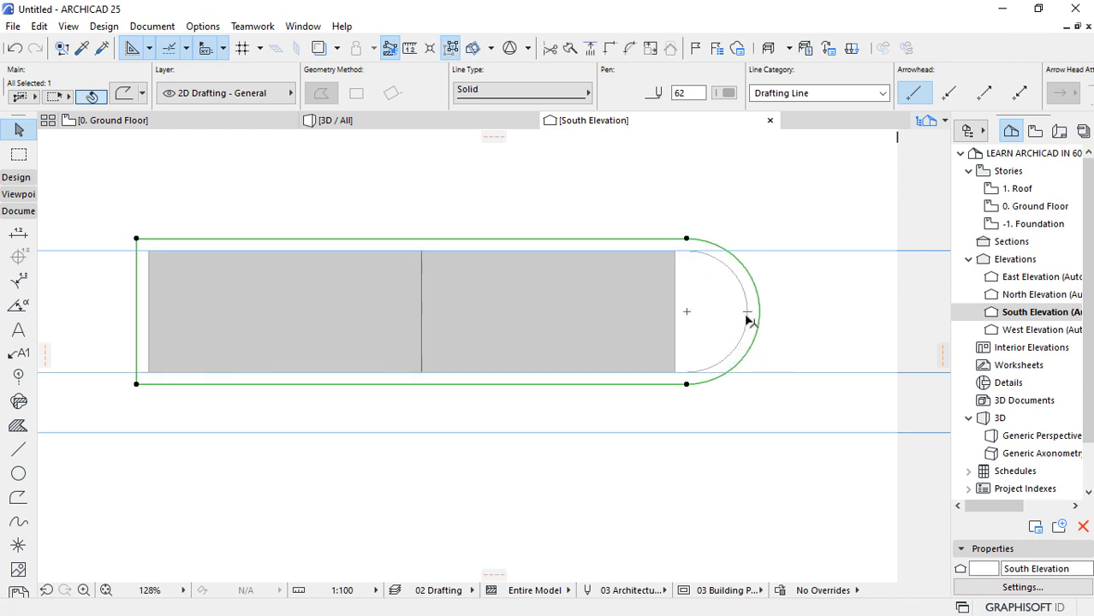
Offset the inner outline's left edge outward until it aligns with the outer outline's left edge.
{"action": "left_click", "coordinate": [734, 276]}
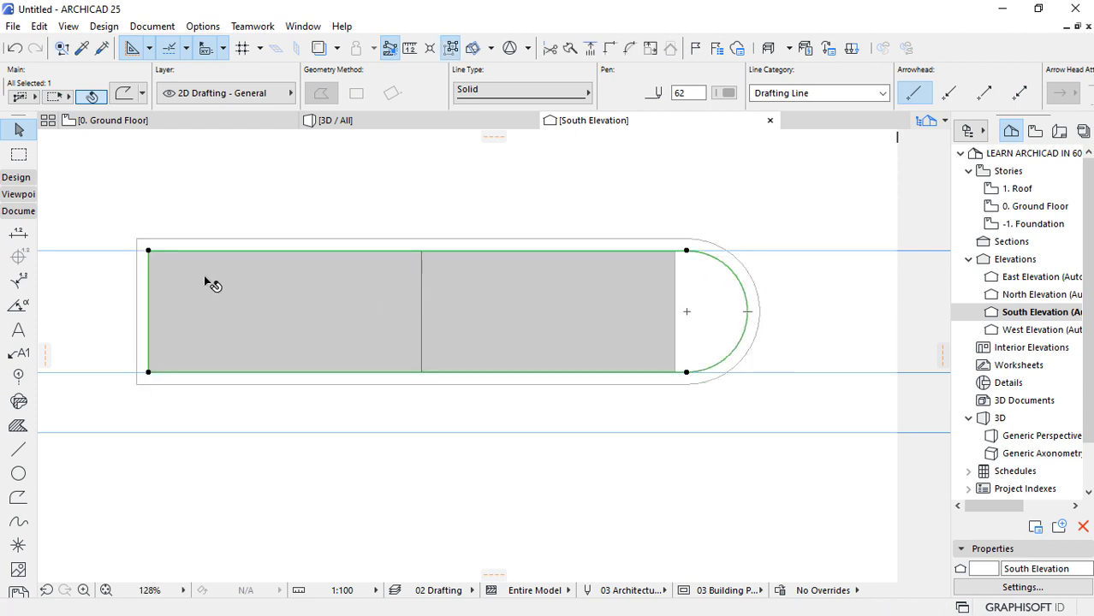
{"action": "scroll", "coordinate": [105, 256], "scroll_direction": "up", "scroll_amount": 4}
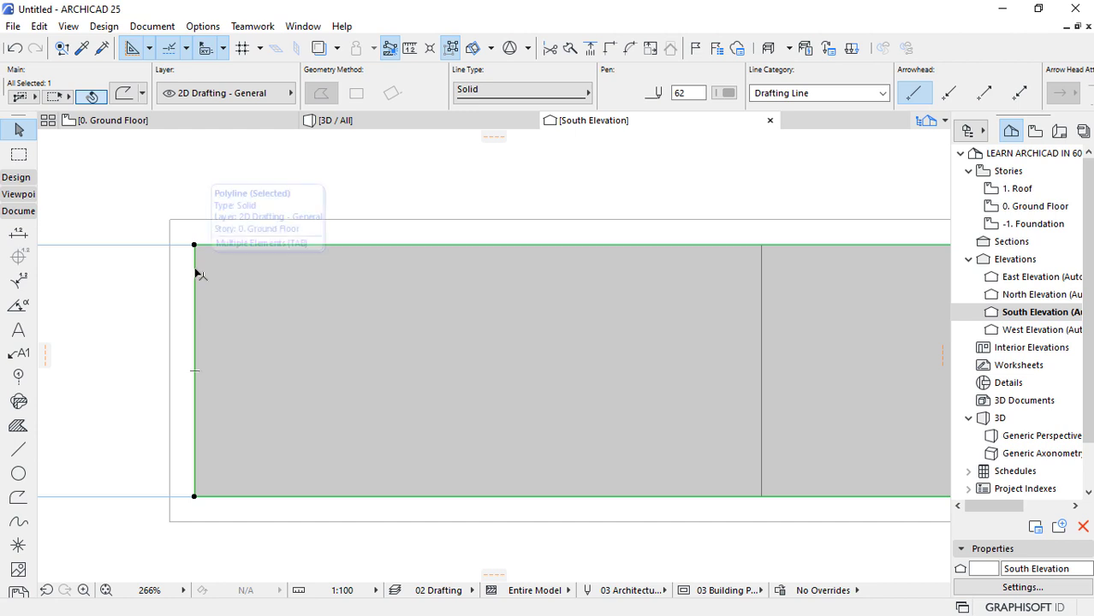
{"action": "left_click", "coordinate": [194, 268]}
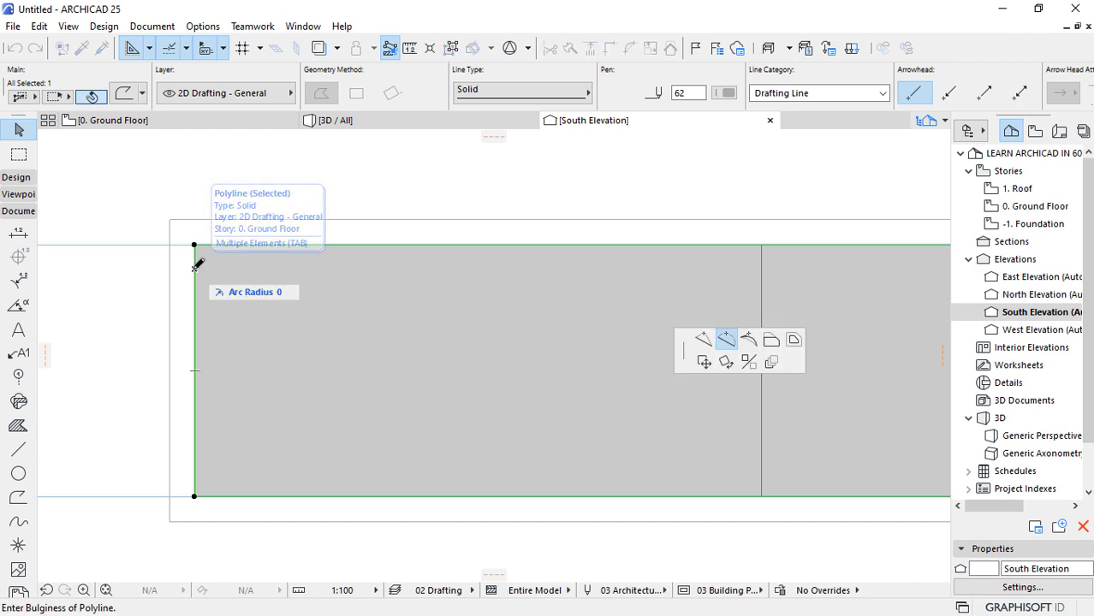
{"action": "left_click", "coordinate": [770, 341]}
{"action": "left_click", "coordinate": [170, 245]}
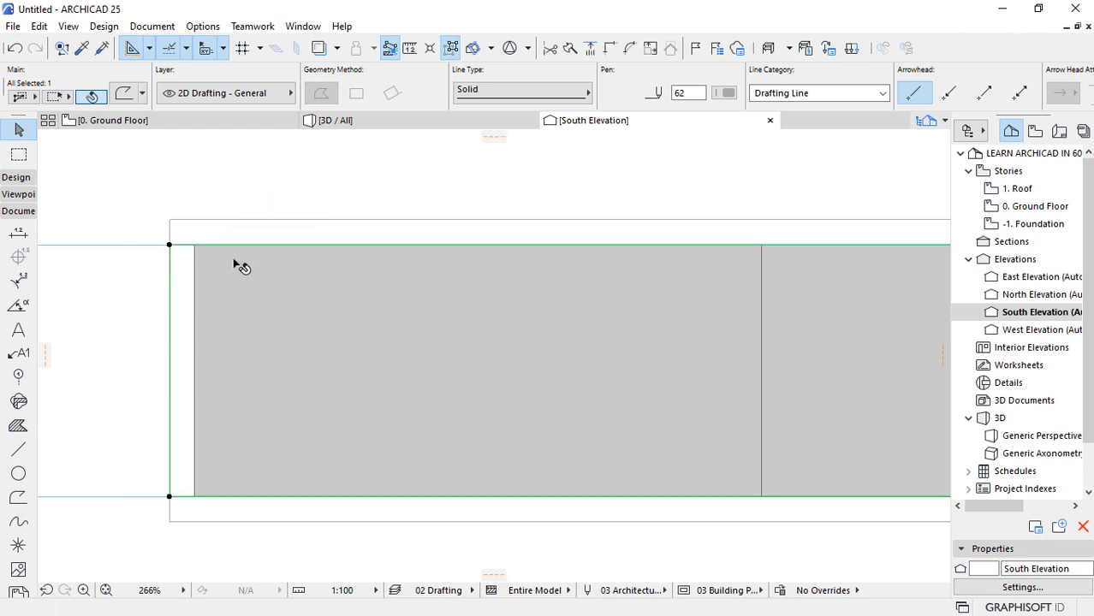
Select both rounded outlines and cut them from the South Elevation.
{"action": "scroll", "coordinate": [189, 279], "scroll_direction": "down", "scroll_amount": 5}
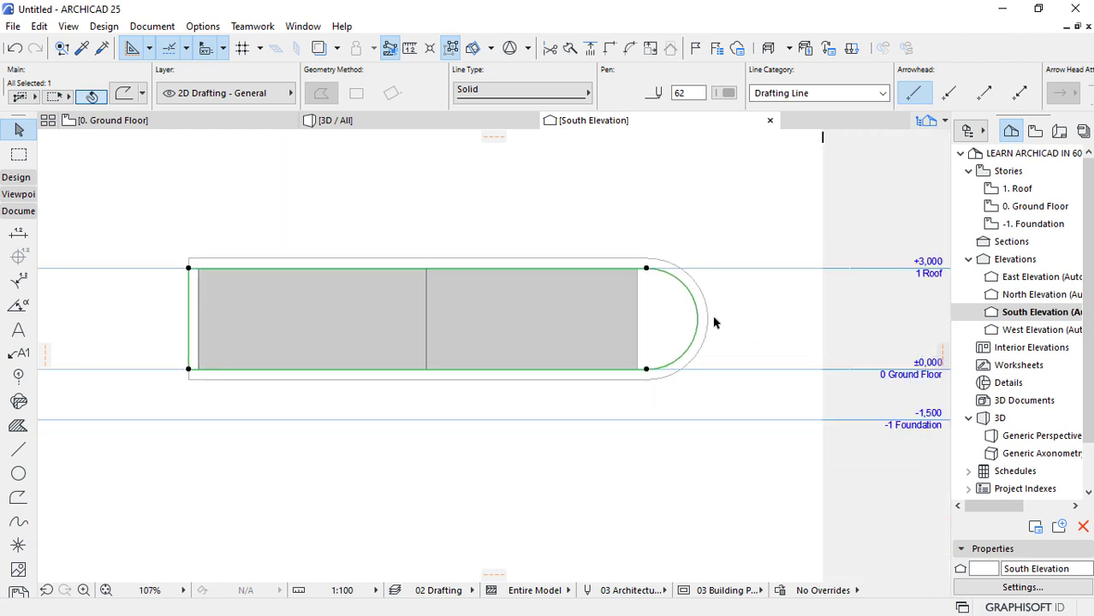
{"action": "left_click", "coordinate": [711, 318]}
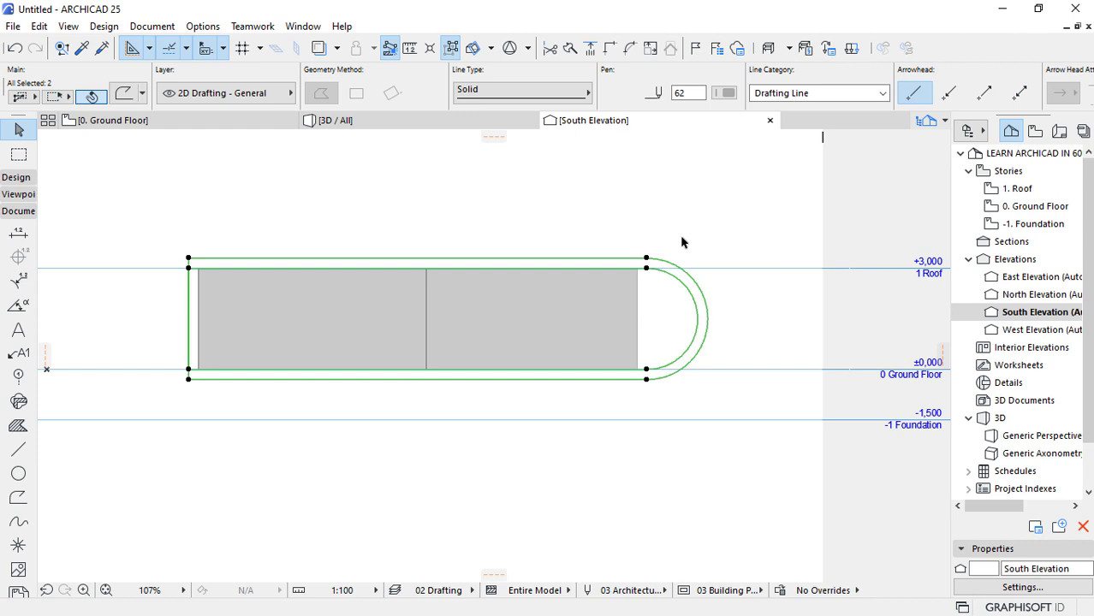
{"action": "key", "text": "Delete"}
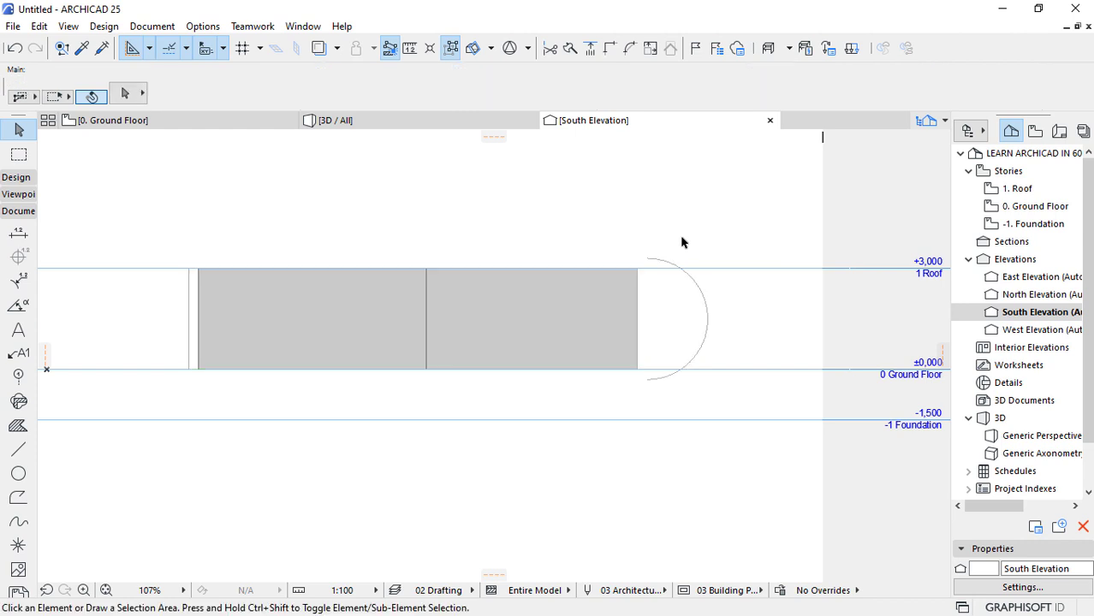
Delete the leftover semicircular arc and the stray vertical line beside the building's left wall.
{"action": "left_click", "coordinate": [694, 275]}
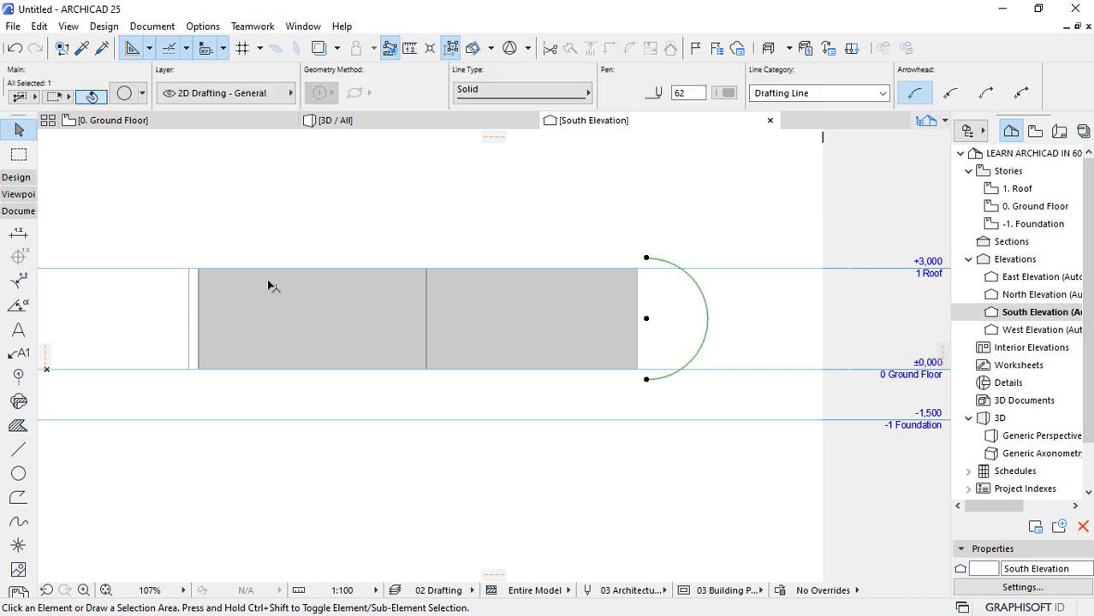
{"action": "left_click", "coordinate": [190, 310], "text": "shift"}
{"action": "key", "text": "Delete"}
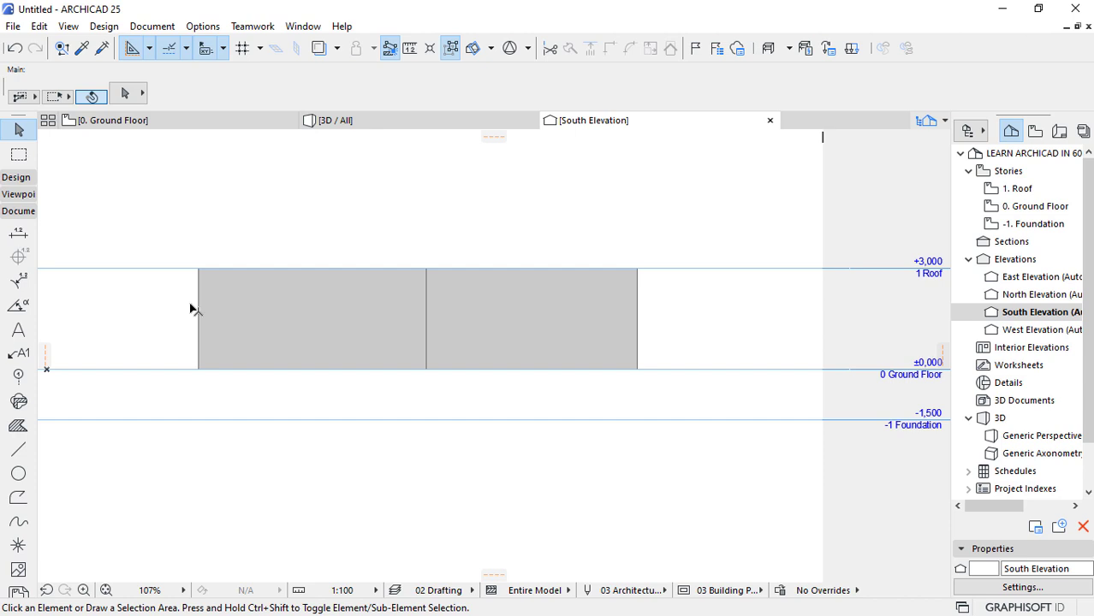
Paste the two rounded outlines into the 0. Ground Floor plan, below the building.
{"action": "left_click", "coordinate": [178, 122]}
{"action": "scroll", "coordinate": [342, 240], "scroll_direction": "down", "scroll_amount": 4}
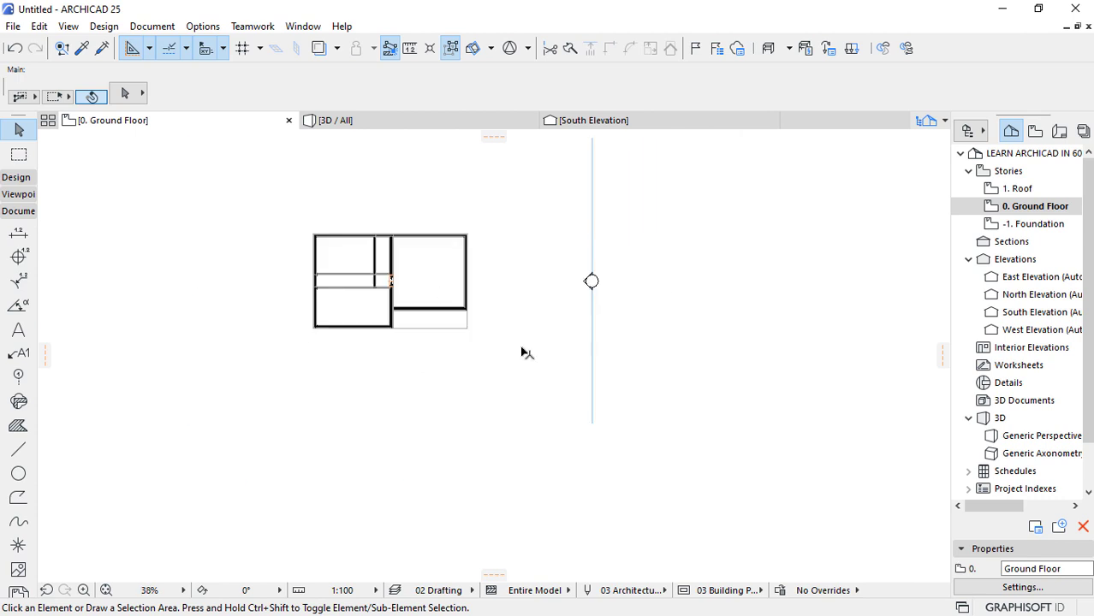
{"action": "key", "text": "ctrl+v"}
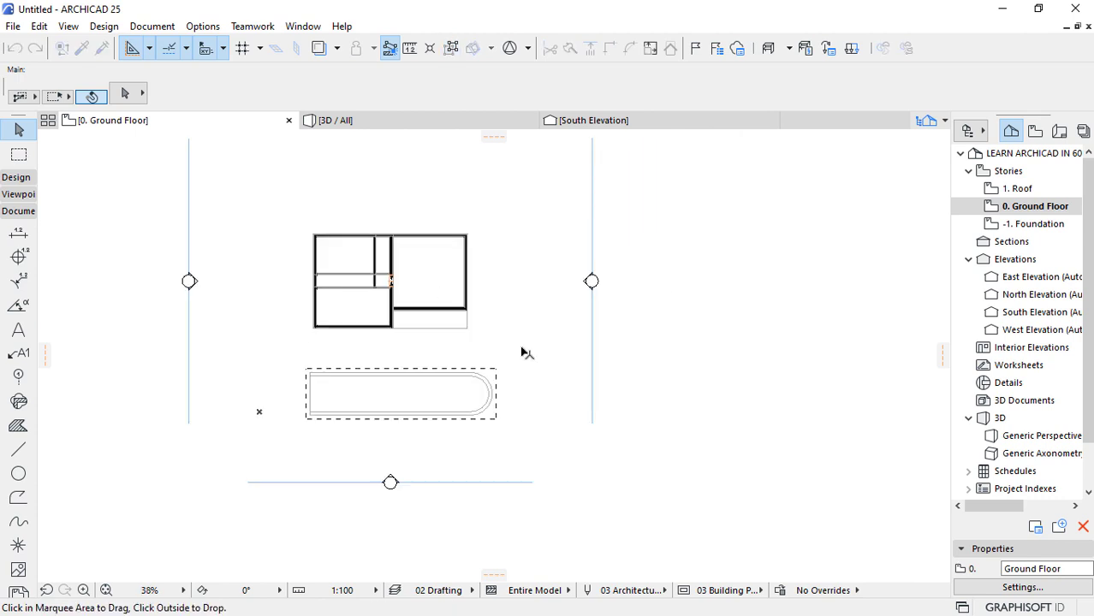
{"action": "scroll", "coordinate": [288, 436], "scroll_direction": "up", "scroll_amount": 3}
{"action": "left_click", "coordinate": [681, 443]}
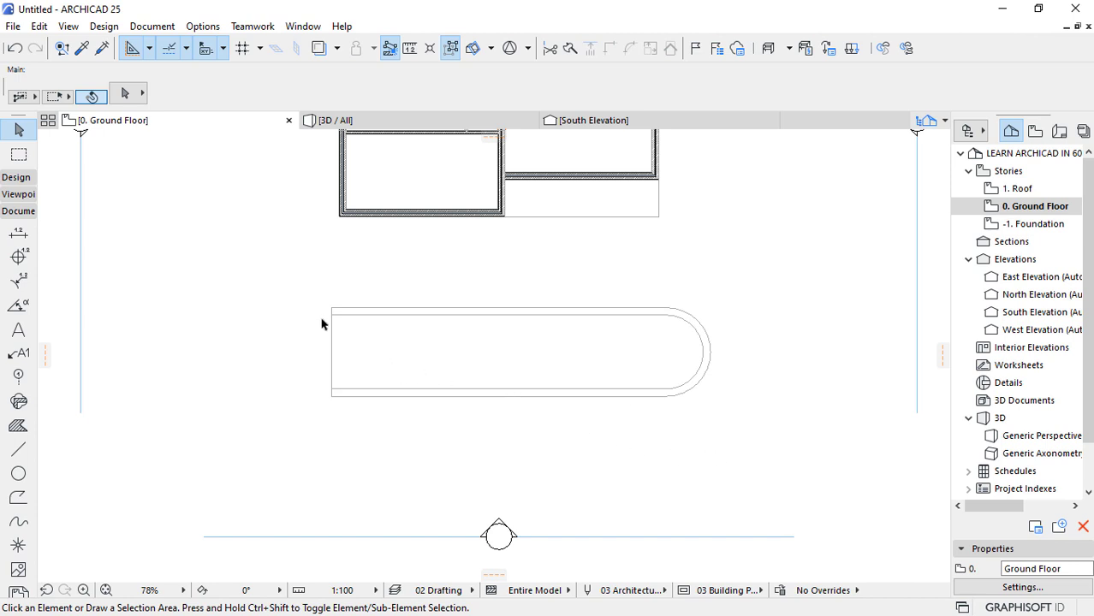
Trim away the outer outline's two short left-end segments that extend above and below the inner outline.
{"action": "scroll", "coordinate": [330, 317], "scroll_direction": "up", "scroll_amount": 7}
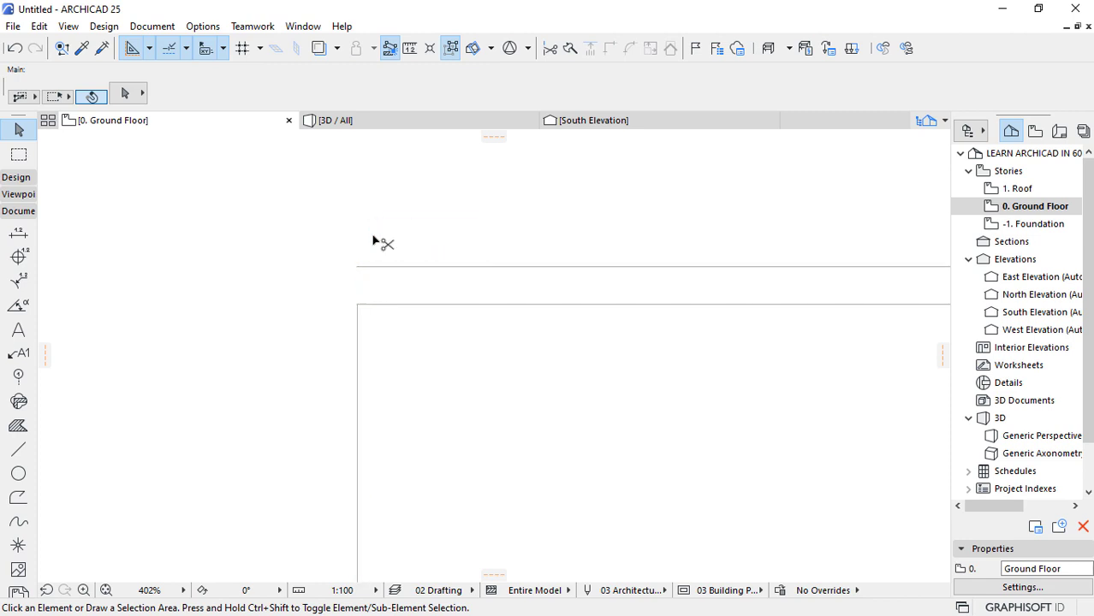
{"action": "scroll", "coordinate": [373, 226], "scroll_direction": "down", "scroll_amount": 4}
{"action": "scroll", "coordinate": [368, 437], "scroll_direction": "down", "scroll_amount": 1}
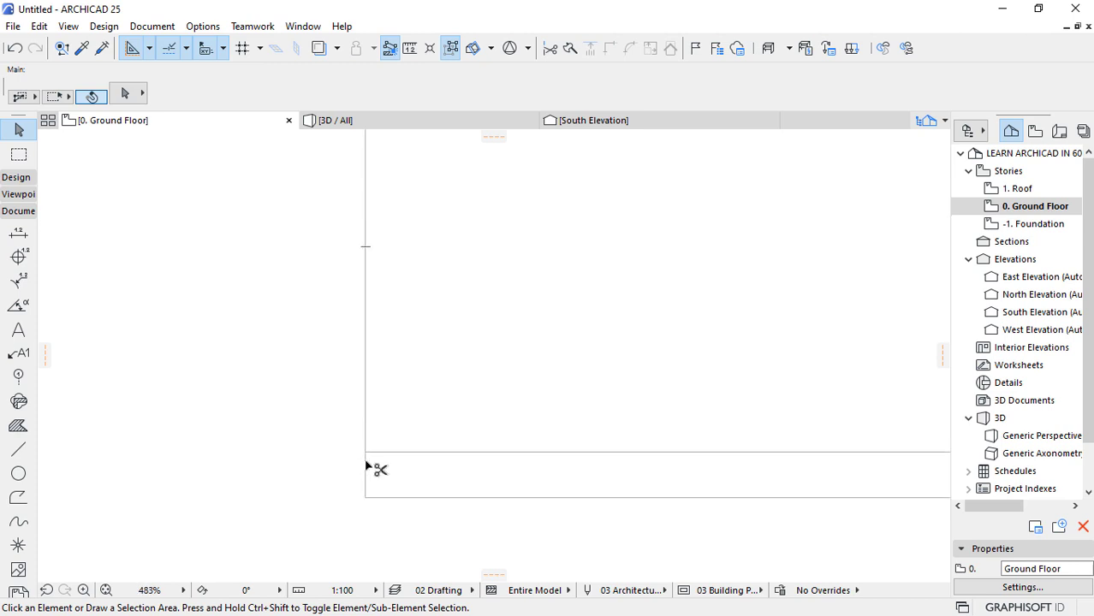
{"action": "scroll", "coordinate": [322, 445], "scroll_direction": "down", "scroll_amount": 3}
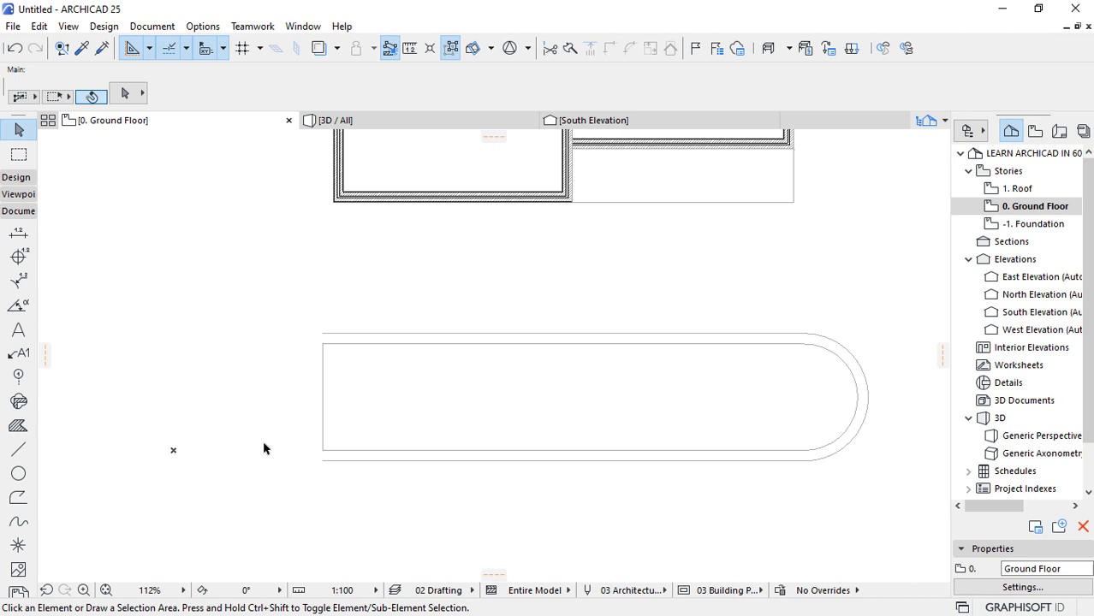
Create an extruded shell from the open outer outline with an extrusion length of 1800, and select the new shell.
{"action": "left_click", "coordinate": [18, 211]}
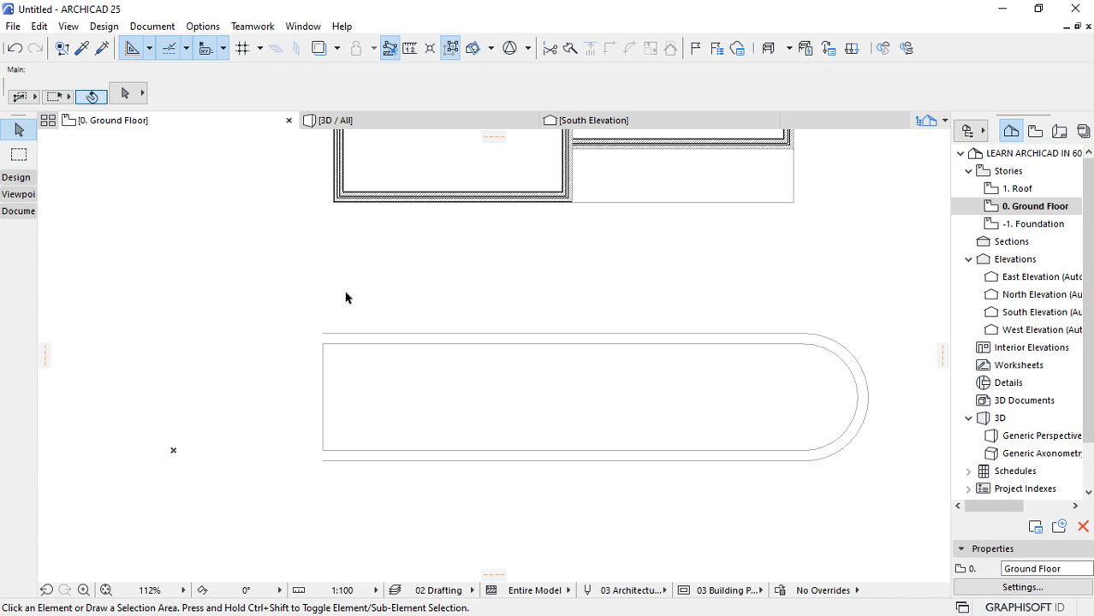
{"action": "left_click", "coordinate": [12, 177]}
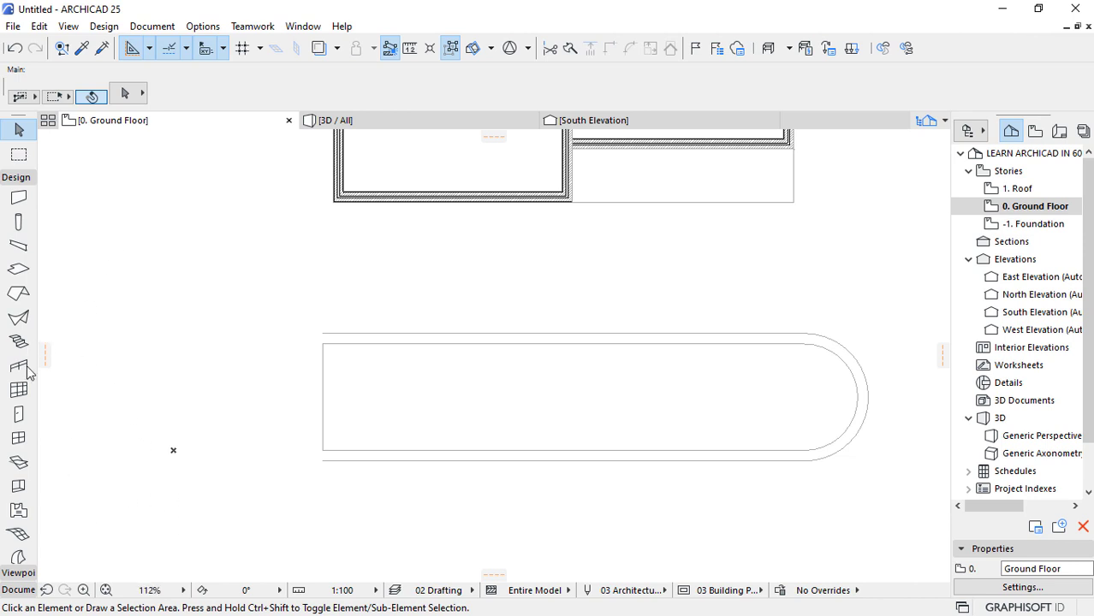
{"action": "left_click", "coordinate": [19, 318]}
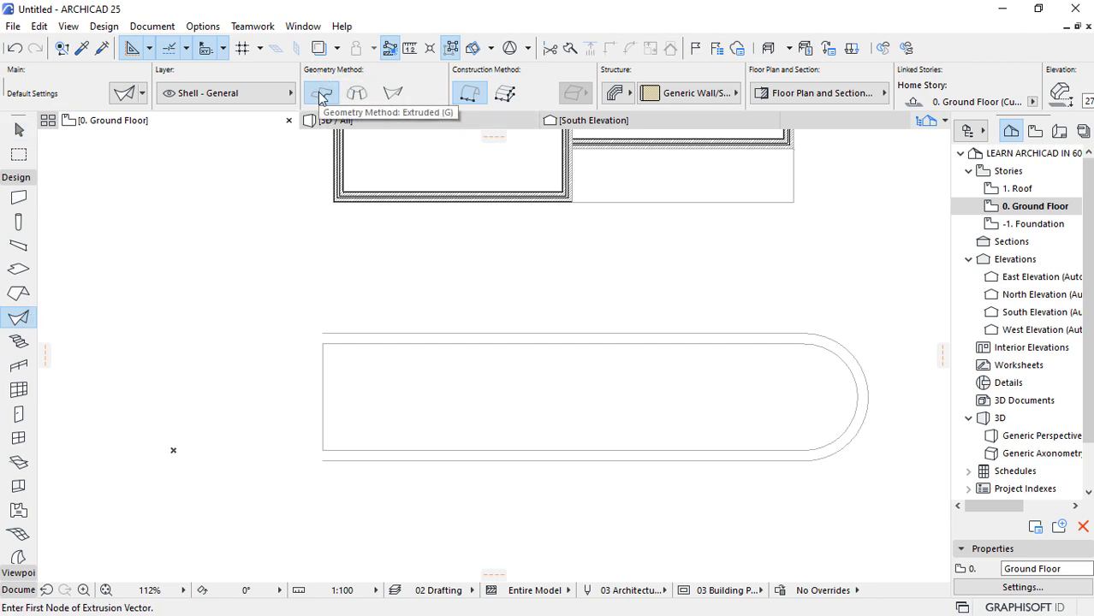
{"action": "left_click", "coordinate": [506, 96]}
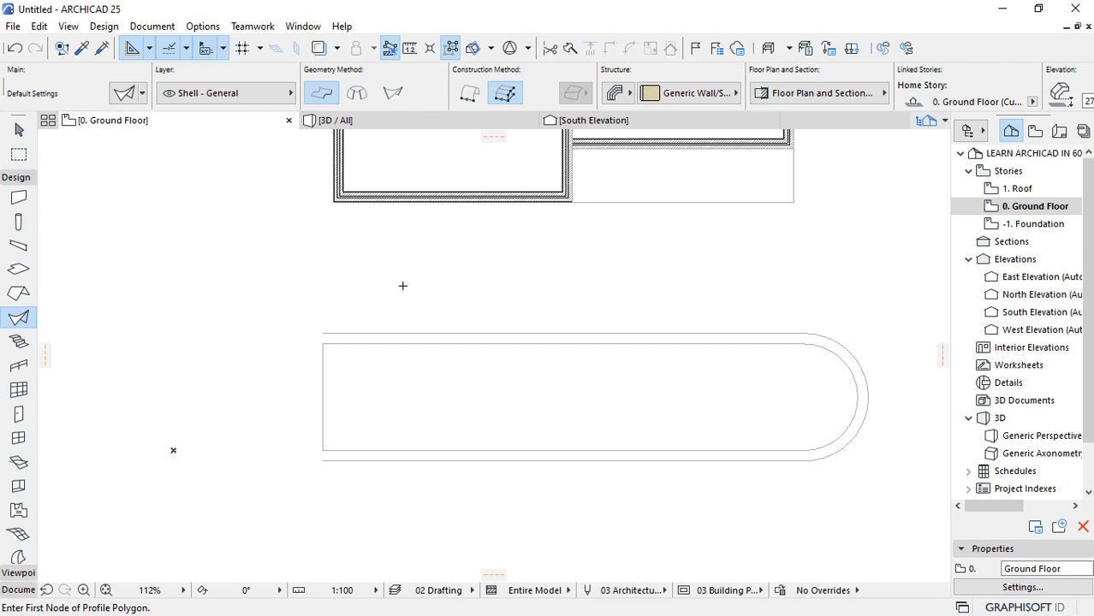
{"action": "left_click", "coordinate": [411, 334]}
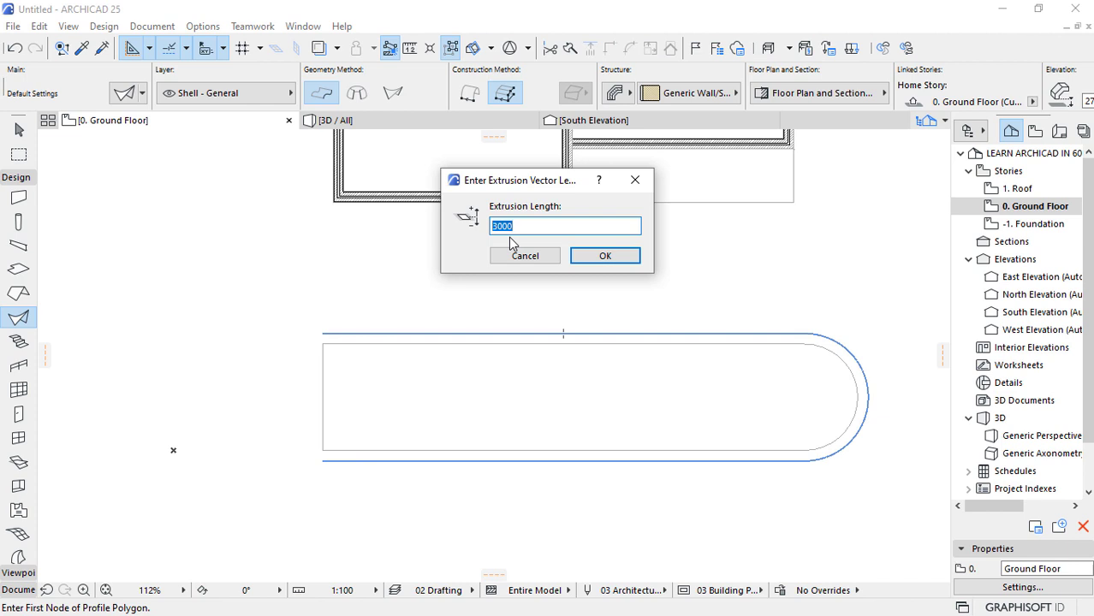
{"action": "type", "text": "13"}
{"action": "key", "text": "BackSpace"}
{"action": "type", "text": "800"}
{"action": "key", "text": "Return"}
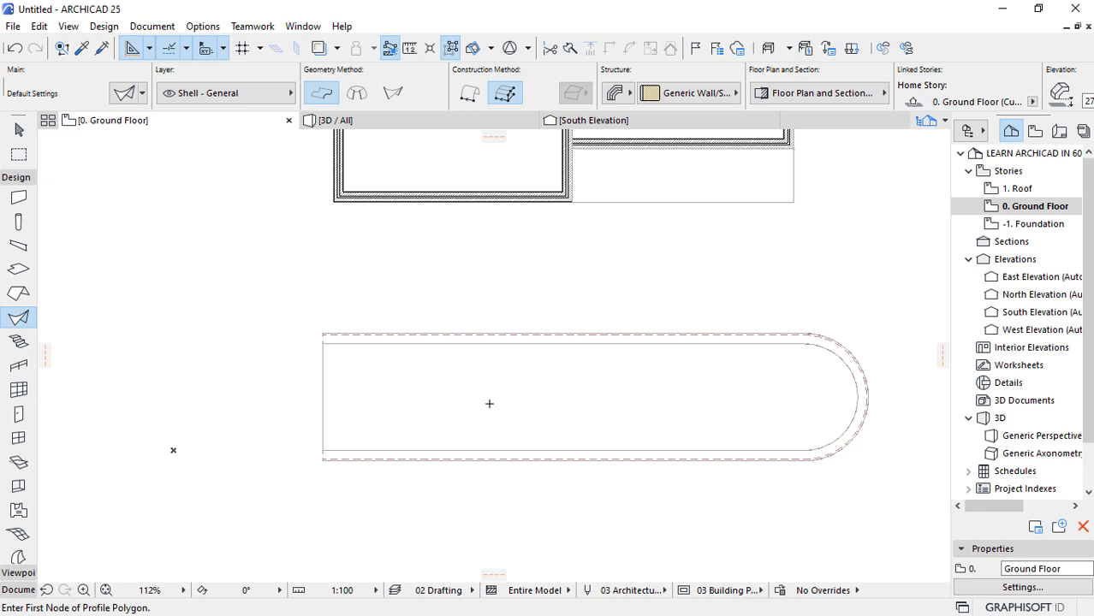
{"action": "key", "text": "Escape"}
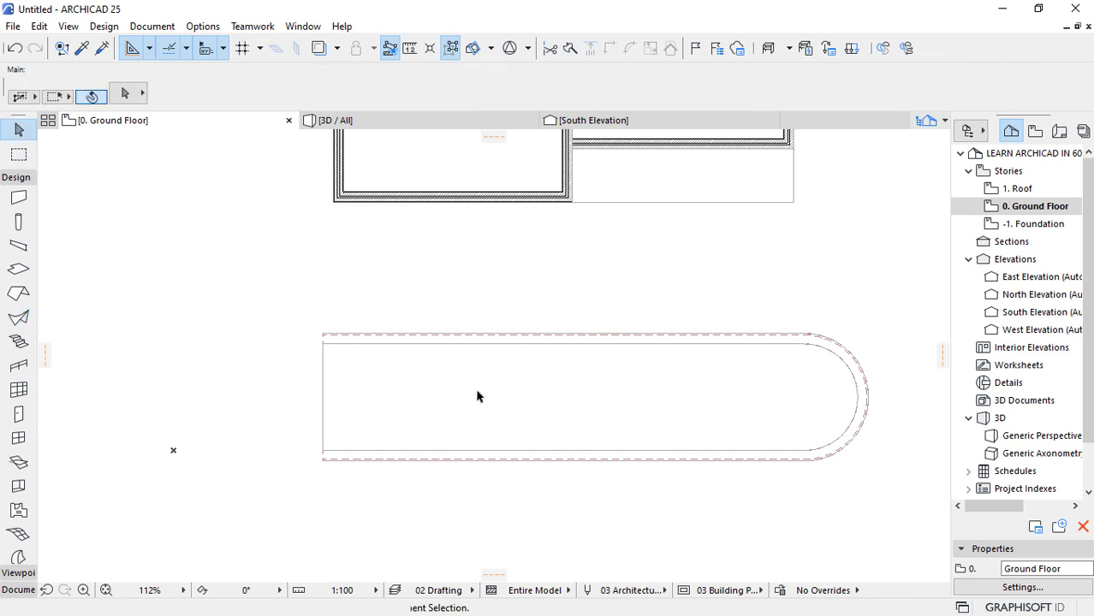
{"action": "left_click", "coordinate": [576, 340]}
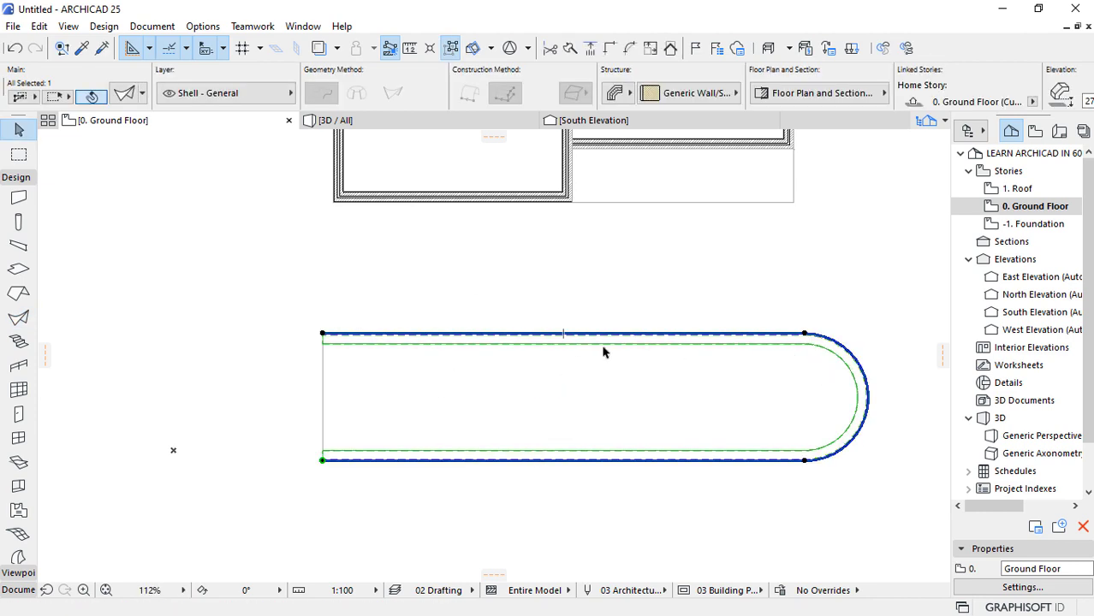
In the West Elevation, rotate the shell 90 degrees clockwise about its lower right corner so it lies horizontally.
{"action": "scroll", "coordinate": [603, 350], "scroll_direction": "down", "scroll_amount": 2}
{"action": "scroll", "coordinate": [441, 342], "scroll_direction": "down", "scroll_amount": 2}
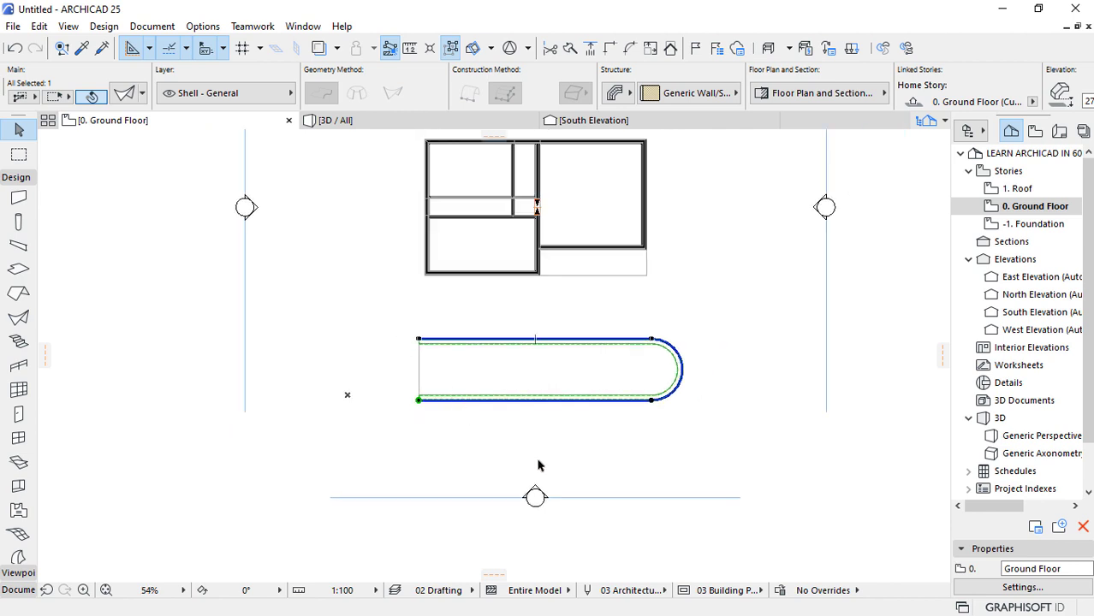
{"action": "double_click", "coordinate": [1038, 330]}
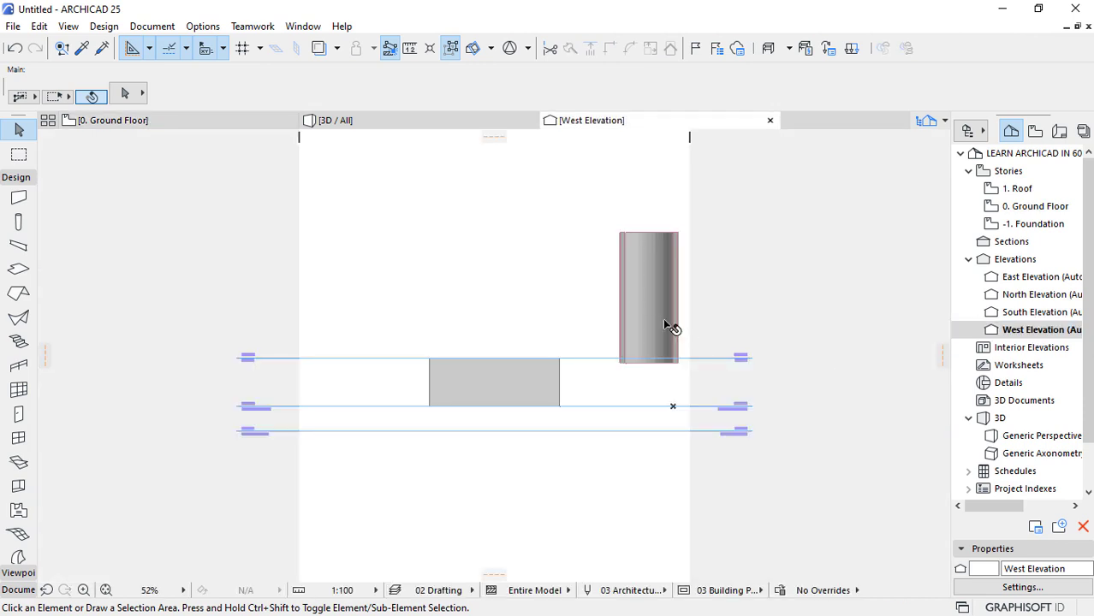
{"action": "left_click", "coordinate": [664, 329]}
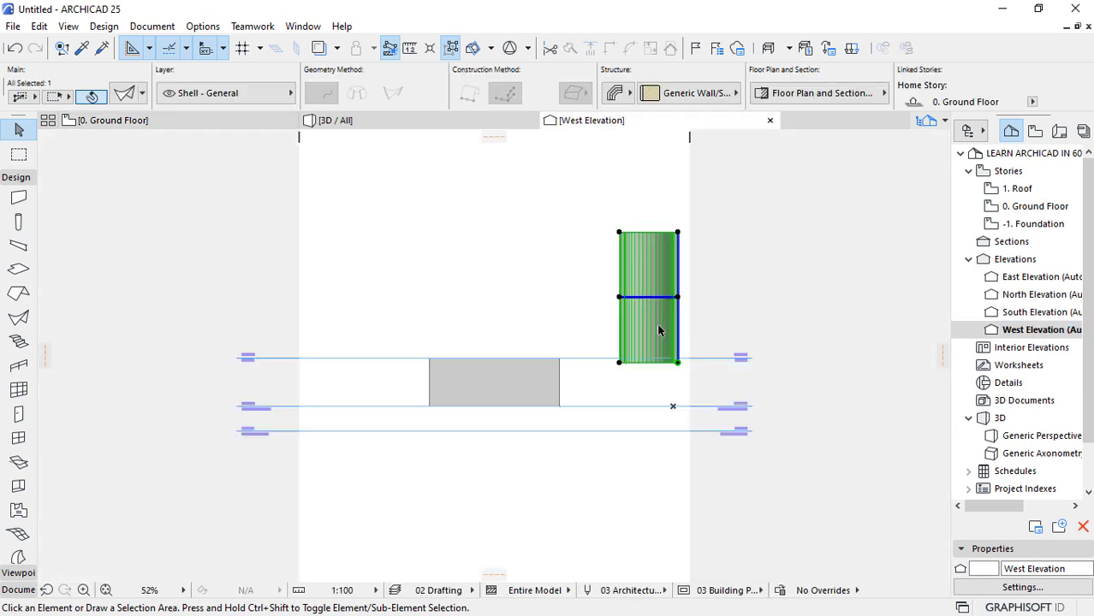
{"action": "key", "text": "ctrl+e"}
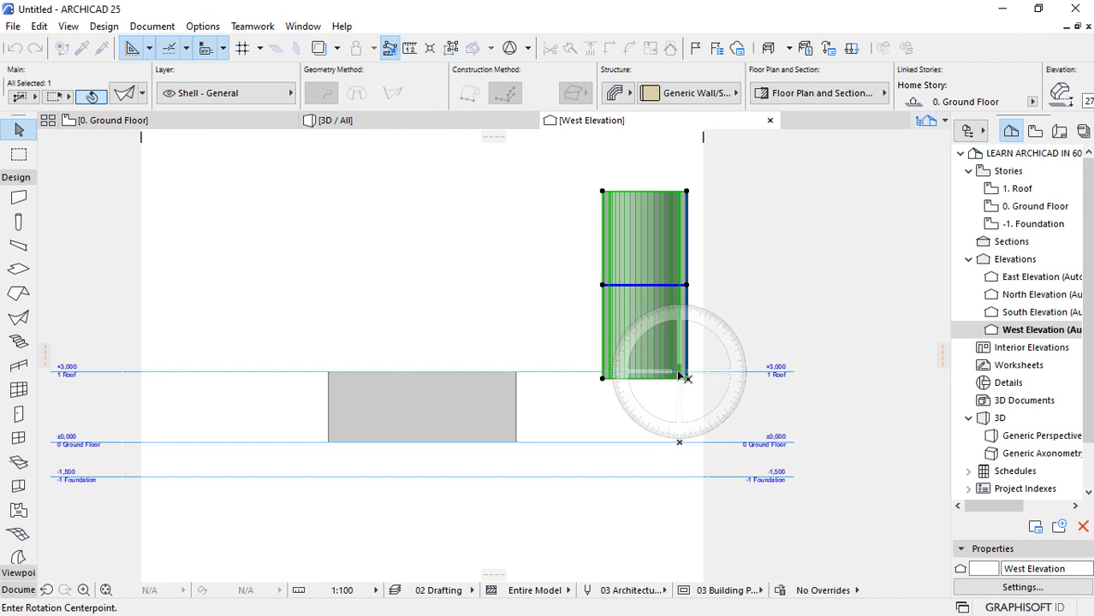
{"action": "key", "text": "Escape"}
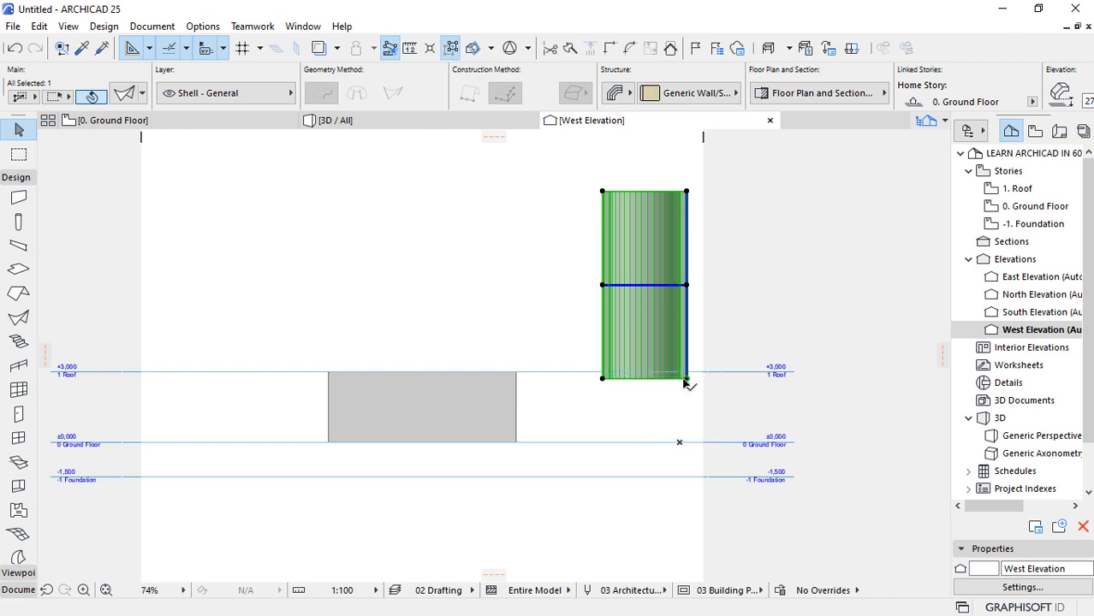
{"action": "right_click", "coordinate": [686, 382]}
{"action": "mouse_move", "coordinate": [800, 291]}
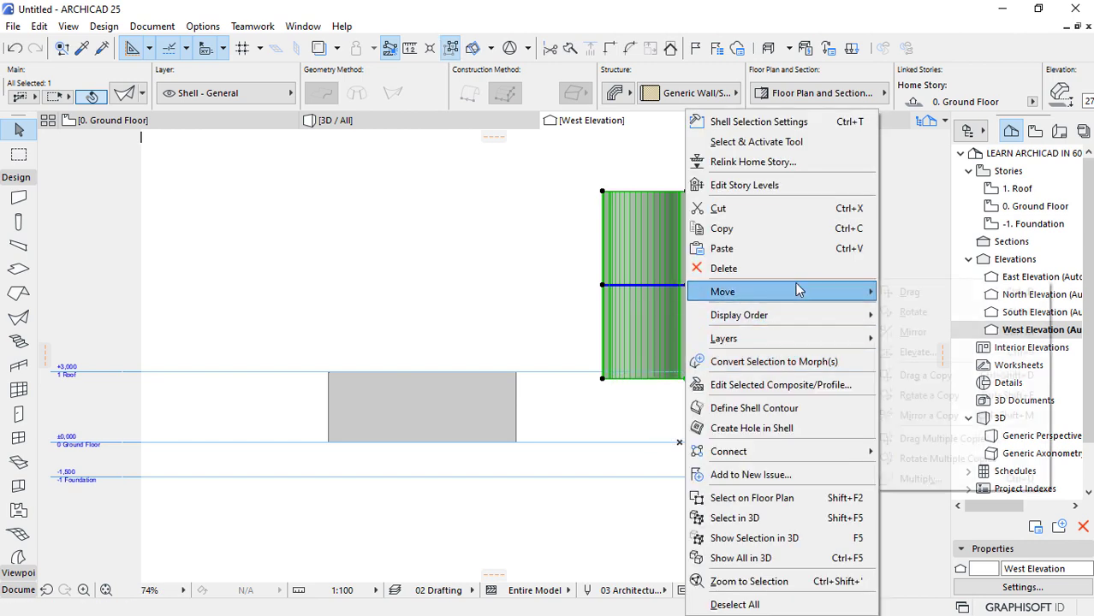
{"action": "left_click", "coordinate": [913, 312]}
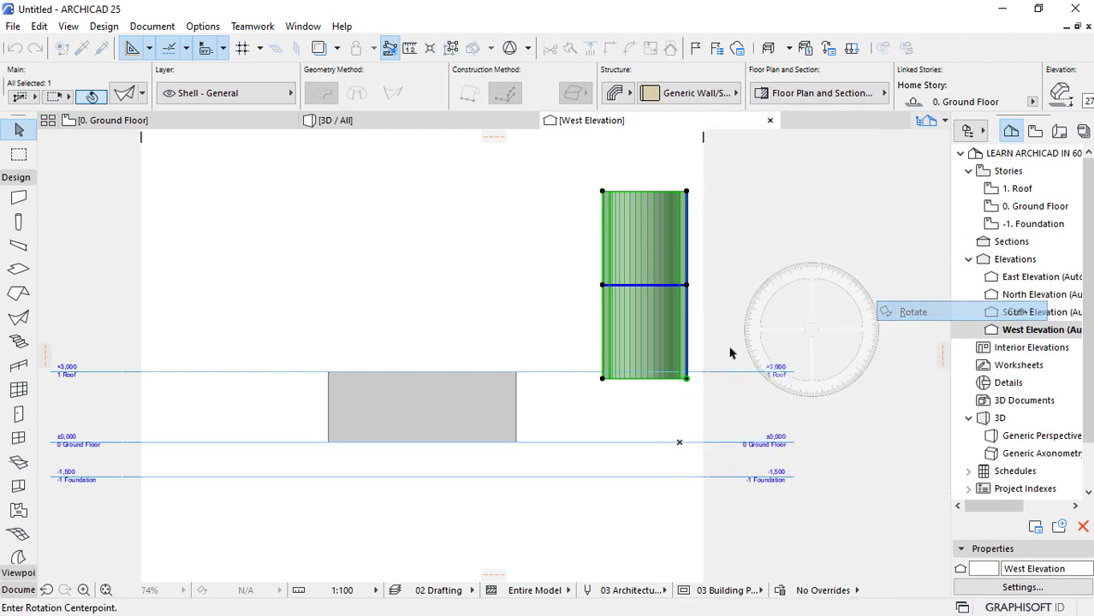
{"action": "left_click", "coordinate": [687, 377]}
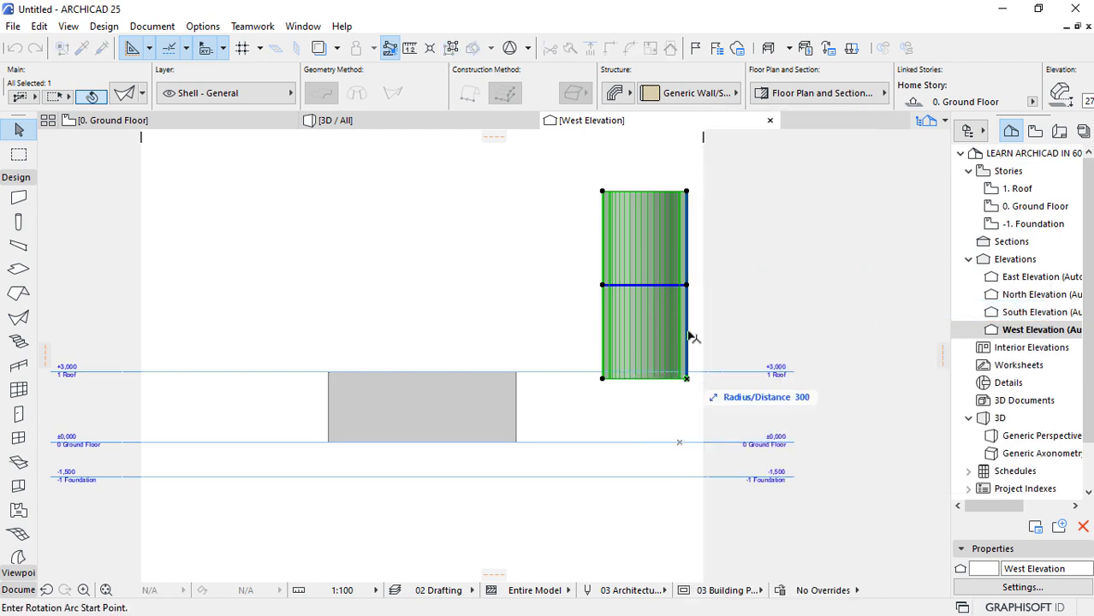
{"action": "left_click", "coordinate": [686, 191]}
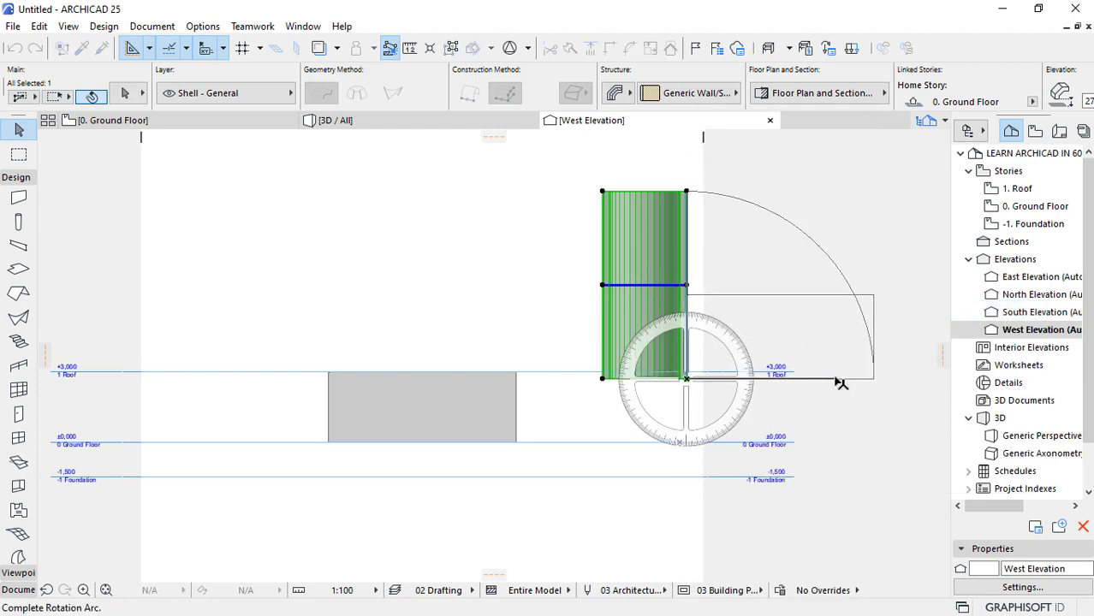
{"action": "left_click", "coordinate": [870, 396]}
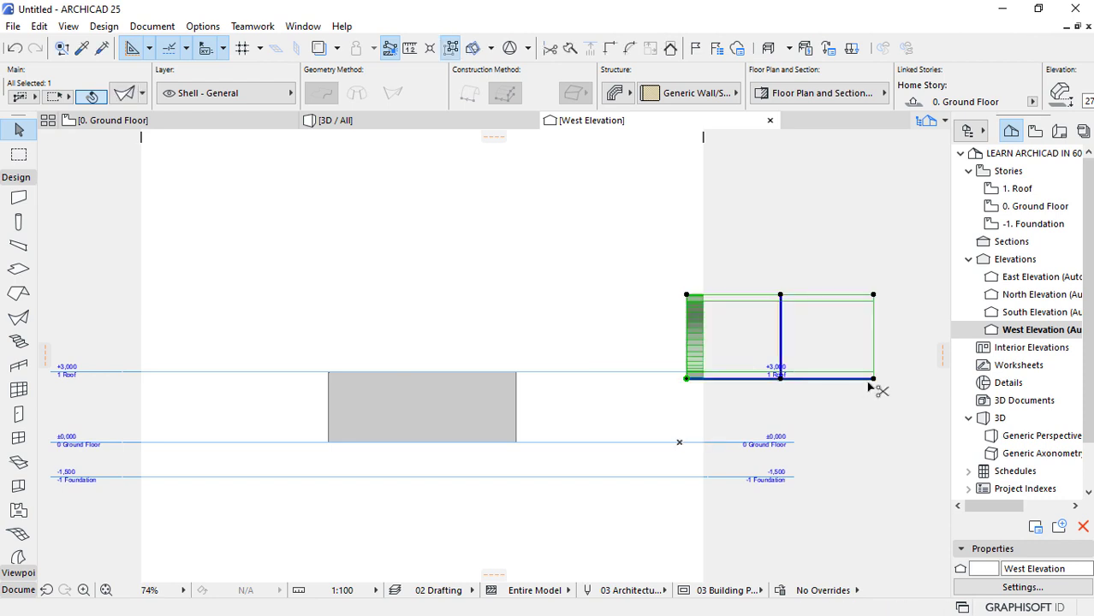
Move the rotated shell by its lower right corner onto the building's lower right corner at ground floor level.
{"action": "key", "text": "ctrl+d"}
{"action": "left_click", "coordinate": [873, 379]}
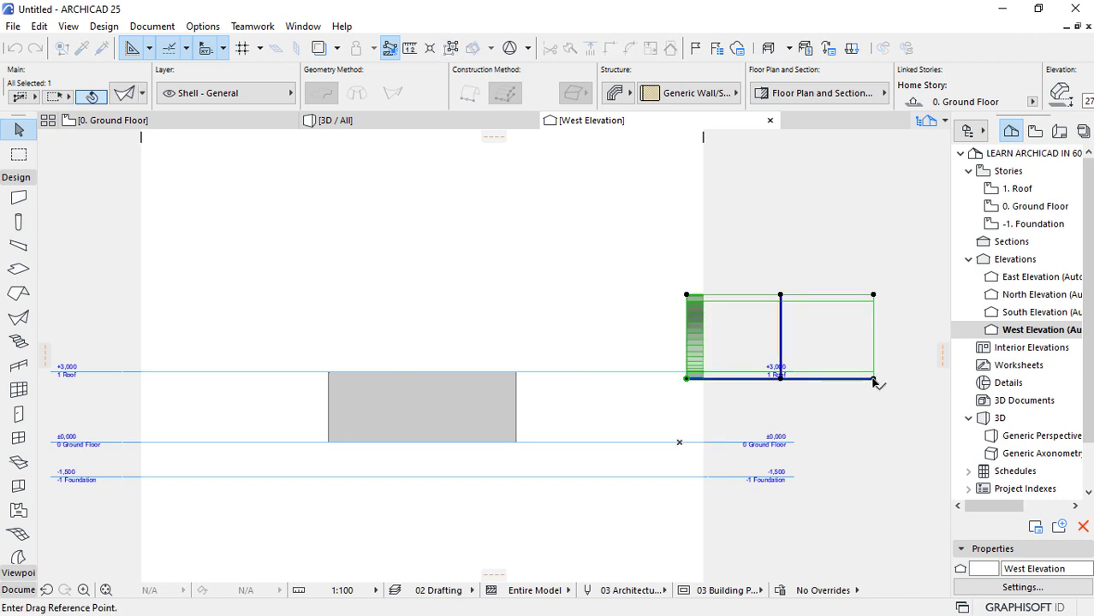
{"action": "left_click", "coordinate": [516, 441]}
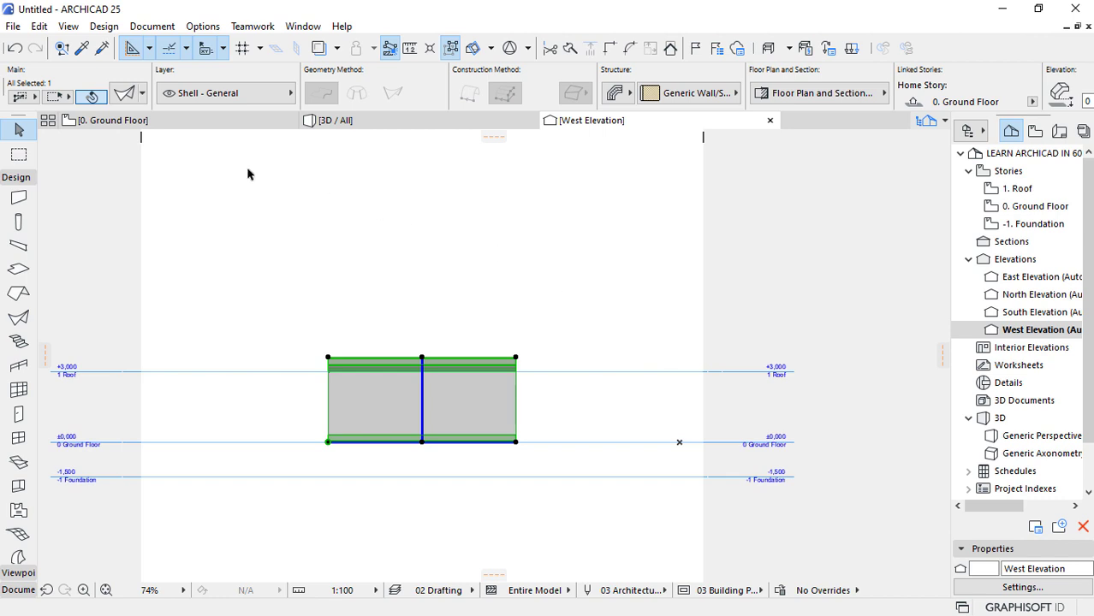
Examine how the shell fits around the building in the 0. Ground Floor plan and in the 3D view.
{"action": "left_click", "coordinate": [163, 125]}
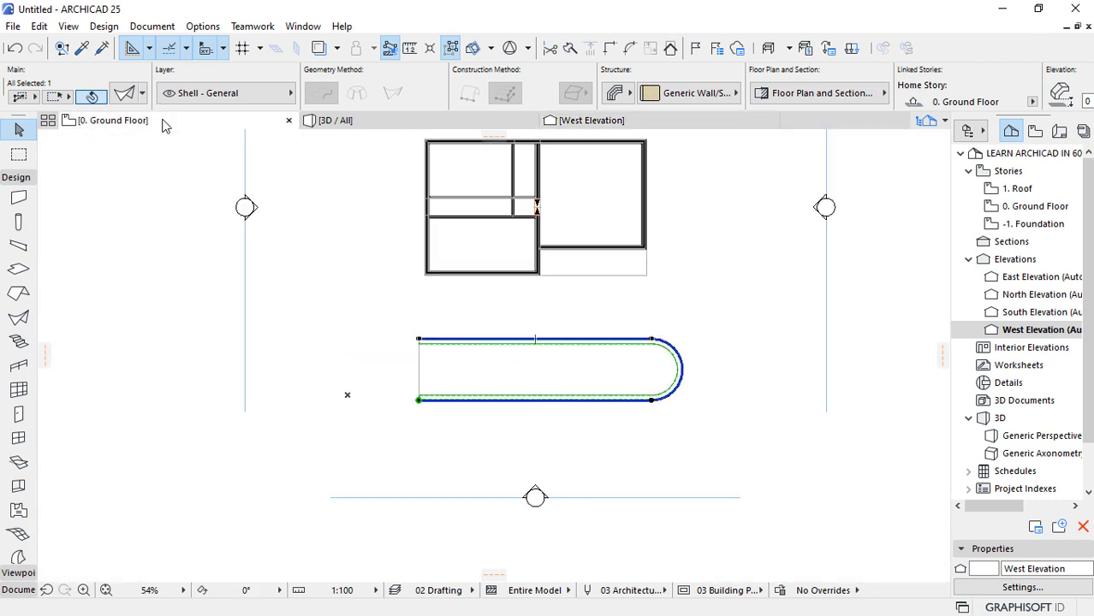
{"action": "left_click", "coordinate": [469, 299]}
{"action": "scroll", "coordinate": [648, 226], "scroll_direction": "up", "scroll_amount": 3}
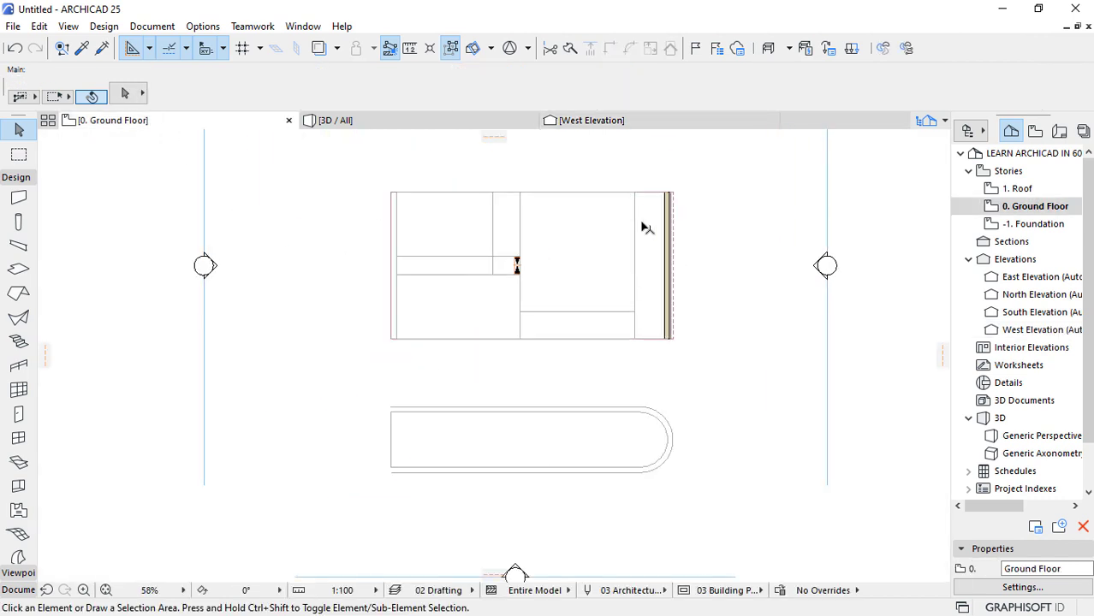
{"action": "left_click", "coordinate": [684, 214]}
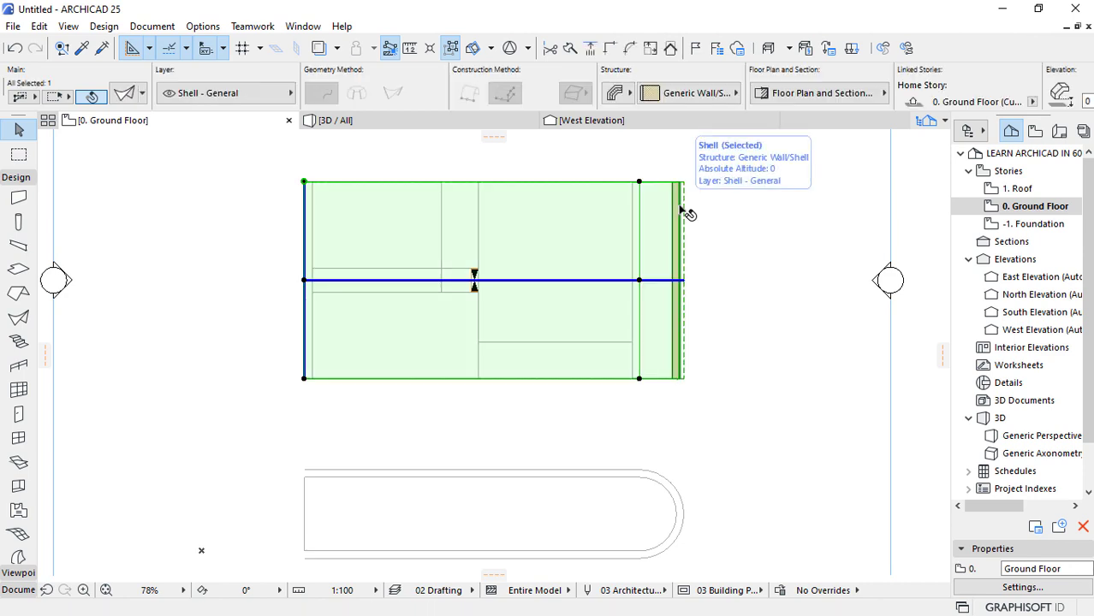
{"action": "left_click", "coordinate": [371, 123]}
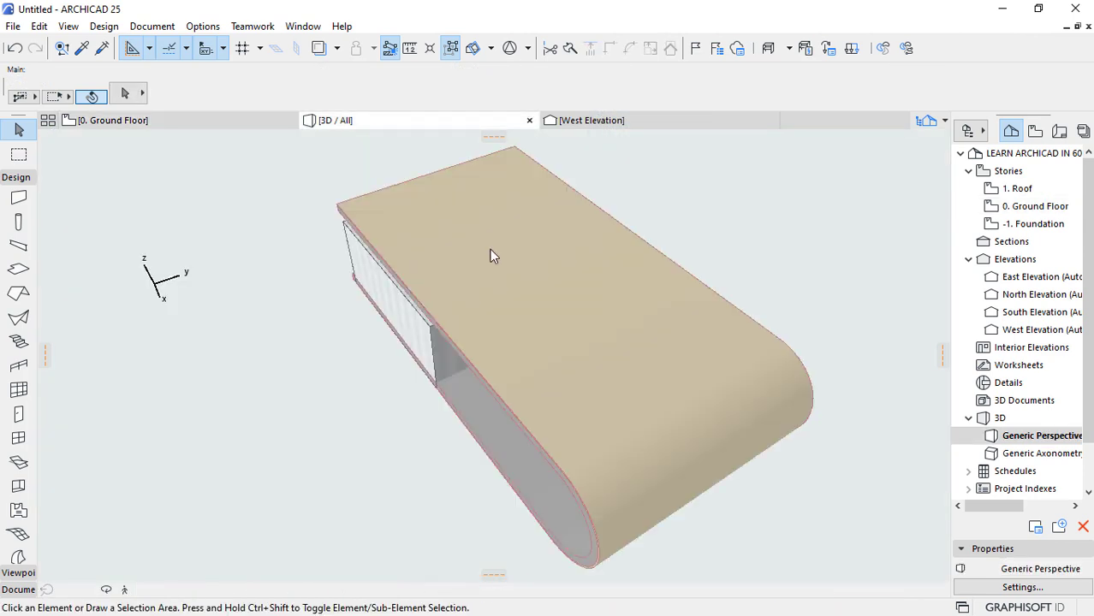
{"action": "middle_click_drag", "start_coordinate": [435, 284], "coordinate": [237, 490], "text": "shift"}
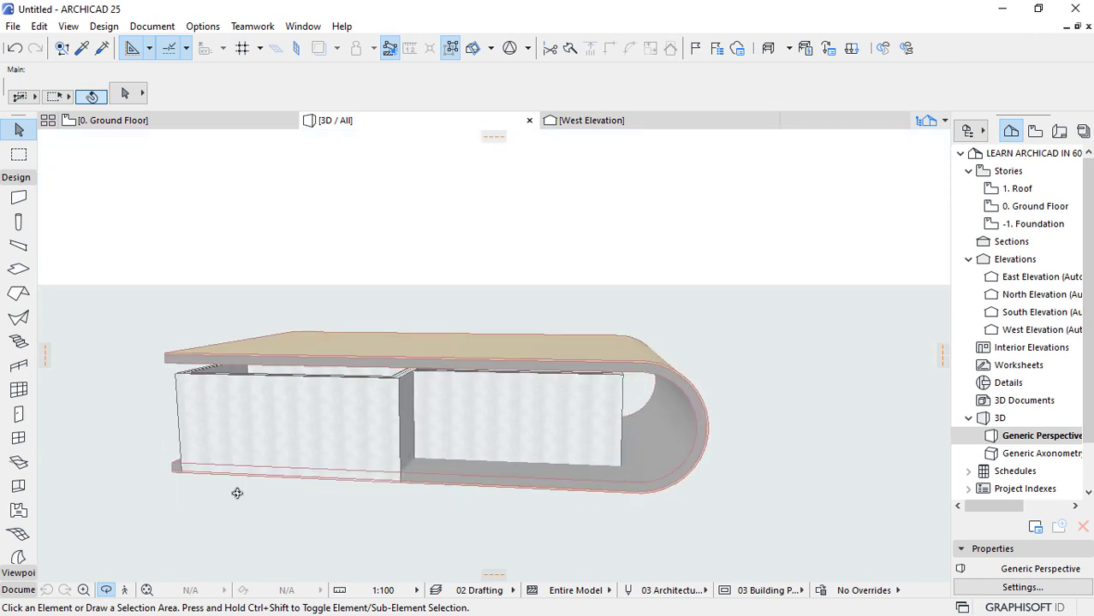
{"action": "scroll", "coordinate": [228, 482], "scroll_direction": "up", "scroll_amount": 2}
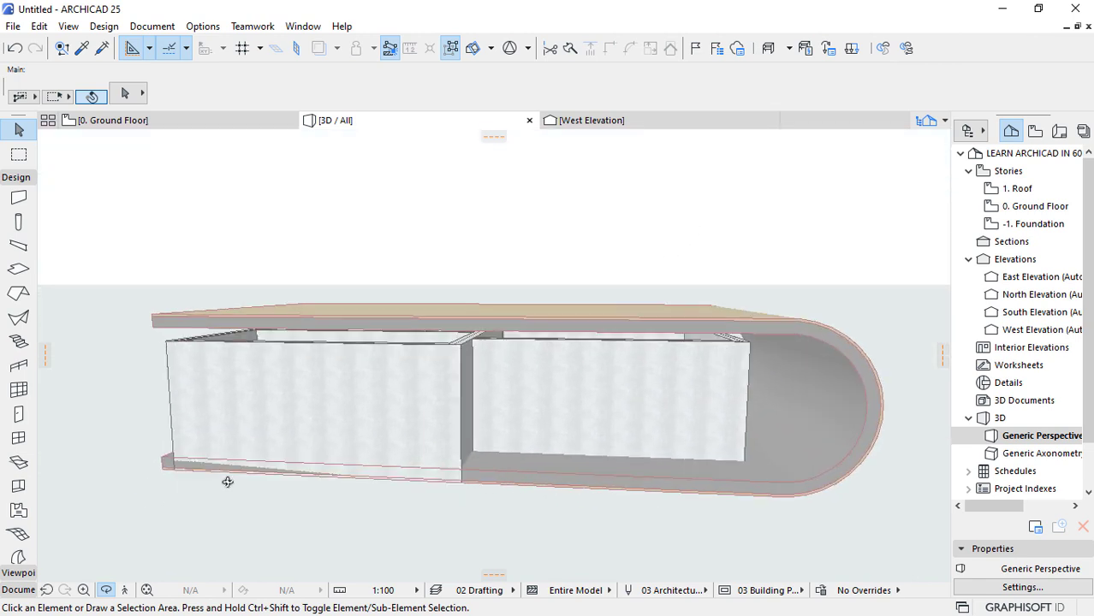
Select all the building's walls in 3D and set their base offset to 300.
{"action": "left_click", "coordinate": [379, 420]}
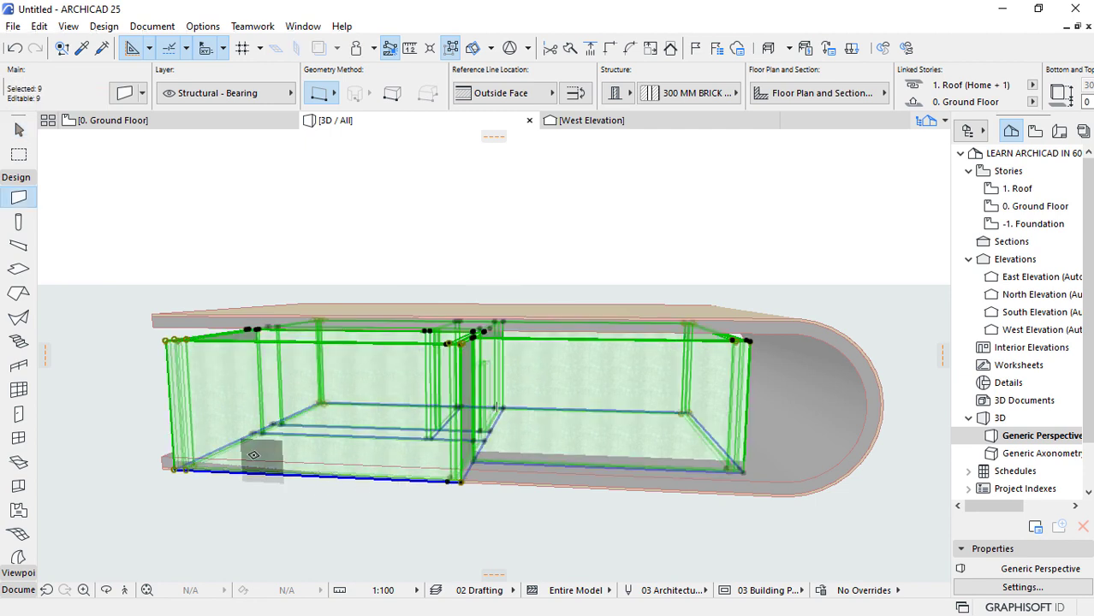
{"action": "left_click", "coordinate": [14, 199]}
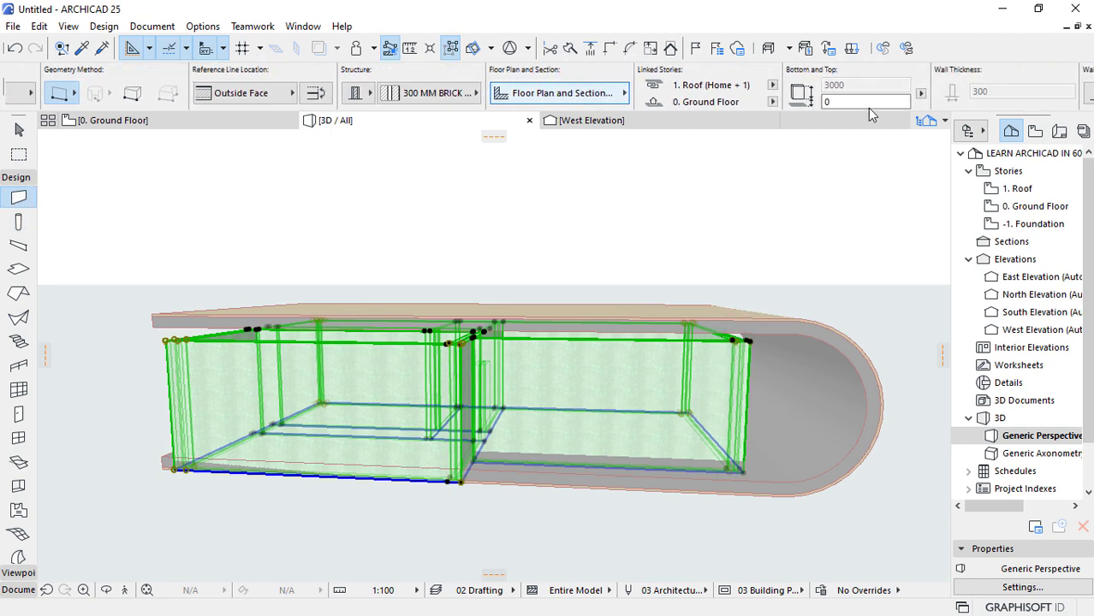
{"action": "left_click", "coordinate": [864, 102]}
{"action": "type", "text": "3"}
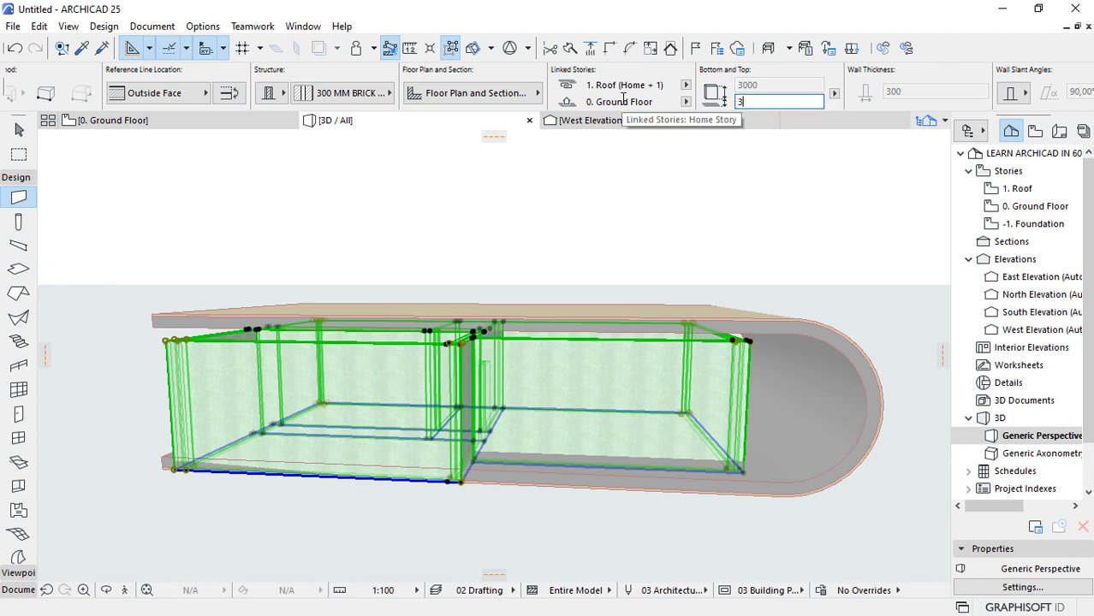
{"action": "type", "text": "00"}
{"action": "key", "text": "Return"}
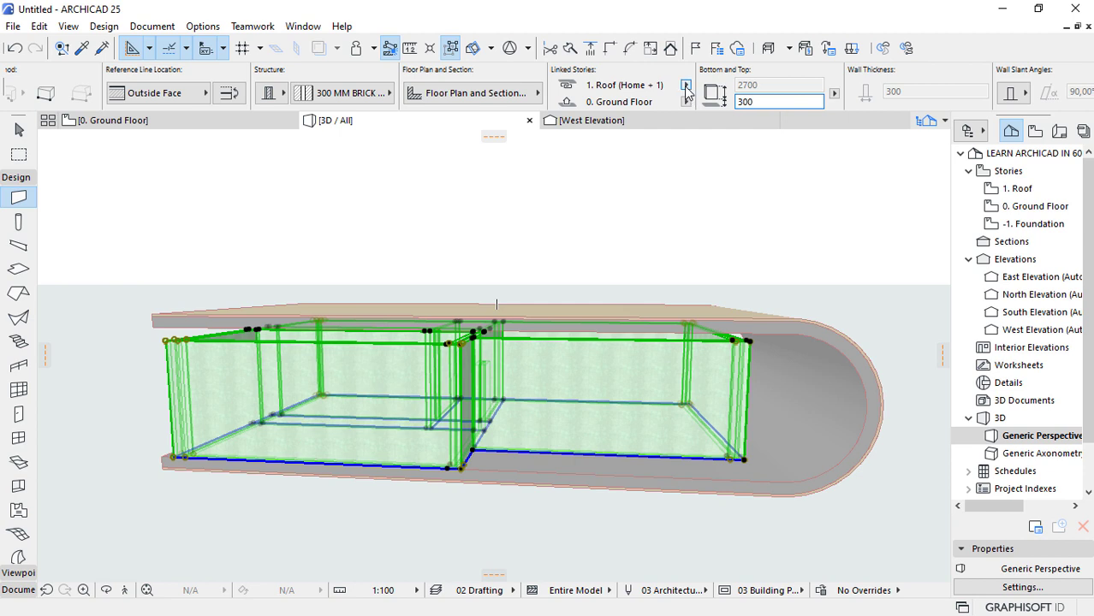
Unlink the top of the selected walls from the roof story, set their height to 3000, and deselect them.
{"action": "left_click", "coordinate": [686, 85]}
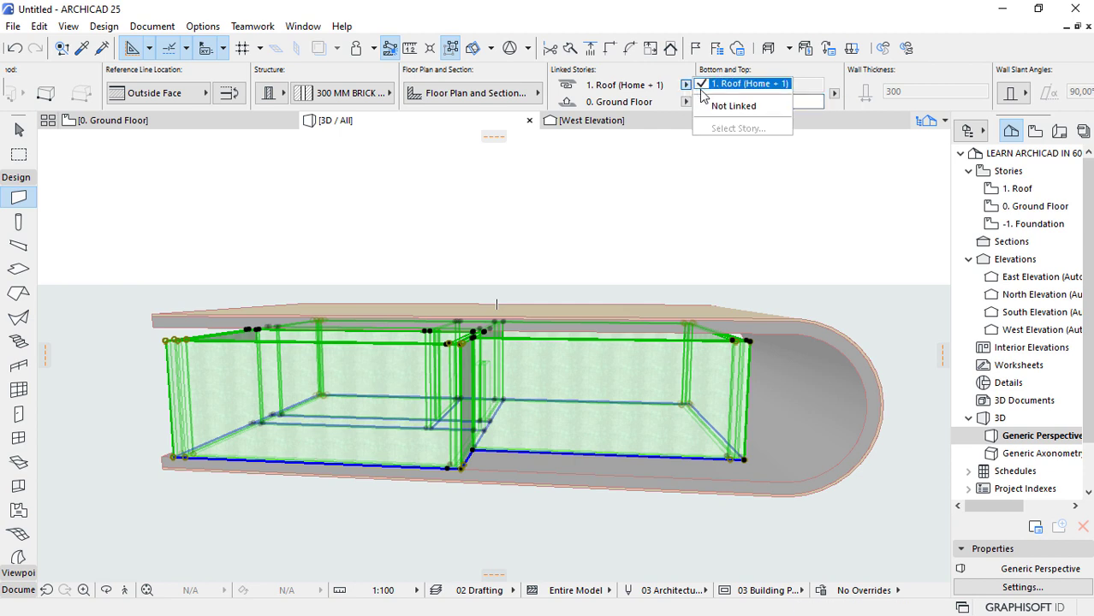
{"action": "left_click", "coordinate": [727, 106]}
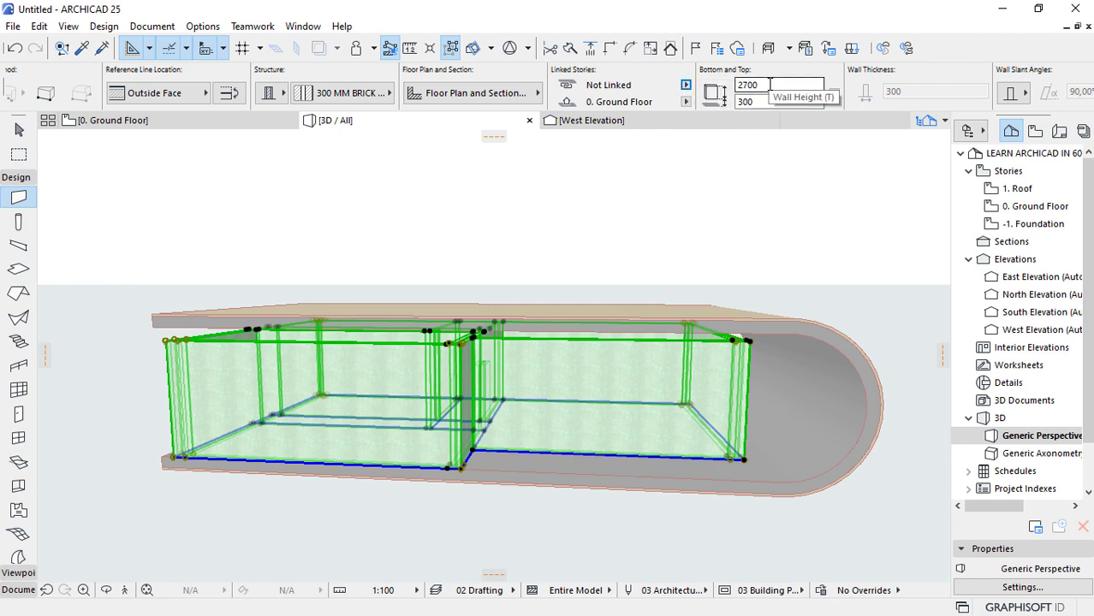
{"action": "left_click", "coordinate": [768, 84]}
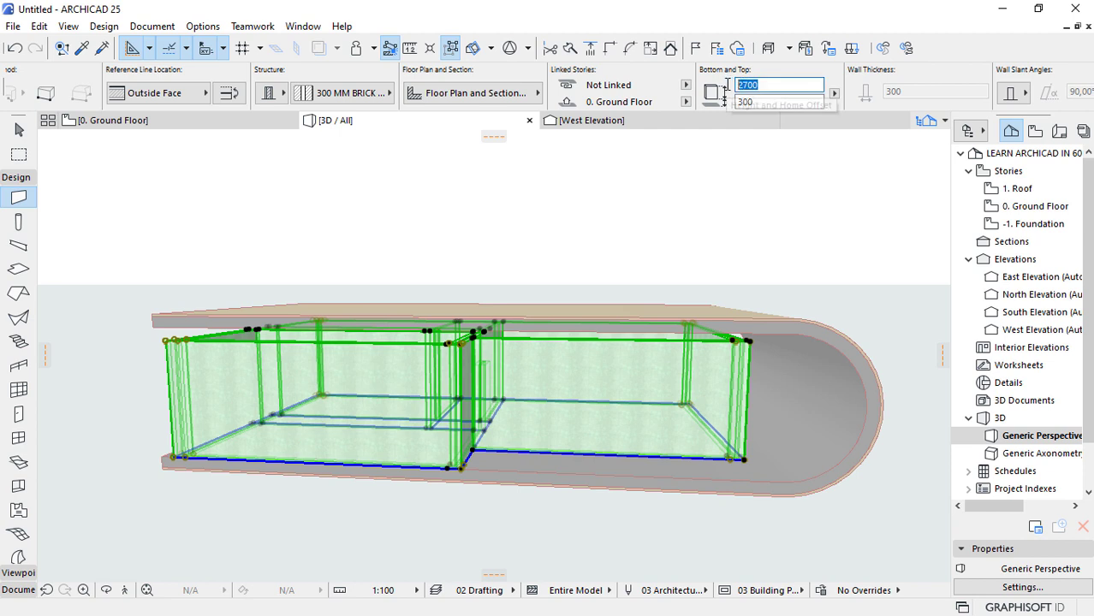
{"action": "type", "text": "3000"}
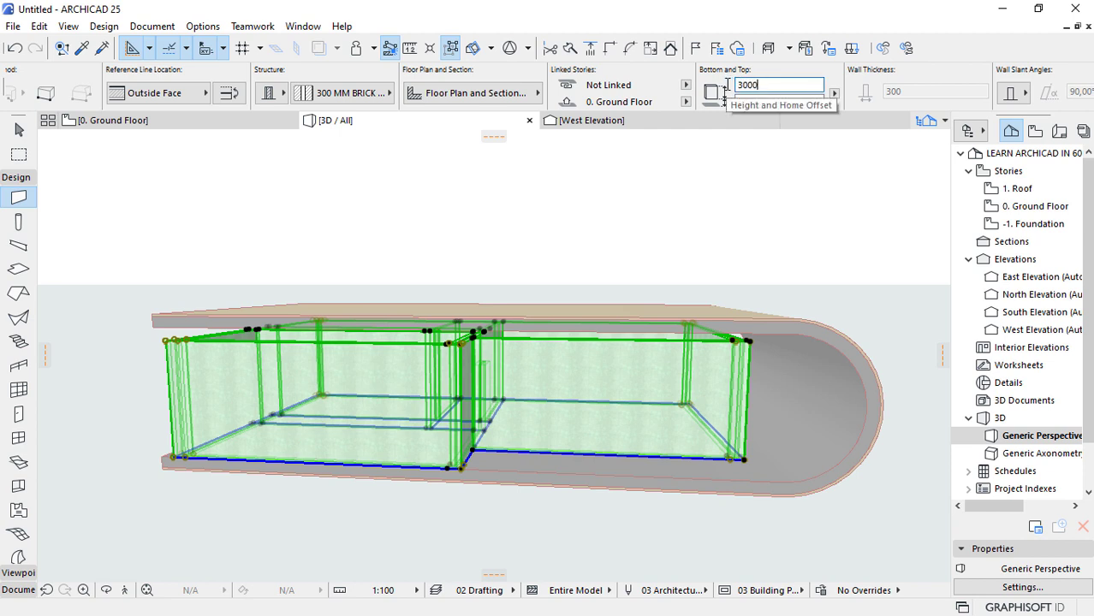
{"action": "key", "text": "Return"}
{"action": "key", "text": "Escape"}
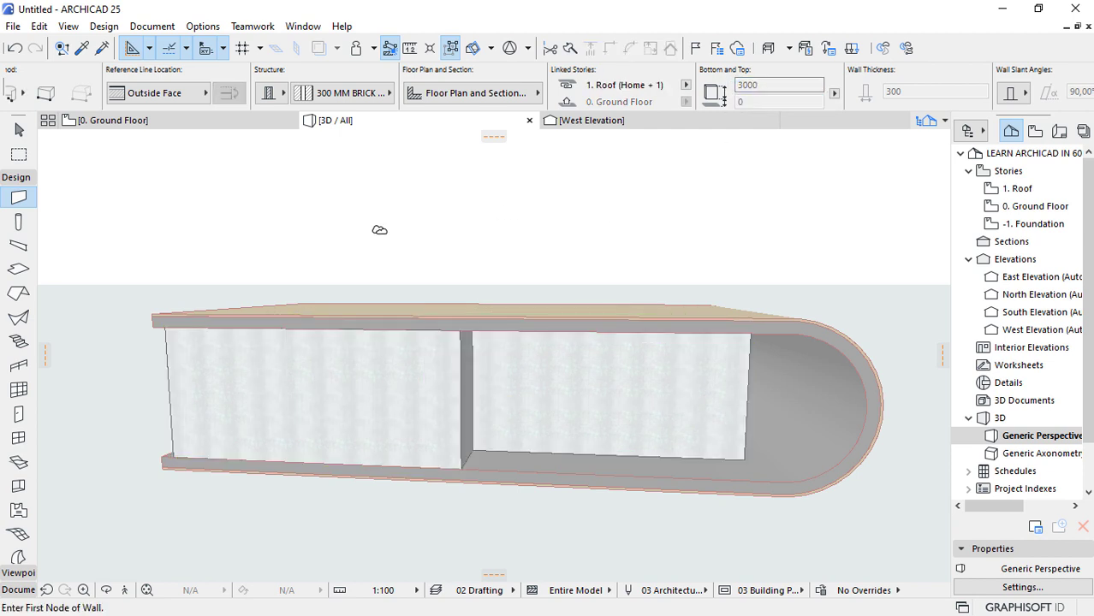
Draw a wide ellipse in the 0. Ground Floor plan, crossing the shell's rounded right end in its upper half.
{"action": "middle_click_drag", "start_coordinate": [418, 400], "coordinate": [493, 354], "text": "shift"}
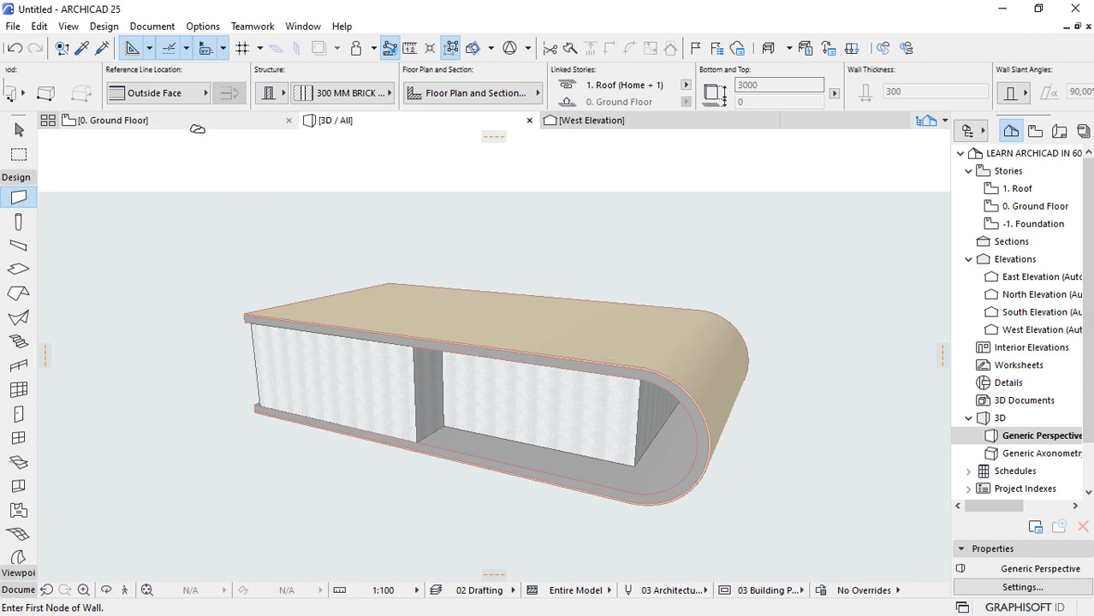
{"action": "left_click", "coordinate": [197, 126]}
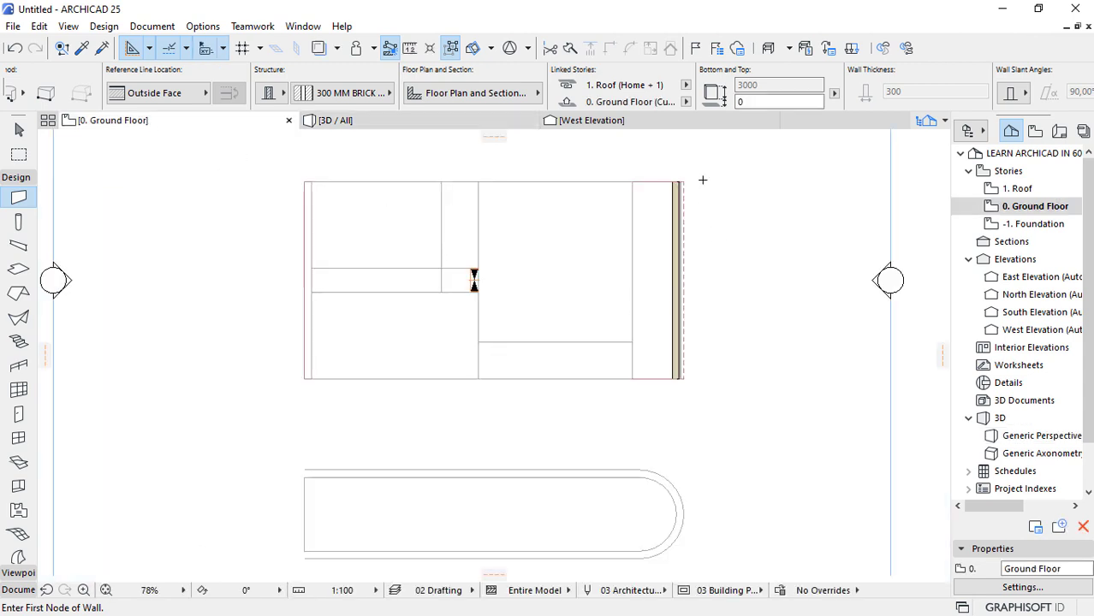
{"action": "scroll", "coordinate": [702, 180], "scroll_direction": "up", "scroll_amount": 2}
{"action": "left_click", "coordinate": [16, 177]}
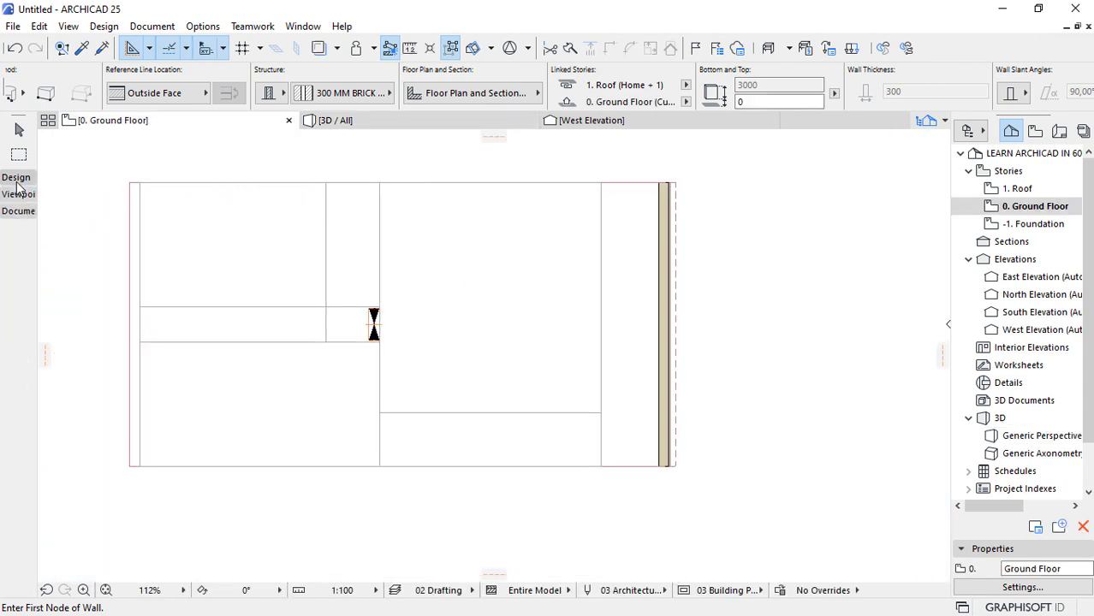
{"action": "left_click", "coordinate": [18, 210]}
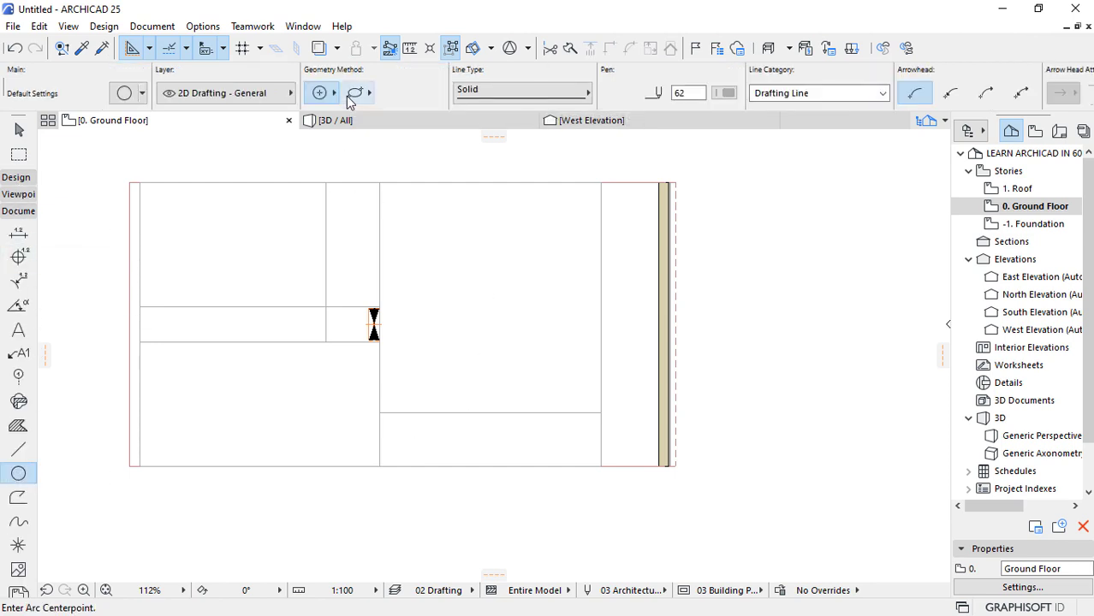
{"action": "left_click", "coordinate": [354, 92]}
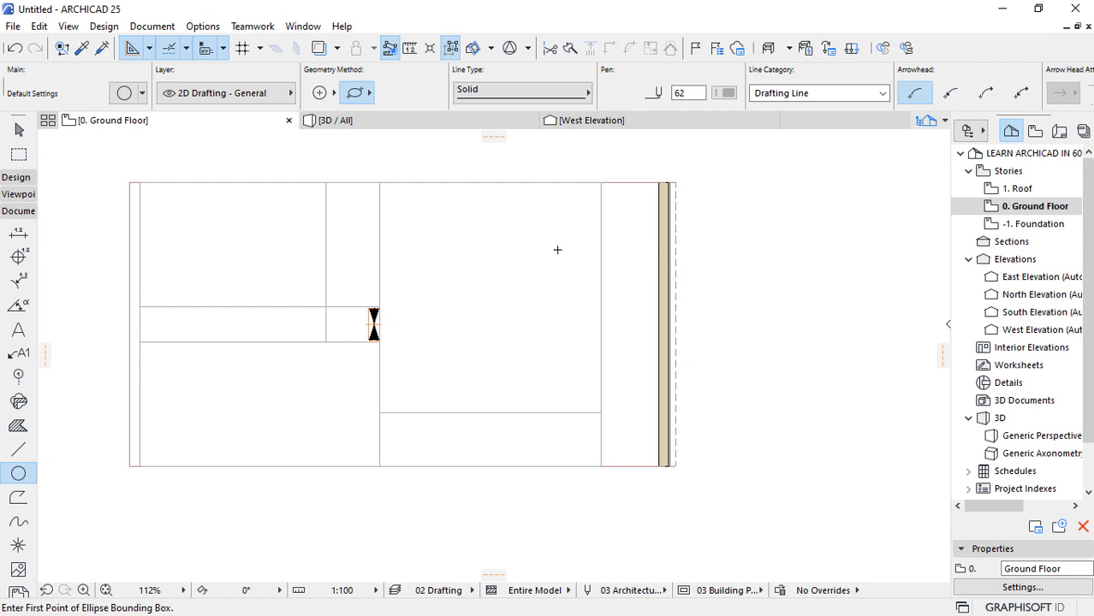
{"action": "left_click", "coordinate": [623, 248]}
{"action": "left_click", "coordinate": [787, 310]}
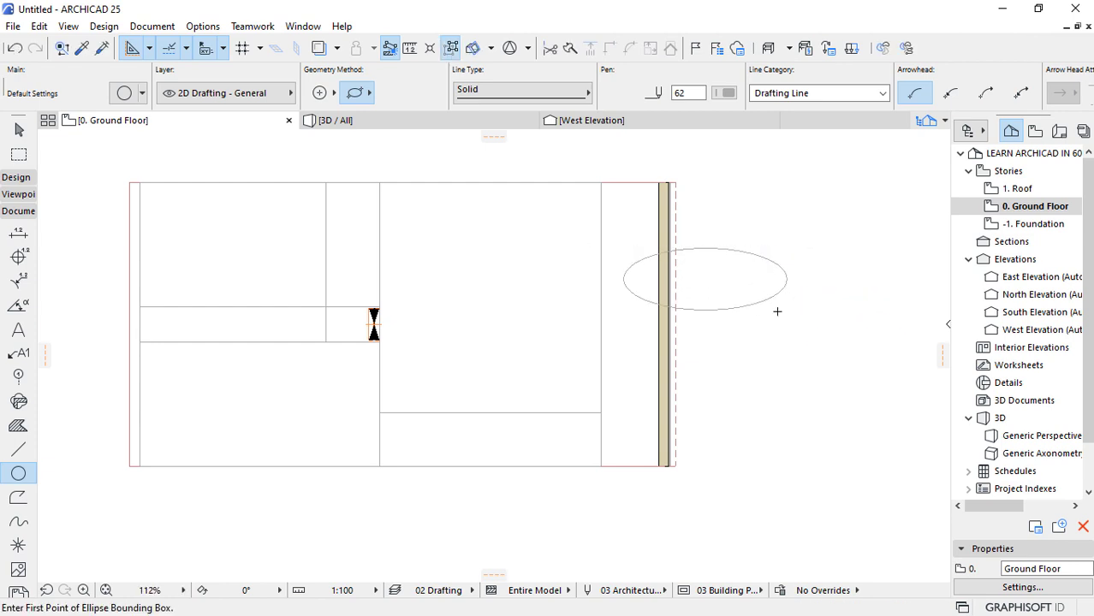
{"action": "key", "text": "Escape"}
Mirror a copy of the ellipse about a horizontal axis through the shell's middle, then clear the selection.
{"action": "left_click", "coordinate": [775, 295]}
{"action": "right_click", "coordinate": [741, 358]}
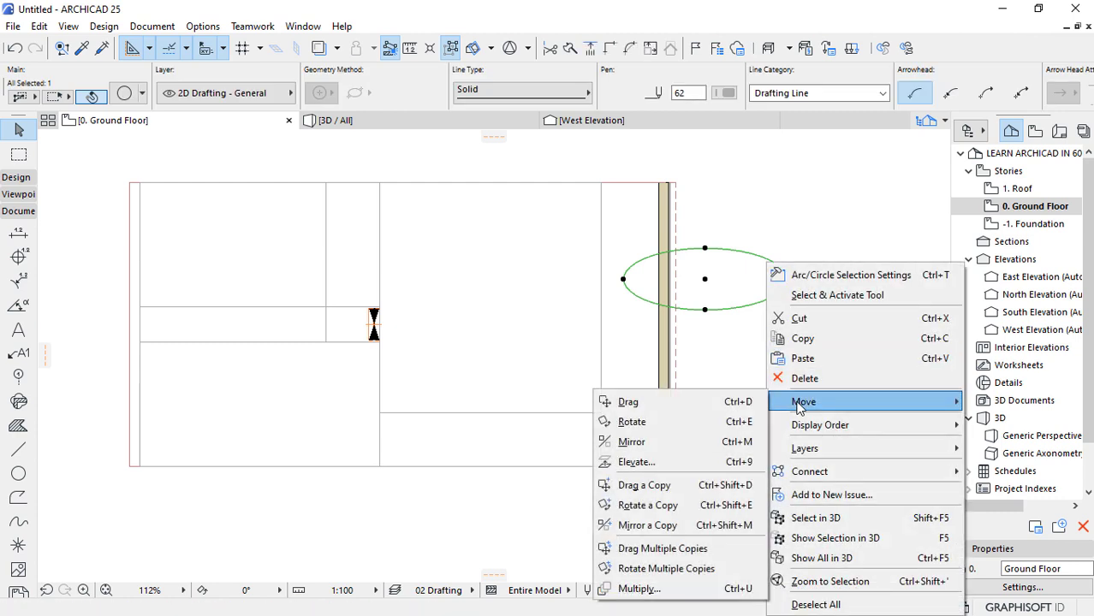
{"action": "left_click", "coordinate": [650, 524]}
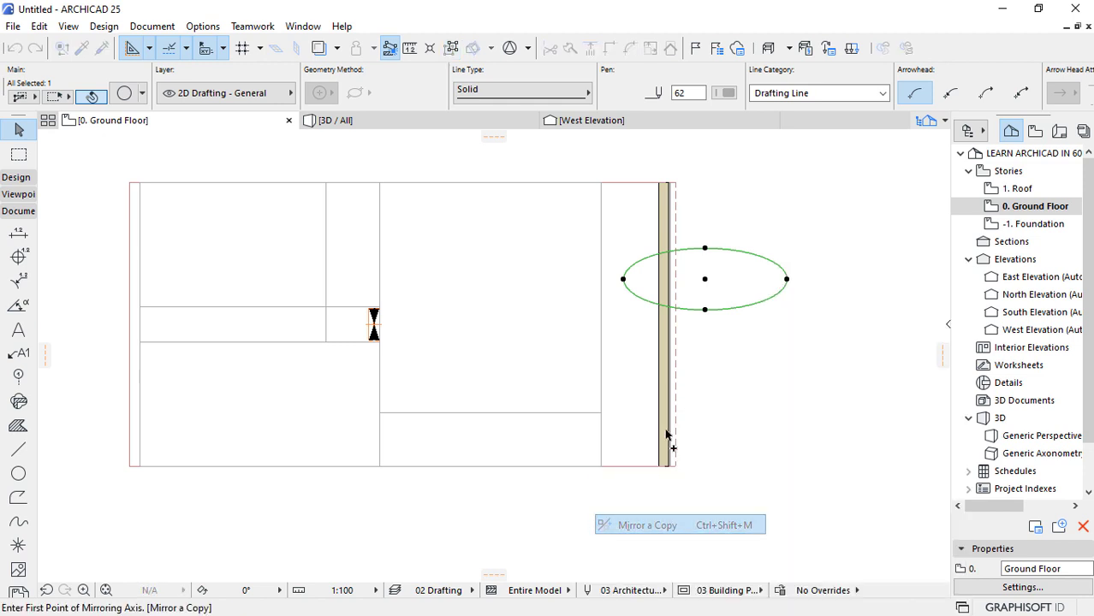
{"action": "left_click", "coordinate": [644, 325]}
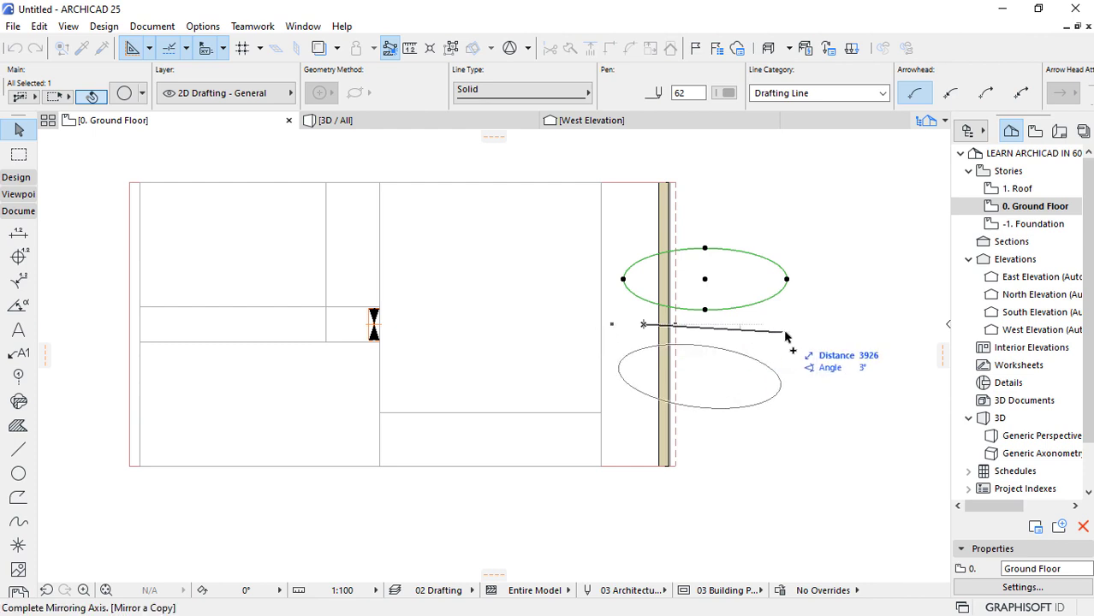
{"action": "left_click", "coordinate": [822, 330]}
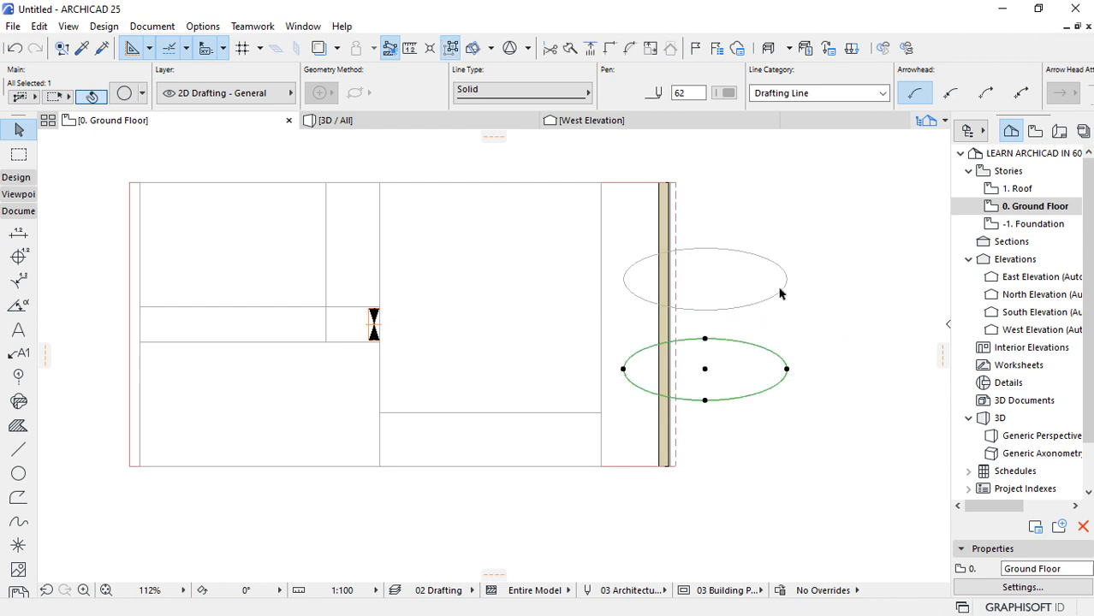
{"action": "left_click", "coordinate": [610, 330]}
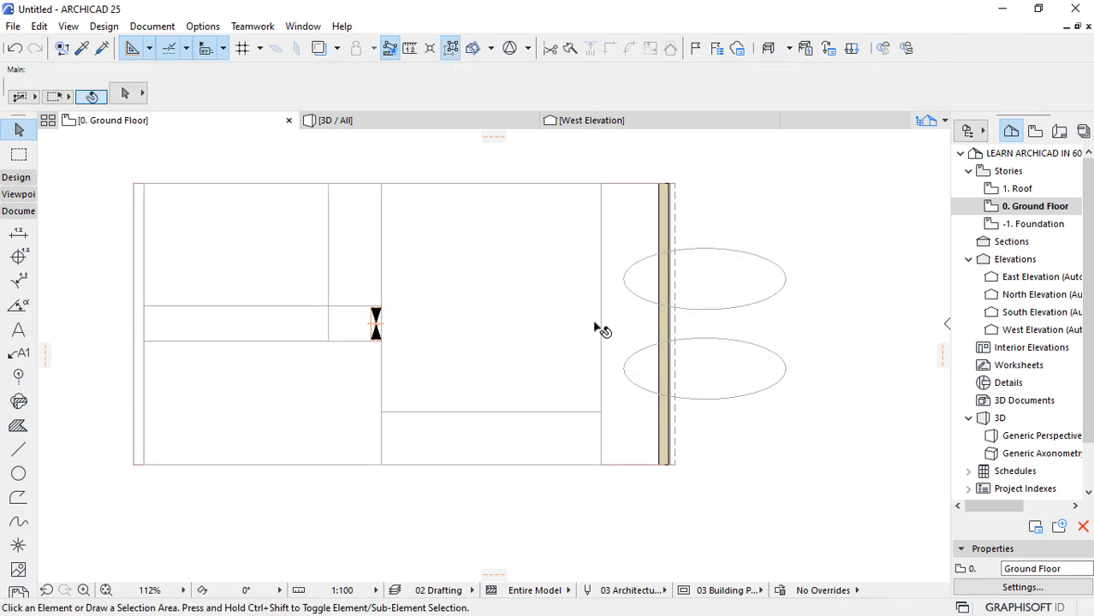
Create a hole in the shell using the upper ellipse as its outline.
{"action": "scroll", "coordinate": [608, 342], "scroll_direction": "down", "scroll_amount": 2}
{"action": "scroll", "coordinate": [711, 255], "scroll_direction": "up", "scroll_amount": 2}
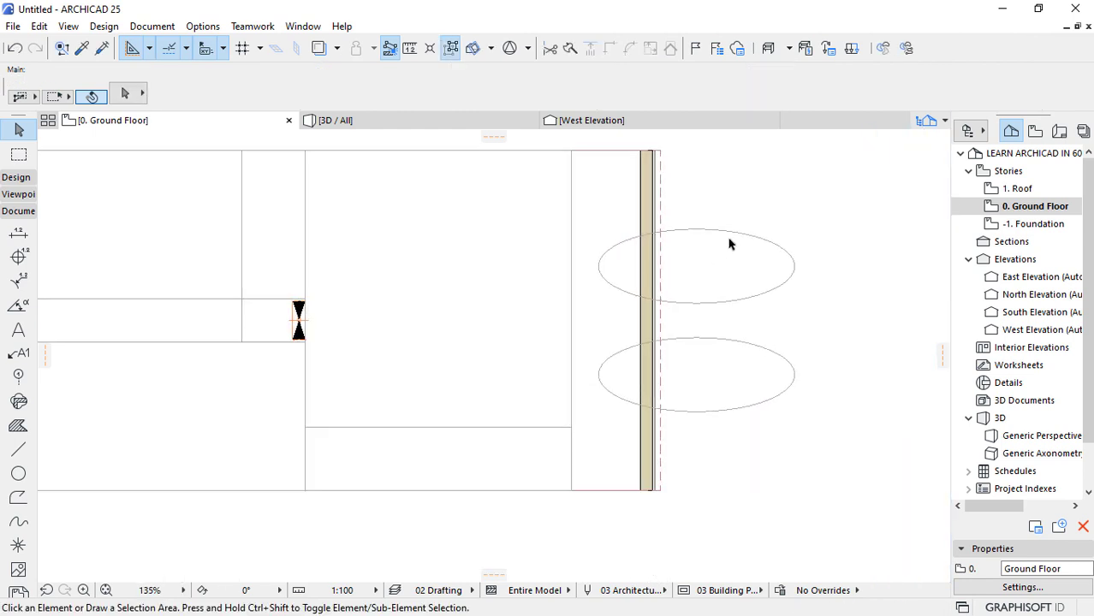
{"action": "left_click", "coordinate": [608, 190]}
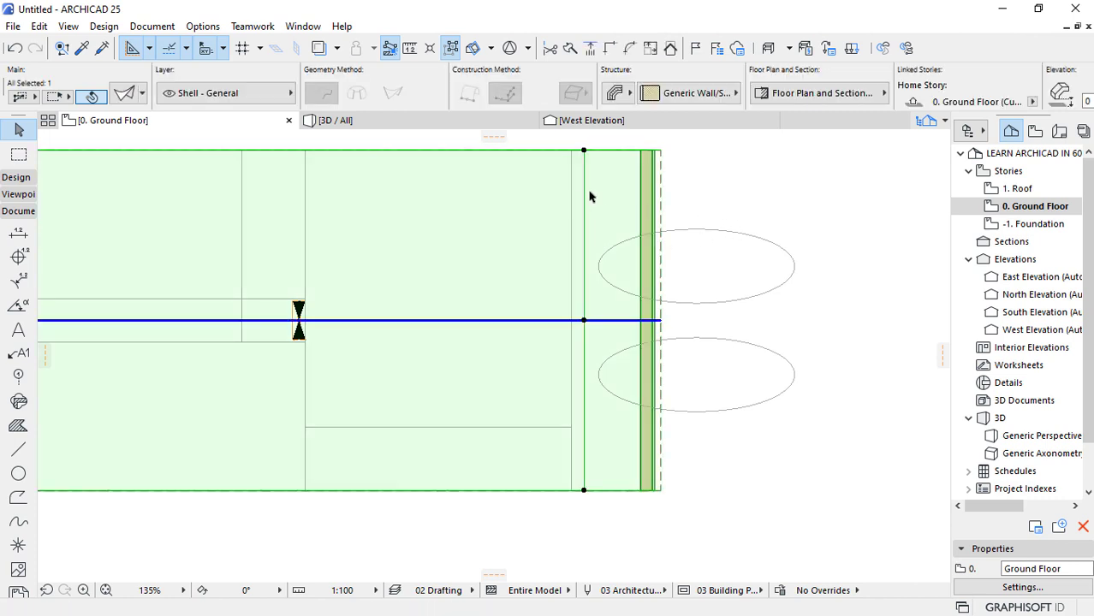
{"action": "right_click", "coordinate": [758, 163]}
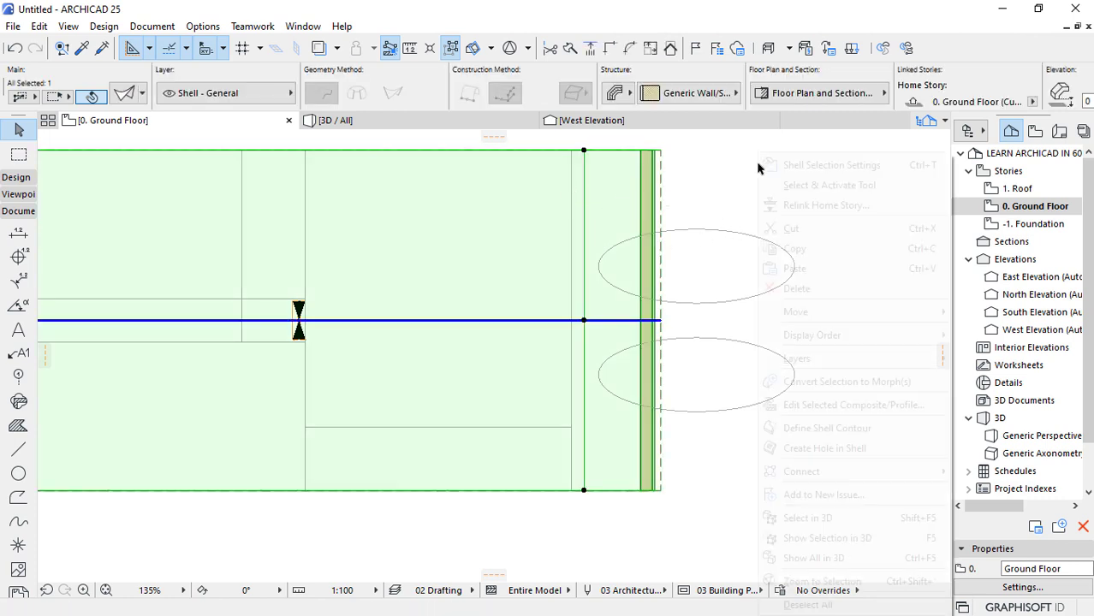
{"action": "left_click", "coordinate": [803, 452]}
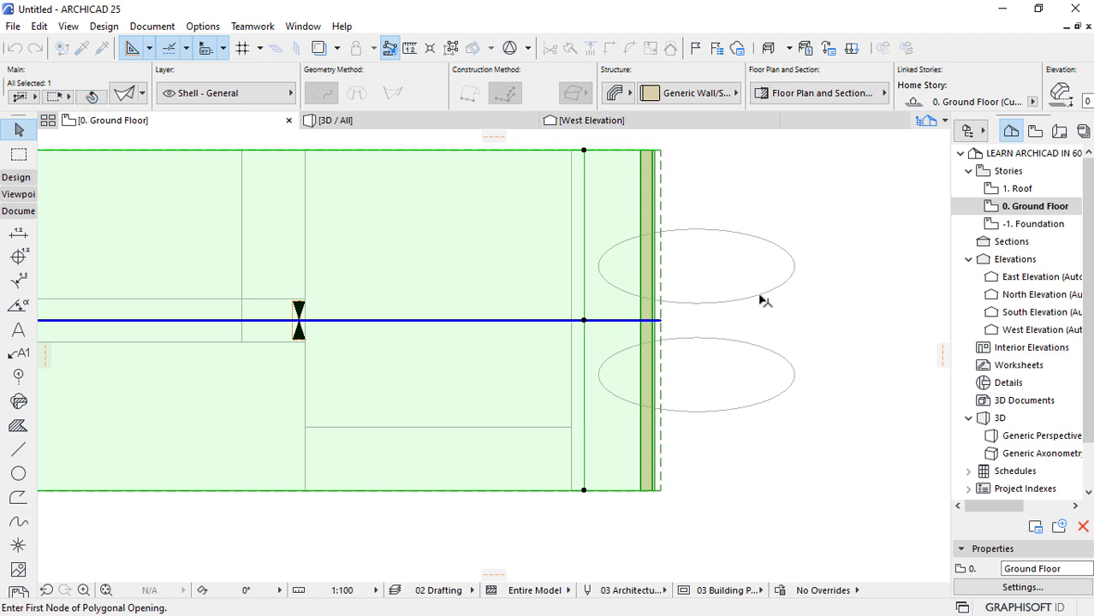
{"action": "left_click", "coordinate": [754, 351]}
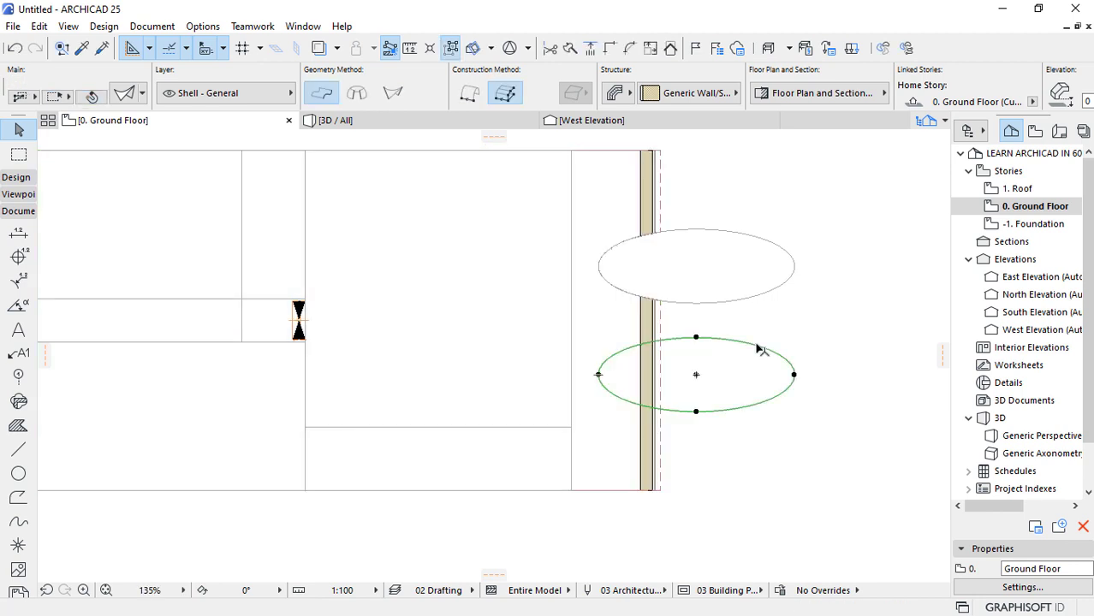
{"action": "key", "text": "Escape"}
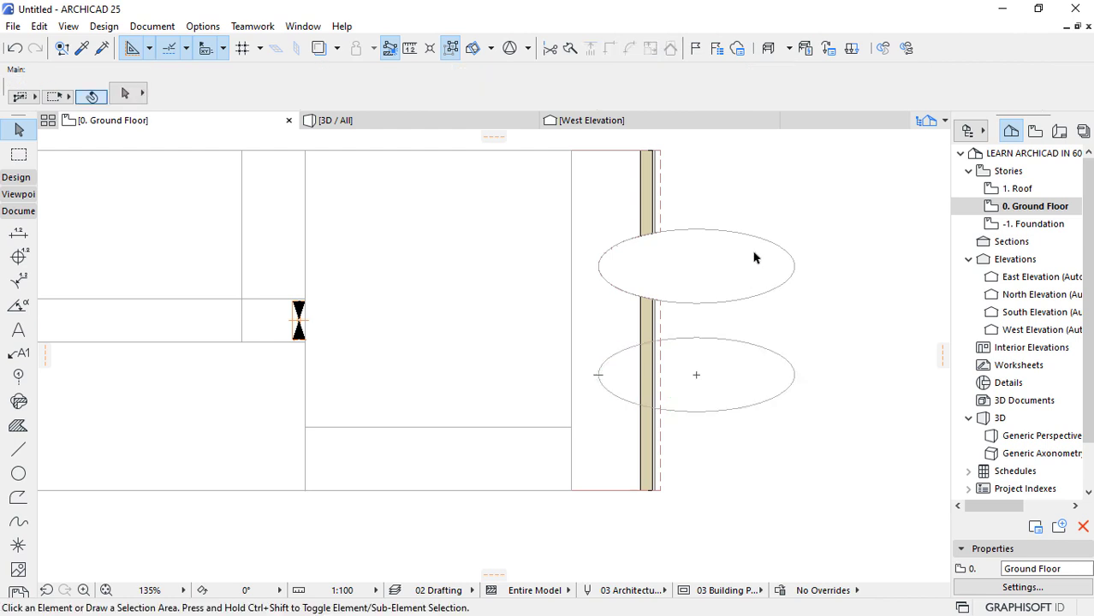
Cut a second hole in the shell from the lower, mirrored ellipse and deselect the shell.
{"action": "left_click", "coordinate": [578, 238]}
{"action": "right_click", "coordinate": [854, 171]}
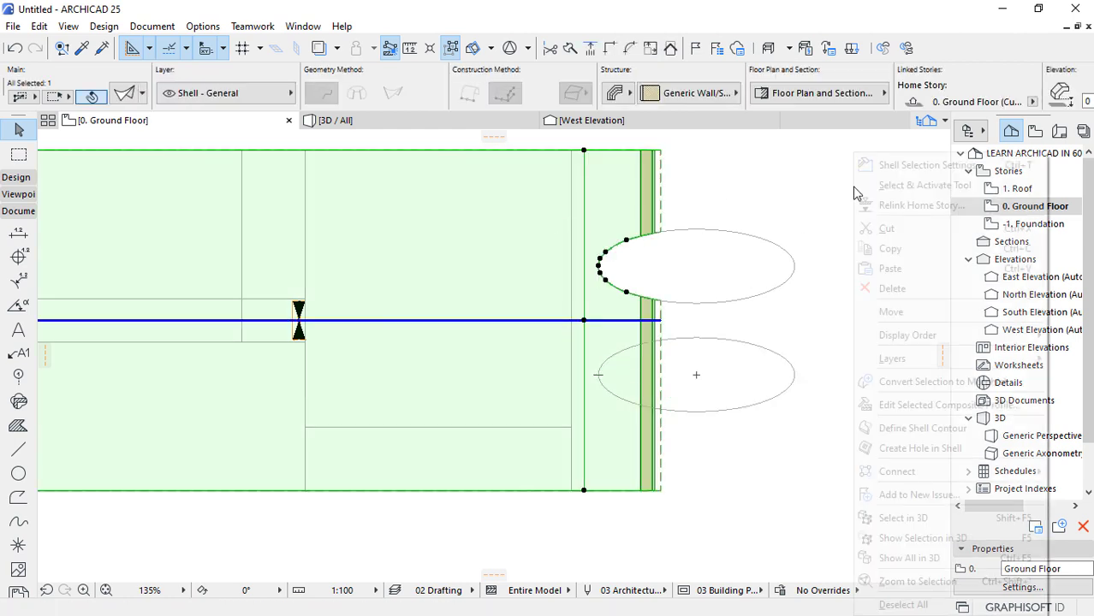
{"action": "left_click", "coordinate": [882, 449]}
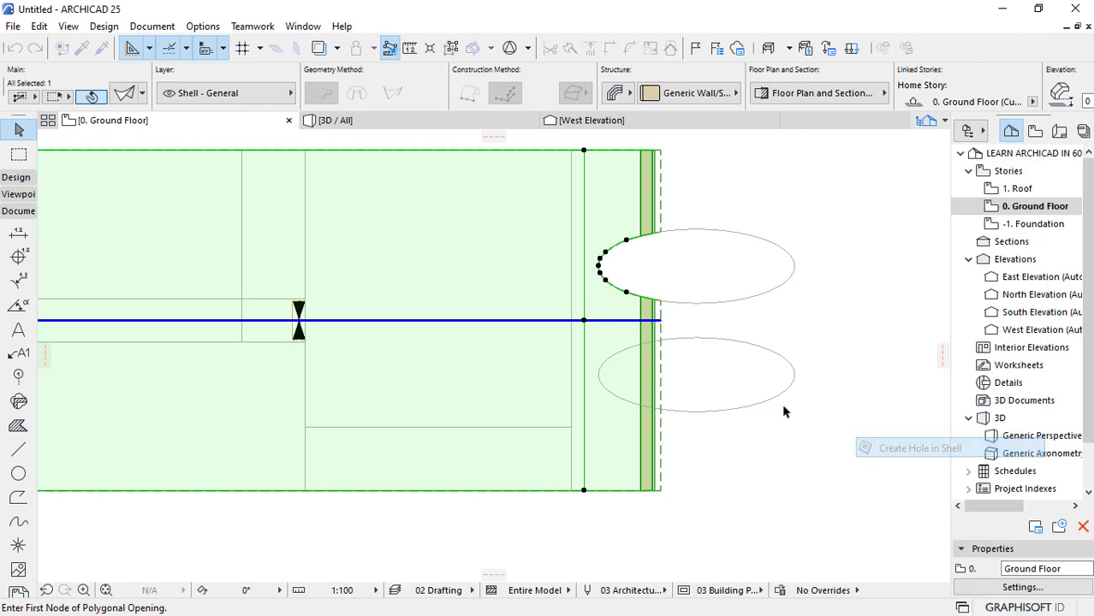
{"action": "left_click", "coordinate": [703, 342]}
{"action": "key", "text": "Escape"}
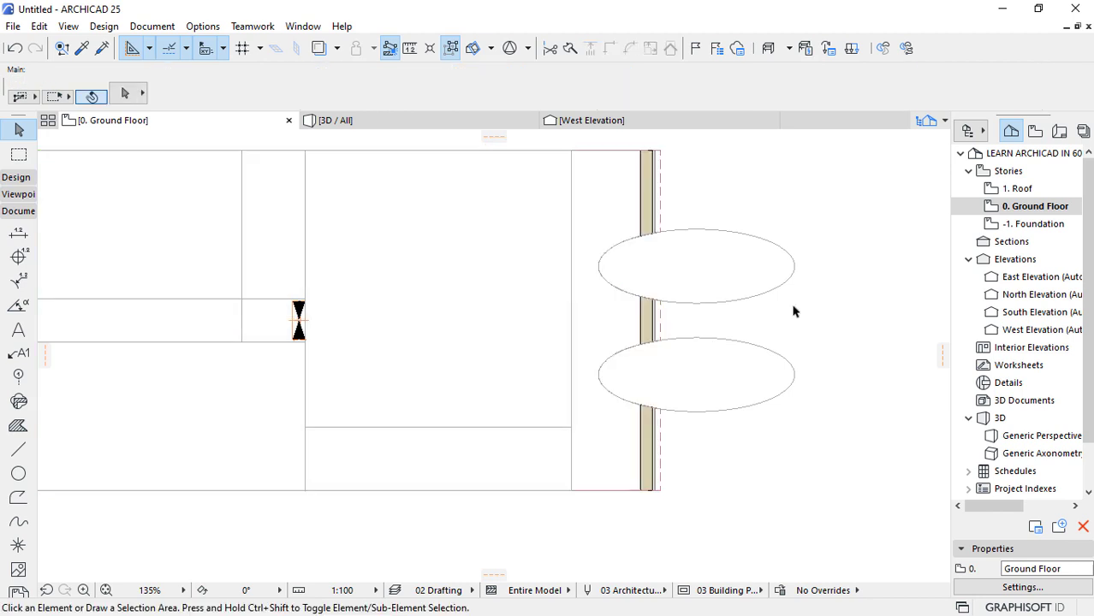
Draw a wide polyline rectangle straddling the shell's lower edge below the central bay, and offset its left side inward.
{"action": "scroll", "coordinate": [533, 415], "scroll_direction": "down", "scroll_amount": 2}
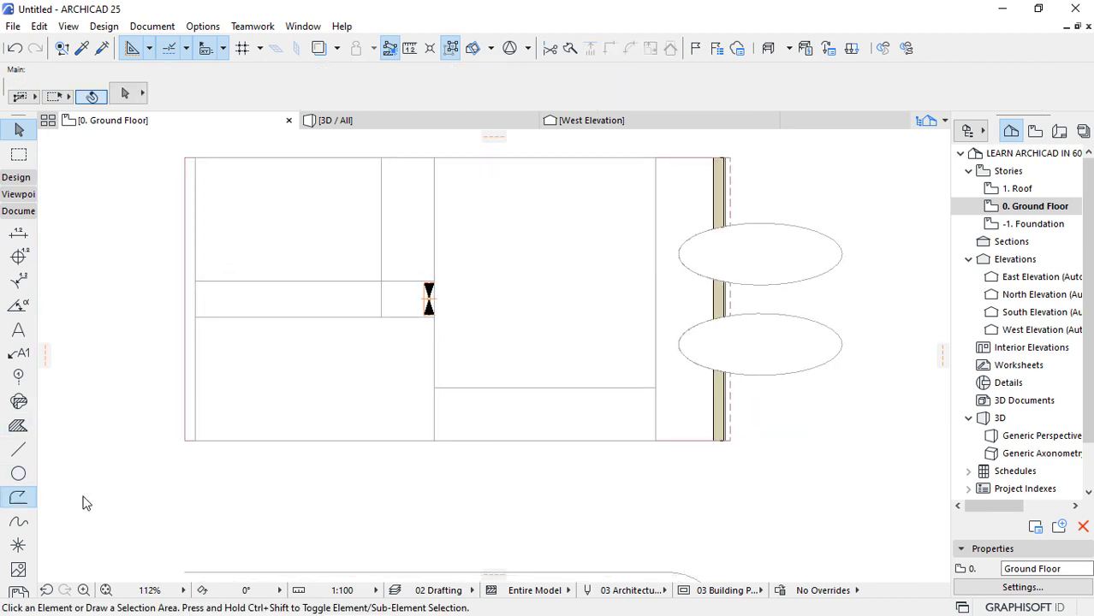
{"action": "scroll", "coordinate": [513, 437], "scroll_direction": "up", "scroll_amount": 5}
{"action": "left_click", "coordinate": [435, 483]}
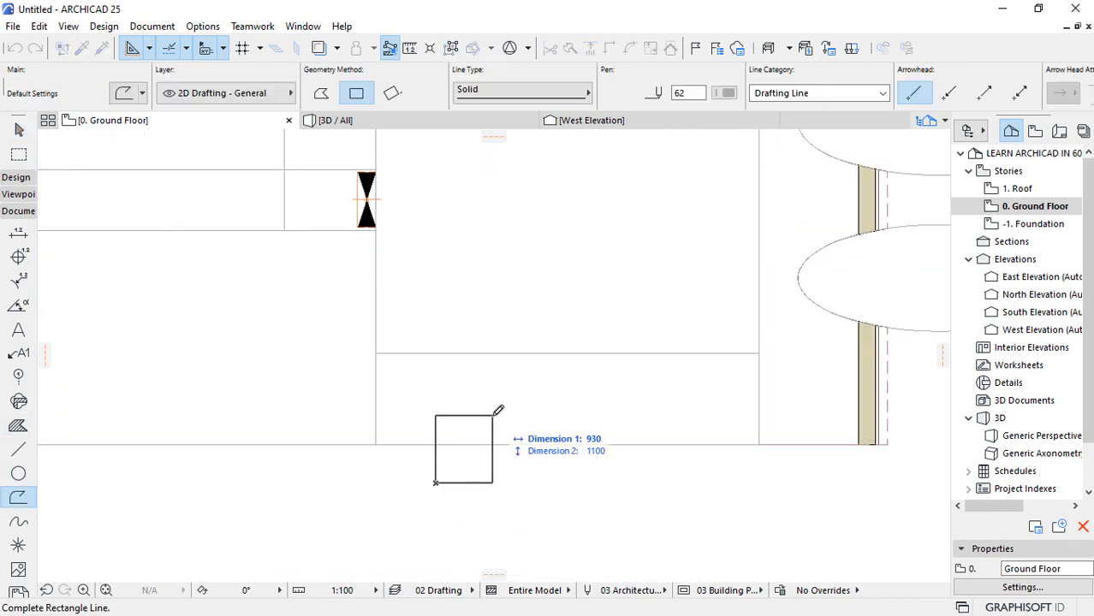
{"action": "left_click", "coordinate": [663, 414]}
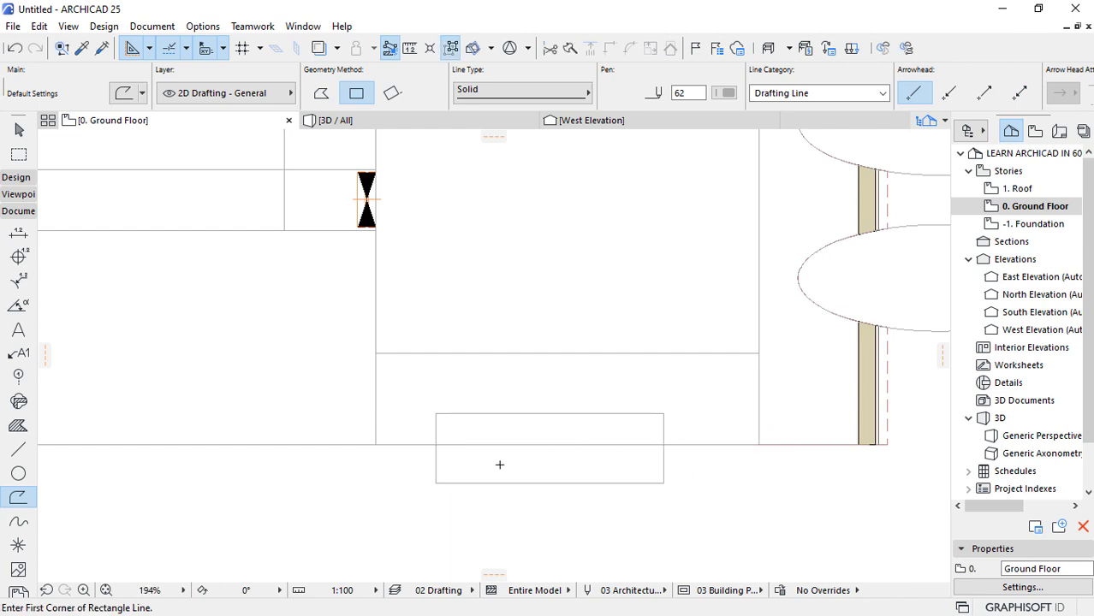
{"action": "left_click", "coordinate": [435, 465], "text": "shift"}
{"action": "left_click", "coordinate": [436, 462]}
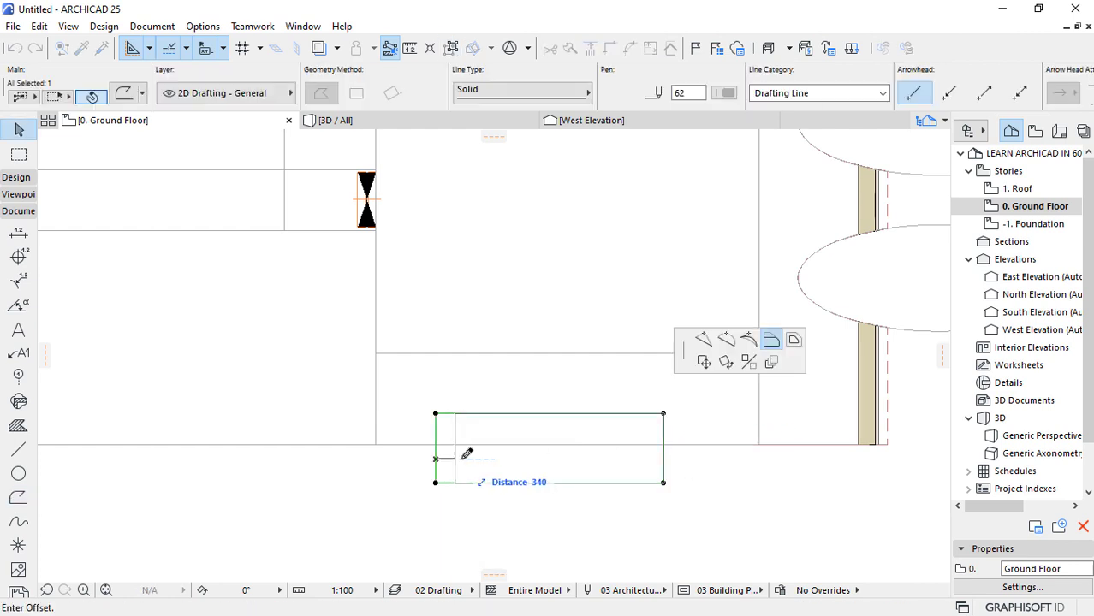
{"action": "left_click", "coordinate": [466, 454]}
{"action": "scroll", "coordinate": [586, 446], "scroll_direction": "down", "scroll_amount": 1}
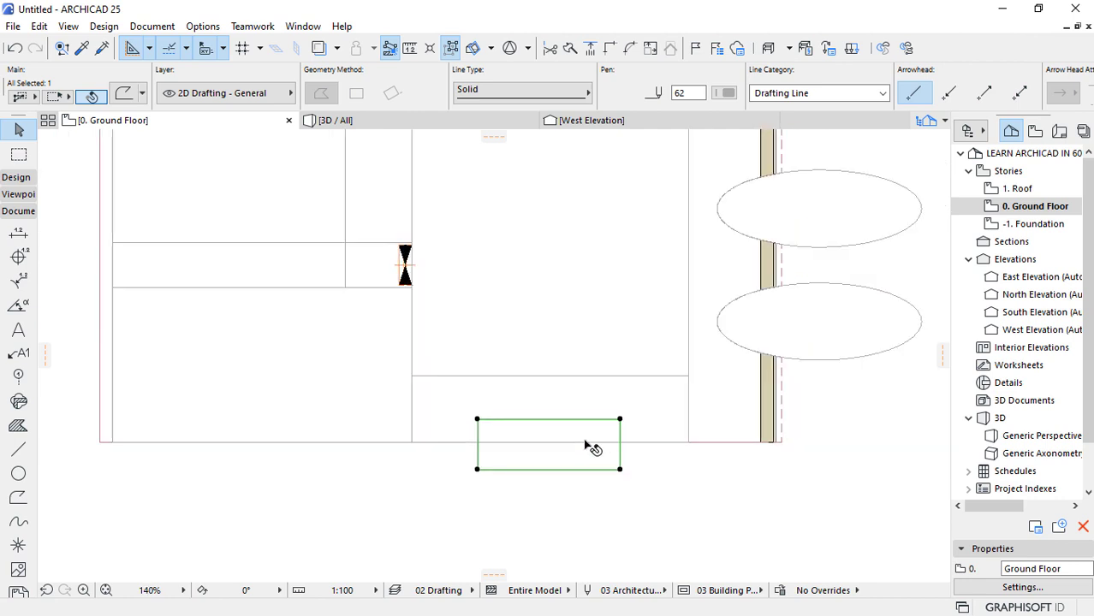
Reshape the rectangle into a trapezoid by moving its two upper corners inward and its lower left corner slightly outward.
{"action": "scroll", "coordinate": [566, 432], "scroll_direction": "up", "scroll_amount": 1}
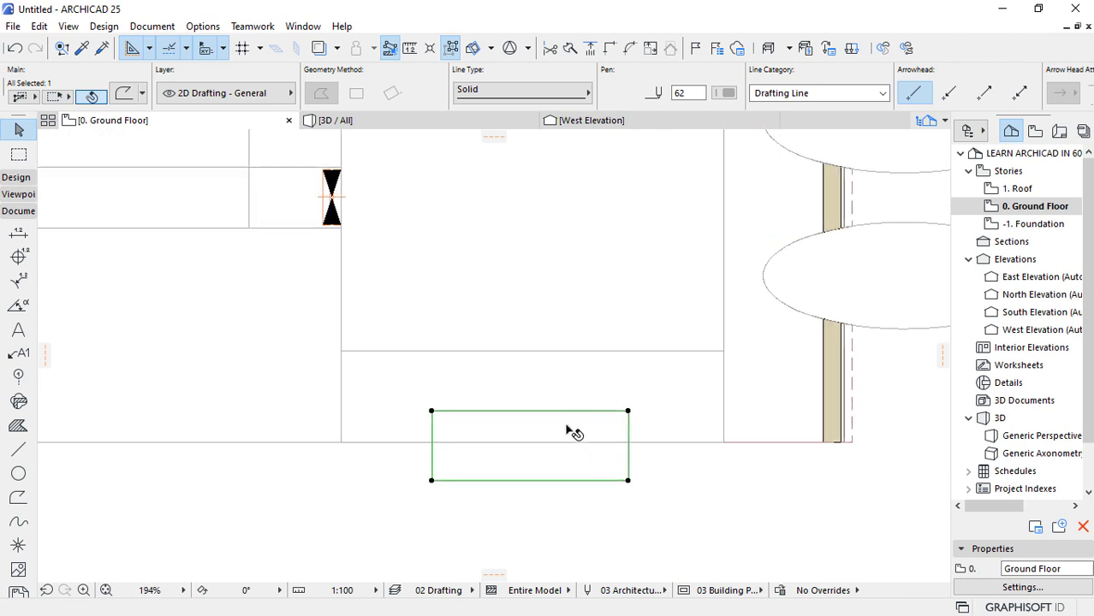
{"action": "left_click", "coordinate": [629, 412]}
{"action": "left_click", "coordinate": [593, 411]}
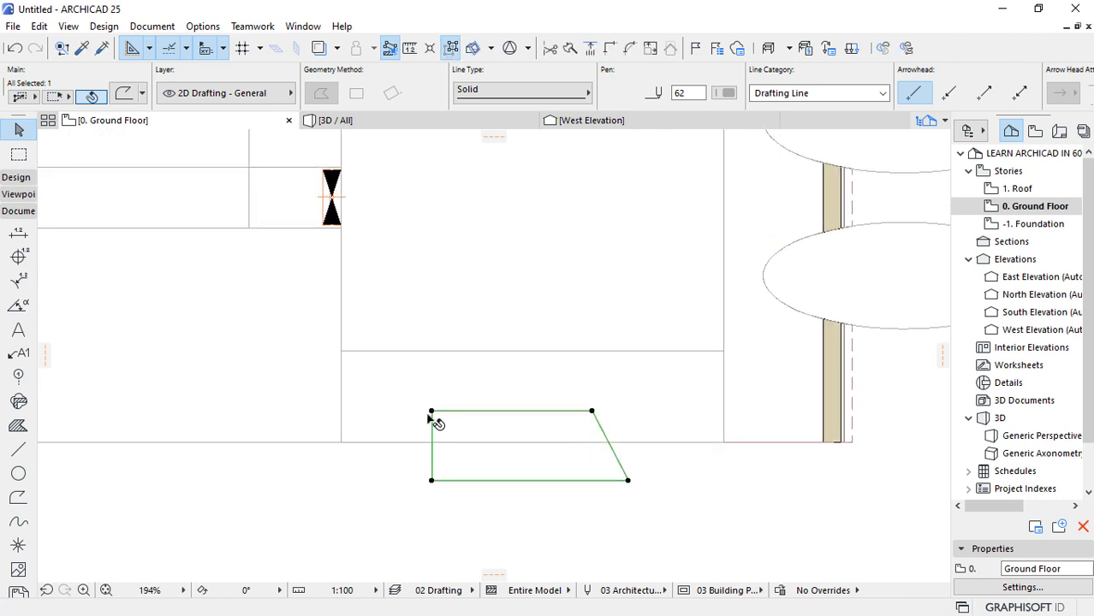
{"action": "left_click", "coordinate": [431, 412]}
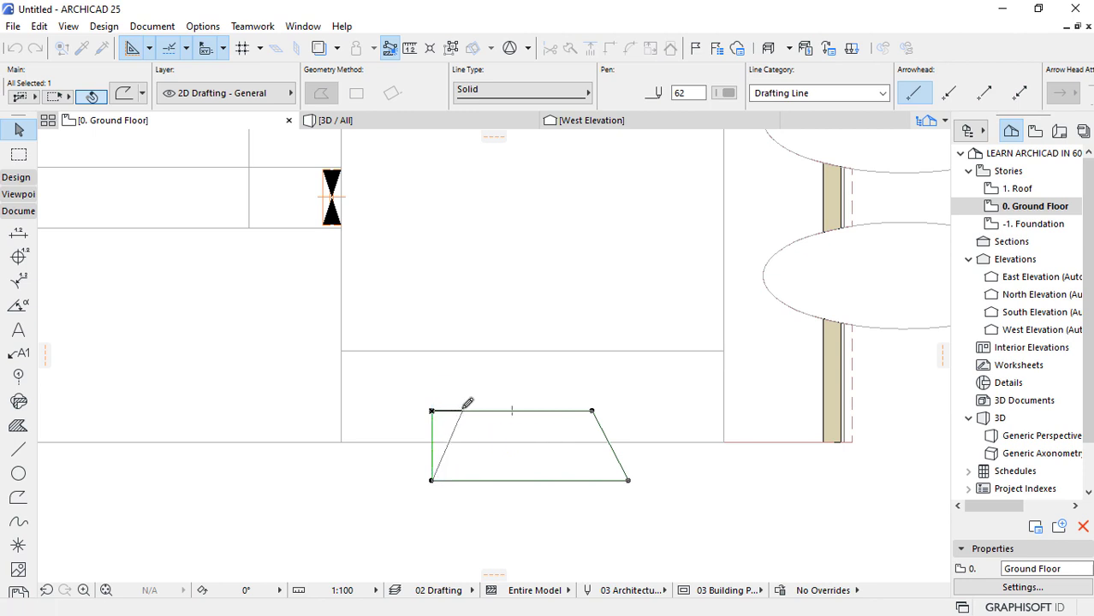
{"action": "left_click", "coordinate": [462, 412]}
{"action": "left_click", "coordinate": [431, 481]}
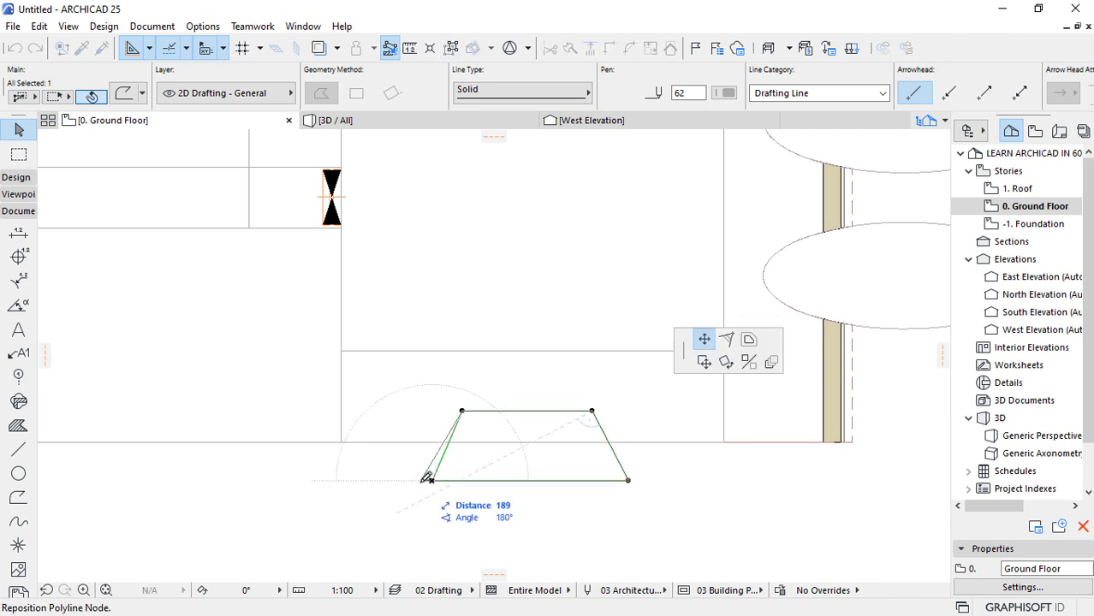
{"action": "left_click", "coordinate": [421, 480]}
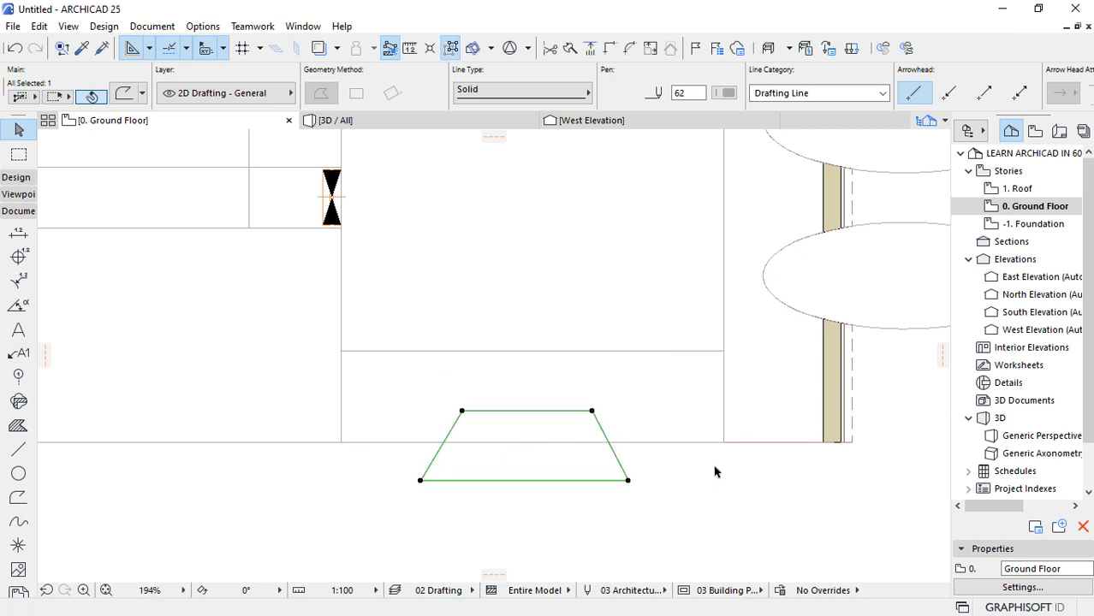
Create a hole in the shell from the trapezoid outline and check the cutout in the 3D view.
{"action": "left_click", "coordinate": [630, 298]}
{"action": "right_click", "coordinate": [630, 298]}
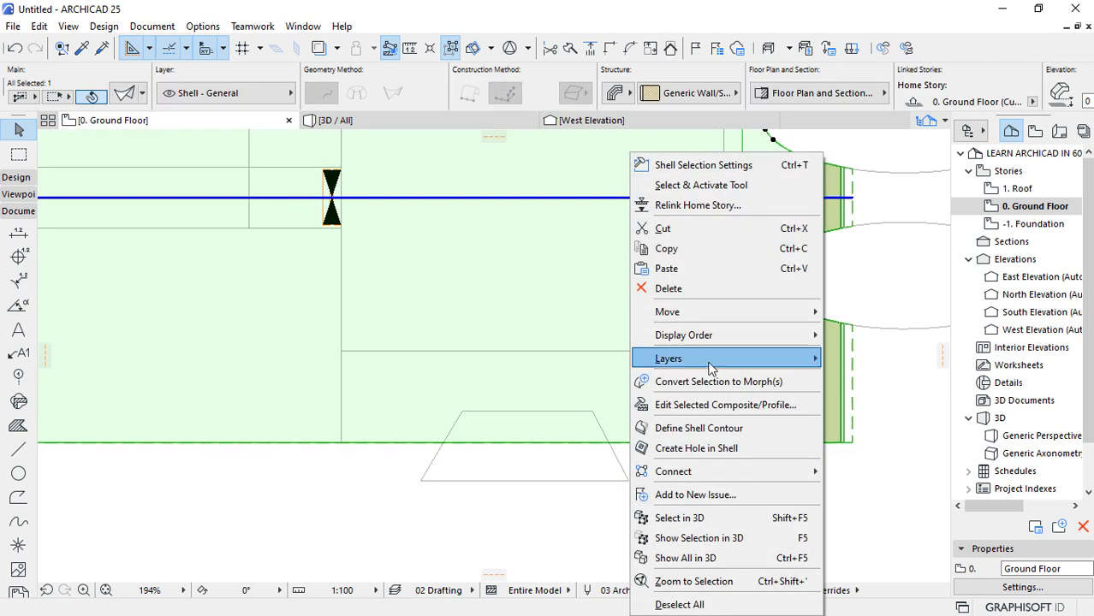
{"action": "left_click", "coordinate": [683, 447]}
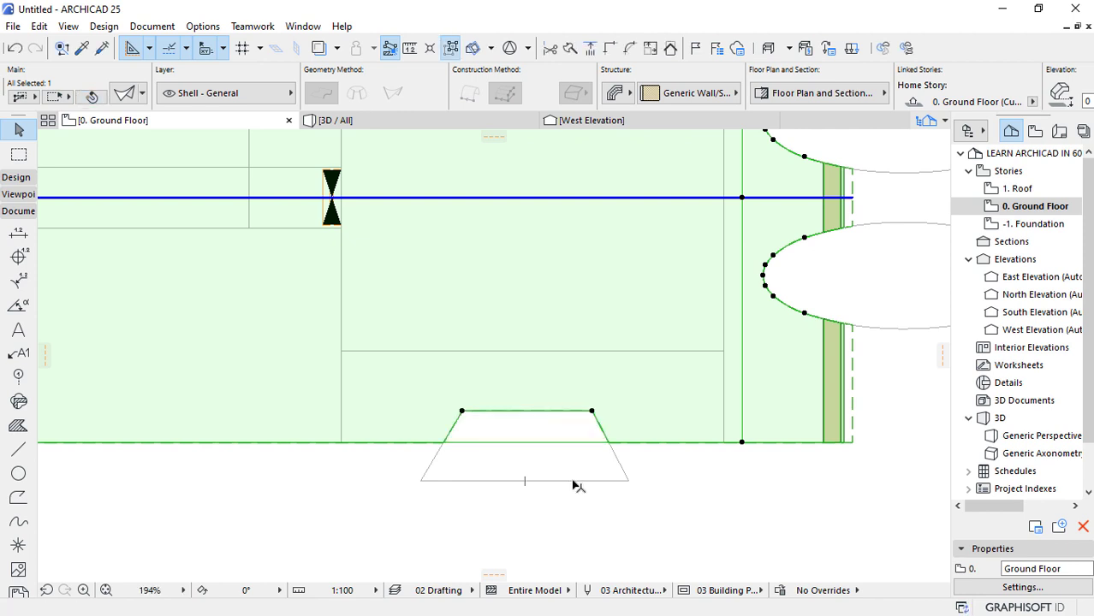
{"action": "key", "text": "Escape"}
{"action": "key", "text": "Escape"}
{"action": "left_click", "coordinate": [446, 124]}
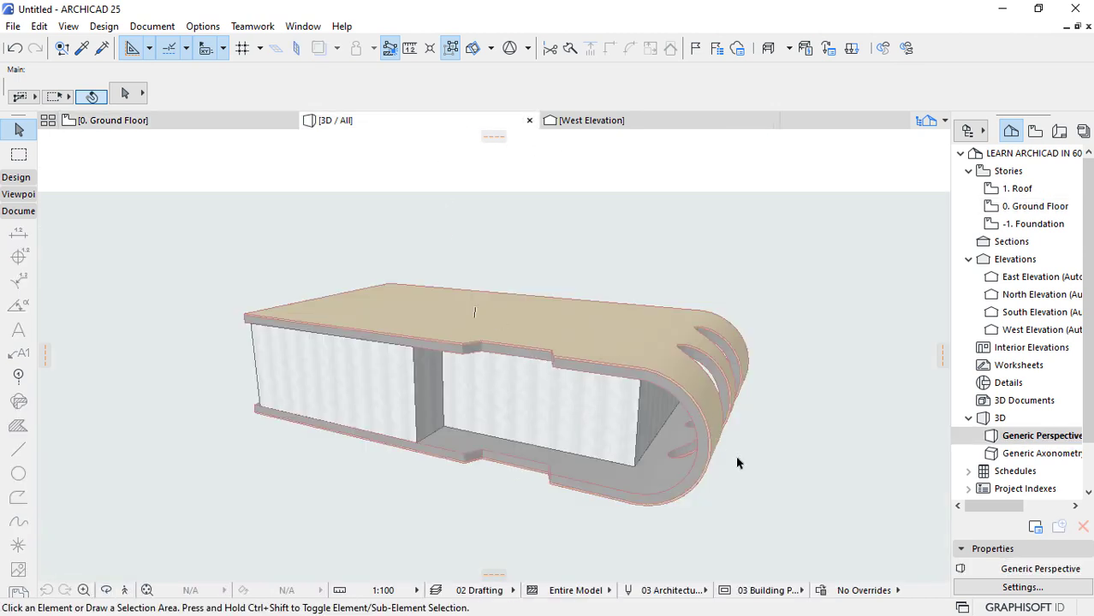
{"action": "middle_click_drag", "start_coordinate": [738, 463], "coordinate": [492, 461], "text": "shift"}
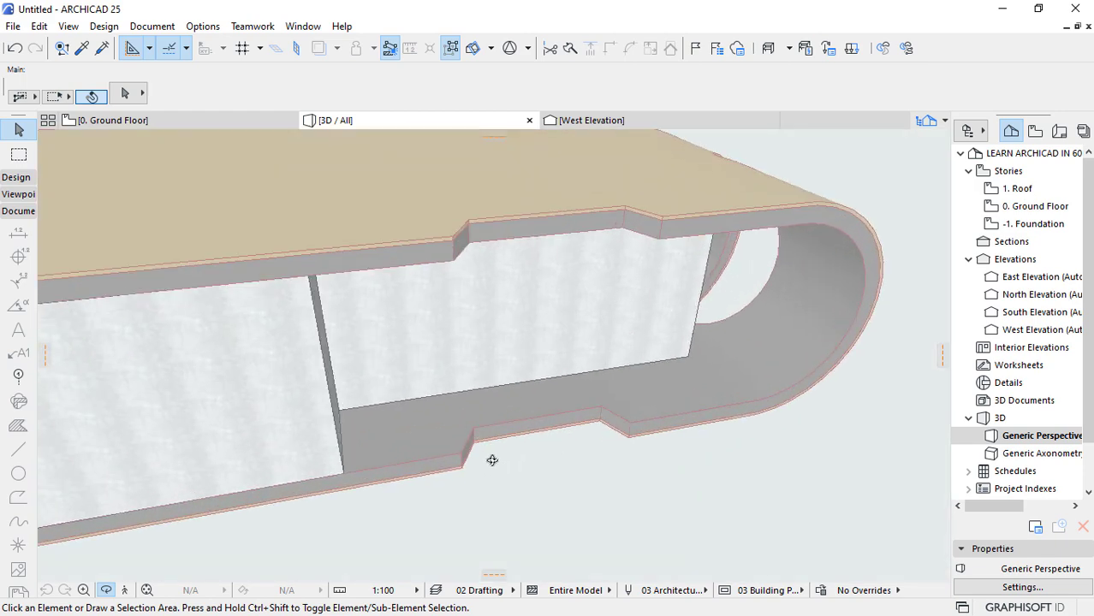
{"action": "scroll", "coordinate": [492, 461], "scroll_direction": "up", "scroll_amount": 3}
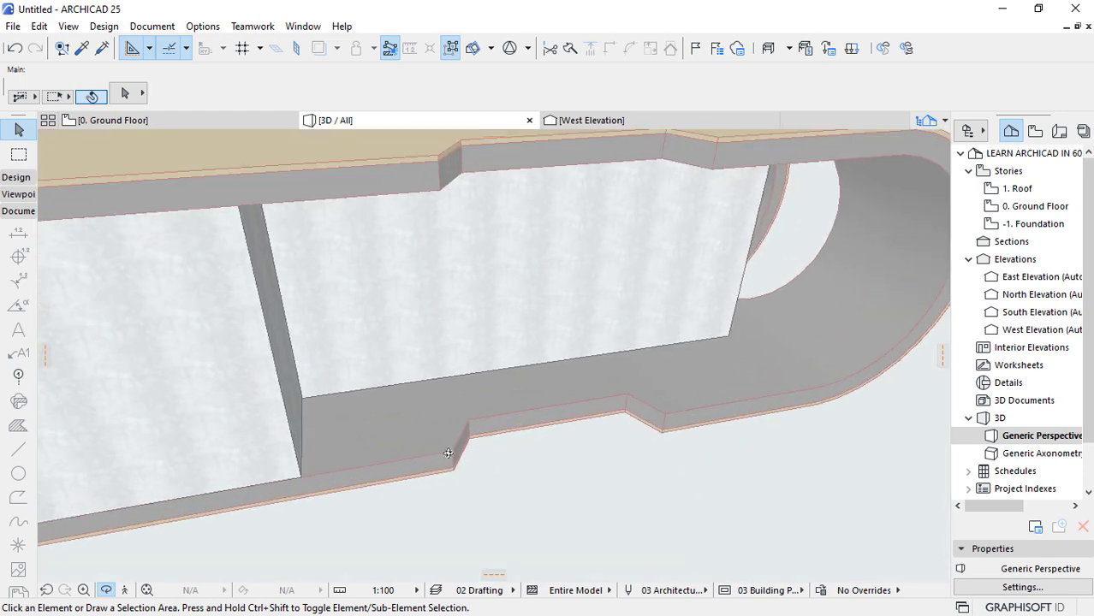
Create a basic-structure concrete slab from the trapezoid outline on the ground floor plan and check it in the 3D view.
{"action": "left_click", "coordinate": [142, 123]}
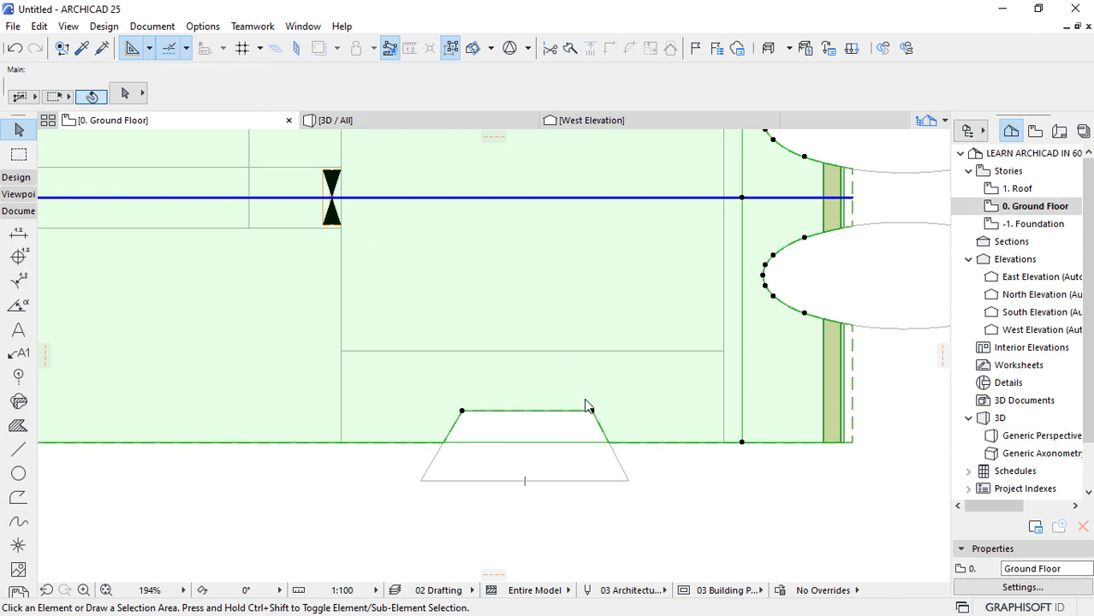
{"action": "left_click", "coordinate": [536, 466]}
{"action": "left_click_drag", "start_coordinate": [488, 505], "coordinate": [610, 399]}
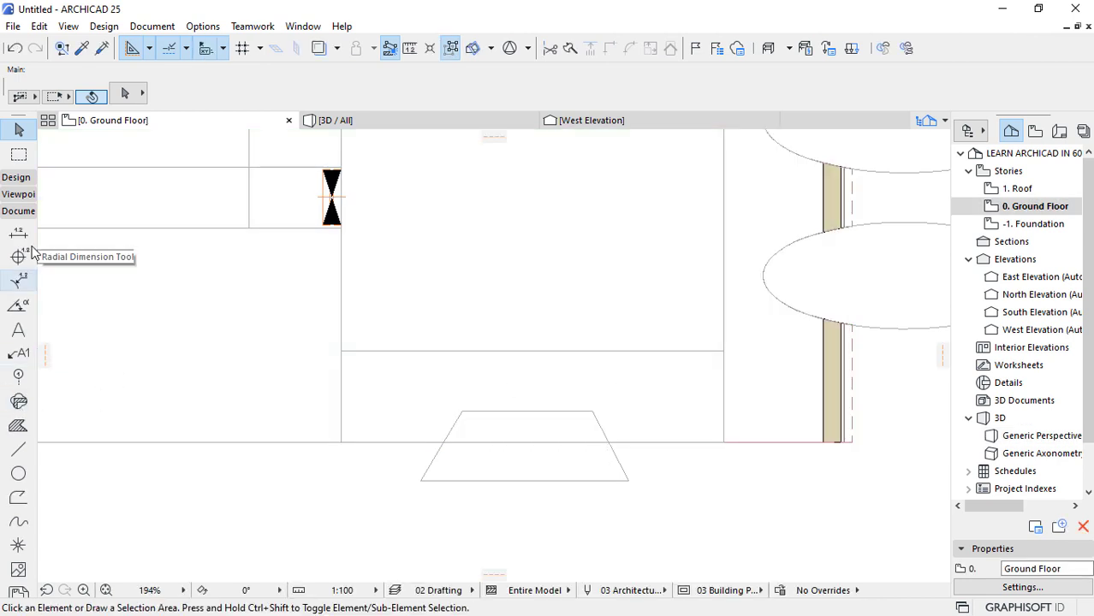
{"action": "left_click", "coordinate": [16, 177]}
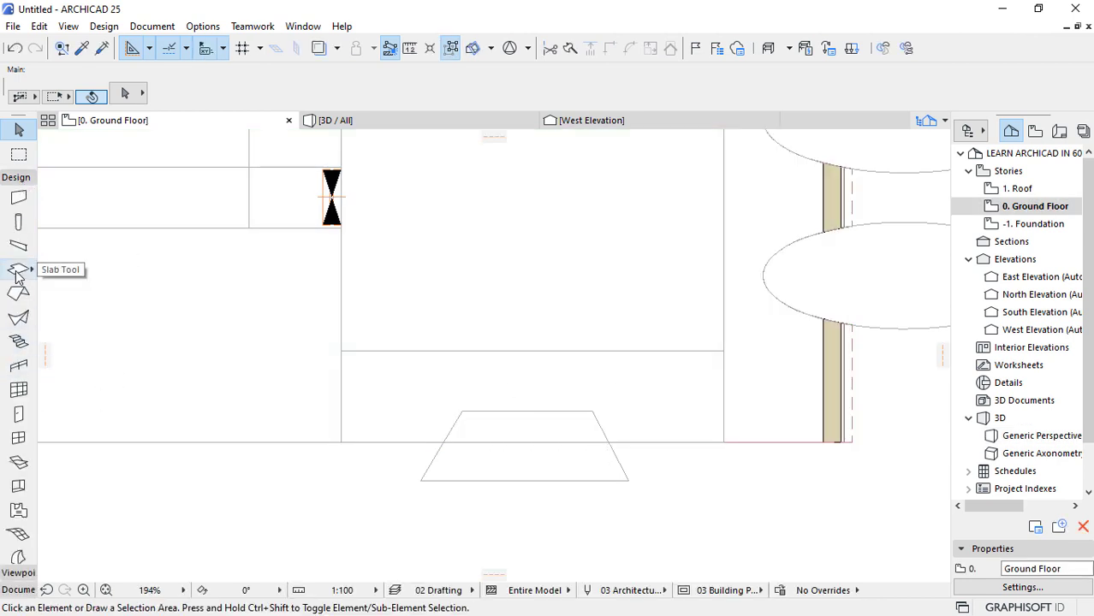
{"action": "left_click", "coordinate": [17, 271]}
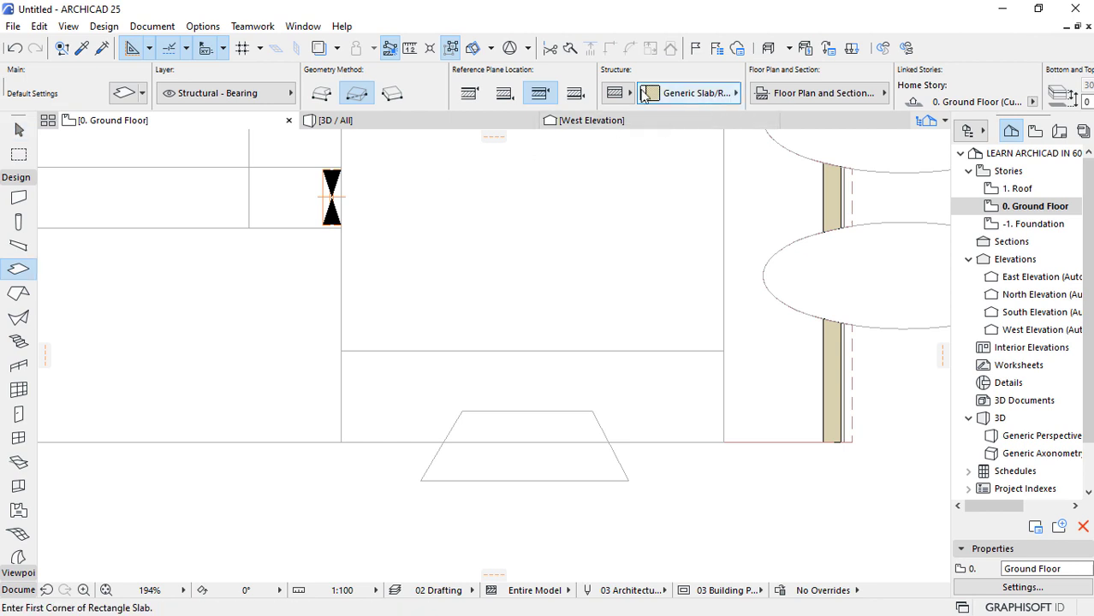
{"action": "left_click", "coordinate": [632, 93]}
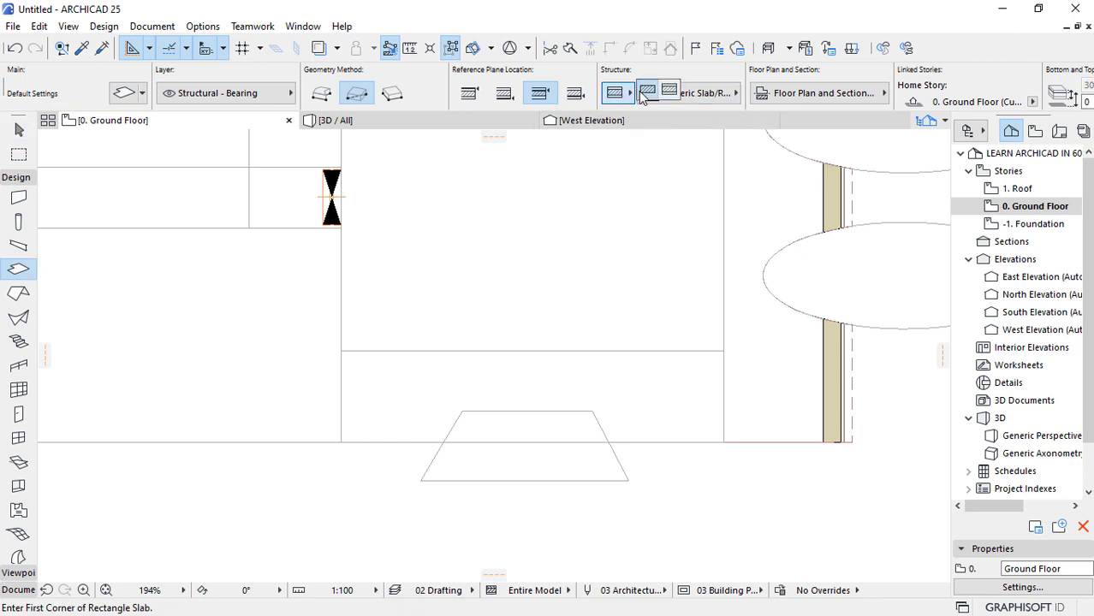
{"action": "left_click", "coordinate": [646, 93]}
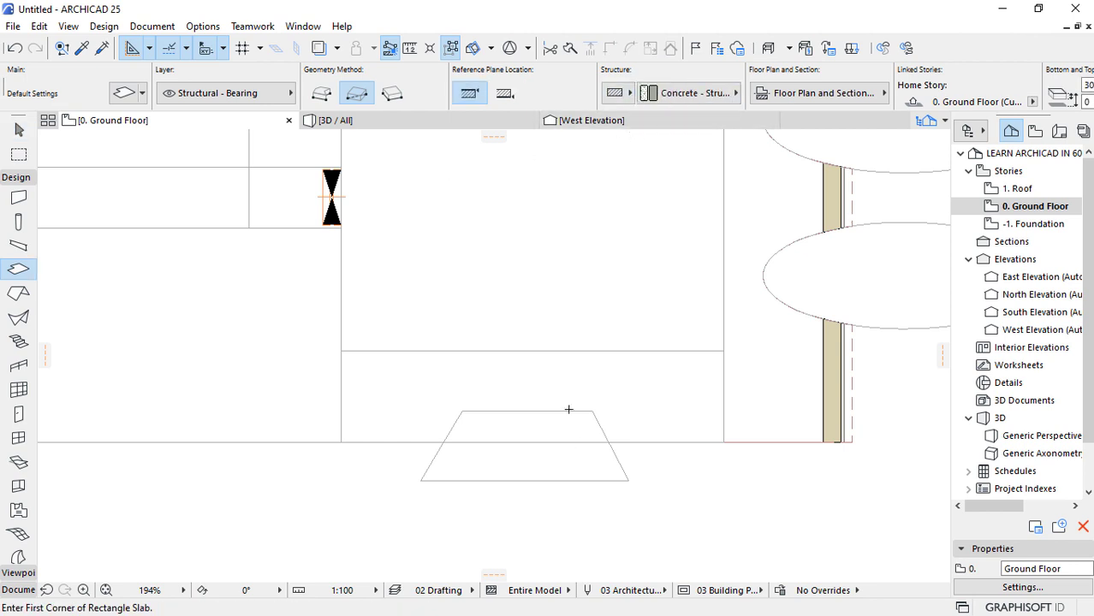
{"action": "scroll", "coordinate": [532, 442], "scroll_direction": "up", "scroll_amount": 3}
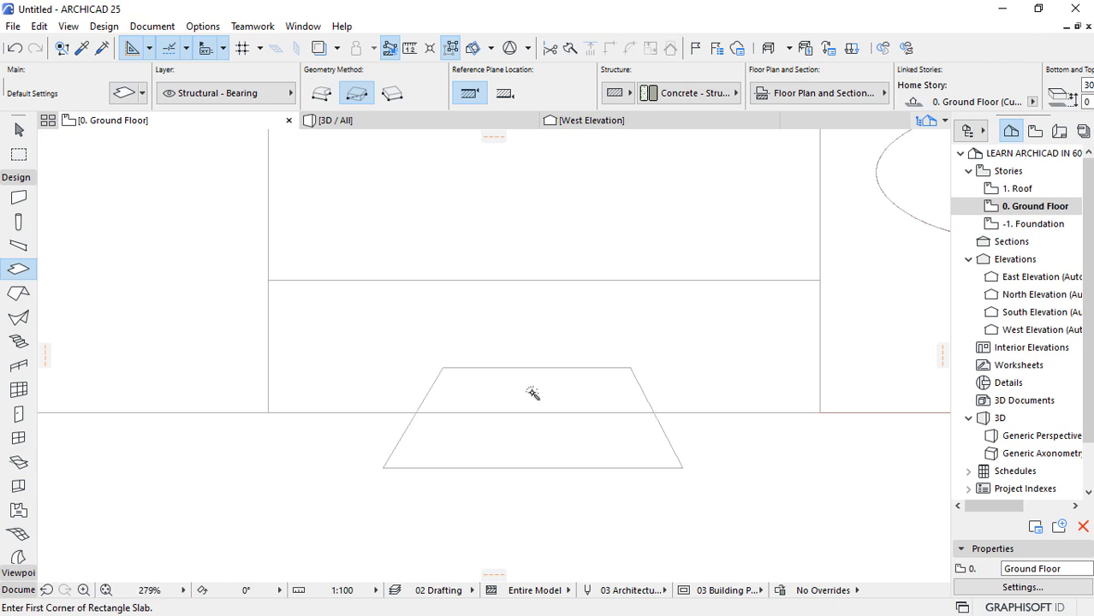
{"action": "left_click", "coordinate": [407, 125]}
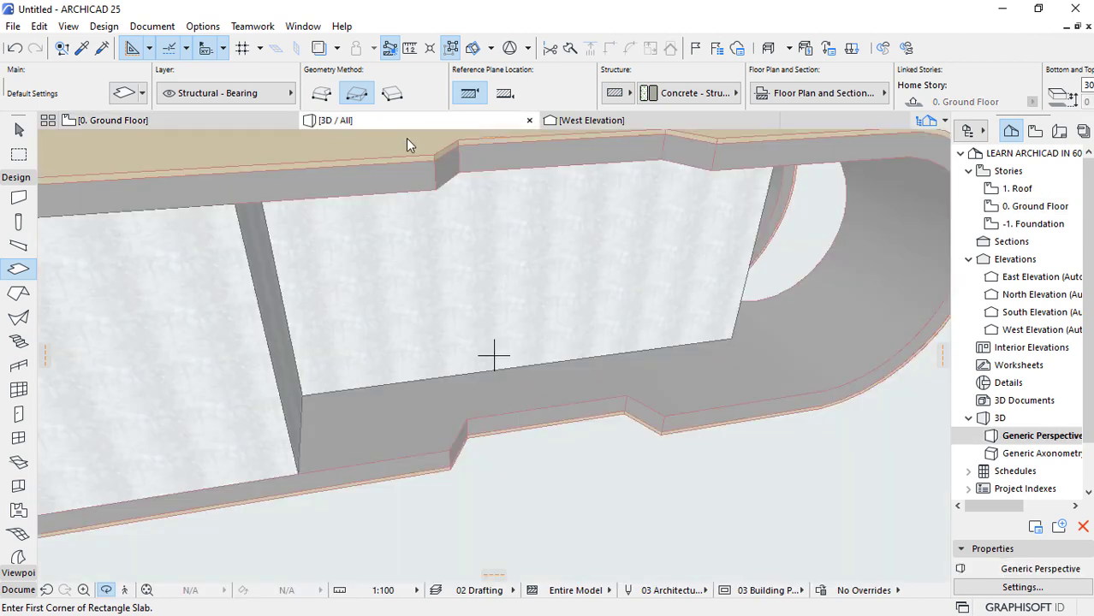
{"action": "scroll", "coordinate": [517, 431], "scroll_direction": "up", "scroll_amount": 3}
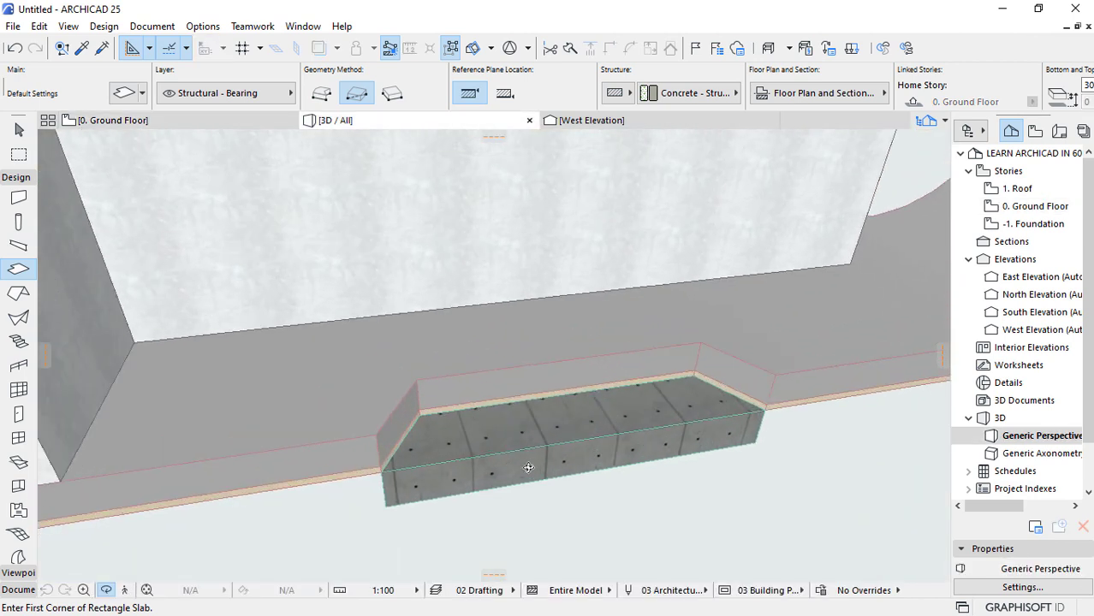
Try the trapezoid slab at an elevation of 15 and then 50, and deselect it.
{"action": "key", "text": "Escape"}
{"action": "left_click", "coordinate": [539, 446]}
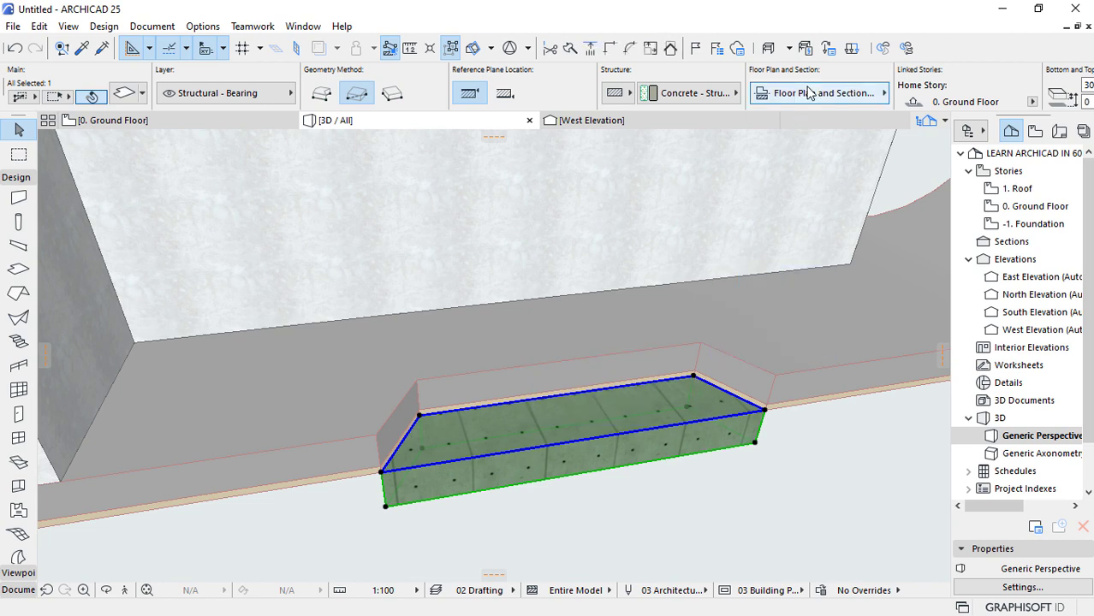
{"action": "scroll", "coordinate": [809, 92], "scroll_direction": "right", "scroll_amount": 2}
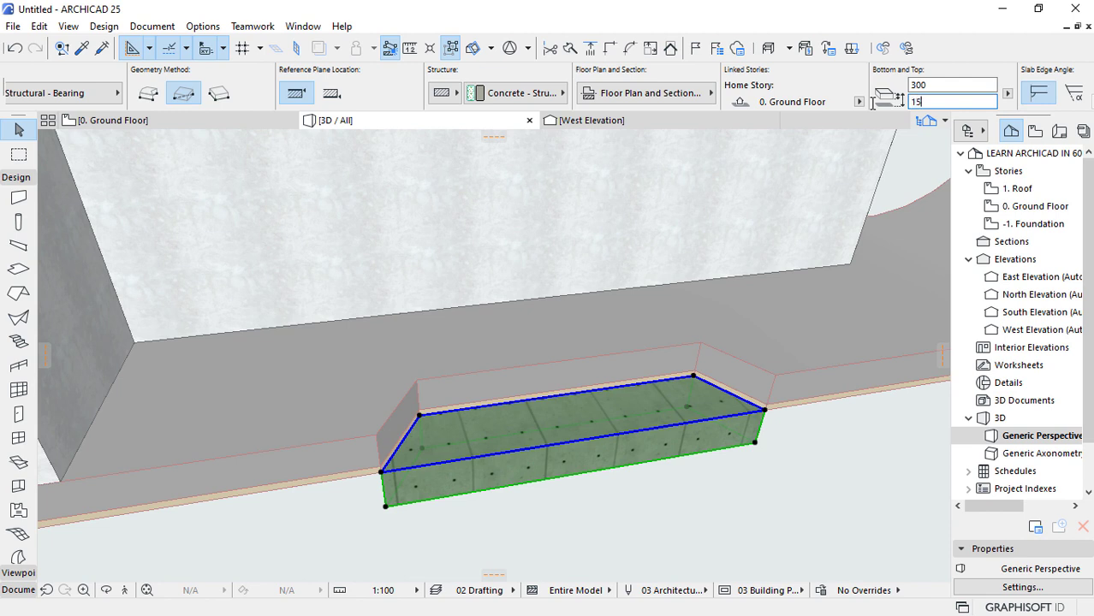
{"action": "key", "text": "Return"}
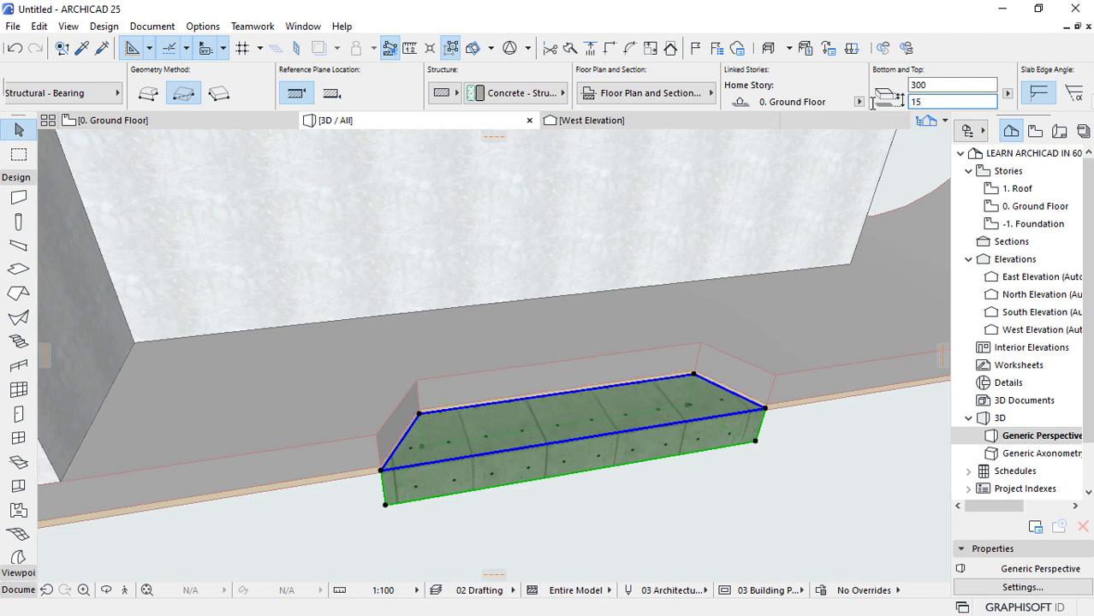
{"action": "left_click", "coordinate": [945, 101]}
{"action": "type", "text": "50"}
{"action": "key", "text": "Return"}
{"action": "left_click", "coordinate": [808, 511]}
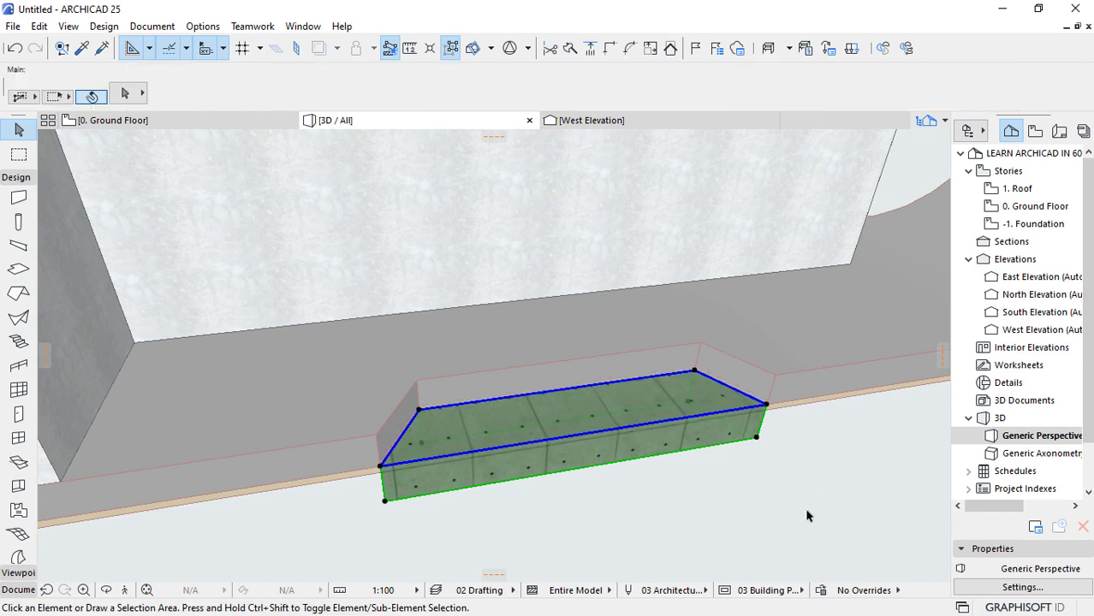
Set the trapezoid slab's elevation to 100 and deselect it.
{"action": "middle_click_drag", "start_coordinate": [783, 496], "coordinate": [532, 361], "text": "shift"}
{"action": "scroll", "coordinate": [651, 368], "scroll_direction": "up", "scroll_amount": 5}
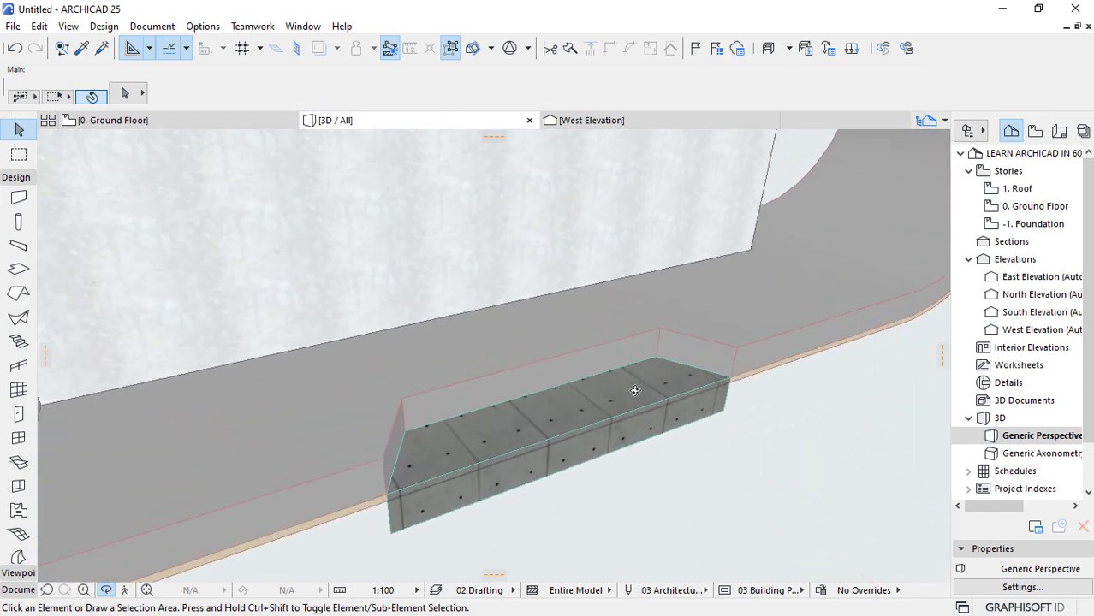
{"action": "left_click", "coordinate": [671, 335]}
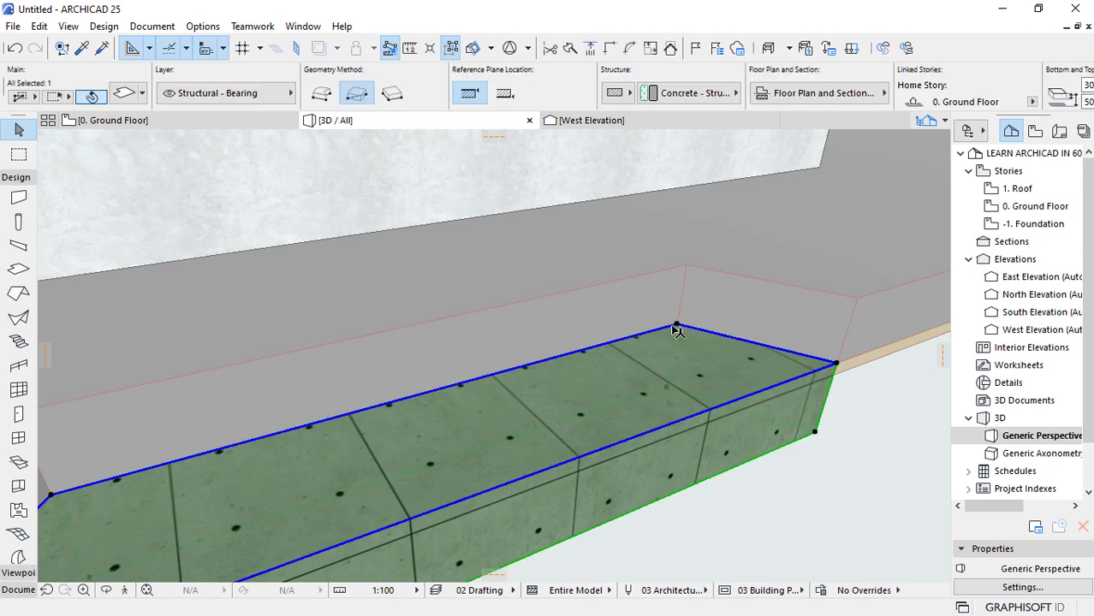
{"action": "scroll", "coordinate": [976, 90], "scroll_direction": "down", "scroll_amount": 3}
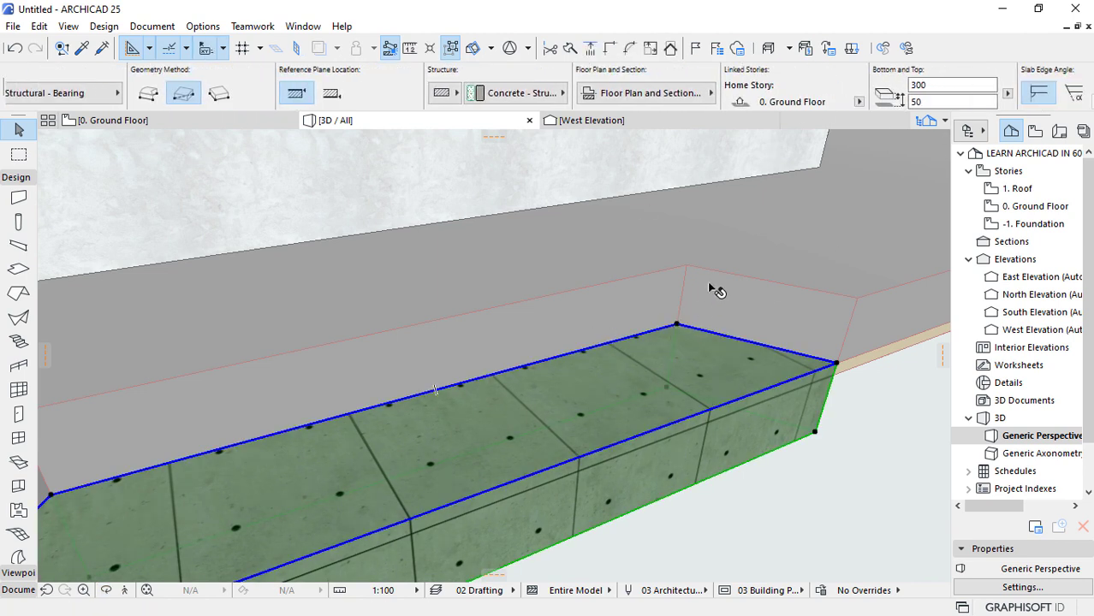
{"action": "left_click", "coordinate": [937, 101]}
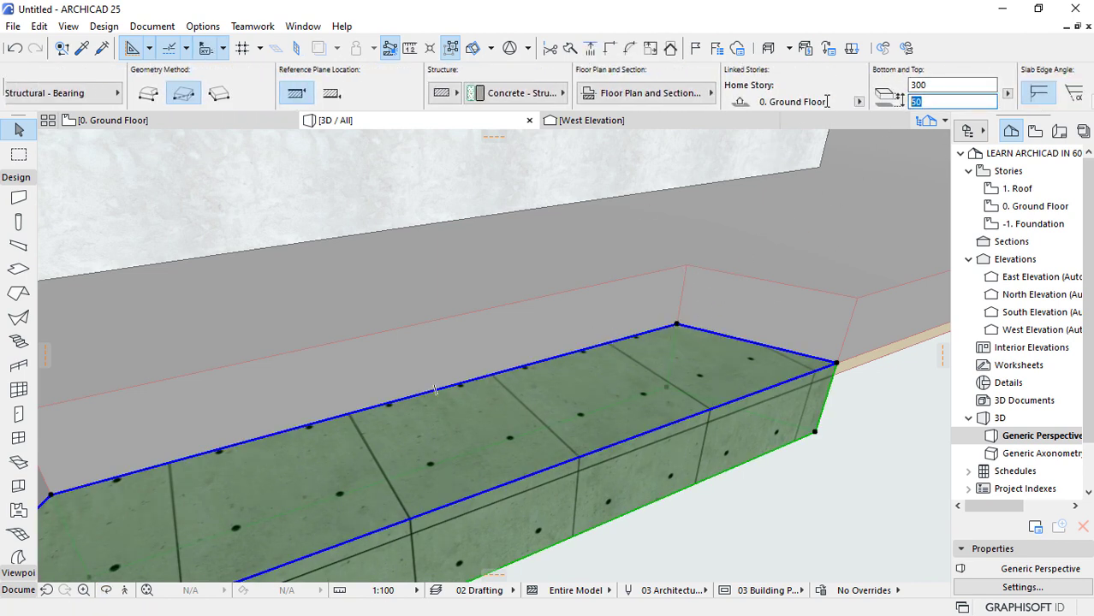
{"action": "type", "text": "100"}
{"action": "key", "text": "Return"}
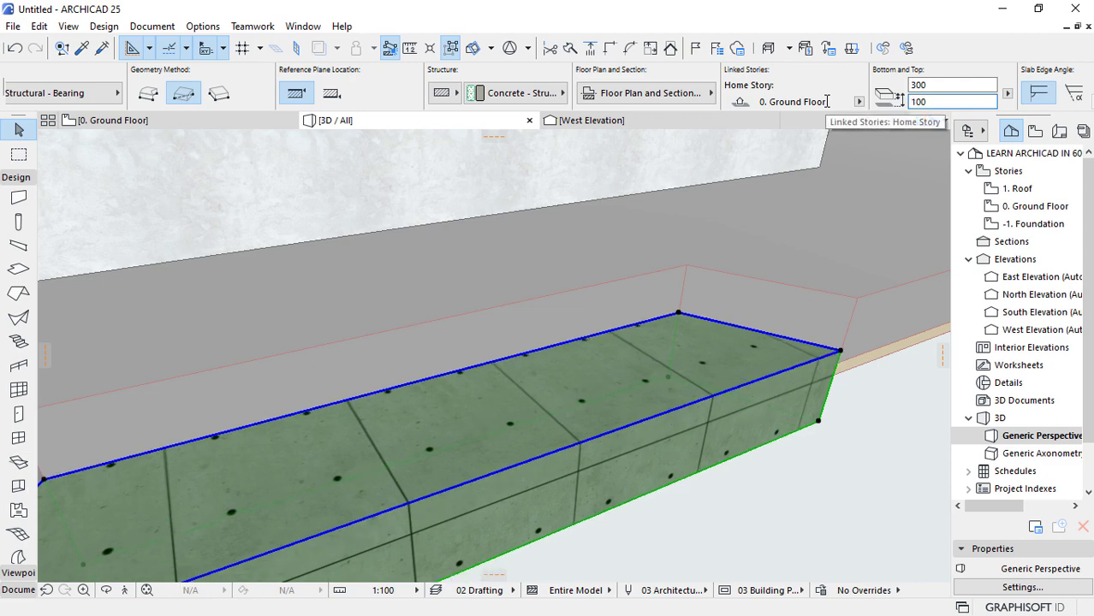
{"action": "key", "text": "Escape"}
Examine the entrance slab, the shell and the two brick walls beside the rounded end from outside in the 3D view.
{"action": "key", "text": "o"}
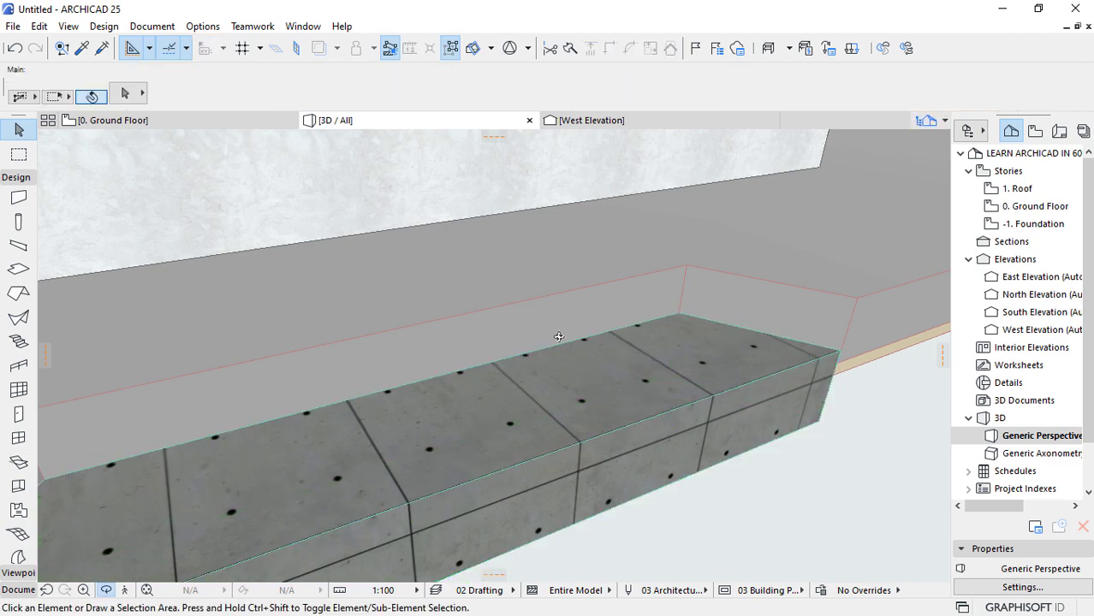
{"action": "scroll", "coordinate": [610, 396], "scroll_direction": "down", "scroll_amount": 10}
{"action": "left_click_drag", "start_coordinate": [756, 520], "coordinate": [483, 454]}
{"action": "scroll", "coordinate": [569, 432], "scroll_direction": "down", "scroll_amount": 6}
{"action": "left_click_drag", "start_coordinate": [785, 393], "coordinate": [717, 477]}
{"action": "left_click_drag", "start_coordinate": [442, 392], "coordinate": [733, 406]}
{"action": "left_click_drag", "start_coordinate": [526, 309], "coordinate": [525, 309]}
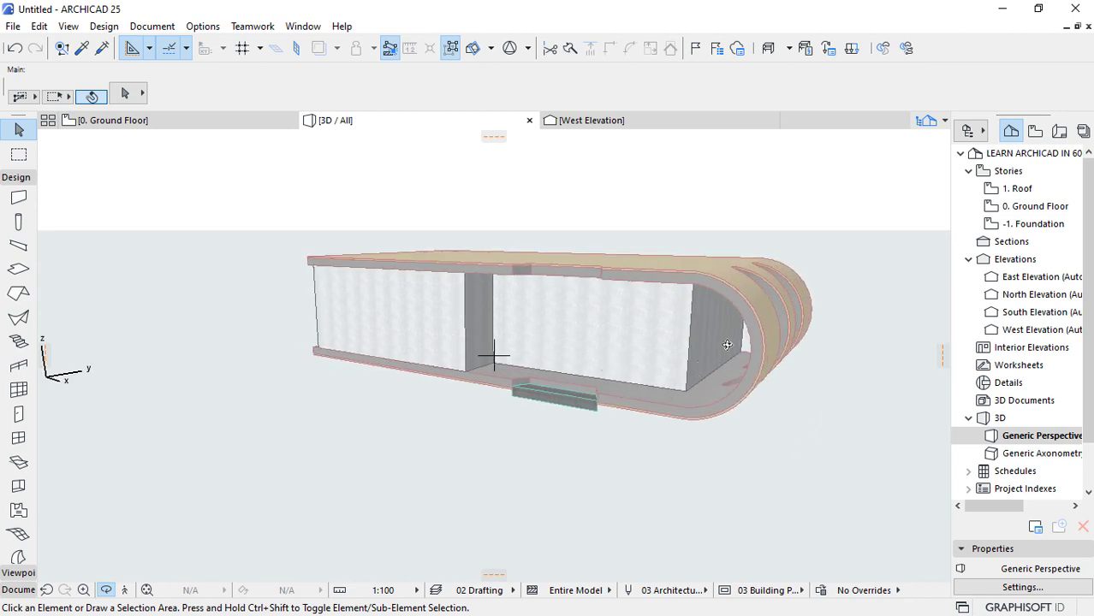
{"action": "left_click_drag", "start_coordinate": [727, 345], "coordinate": [693, 378]}
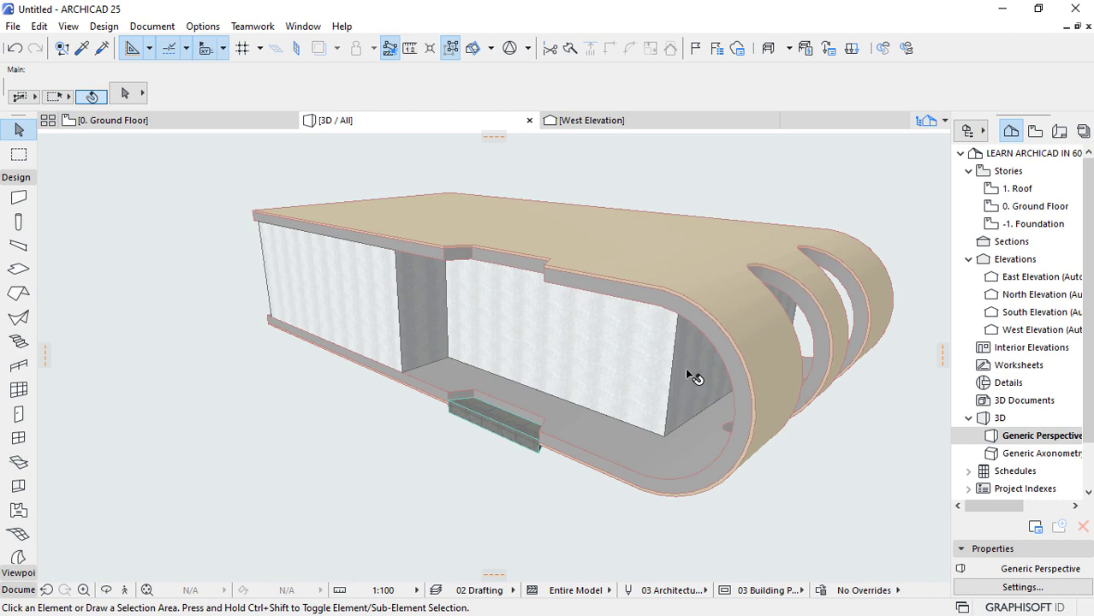
{"action": "left_click", "coordinate": [662, 370]}
{"action": "left_click", "coordinate": [549, 387], "text": "shift"}
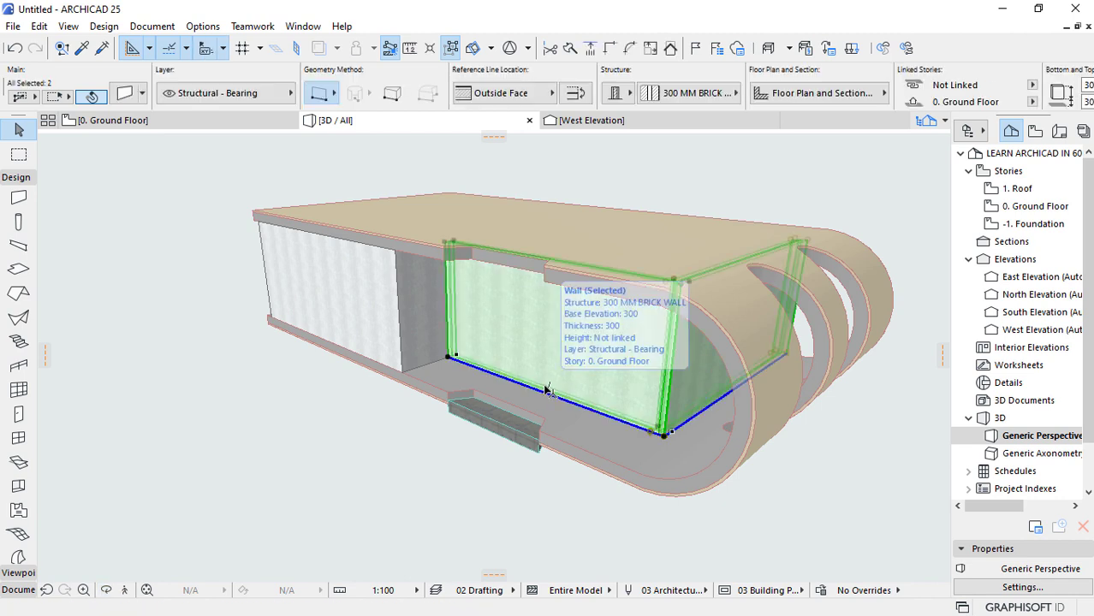
{"action": "key", "text": "Escape"}
Start a curtain wall on the ground floor plan and open the Scheme page of its default settings.
{"action": "left_click", "coordinate": [175, 128]}
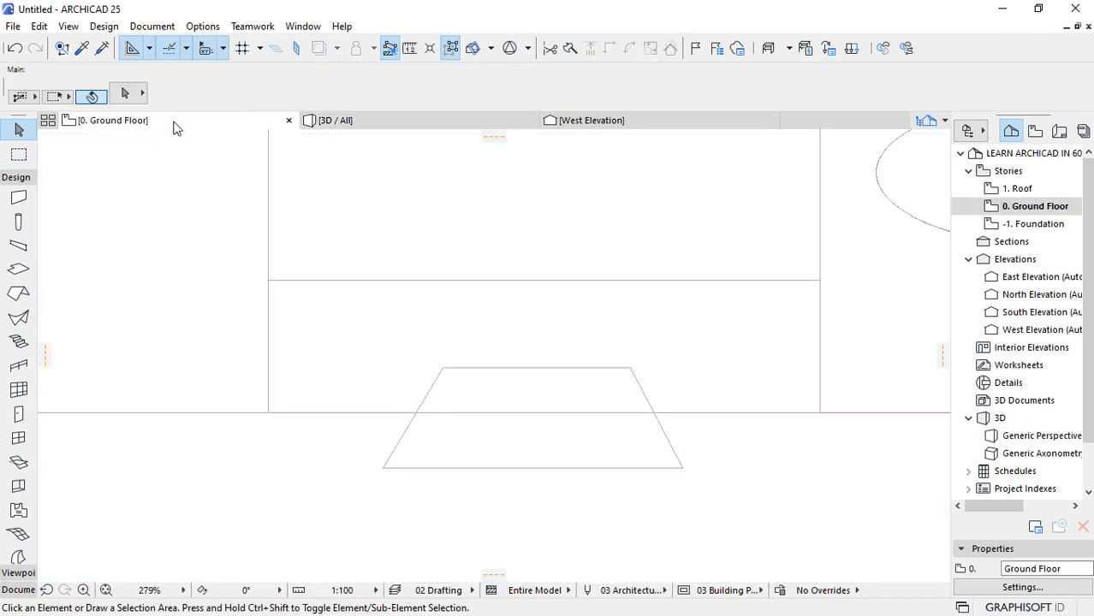
{"action": "scroll", "coordinate": [493, 462], "scroll_direction": "down", "scroll_amount": 3}
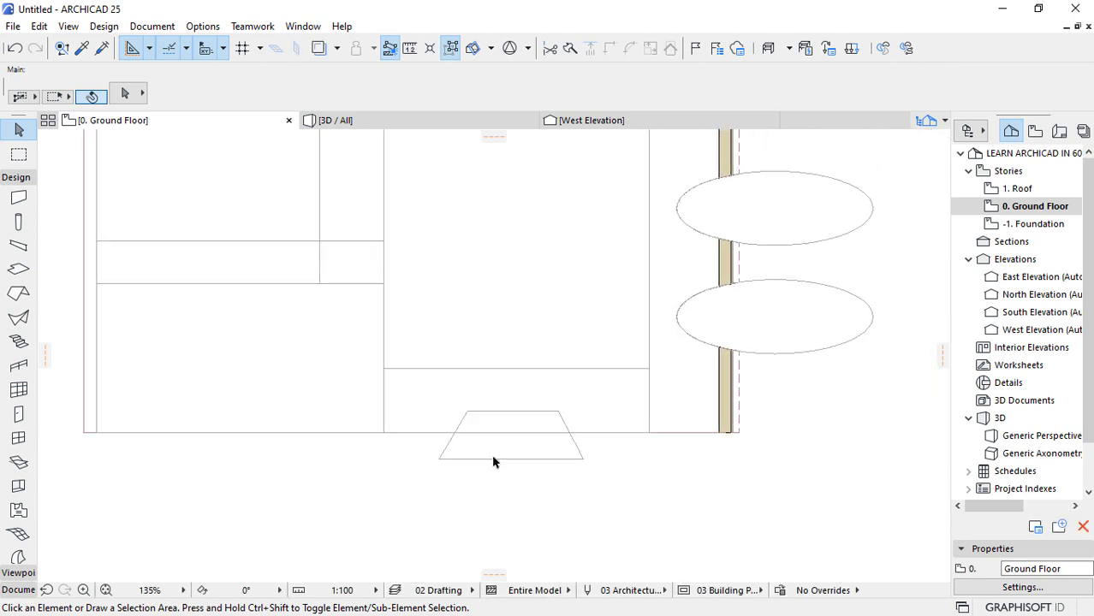
{"action": "scroll", "coordinate": [496, 467], "scroll_direction": "down", "scroll_amount": 3}
{"action": "scroll", "coordinate": [474, 403], "scroll_direction": "up", "scroll_amount": 2}
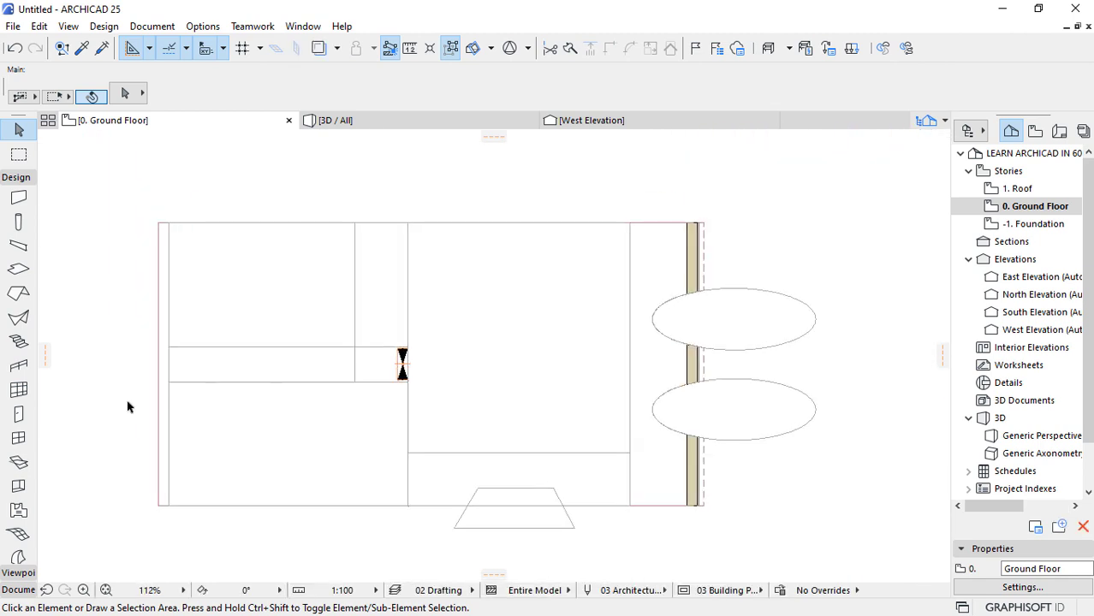
{"action": "left_click", "coordinate": [18, 390]}
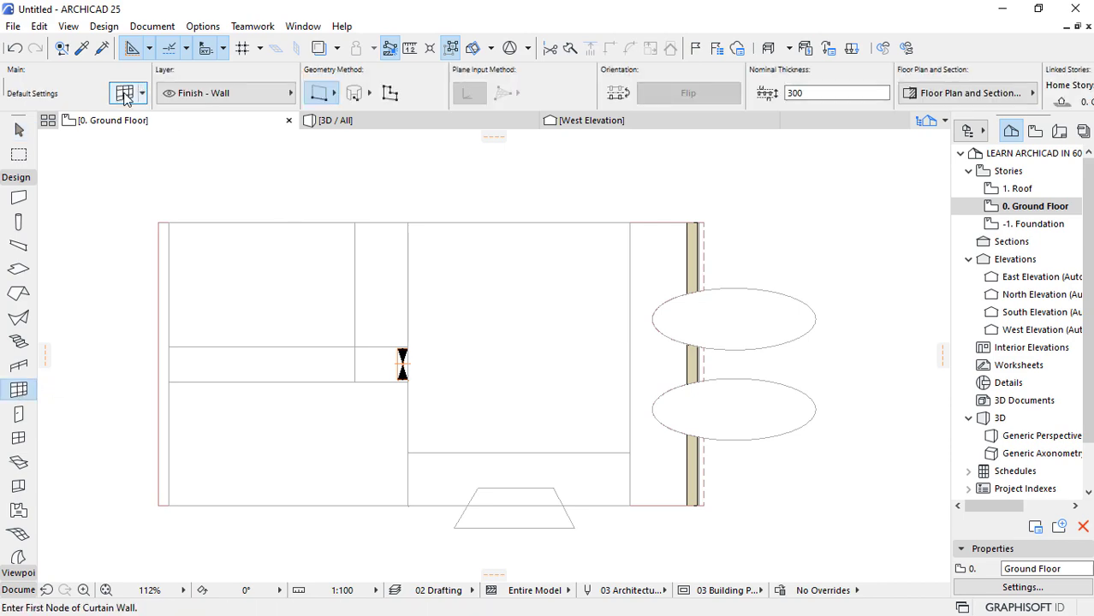
{"action": "left_click", "coordinate": [124, 94]}
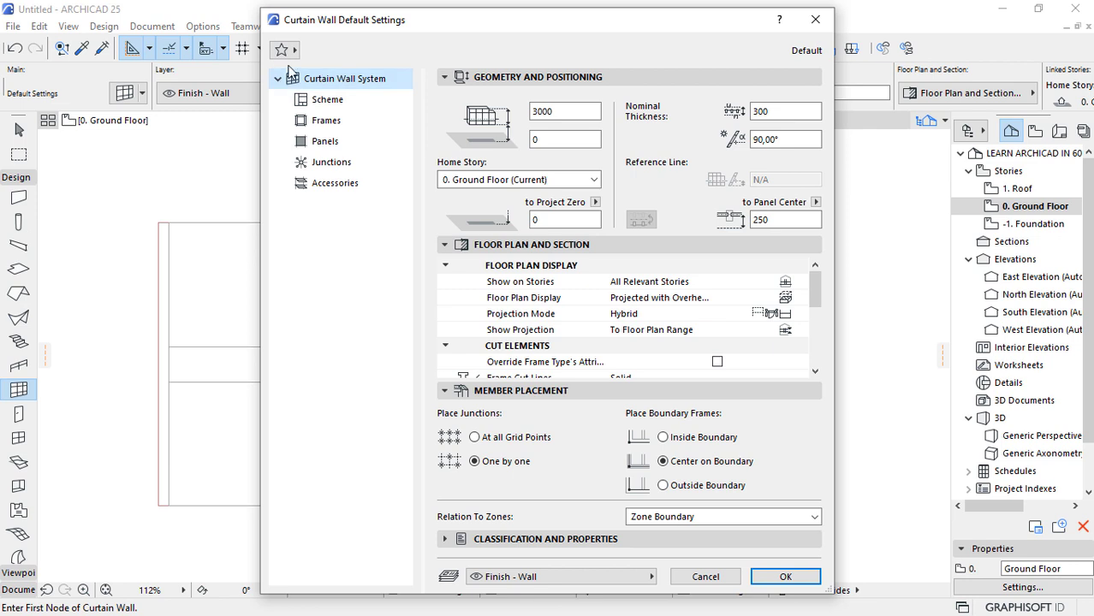
{"action": "left_click", "coordinate": [324, 103]}
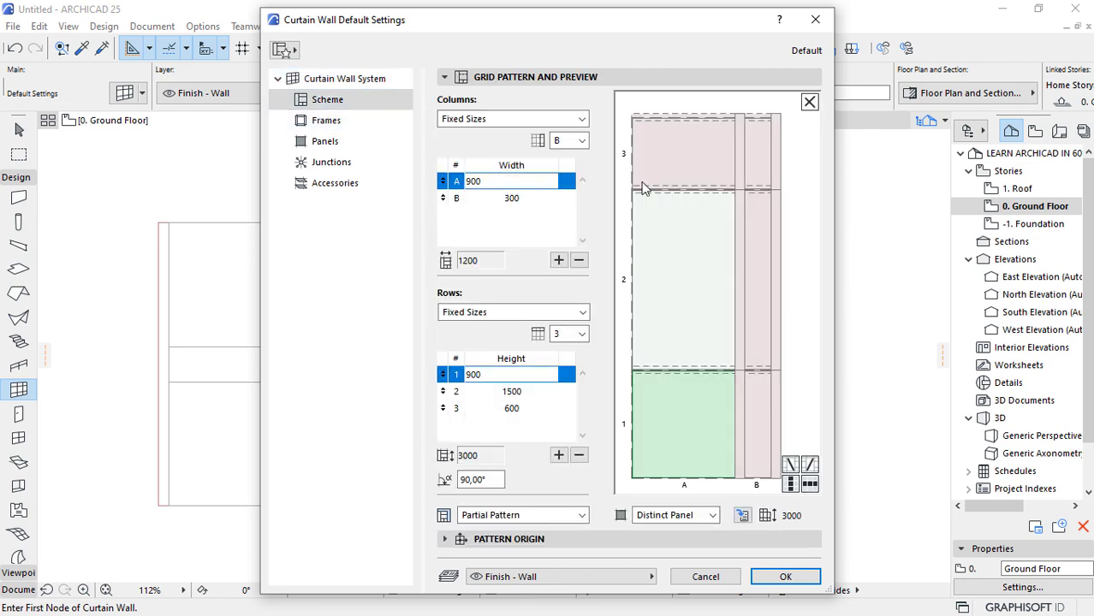
Look through the curtain wall scheme favorites and close the list without applying one.
{"action": "left_click", "coordinate": [291, 51]}
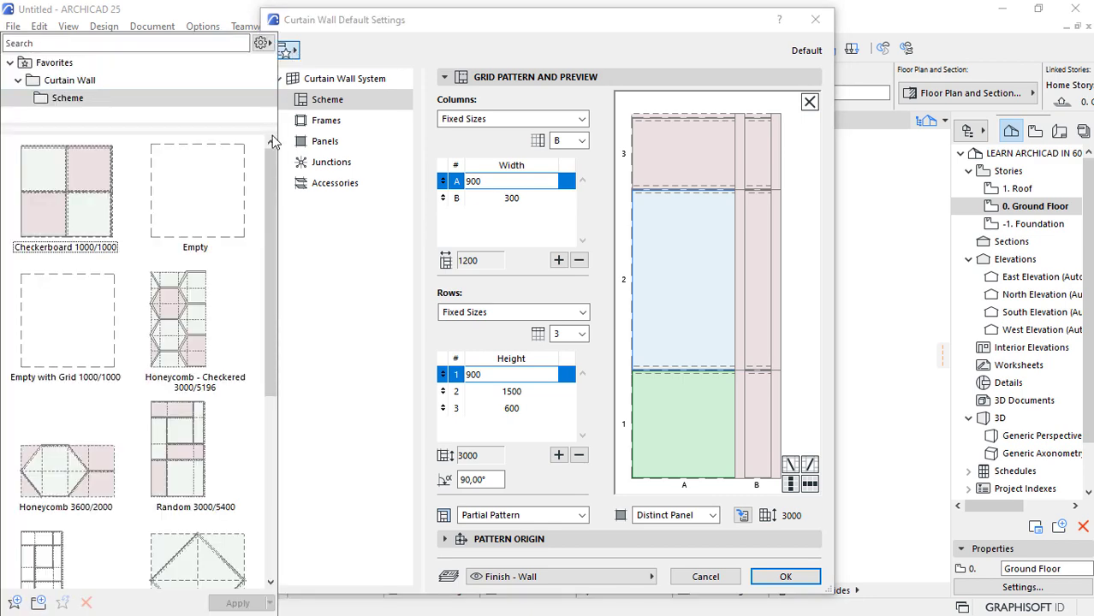
{"action": "left_click_drag", "start_coordinate": [270, 167], "coordinate": [271, 299]}
{"action": "left_click_drag", "start_coordinate": [270, 223], "coordinate": [315, 494]}
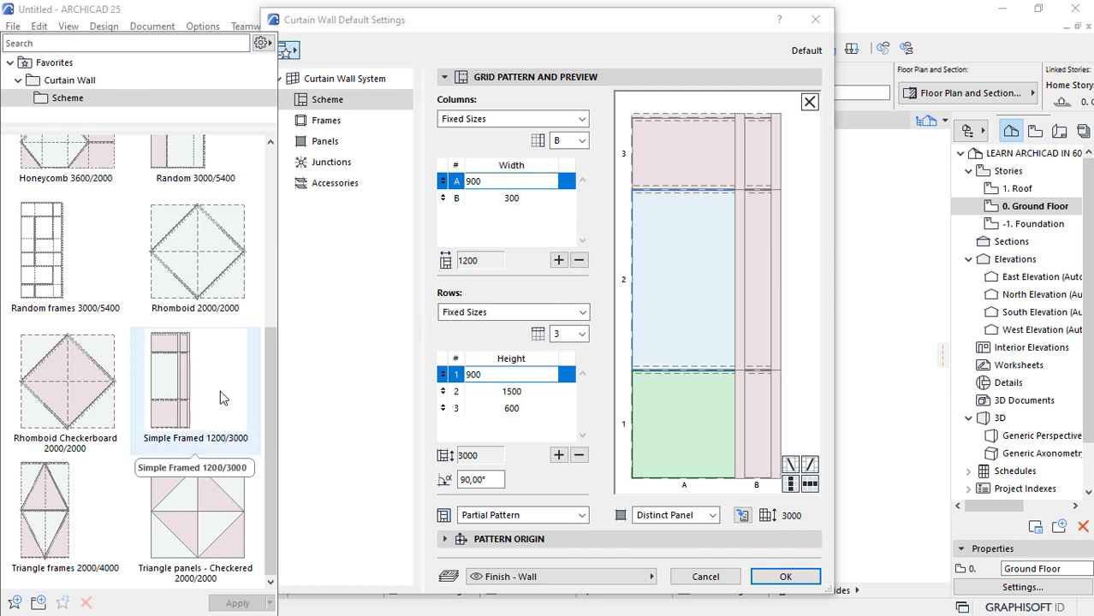
{"action": "left_click", "coordinate": [791, 286]}
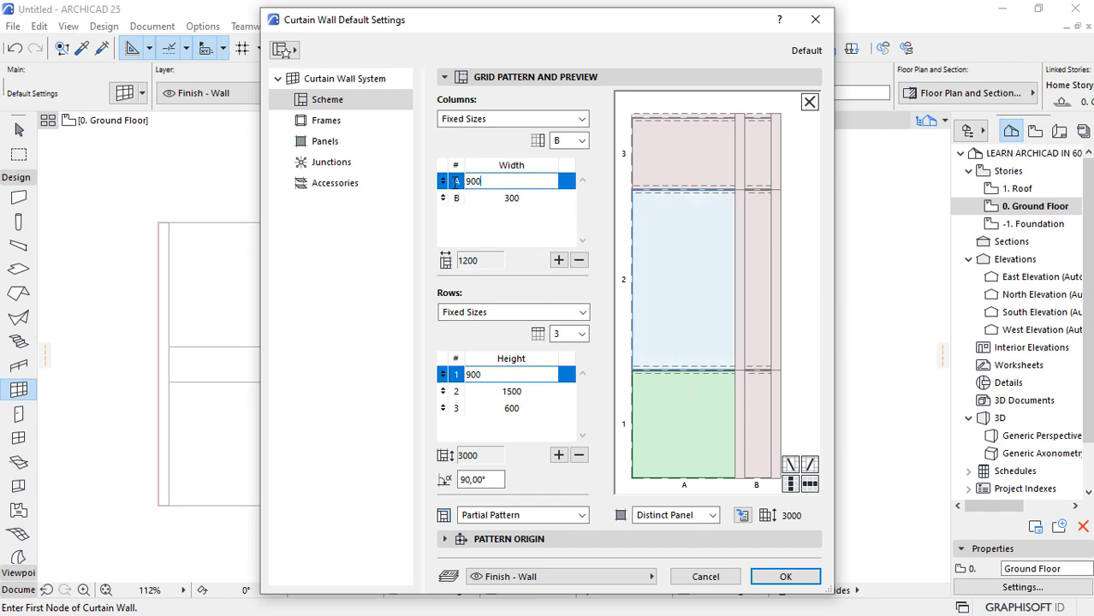
Set the curtain wall scheme's column A width to 1000 and delete column B.
{"action": "key", "text": "Return"}
{"action": "type", "text": "1000"}
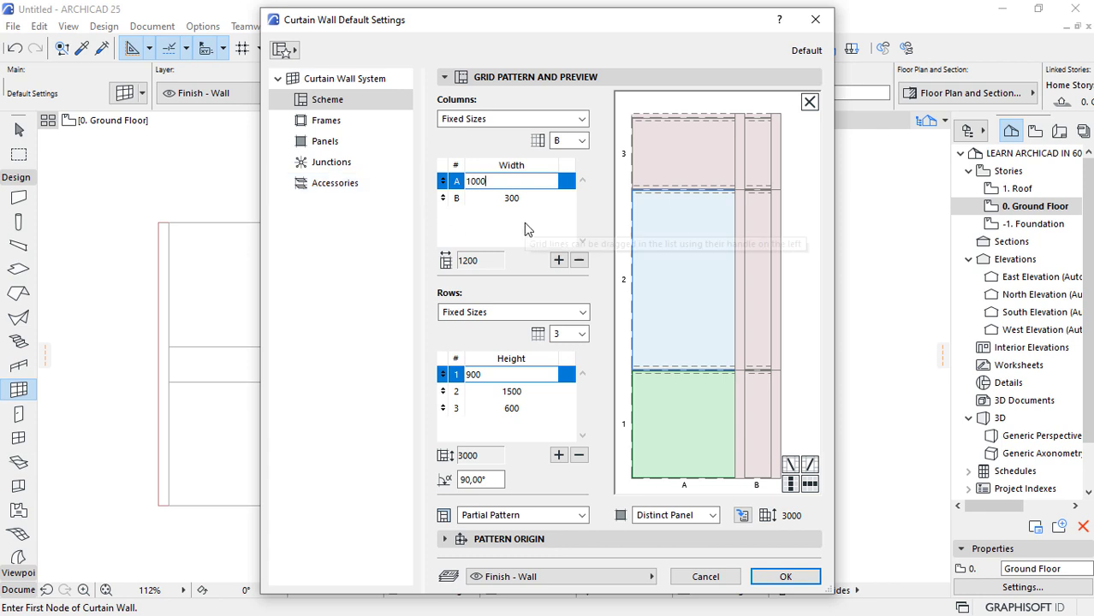
{"action": "key", "text": "Return"}
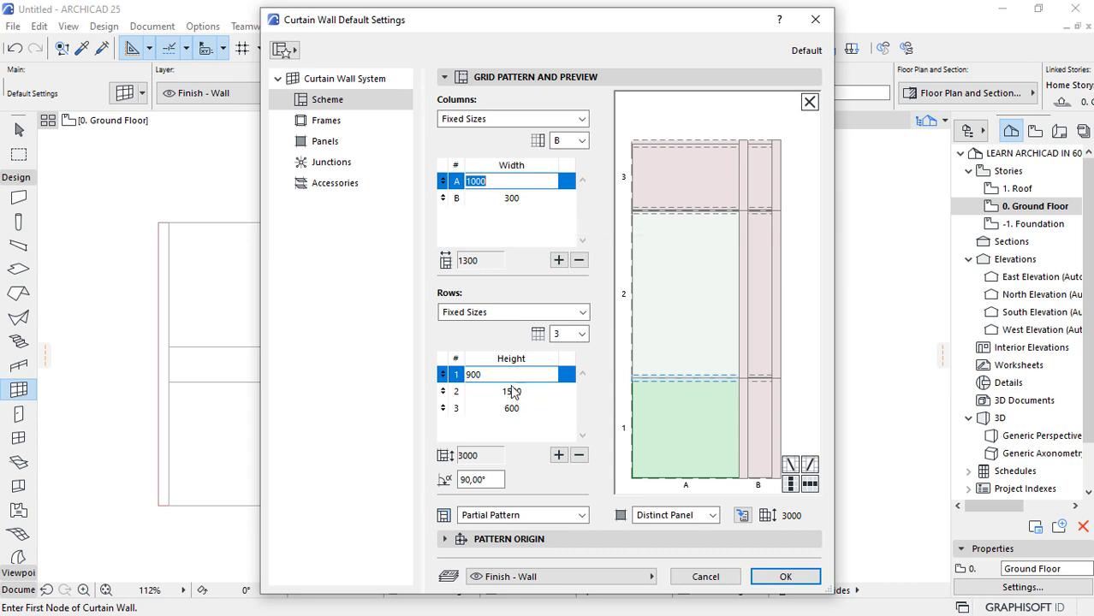
{"action": "left_click", "coordinate": [481, 202]}
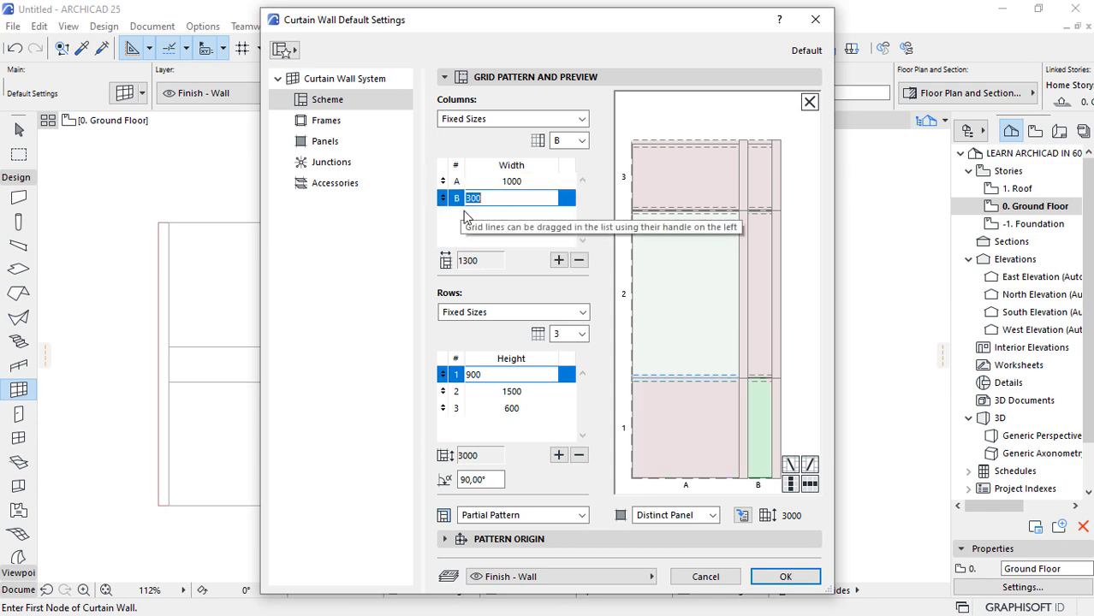
{"action": "left_click", "coordinate": [579, 261]}
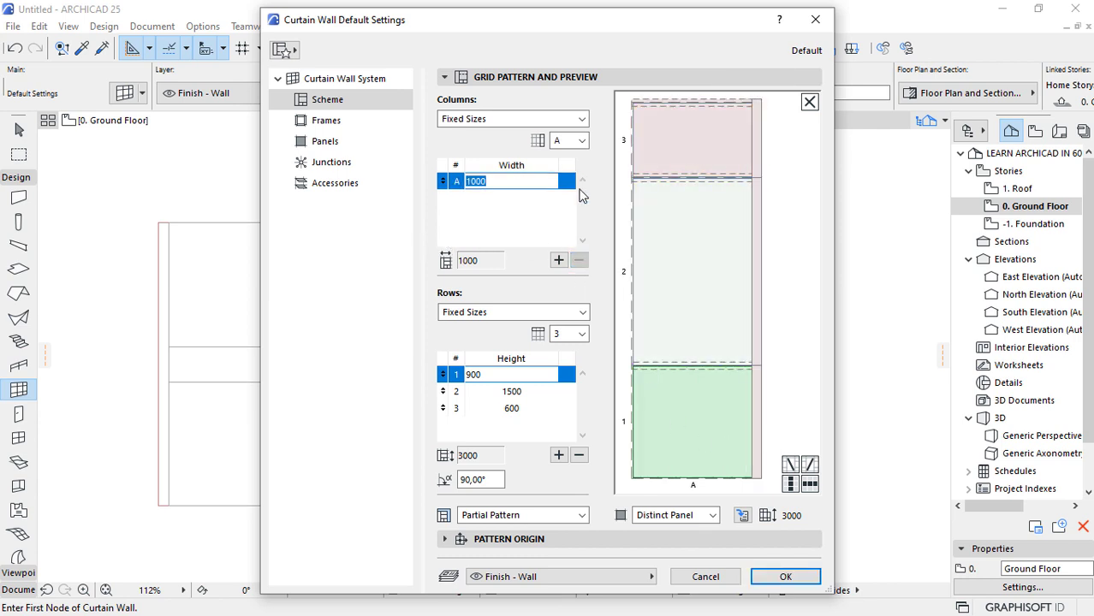
Review the curtain wall's frame classes and set the Corner Frame type to Modular Frame 25.
{"action": "left_click", "coordinate": [322, 129]}
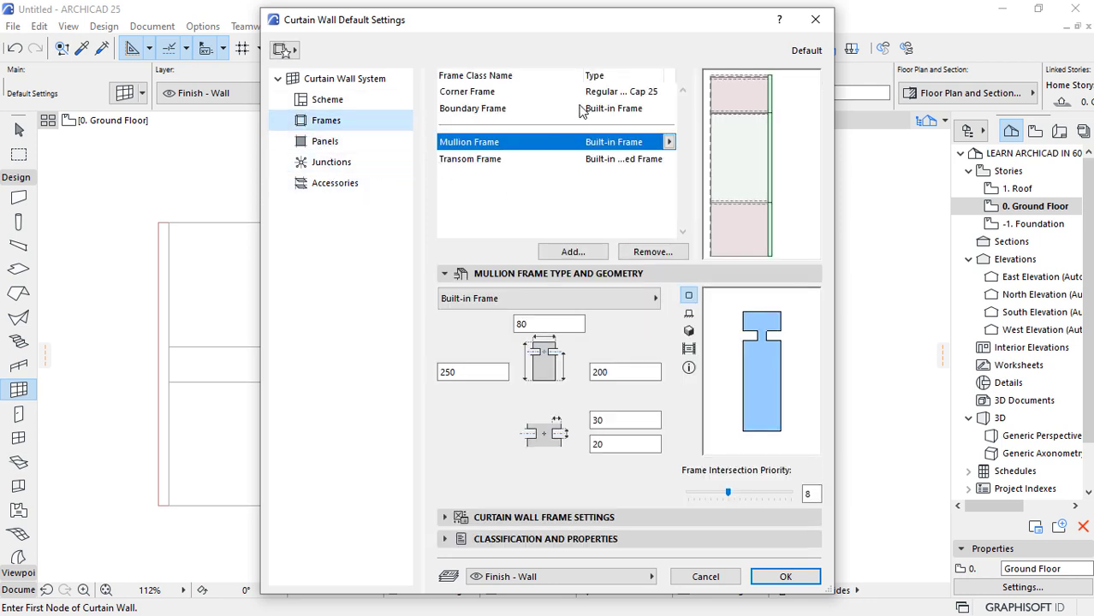
{"action": "left_click", "coordinate": [460, 161]}
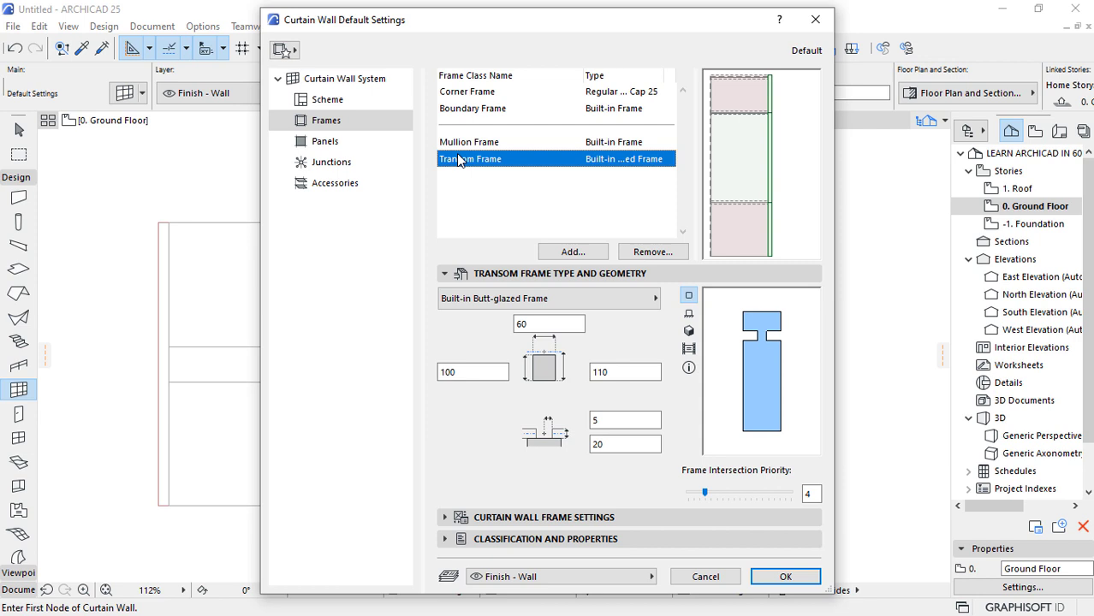
{"action": "left_click", "coordinate": [458, 93]}
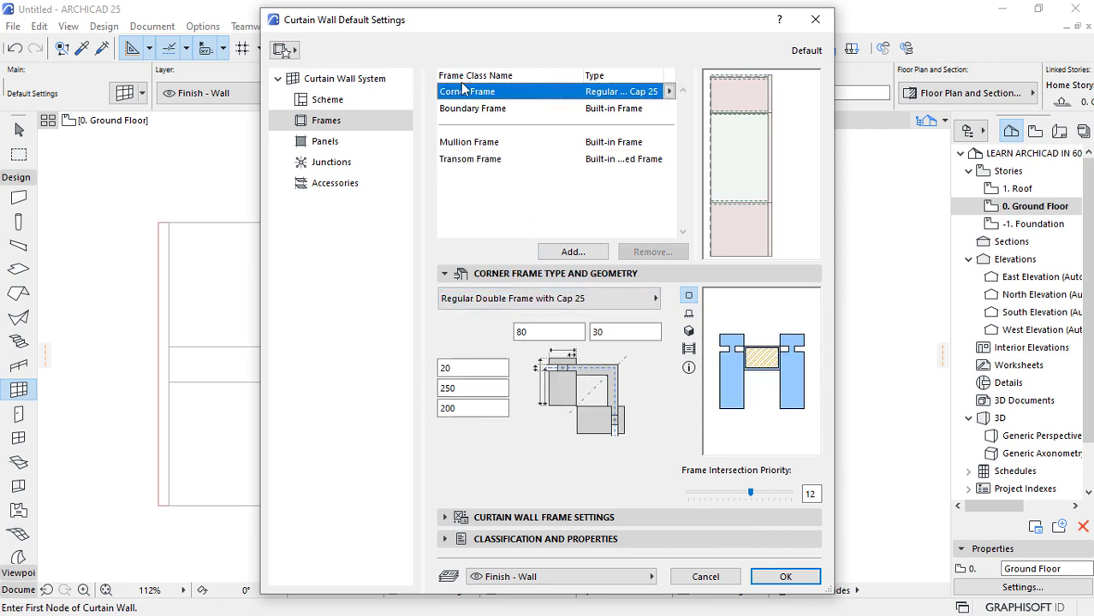
{"action": "left_click", "coordinate": [469, 108]}
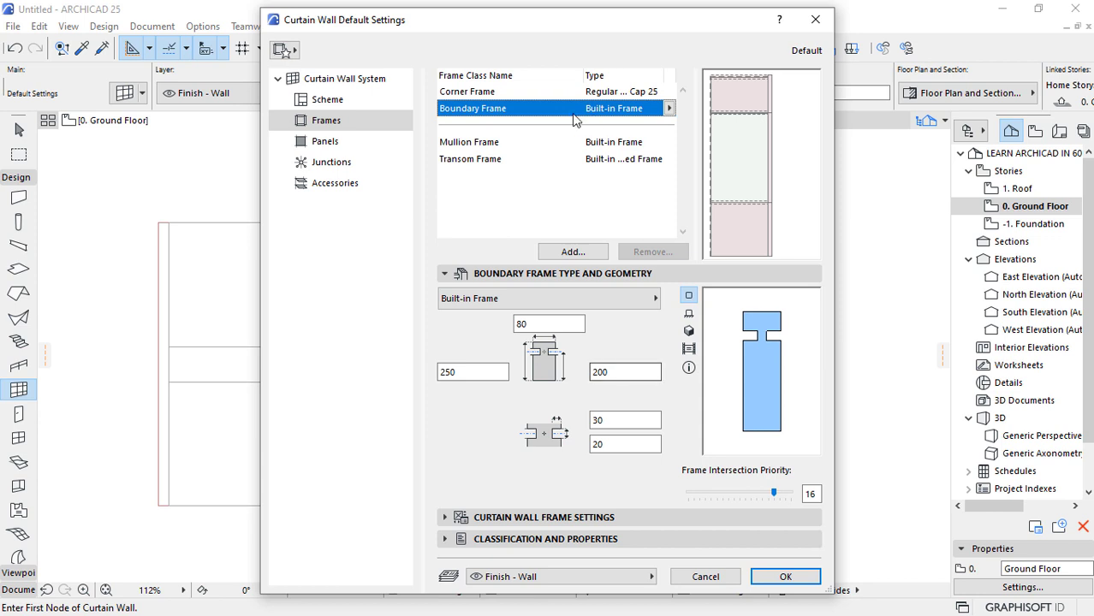
{"action": "left_click", "coordinate": [469, 93]}
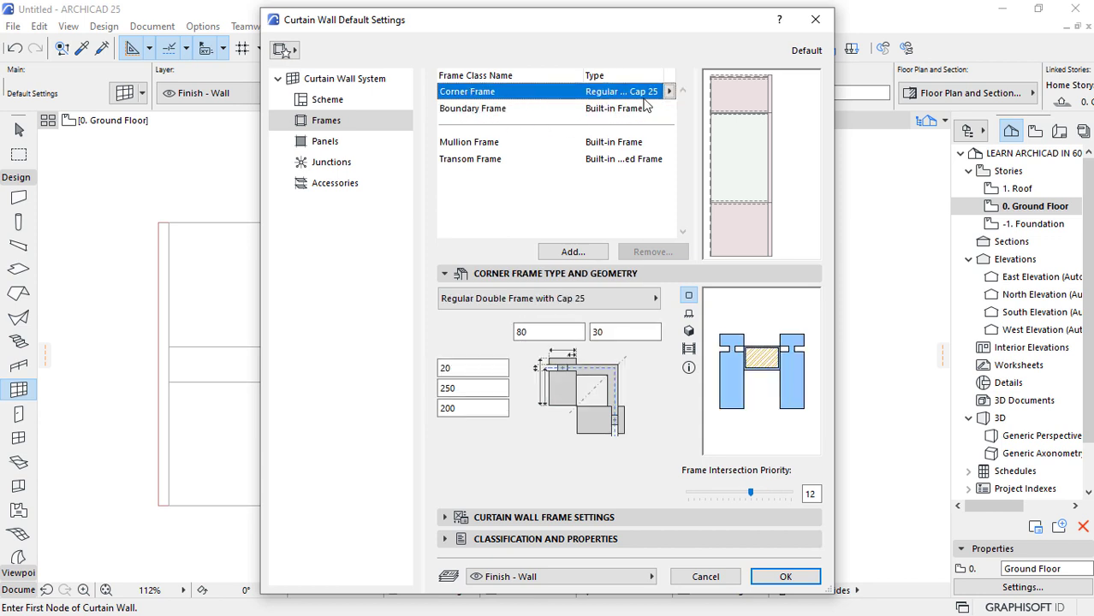
{"action": "left_click", "coordinate": [669, 92]}
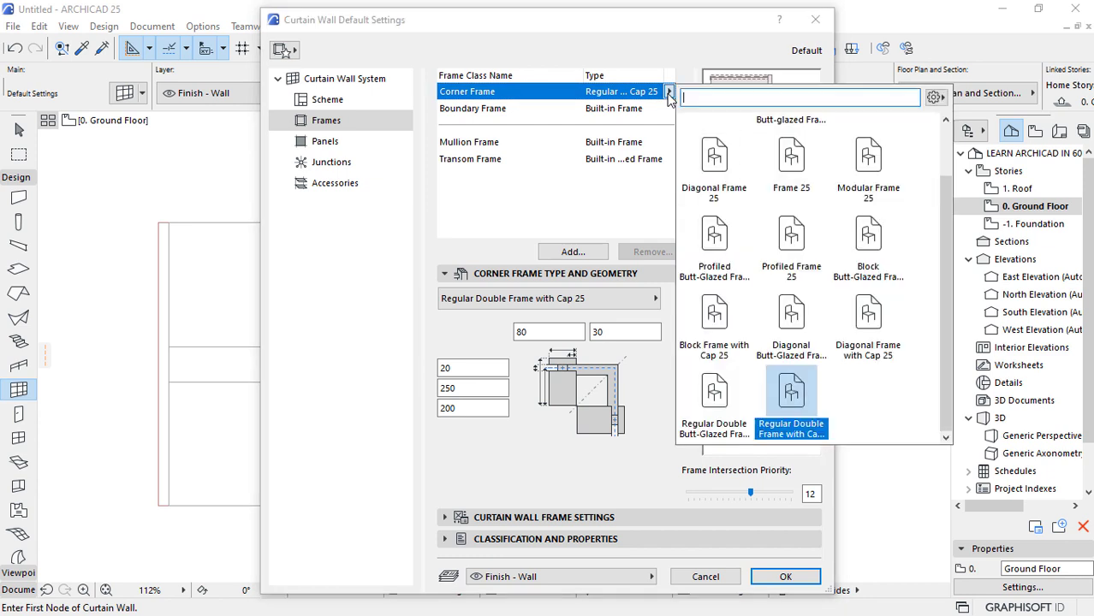
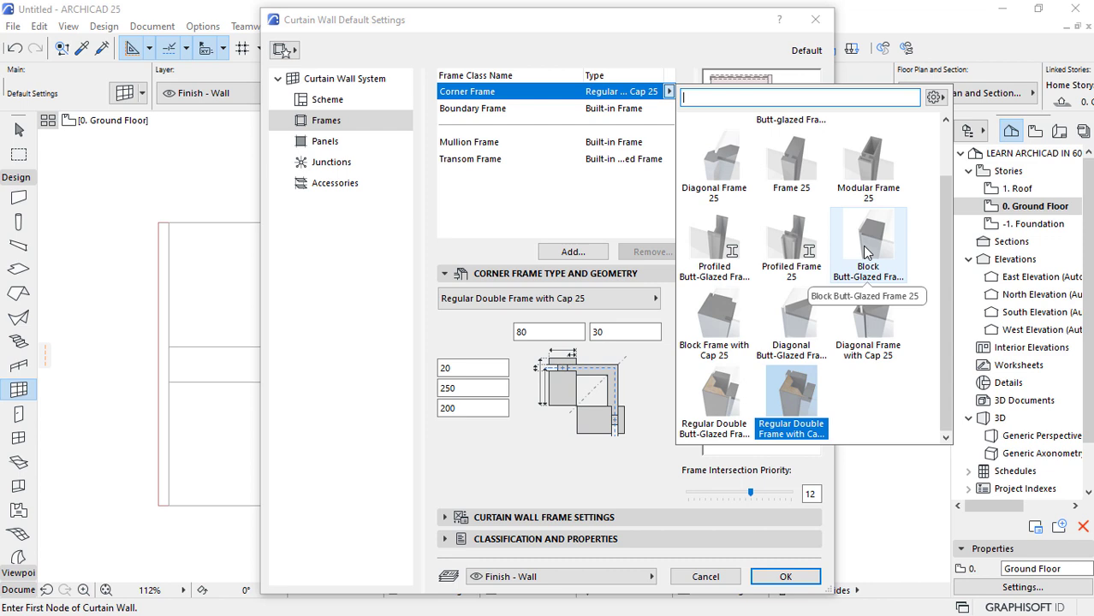
{"action": "left_click", "coordinate": [870, 174]}
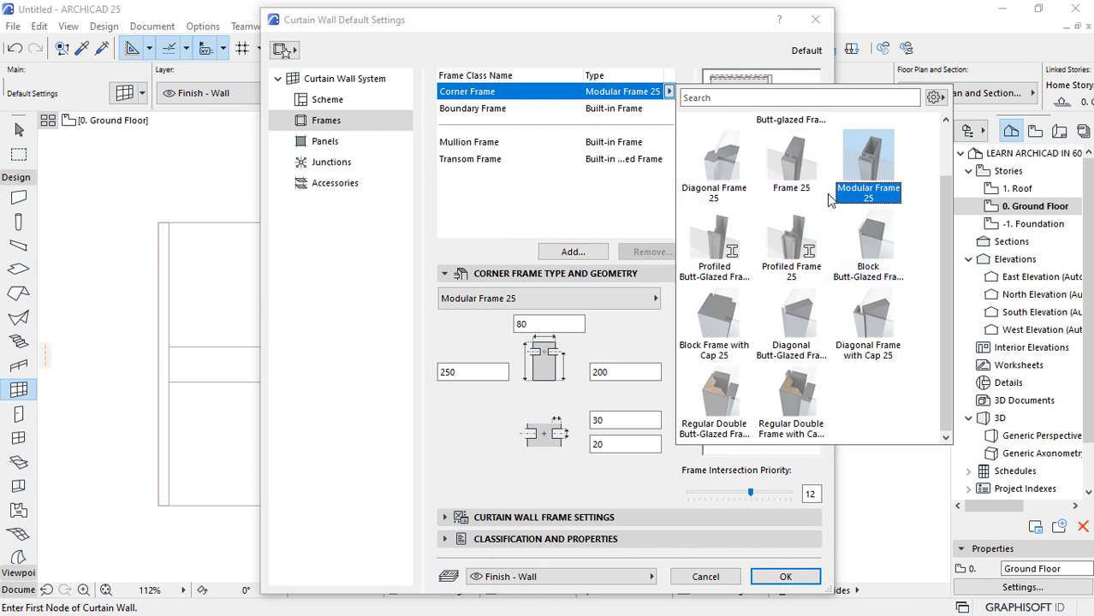
{"action": "left_click", "coordinate": [549, 145]}
Set both the Boundary Frame and the Mullion Frame types to Modular Frame 25.
{"action": "left_click", "coordinate": [490, 110]}
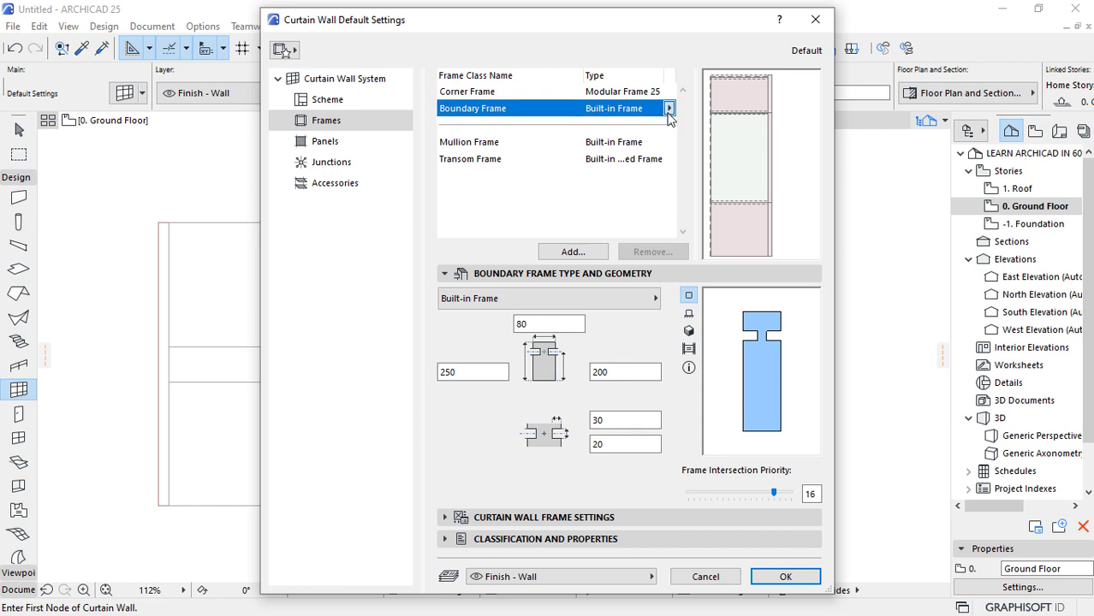
{"action": "left_click", "coordinate": [668, 110]}
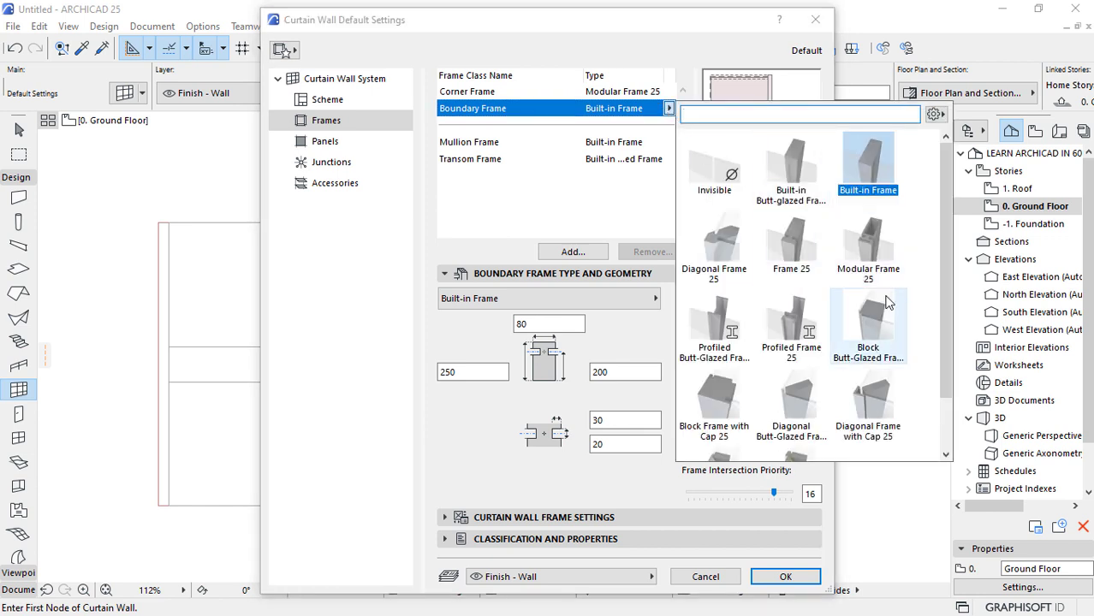
{"action": "left_click", "coordinate": [868, 244]}
{"action": "left_click", "coordinate": [625, 146]}
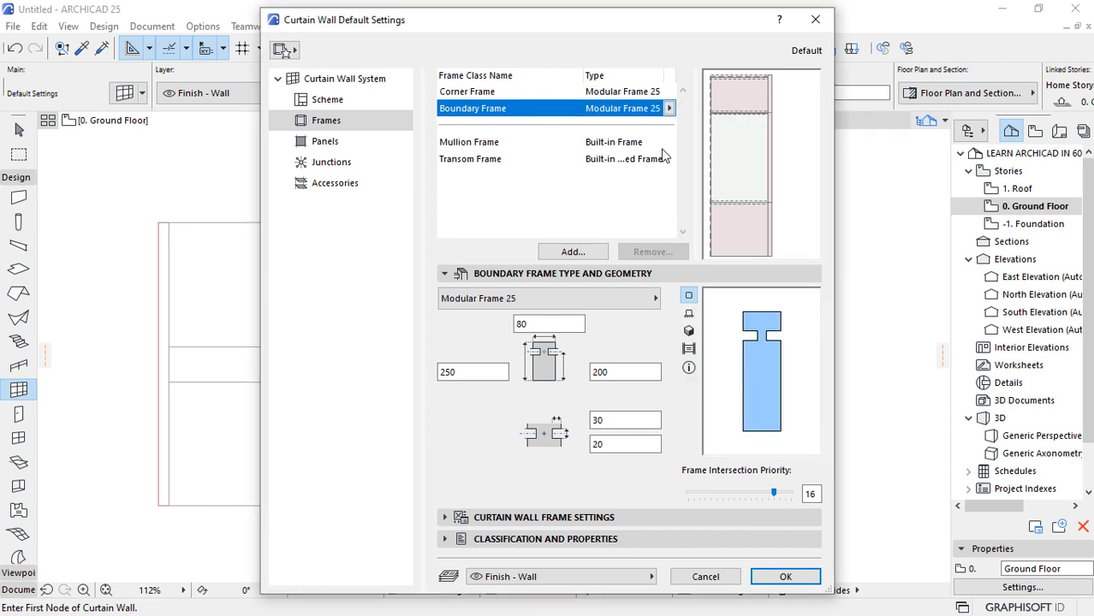
{"action": "left_click", "coordinate": [660, 147]}
{"action": "left_click", "coordinate": [669, 142]}
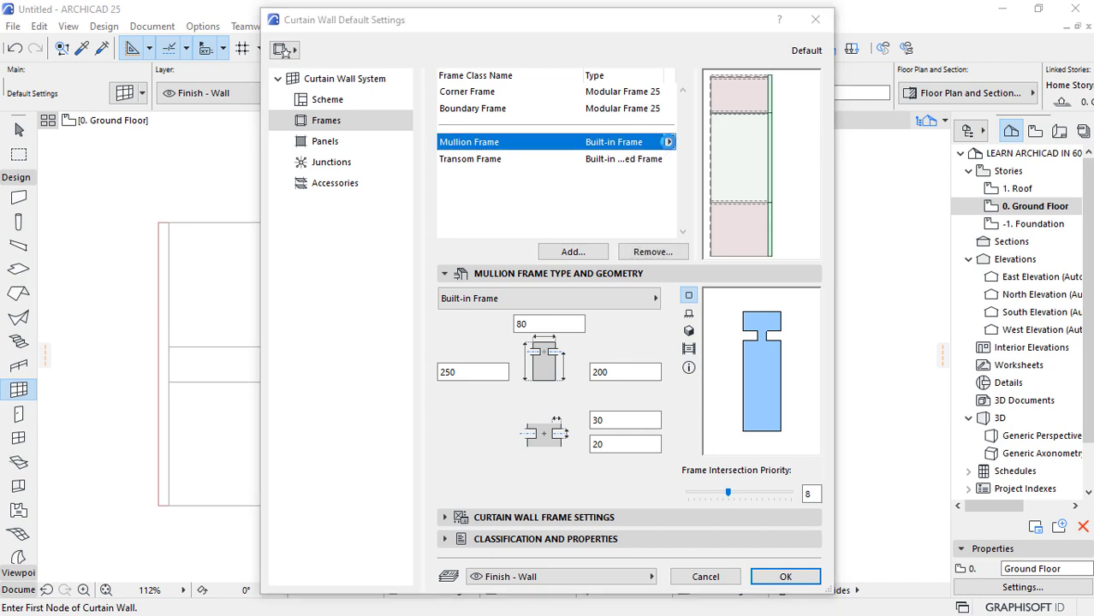
{"action": "left_click", "coordinate": [860, 296]}
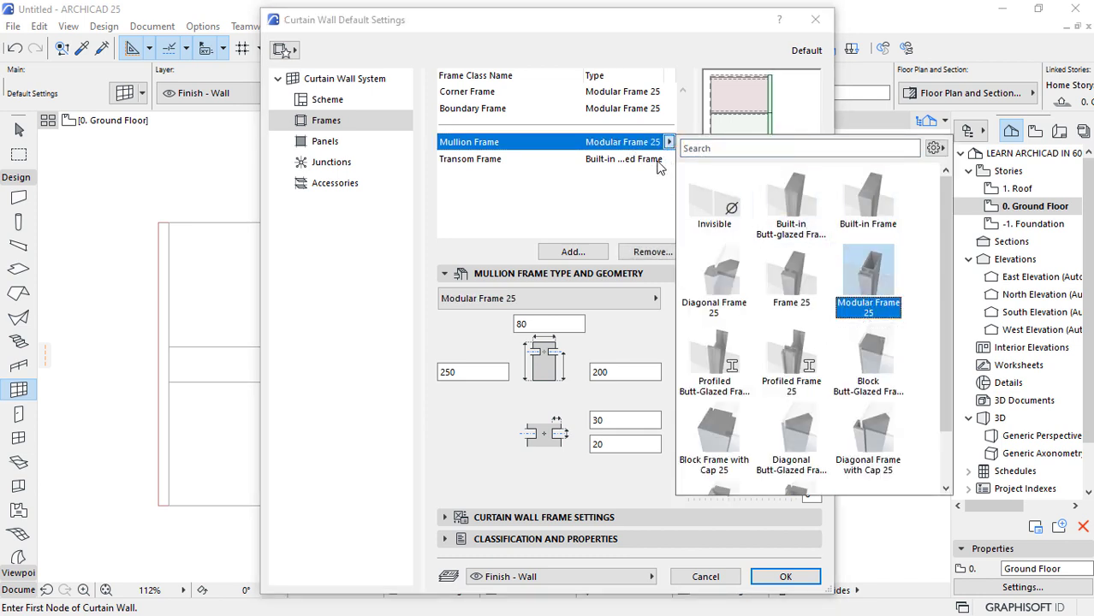
{"action": "left_click", "coordinate": [659, 167]}
Set the Transom Frame type to Modular Frame 25.
{"action": "left_click", "coordinate": [659, 164]}
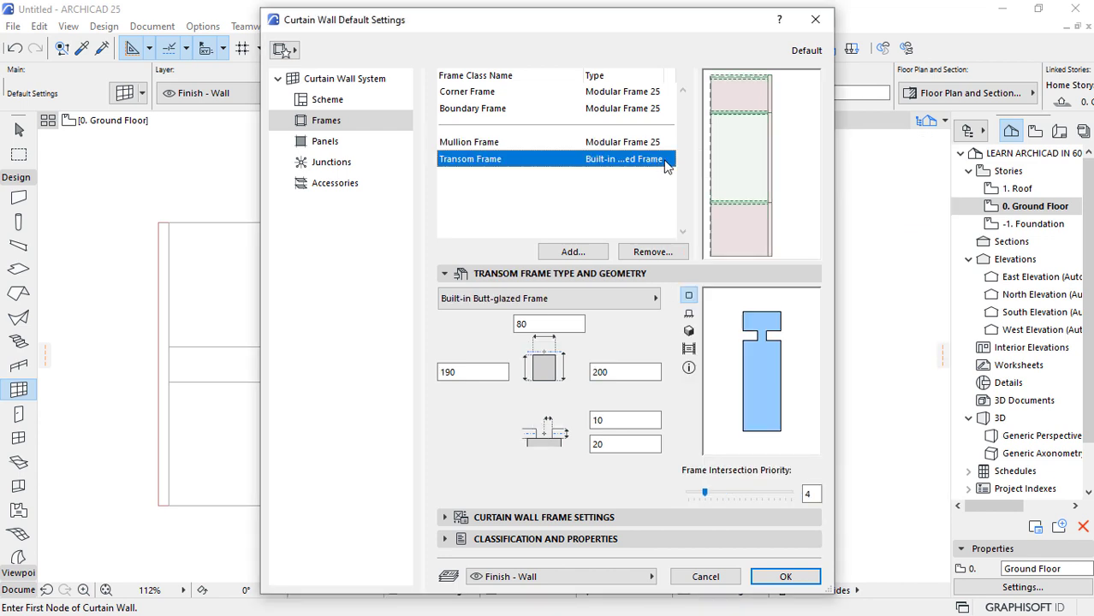
{"action": "left_click", "coordinate": [670, 159]}
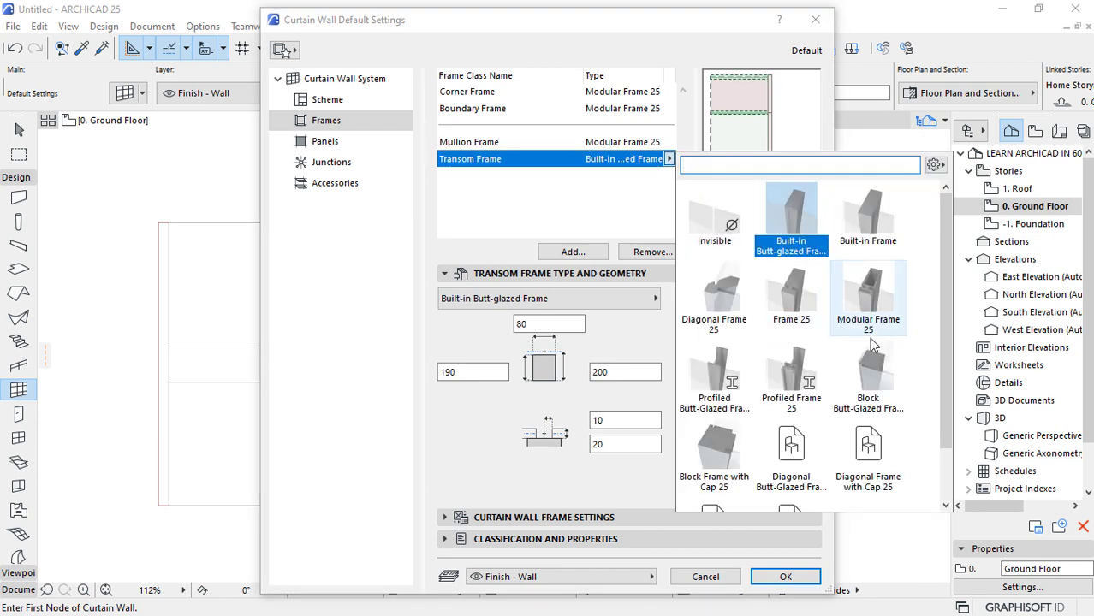
{"action": "left_click", "coordinate": [867, 295]}
{"action": "left_click", "coordinate": [585, 255]}
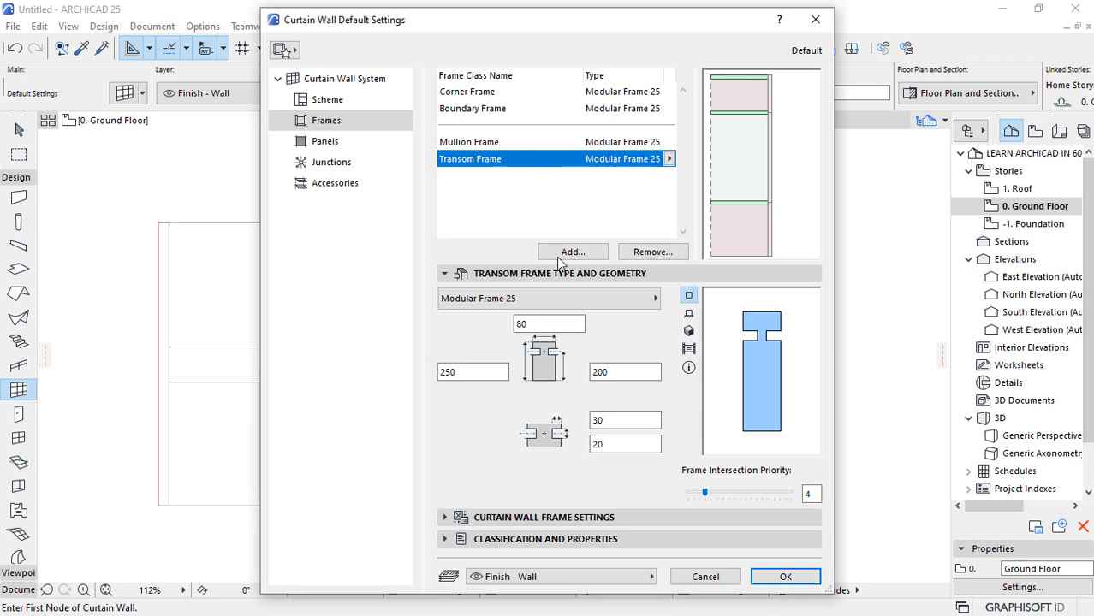
Set the Transom Frame's depth to 100 and its distance from the panel line to the frame's back to 70.
{"action": "double_click", "coordinate": [609, 374]}
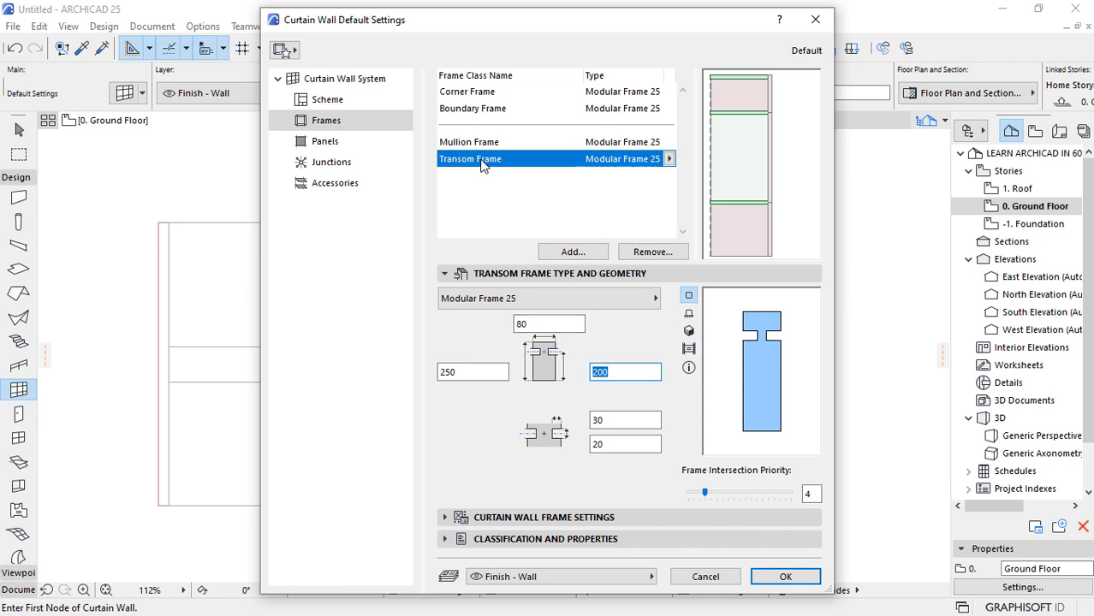
{"action": "type", "text": "1"}
{"action": "left_click", "coordinate": [492, 370]}
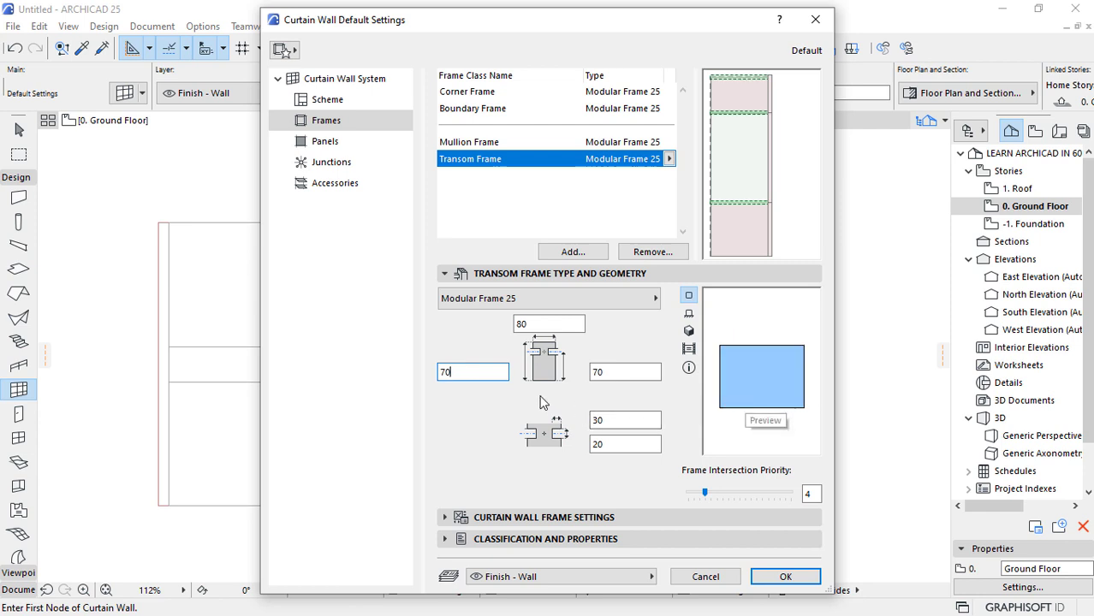
{"action": "key", "text": "Tab"}
{"action": "type", "text": "100"}
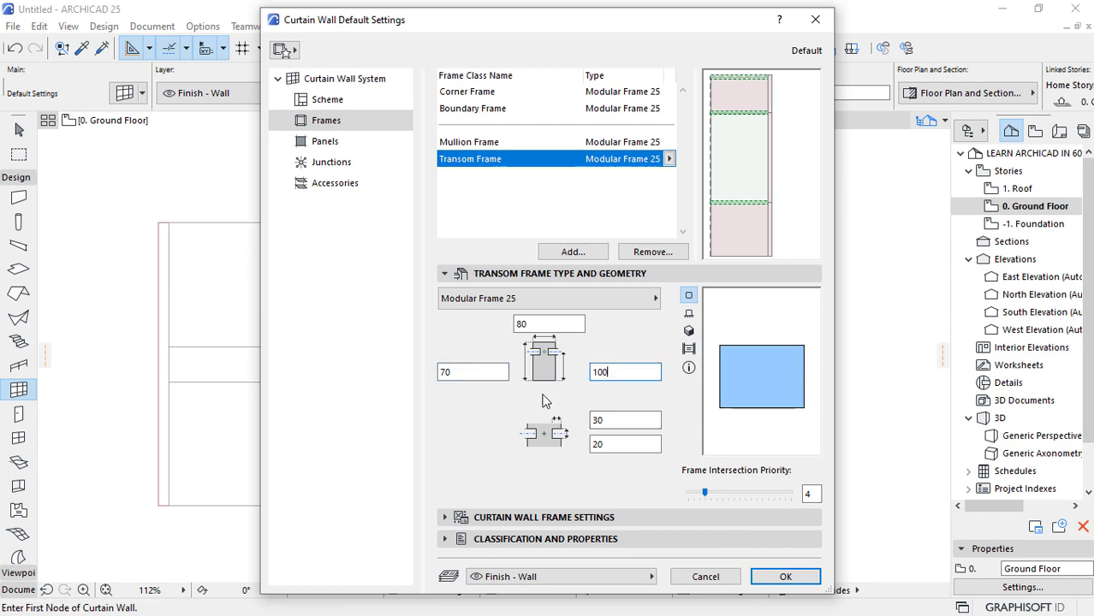
{"action": "key", "text": "shift+Tab"}
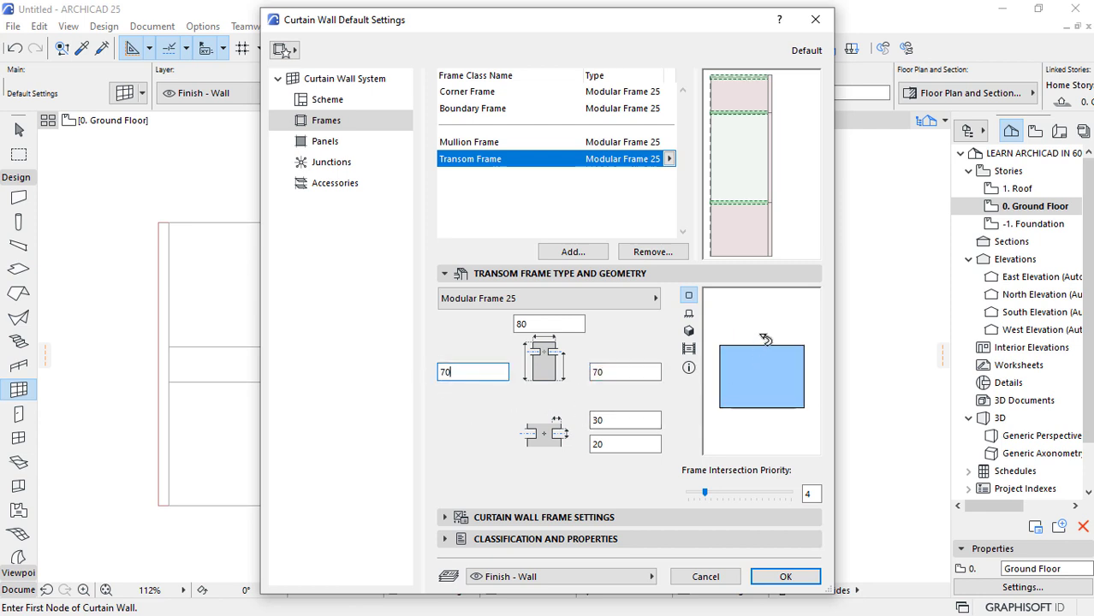
{"action": "left_click", "coordinate": [609, 372]}
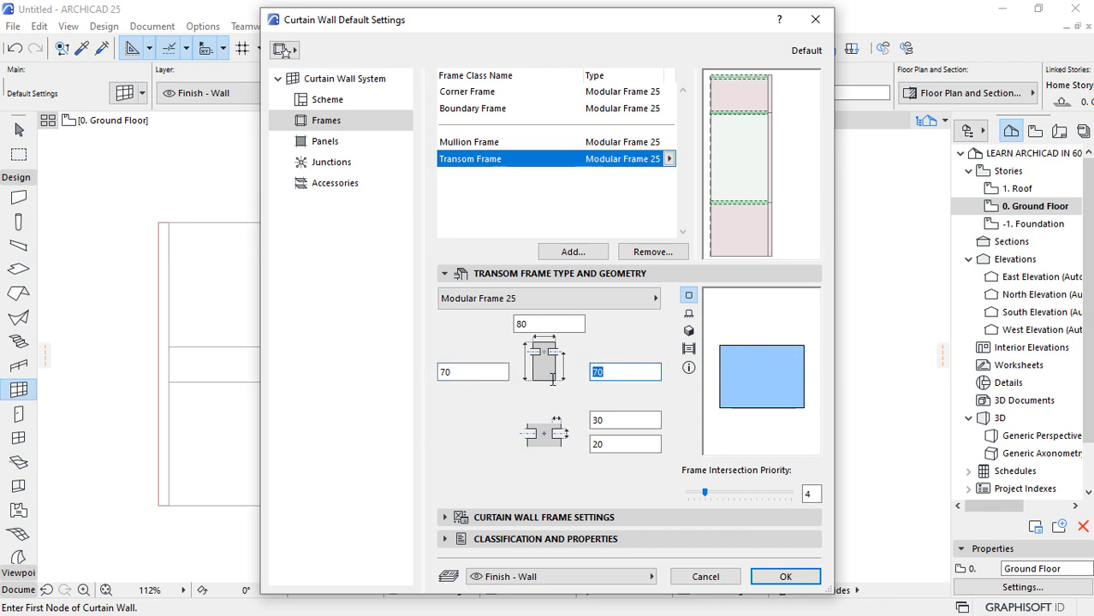
{"action": "left_click", "coordinate": [608, 419]}
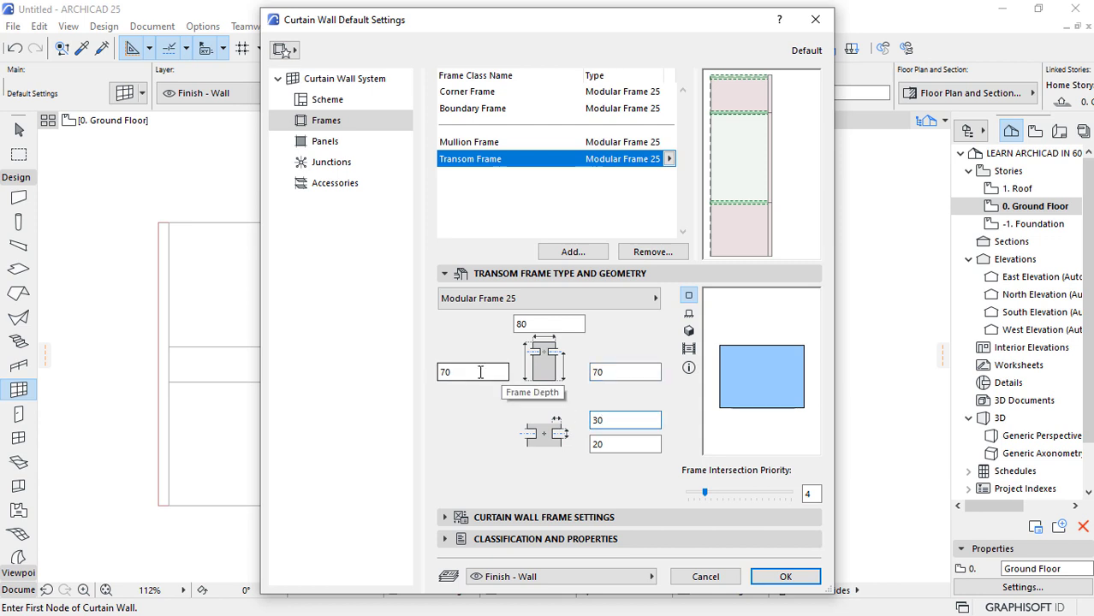
{"action": "left_click", "coordinate": [480, 371]}
{"action": "type", "text": "100"}
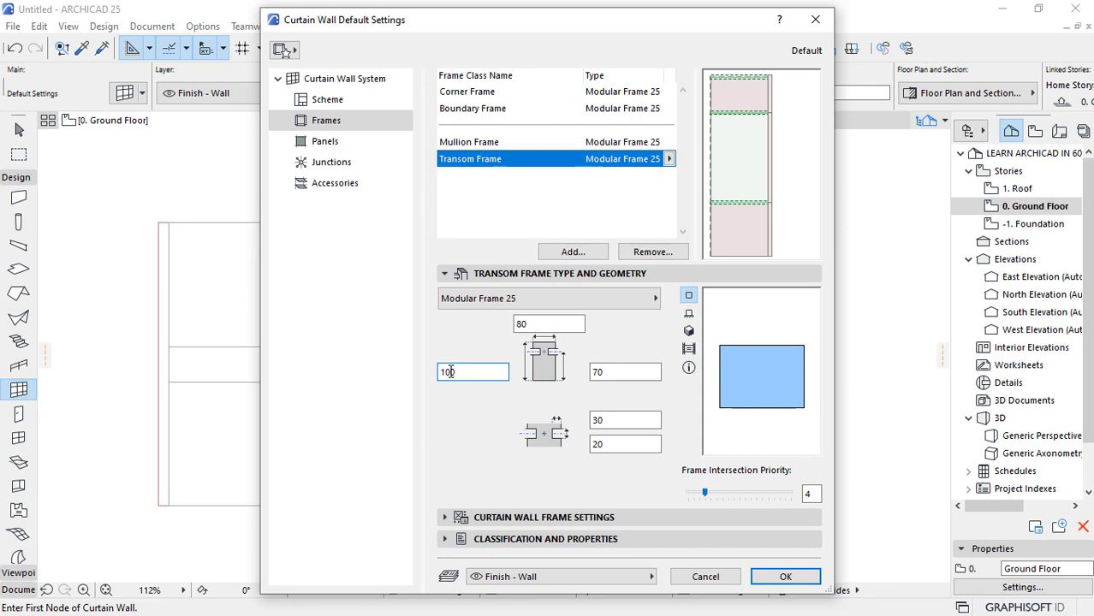
{"action": "left_click", "coordinate": [630, 371]}
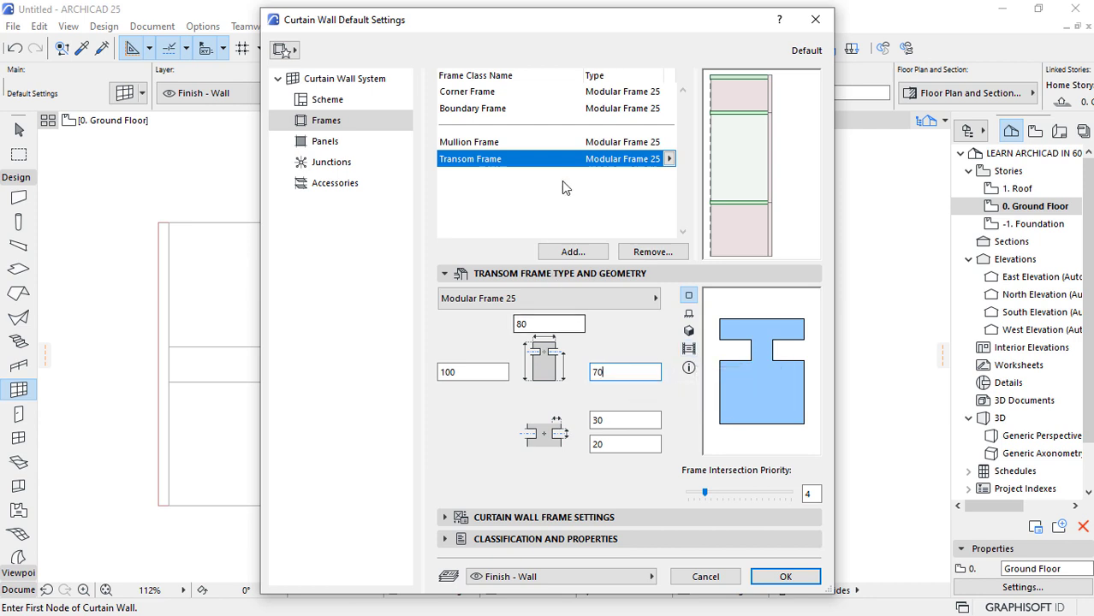
Set the Mullion Frame's depth to 100 and its distance from the panel line to the frame's back to 70.
{"action": "left_click", "coordinate": [469, 143]}
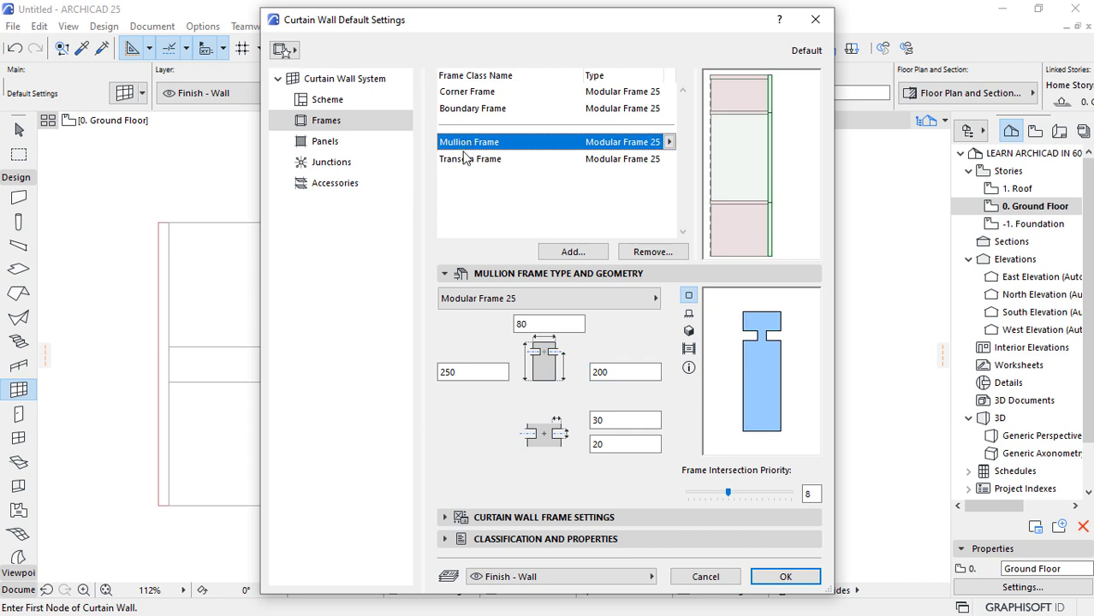
{"action": "left_click", "coordinate": [621, 371]}
{"action": "type", "text": "1"}
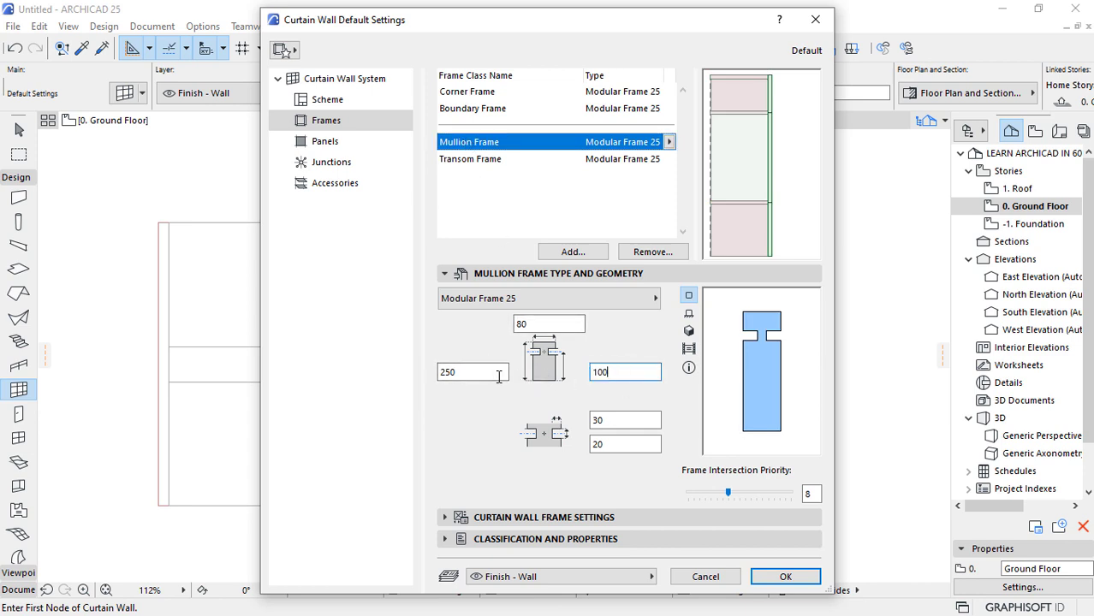
{"action": "key", "text": "BackSpace"}
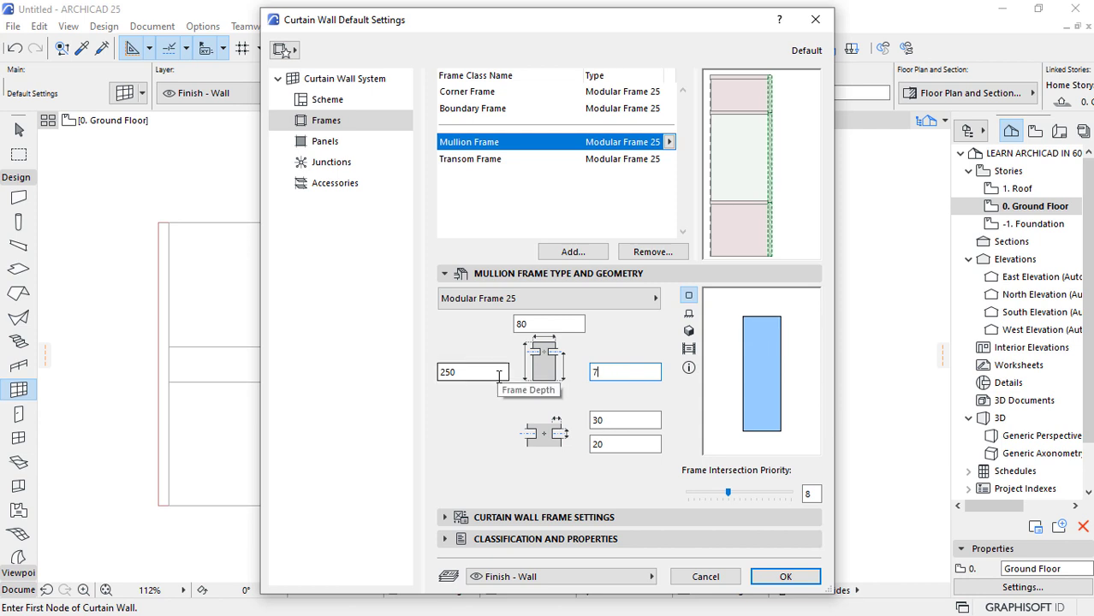
{"action": "double_click", "coordinate": [482, 374]}
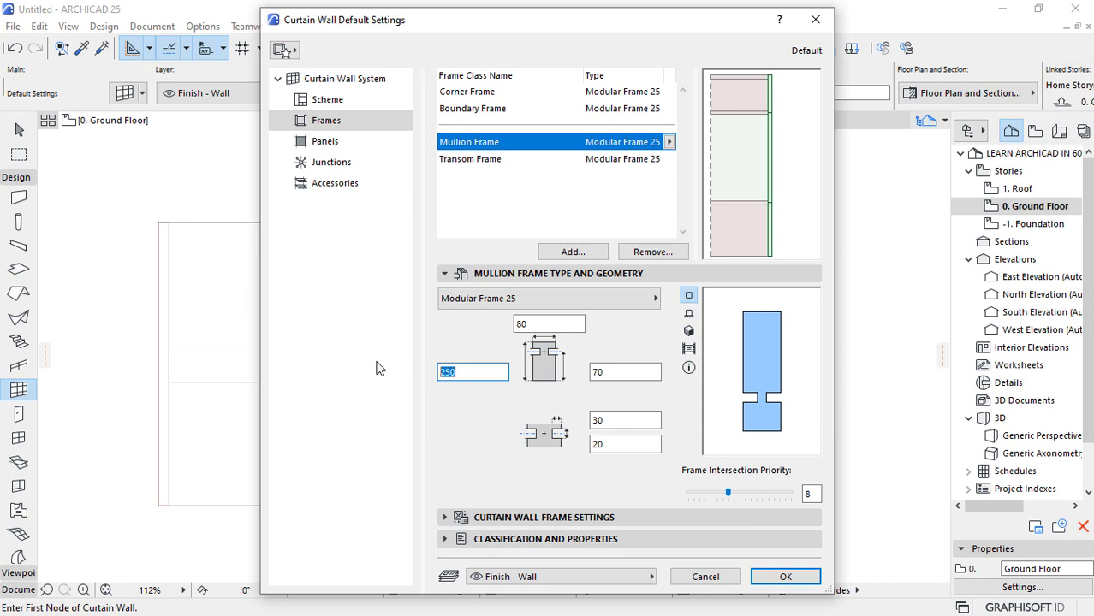
{"action": "type", "text": "100"}
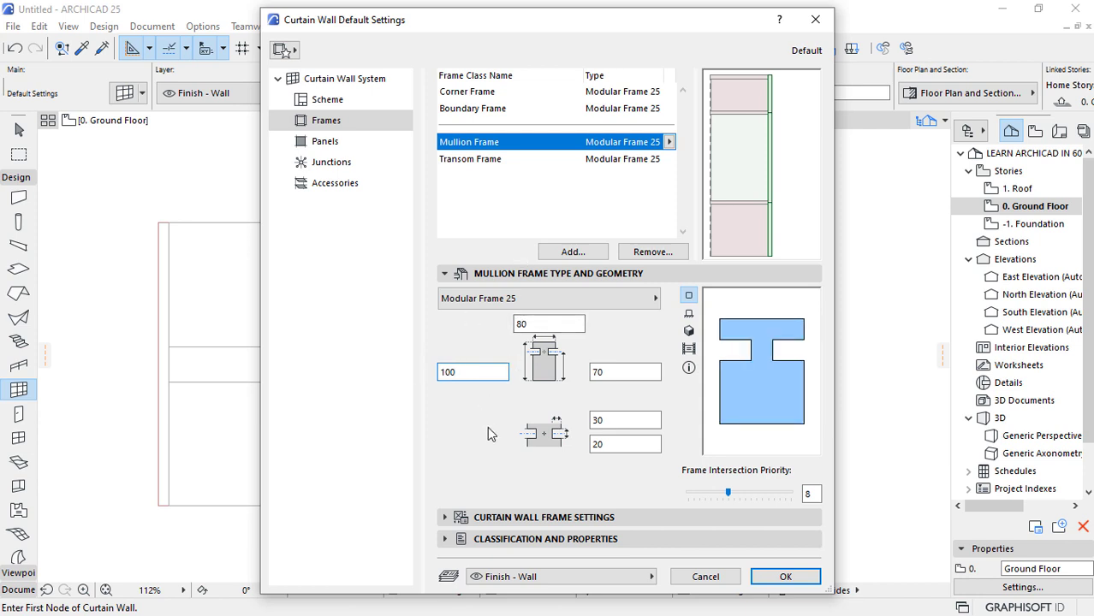
Set the Boundary Frame's depth to 100 and its distance from the panel line to the frame's back to 70.
{"action": "left_click", "coordinate": [465, 162]}
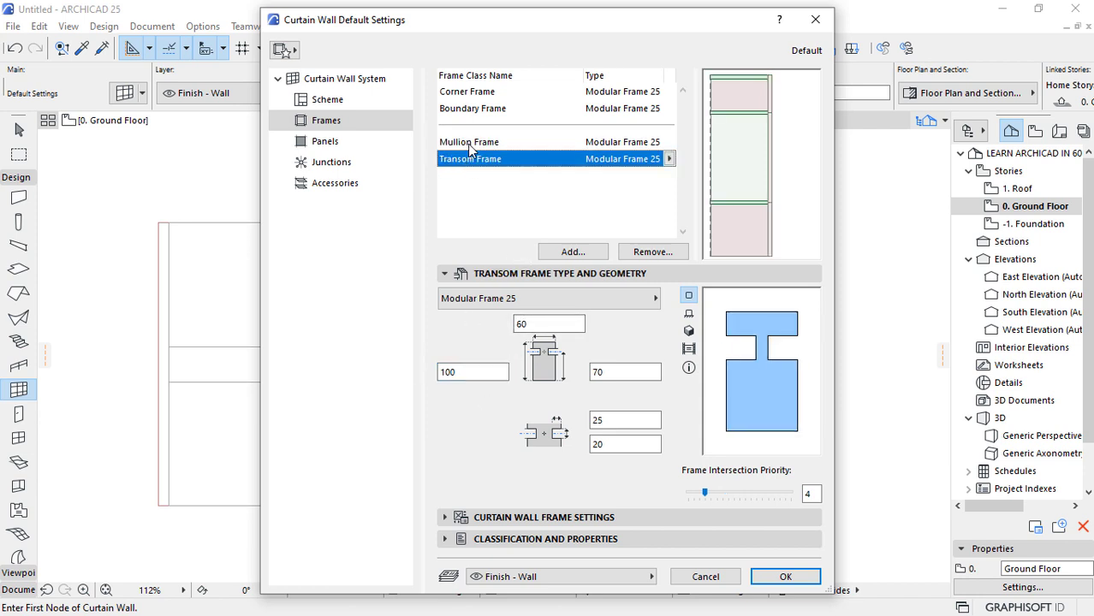
{"action": "left_click", "coordinate": [469, 114]}
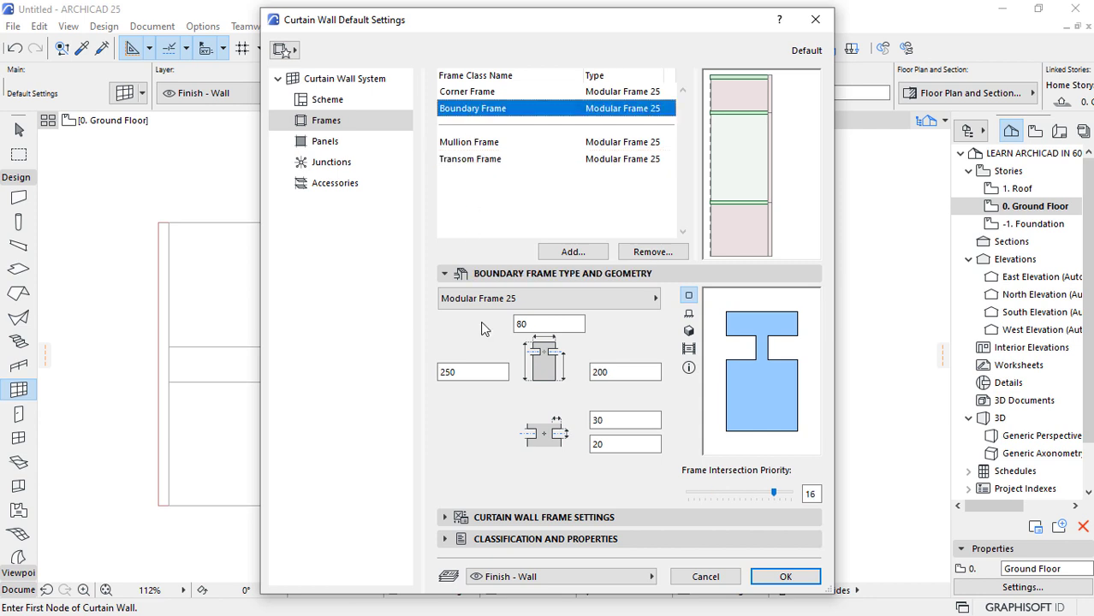
{"action": "left_click", "coordinate": [500, 374]}
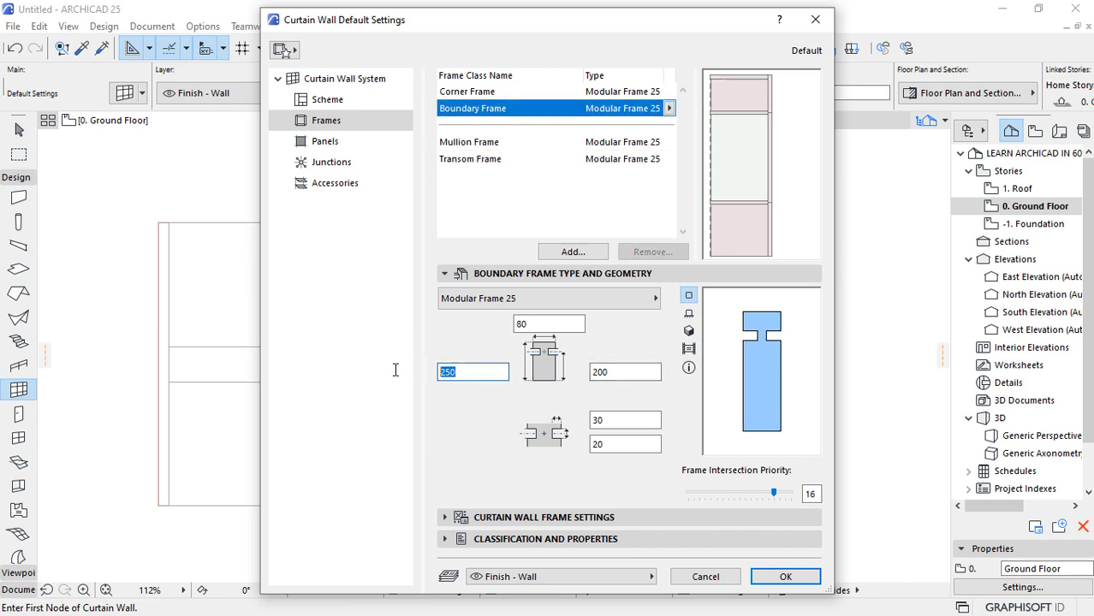
{"action": "left_click", "coordinate": [627, 371]}
{"action": "type", "text": "100"}
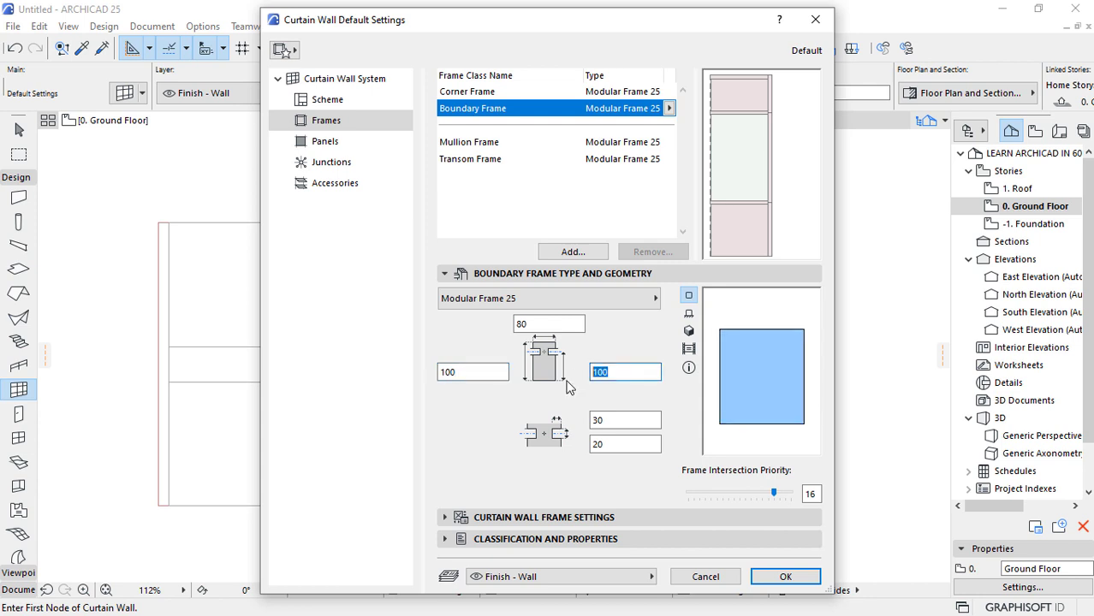
{"action": "type", "text": "70"}
Set the Corner Frame's depth to 100 and edit its distance from the panel line to the frame's back.
{"action": "left_click", "coordinate": [479, 92]}
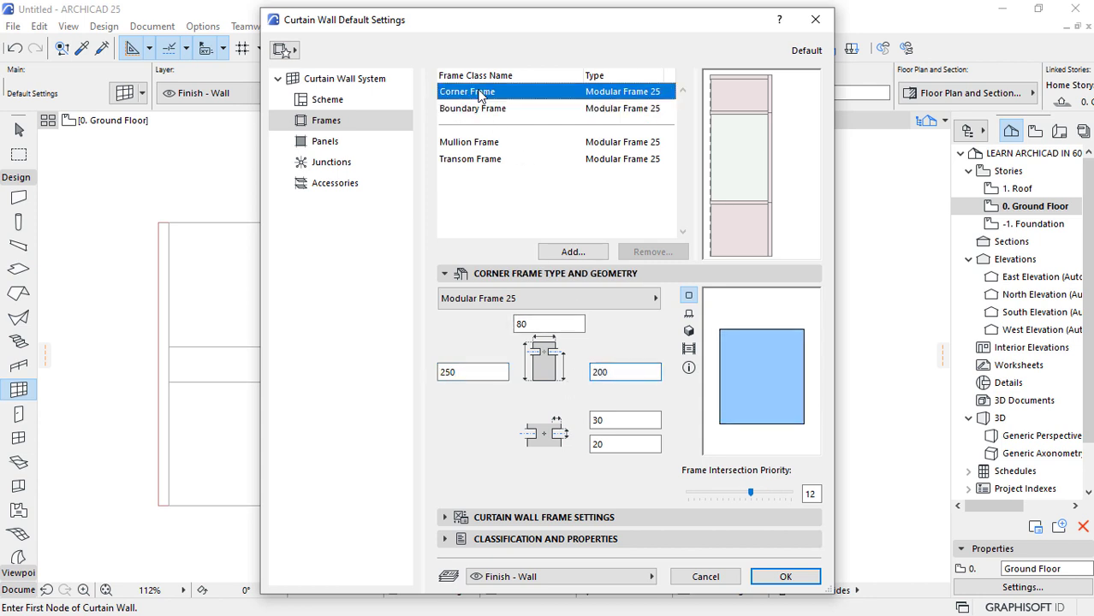
{"action": "double_click", "coordinate": [472, 375]}
{"action": "type", "text": "100"}
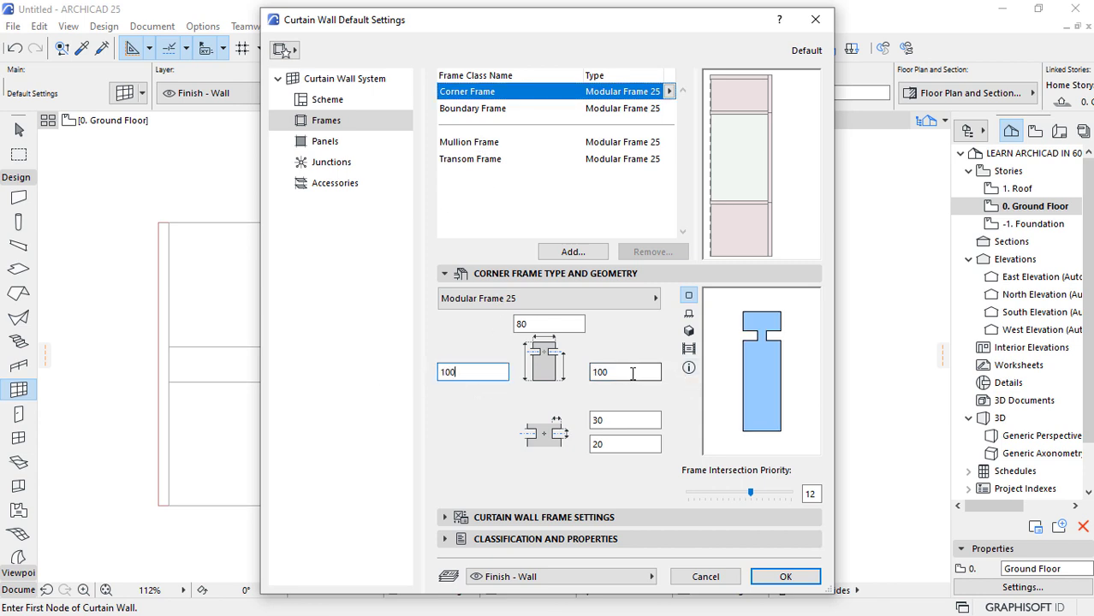
{"action": "left_click_drag", "start_coordinate": [632, 373], "coordinate": [565, 373]}
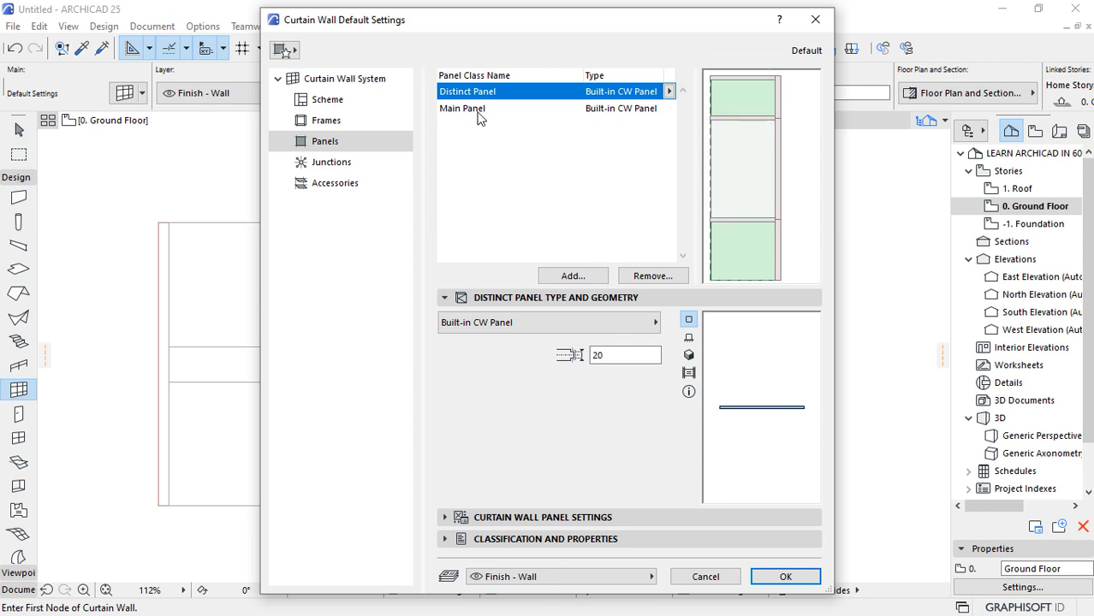
Examine which areas of the curtain wall pattern use the Main Panel and Distinct Panel classes, and their panel types.
{"action": "left_click", "coordinate": [751, 173]}
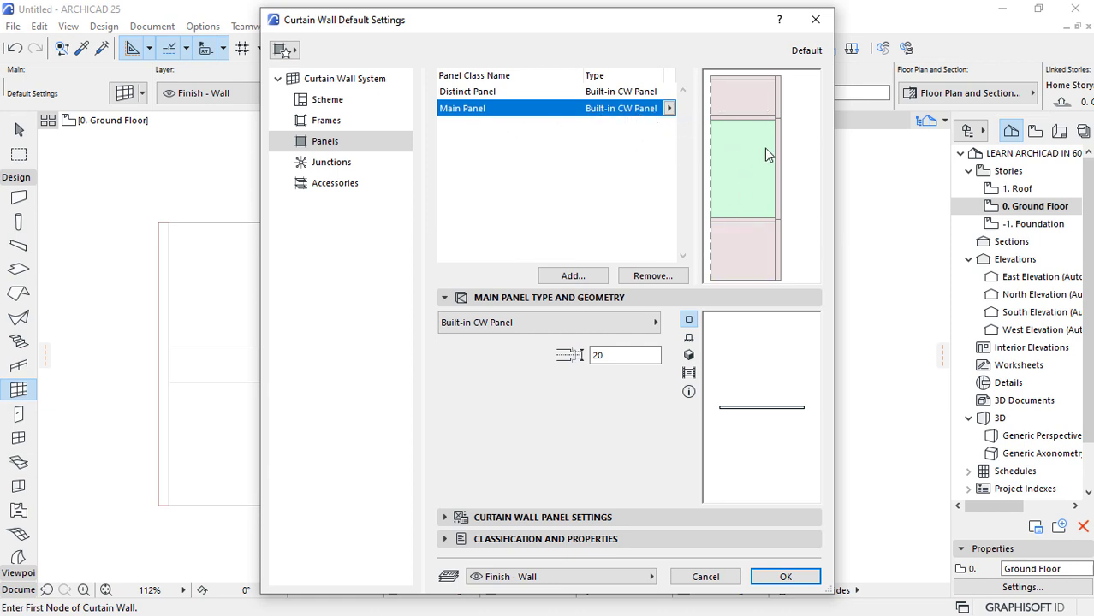
{"action": "left_click", "coordinate": [752, 108]}
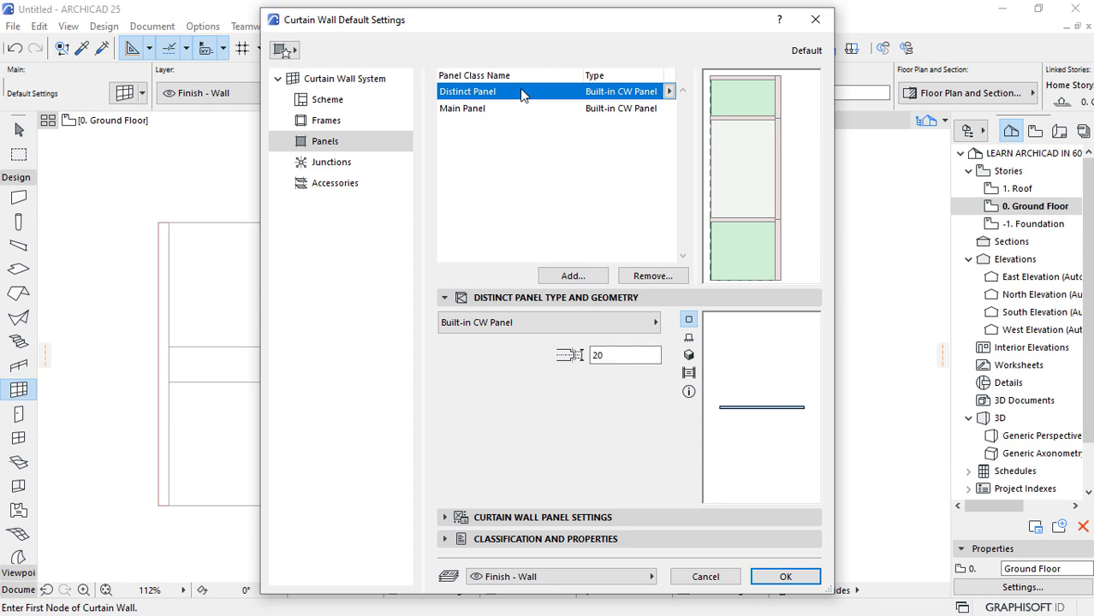
{"action": "left_click", "coordinate": [484, 109]}
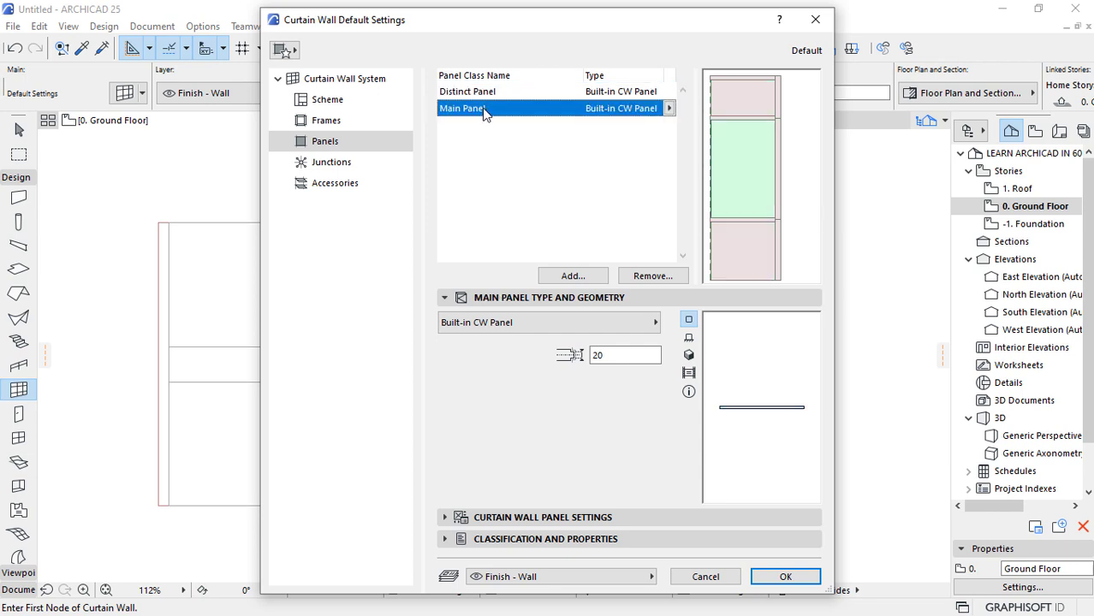
{"action": "left_click", "coordinate": [743, 251]}
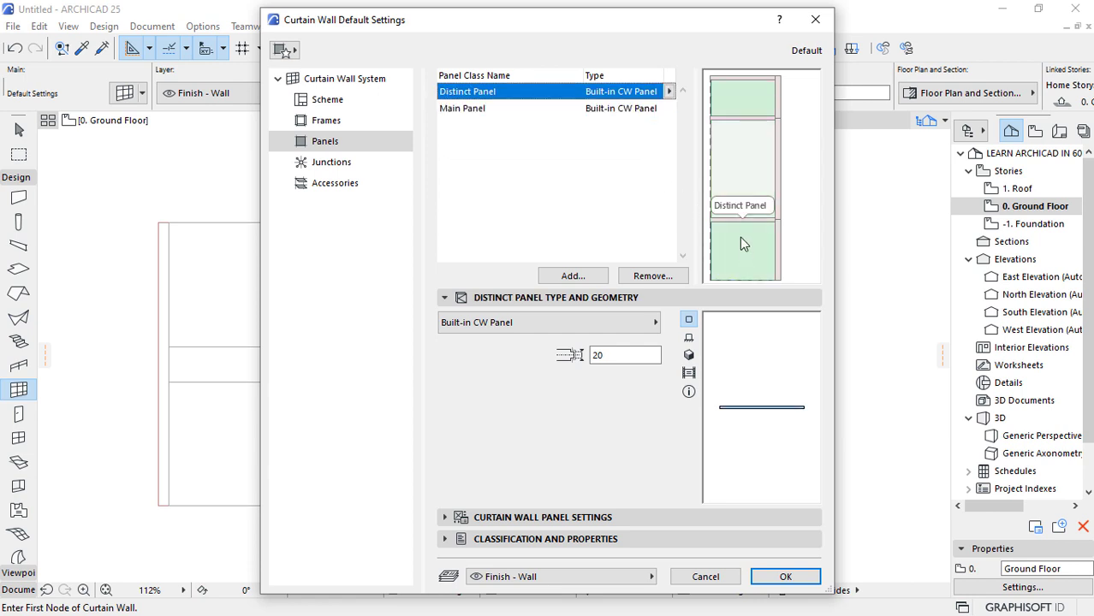
{"action": "left_click", "coordinate": [751, 160]}
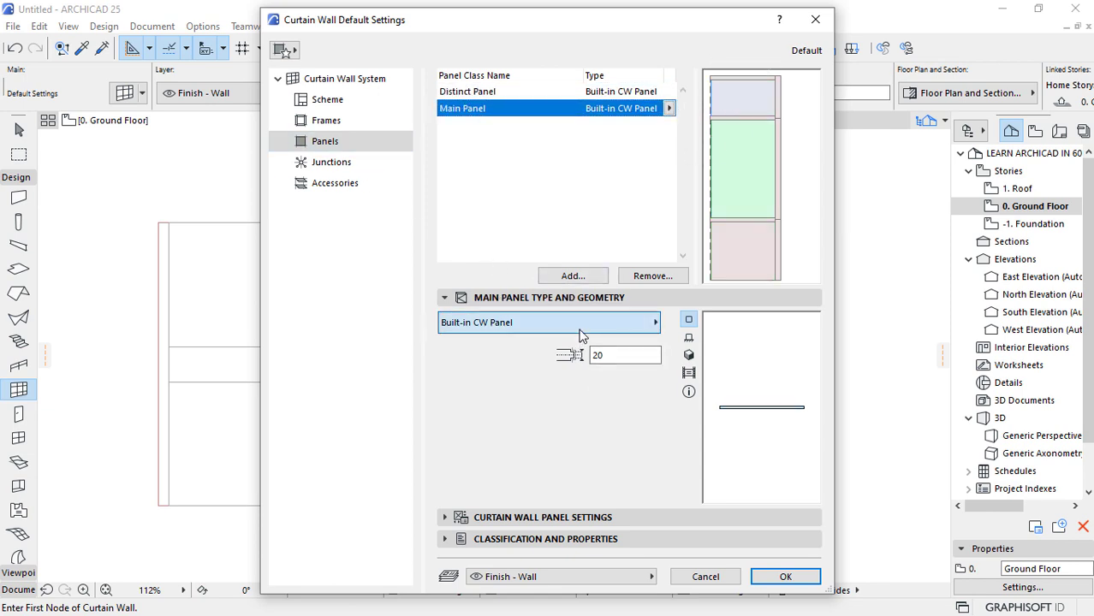
{"action": "left_click", "coordinate": [518, 328]}
{"action": "left_click", "coordinate": [748, 102]}
{"action": "left_click", "coordinate": [748, 103]}
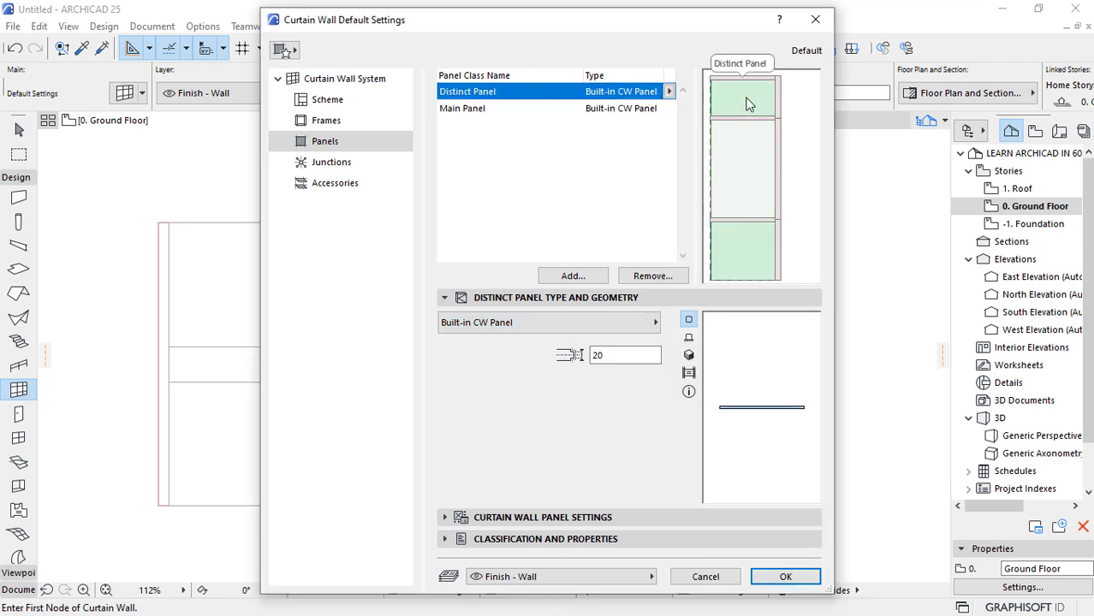
{"action": "left_click", "coordinate": [551, 326]}
{"action": "left_click", "coordinate": [668, 257]}
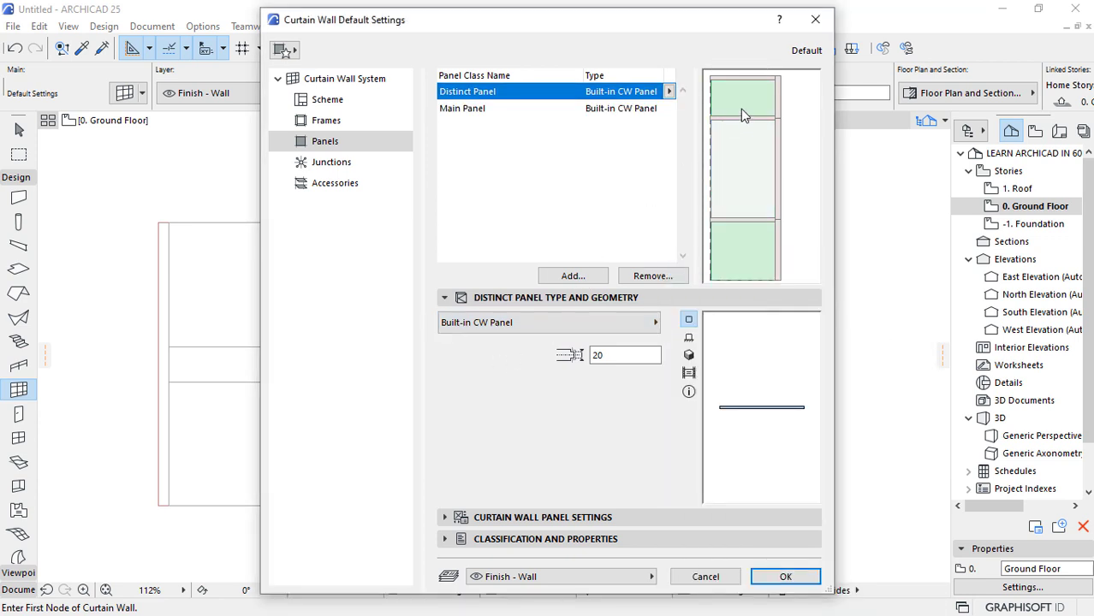
Accept the curtain wall default settings and switch the geometry method to chained segments.
{"action": "left_click", "coordinate": [785, 576]}
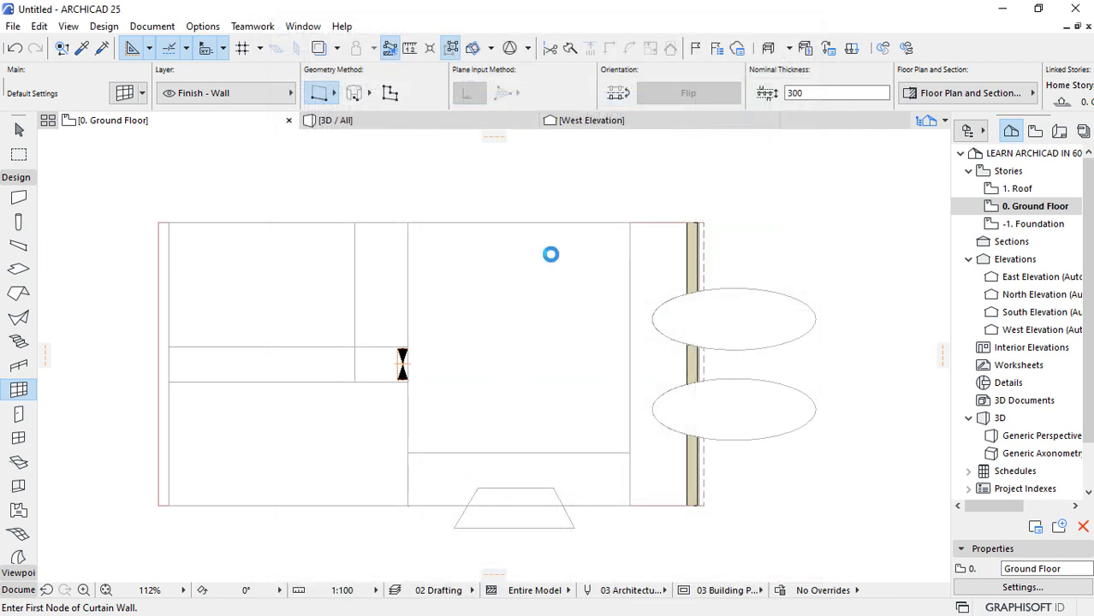
{"action": "left_click", "coordinate": [333, 99]}
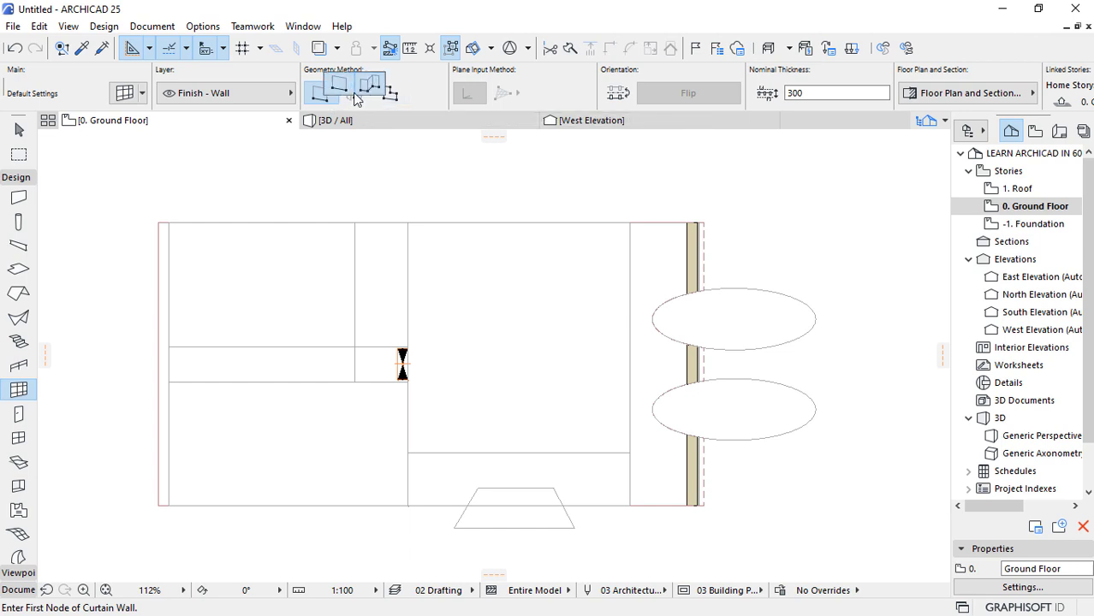
{"action": "left_click", "coordinate": [368, 89]}
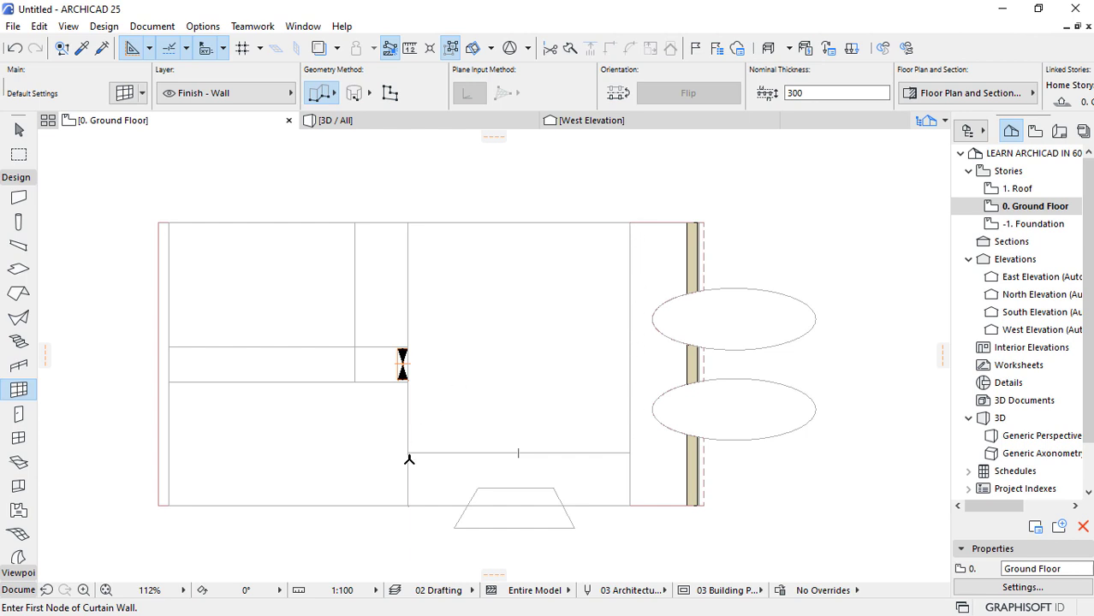
Draw a two-segment curtain wall along the large room's two open edges, ending at the exterior wall, with its body on the room side.
{"action": "left_click", "coordinate": [408, 452]}
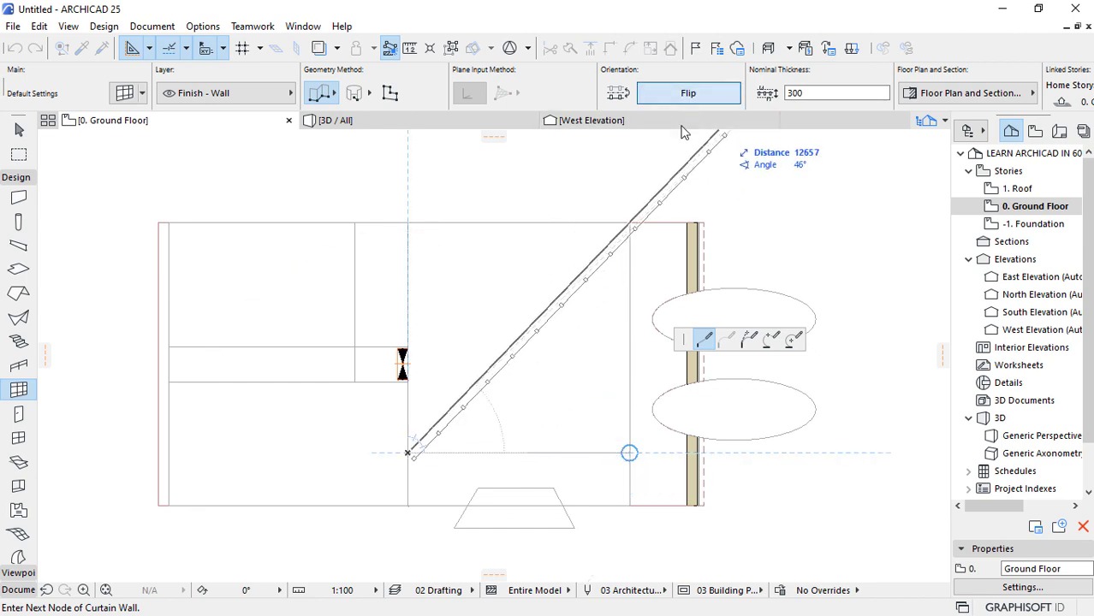
{"action": "left_click", "coordinate": [629, 452]}
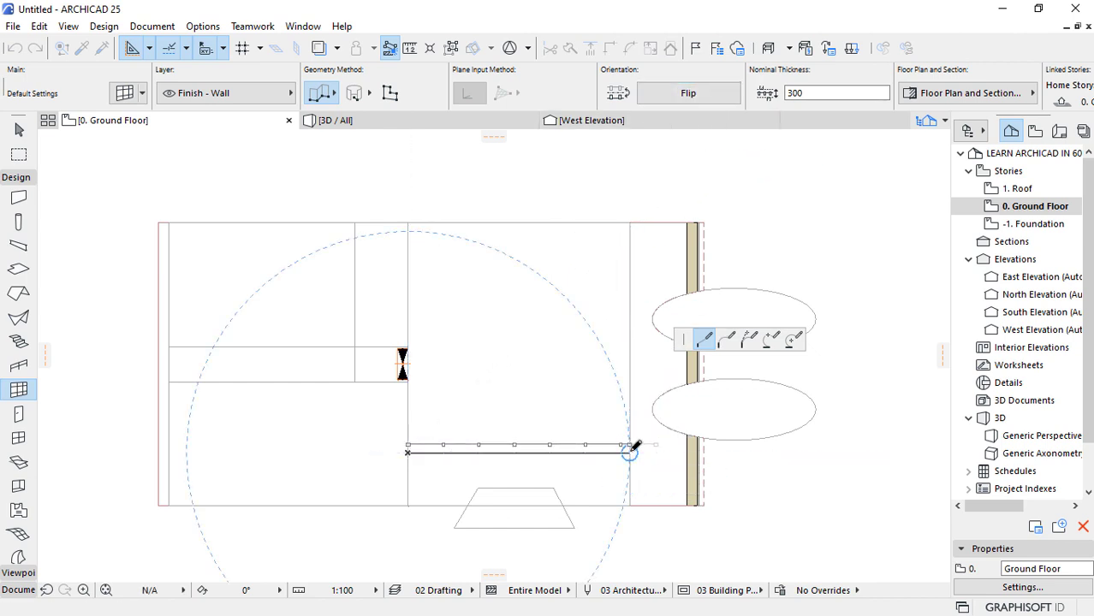
{"action": "left_click", "coordinate": [631, 220]}
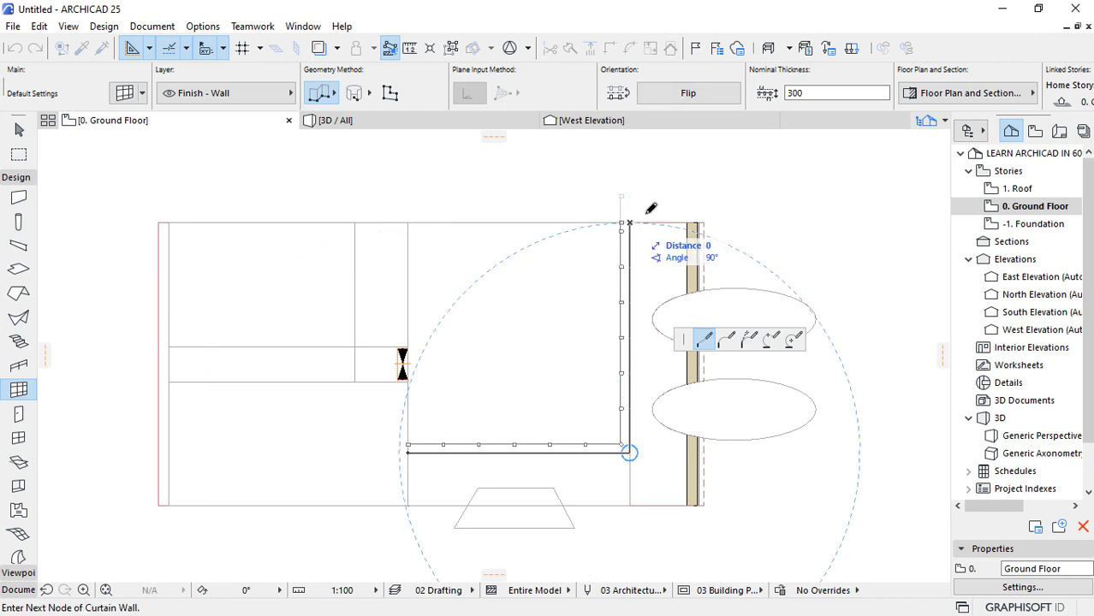
{"action": "right_click", "coordinate": [654, 181]}
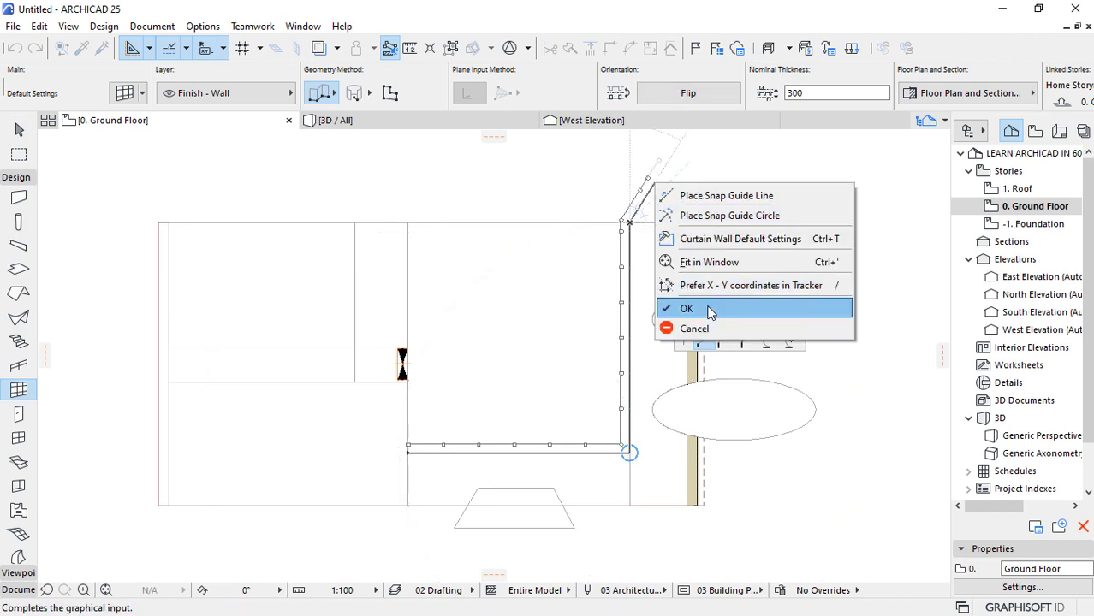
{"action": "left_click", "coordinate": [709, 310]}
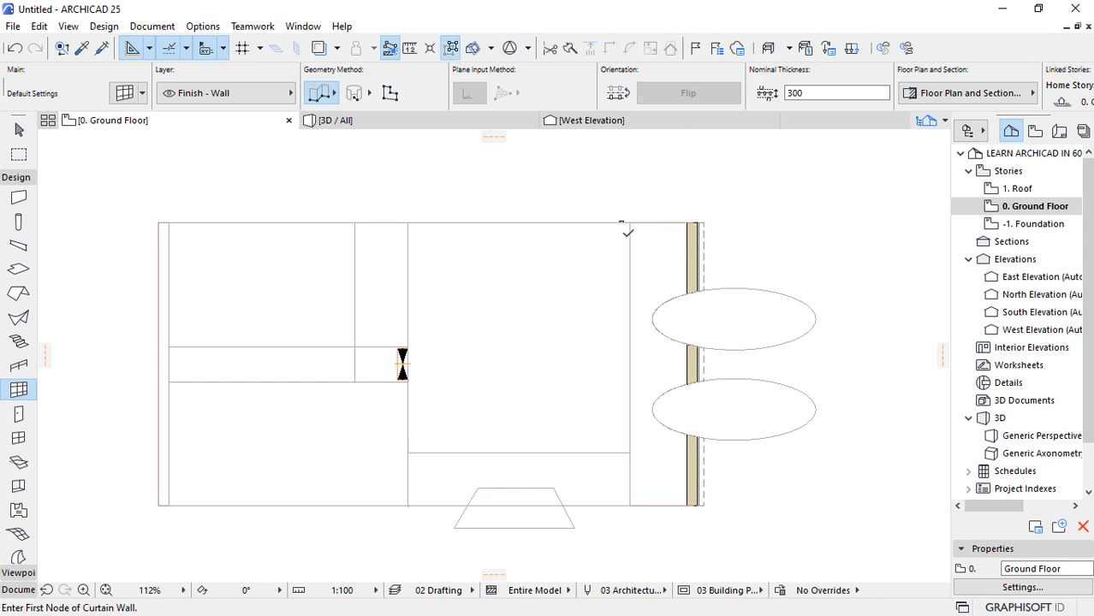
{"action": "key", "text": "Escape"}
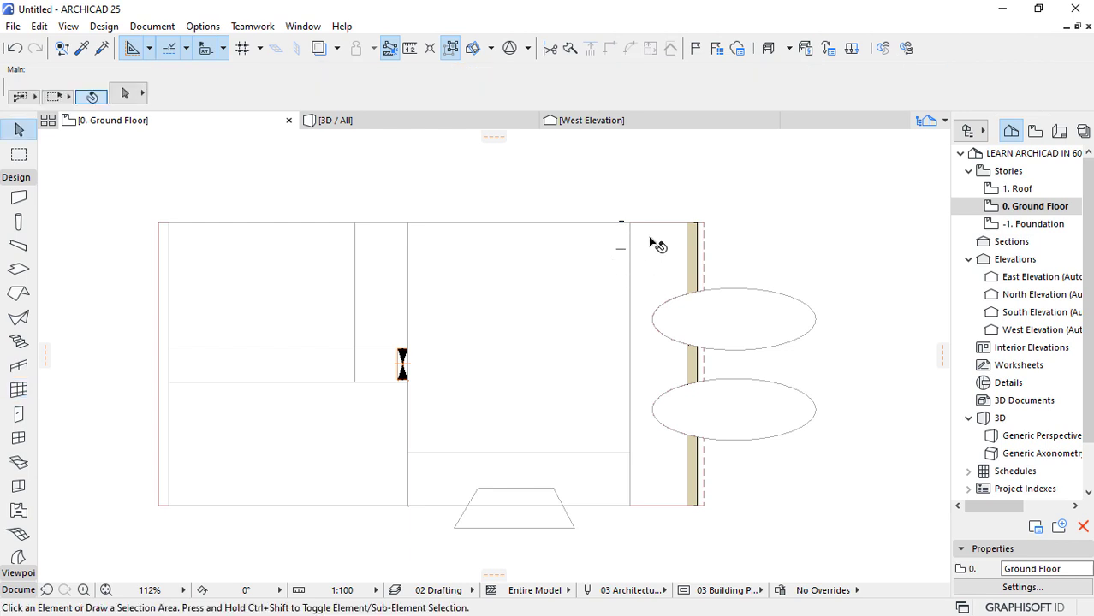
Turn off the cover fills in the shell's floor plan display.
{"action": "left_click", "coordinate": [693, 298]}
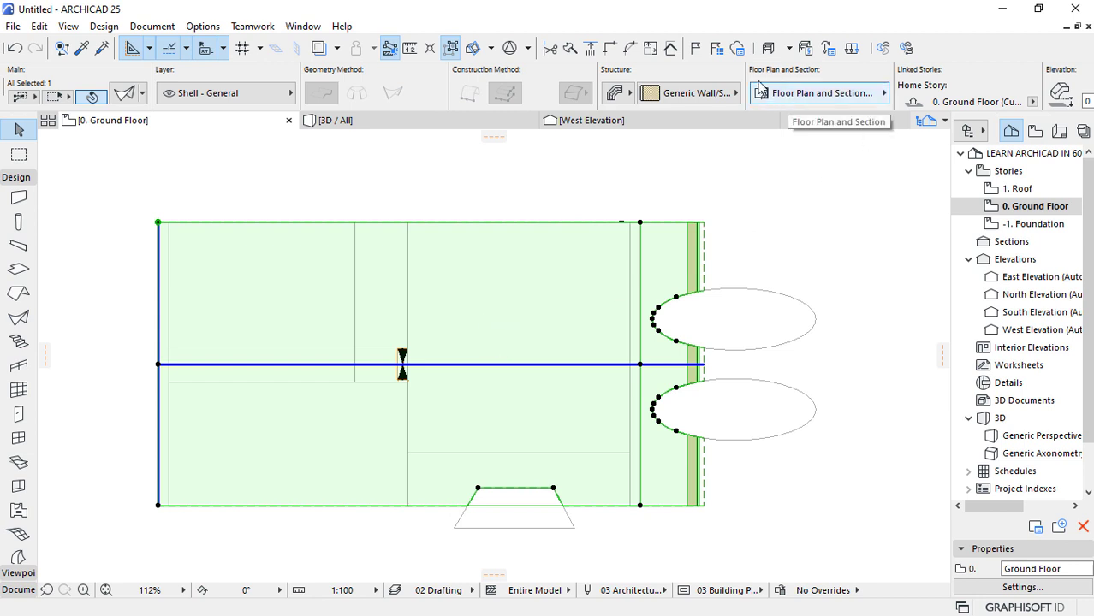
{"action": "left_click", "coordinate": [814, 95]}
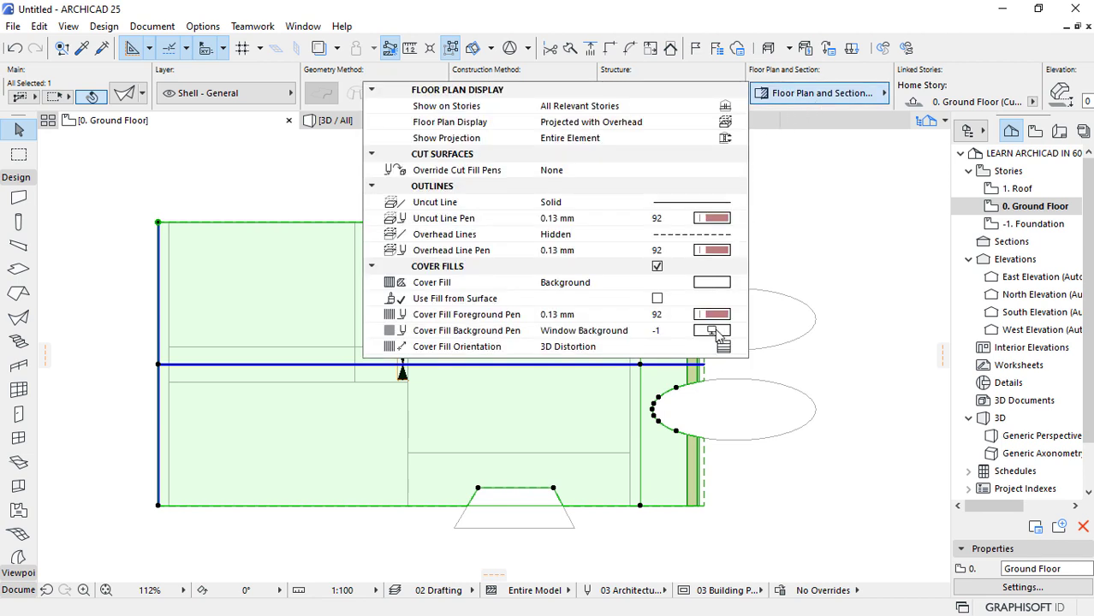
{"action": "left_click", "coordinate": [656, 267]}
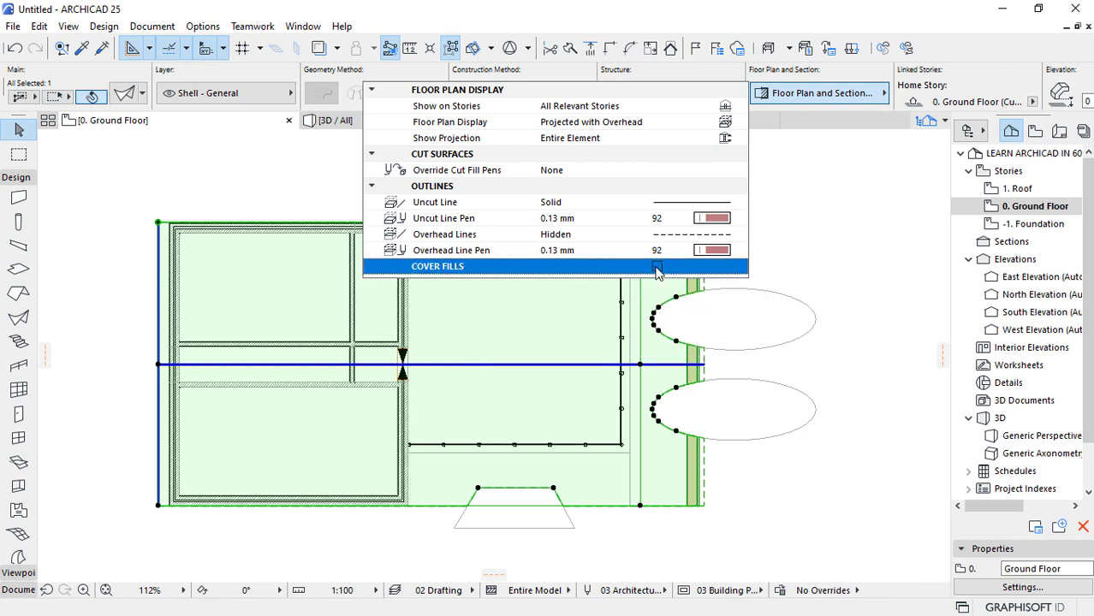
{"action": "key", "text": "Escape"}
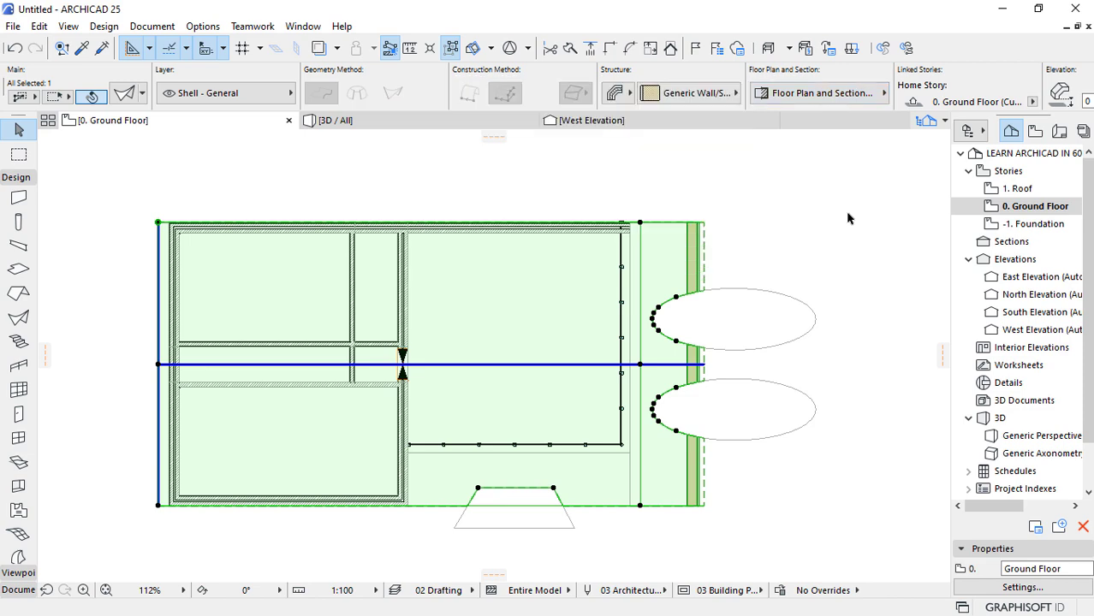
{"action": "key", "text": "Escape"}
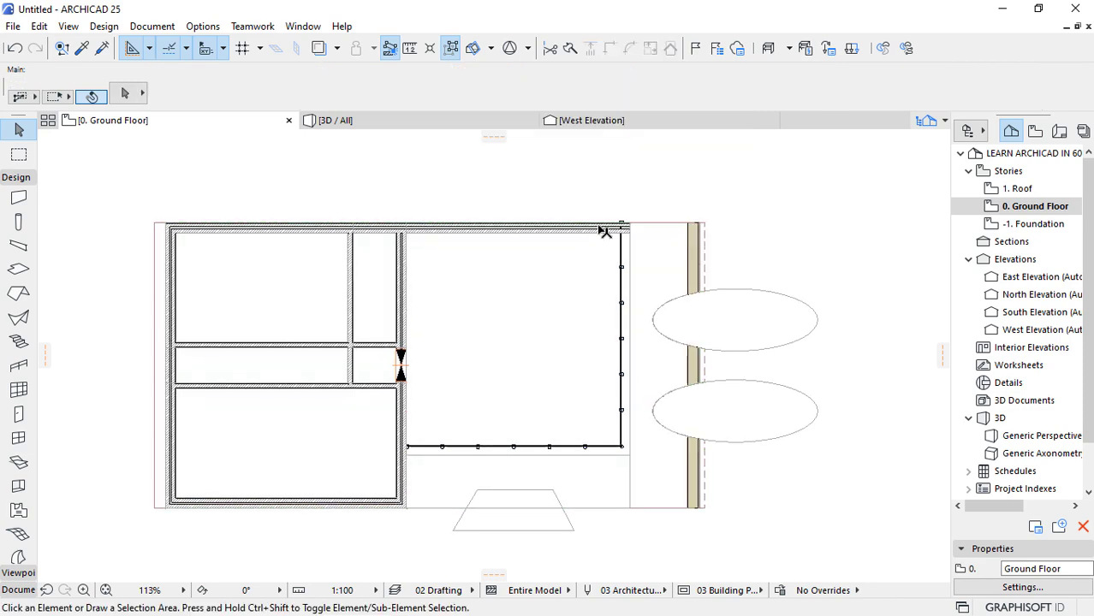
Move the curtain wall's reference line end back from the exterior wall so the frame clears the wall's inner face.
{"action": "scroll", "coordinate": [630, 245], "scroll_direction": "up", "scroll_amount": 5}
{"action": "left_click", "coordinate": [682, 265]}
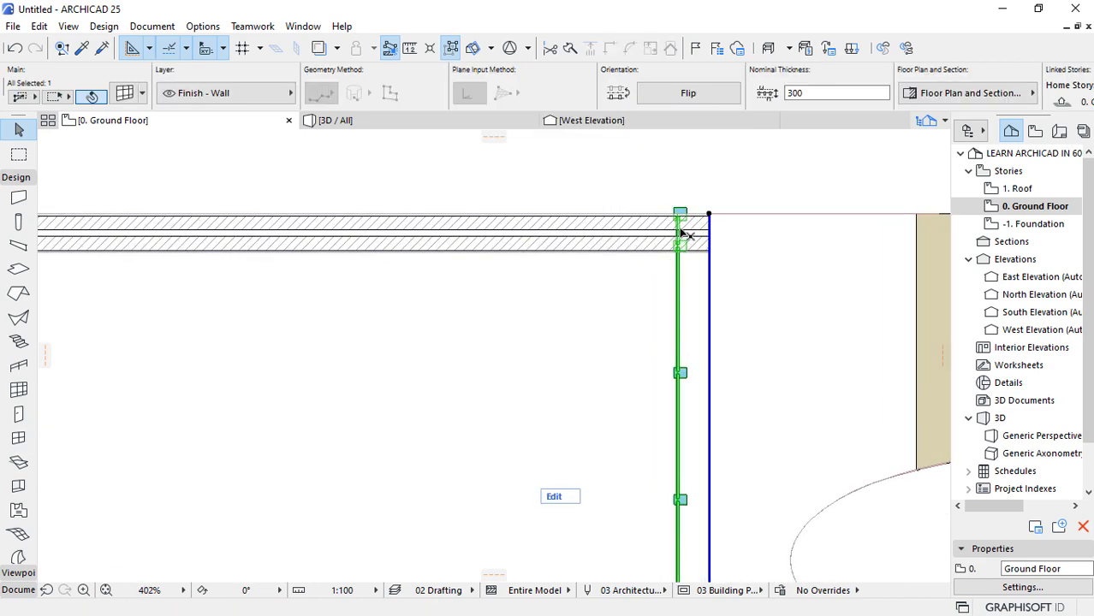
{"action": "left_click", "coordinate": [709, 214]}
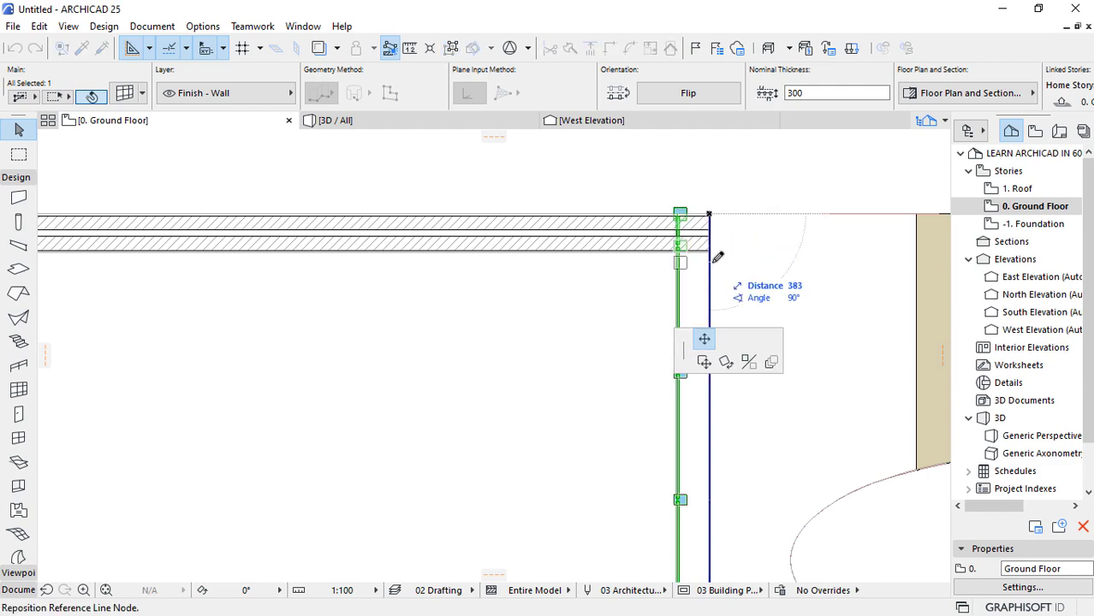
{"action": "left_click", "coordinate": [718, 248]}
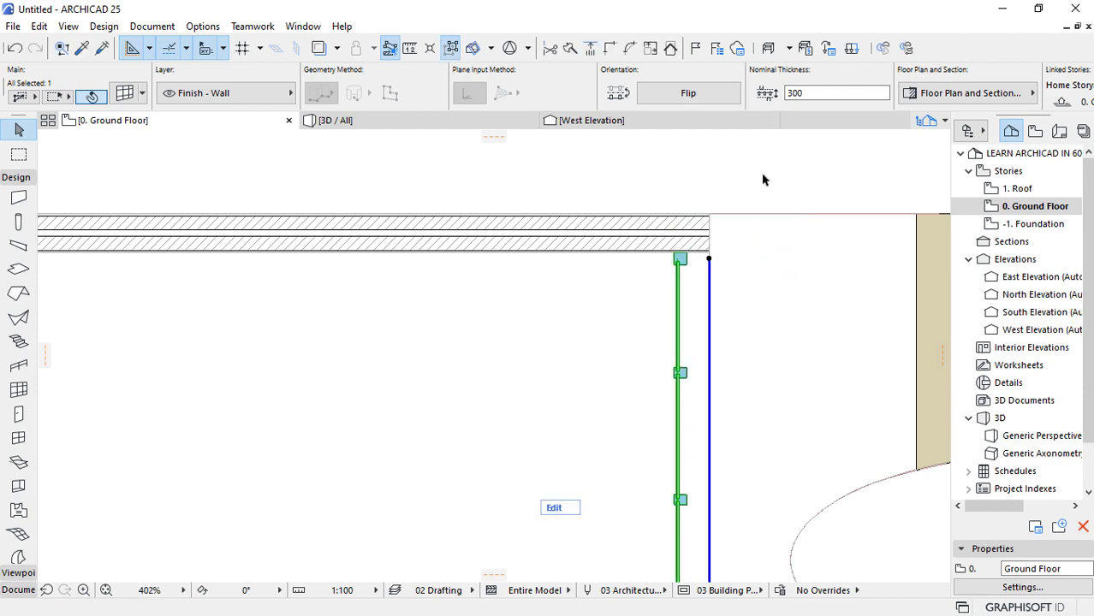
{"action": "left_click", "coordinate": [708, 171]}
{"action": "scroll", "coordinate": [704, 178], "scroll_direction": "down", "scroll_amount": 5}
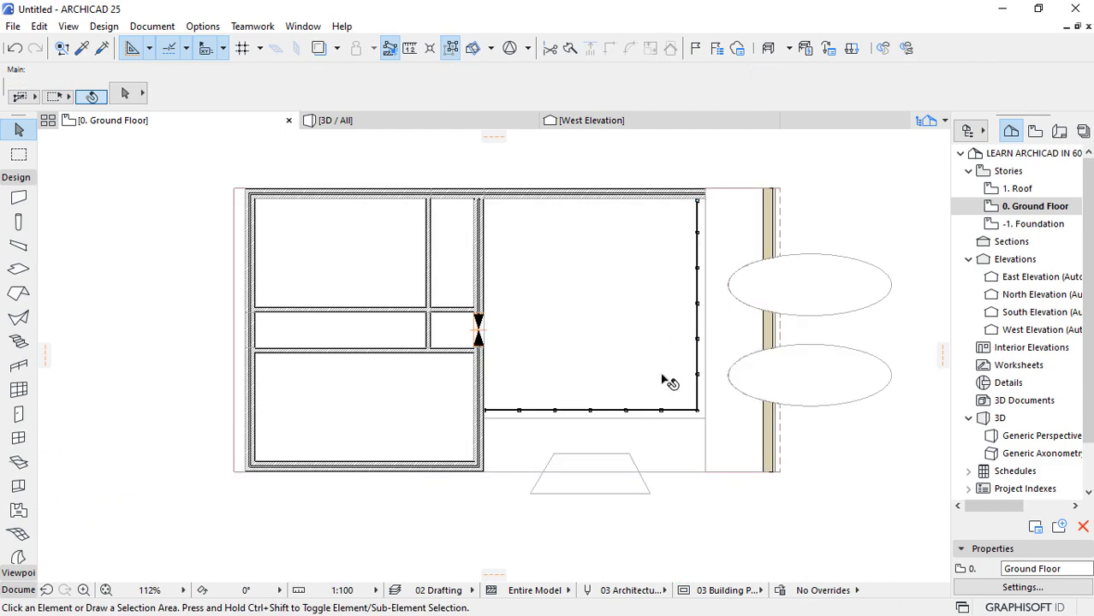
Try moving the curtain wall's end farther away from the exterior wall, and undo the edit.
{"action": "scroll", "coordinate": [654, 416], "scroll_direction": "up", "scroll_amount": 4}
{"action": "scroll", "coordinate": [655, 416], "scroll_direction": "down", "scroll_amount": 3}
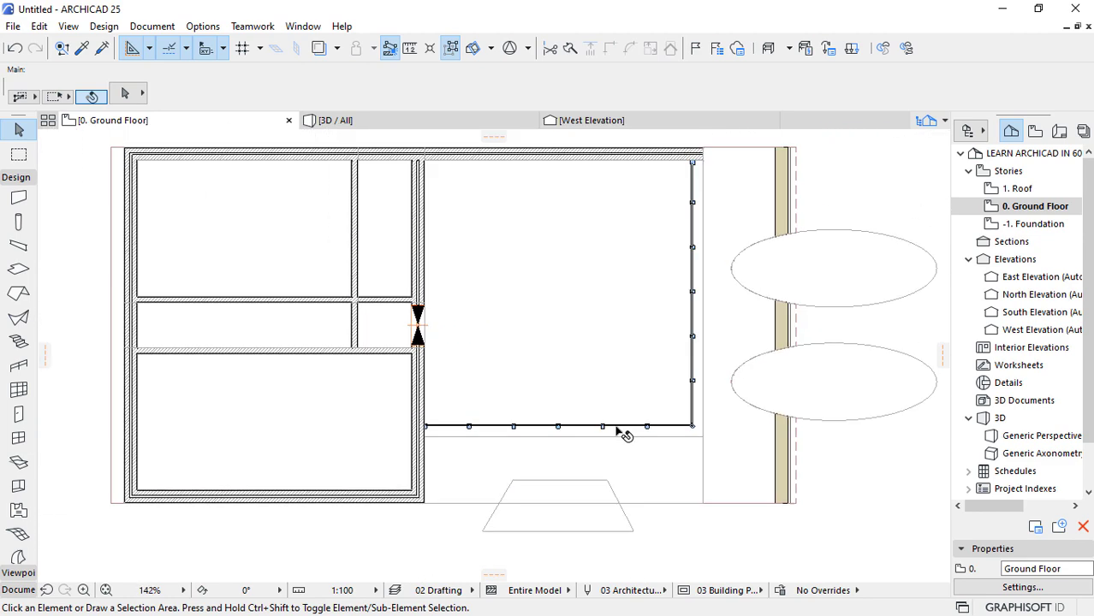
{"action": "scroll", "coordinate": [698, 167], "scroll_direction": "up", "scroll_amount": 8}
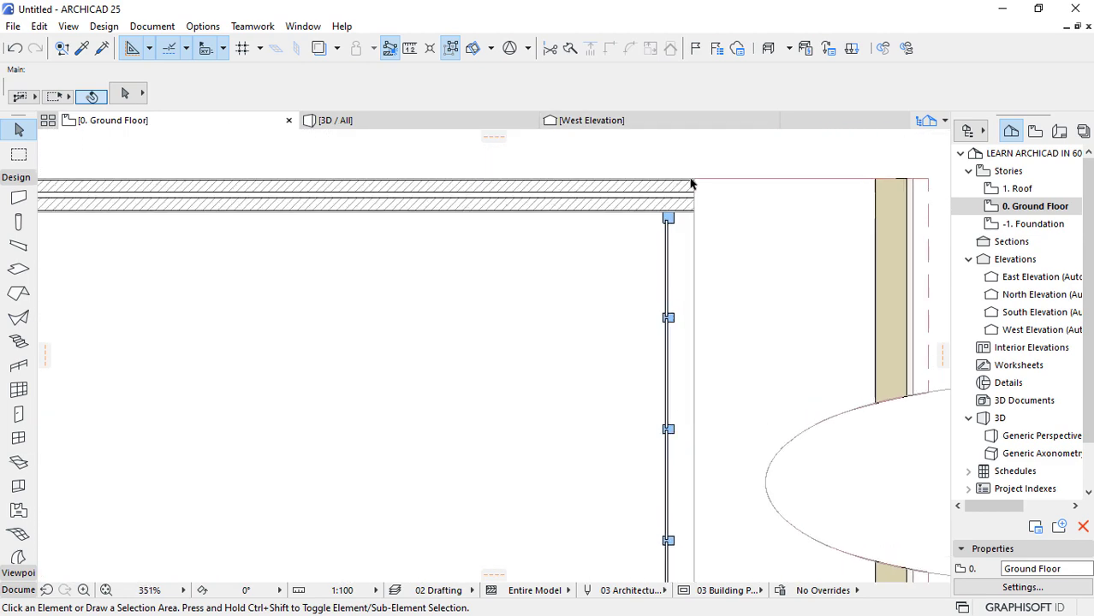
{"action": "left_click", "coordinate": [650, 262]}
{"action": "left_click", "coordinate": [696, 255]}
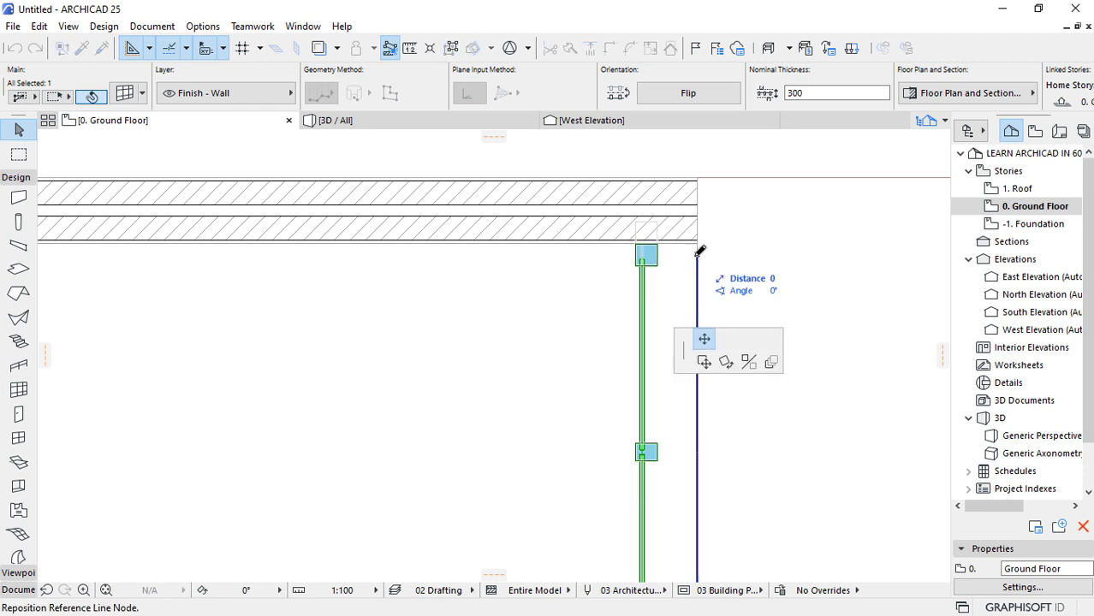
{"action": "left_click", "coordinate": [697, 302]}
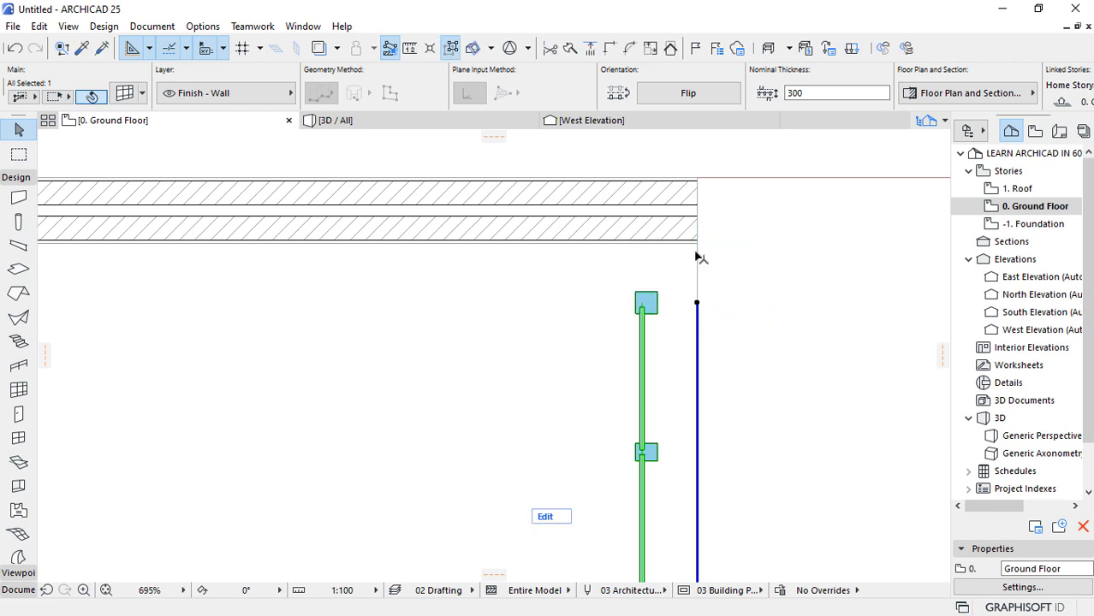
{"action": "key", "text": "ctrl+z"}
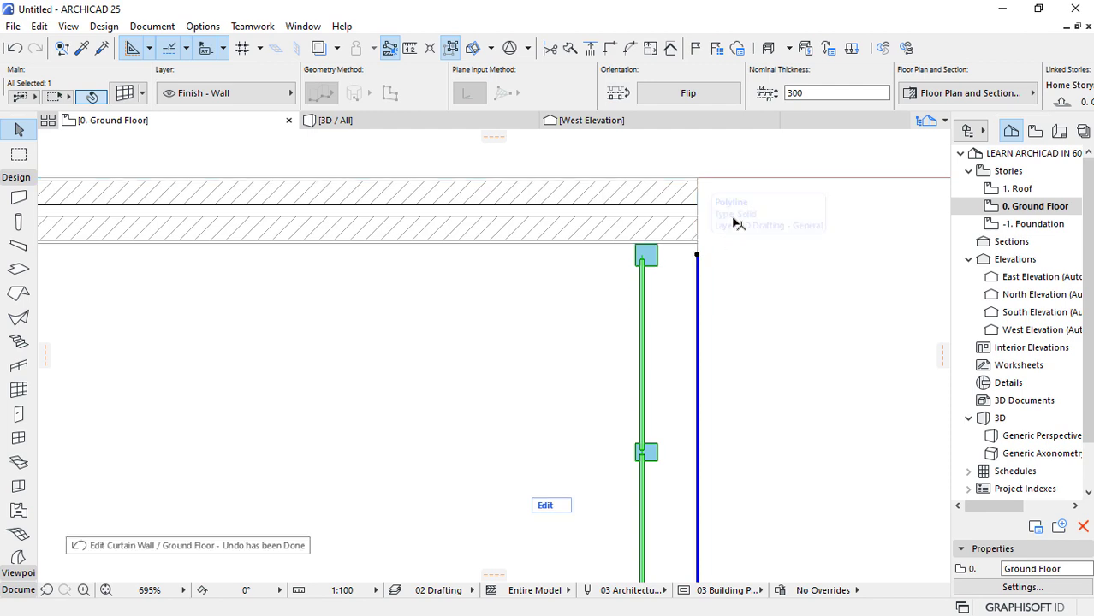
{"action": "key", "text": "Escape"}
{"action": "scroll", "coordinate": [698, 186], "scroll_direction": "down", "scroll_amount": 8}
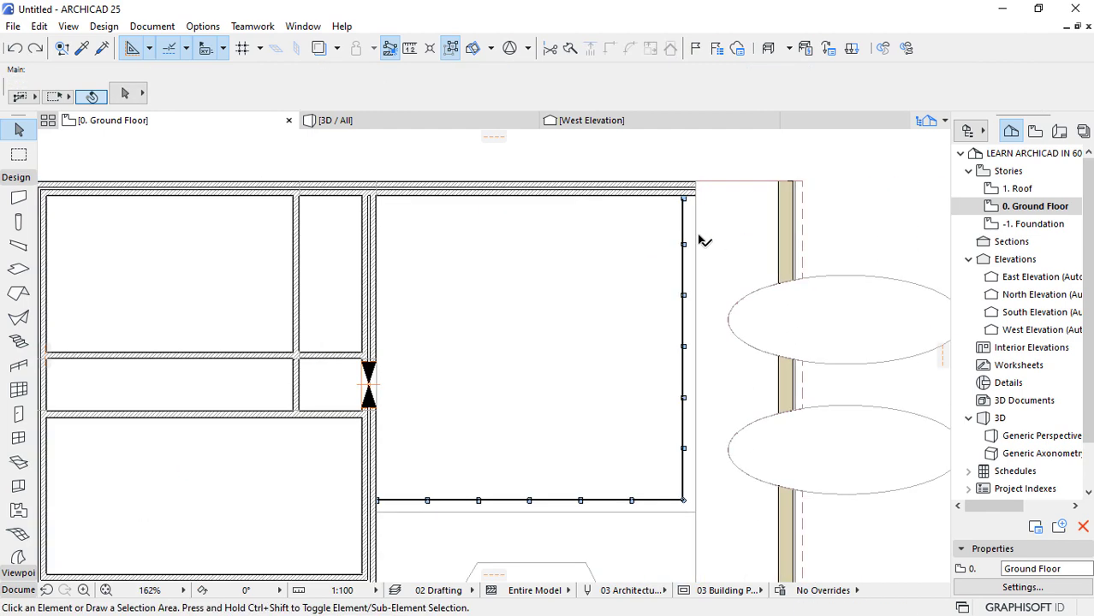
Raise the curtain wall's base elevation to 300 above the ground floor and set its height to 3000 in the 3D view.
{"action": "left_click", "coordinate": [424, 120]}
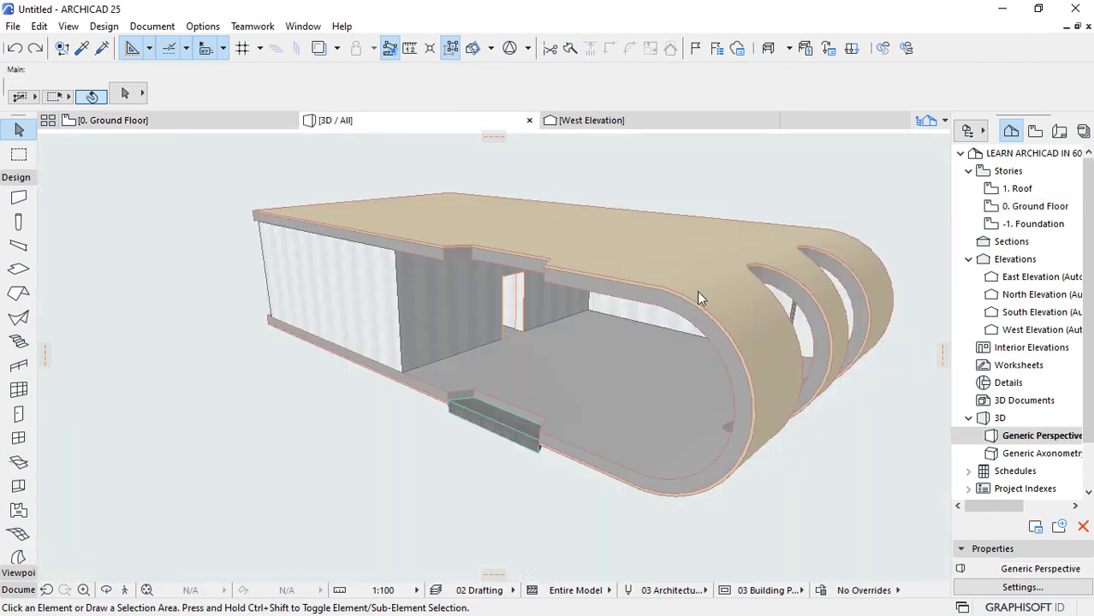
{"action": "middle_click_drag", "start_coordinate": [697, 297], "coordinate": [716, 406], "text": "shift"}
{"action": "scroll", "coordinate": [710, 402], "scroll_direction": "up", "scroll_amount": 5}
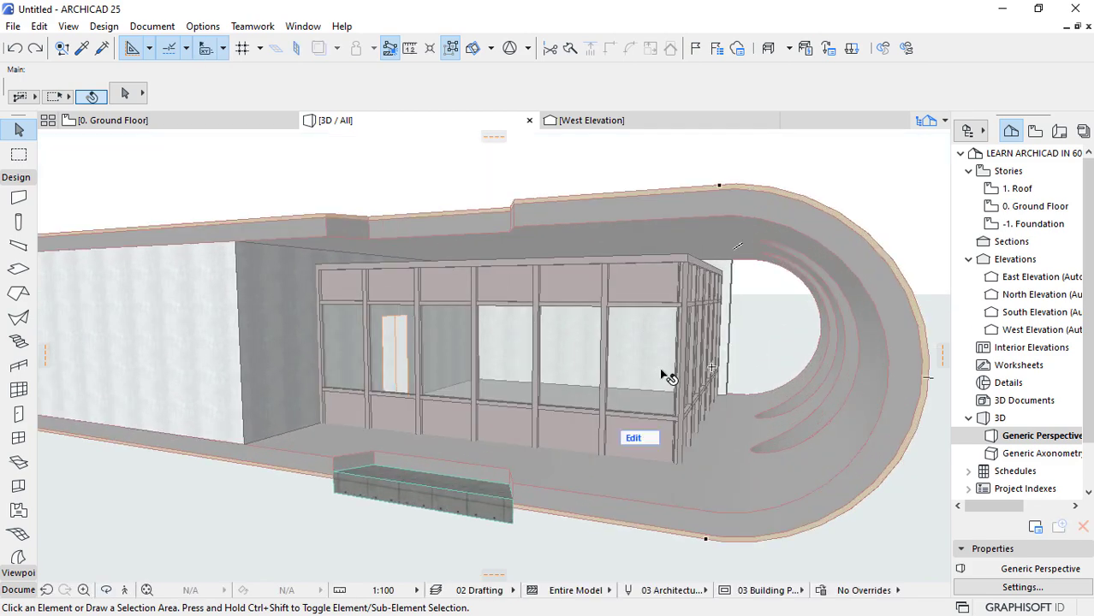
{"action": "left_click", "coordinate": [668, 377]}
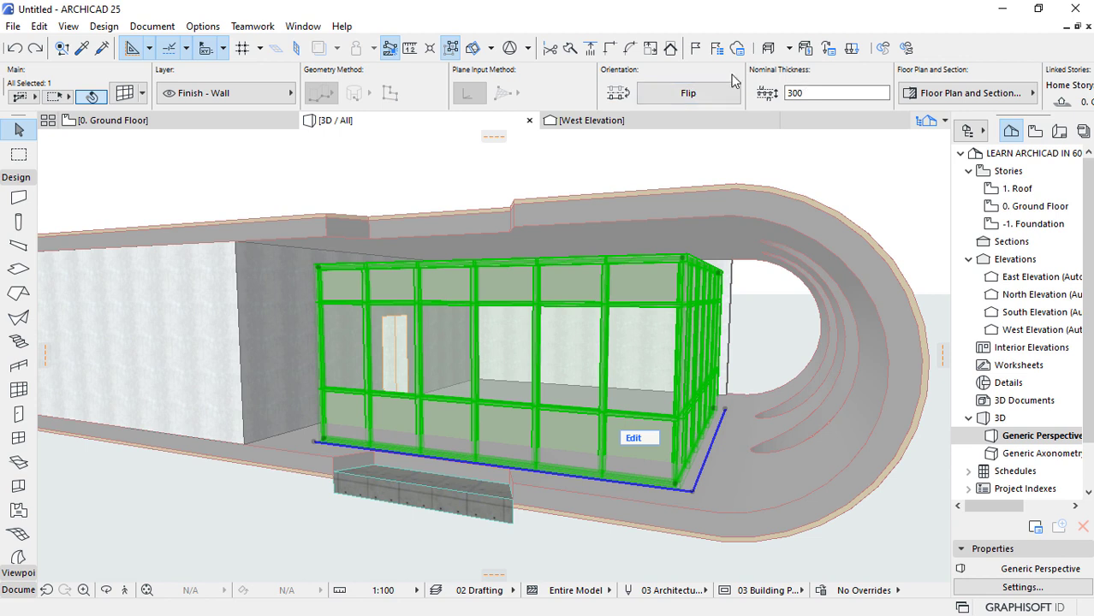
{"action": "scroll", "coordinate": [770, 85], "scroll_direction": "right", "scroll_amount": 5}
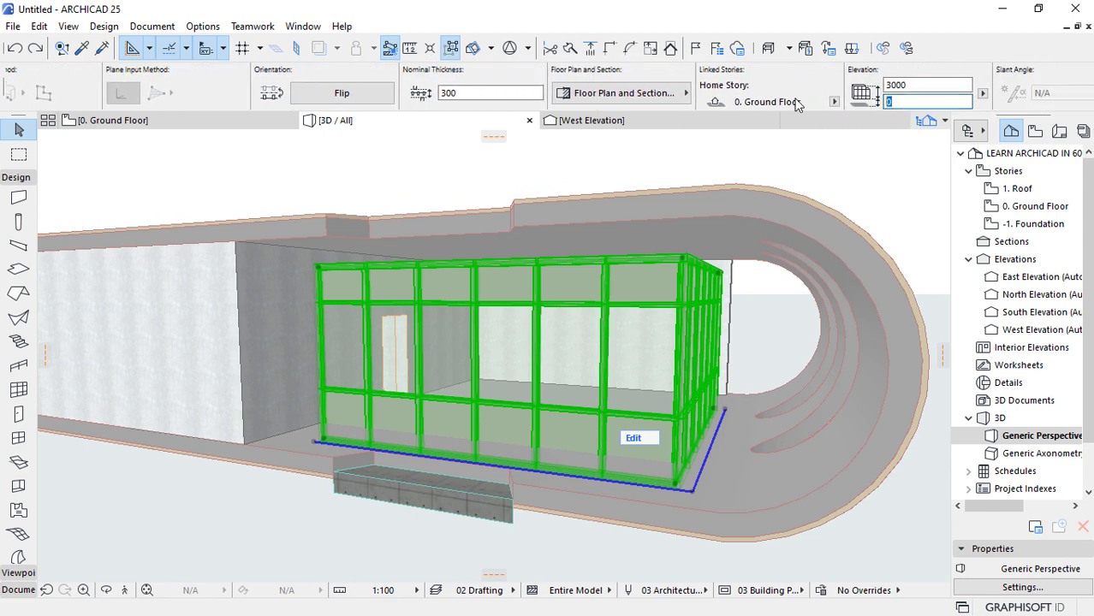
{"action": "type", "text": "300"}
{"action": "left_click", "coordinate": [933, 86]}
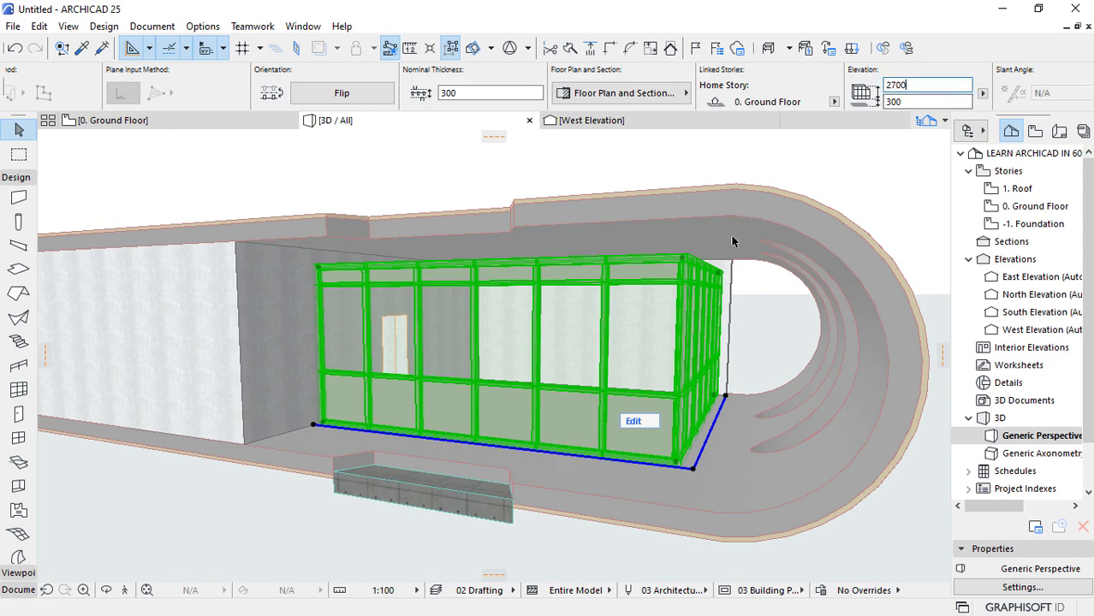
{"action": "middle_click_drag", "start_coordinate": [731, 242], "coordinate": [493, 354], "text": "shift"}
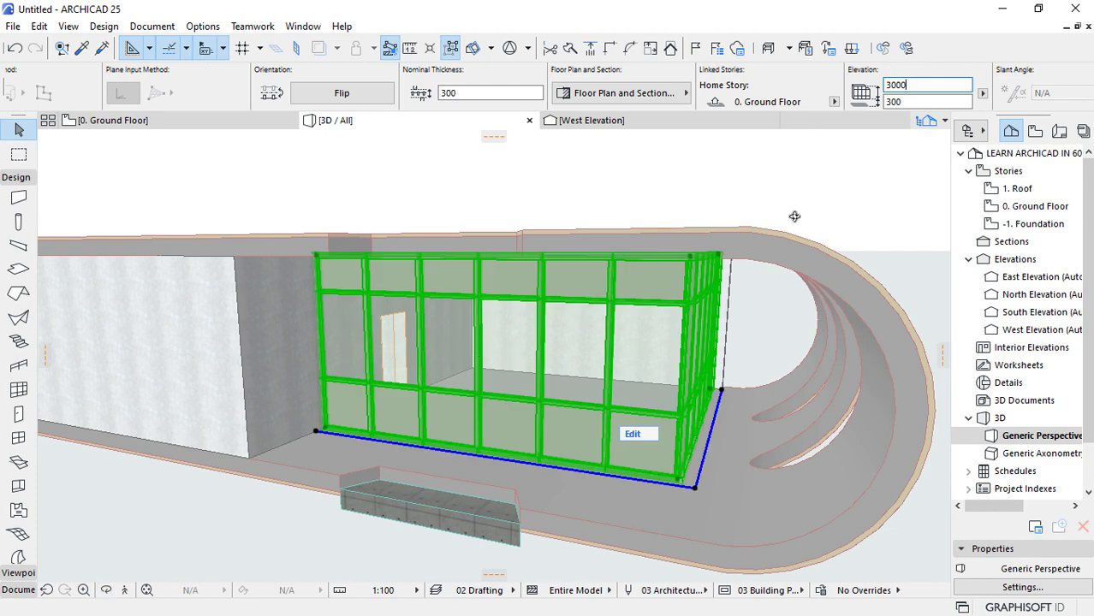
{"action": "key", "text": "Return"}
Examine the raised curtain wall in 3D, checking how its frames meet the shell's ceiling and floor.
{"action": "middle_click_drag", "start_coordinate": [638, 402], "coordinate": [606, 259], "text": "shift"}
{"action": "scroll", "coordinate": [605, 295], "scroll_direction": "up", "scroll_amount": 5}
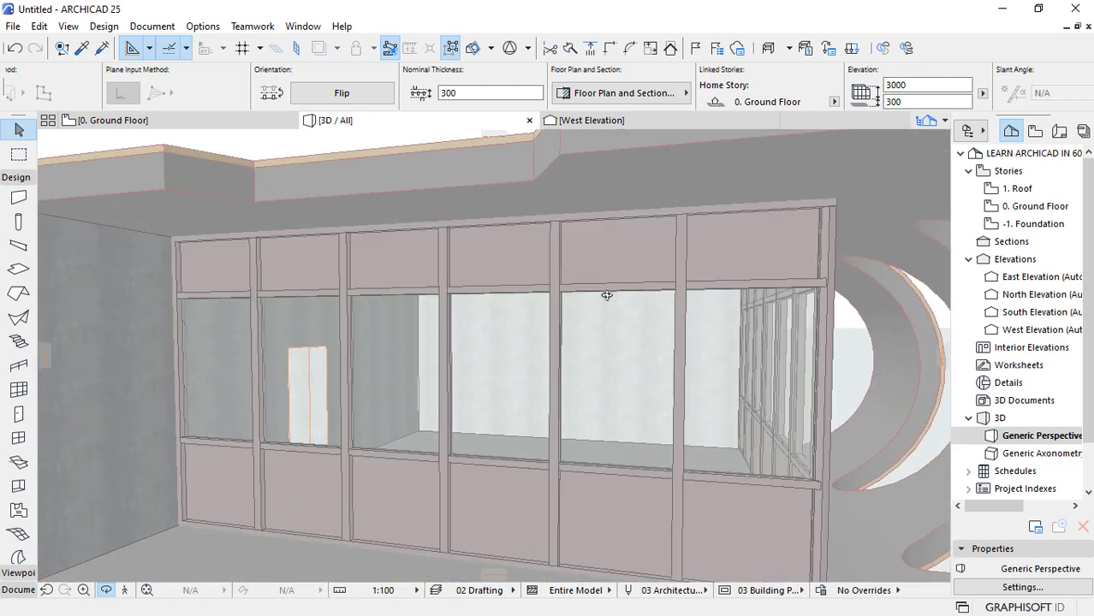
{"action": "scroll", "coordinate": [606, 296], "scroll_direction": "up", "scroll_amount": 5}
{"action": "scroll", "coordinate": [673, 303], "scroll_direction": "down", "scroll_amount": 2}
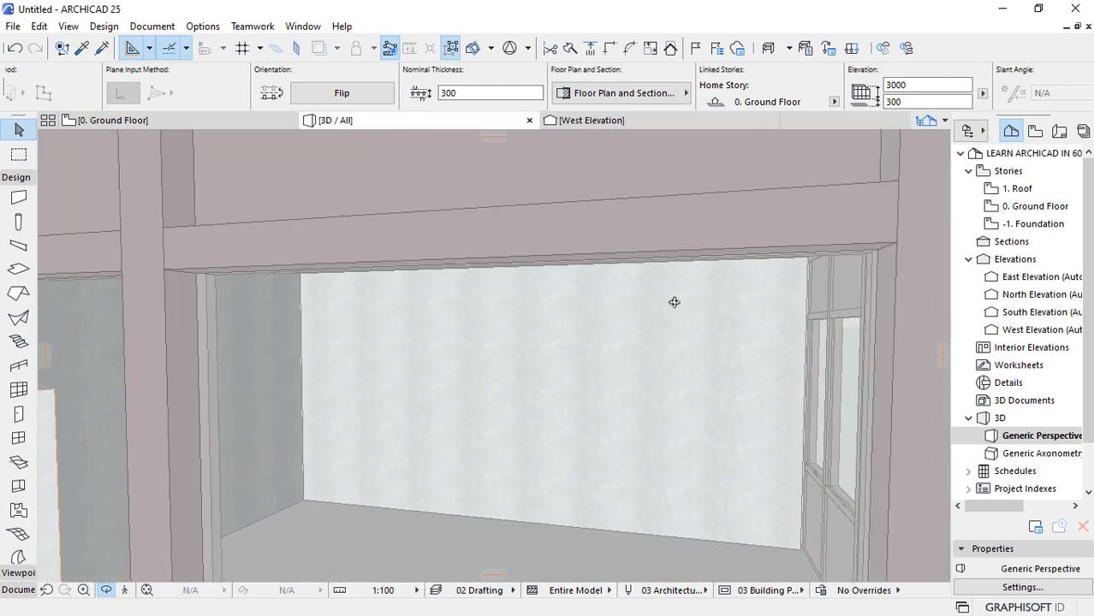
{"action": "scroll", "coordinate": [673, 302], "scroll_direction": "down", "scroll_amount": 4}
{"action": "middle_click_drag", "start_coordinate": [667, 298], "coordinate": [592, 328], "text": "shift"}
{"action": "scroll", "coordinate": [566, 316], "scroll_direction": "down", "scroll_amount": 3}
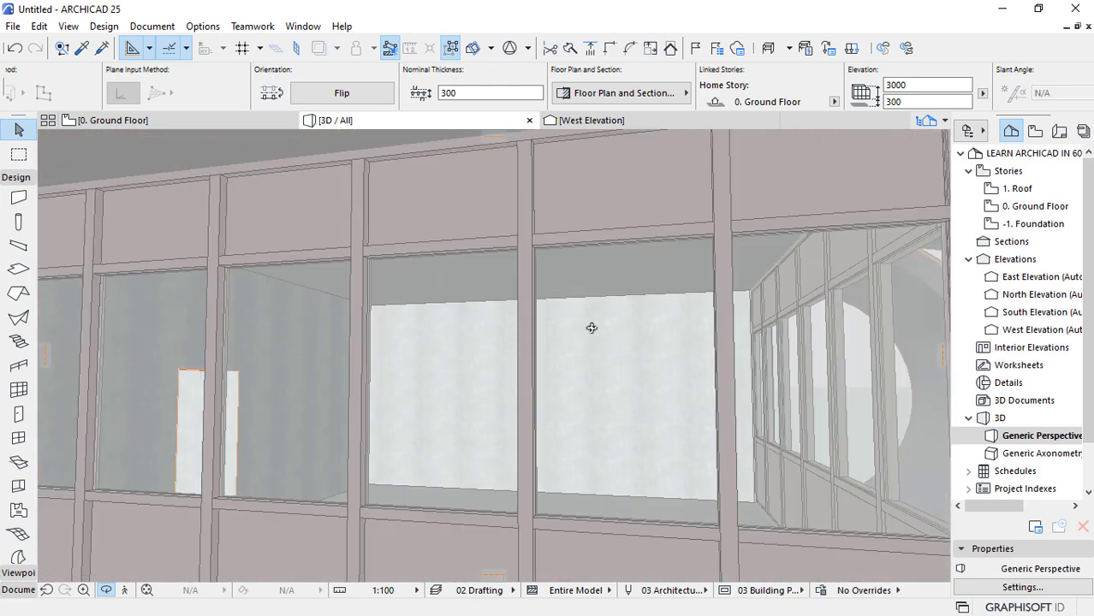
{"action": "scroll", "coordinate": [591, 328], "scroll_direction": "down", "scroll_amount": 4}
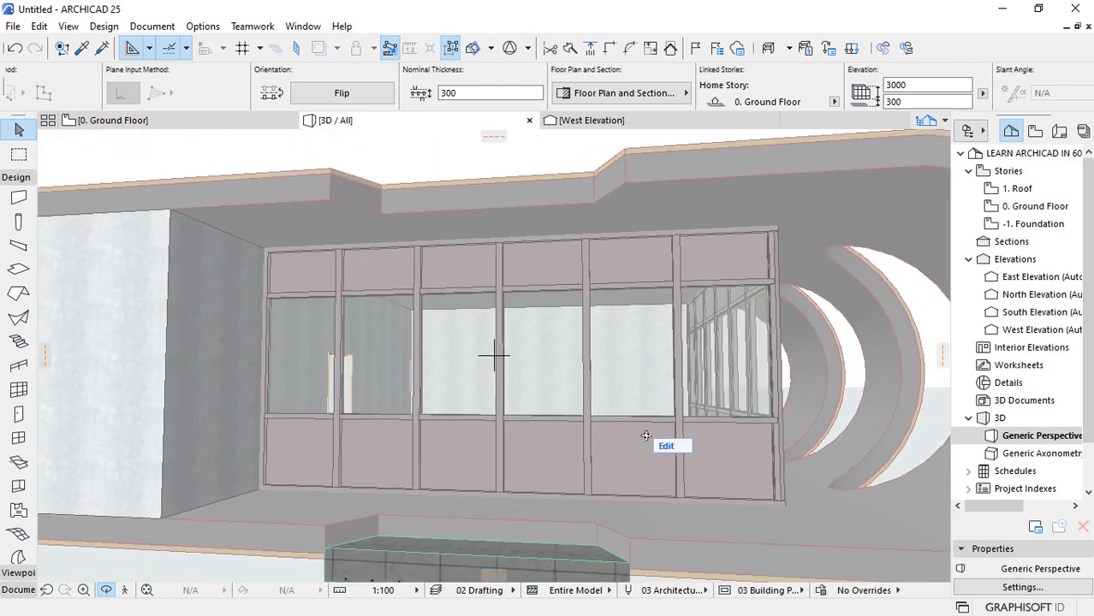
Set the column width in the curtain wall's scheme grid to 1200.
{"action": "left_click", "coordinate": [397, 354]}
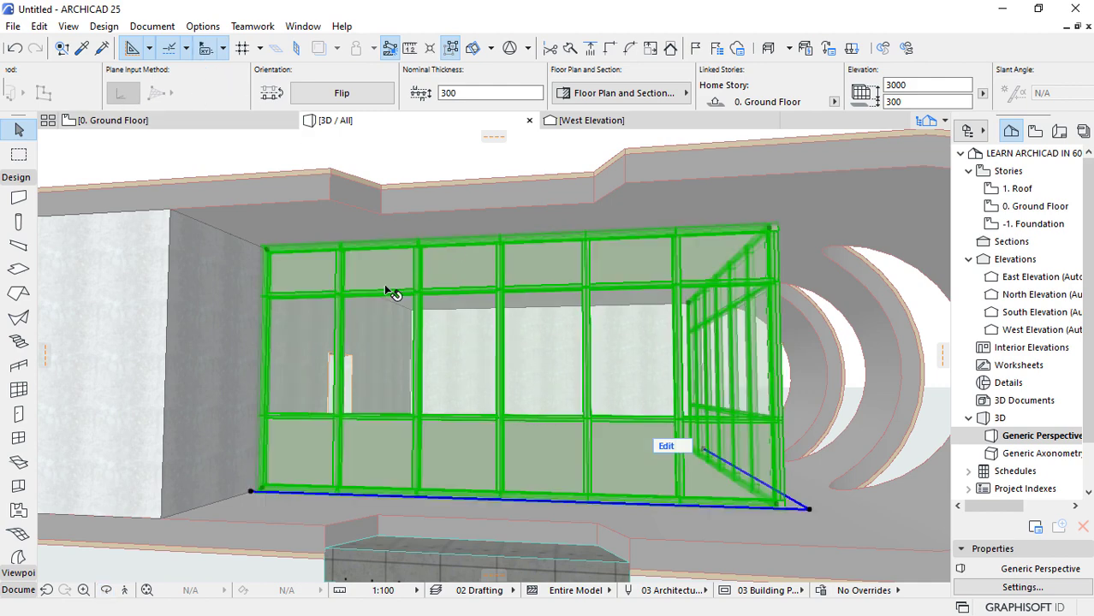
{"action": "scroll", "coordinate": [322, 68], "scroll_direction": "up", "scroll_amount": 5}
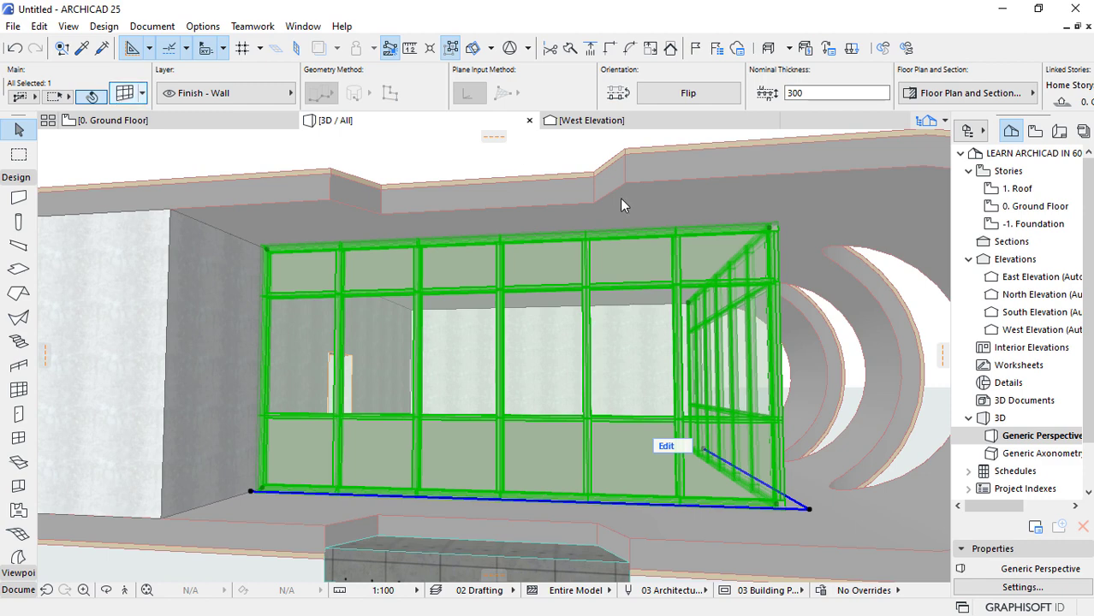
{"action": "key", "text": "ctrl+t"}
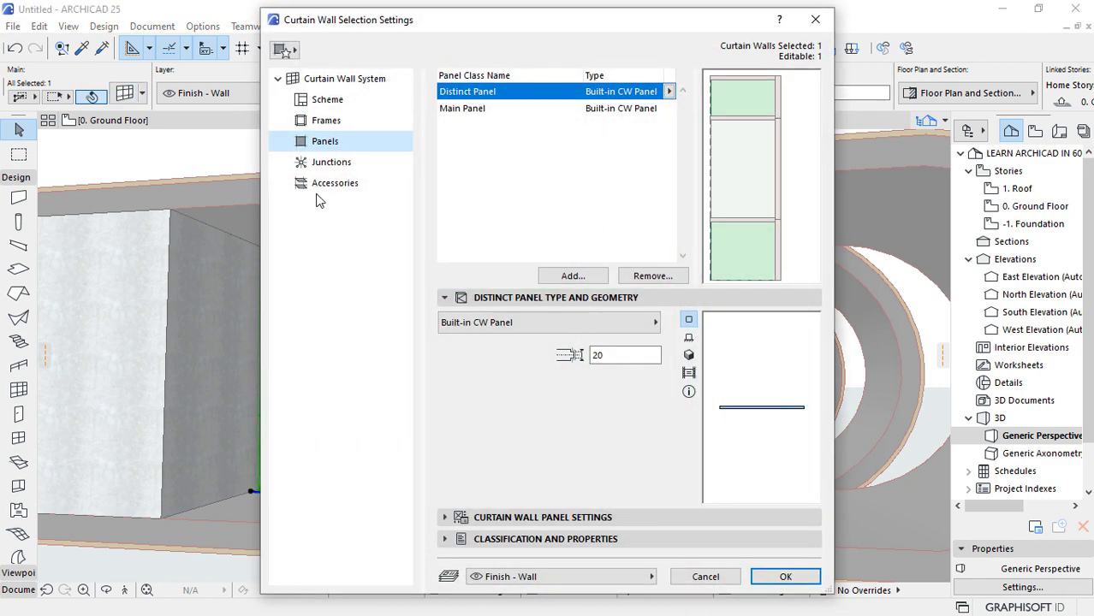
{"action": "left_click", "coordinate": [327, 99]}
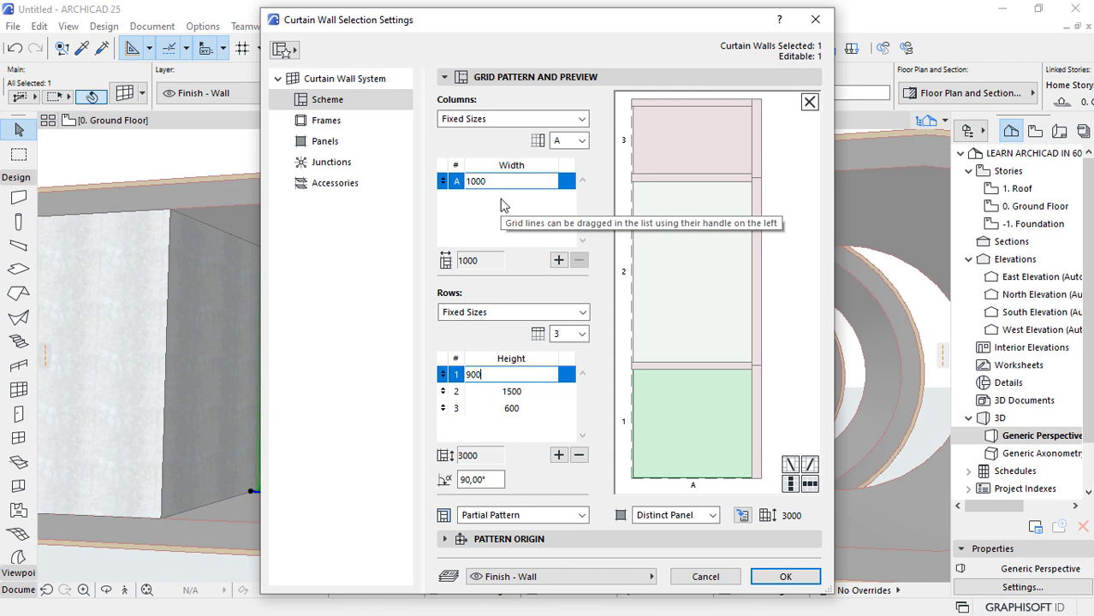
{"action": "left_click_drag", "start_coordinate": [496, 187], "coordinate": [418, 179]}
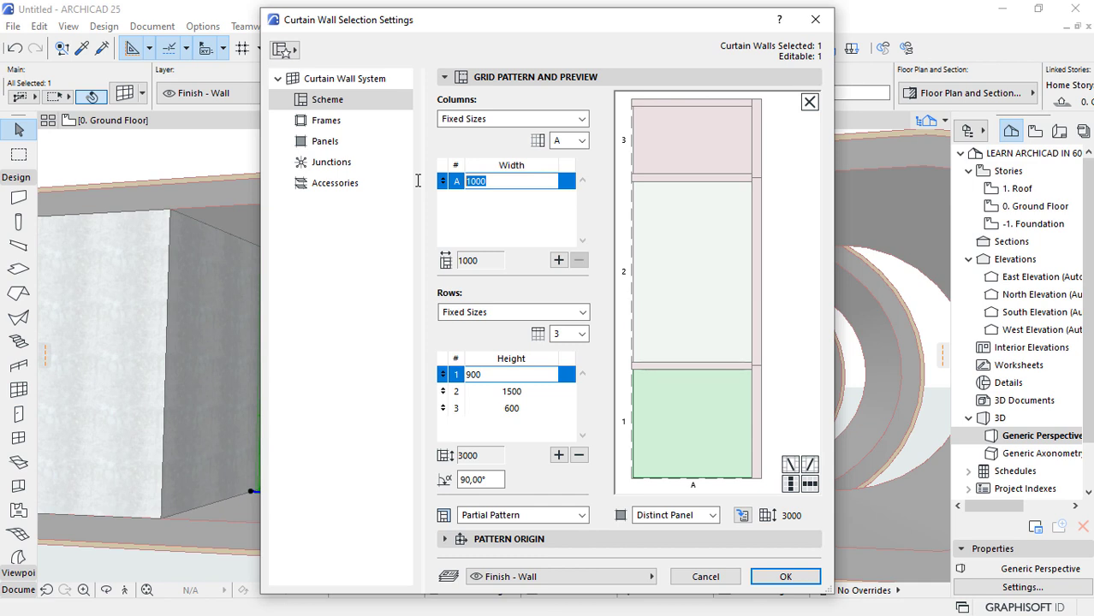
{"action": "type", "text": "1200"}
{"action": "left_click", "coordinate": [487, 374]}
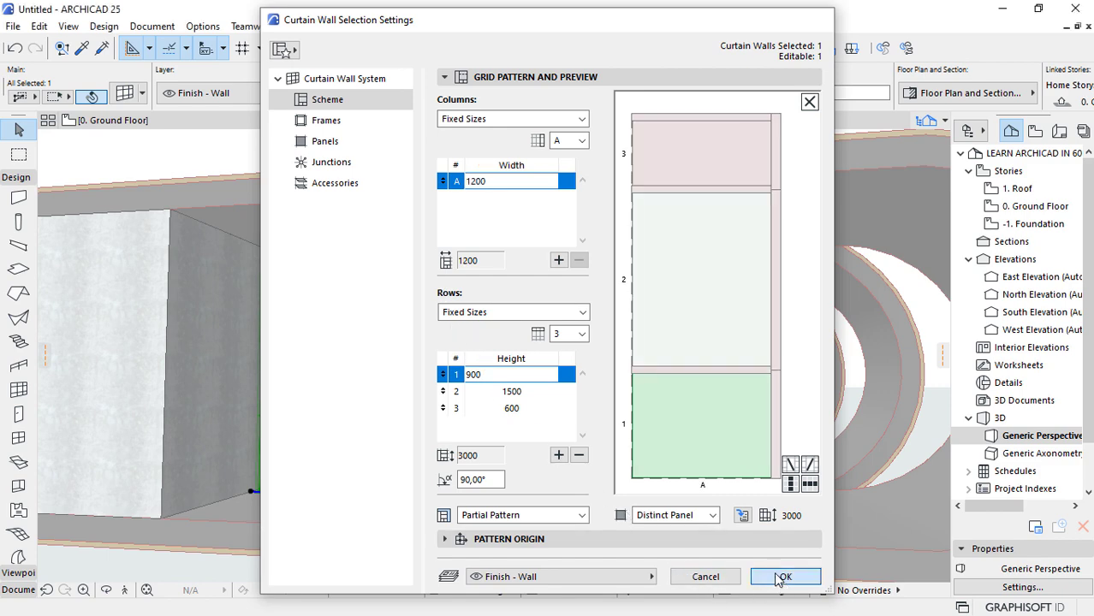
{"action": "left_click", "coordinate": [783, 577]}
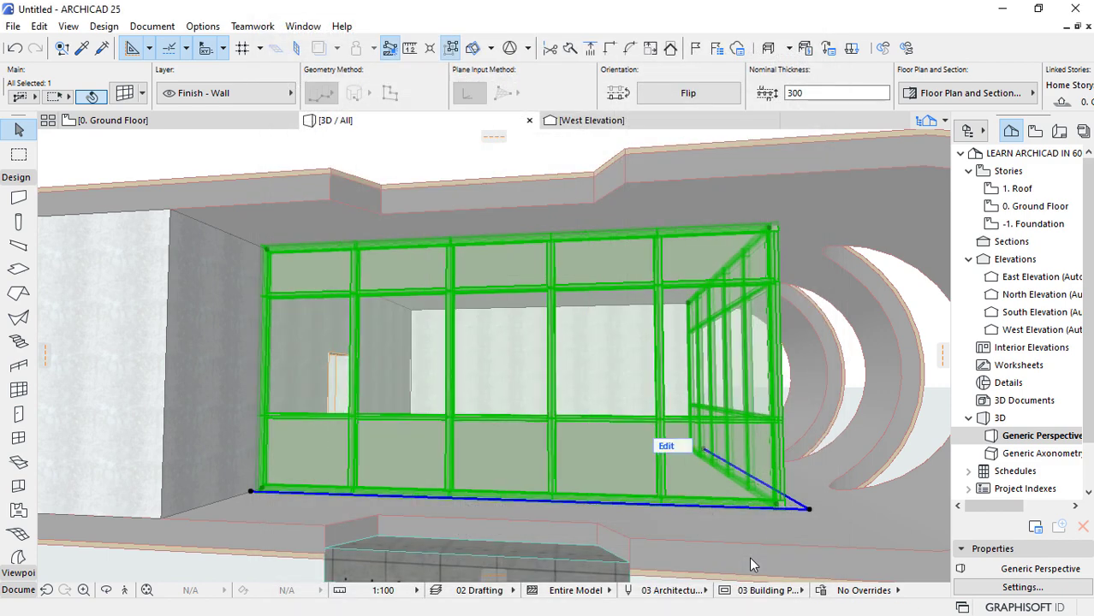
{"action": "key", "text": "Escape"}
Enter the curtain wall's edit mode and change the entire bottom row of panels on the entrance side to the Main Panel class.
{"action": "middle_click_drag", "start_coordinate": [758, 525], "coordinate": [493, 356], "text": "shift"}
{"action": "left_click", "coordinate": [612, 433]}
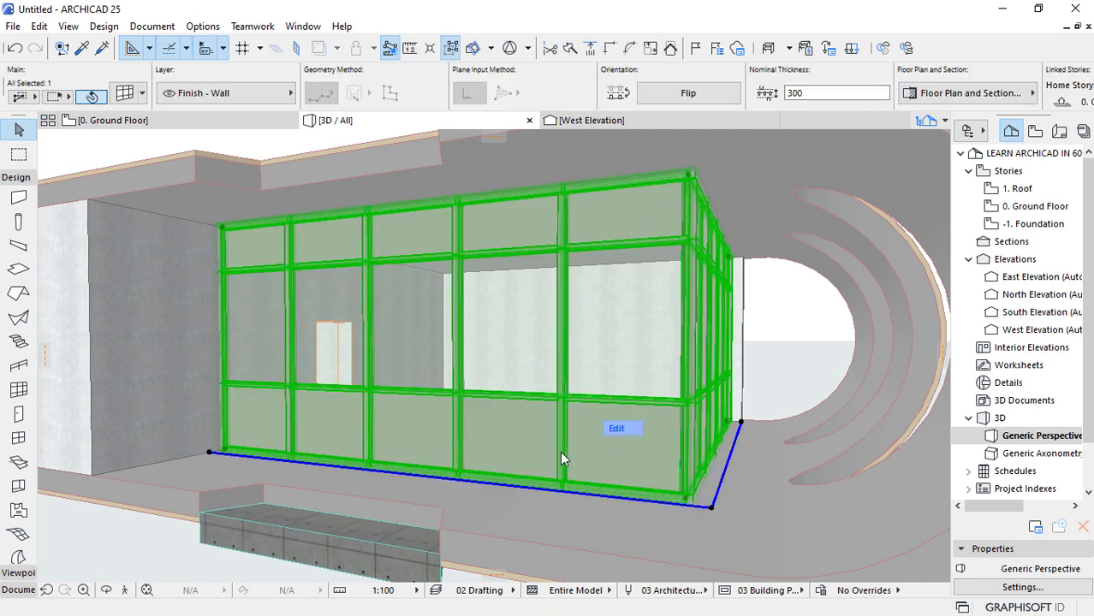
{"action": "left_click", "coordinate": [615, 429]}
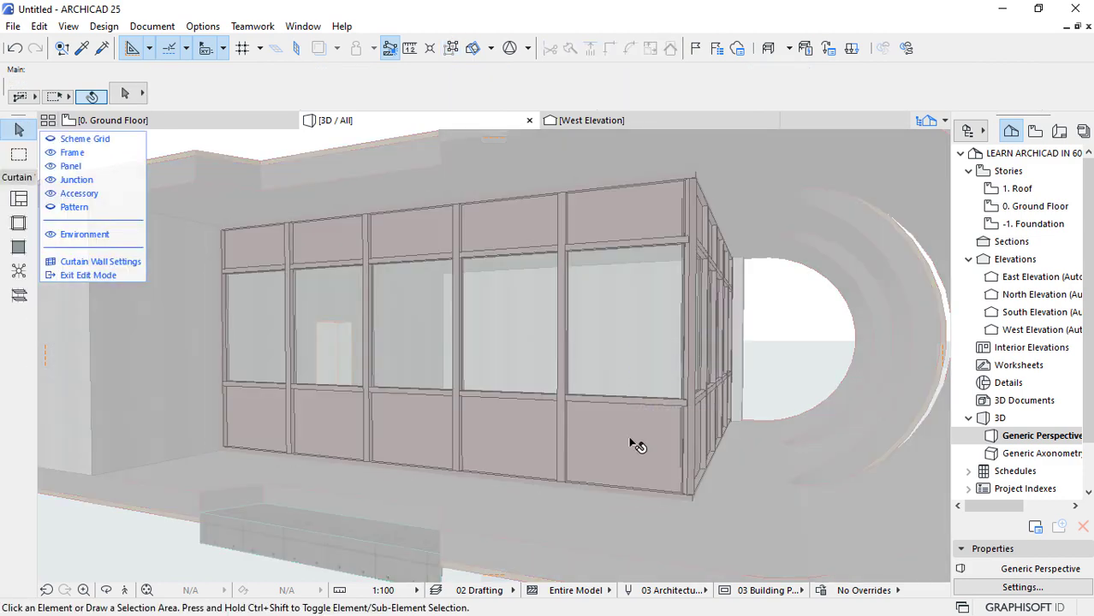
{"action": "left_click", "coordinate": [494, 428]}
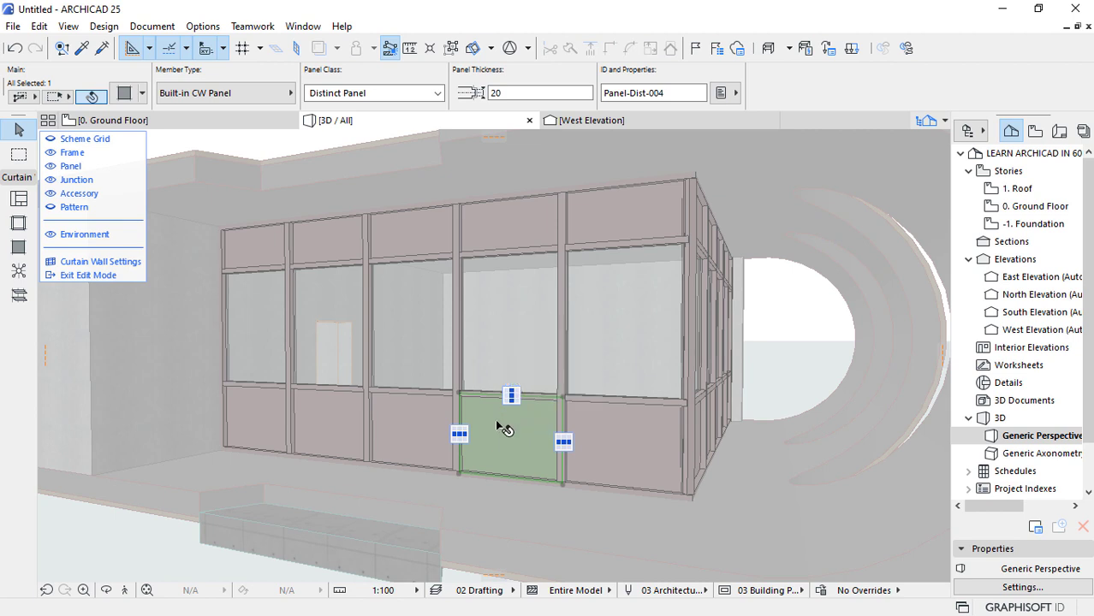
{"action": "left_click", "coordinate": [562, 442]}
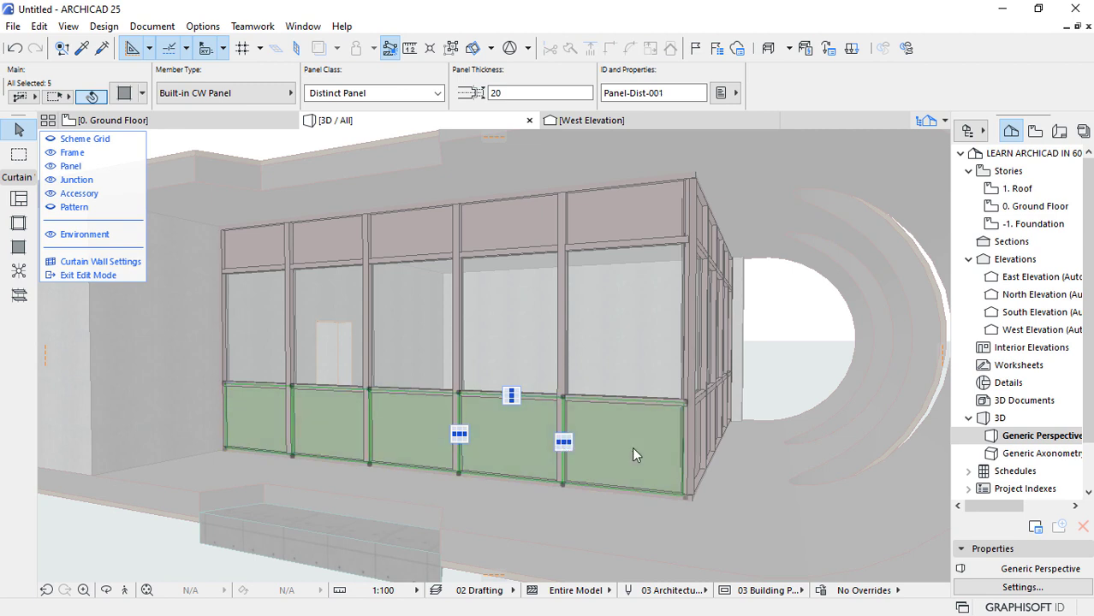
{"action": "key", "text": "o"}
{"action": "left_click", "coordinate": [409, 94]}
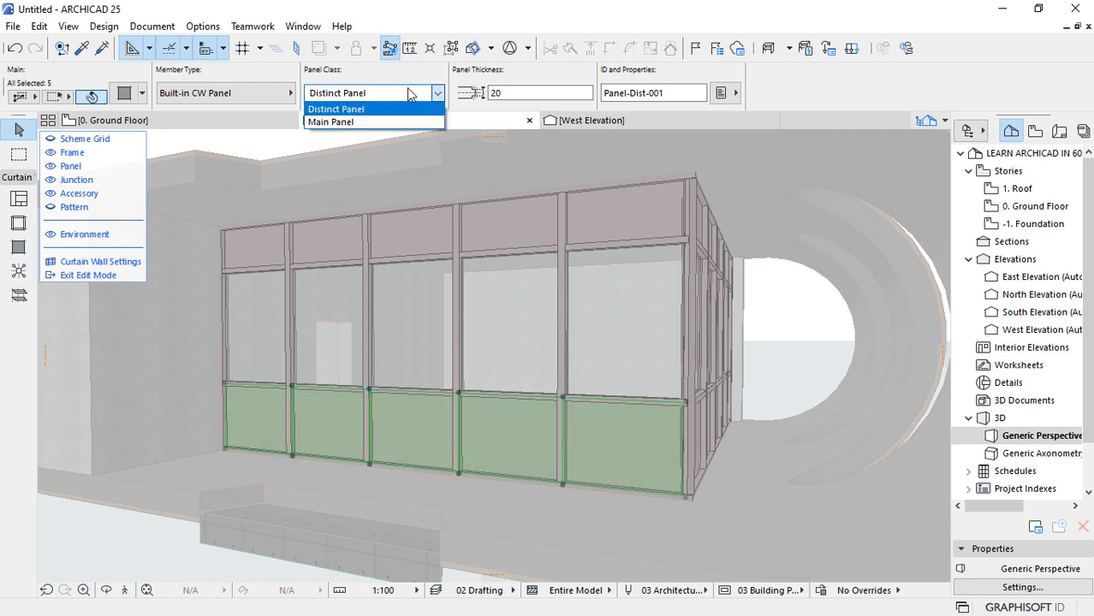
{"action": "left_click", "coordinate": [355, 122]}
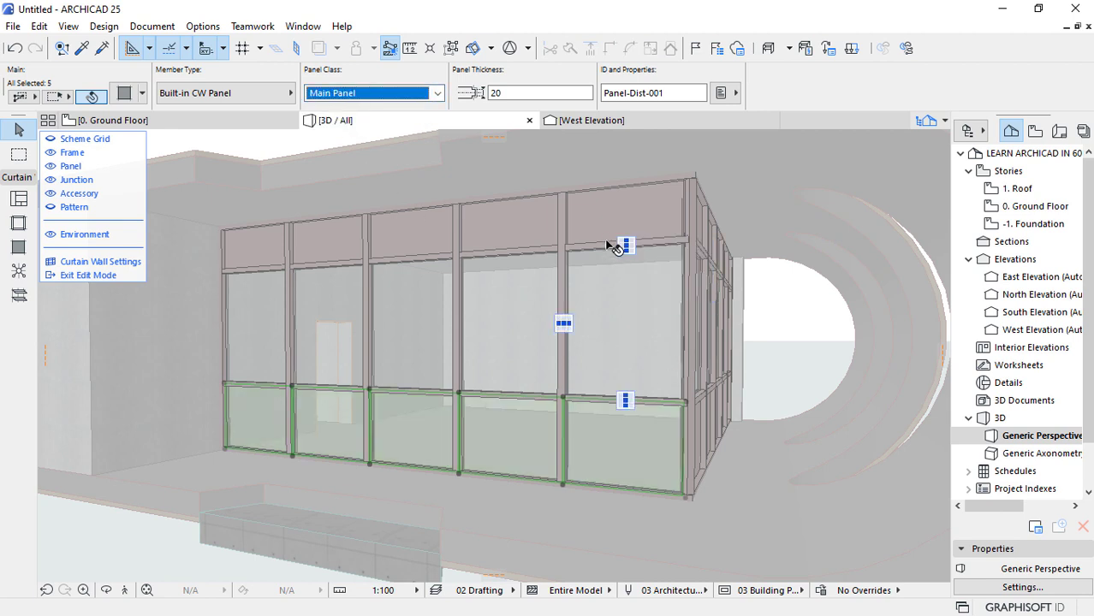
Change the entire top row of panels on the entrance side to the Main Panel class.
{"action": "left_click", "coordinate": [608, 217]}
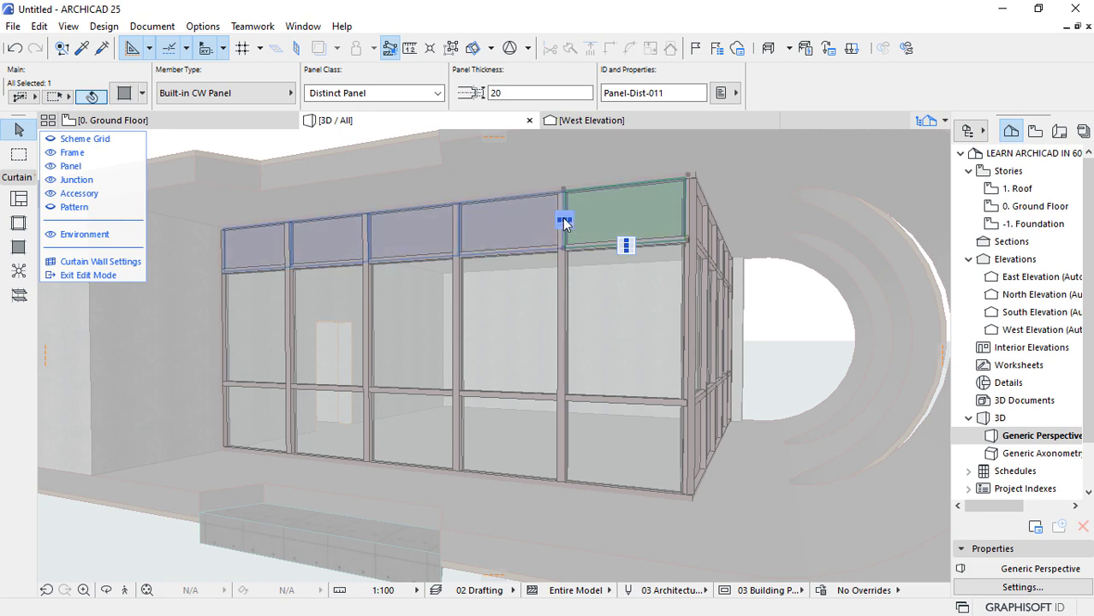
{"action": "left_click", "coordinate": [564, 220]}
{"action": "left_click", "coordinate": [437, 93]}
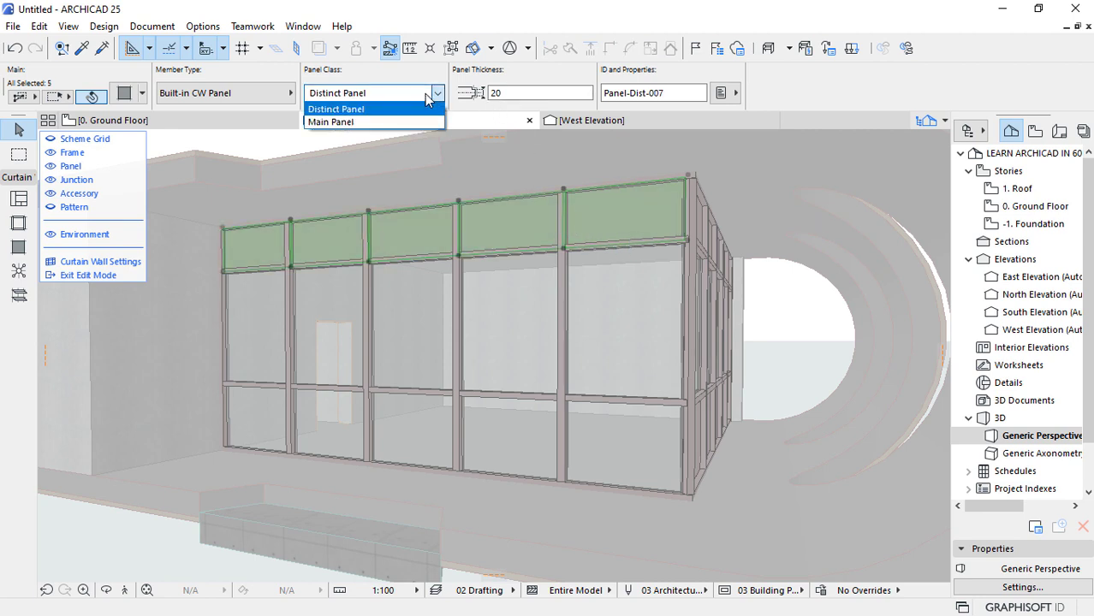
{"action": "left_click", "coordinate": [332, 123]}
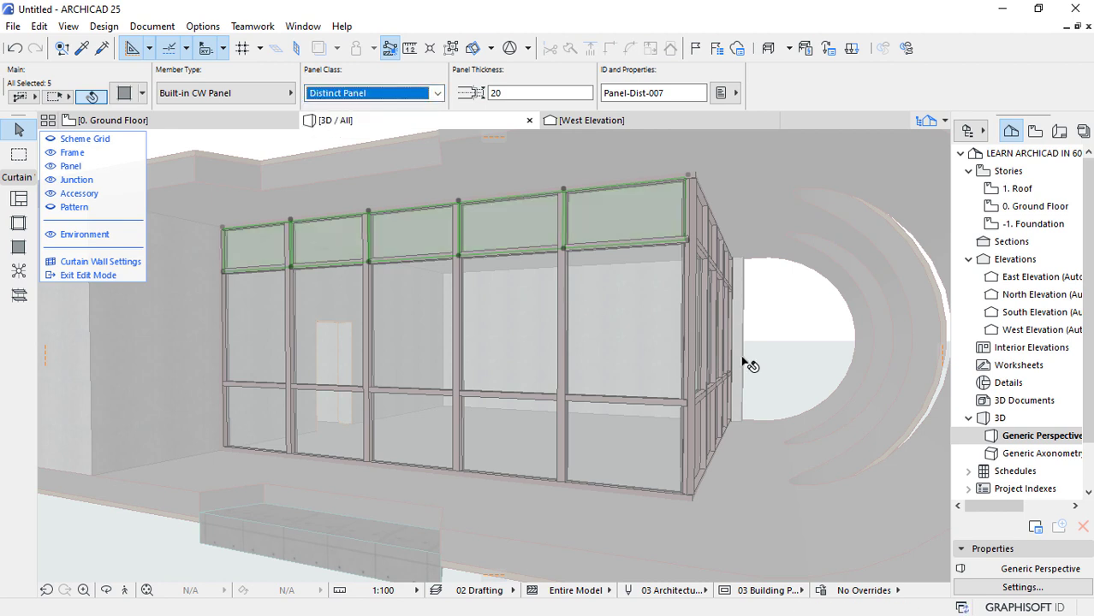
{"action": "left_click", "coordinate": [824, 341]}
Change the bottom row of panels on the curtain wall side facing the shell's oval openings to Main Panel.
{"action": "middle_click_drag", "start_coordinate": [801, 370], "coordinate": [528, 401], "text": "shift"}
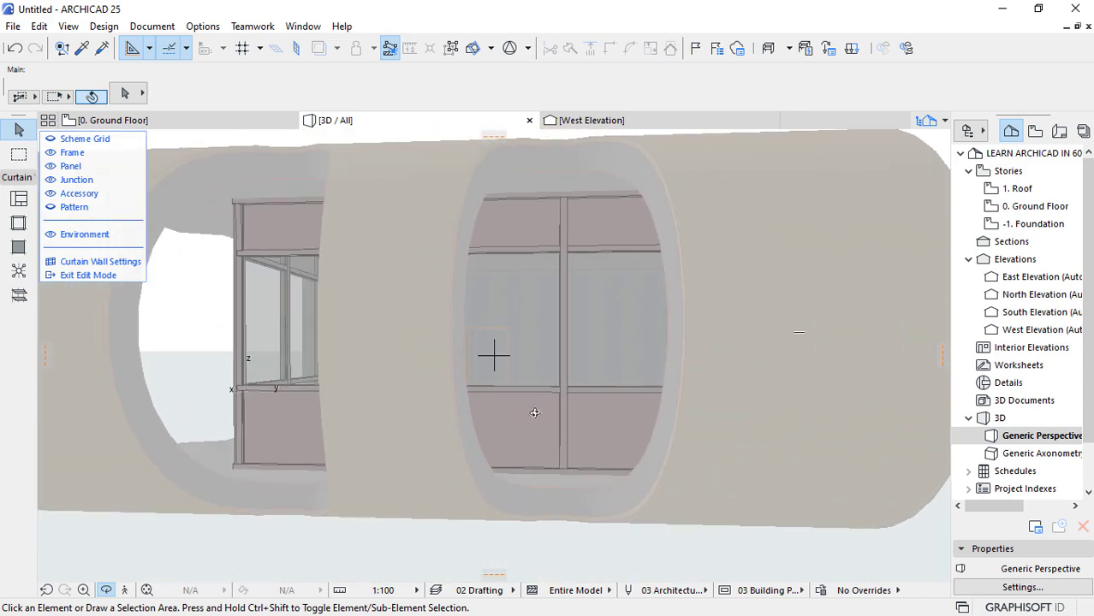
{"action": "left_click", "coordinate": [522, 426]}
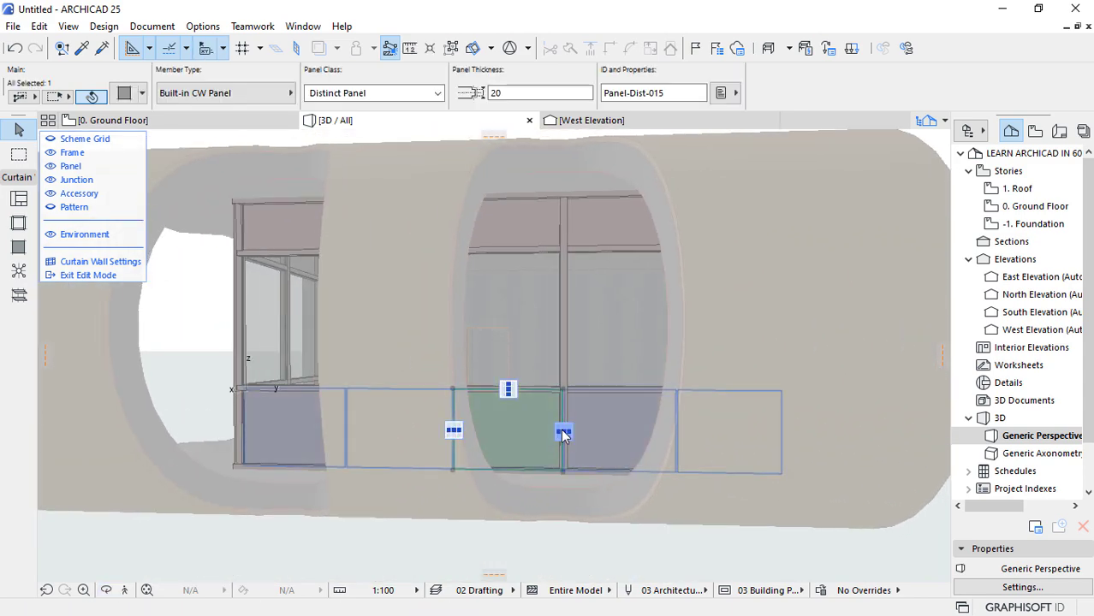
{"action": "left_click", "coordinate": [562, 433]}
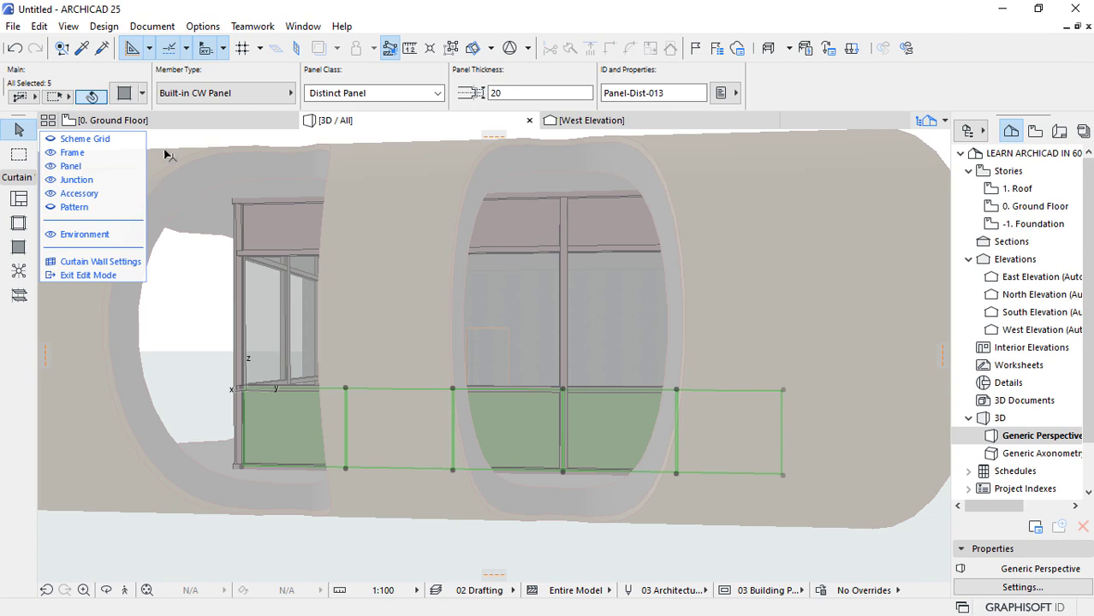
{"action": "left_click", "coordinate": [369, 95]}
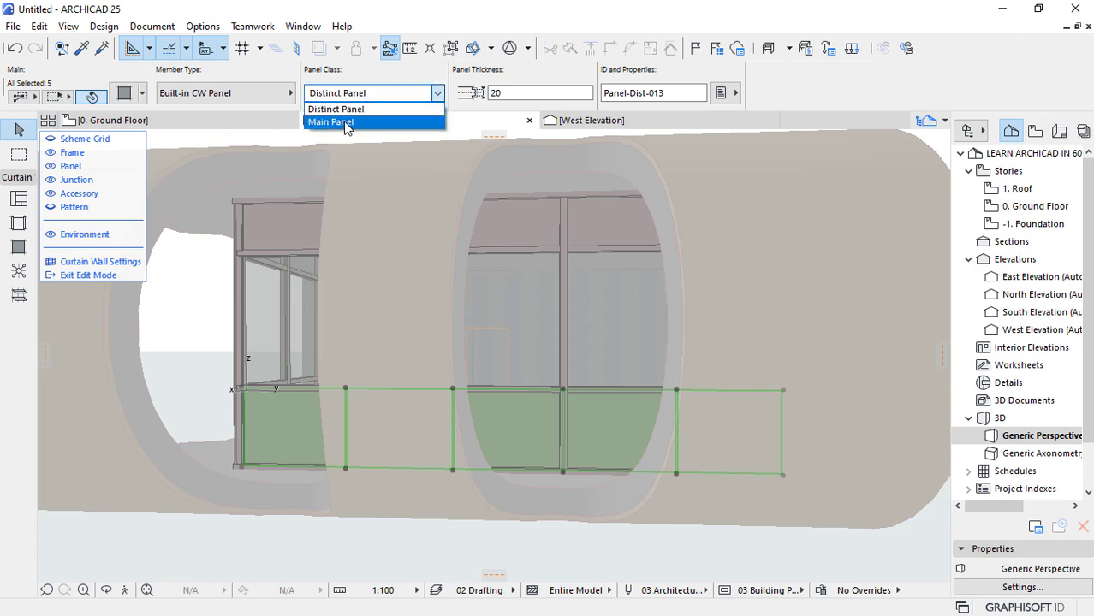
{"action": "left_click", "coordinate": [332, 123]}
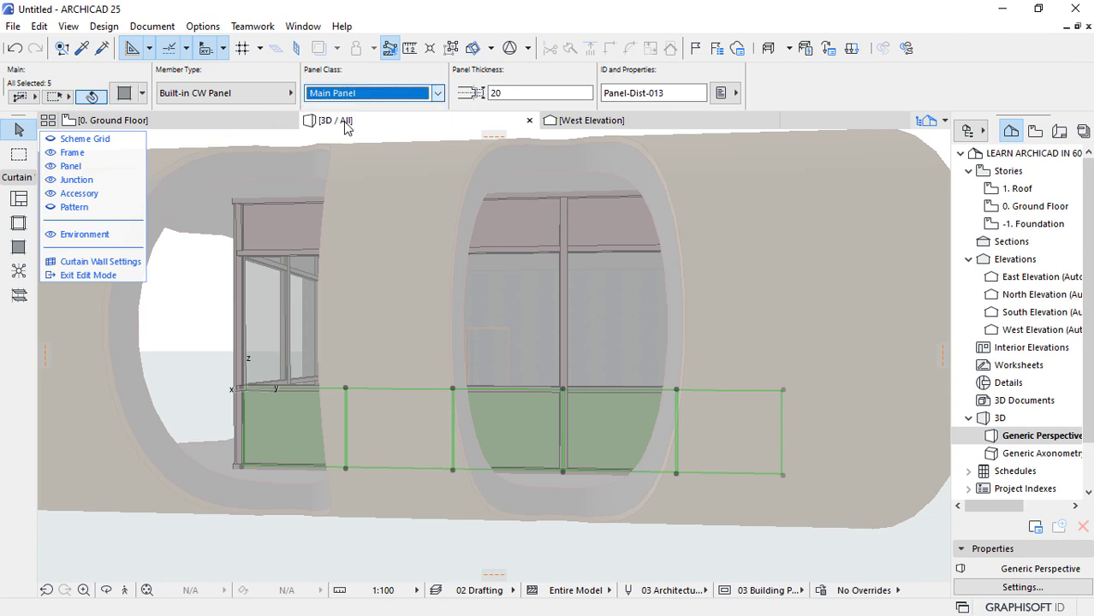
Change the top row of panels on the side facing the oval openings to Main Panel.
{"action": "left_click", "coordinate": [528, 222]}
{"action": "left_click", "coordinate": [564, 224]}
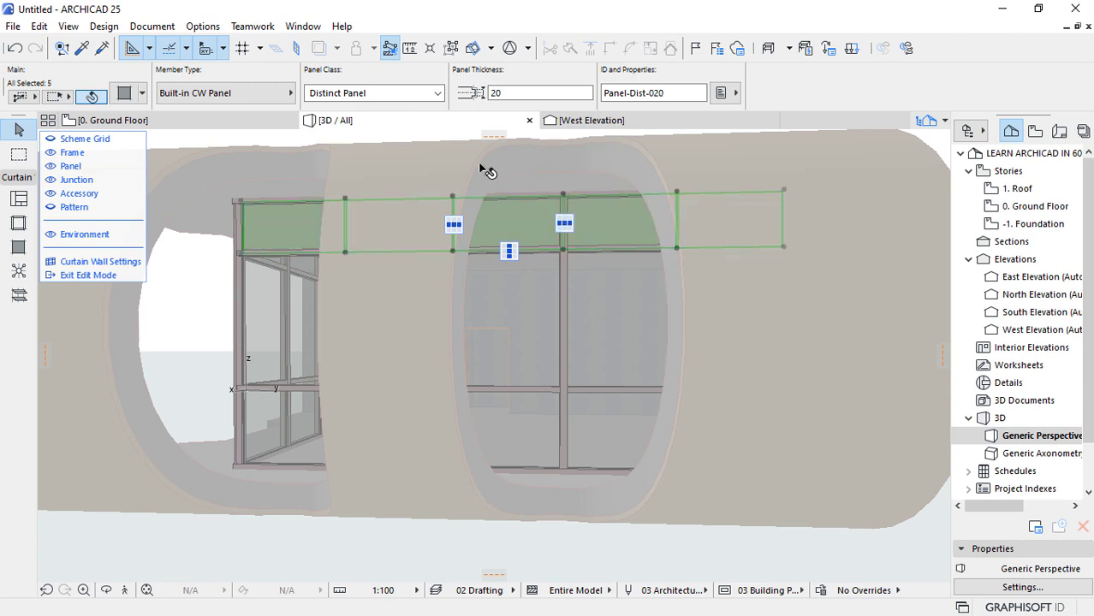
{"action": "left_click", "coordinate": [389, 95]}
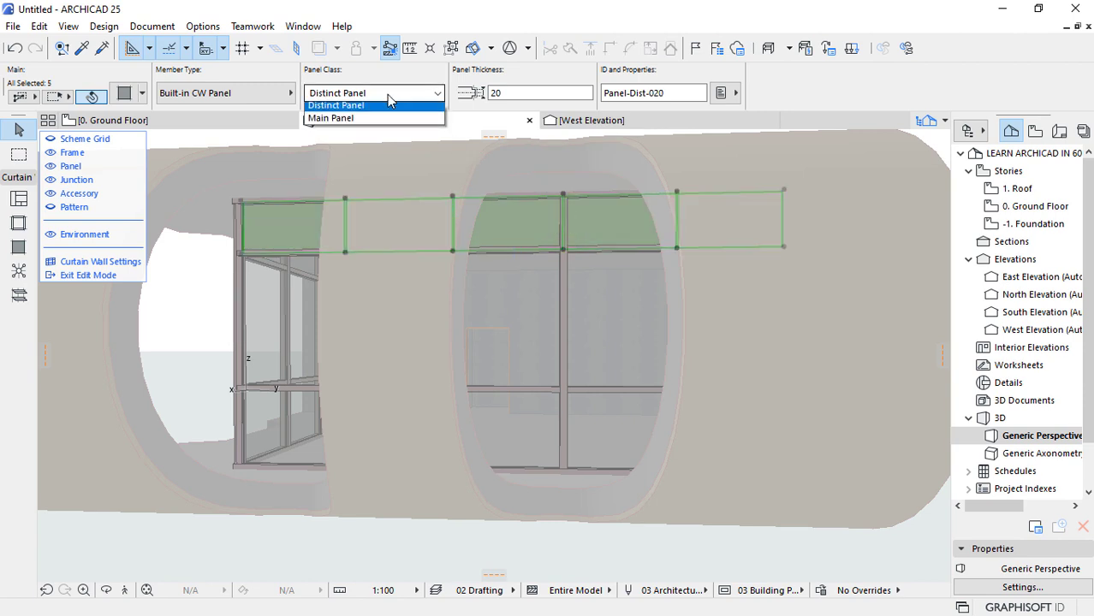
{"action": "left_click", "coordinate": [343, 122]}
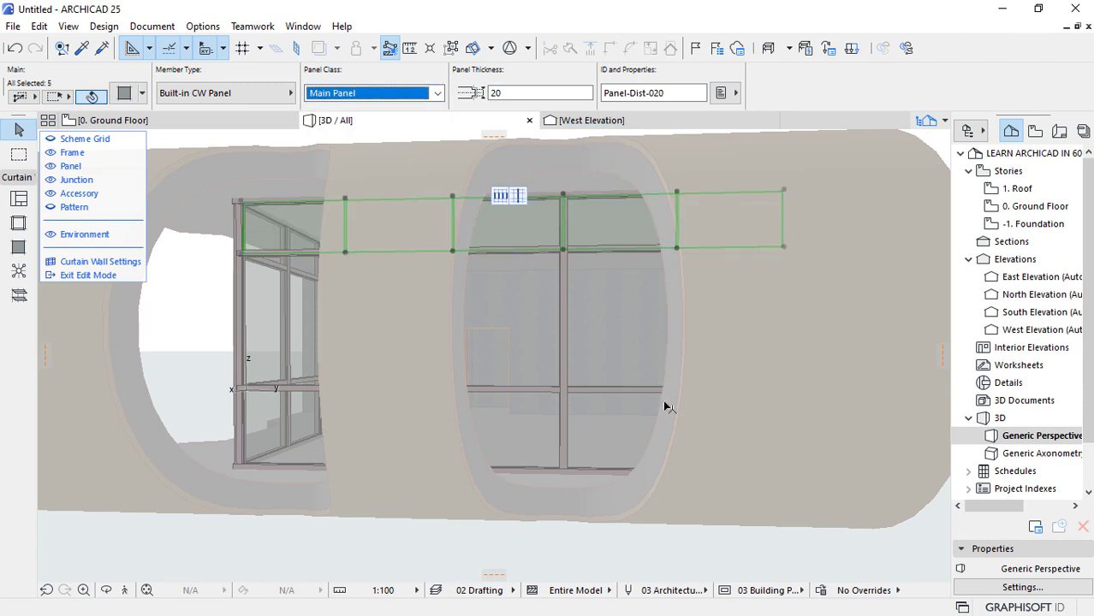
{"action": "middle_click_drag", "start_coordinate": [759, 374], "coordinate": [736, 329], "text": "shift"}
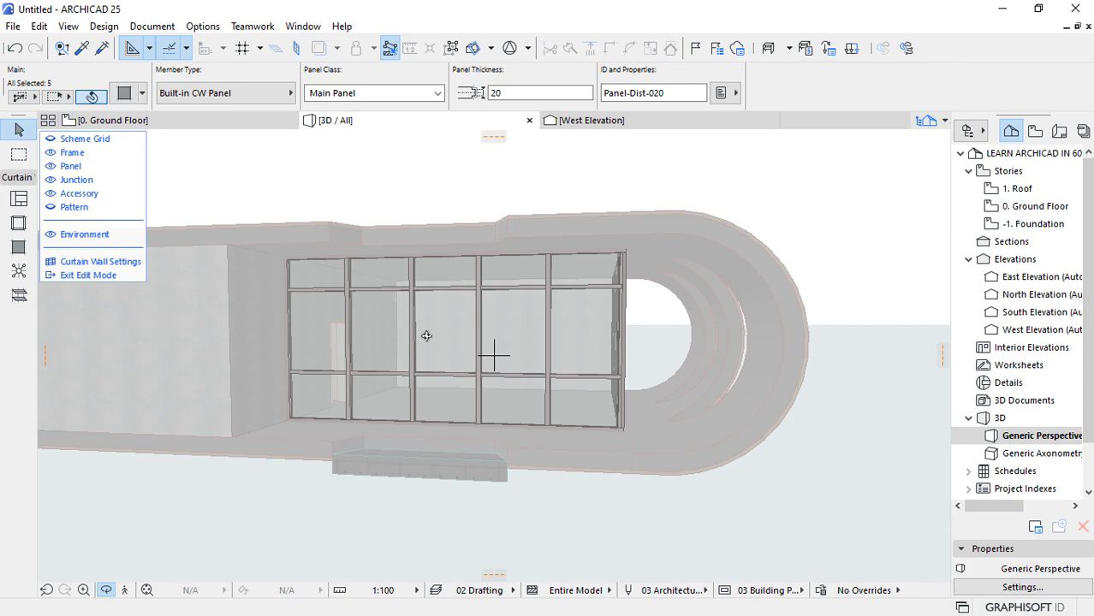
Delete the lower transom frame segment in the middle bay of the curtain wall's entrance side.
{"action": "scroll", "coordinate": [427, 336], "scroll_direction": "up", "scroll_amount": 6}
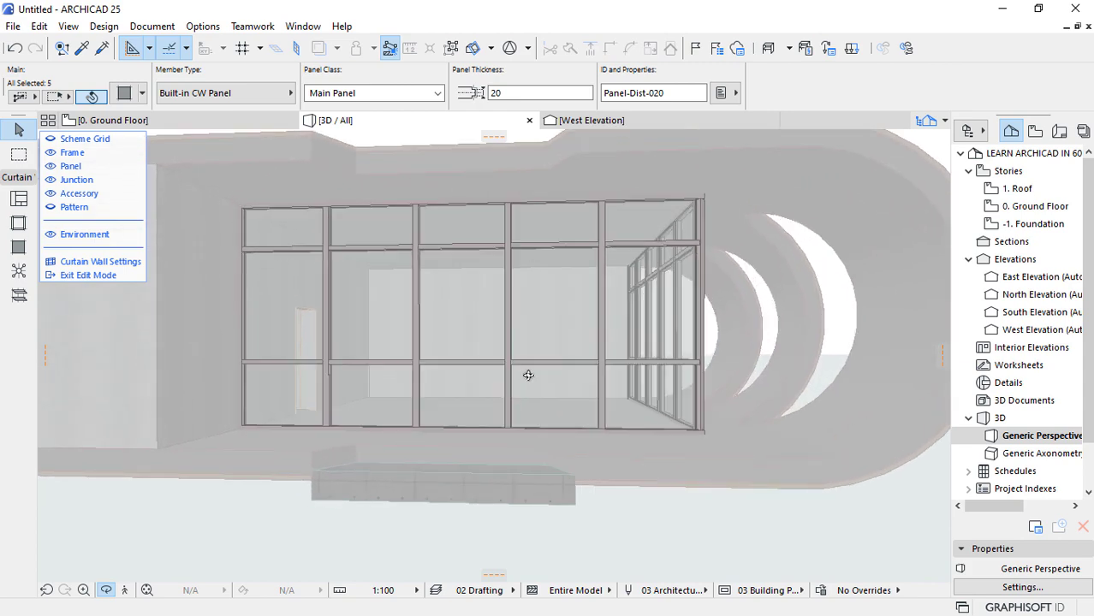
{"action": "scroll", "coordinate": [478, 274], "scroll_direction": "up", "scroll_amount": 2}
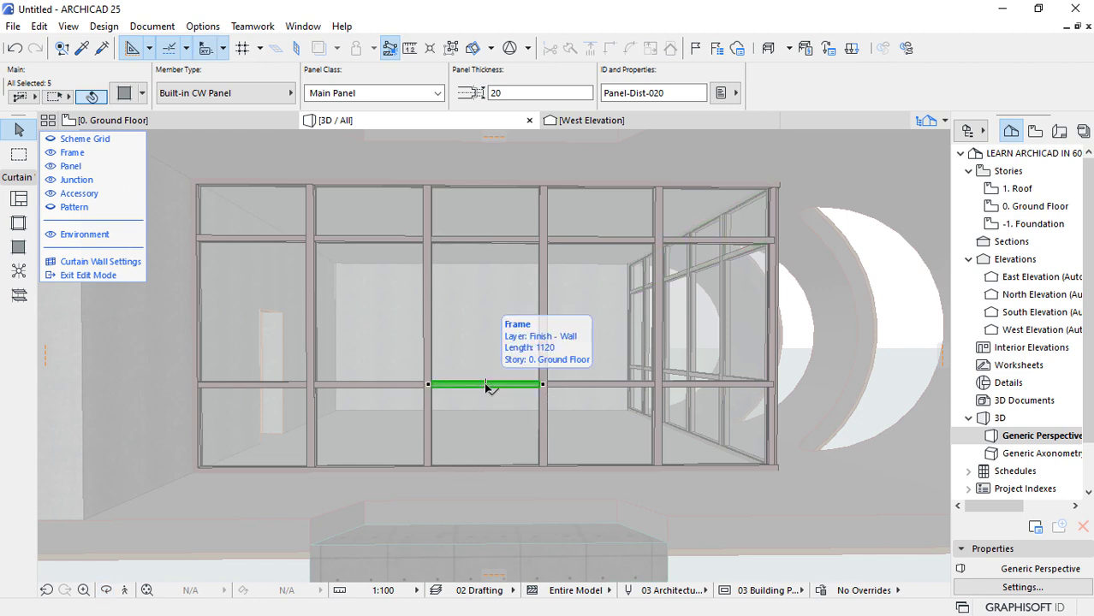
{"action": "left_click", "coordinate": [501, 384]}
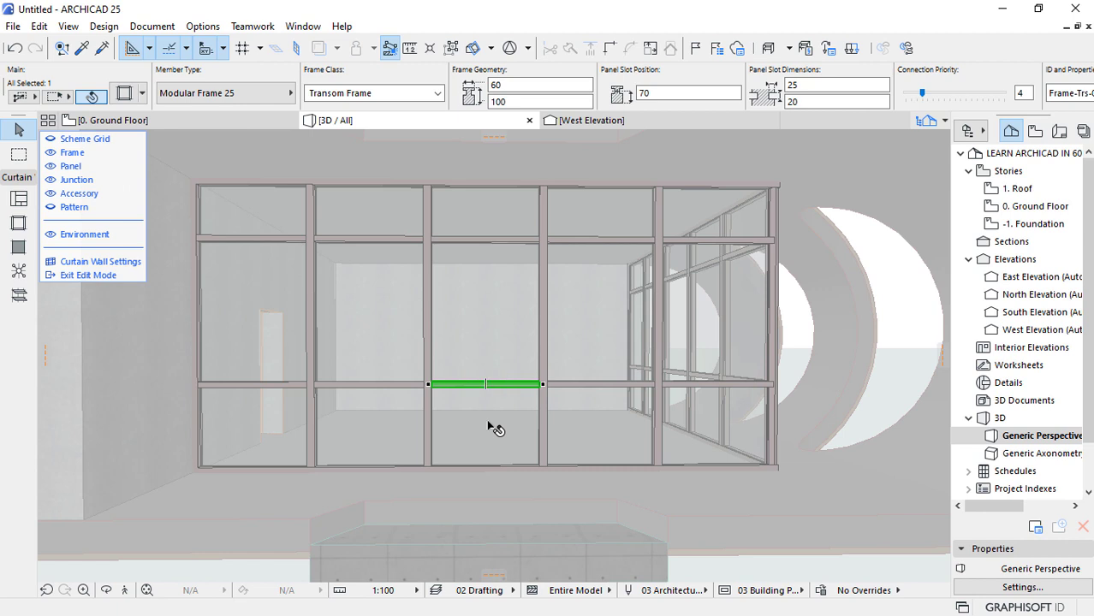
{"action": "key", "text": "Delete"}
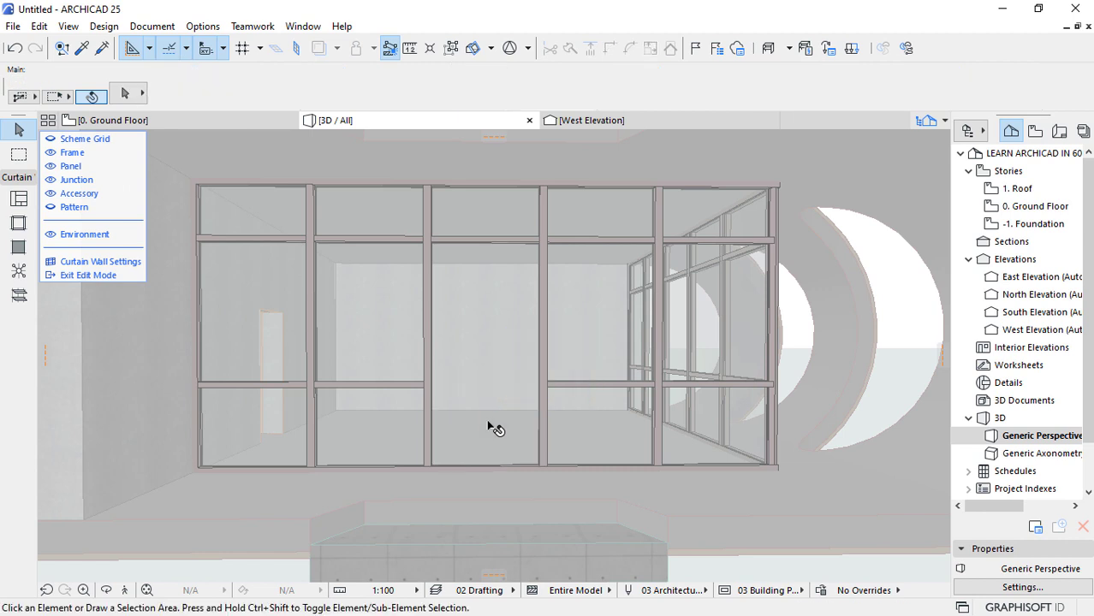
Change the tall middle panel on the entrance side to the CW Door 25 member type.
{"action": "left_click", "coordinate": [499, 326]}
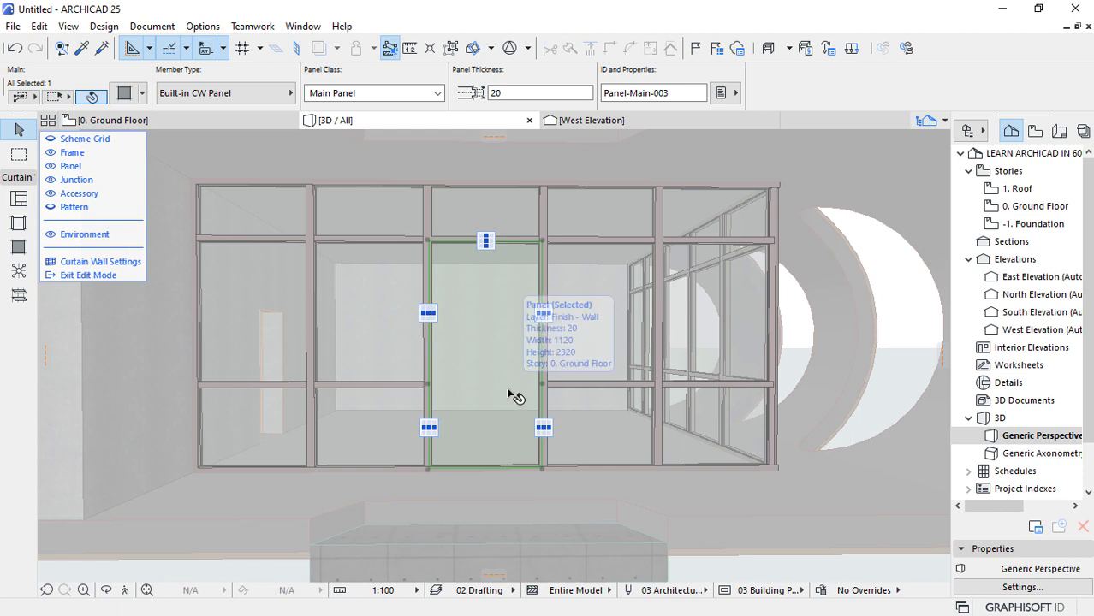
{"action": "scroll", "coordinate": [513, 295], "scroll_direction": "up", "scroll_amount": 2}
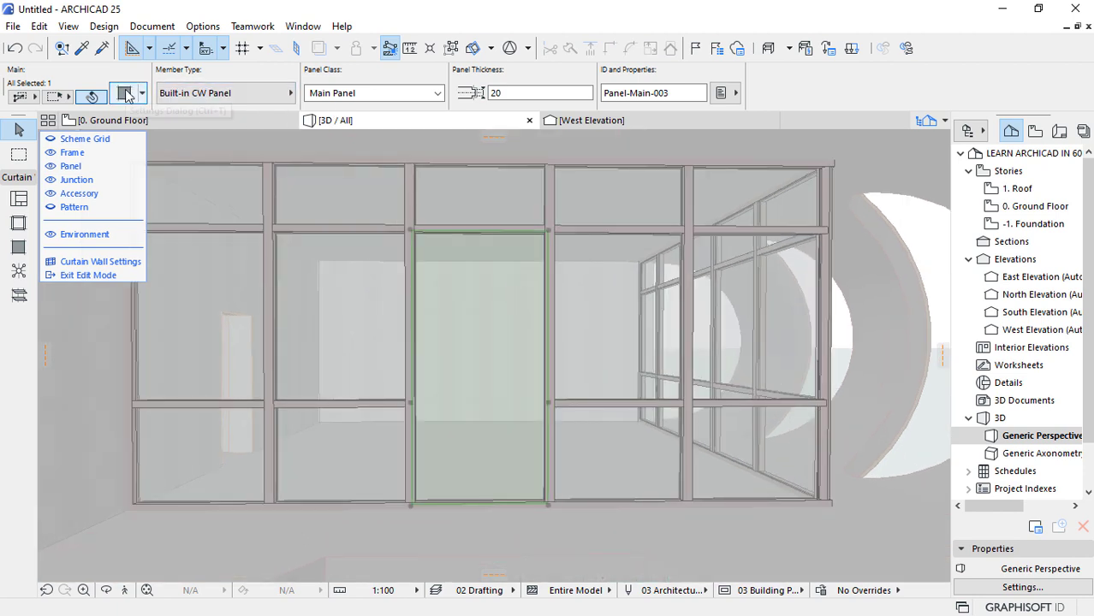
{"action": "left_click", "coordinate": [182, 93]}
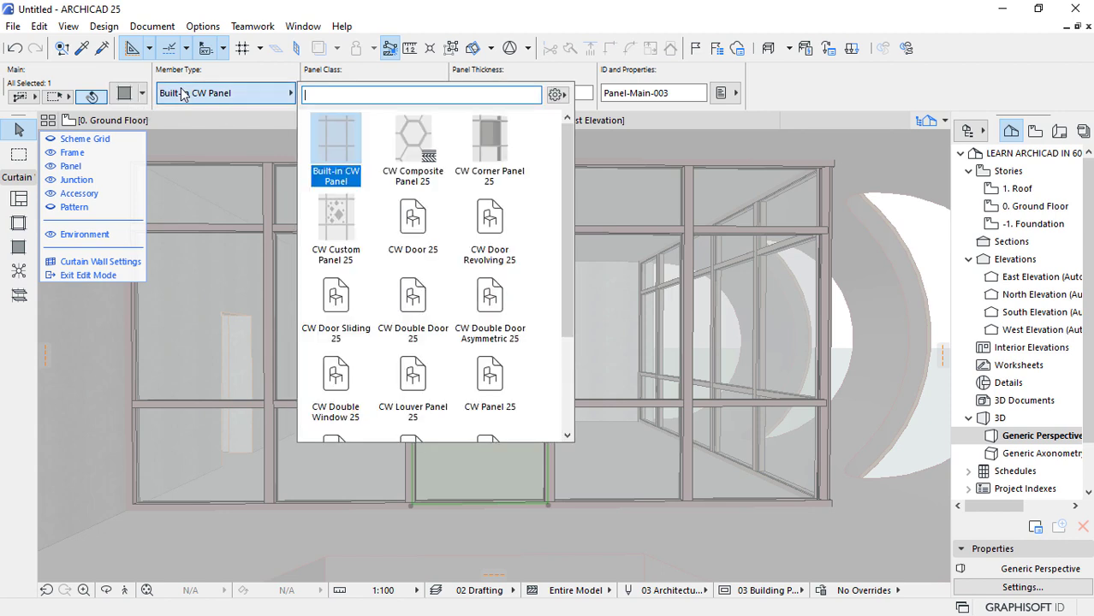
{"action": "left_click", "coordinate": [416, 232]}
{"action": "scroll", "coordinate": [382, 360], "scroll_direction": "up", "scroll_amount": 3}
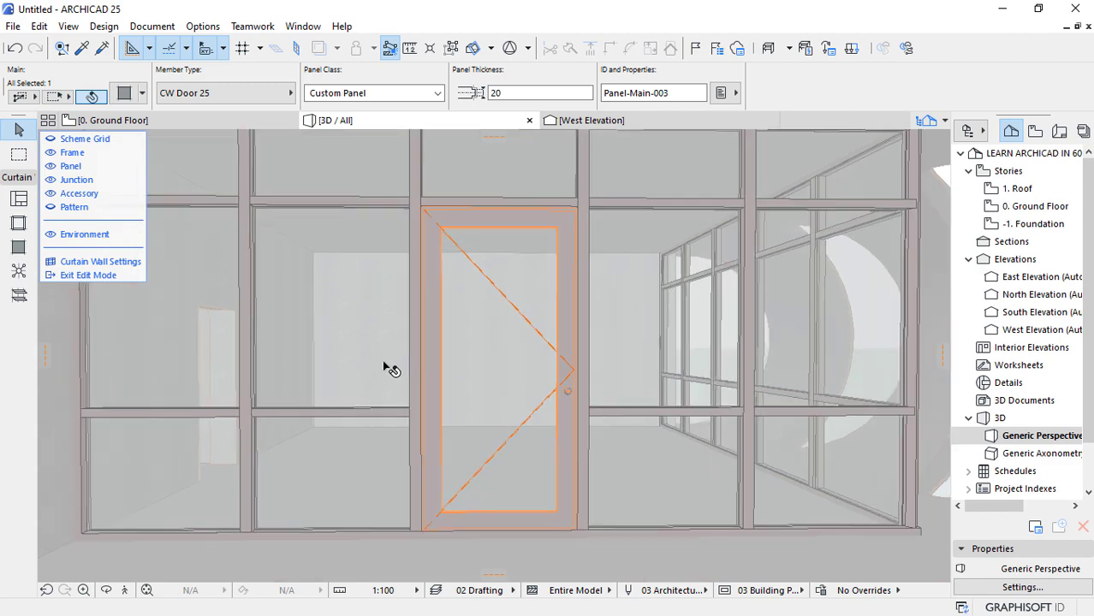
{"action": "scroll", "coordinate": [385, 362], "scroll_direction": "up", "scroll_amount": 1}
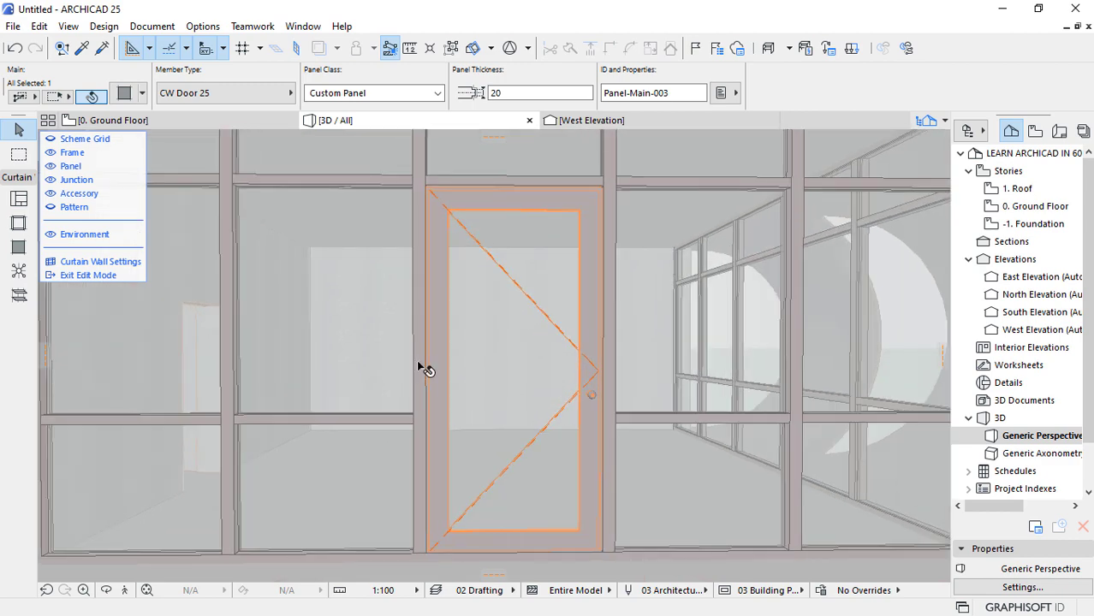
Open the door panel's curtain wall door settings and set both the 2D and 3D detail levels to Full.
{"action": "left_click", "coordinate": [124, 94]}
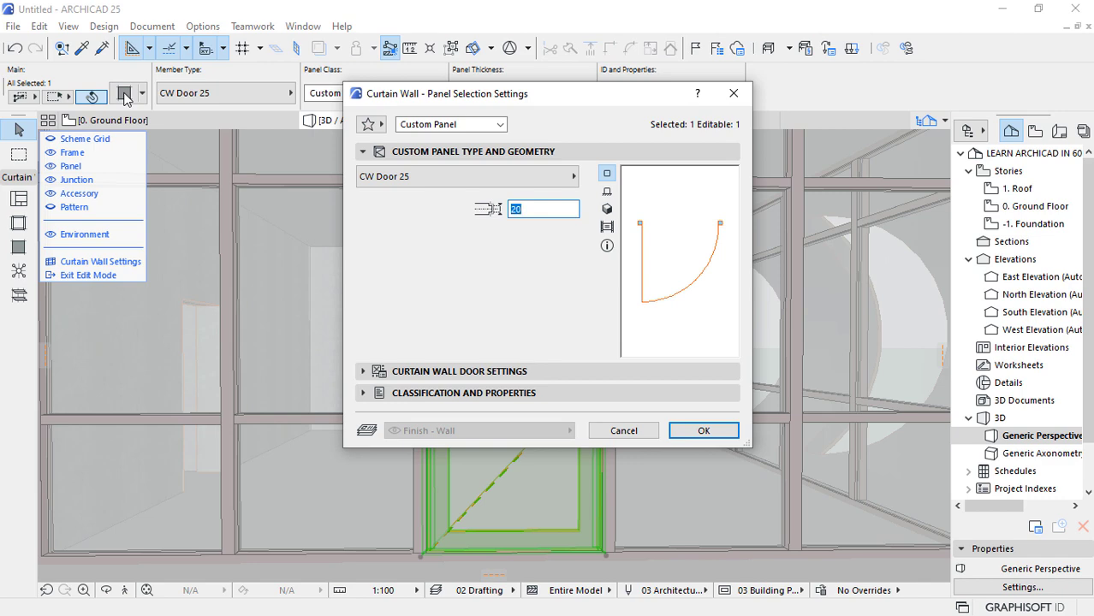
{"action": "left_click", "coordinate": [436, 372]}
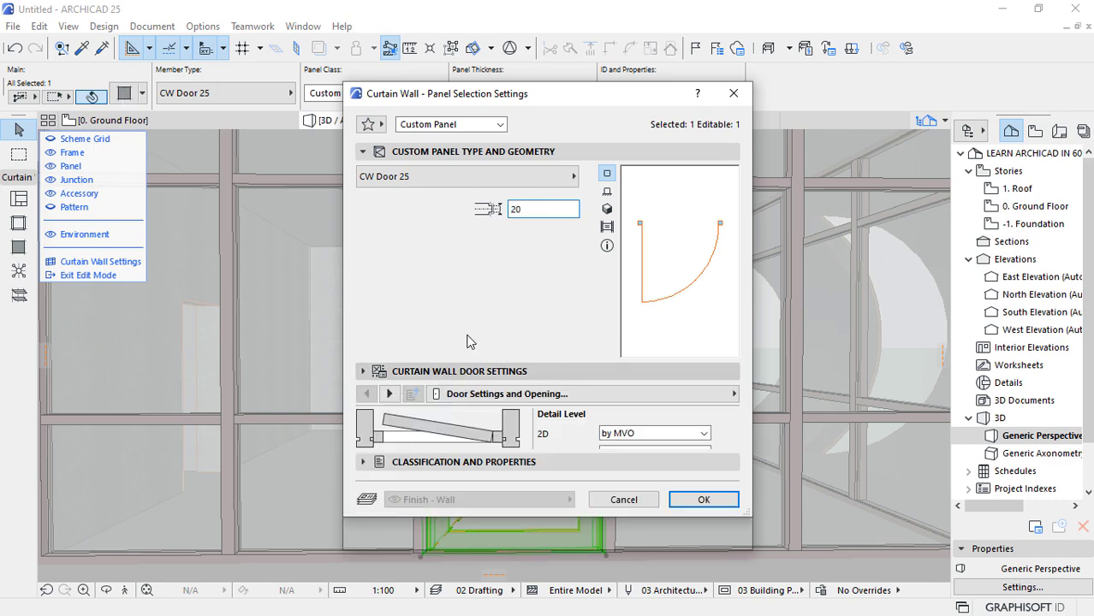
{"action": "left_click", "coordinate": [683, 357]}
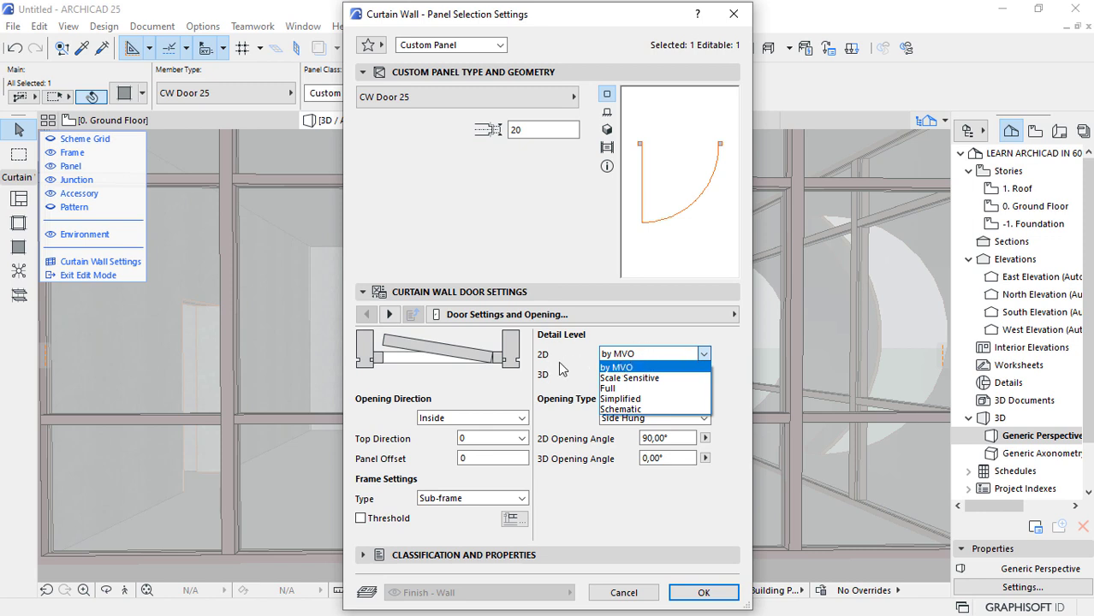
{"action": "left_click", "coordinate": [617, 387]}
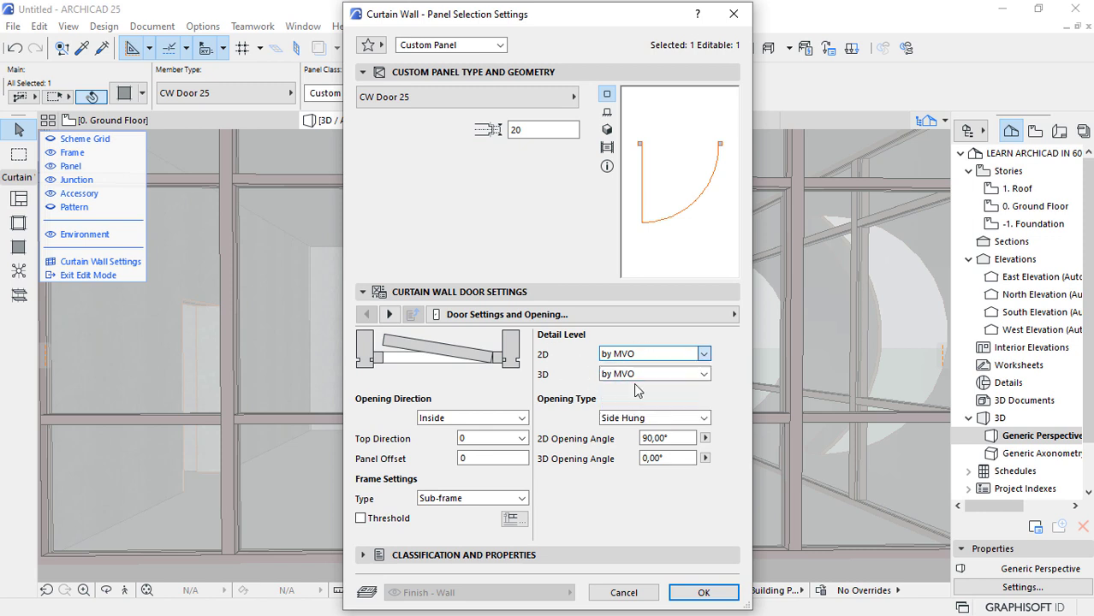
{"action": "left_click", "coordinate": [650, 375]}
{"action": "left_click", "coordinate": [626, 390]}
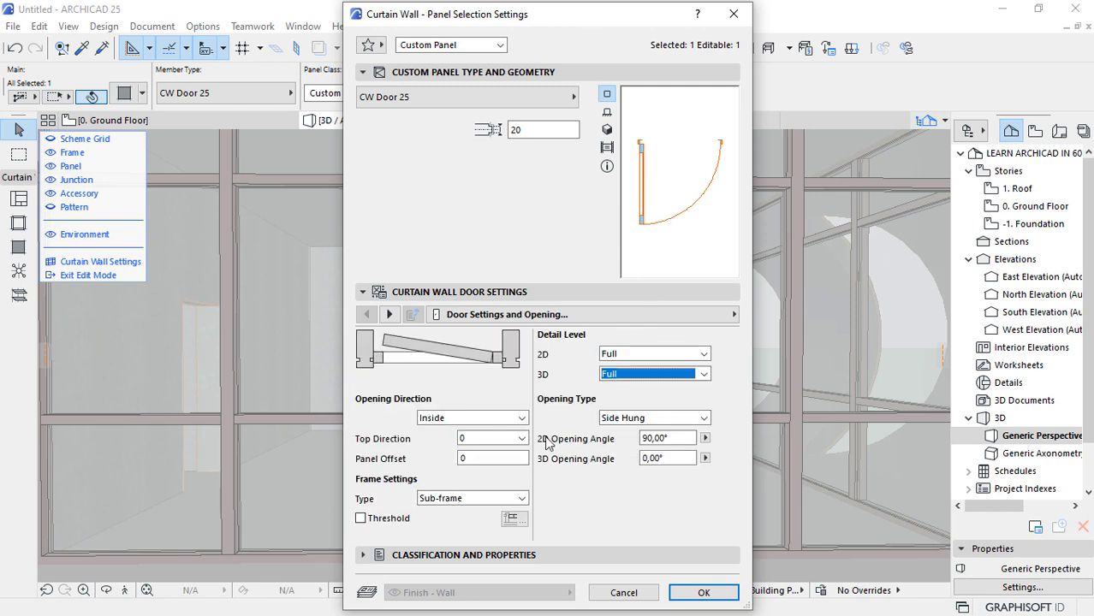
Change the curtain wall door's handle to Style 2.
{"action": "left_click", "coordinate": [389, 314]}
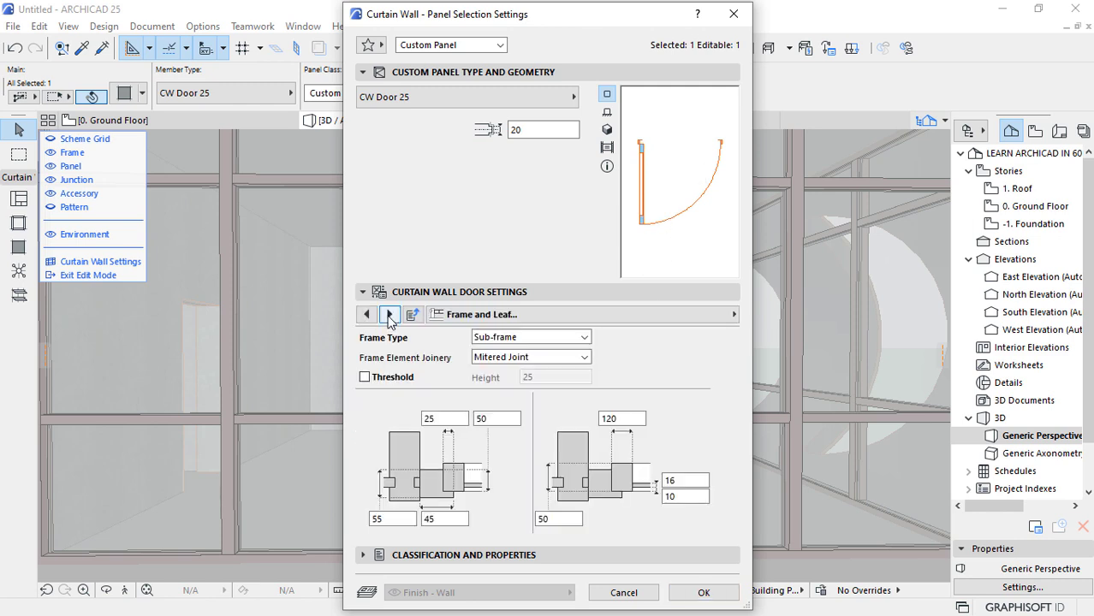
{"action": "left_click", "coordinate": [390, 314]}
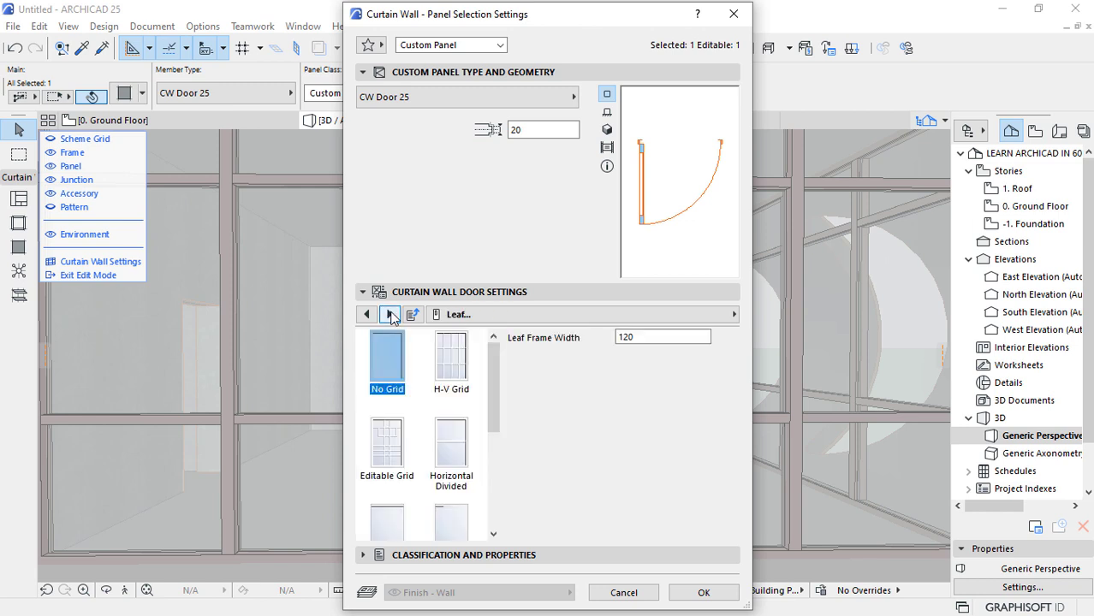
{"action": "left_click_drag", "start_coordinate": [494, 410], "coordinate": [506, 342]}
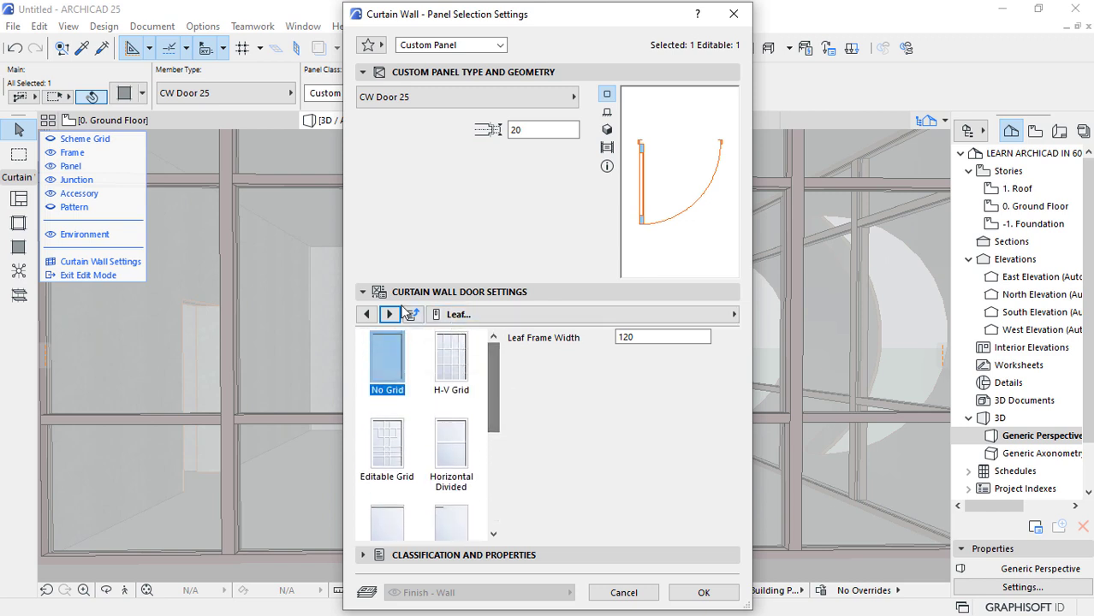
{"action": "left_click", "coordinate": [389, 314]}
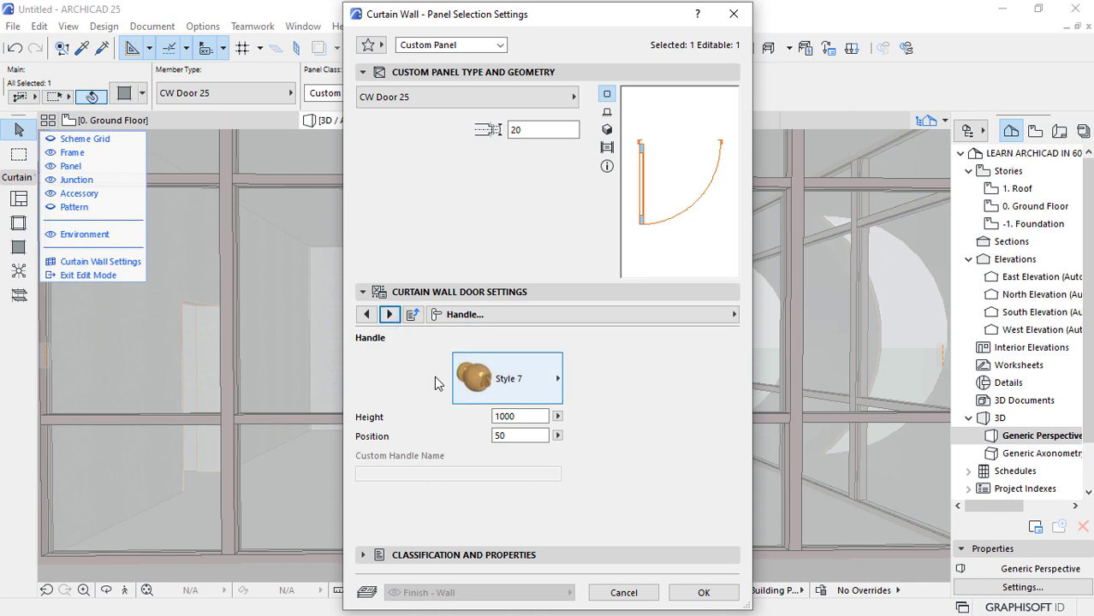
{"action": "left_click", "coordinate": [517, 385]}
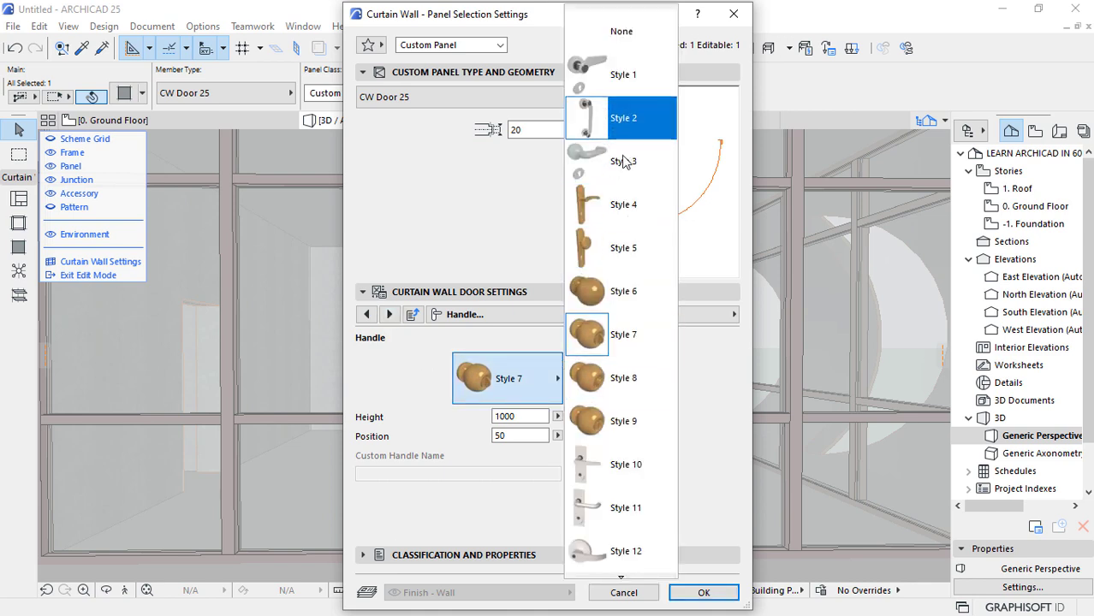
{"action": "left_click", "coordinate": [611, 118]}
Override the model view options for the door's 2D symbolic display and 3D projections, with opening line pen 87.
{"action": "left_click", "coordinate": [390, 314]}
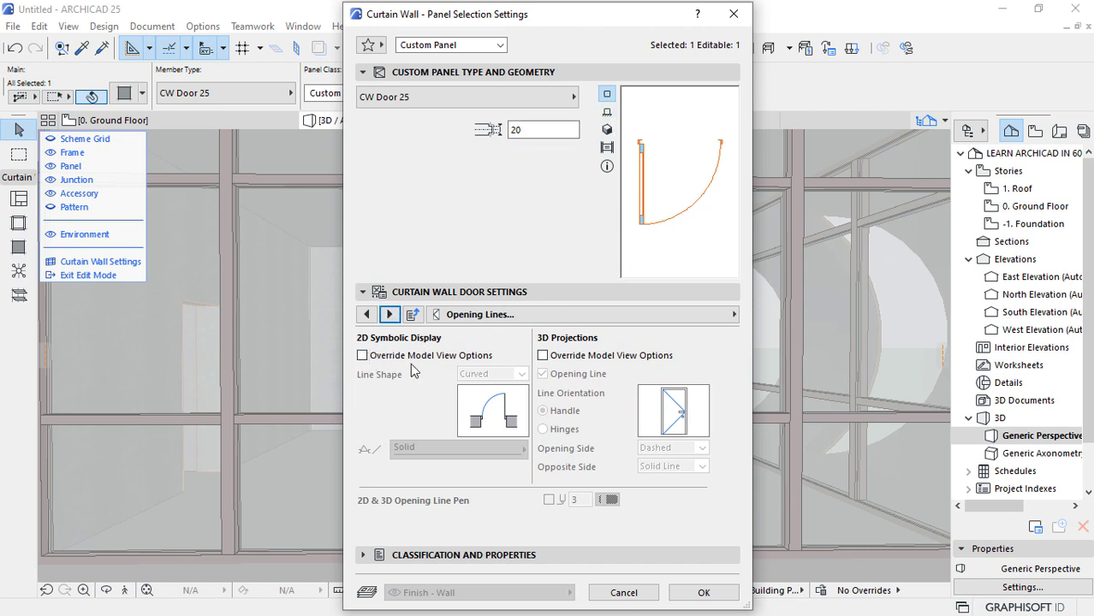
{"action": "left_click", "coordinate": [361, 357]}
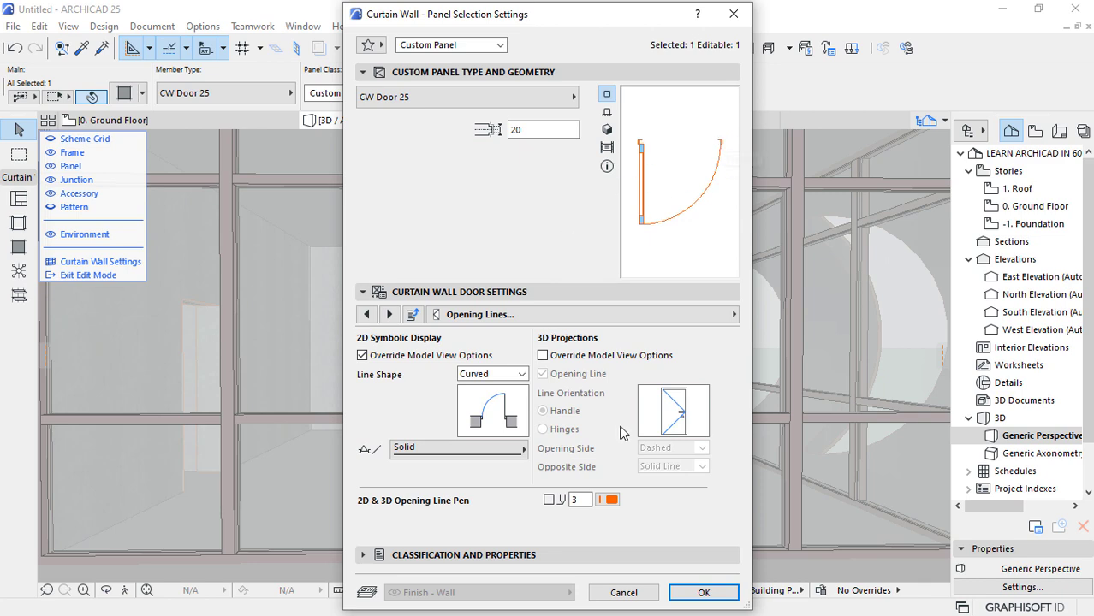
{"action": "left_click", "coordinate": [609, 499]}
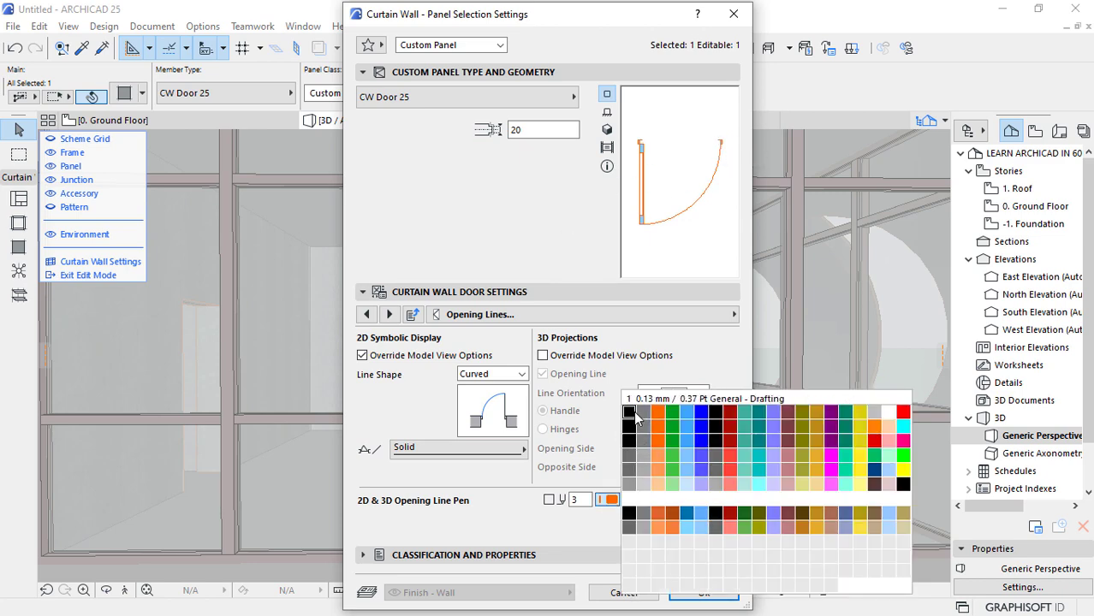
{"action": "left_click", "coordinate": [629, 414]}
{"action": "left_click", "coordinate": [609, 499]}
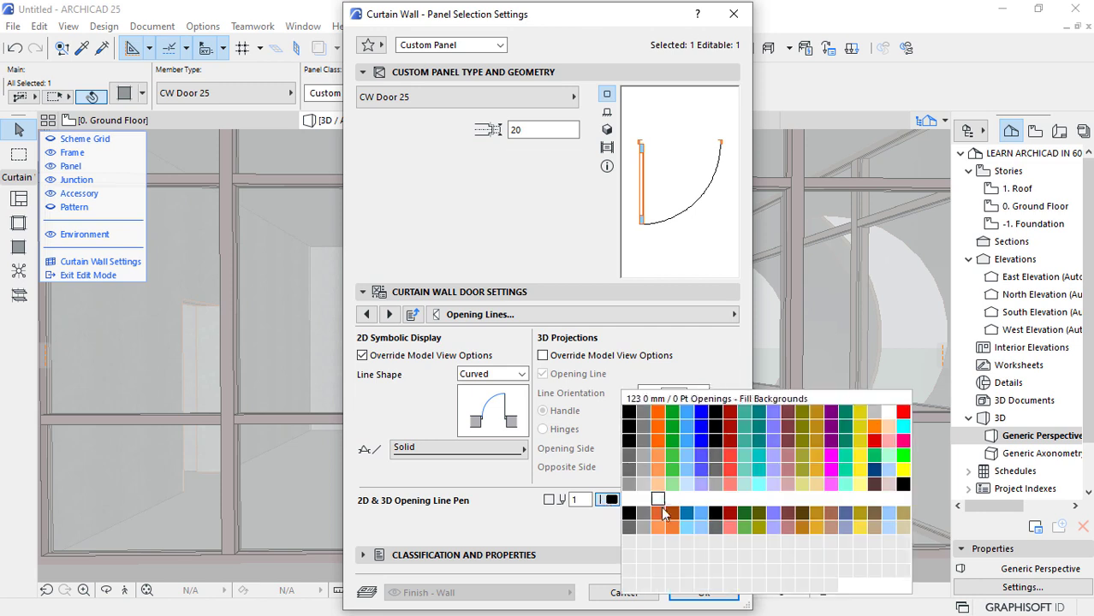
{"action": "left_click", "coordinate": [716, 470]}
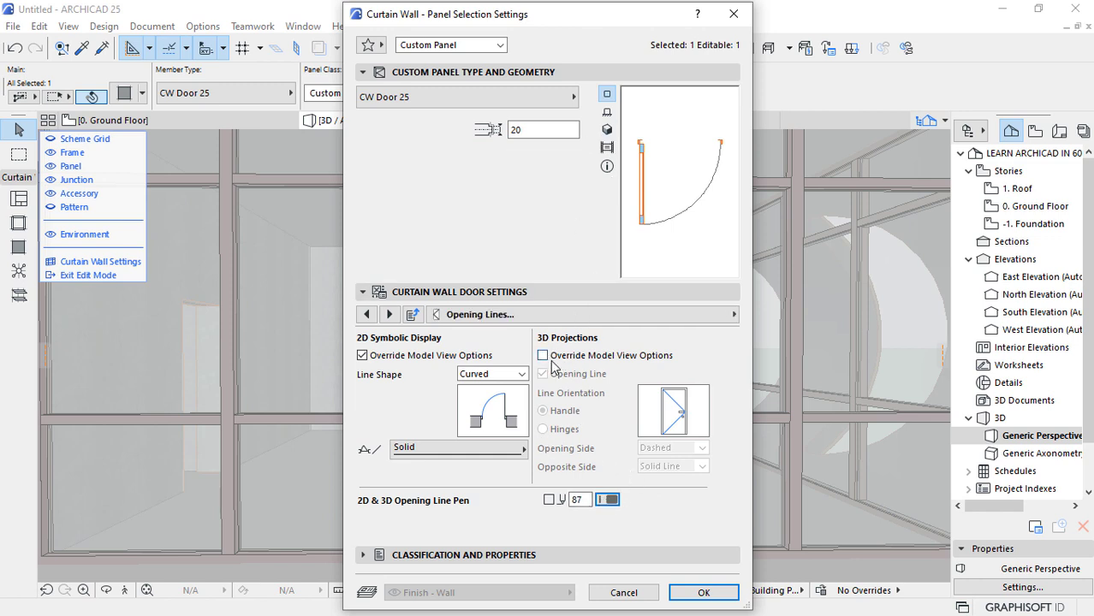
{"action": "left_click", "coordinate": [607, 112]}
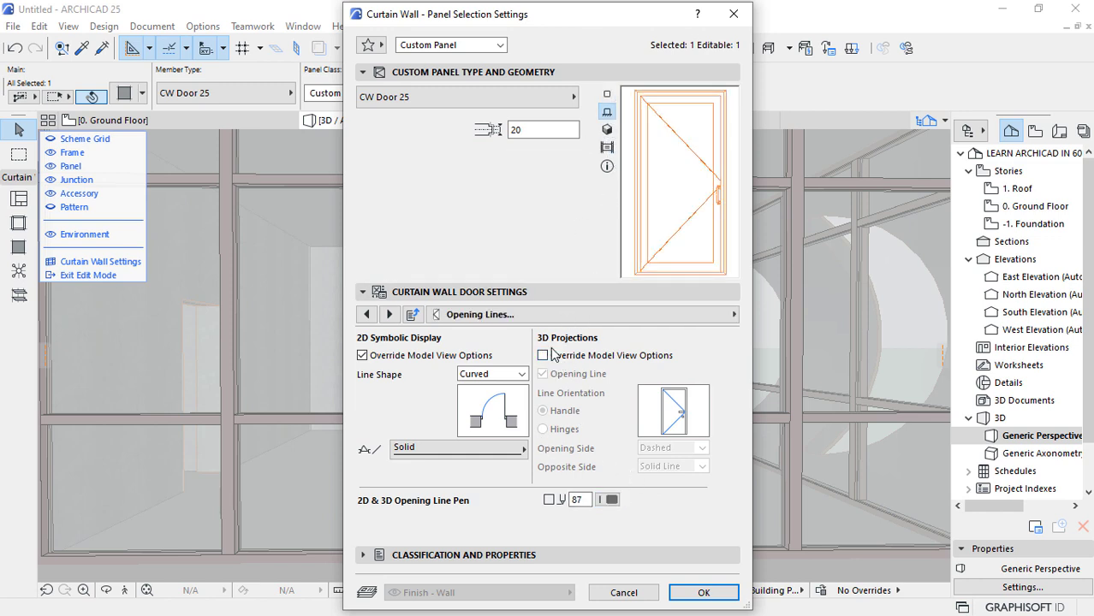
{"action": "left_click", "coordinate": [542, 356]}
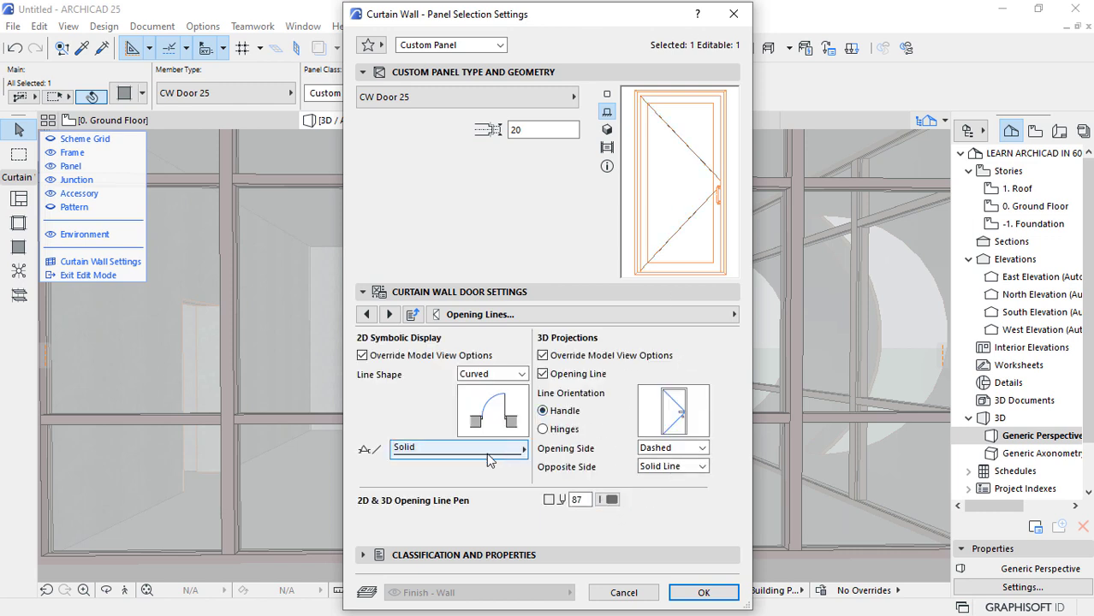
Set the door's frame cut and frame uncut line pens to 87 in the floor plan and section attributes.
{"action": "left_click", "coordinate": [714, 315]}
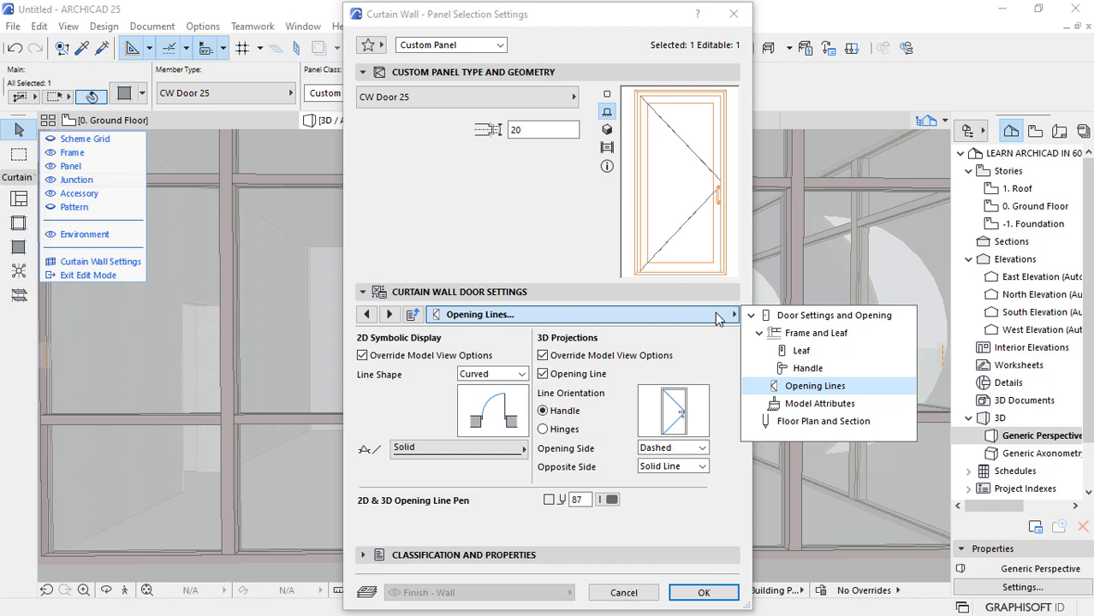
{"action": "left_click", "coordinate": [796, 424]}
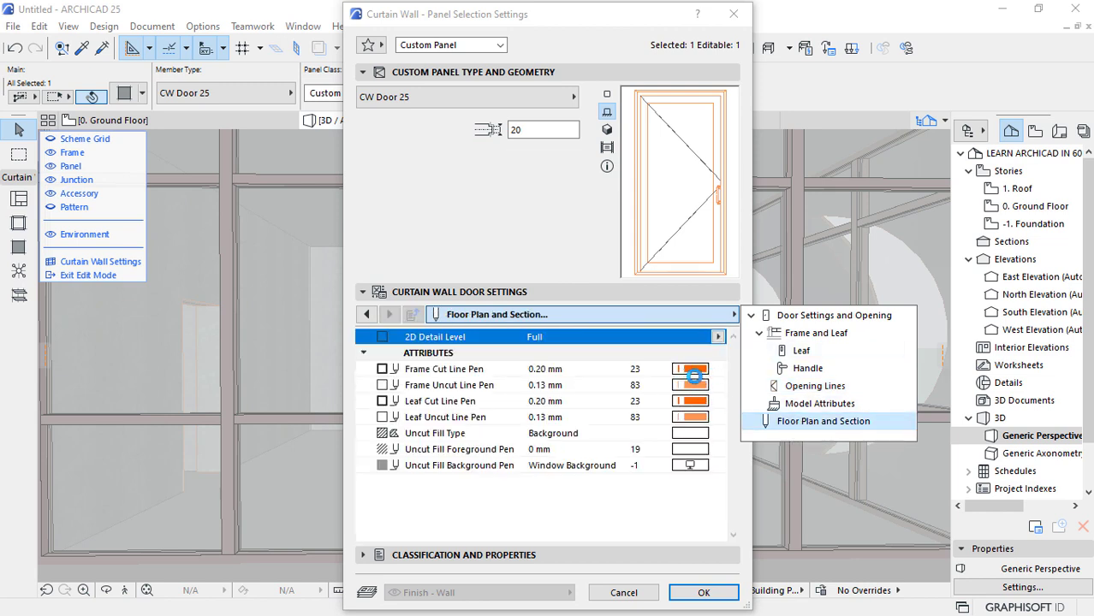
{"action": "left_click", "coordinate": [692, 369]}
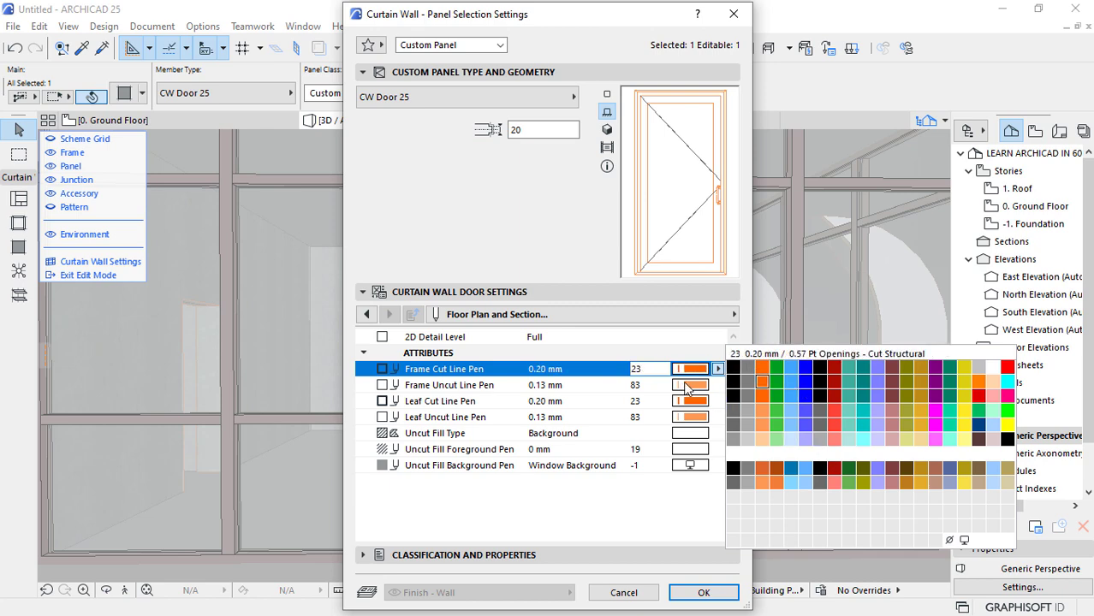
{"action": "left_click", "coordinate": [822, 438]}
{"action": "left_click", "coordinate": [692, 385]}
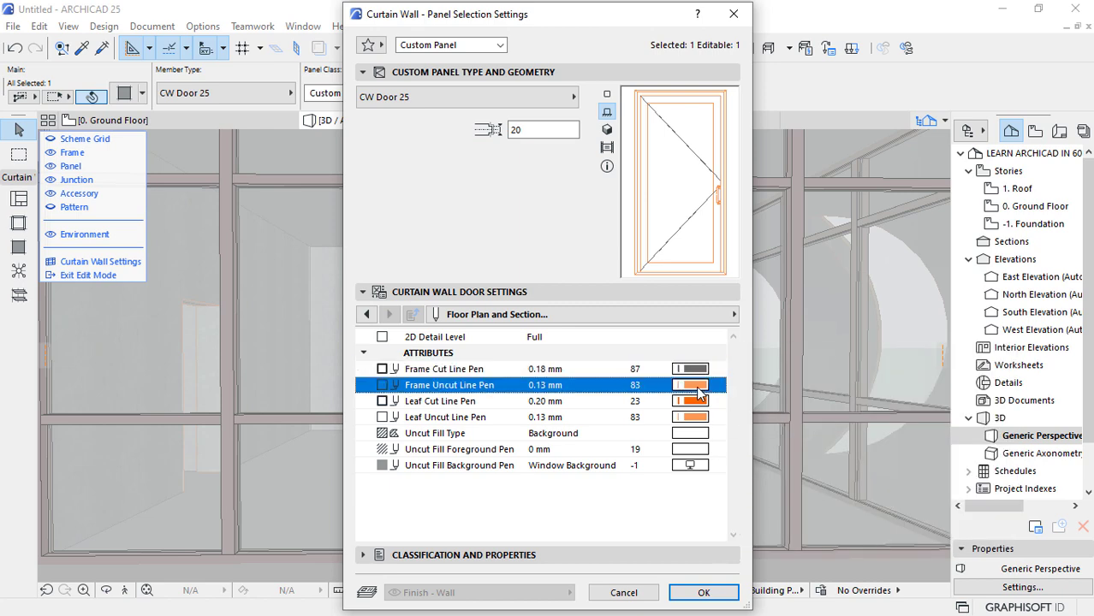
{"action": "left_click", "coordinate": [819, 439]}
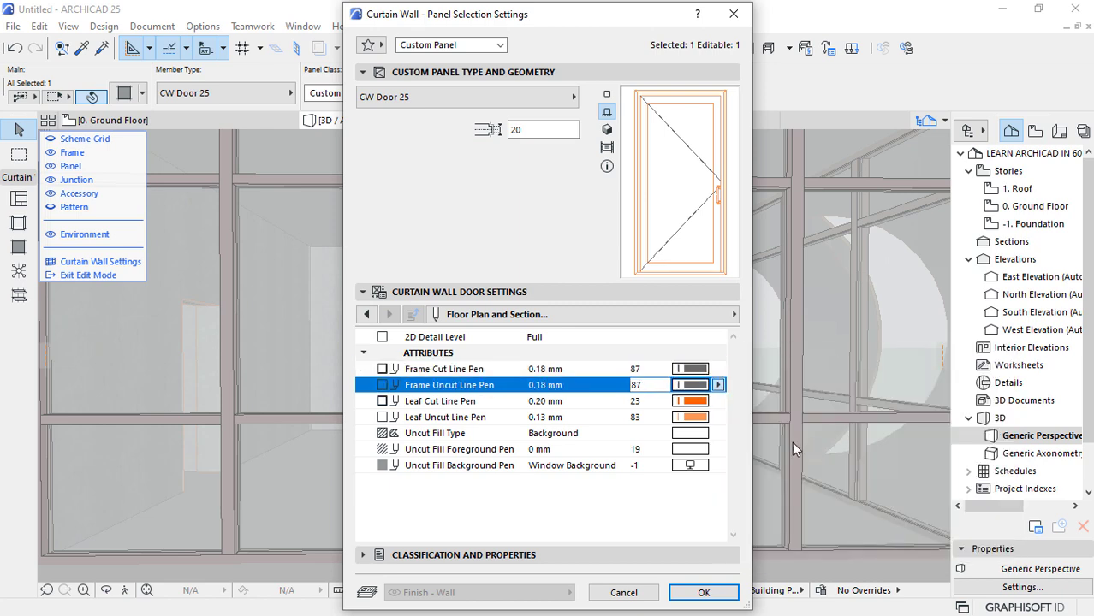
Set the door's leaf cut and leaf uncut line pens to 87 and apply the panel settings.
{"action": "left_click", "coordinate": [692, 401]}
{"action": "left_click", "coordinate": [819, 440]}
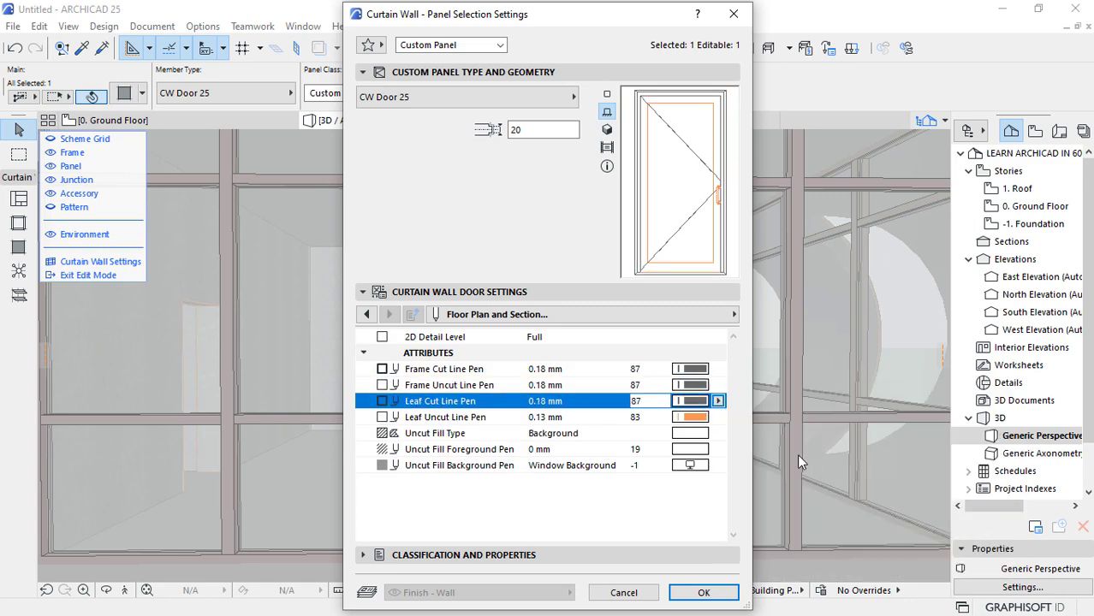
{"action": "left_click", "coordinate": [692, 417]}
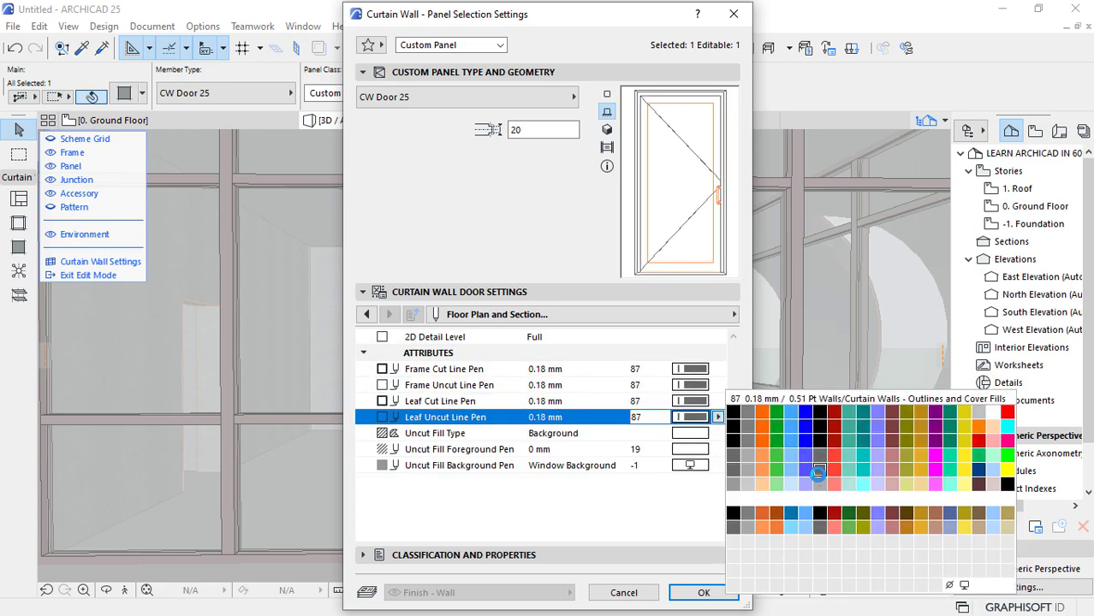
{"action": "left_click", "coordinate": [820, 439]}
{"action": "left_click", "coordinate": [703, 593]}
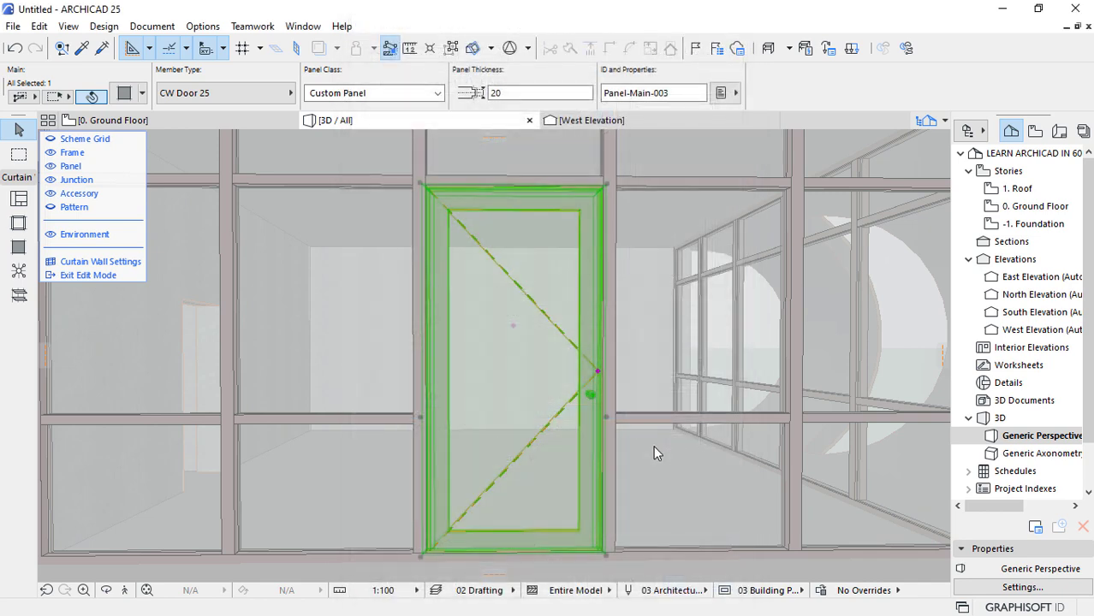
{"action": "left_click", "coordinate": [666, 428]}
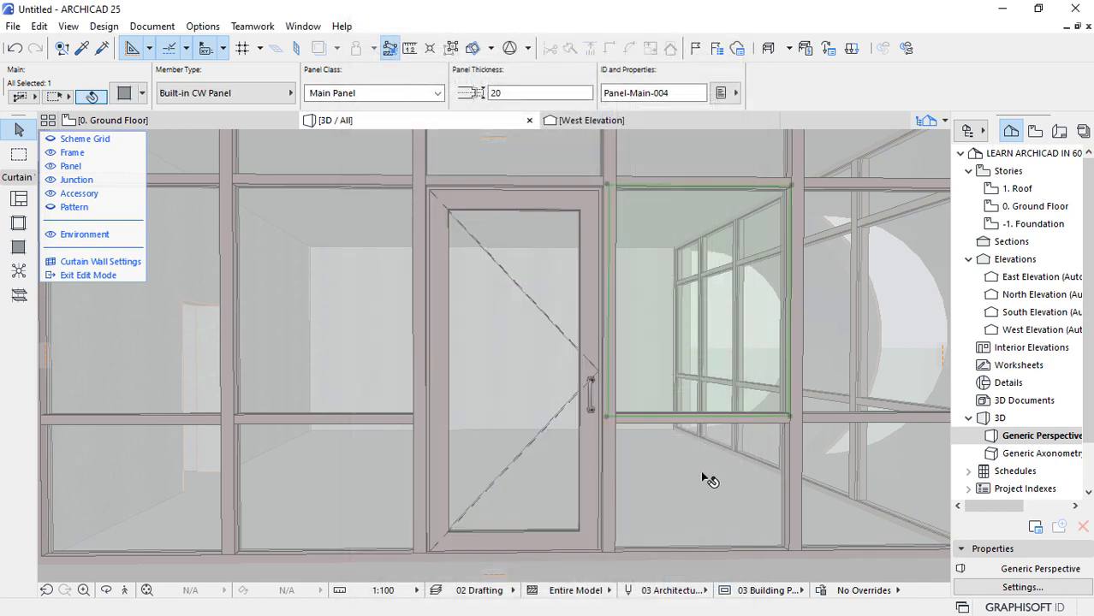
Set the entrance door's leaf profile width to 80 in the curtain wall door's Frame and Leaf settings and apply it.
{"action": "key", "text": "Escape"}
{"action": "scroll", "coordinate": [432, 353], "scroll_direction": "down", "scroll_amount": 5}
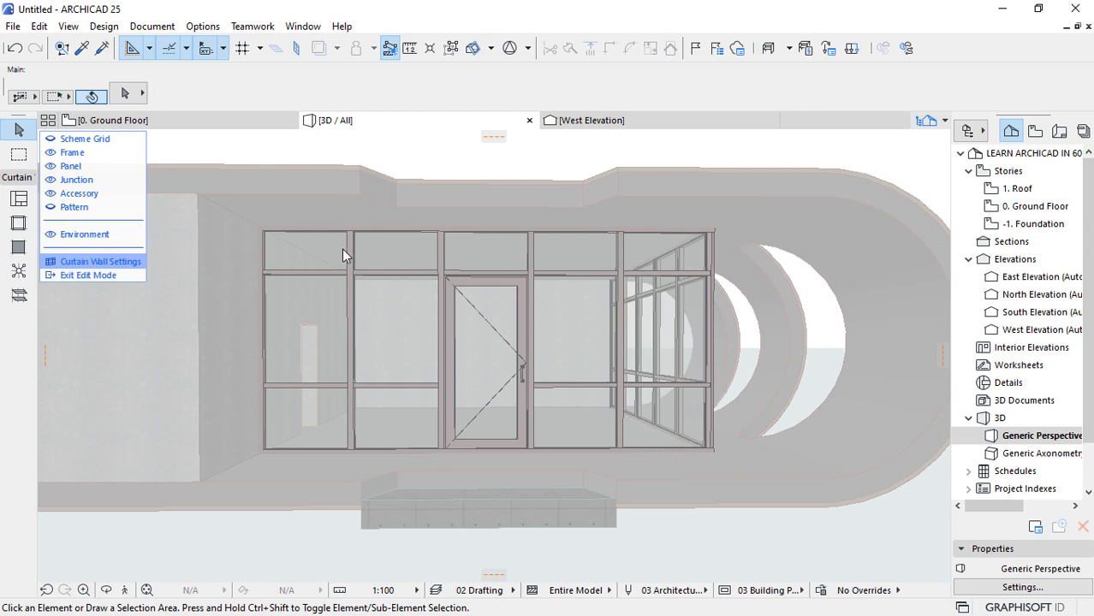
{"action": "scroll", "coordinate": [416, 386], "scroll_direction": "up", "scroll_amount": 5}
{"action": "left_click", "coordinate": [507, 241]}
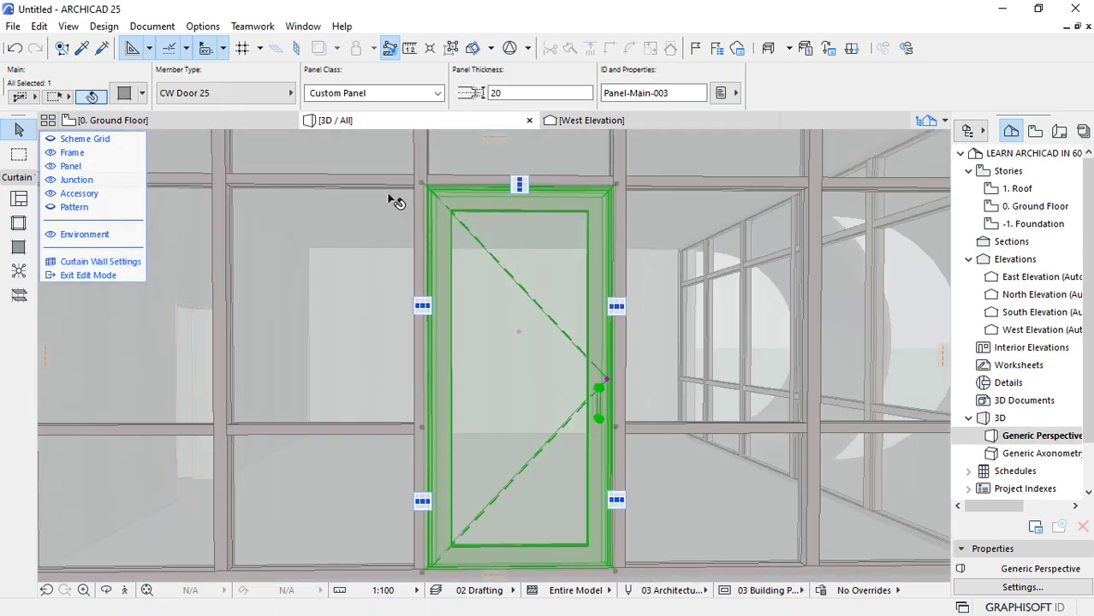
{"action": "left_click", "coordinate": [126, 94]}
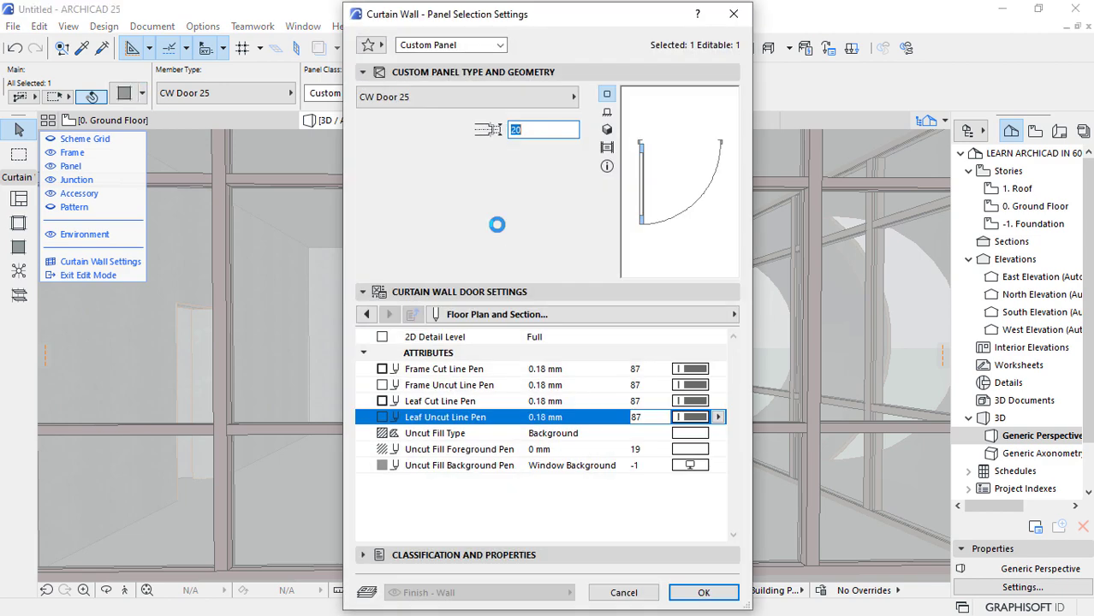
{"action": "left_click", "coordinate": [695, 323]}
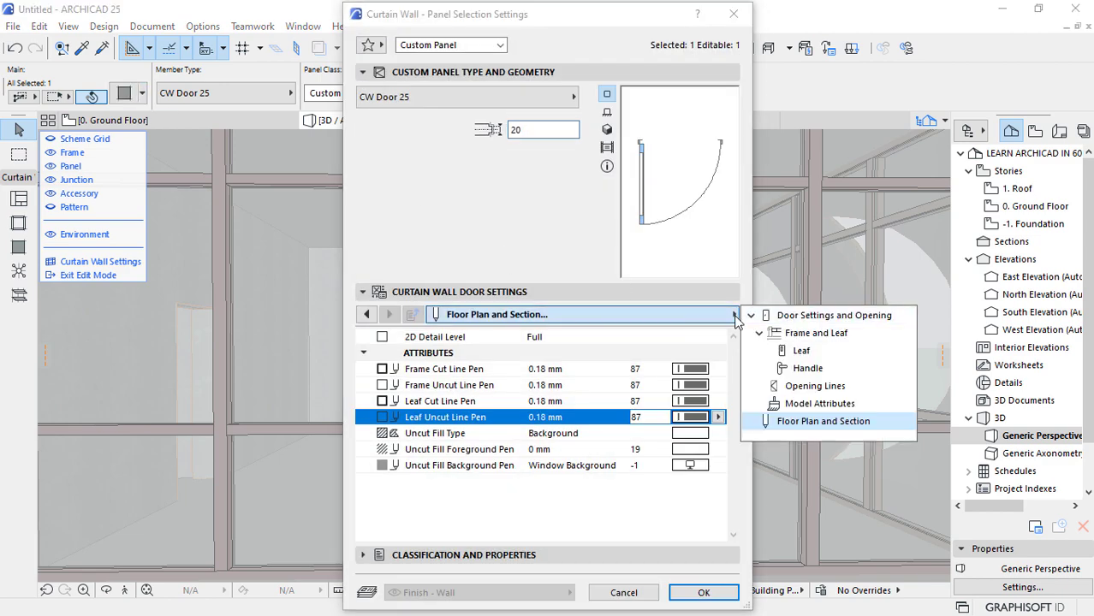
{"action": "left_click", "coordinate": [805, 317]}
{"action": "left_click", "coordinate": [804, 334]}
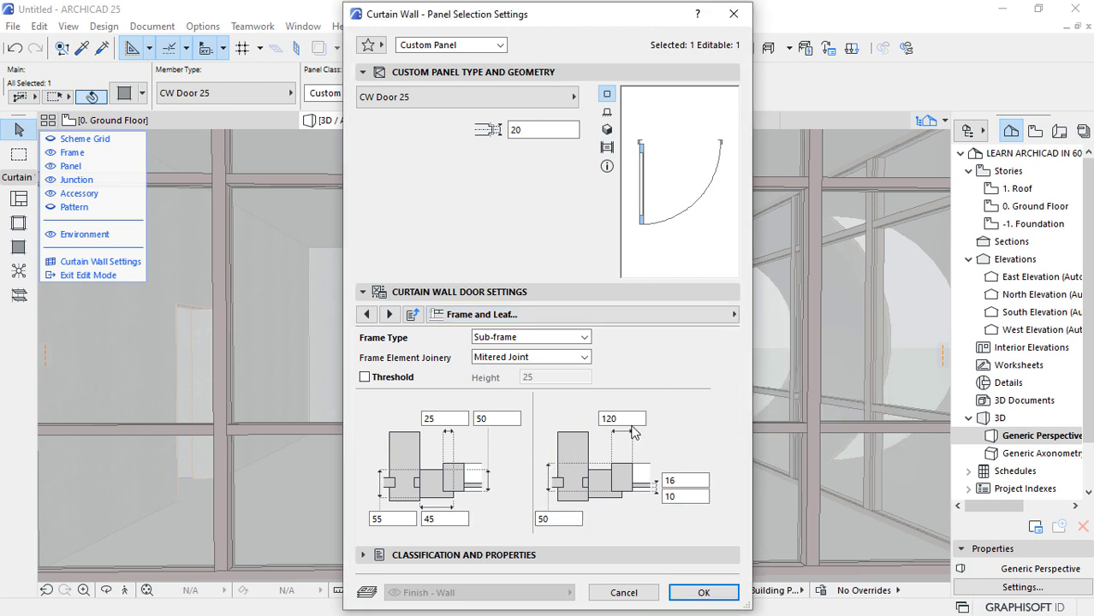
{"action": "double_click", "coordinate": [621, 419]}
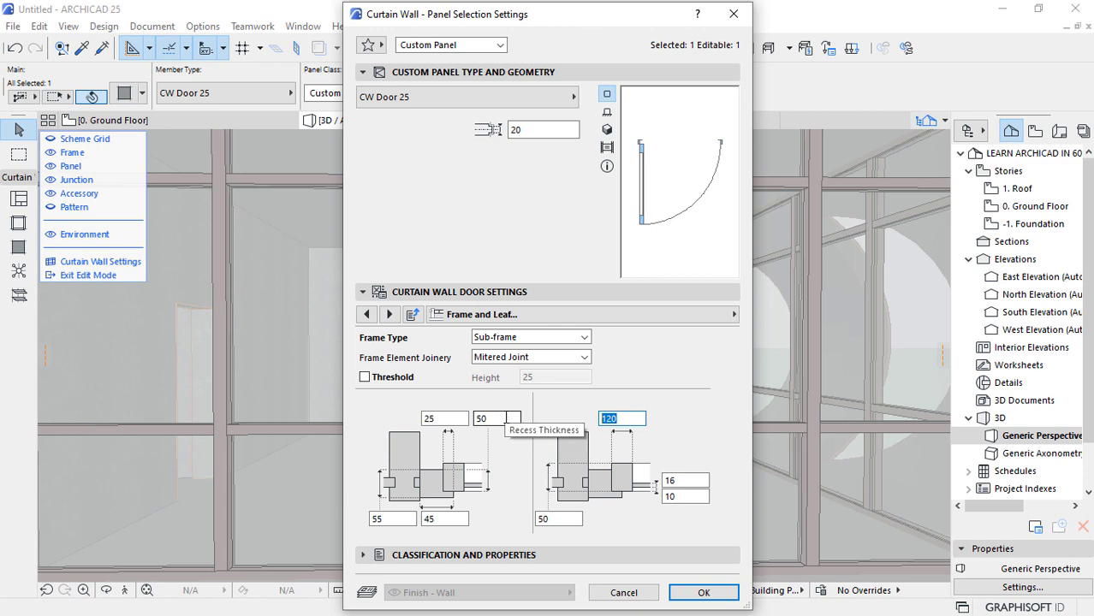
{"action": "key", "text": "BackSpace"}
{"action": "type", "text": "80"}
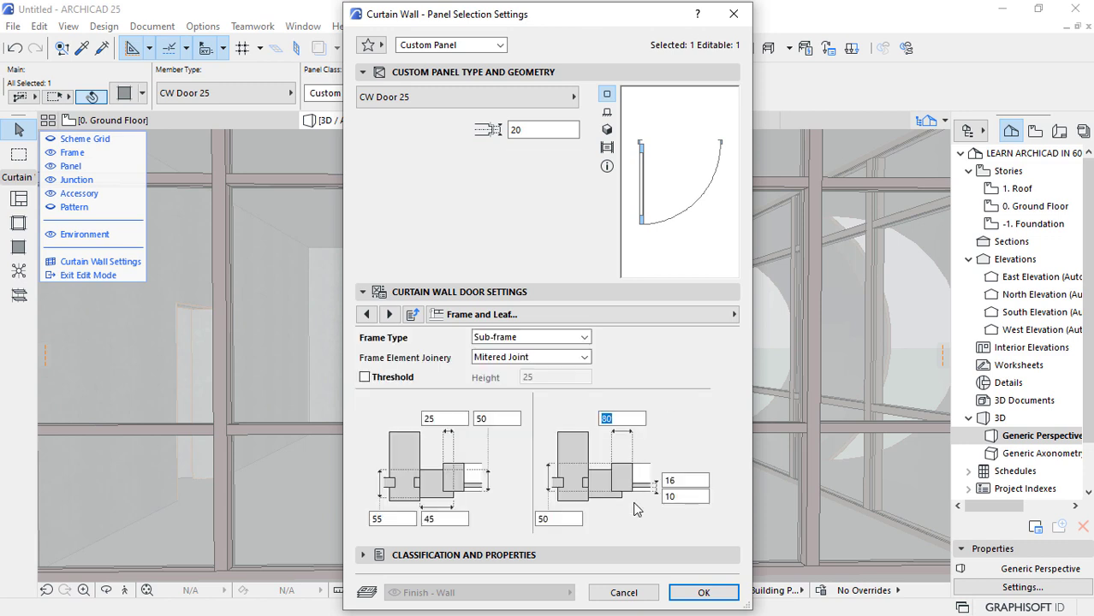
{"action": "left_click", "coordinate": [721, 596]}
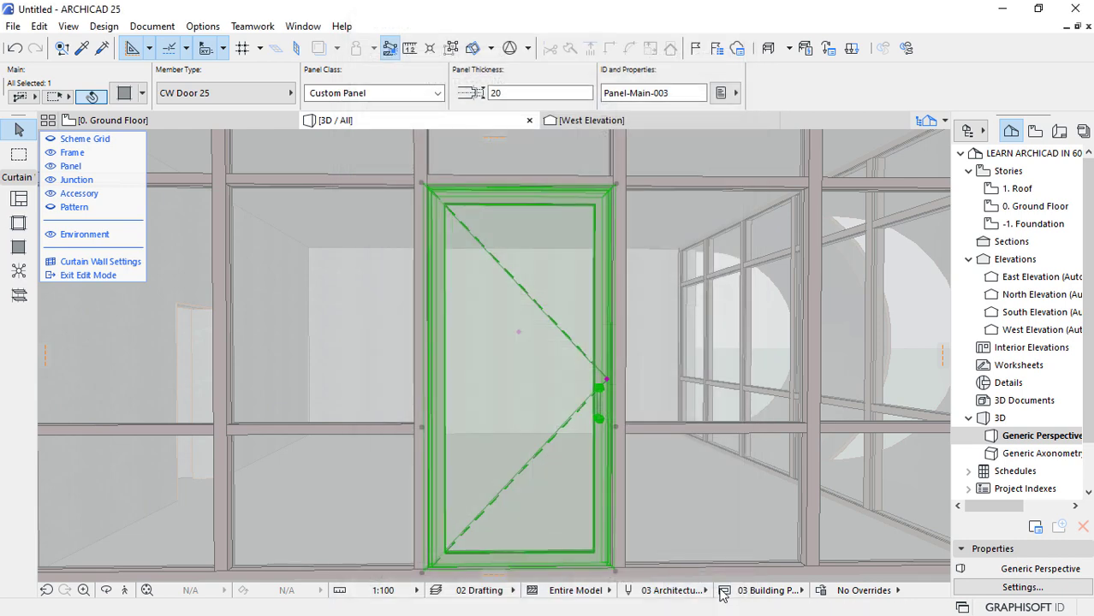
Exit the curtain wall edit mode and deselect the curtain wall to view the whole building.
{"action": "left_click", "coordinate": [91, 277]}
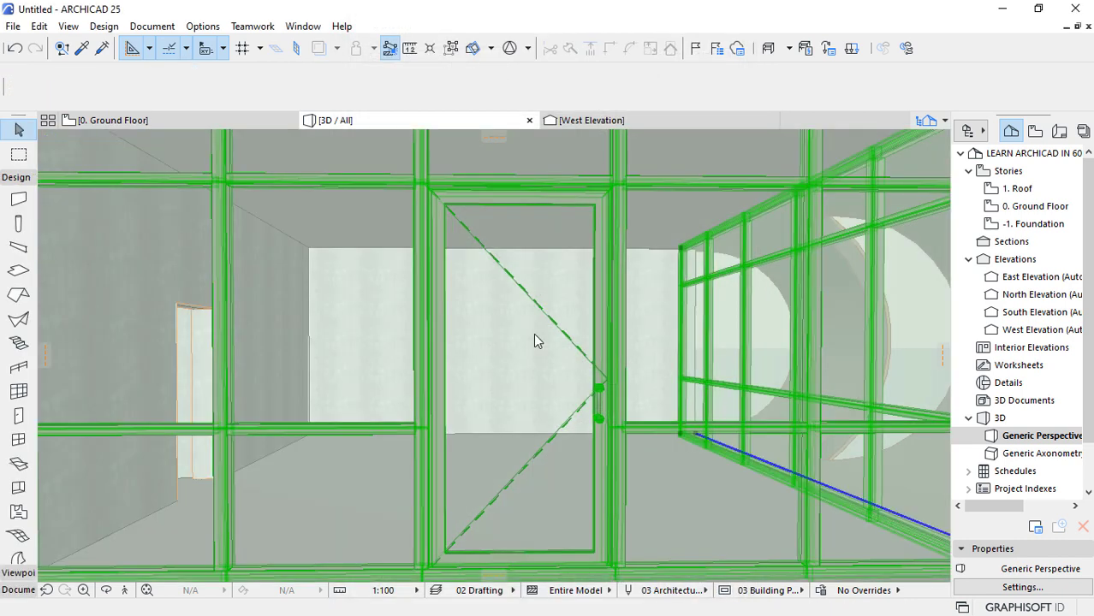
{"action": "key", "text": "Escape"}
{"action": "scroll", "coordinate": [524, 335], "scroll_direction": "down", "scroll_amount": 5}
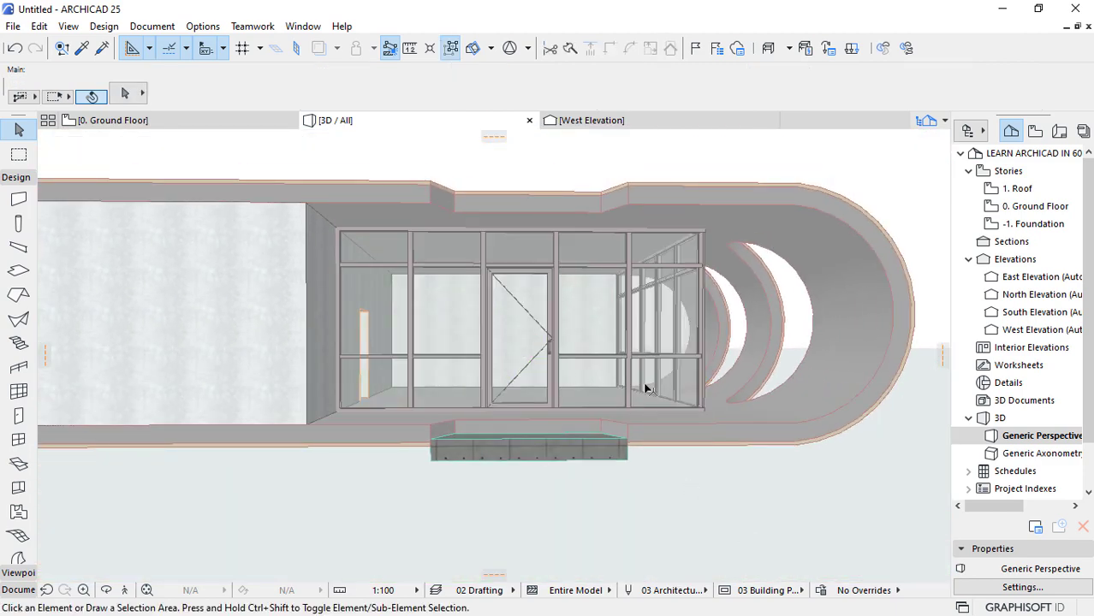
{"action": "mouse_move", "coordinate": [646, 382]}
{"action": "middle_mouse_down", "text": "shift"}
{"action": "mouse_move", "coordinate": [693, 378]}
{"action": "mouse_move", "coordinate": [504, 387]}
{"action": "mouse_move", "coordinate": [702, 370]}
{"action": "mouse_move", "coordinate": [770, 406]}
{"action": "mouse_move", "coordinate": [842, 408]}
{"action": "mouse_move", "coordinate": [502, 388]}
{"action": "mouse_move", "coordinate": [576, 374]}
{"action": "mouse_move", "coordinate": [540, 437]}
{"action": "mouse_move", "coordinate": [676, 421]}
{"action": "mouse_move", "coordinate": [664, 420]}
{"action": "mouse_move", "coordinate": [717, 451]}
{"action": "mouse_move", "coordinate": [663, 371]}
{"action": "middle_mouse_up", "text": "shift"}
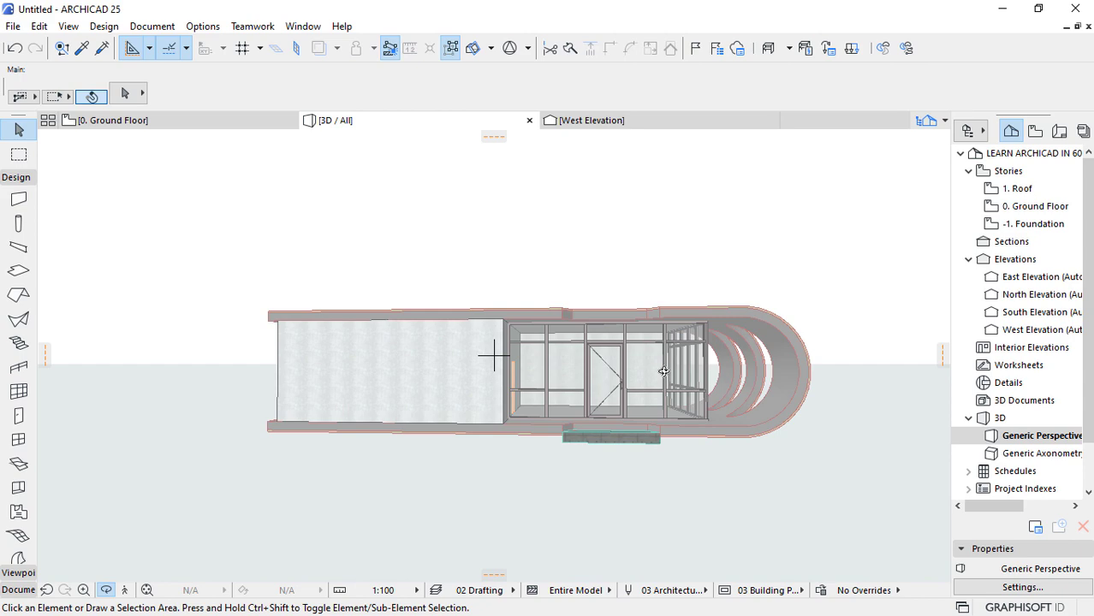
{"action": "key", "text": "super"}
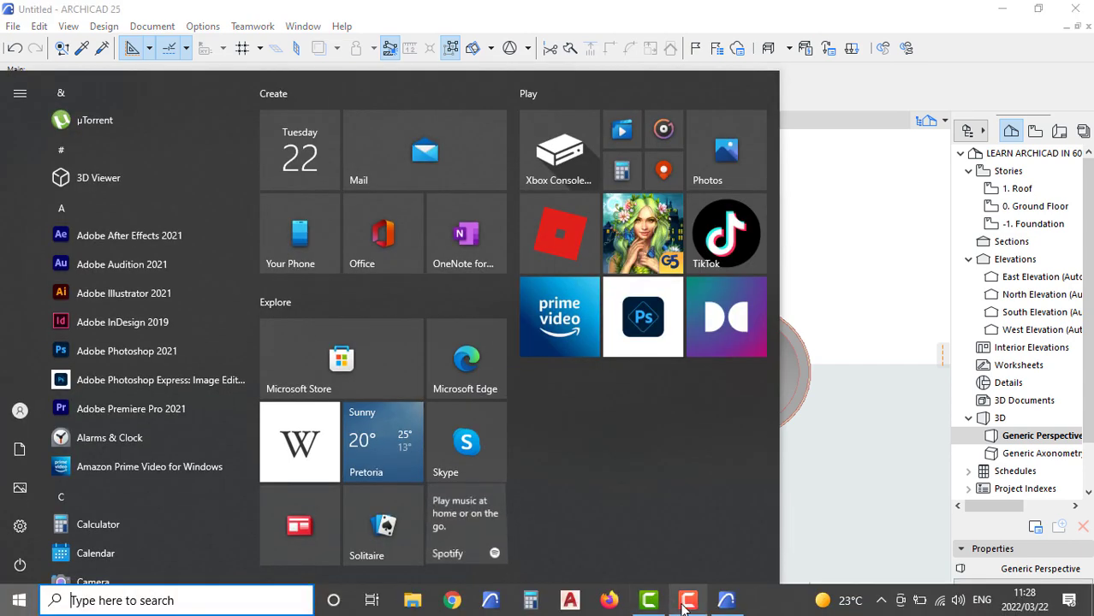
{"action": "key", "text": "super"}
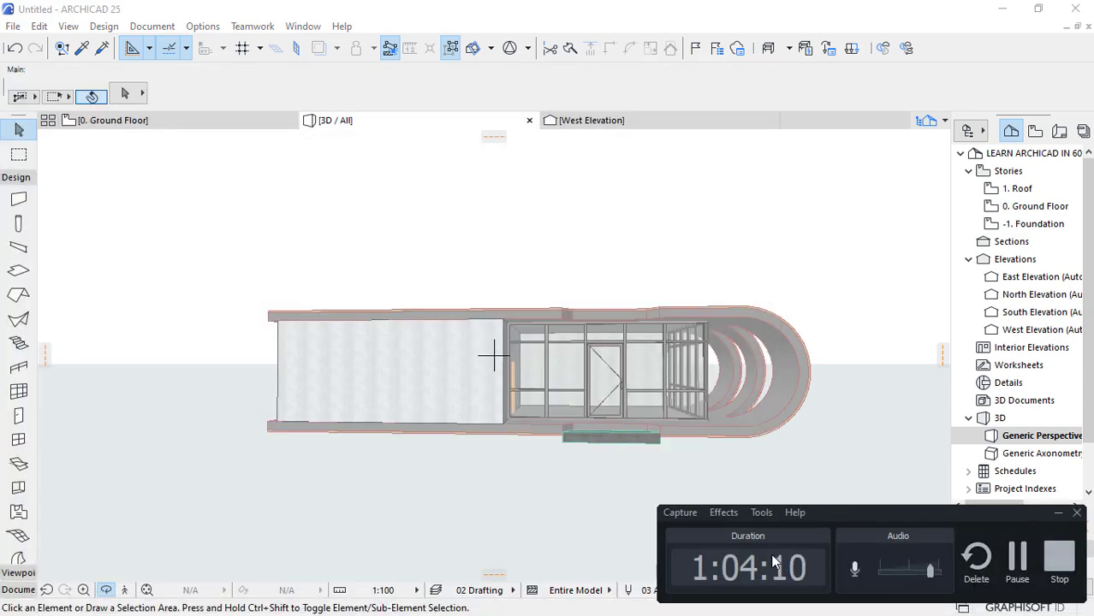